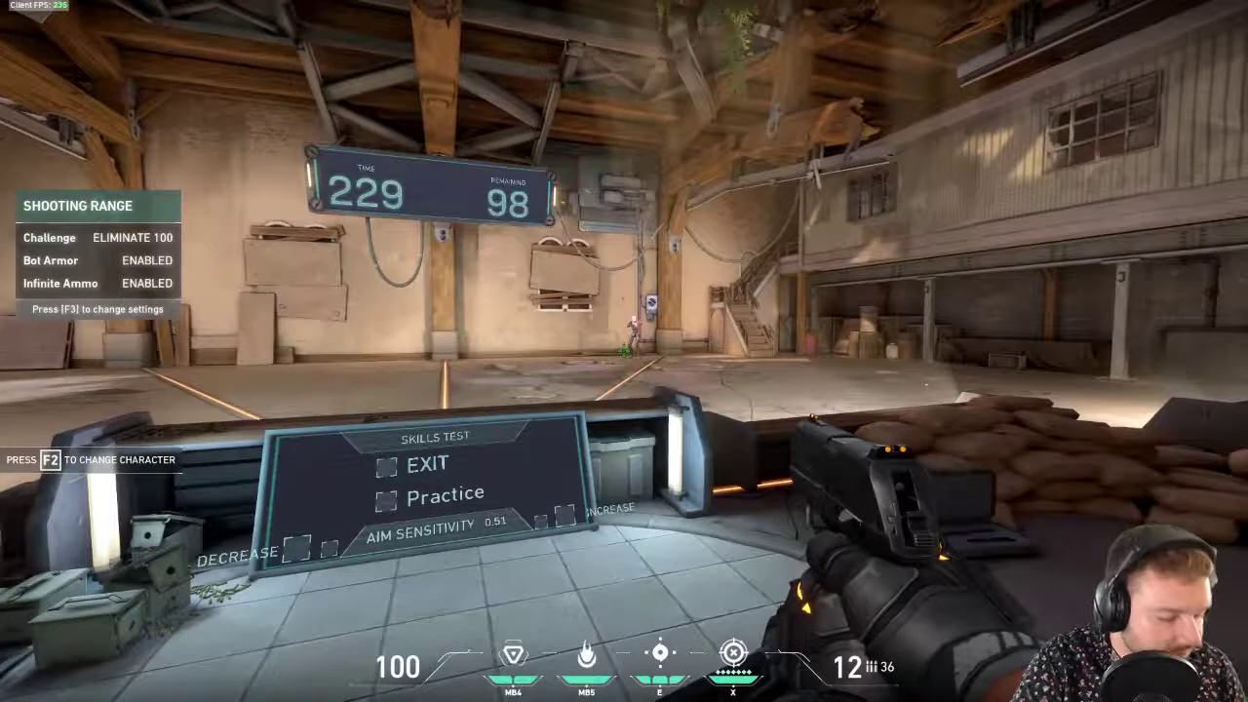
# Step: Open the Videos folder on drive D in File Explorer, inspect the Game 1 folder's contents and return to Videos
pyautogui.press('super')
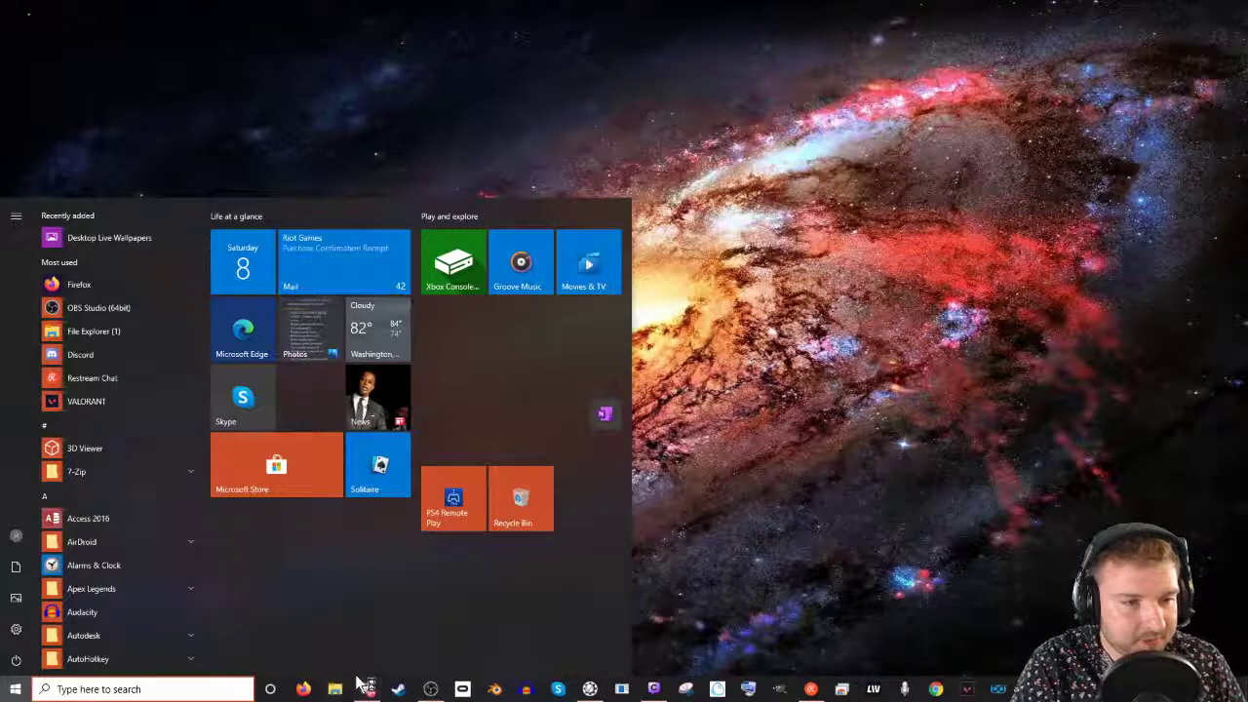
pyautogui.press('super+e')
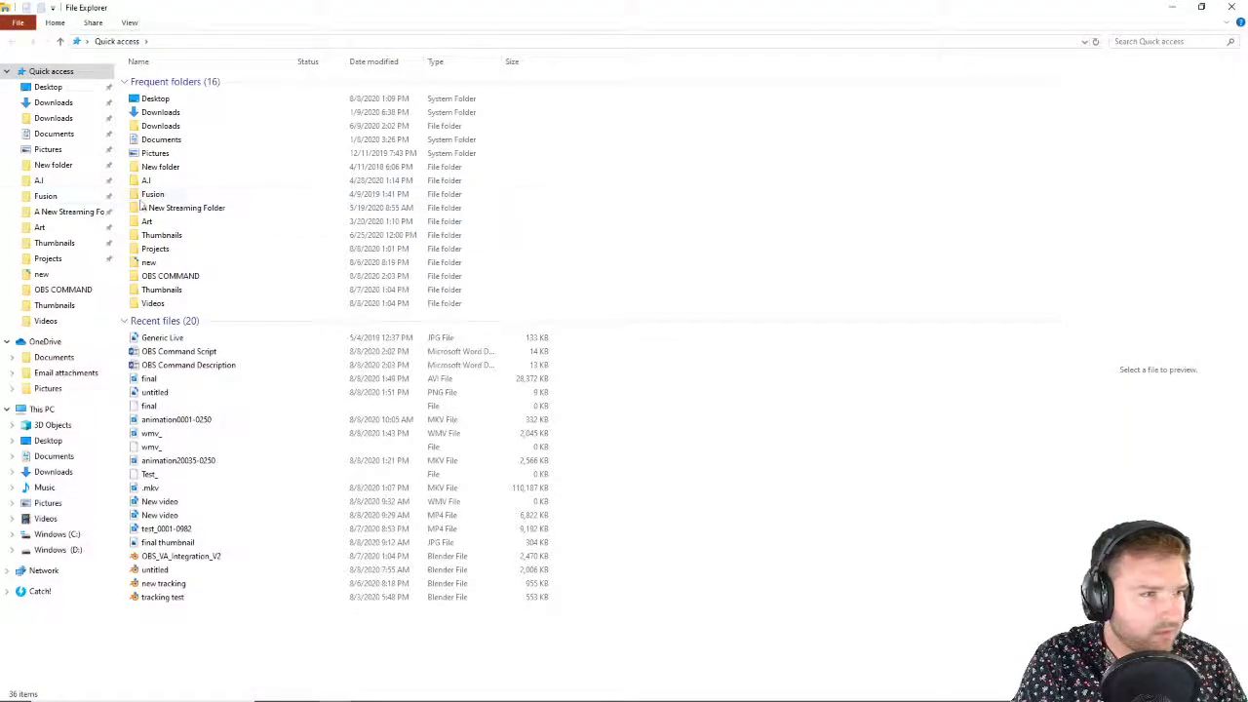
pyautogui.doubleClick(235, 308)
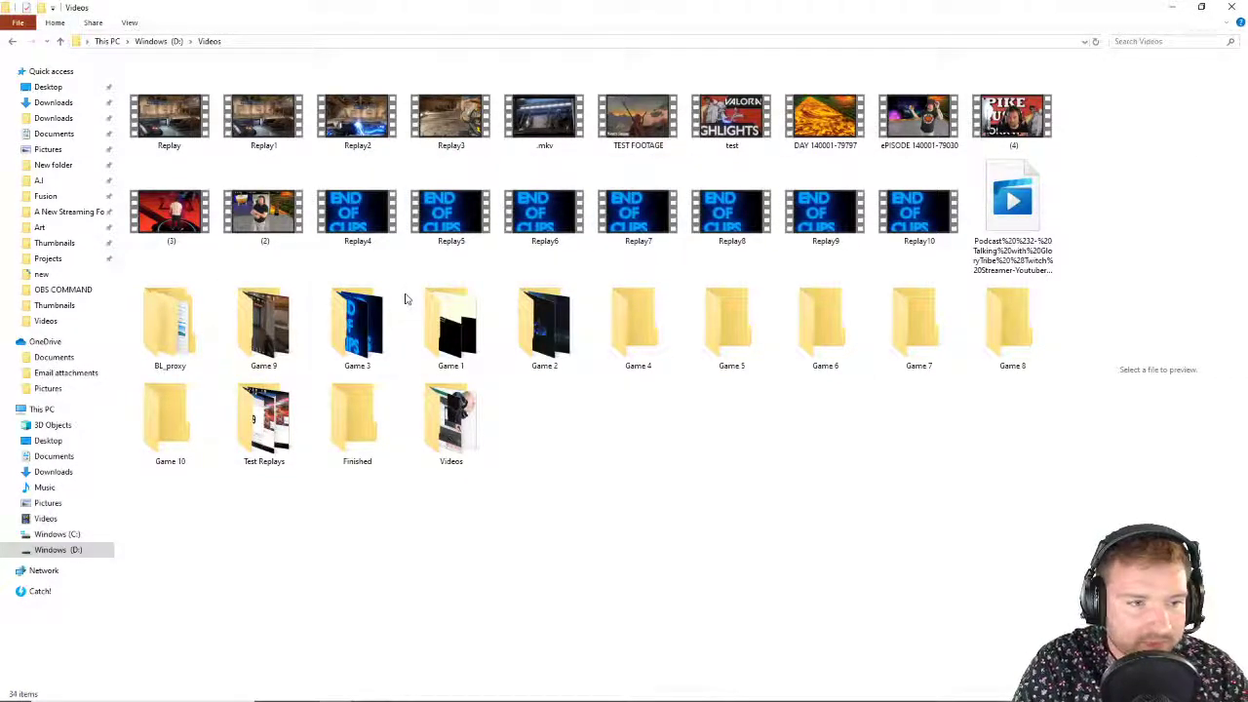
pyautogui.doubleClick(451, 337)
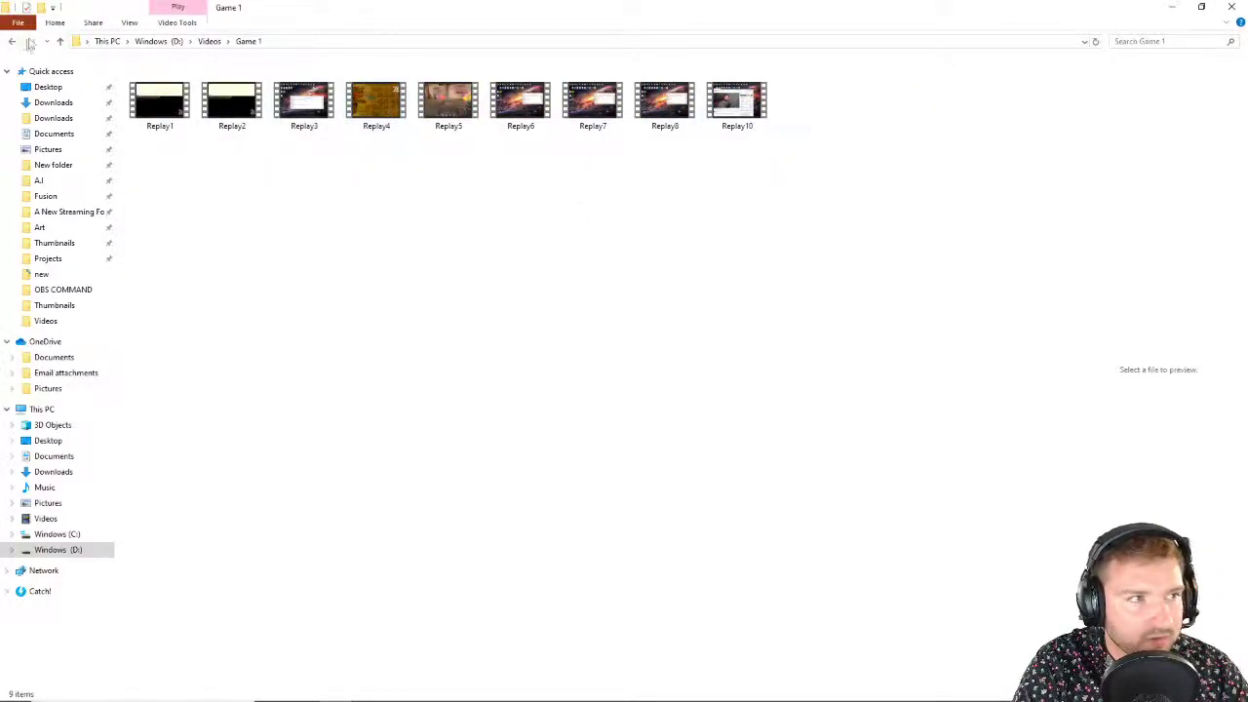
pyautogui.click(13, 41)
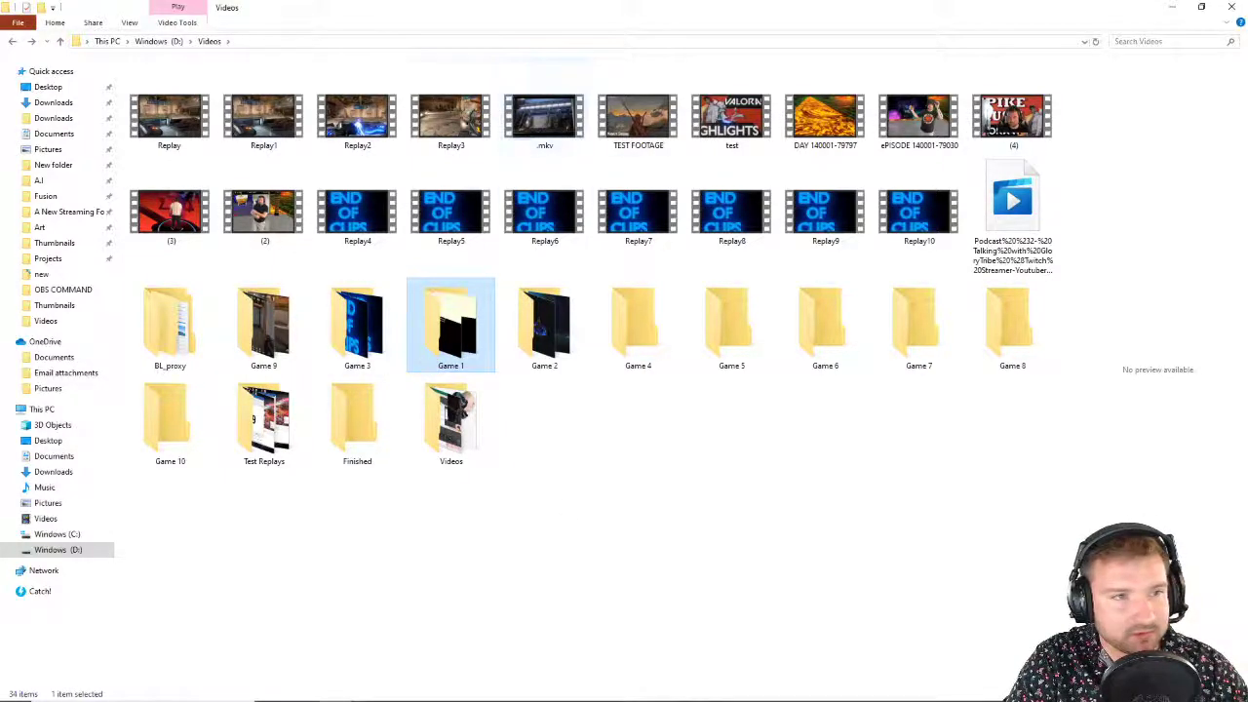
# Step: Play the Replay2 video, close the player and minimize the file window
pyautogui.doubleClick(349, 125)
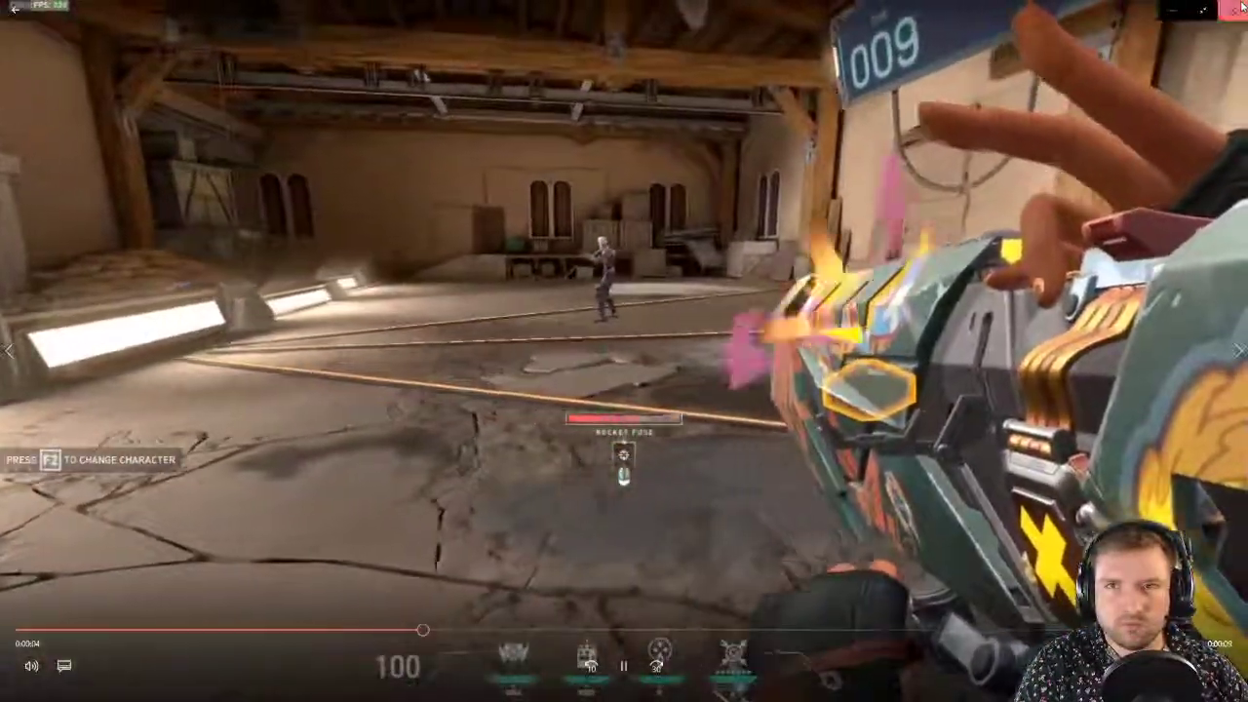
pyautogui.hotkey('alt', 'F4')
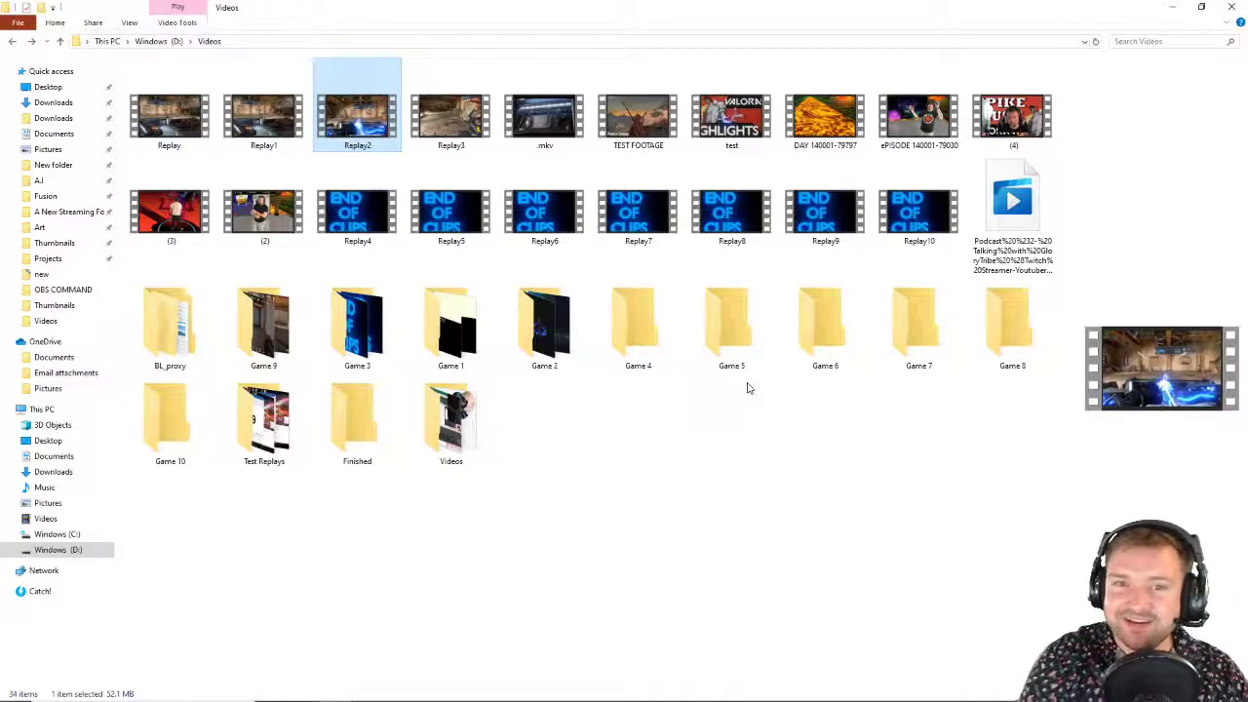
pyautogui.click(1183, 6)
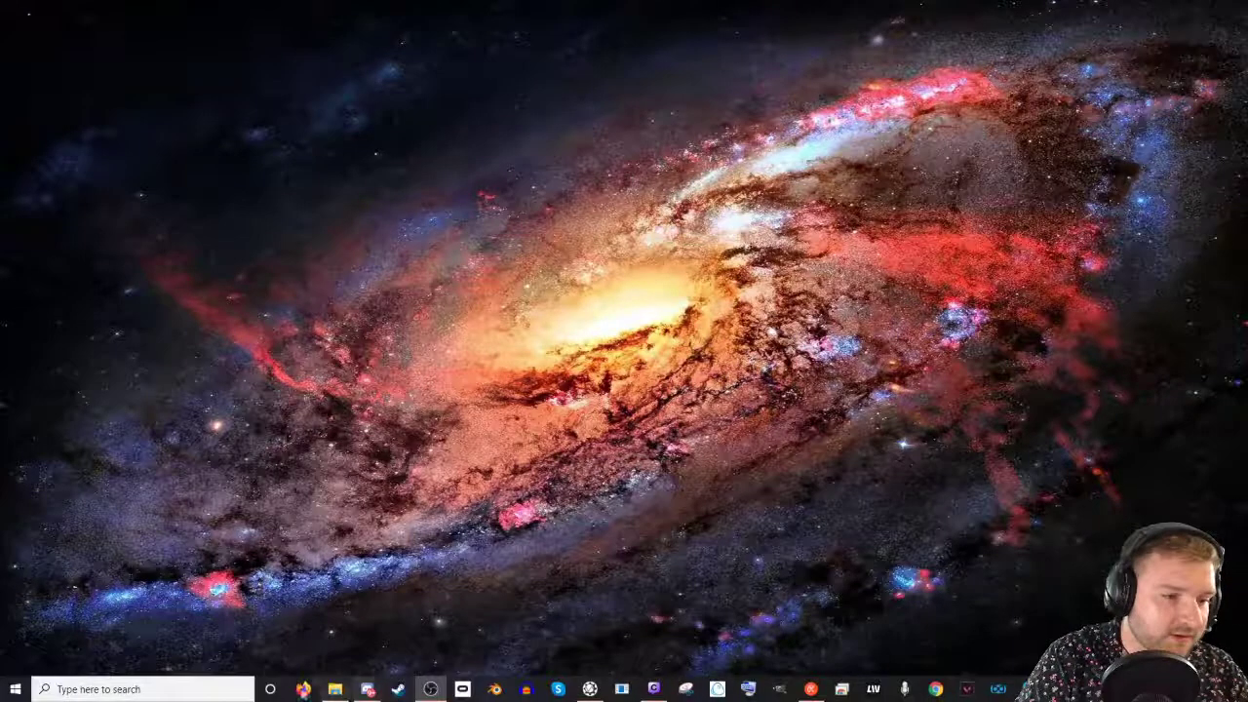
# Step: Switch to Firefox and search the web for "rouge company"
pyautogui.click(303, 698)
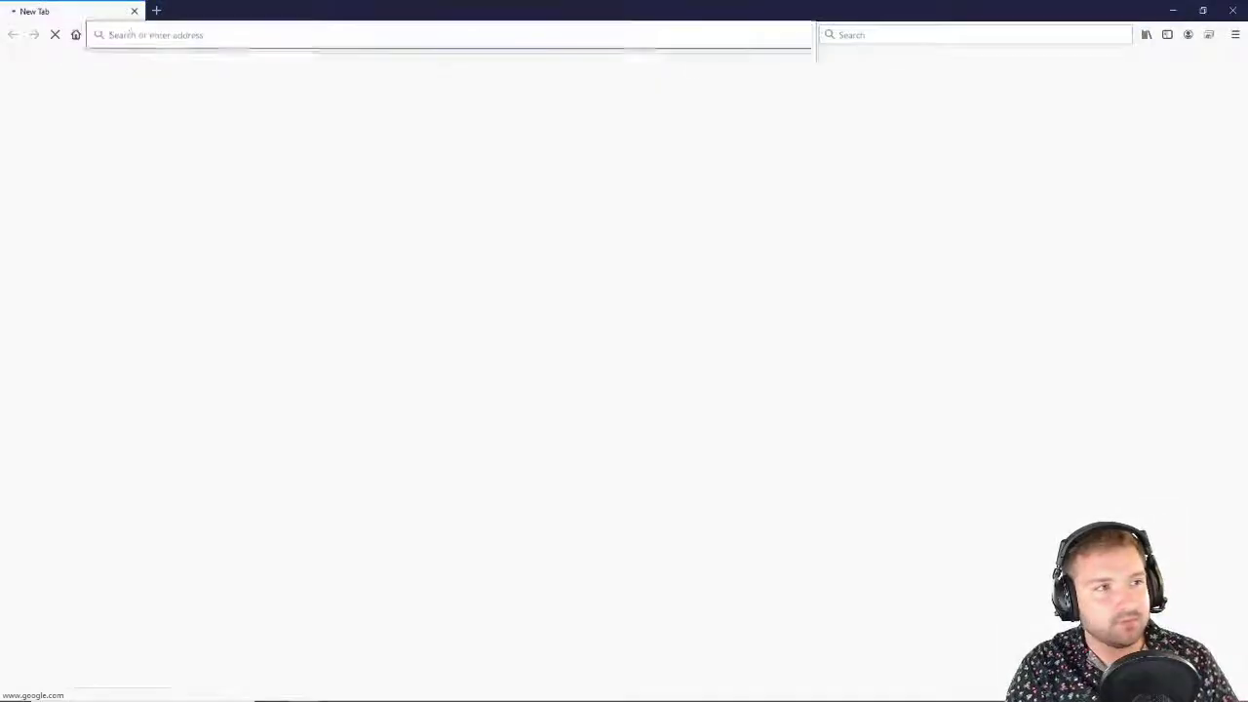
pyautogui.click(471, 39)
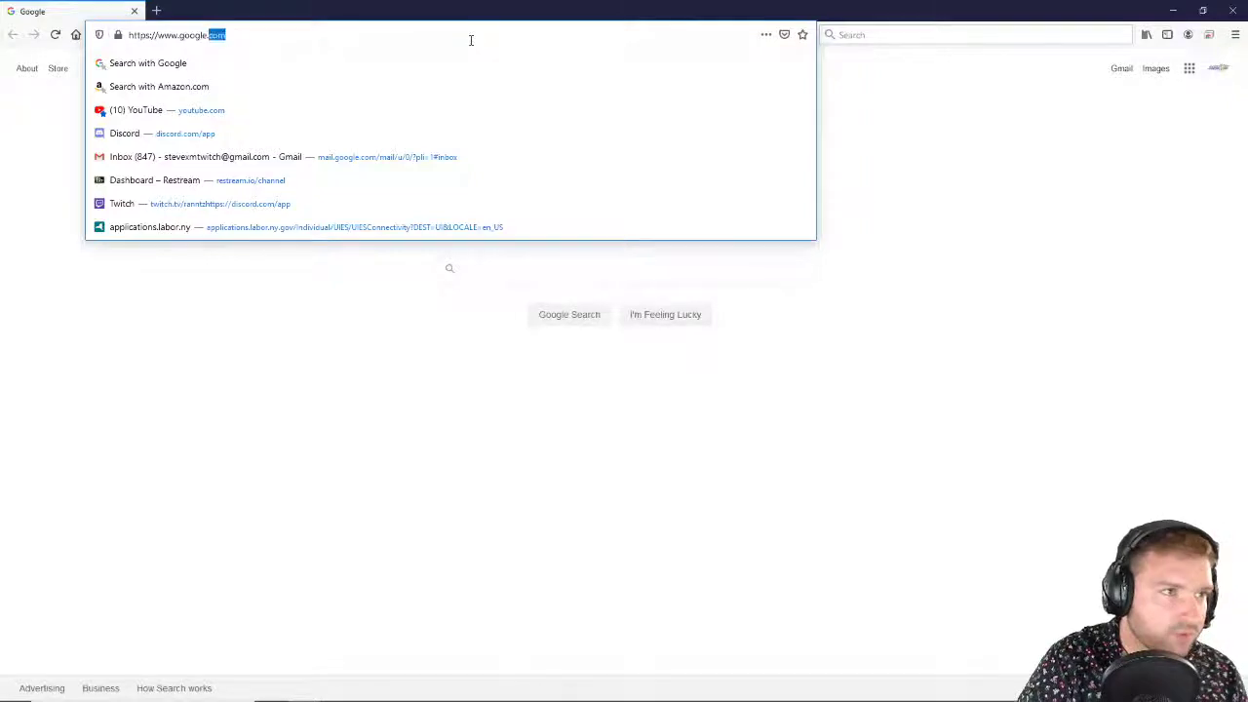
pyautogui.click(471, 39)
pyautogui.write('ro')
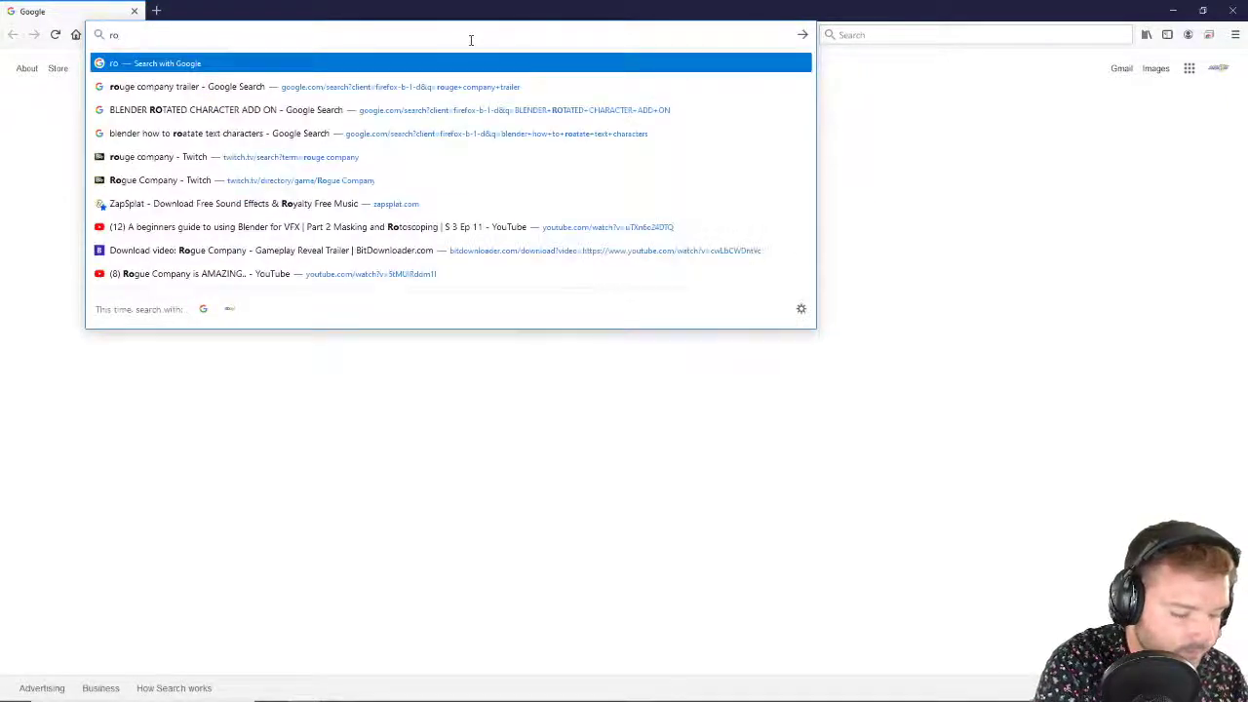
pyautogui.write('uge company')
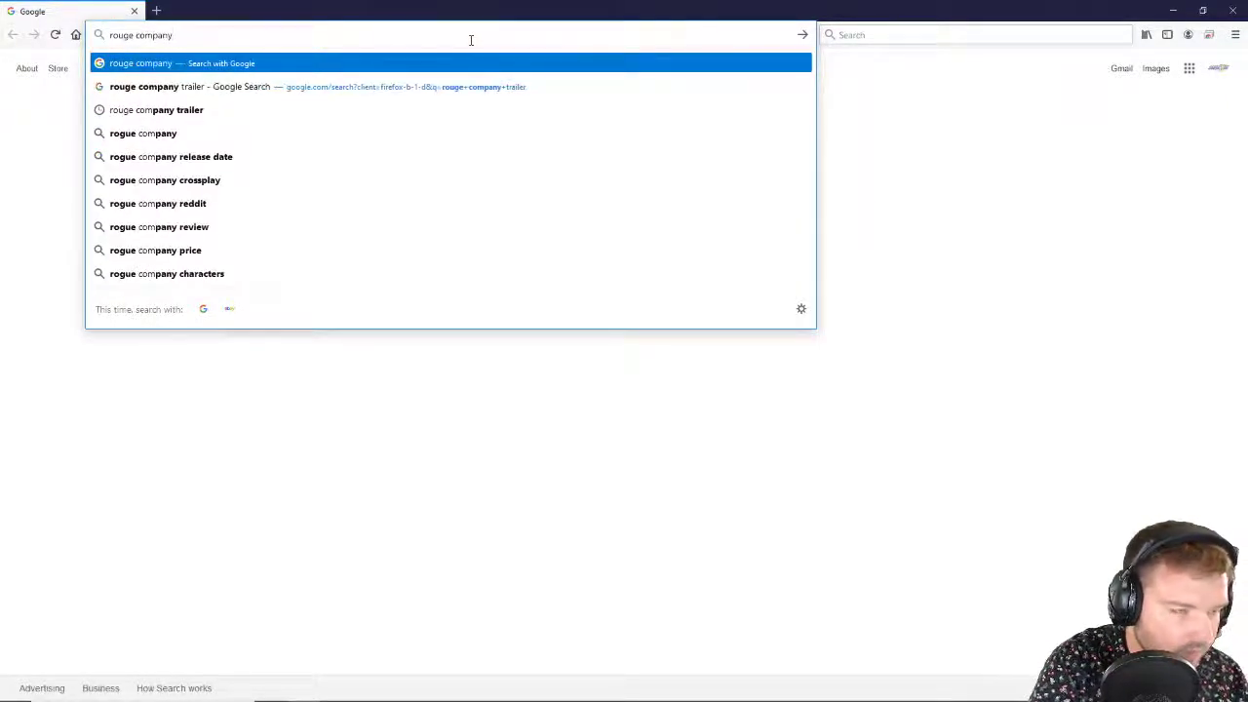
pyautogui.press('Return')
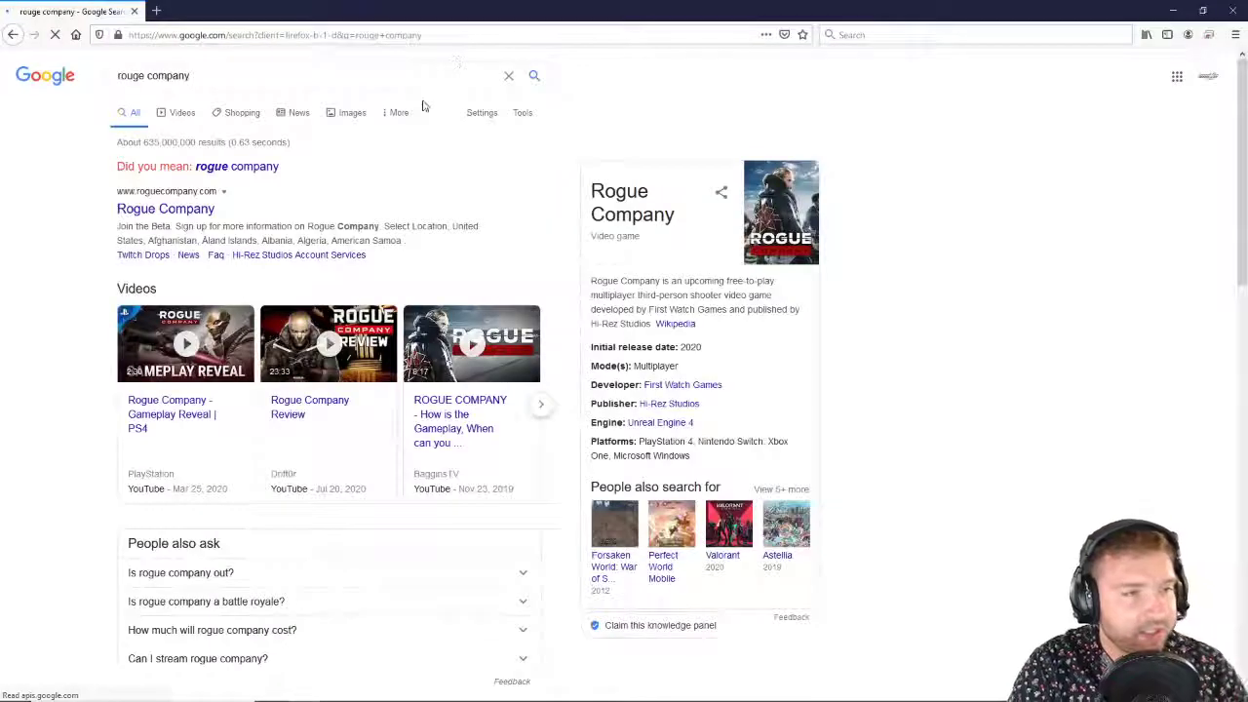
# Step: Accept the corrected spelling and refine the web search to "rogue company trailer"
pyautogui.click(258, 167)
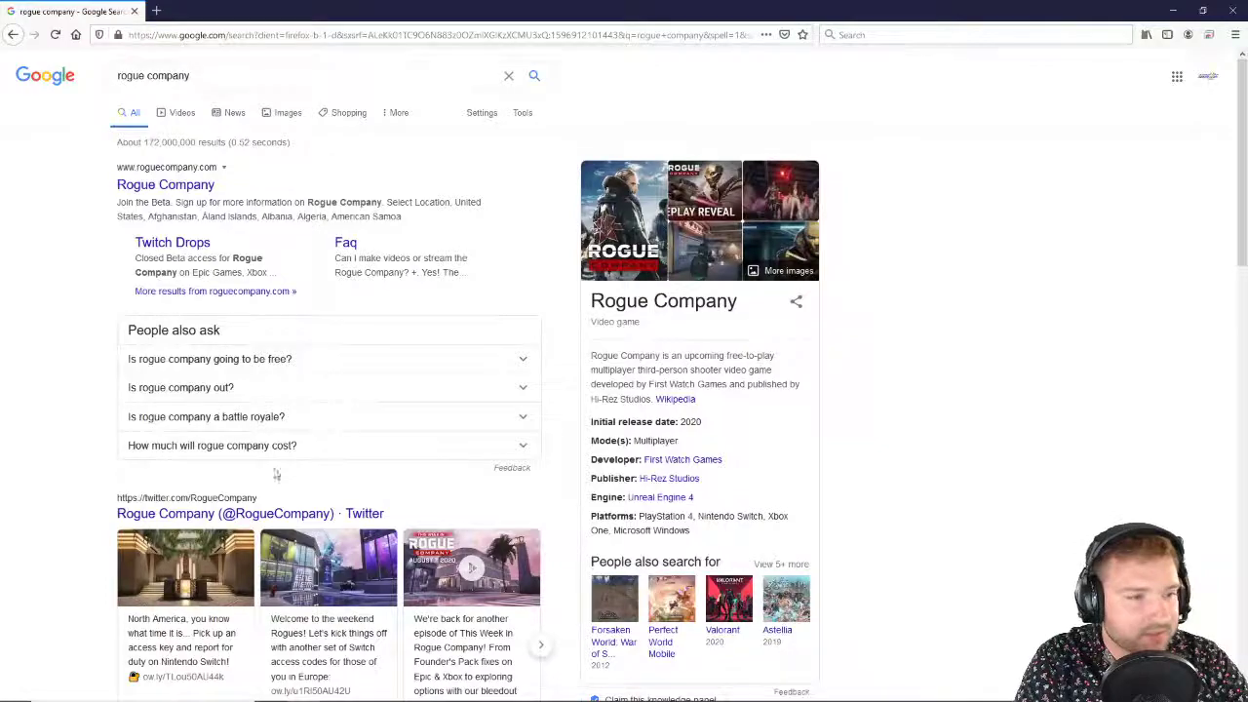
pyautogui.click(250, 72)
pyautogui.write('trailer')
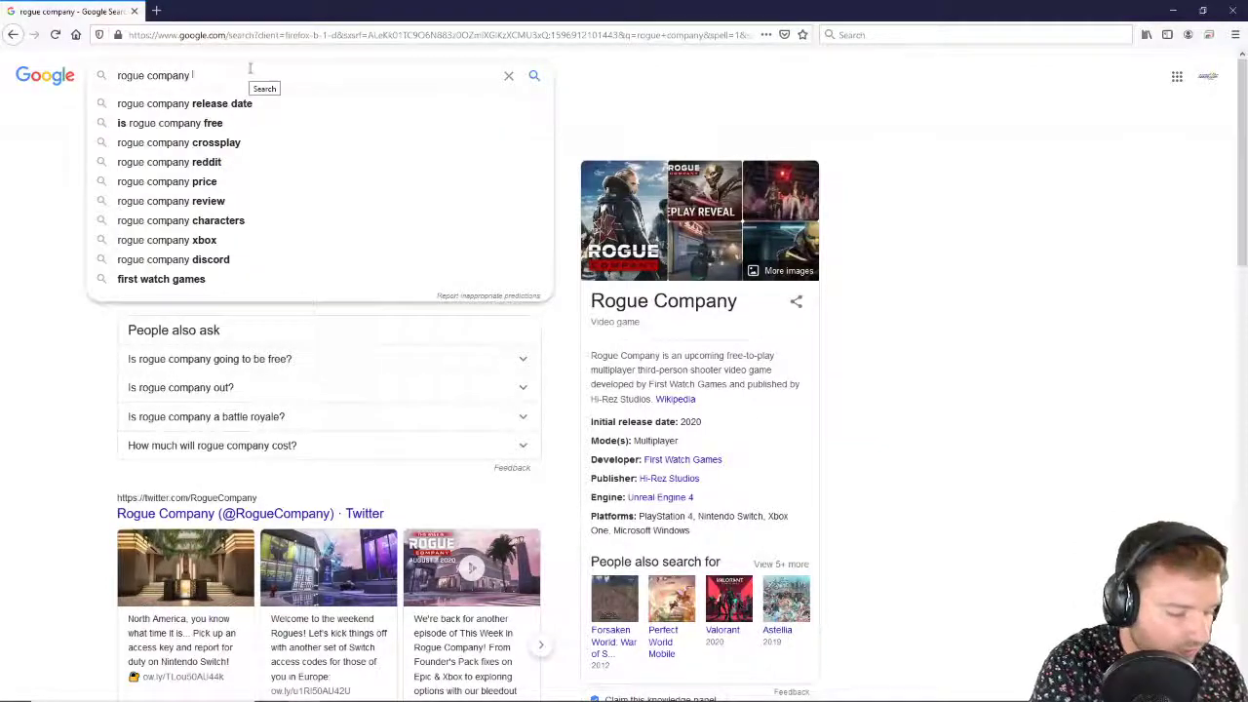
pyautogui.press('Return')
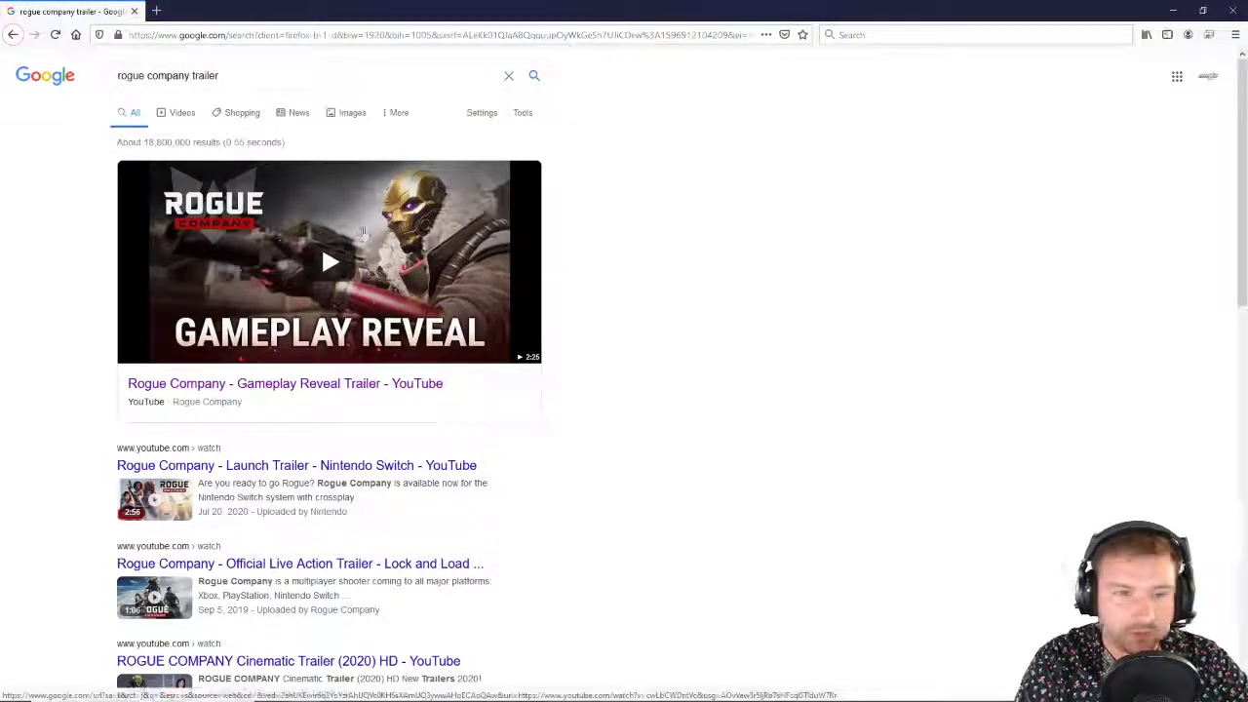
# Step: Watch the Rogue Company Gameplay Reveal Trailer in full screen, pause it at 1:12 and exit full screen
pyautogui.click(332, 263)
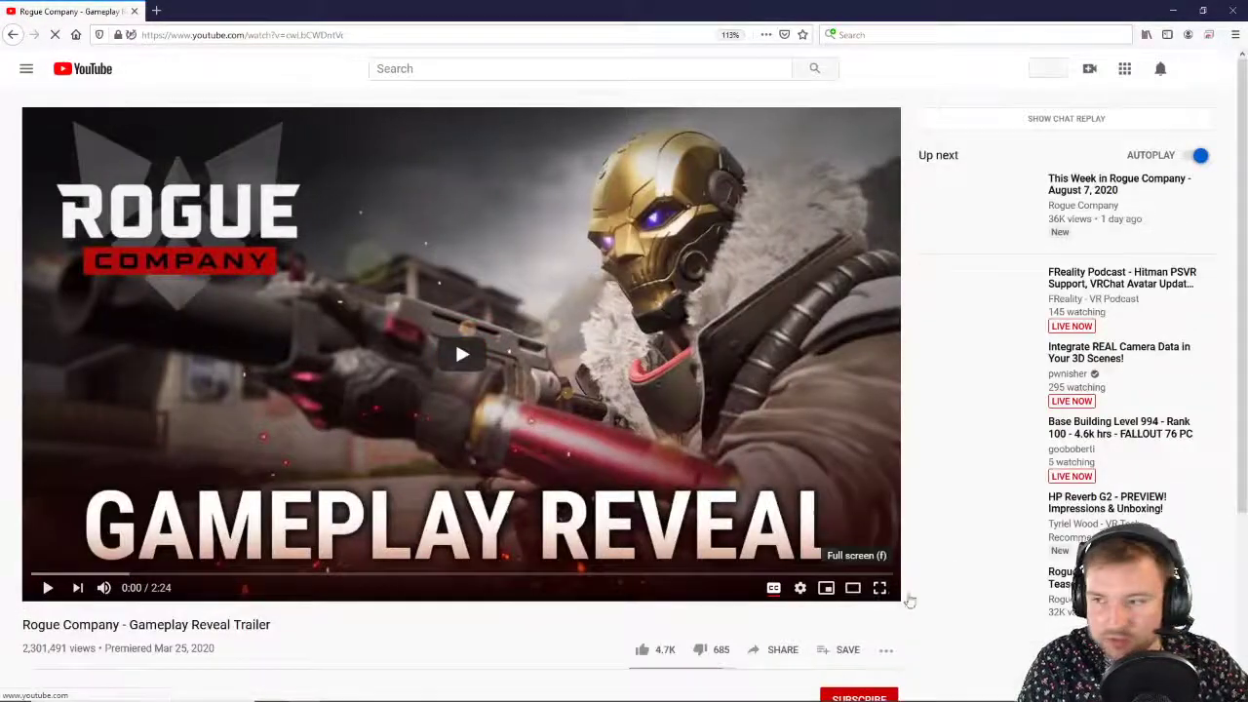
pyautogui.click(884, 590)
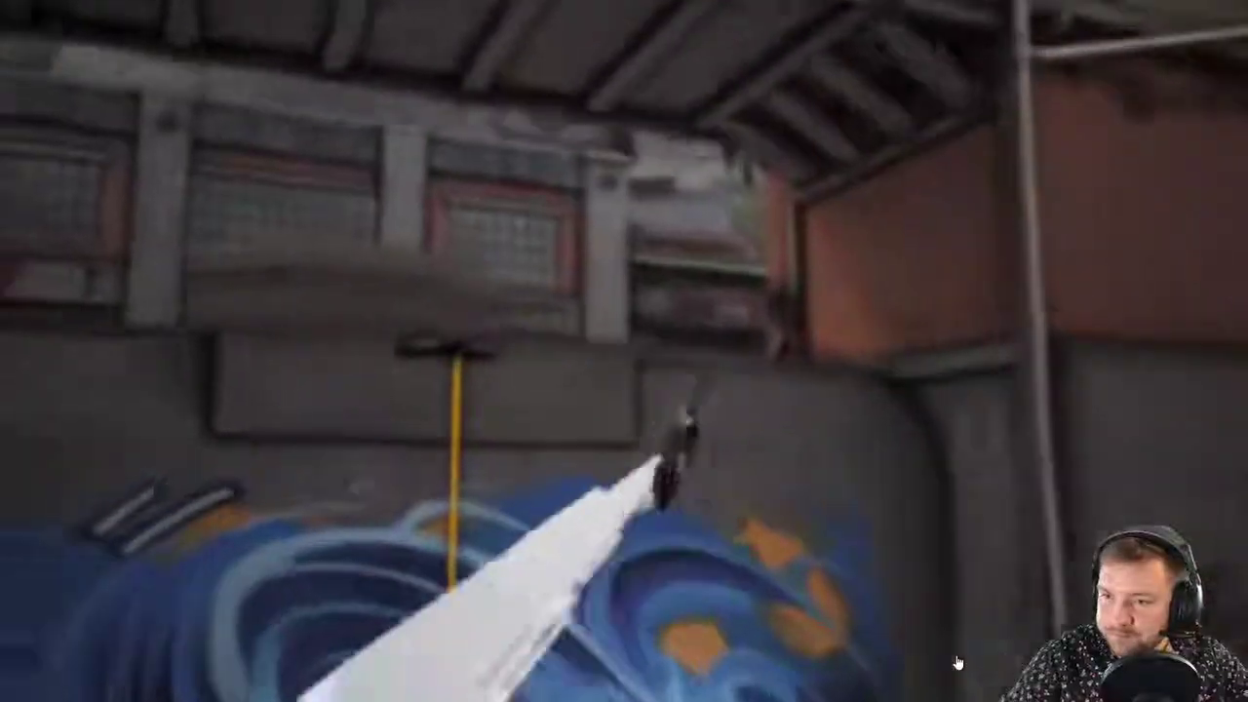
pyautogui.click(641, 408)
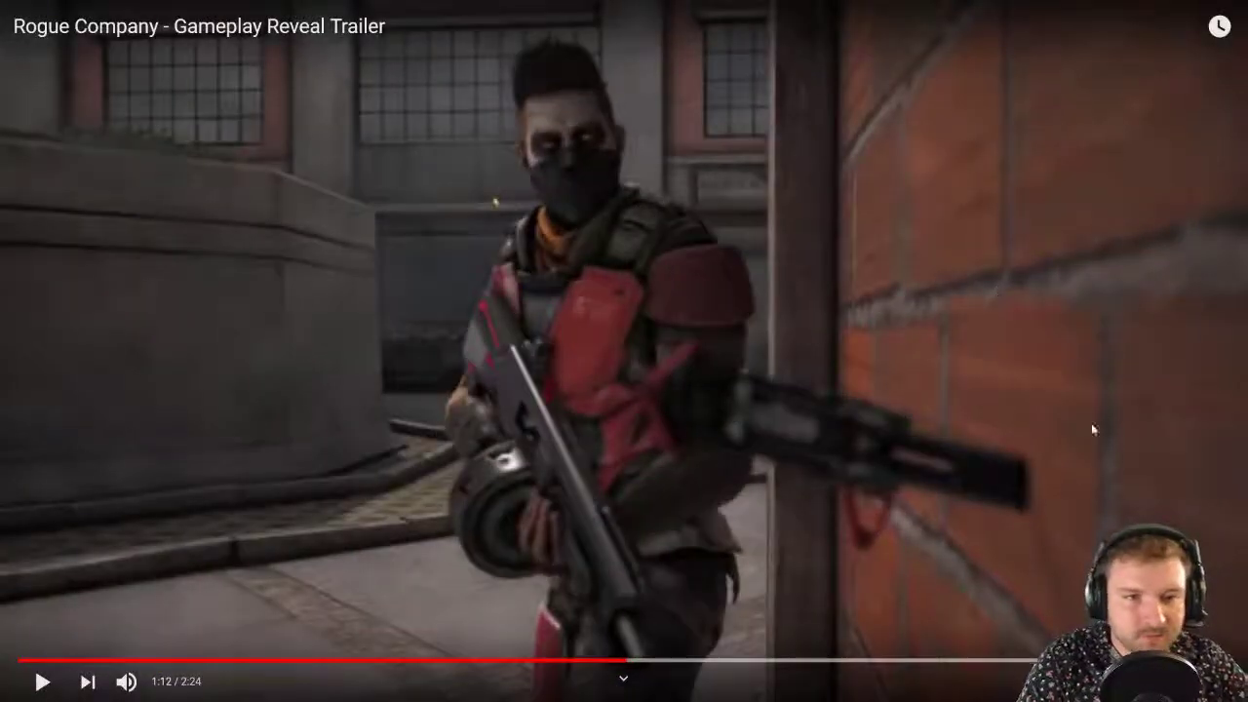
pyautogui.click(1214, 680)
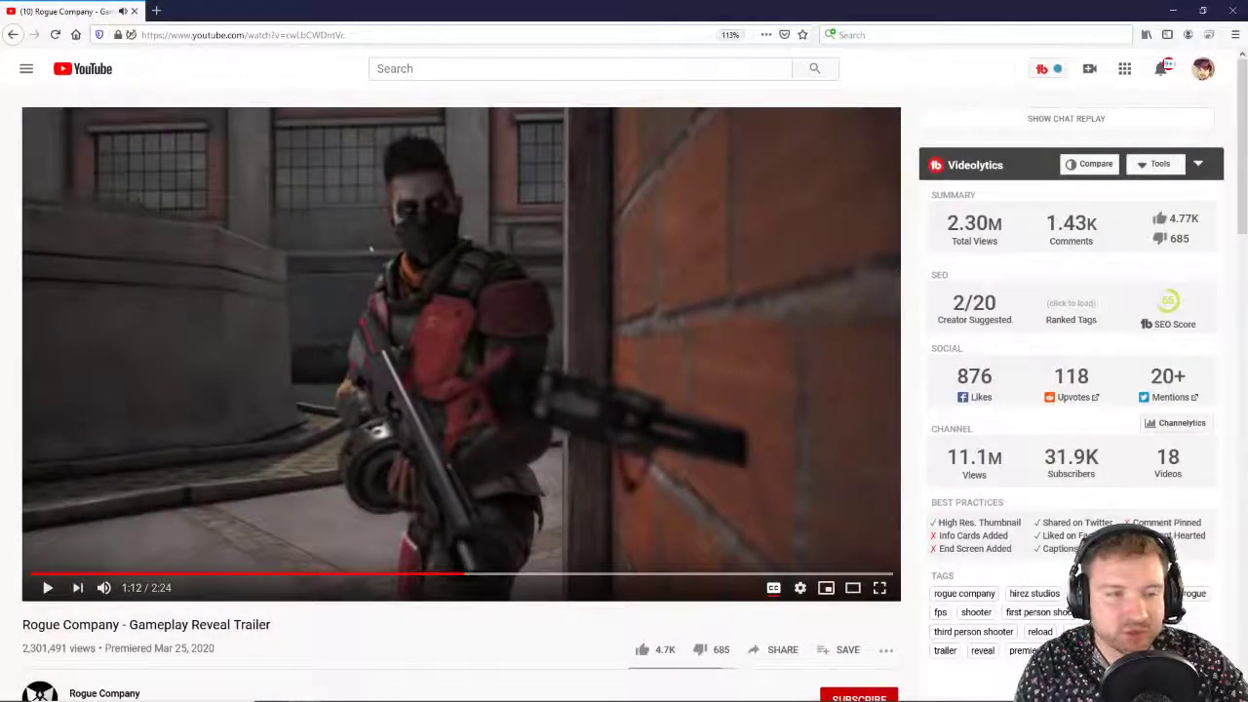
# Step: Search the web for "rouge compay hd" and show the image results
pyautogui.click(370, 35)
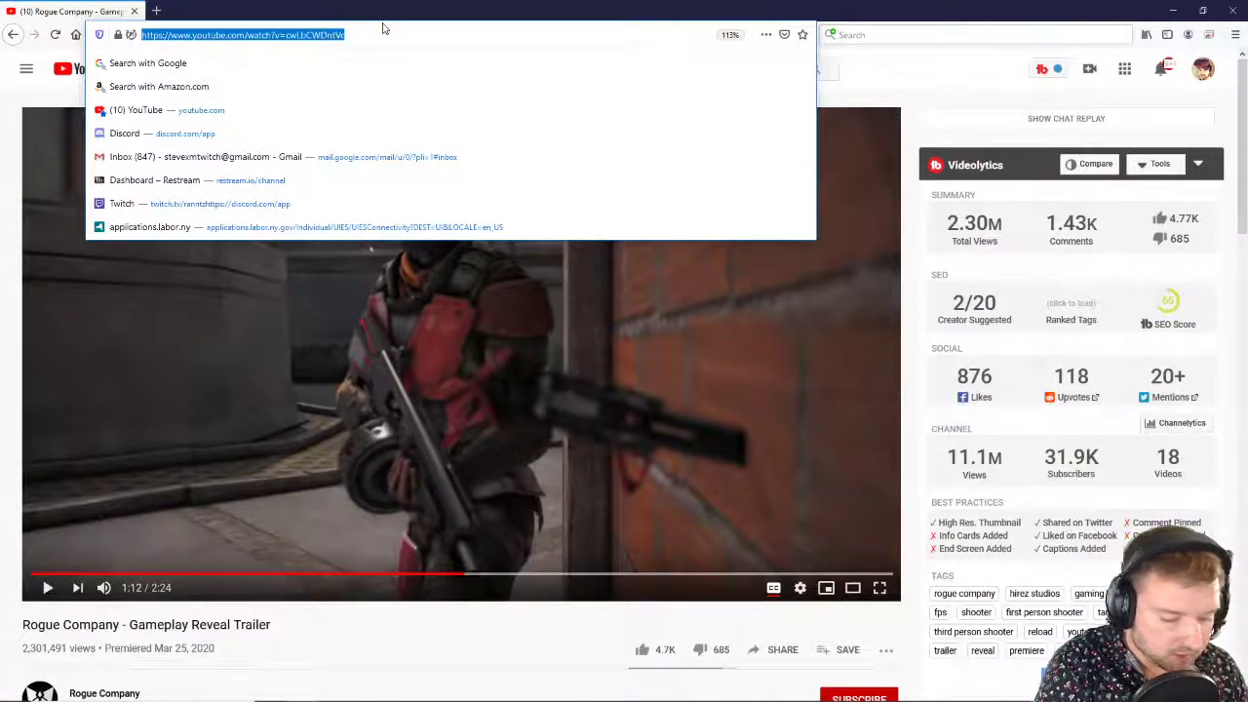
pyautogui.write('ouge')
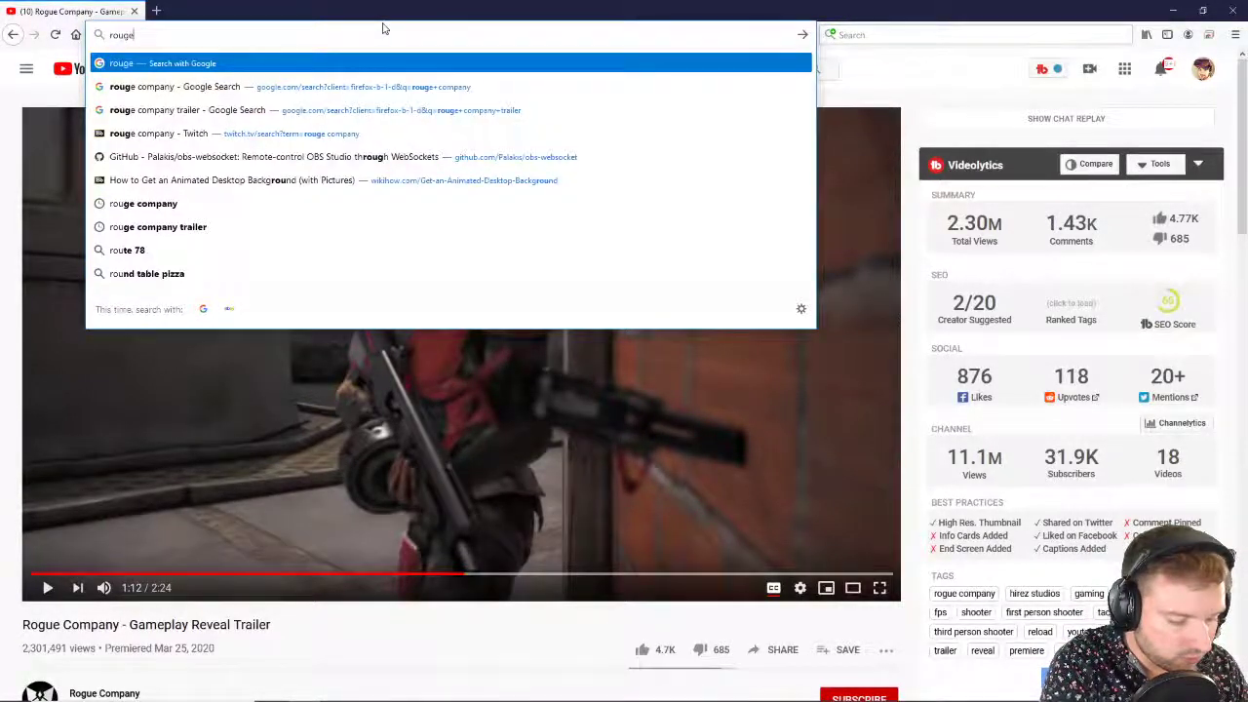
pyautogui.write(' compay hd')
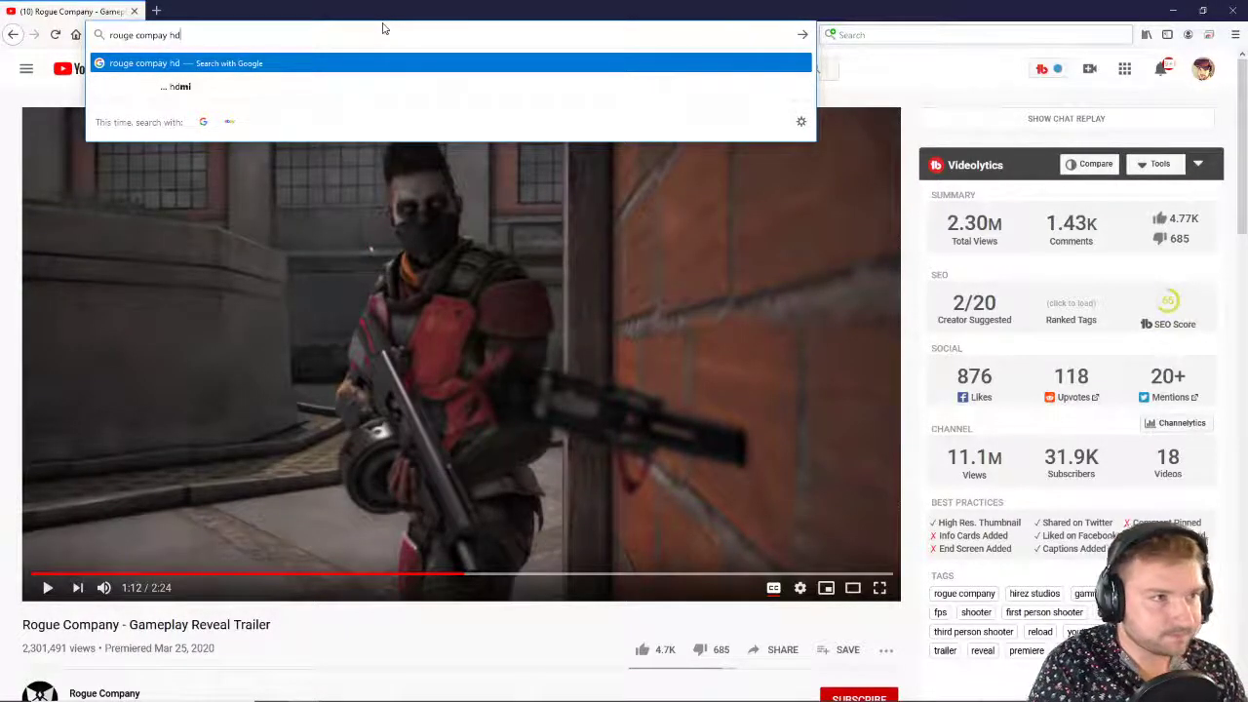
pyautogui.press('Return')
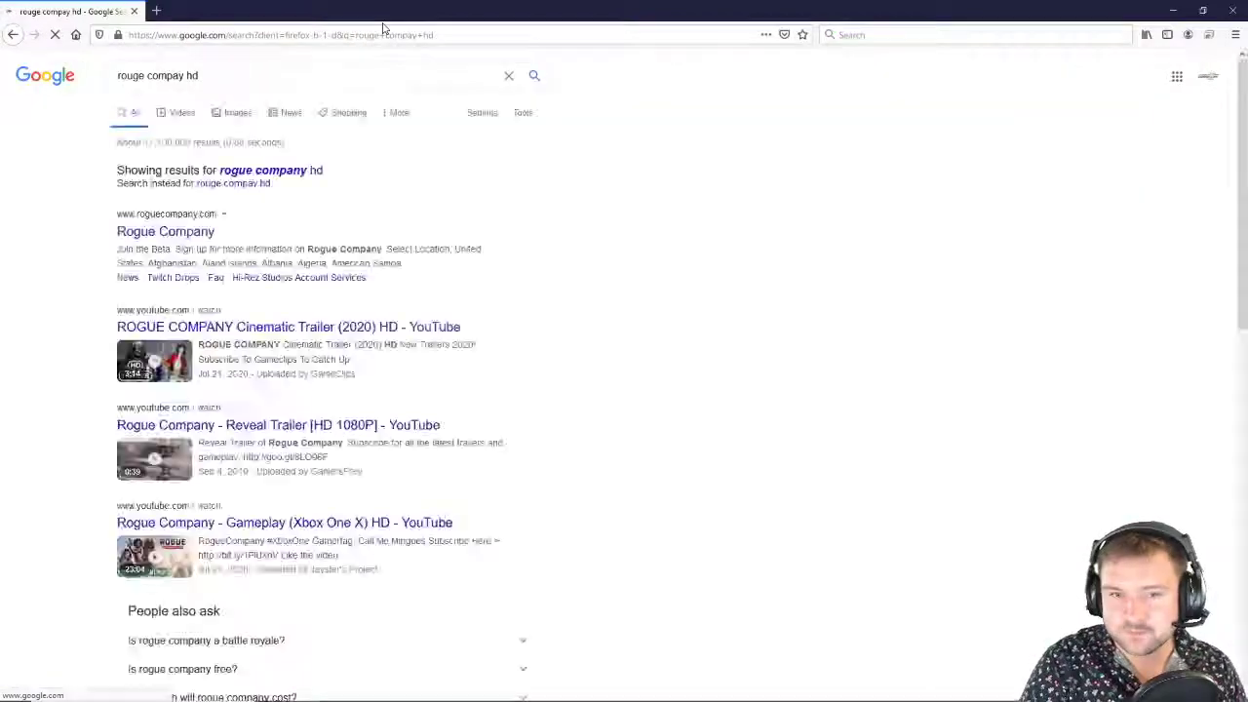
pyautogui.click(249, 119)
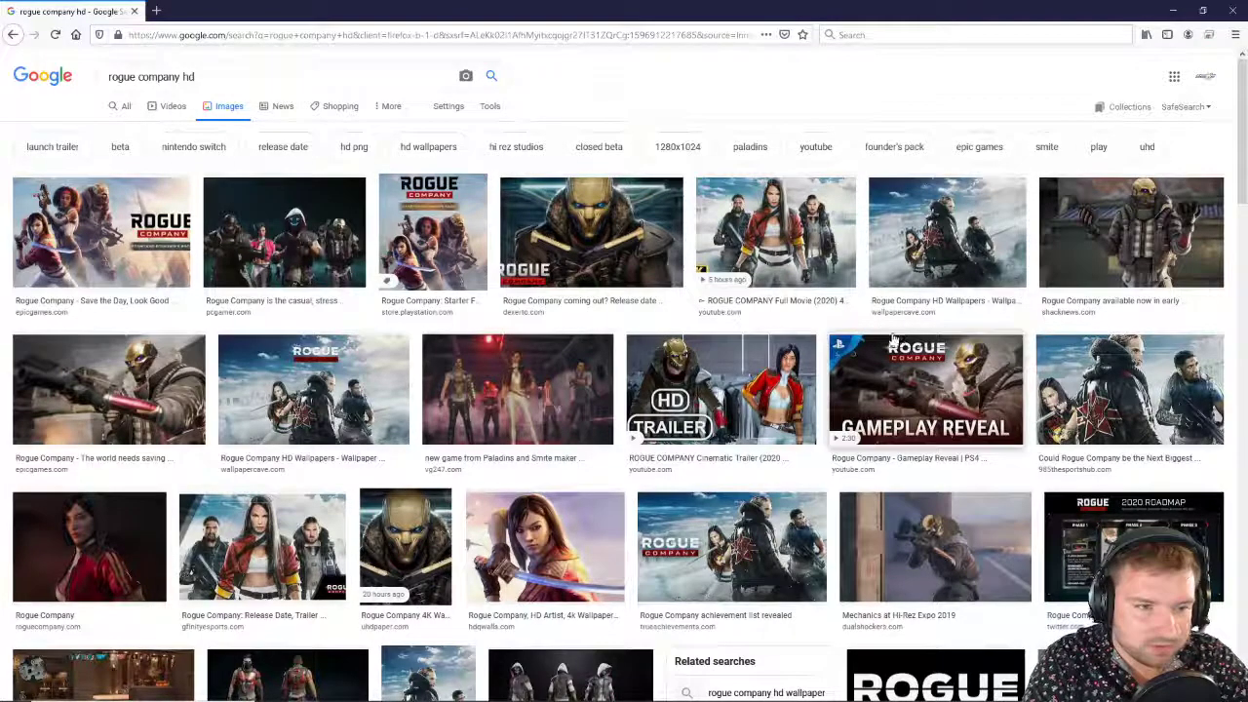
# Step: Open the official announcement image's page in a new tab and refine the image search to "rogue company hd logo png"
pyautogui.scroll(-5, 373, 380)
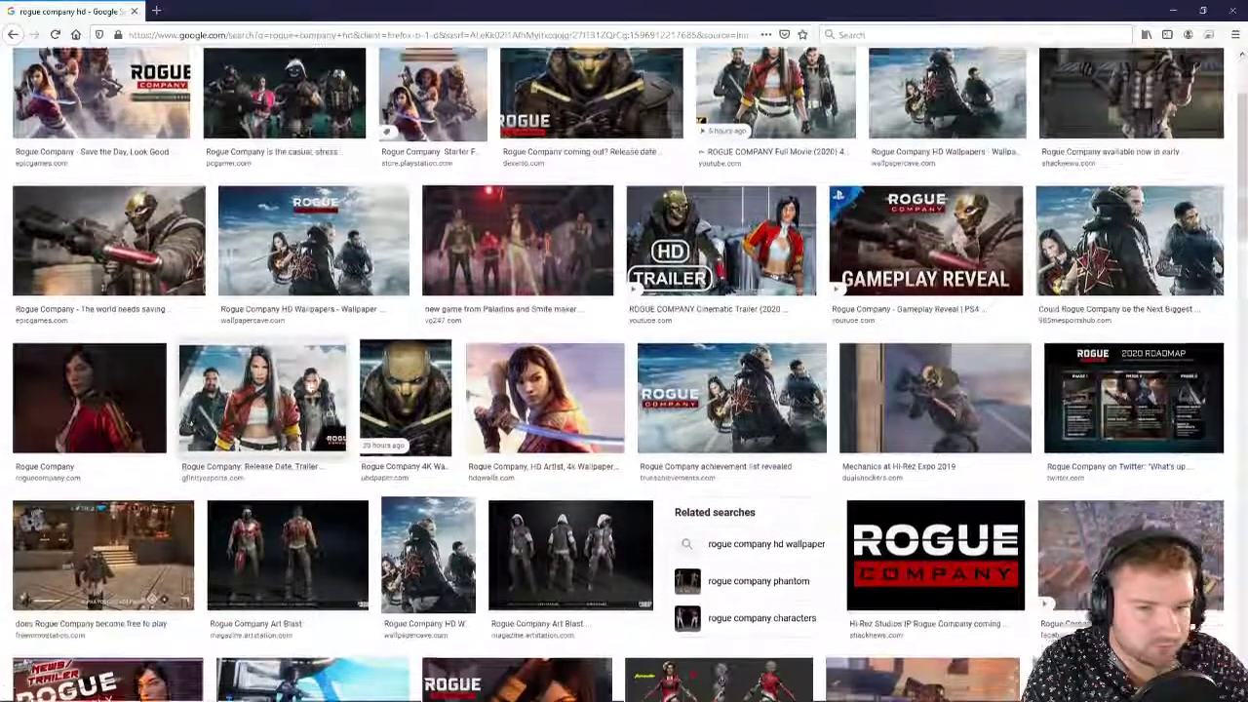
pyautogui.scroll(-5, 913, 413)
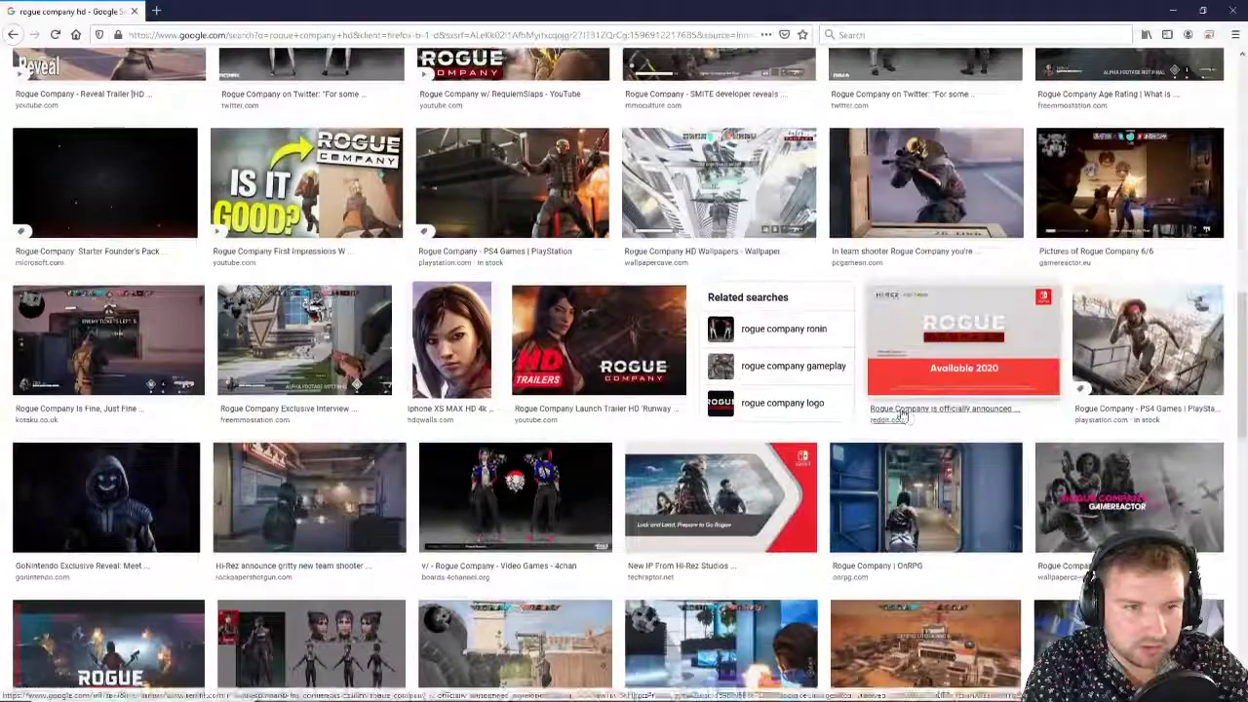
pyautogui.scroll(9, 213, 129)
pyautogui.middleClick(212, 129)
pyautogui.scroll(2, 213, 130)
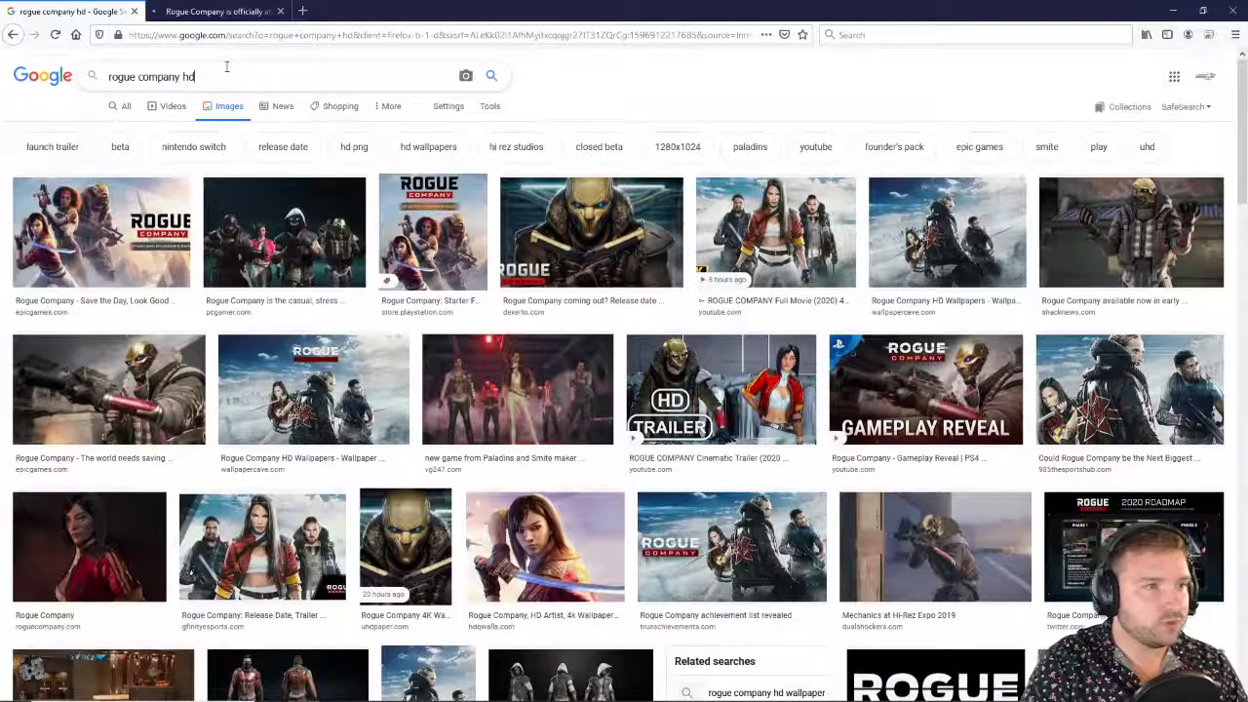
pyautogui.write('lol')
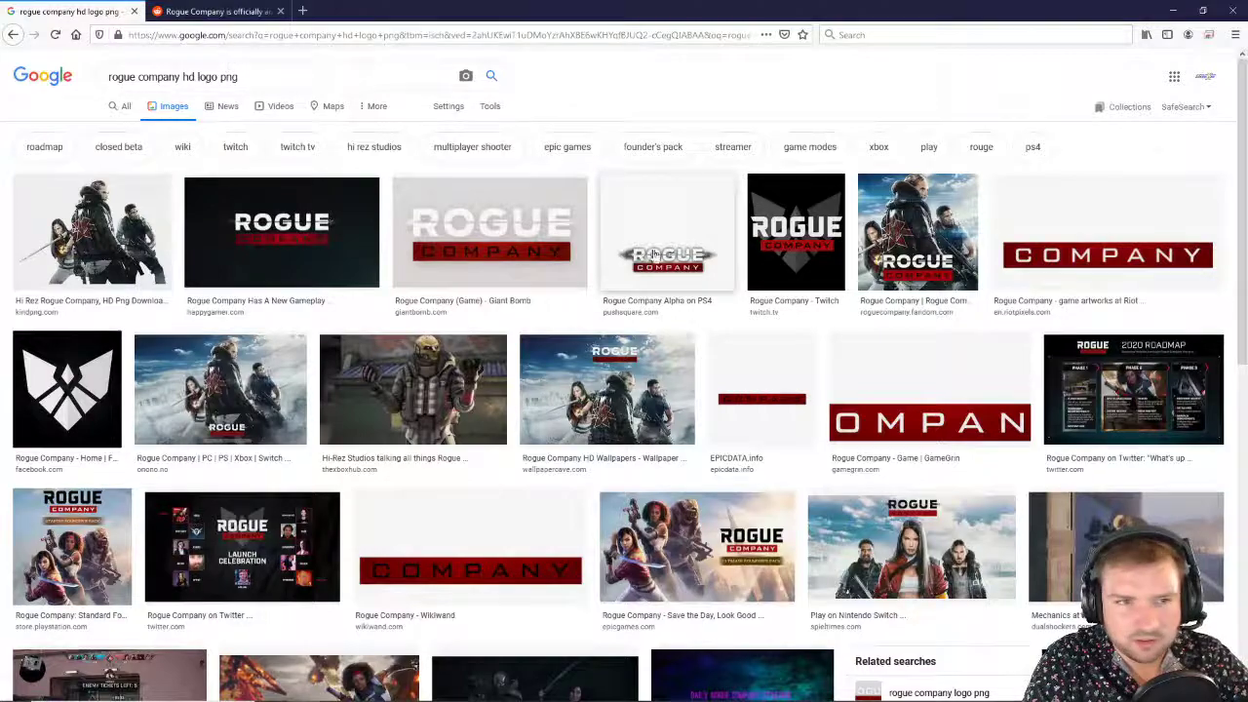
# Step: Preview the Giant Bomb version of the logo and look through the other logo image results
pyautogui.click(540, 255)
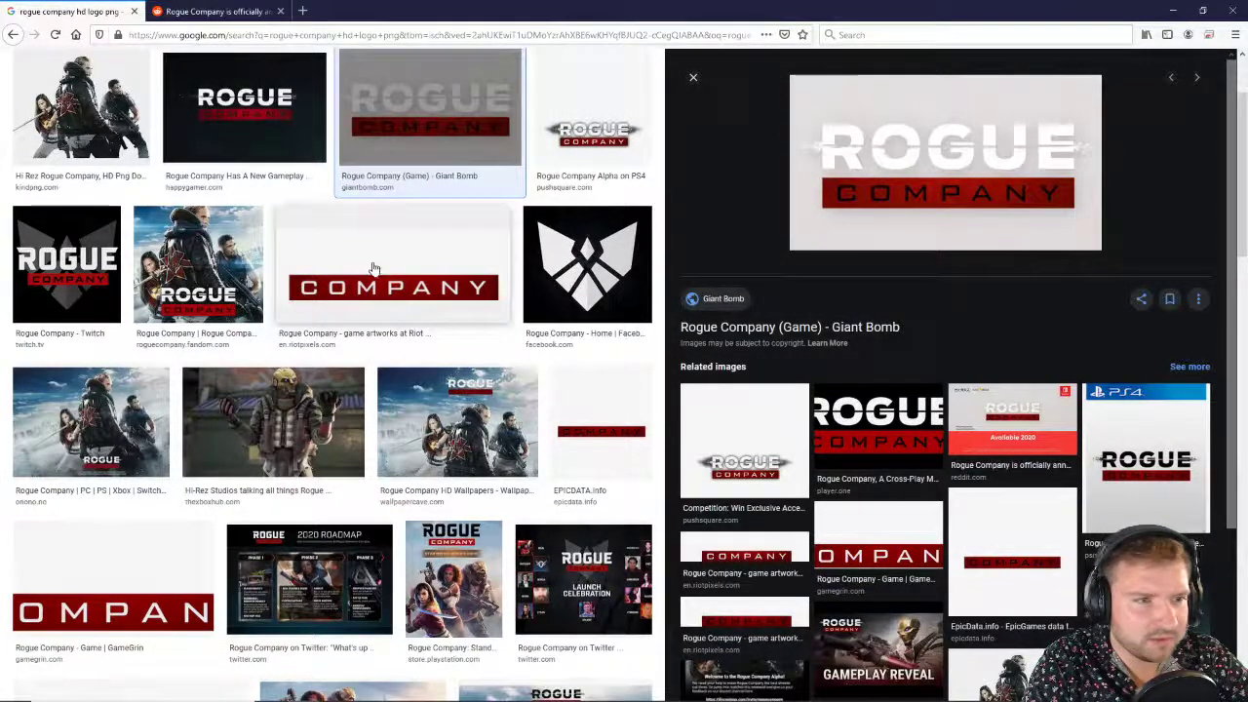
pyautogui.scroll(-4, 452, 307)
pyautogui.scroll(-10, 451, 309)
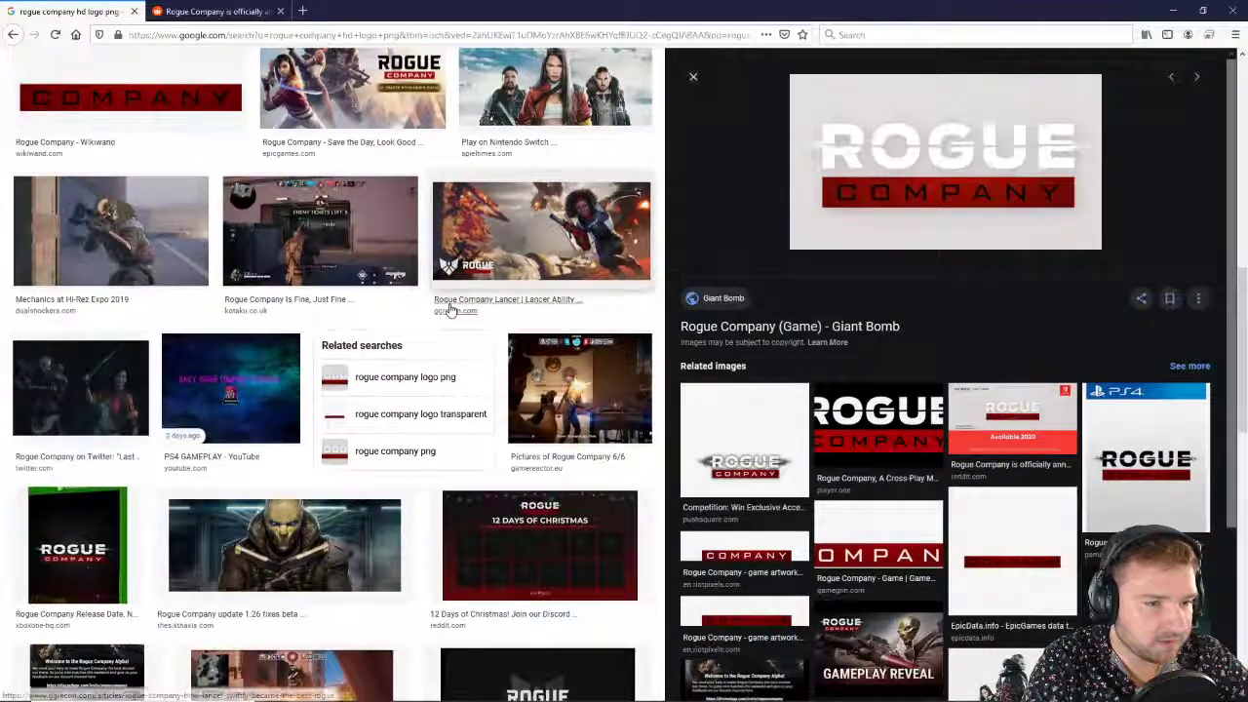
pyautogui.scroll(15, 454, 312)
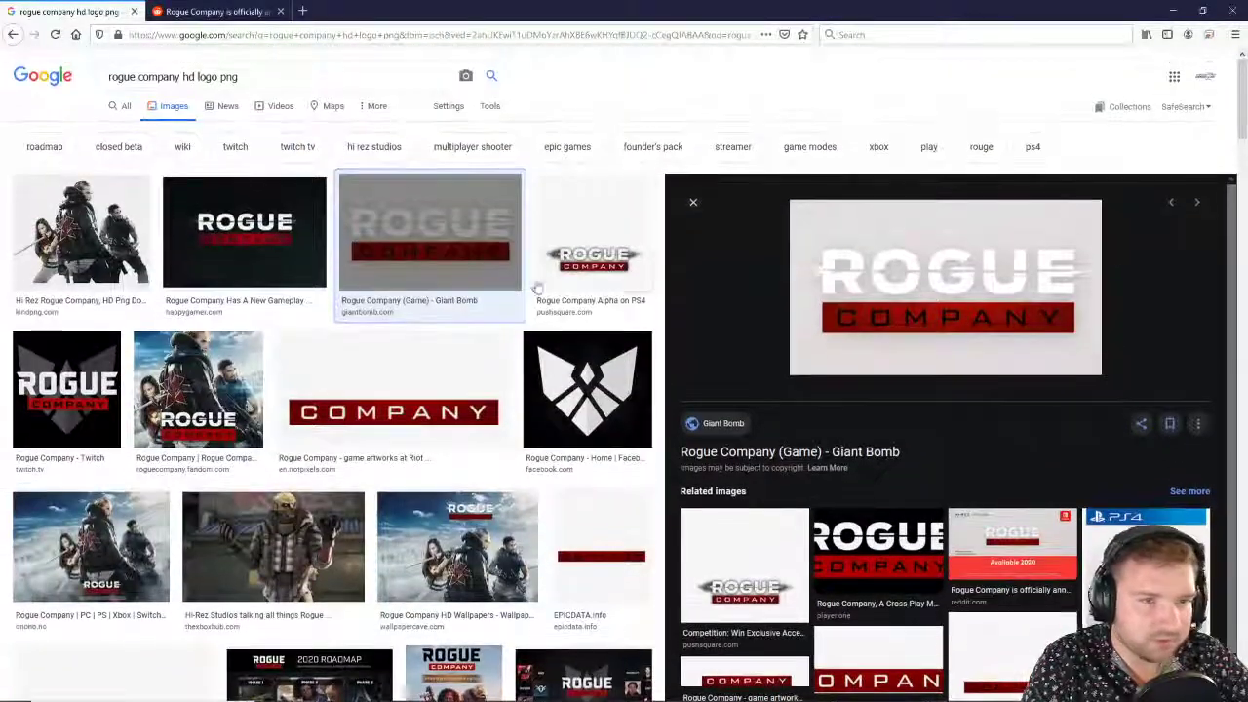
# Step: Preview the Push Square version of the Rogue Company logo and save it as 940x in the Rouge Company project's Assets folder
pyautogui.click(542, 277)
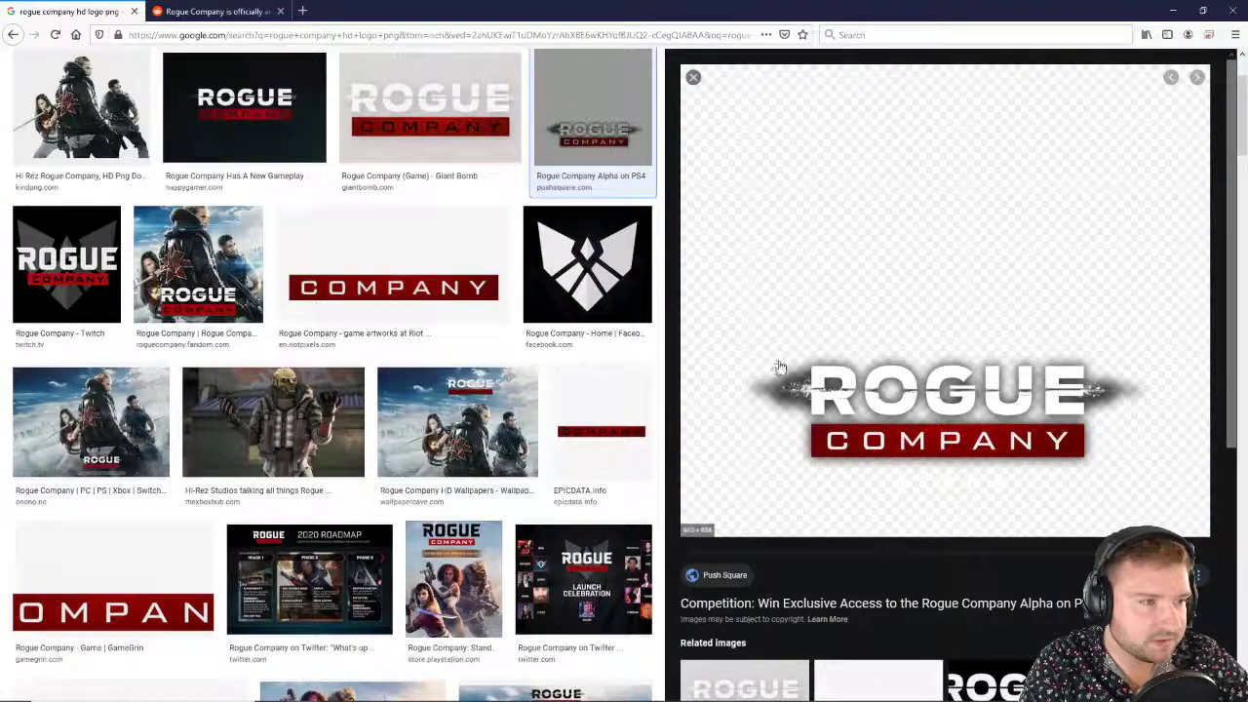
pyautogui.rightClick(778, 244)
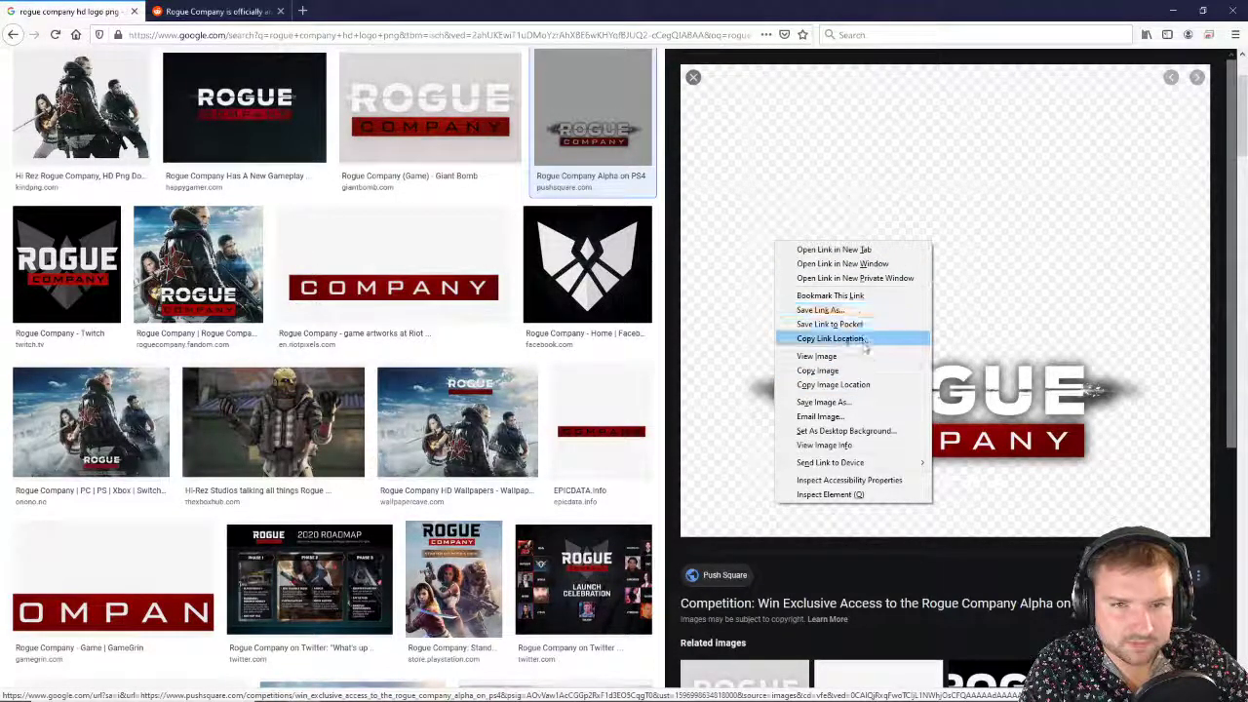
pyautogui.click(864, 404)
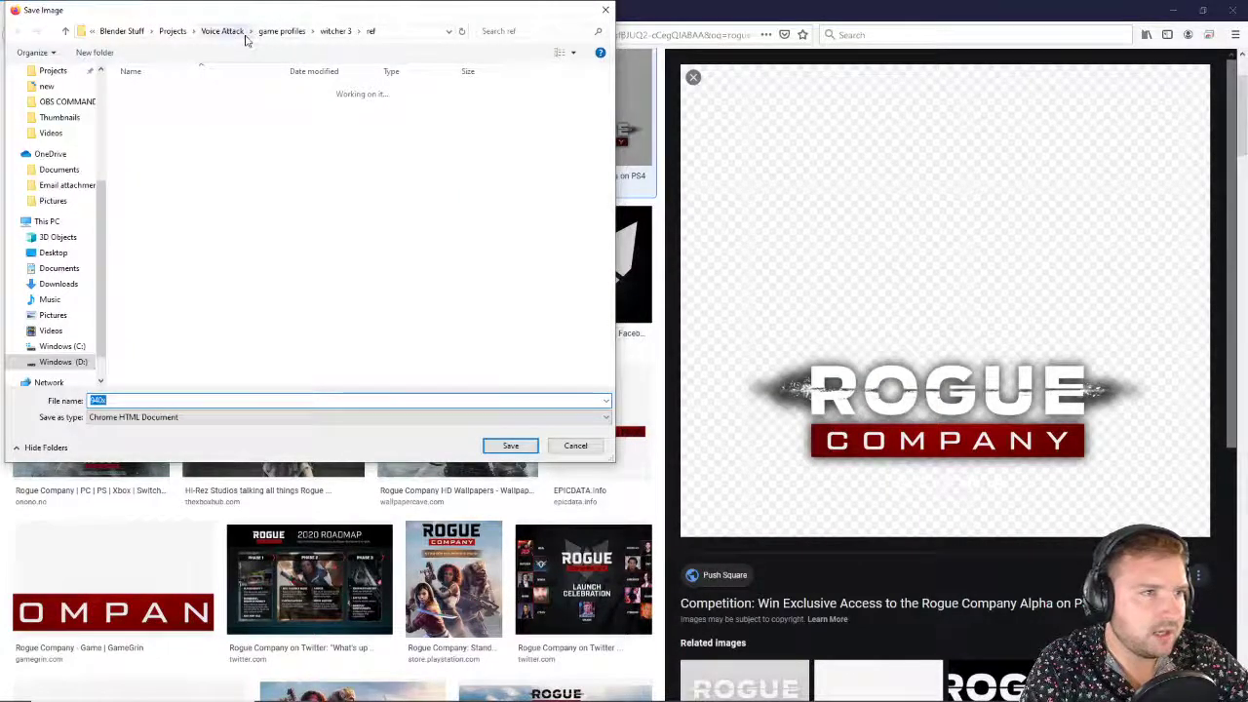
pyautogui.click(173, 31)
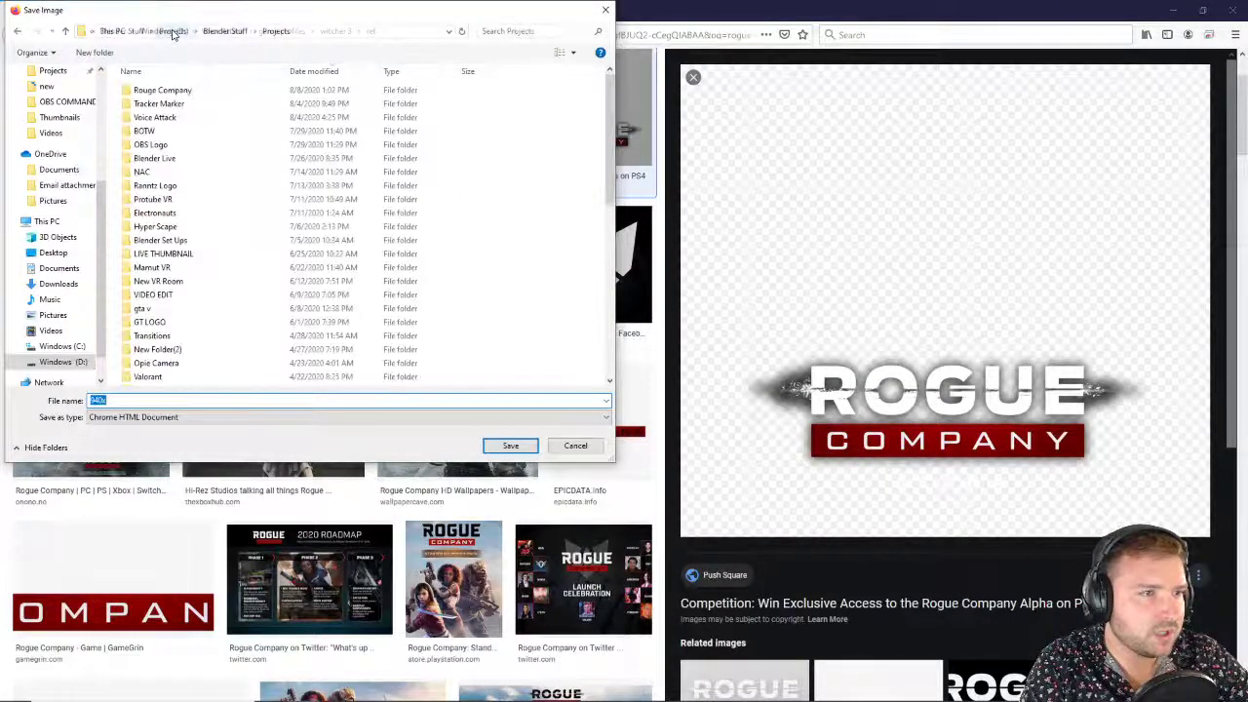
pyautogui.click(221, 93)
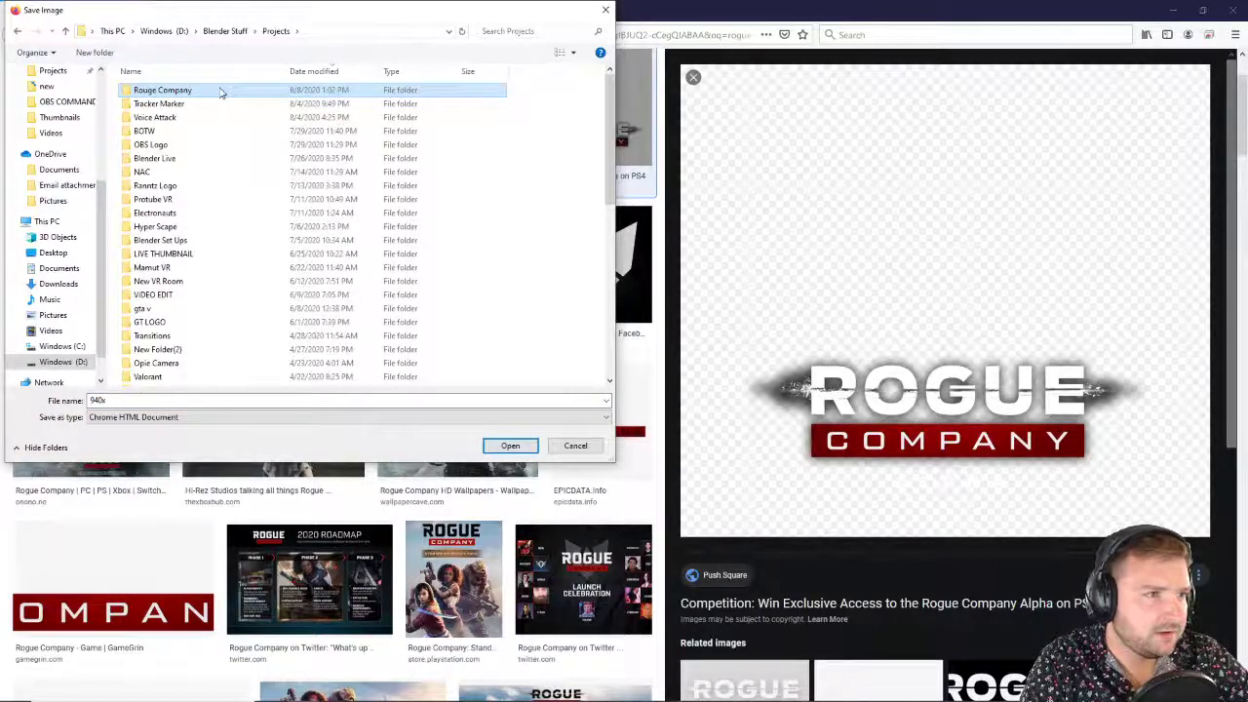
pyautogui.doubleClick(191, 92)
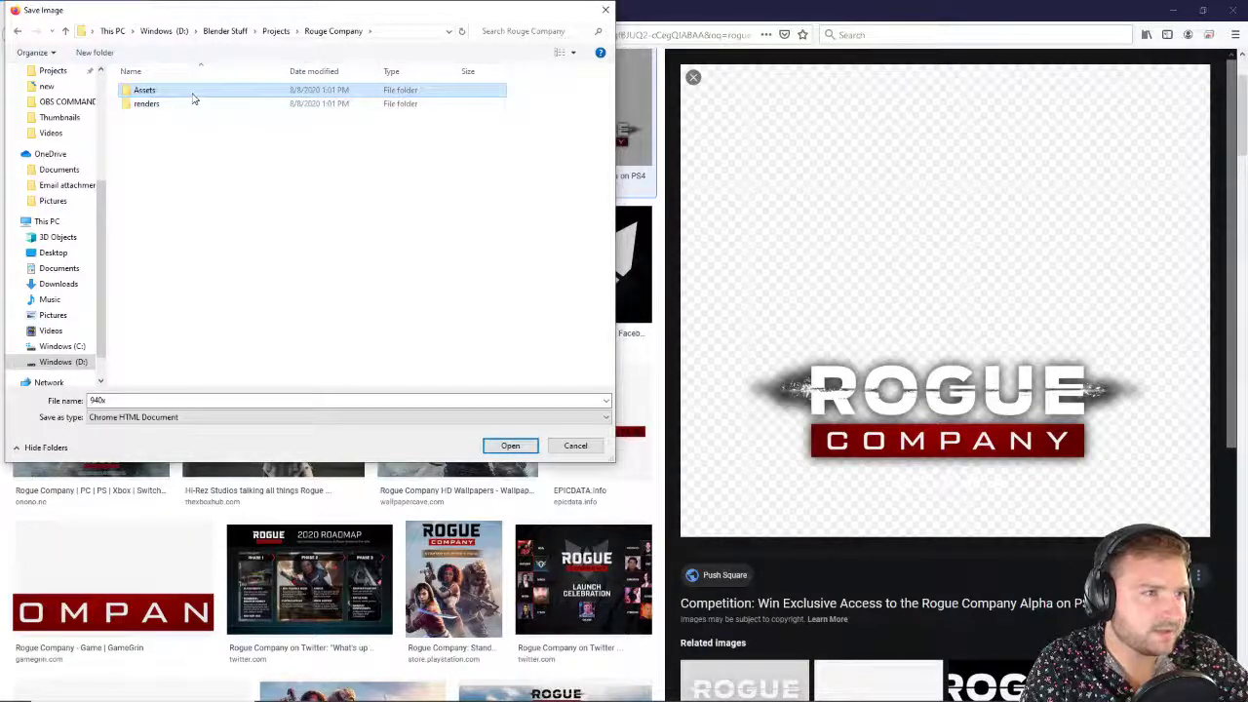
pyautogui.doubleClick(193, 93)
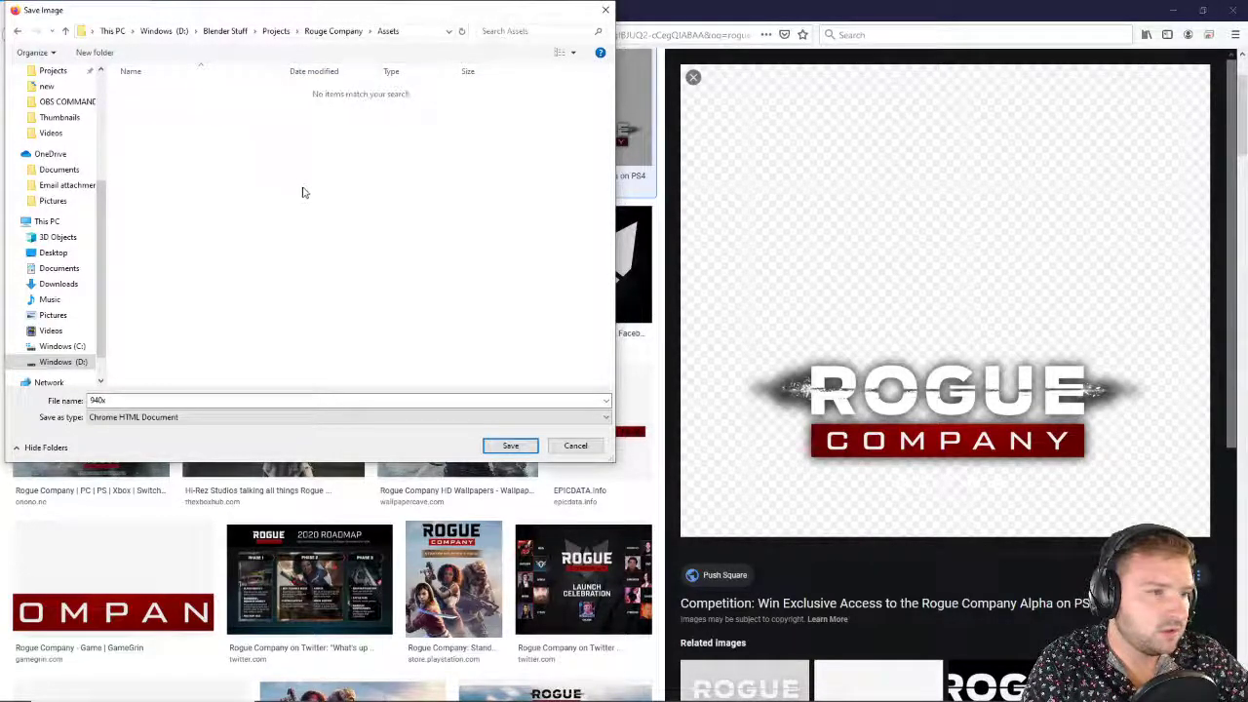
pyautogui.click(325, 417)
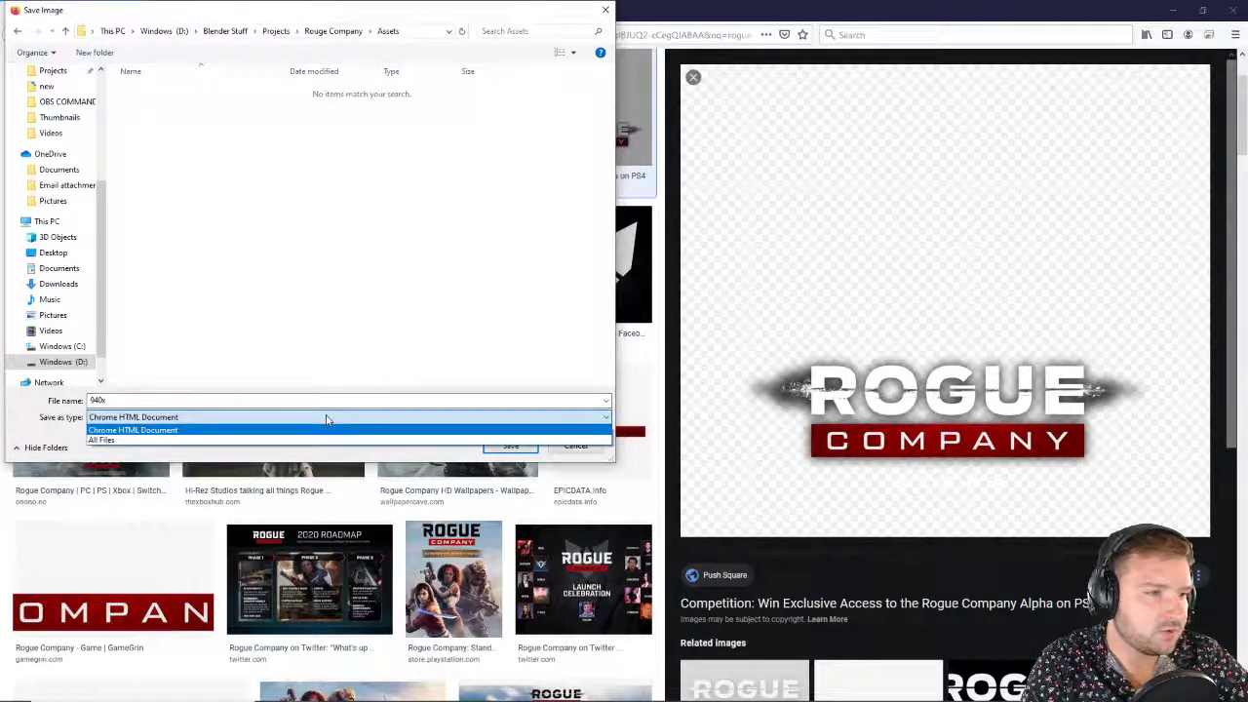
pyautogui.click(327, 419)
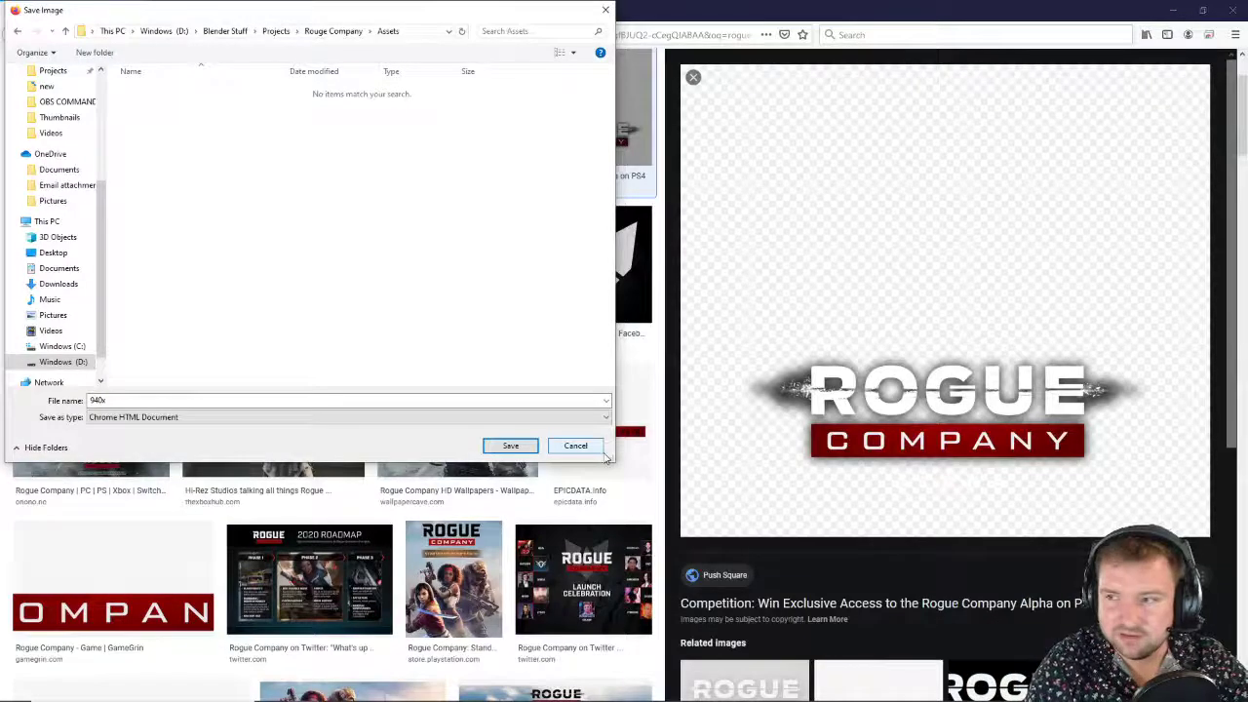
pyautogui.click(510, 447)
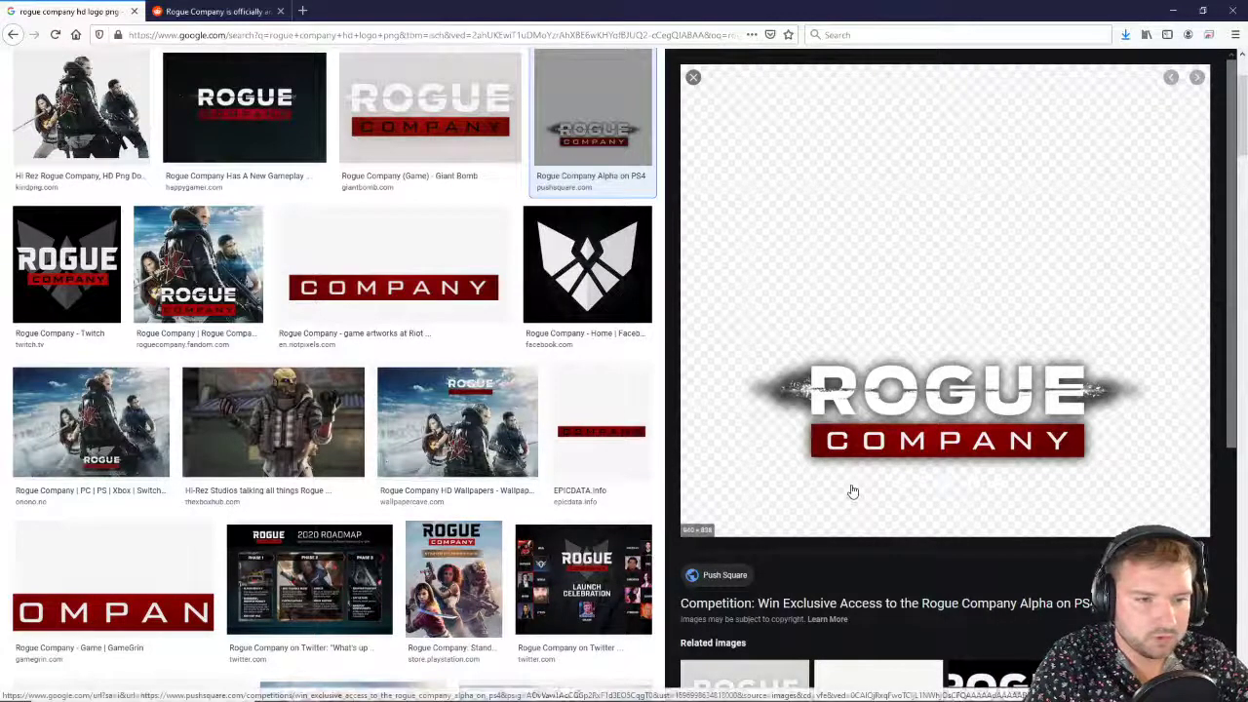
# Step: Launch GIMP to work on the saved logo image
pyautogui.moveTo(811, 689)
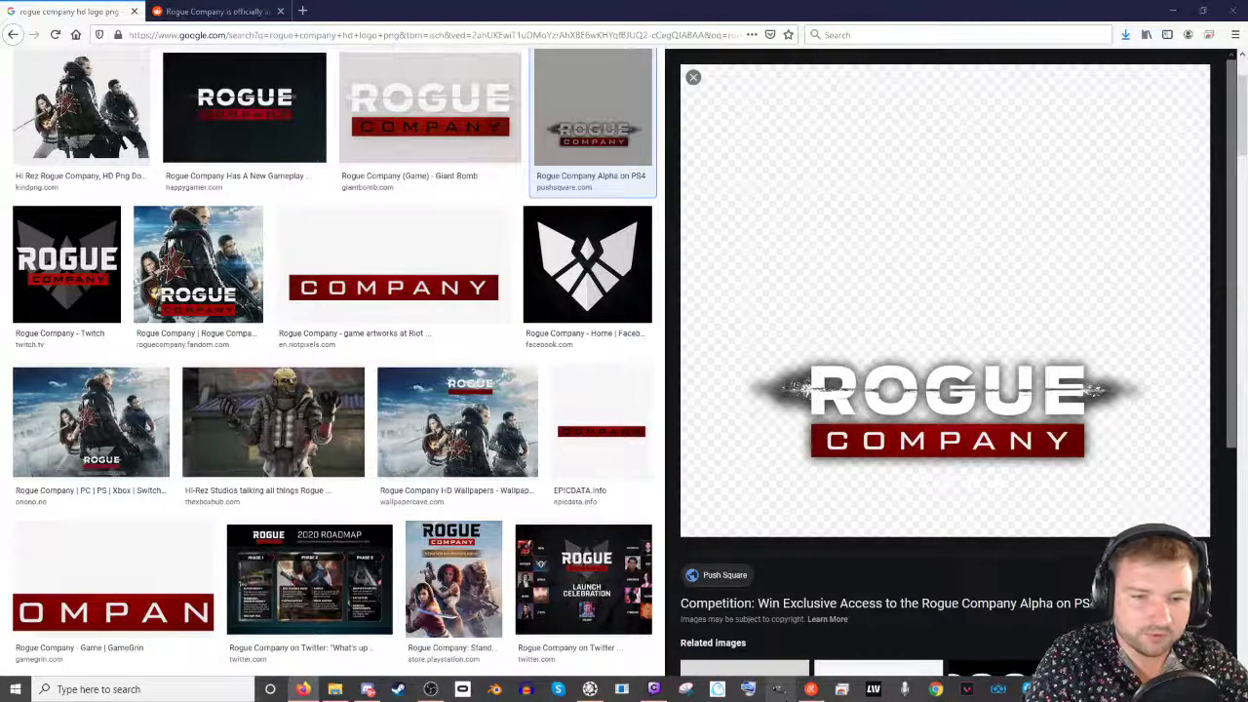
pyautogui.click(780, 690)
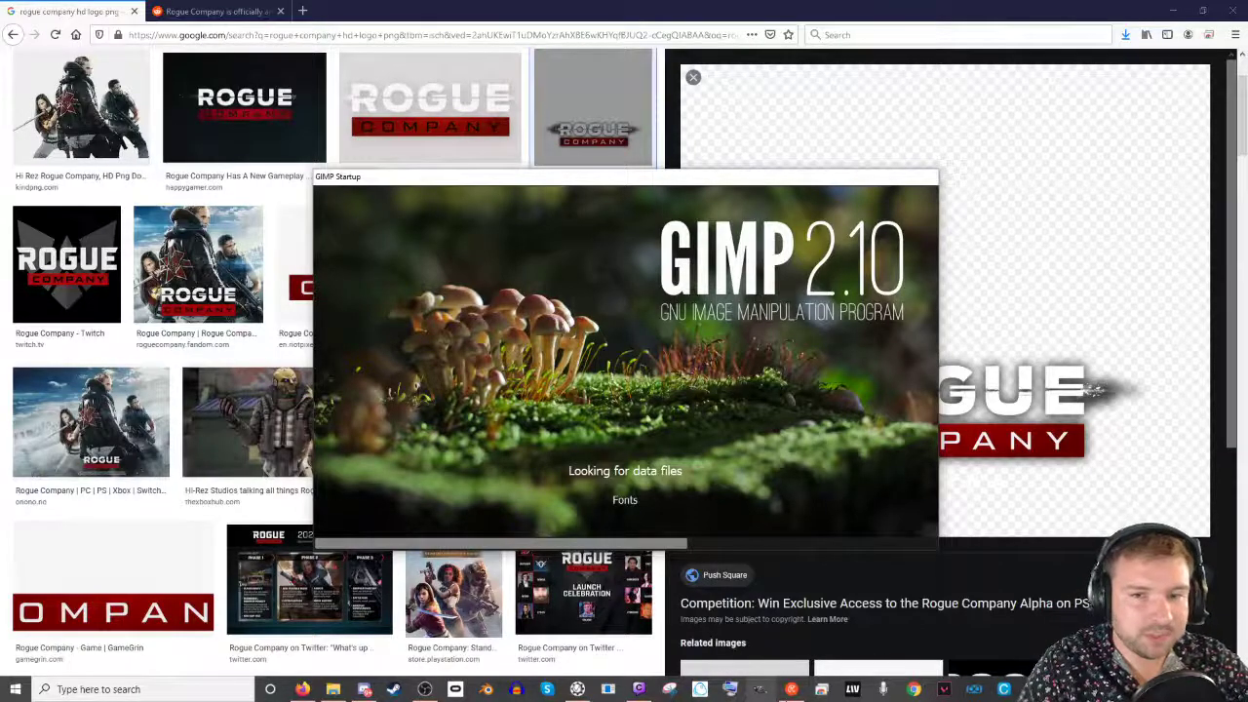
pyautogui.moveTo(761, 689)
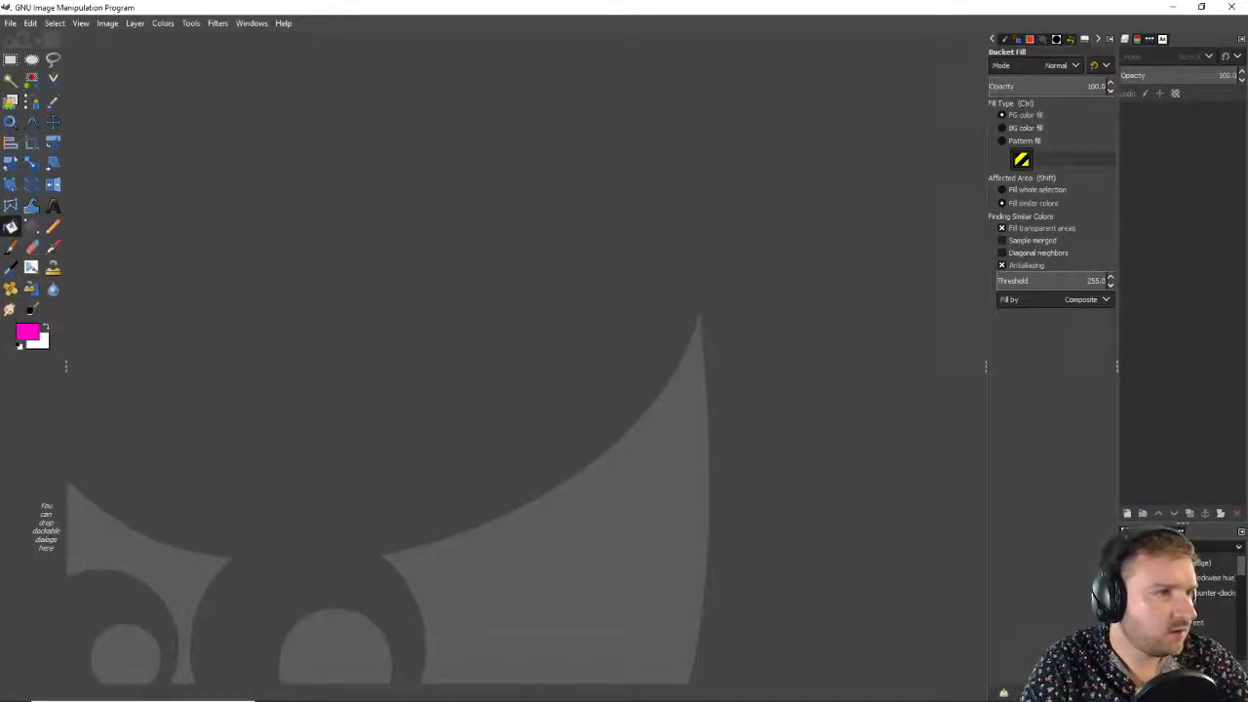
# Step: Switch to the running Valorant game and exit it to the desktop without signing out
pyautogui.moveTo(388, 692)
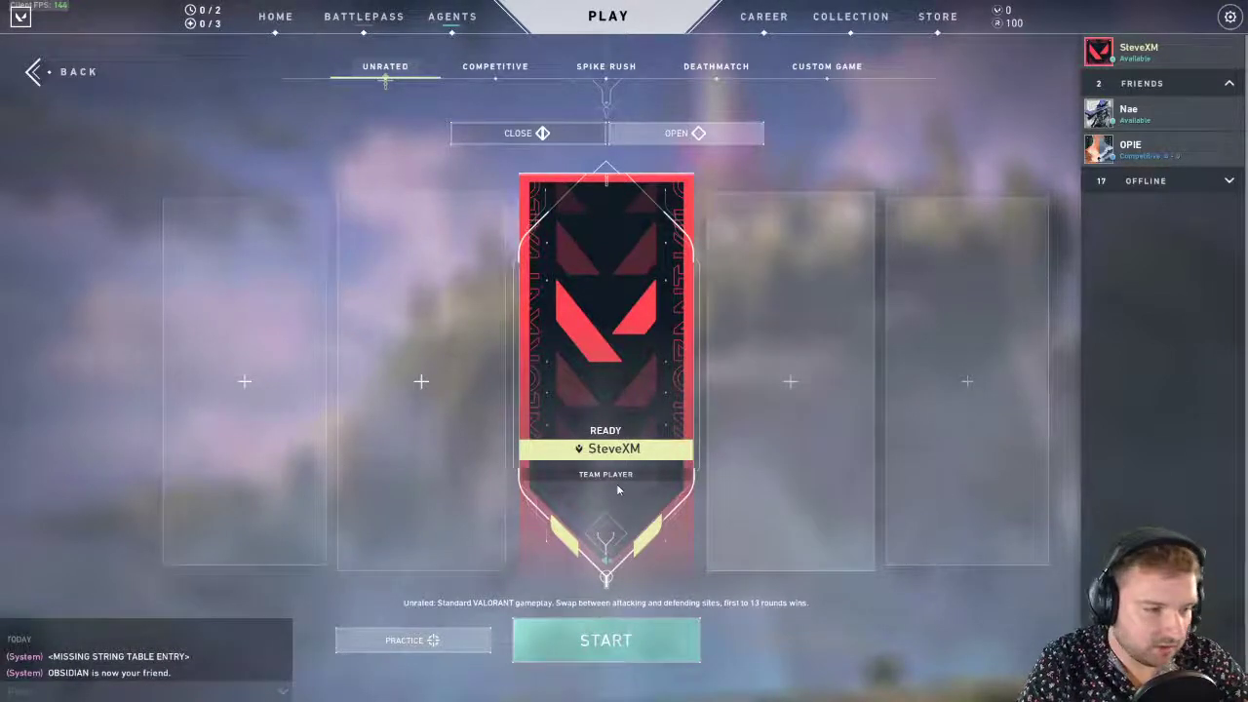
pyautogui.click(1232, 17)
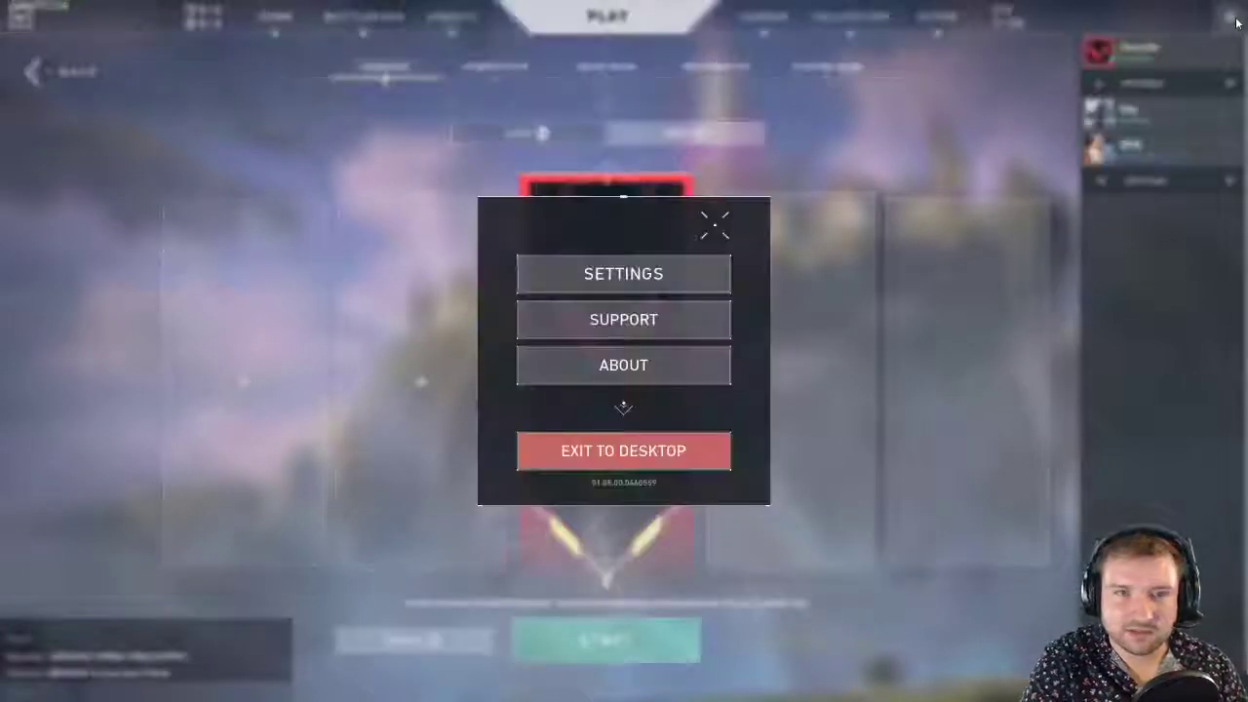
pyautogui.click(667, 449)
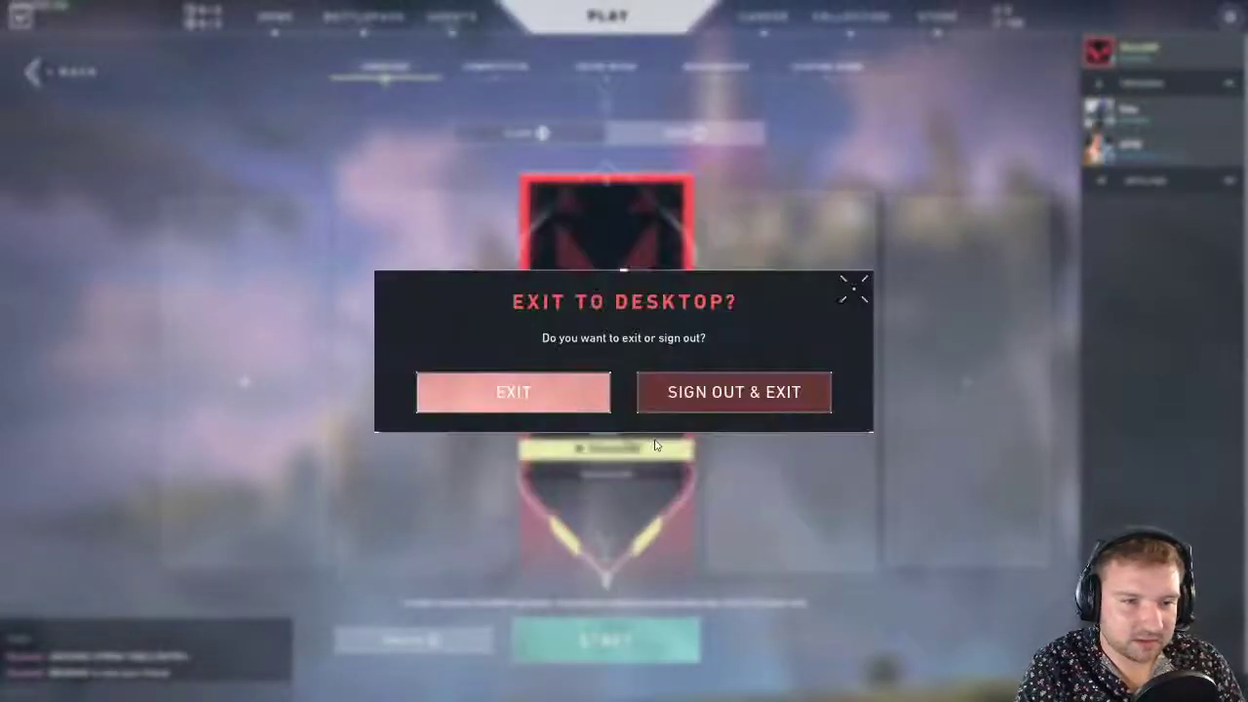
pyautogui.click(594, 407)
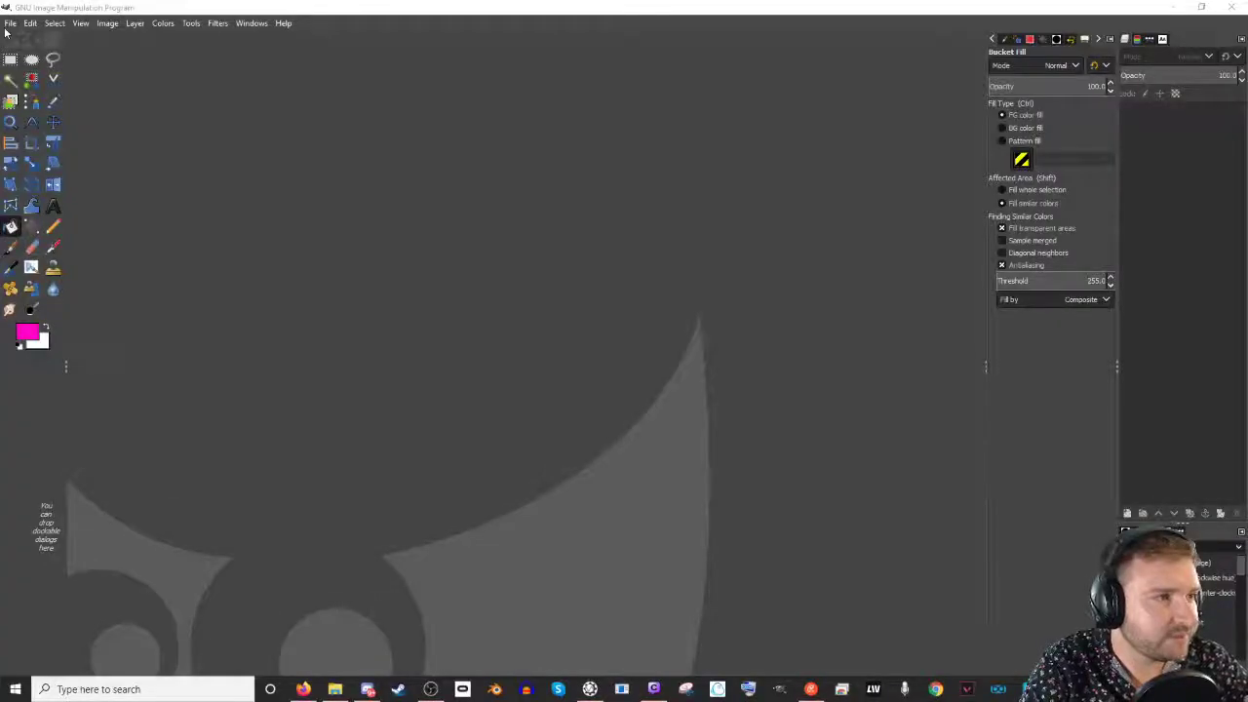
# Step: Open the 940x.webp logo in GIMP from the Rouge Company Assets folder under Blender Stuff > Projects
pyautogui.click(10, 23)
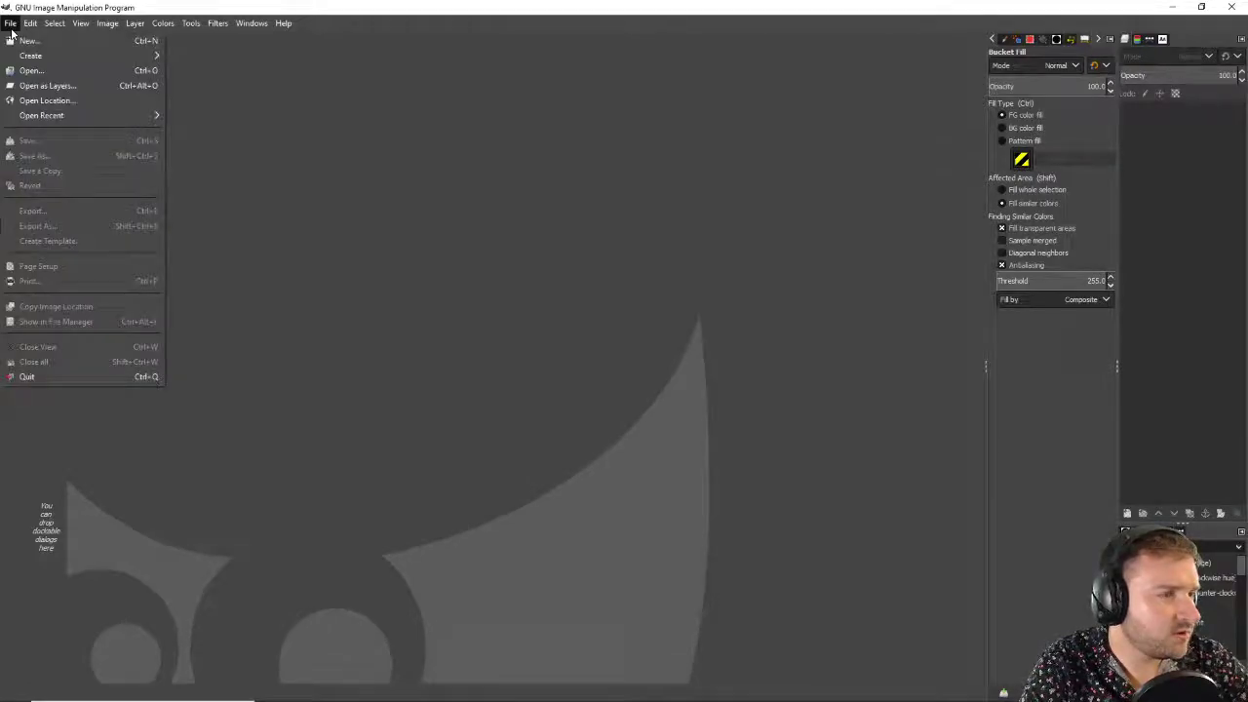
pyautogui.click(10, 23)
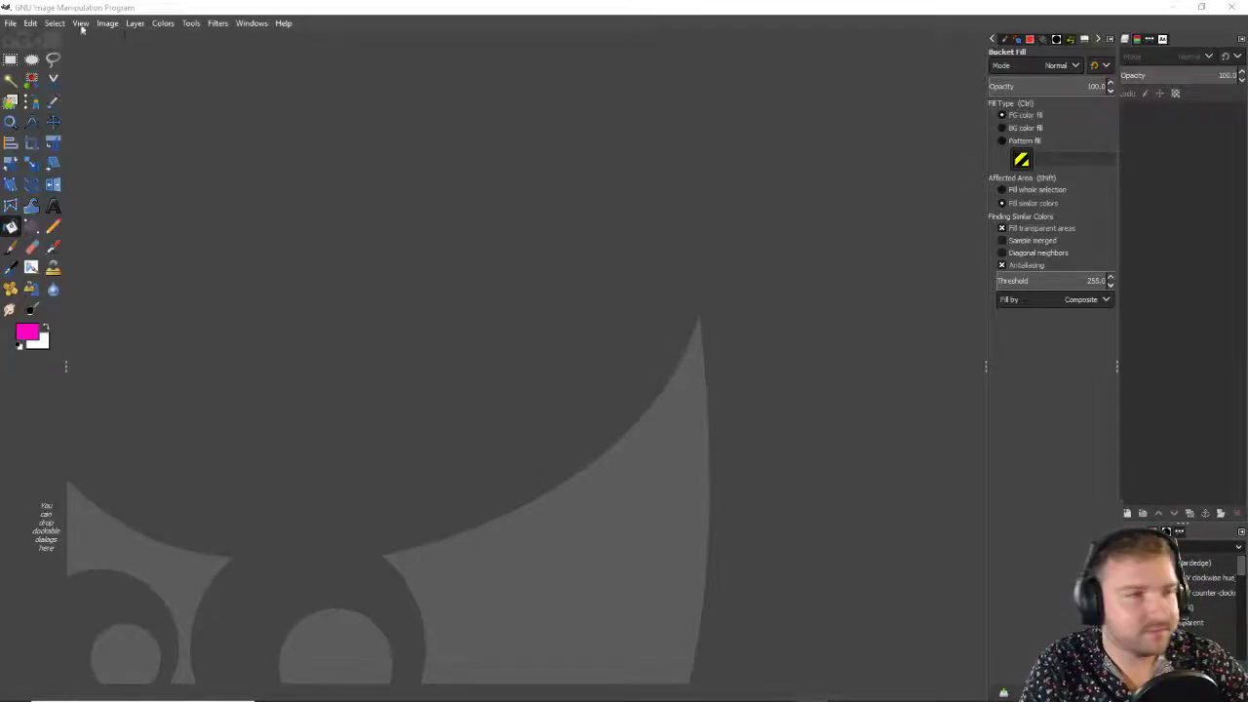
pyautogui.click(10, 23)
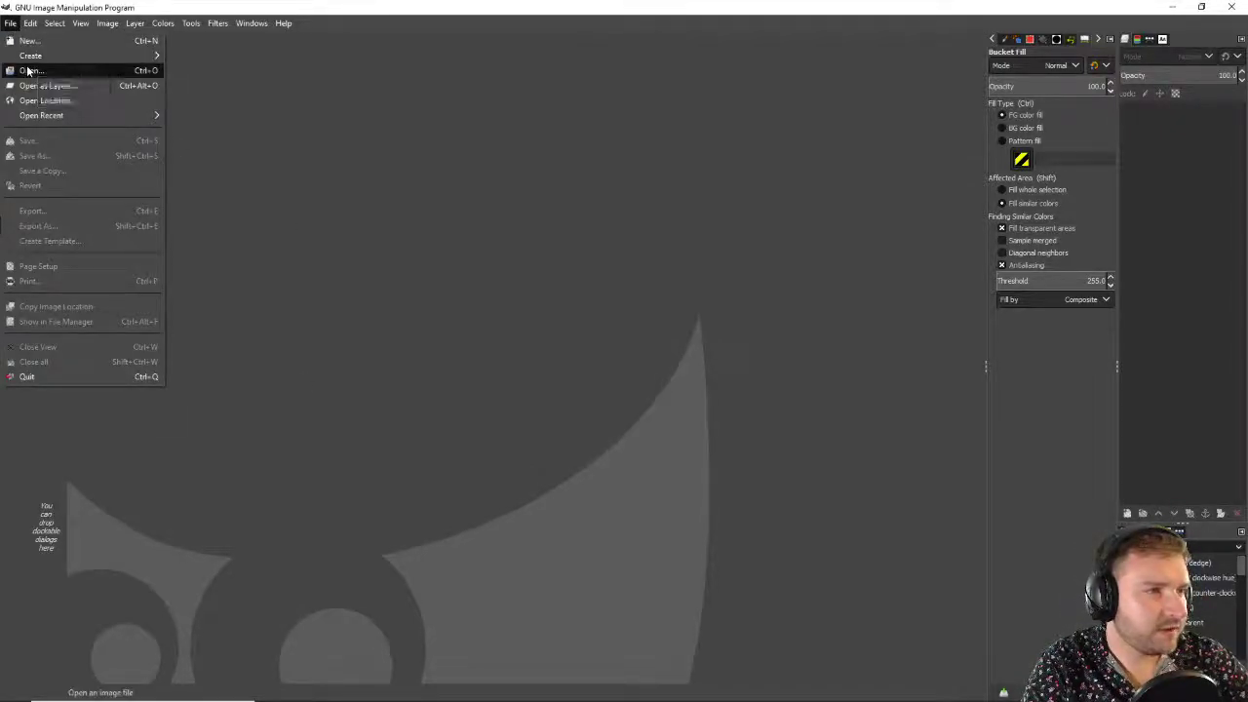
pyautogui.click(28, 71)
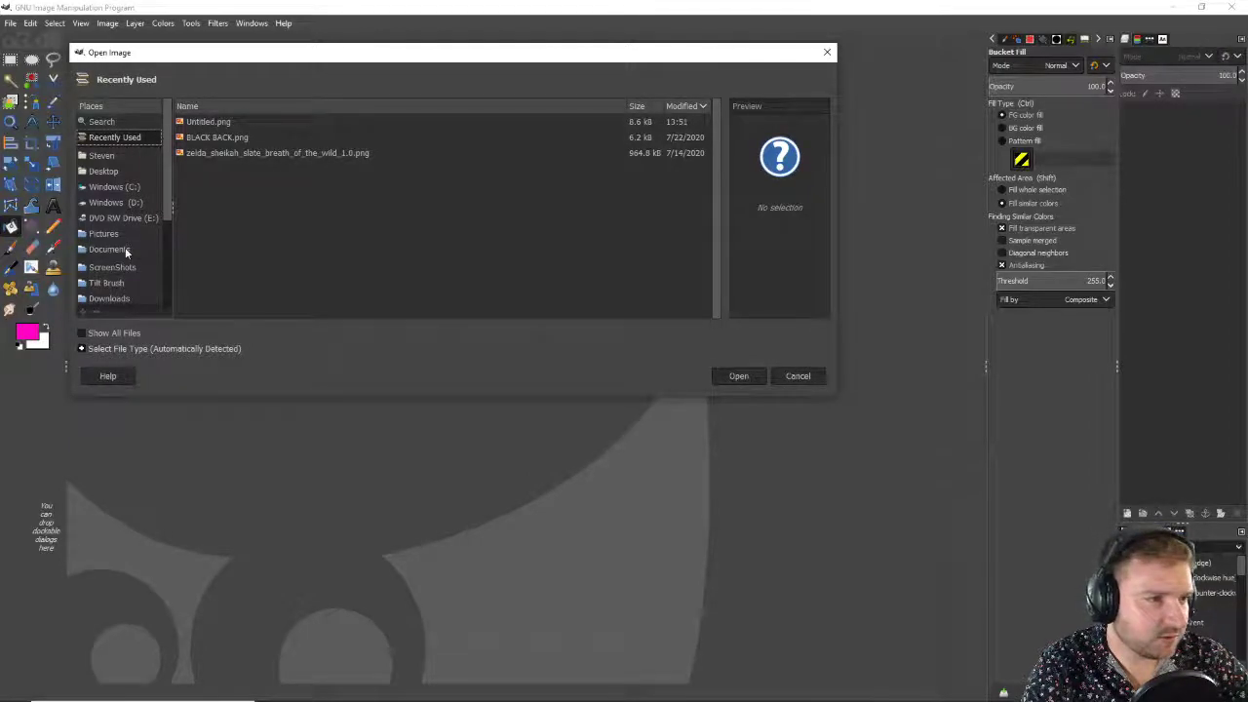
pyautogui.moveTo(168, 213); pyautogui.dragTo(170, 278)
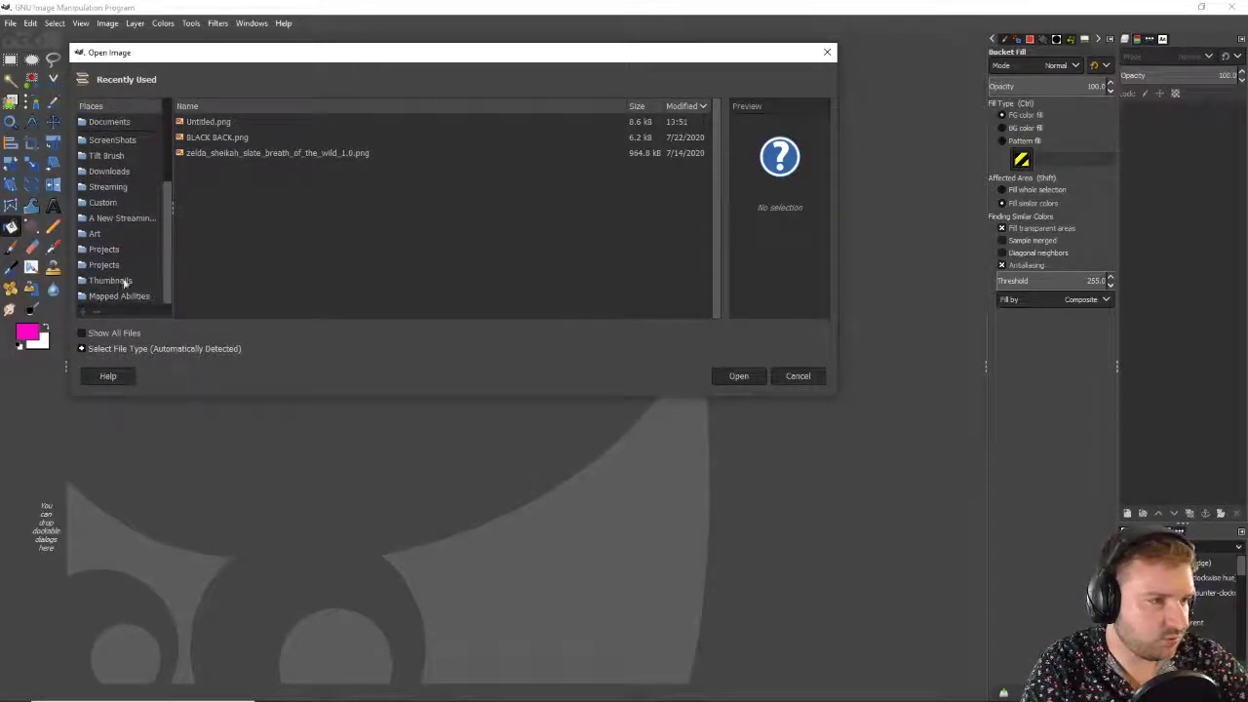
pyautogui.click(115, 271)
pyautogui.click(125, 271)
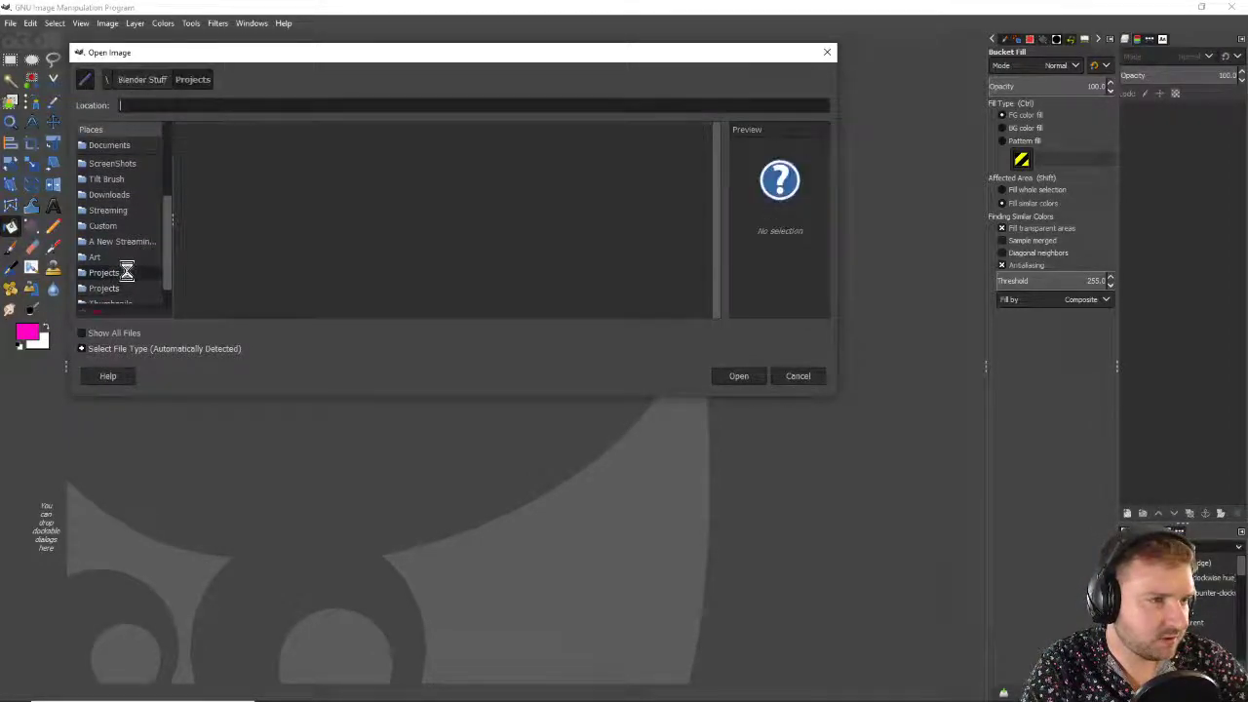
pyautogui.doubleClick(236, 147)
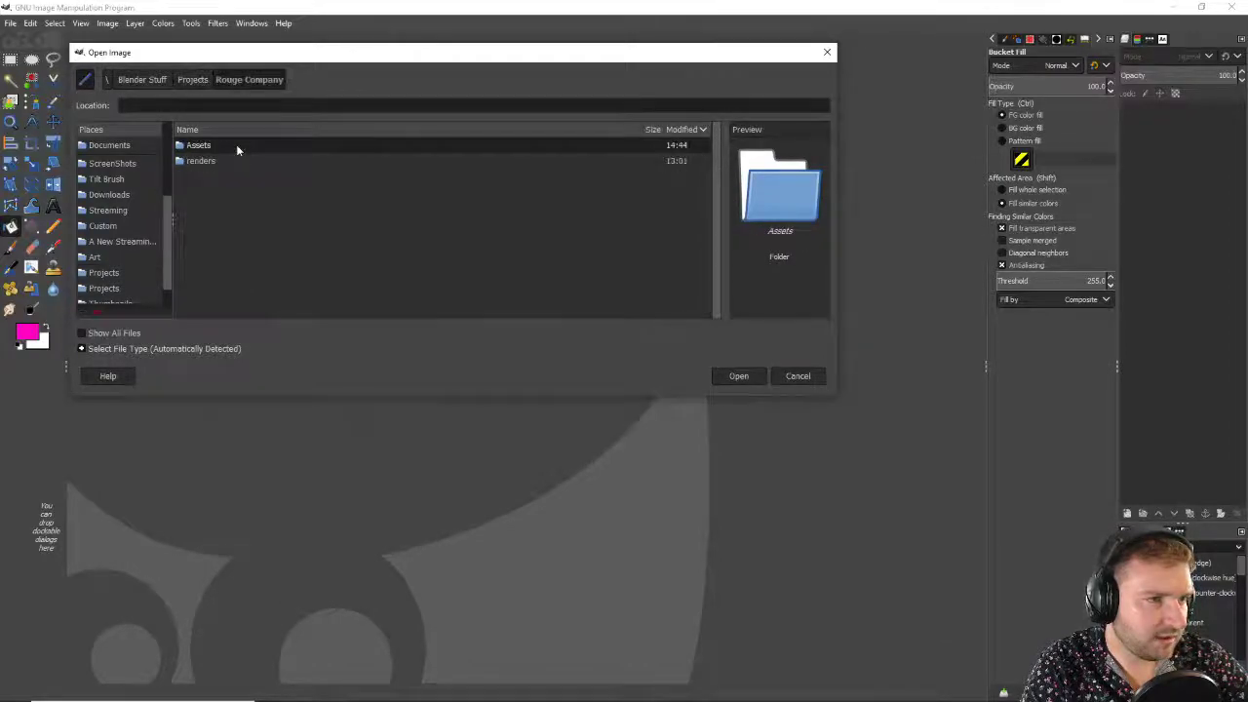
pyautogui.doubleClick(236, 144)
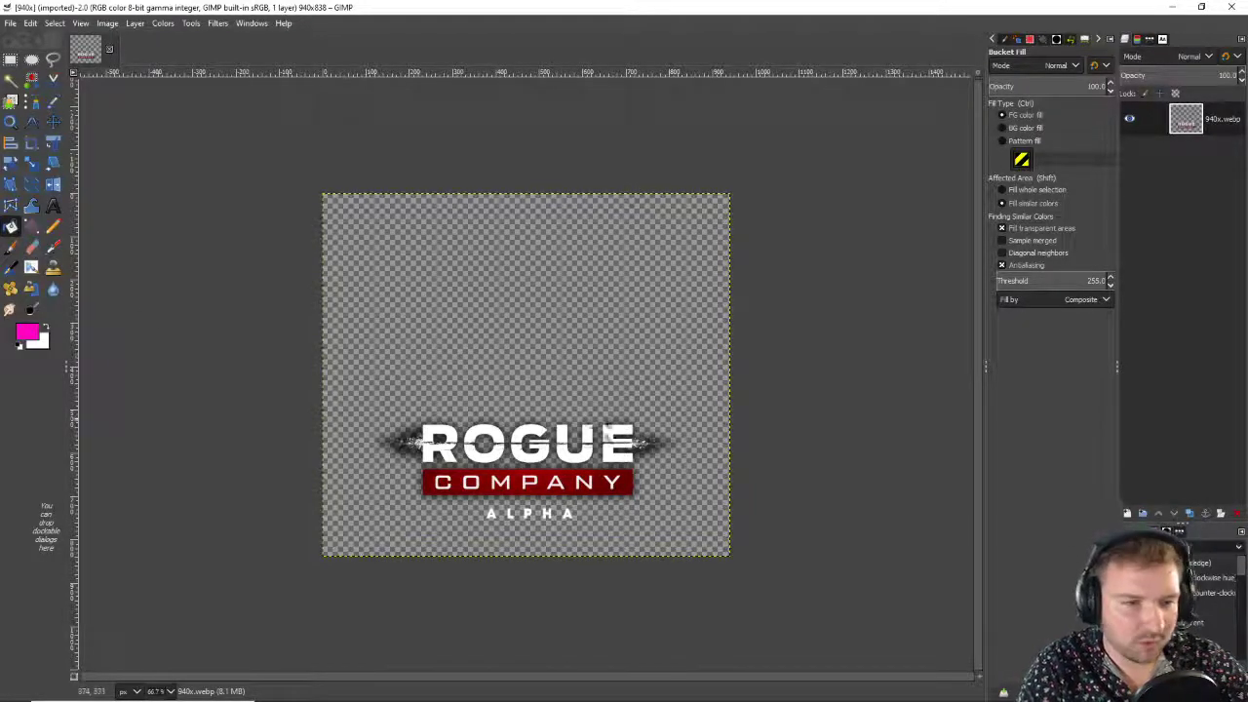
# Step: Export the logo as 940x.png into the Assets folder with the offered PNG export settings
pyautogui.click(12, 22)
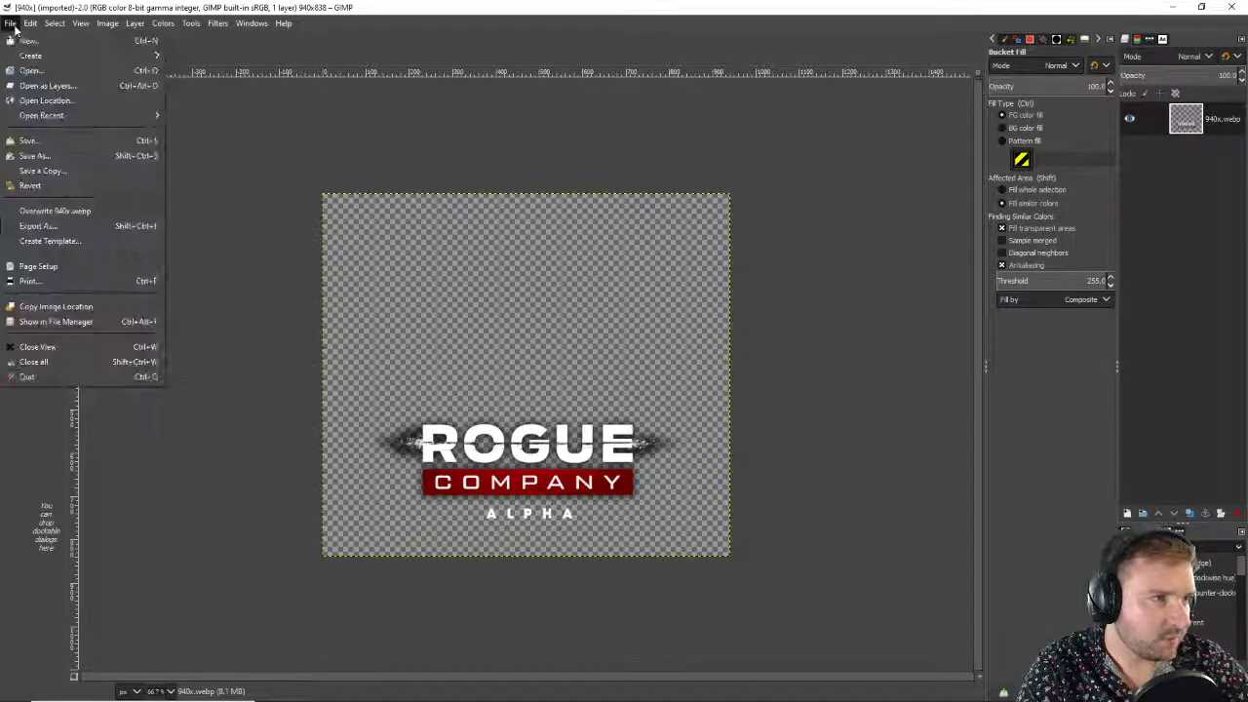
pyautogui.click(94, 223)
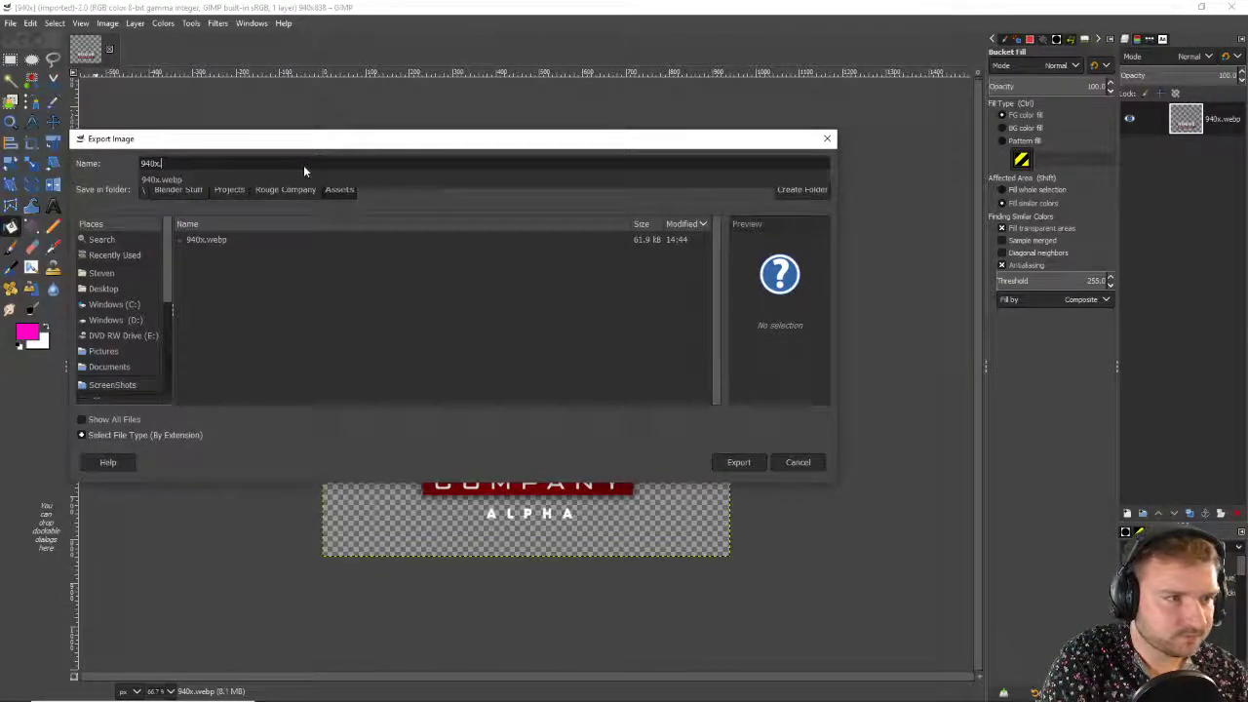
pyautogui.write('.png')
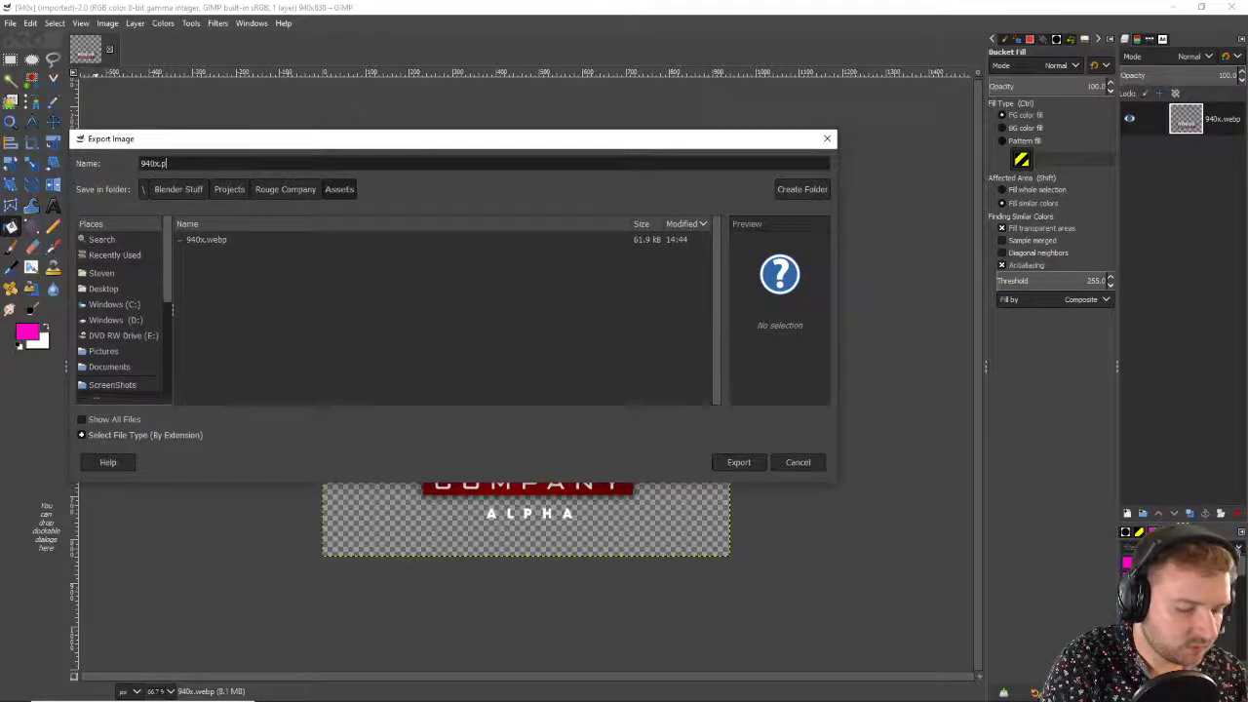
pyautogui.click(733, 460)
pyautogui.click(629, 476)
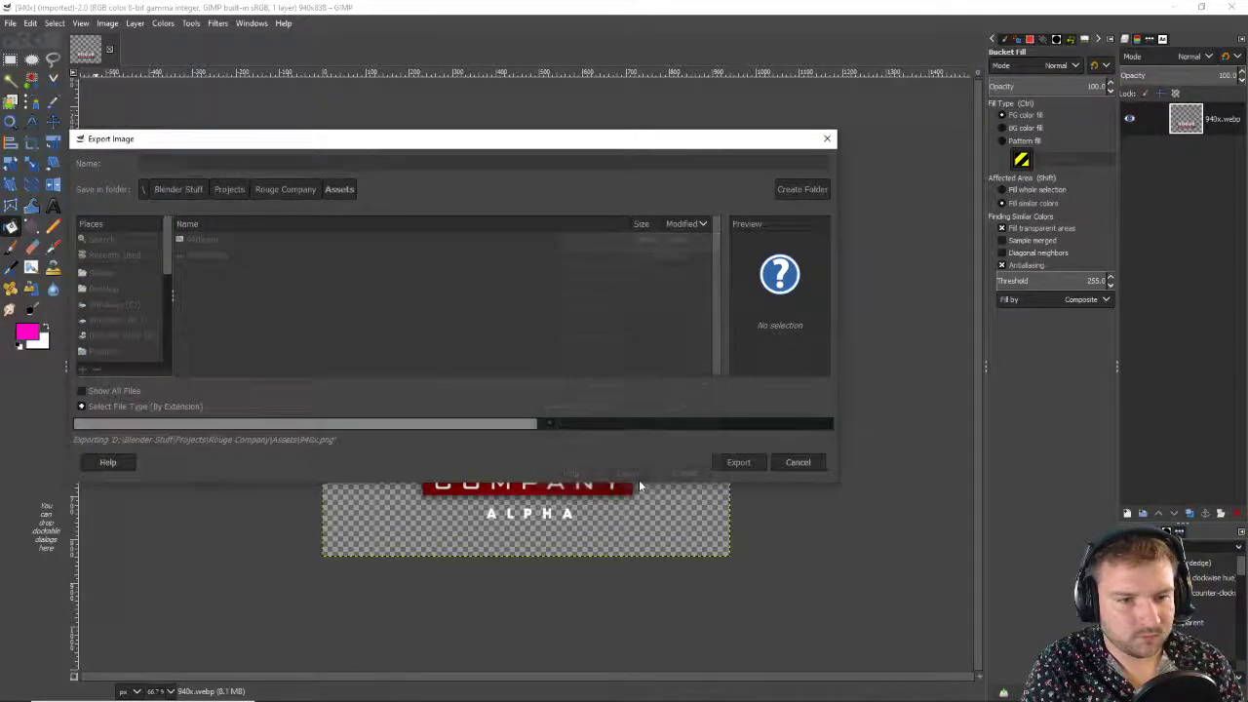
# Step: Return to Firefox, preview the Riot Pixels version of the logo and look through the other image results
pyautogui.click(1170, 6)
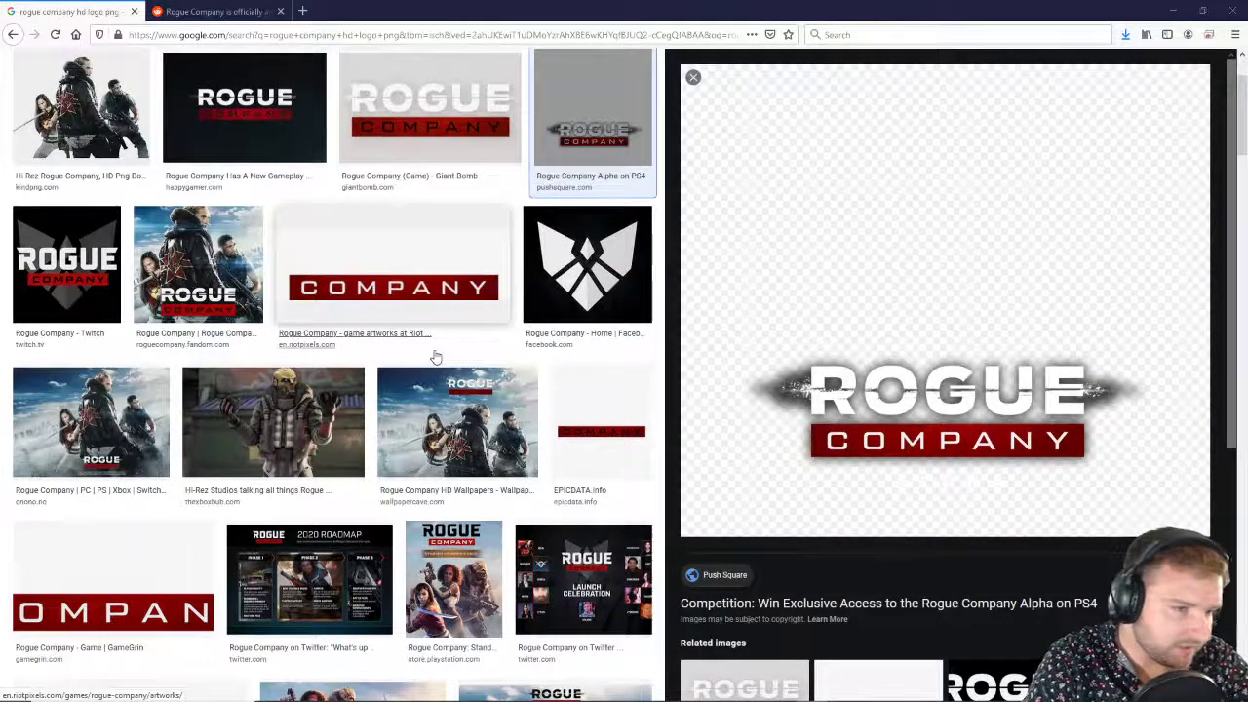
pyautogui.click(418, 245)
pyautogui.scroll(-8, 454, 263)
pyautogui.scroll(-3, 453, 263)
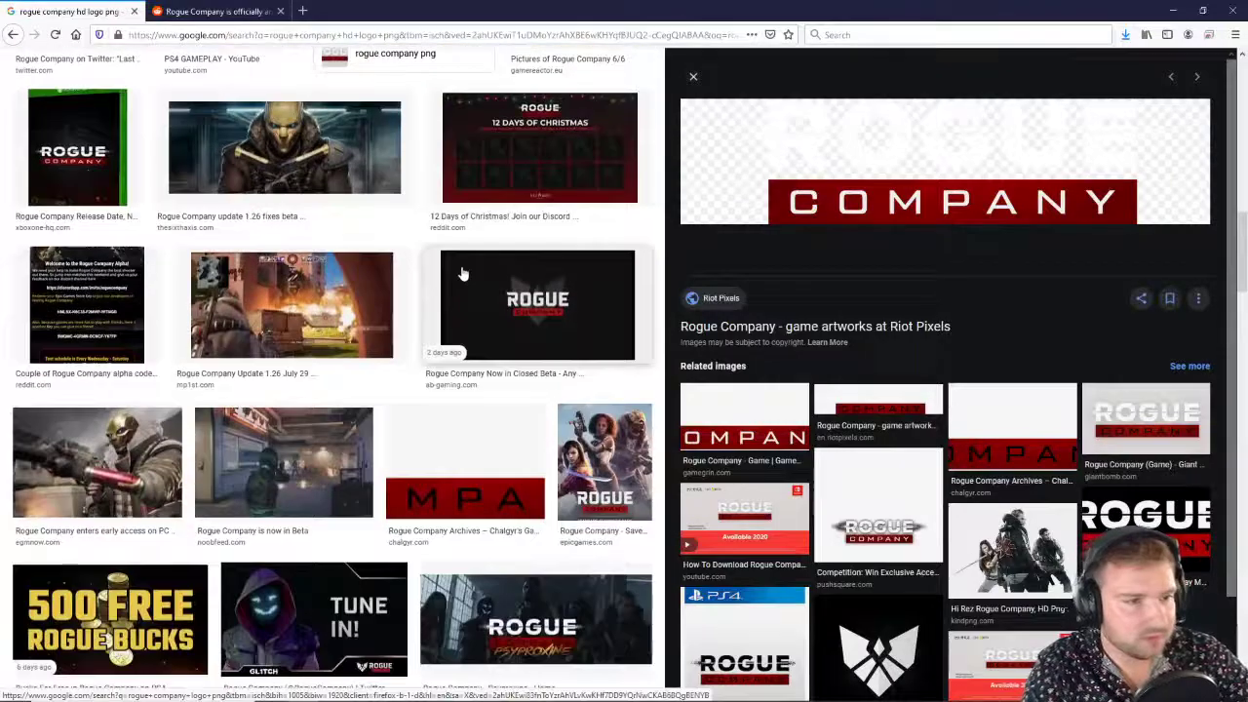
pyautogui.scroll(9, 473, 292)
pyautogui.scroll(2, 468, 293)
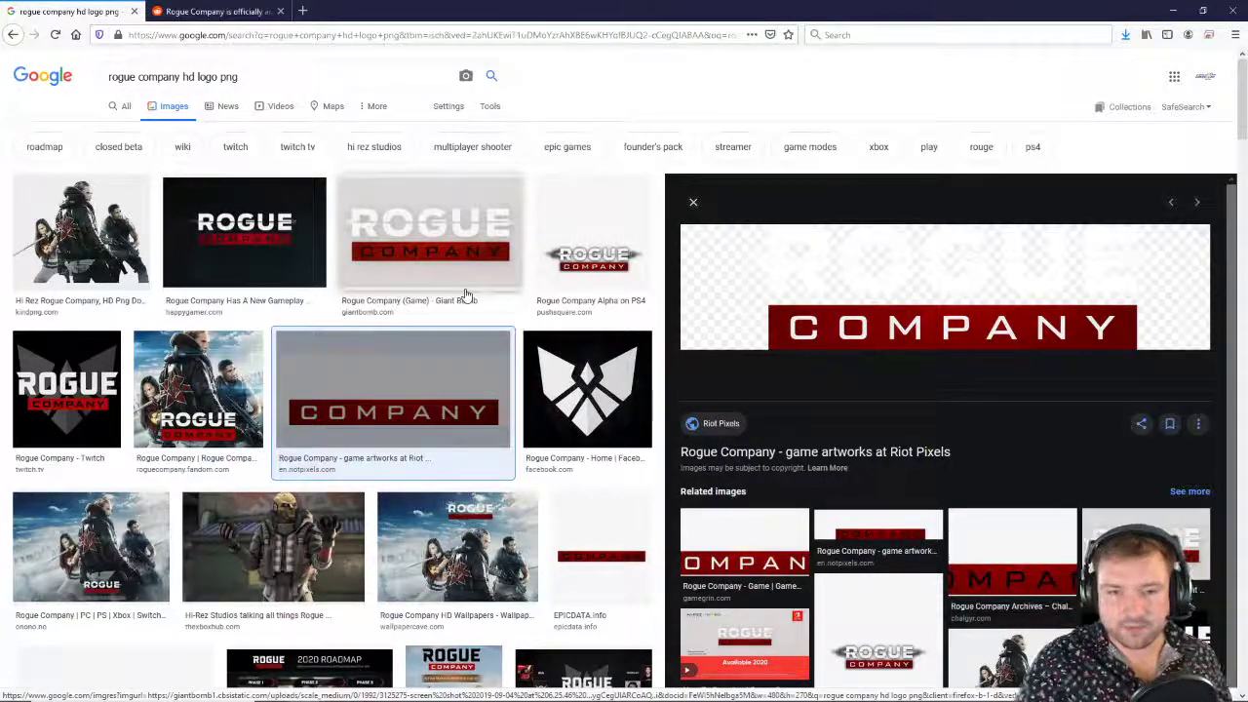
pyautogui.scroll(-6, 931, 418)
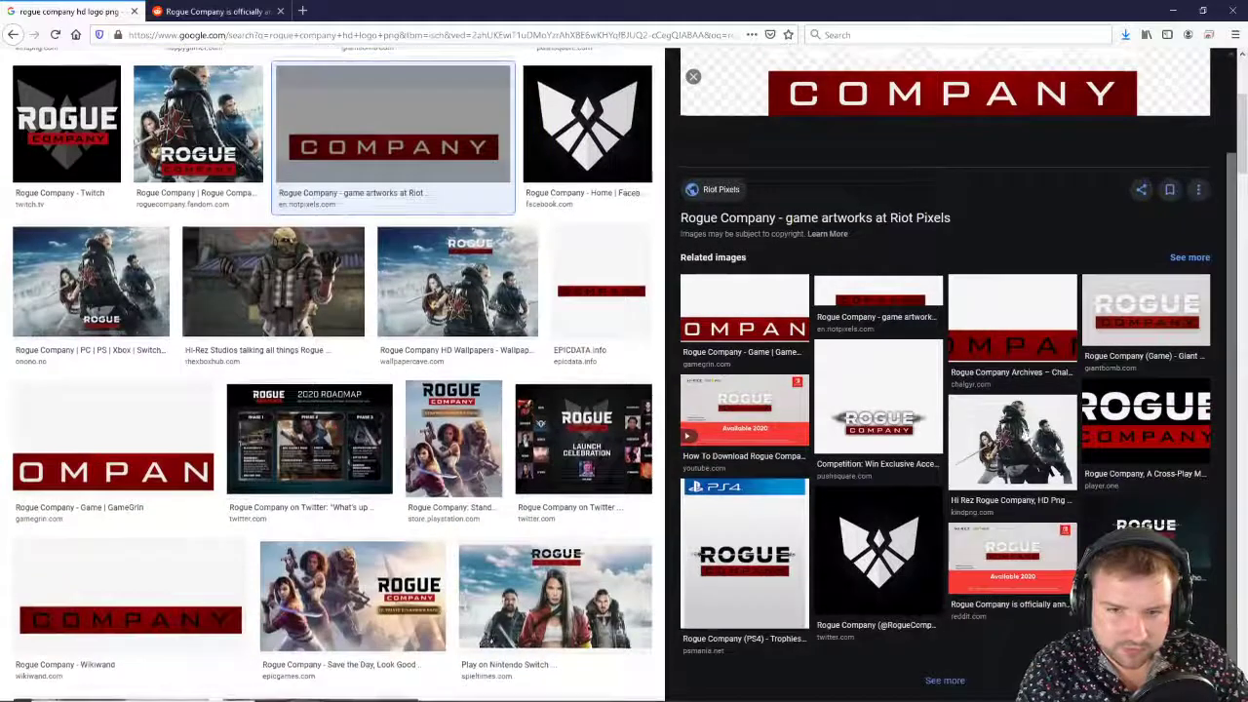
# Step: Preview the kindpng artwork of the three Rogue Company characters and open its source page in a new tab
pyautogui.click(1039, 427)
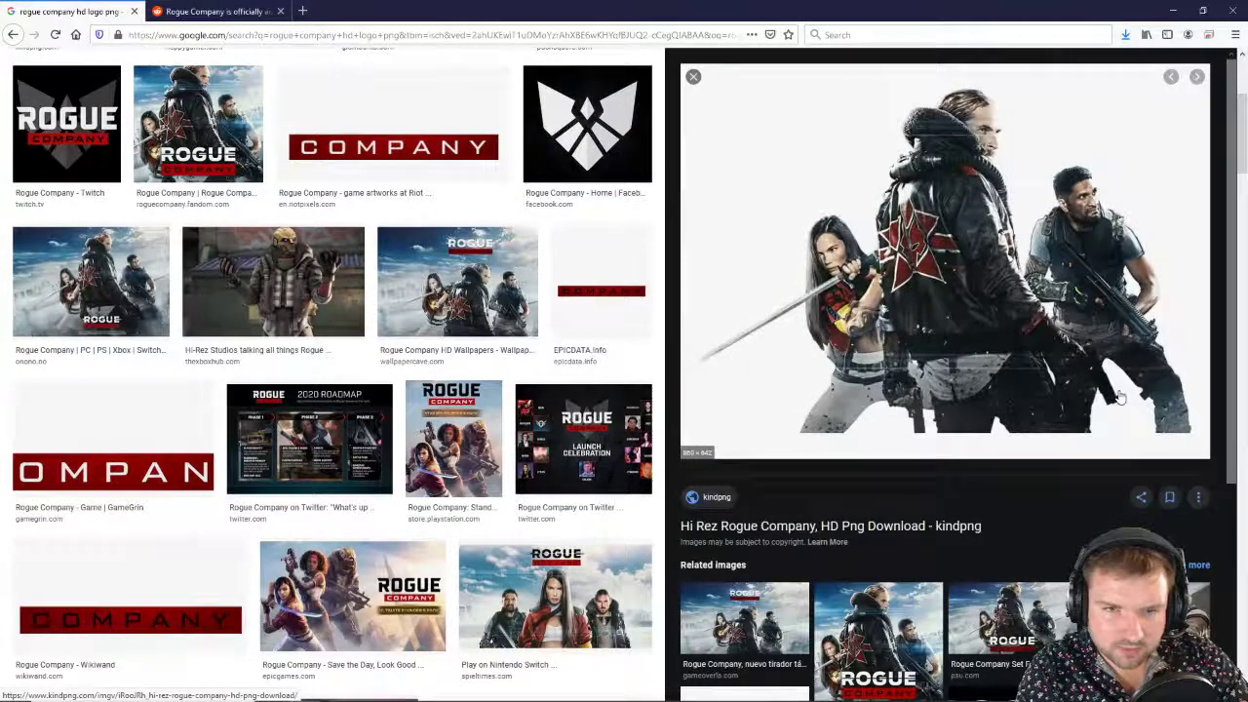
pyautogui.rightClick(877, 286)
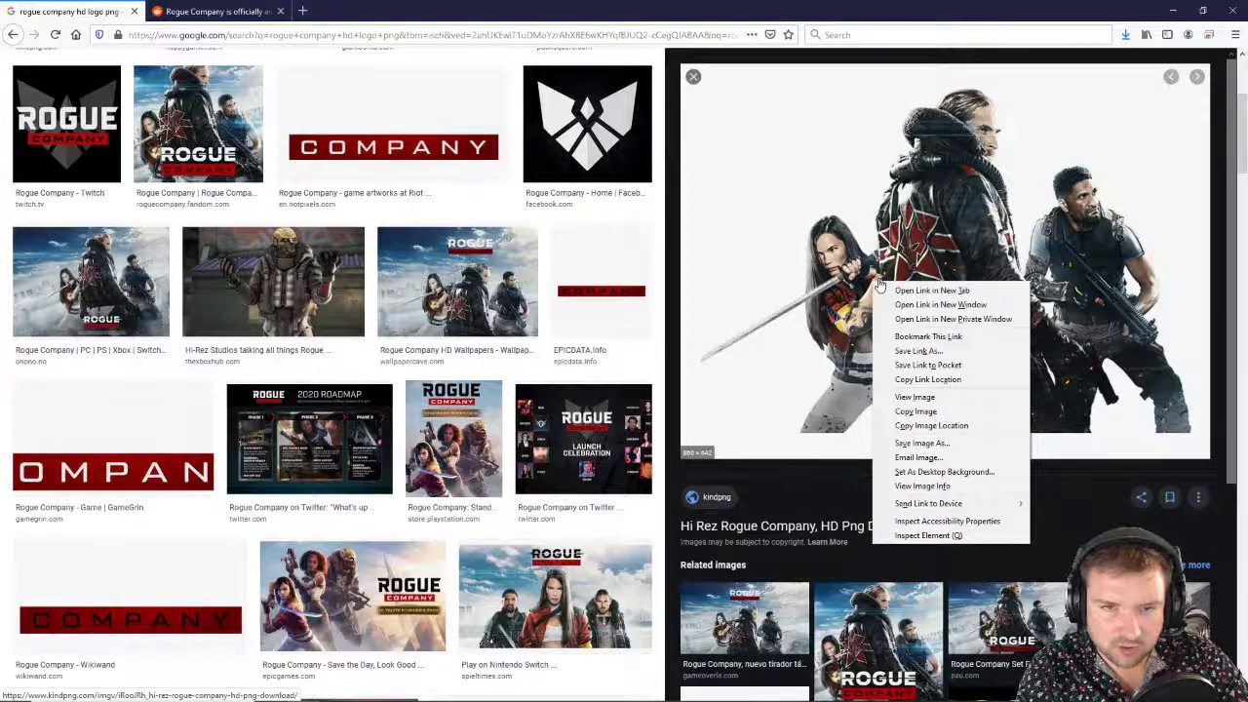
pyautogui.click(882, 289)
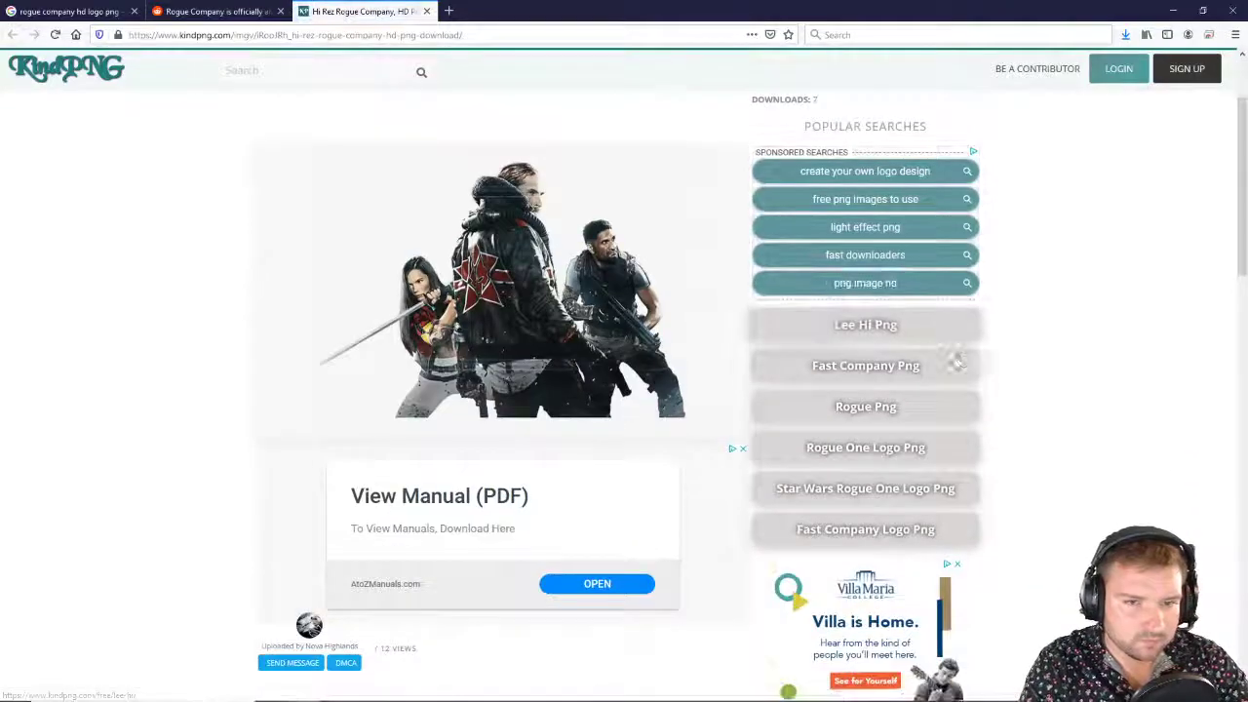
# Step: Download the transparent PNG of the three characters and save it as kindpng_1608674 in the Rouge Company Assets folder
pyautogui.moveTo(509, 295)
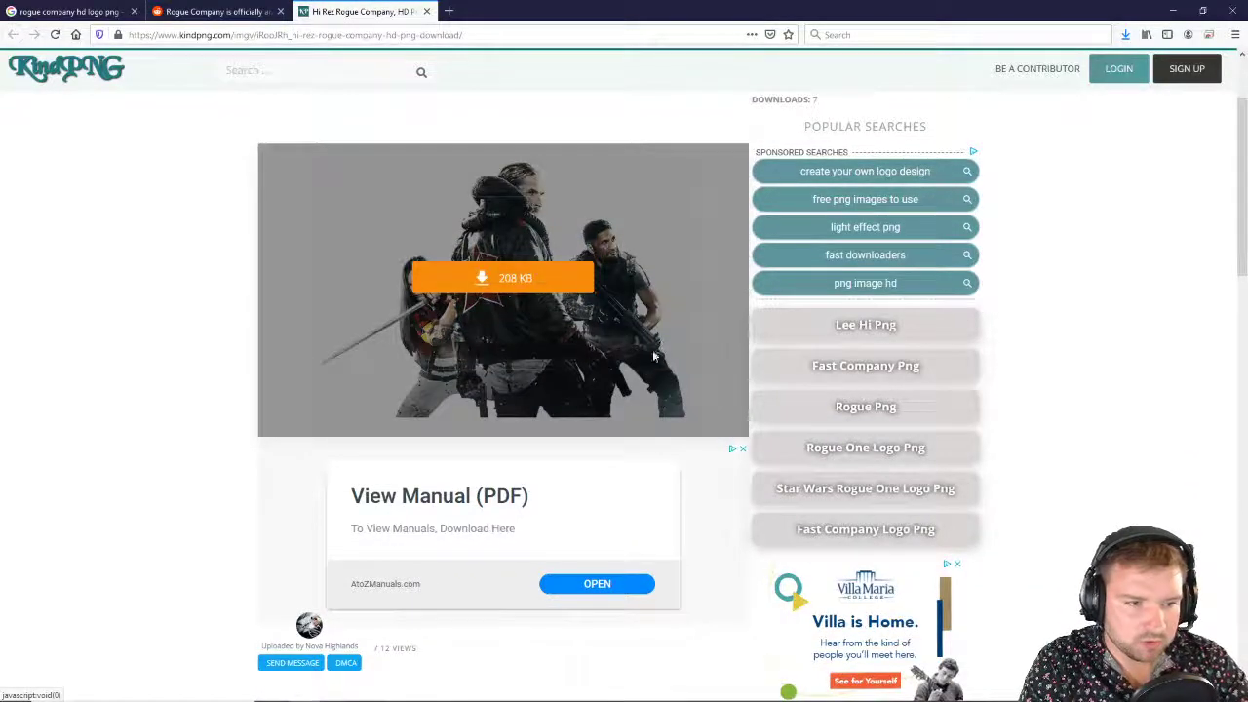
pyautogui.scroll(-3, 509, 296)
pyautogui.scroll(3, 509, 295)
pyautogui.click(516, 217)
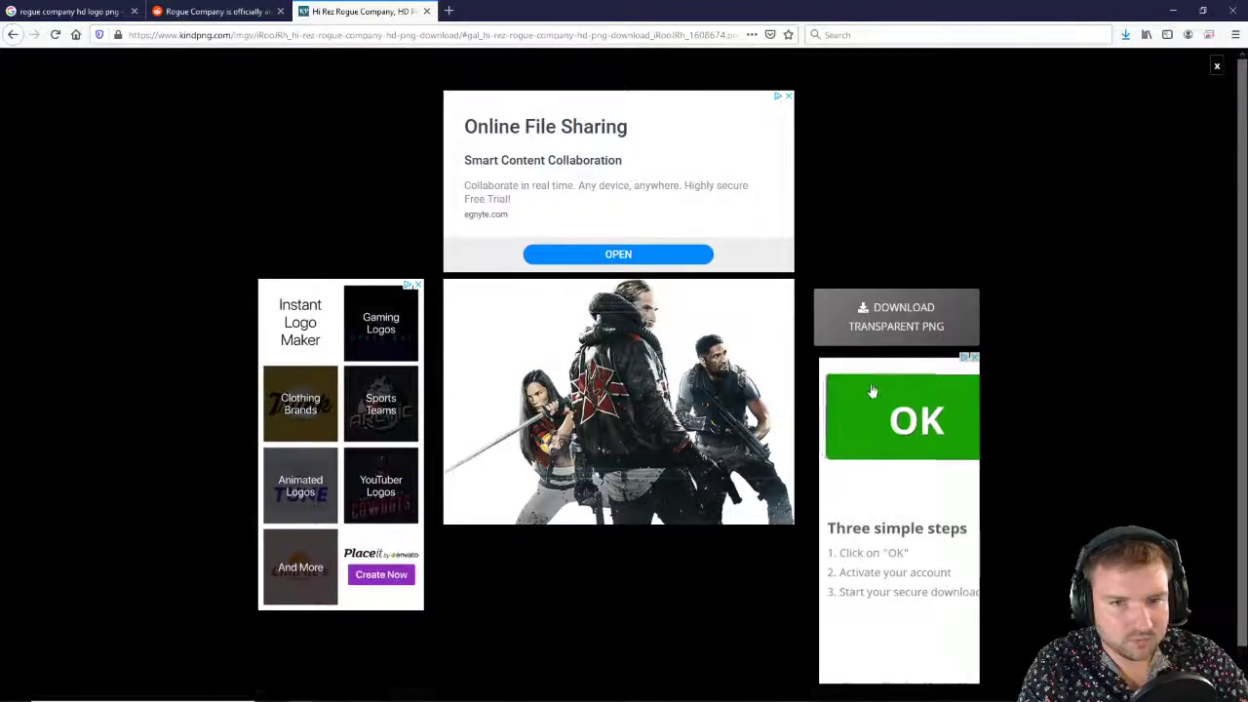
pyautogui.scroll(-1, 804, 362)
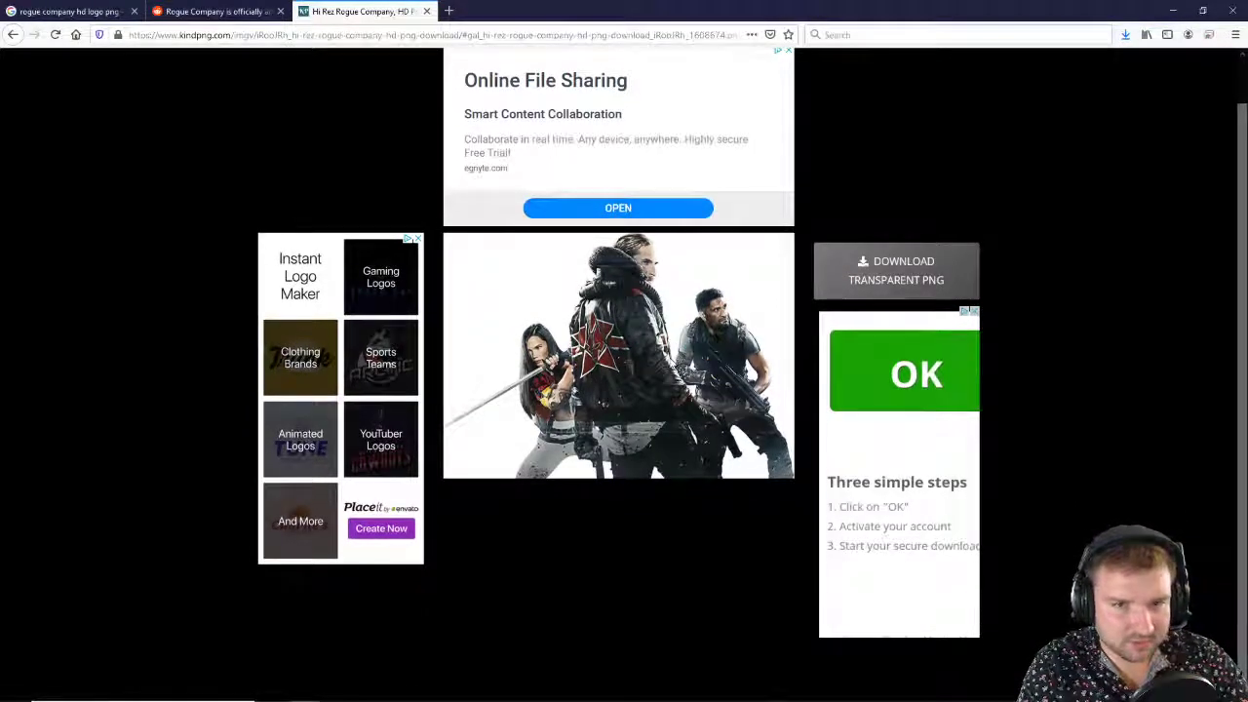
pyautogui.scroll(1, 834, 395)
pyautogui.click(906, 331)
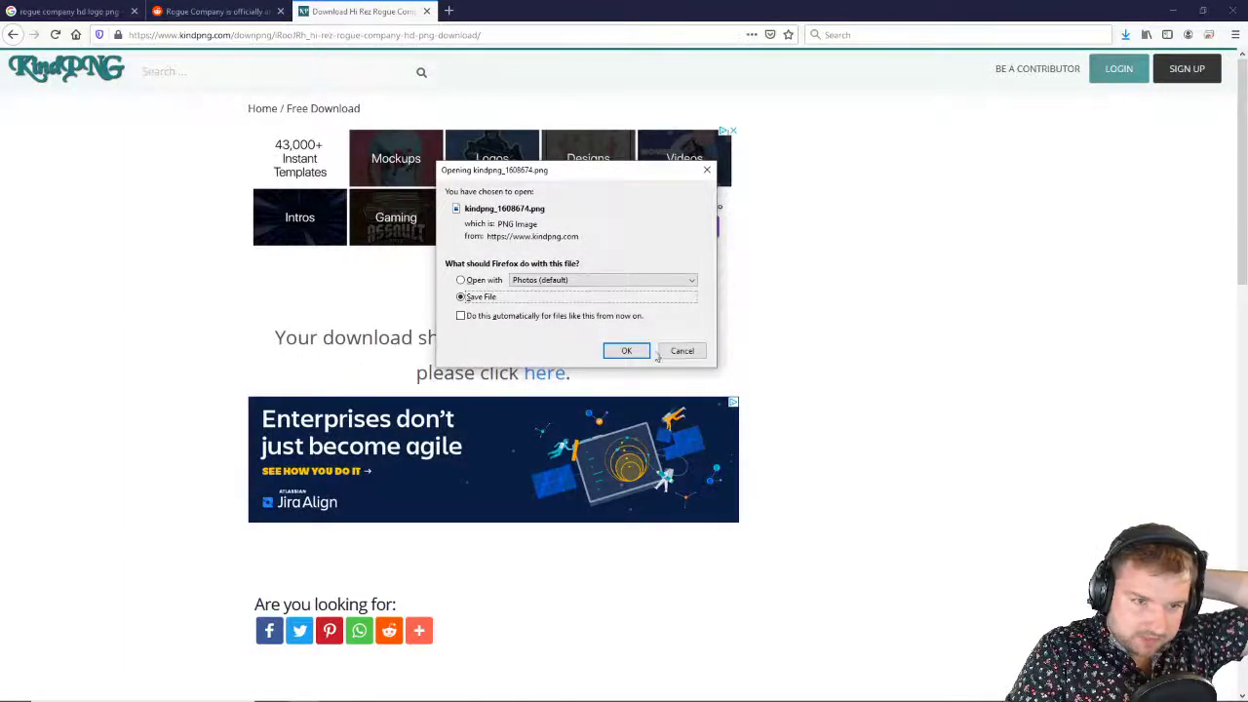
pyautogui.click(635, 353)
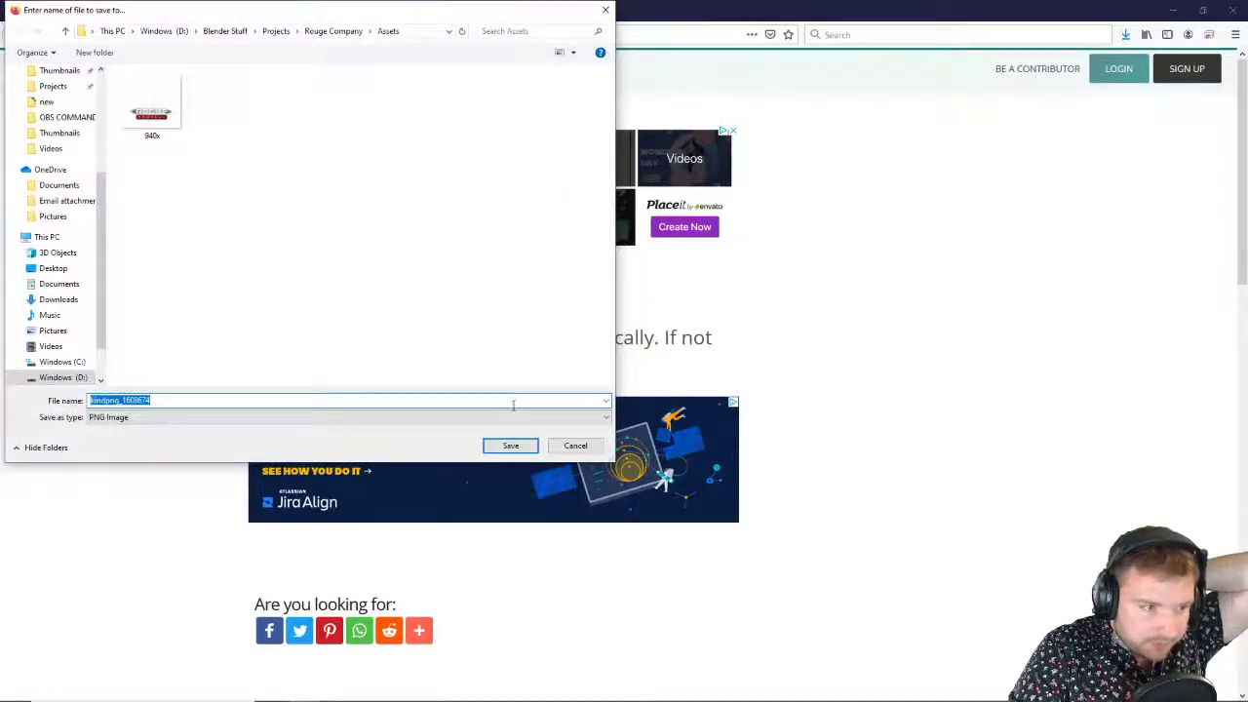
pyautogui.click(510, 444)
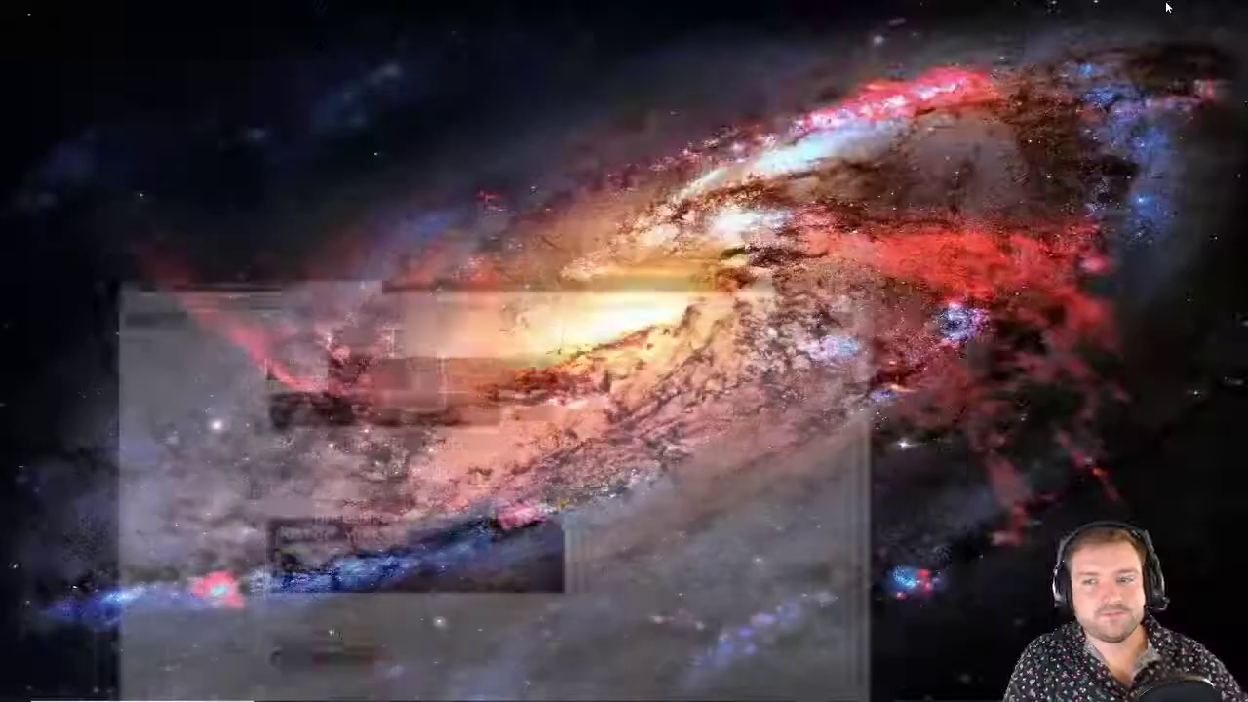
# Step: Return to the Google image results in Firefox and look through them for more Rogue Company logos and character artwork
pyautogui.click(1172, 10)
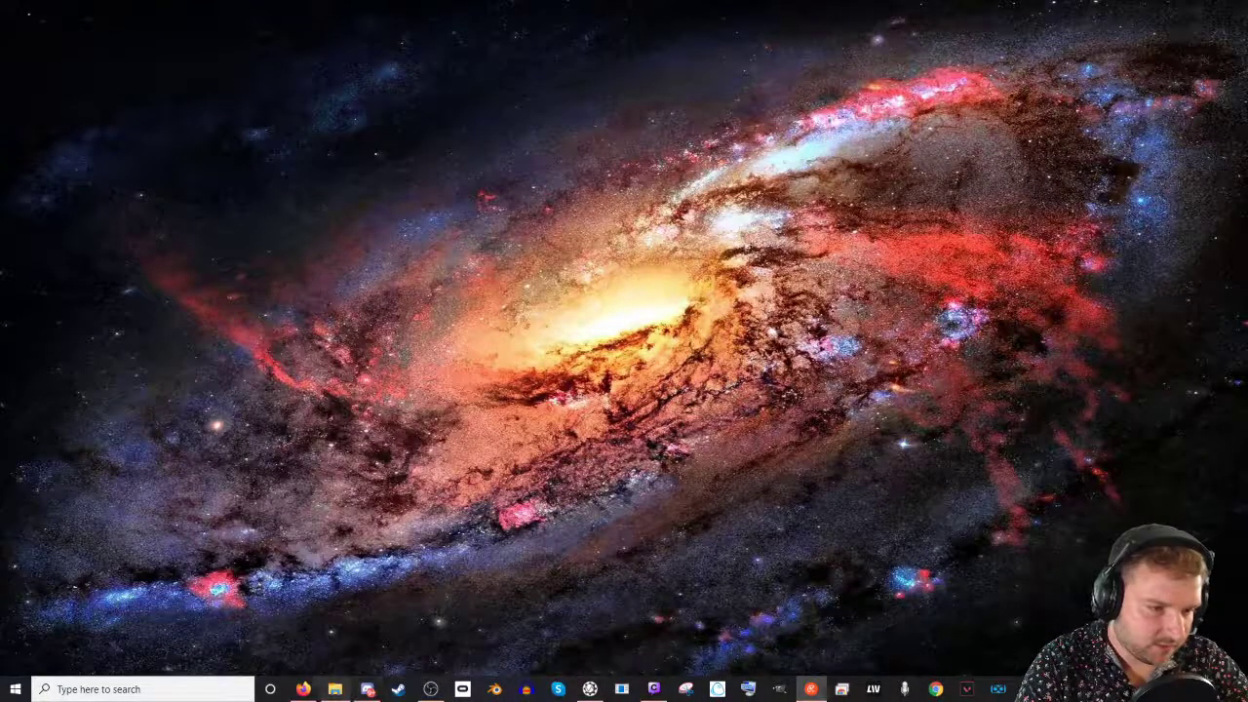
pyautogui.click(303, 689)
pyautogui.click(224, 11)
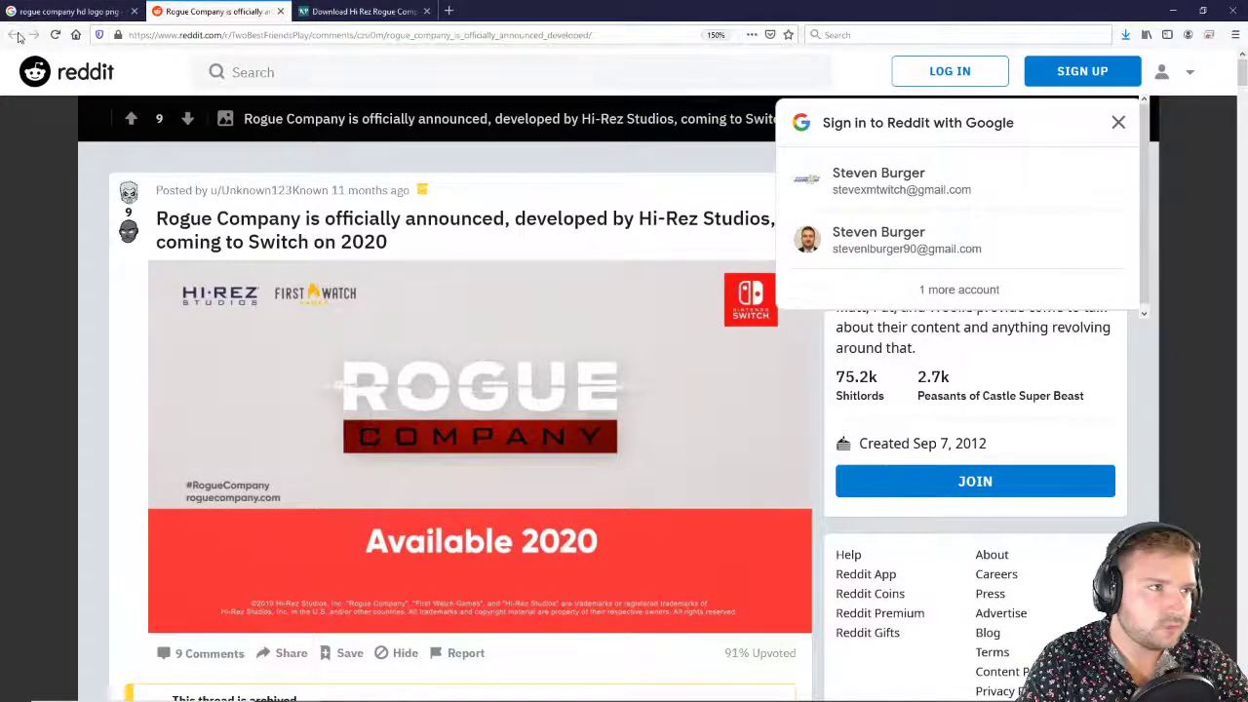
pyautogui.click(68, 11)
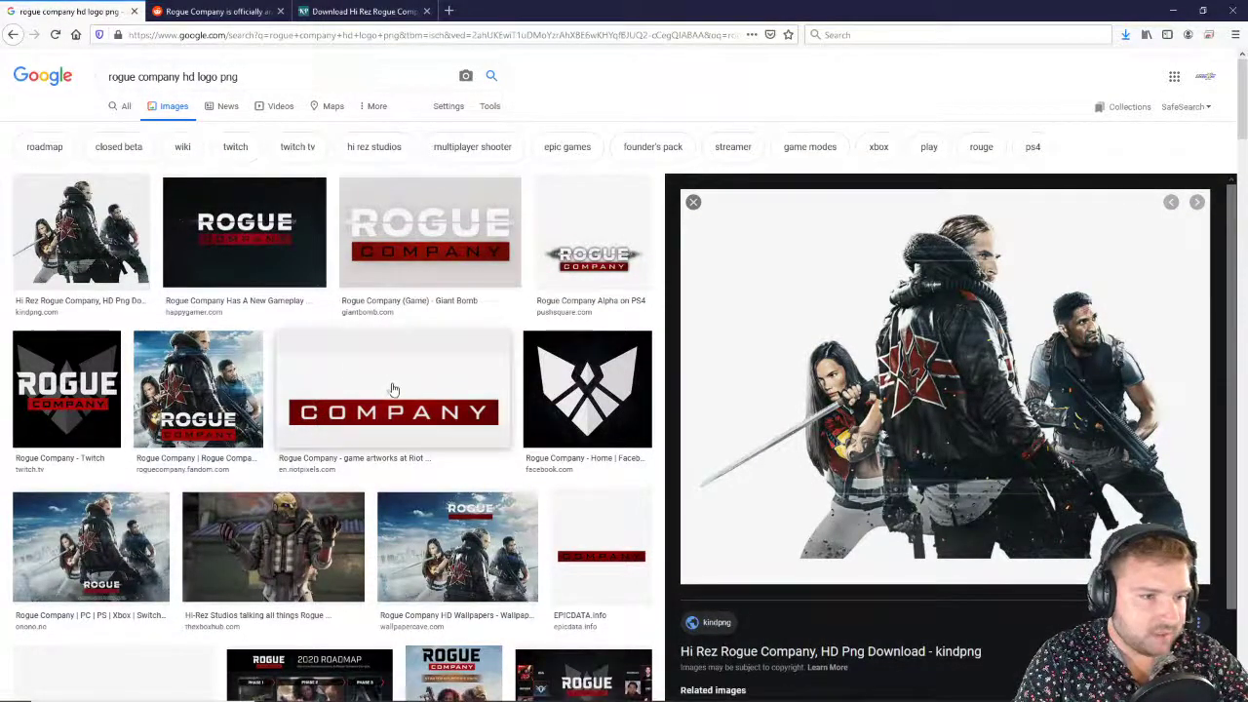
pyautogui.scroll(-10, 68, 388)
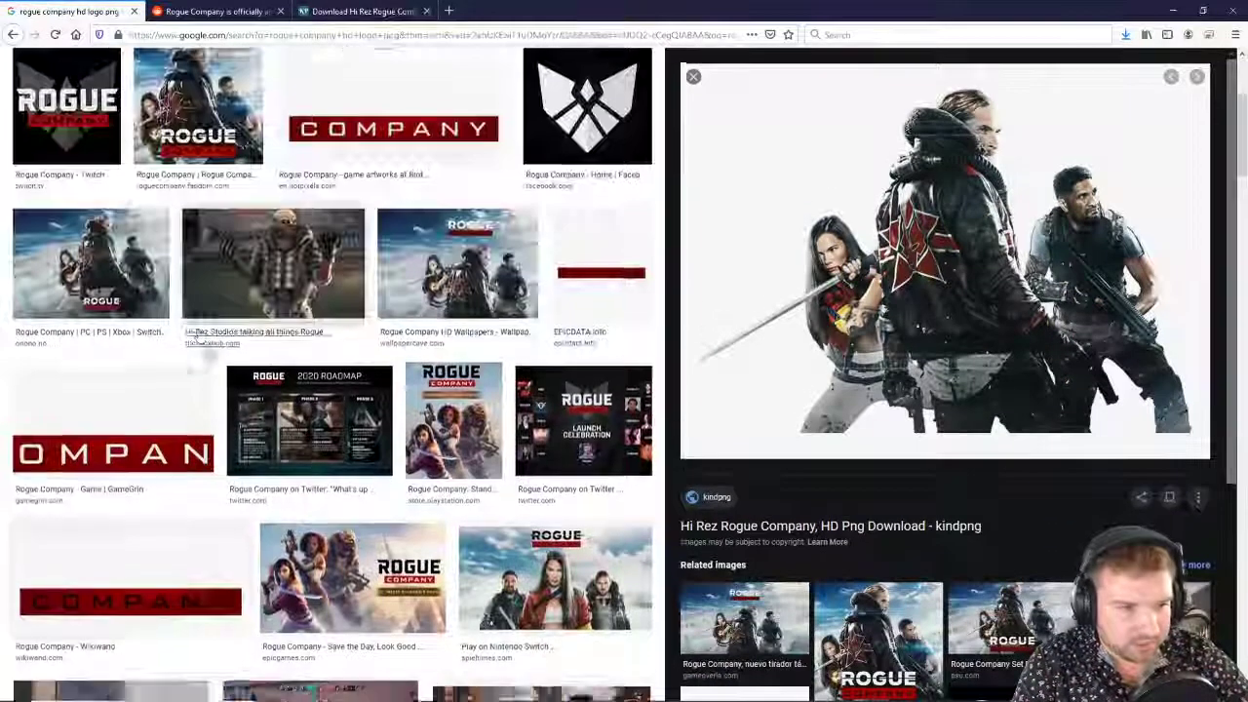
pyautogui.scroll(-6, 285, 346)
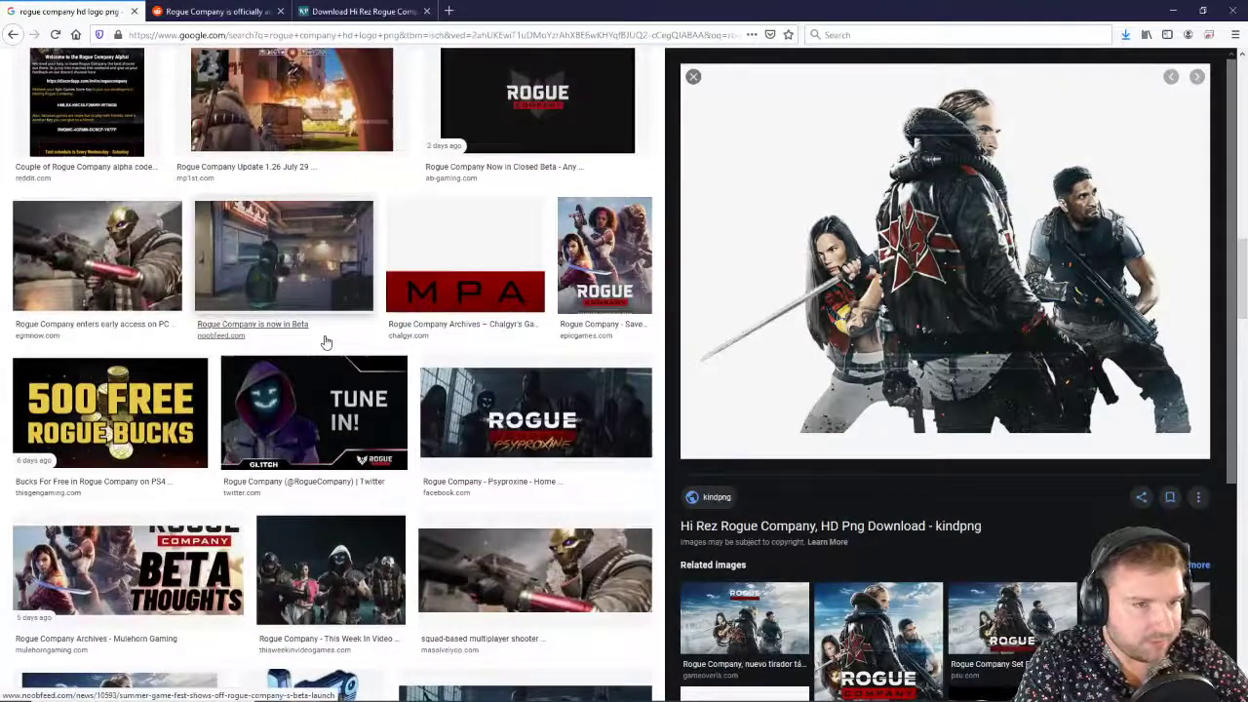
pyautogui.scroll(-10, 349, 347)
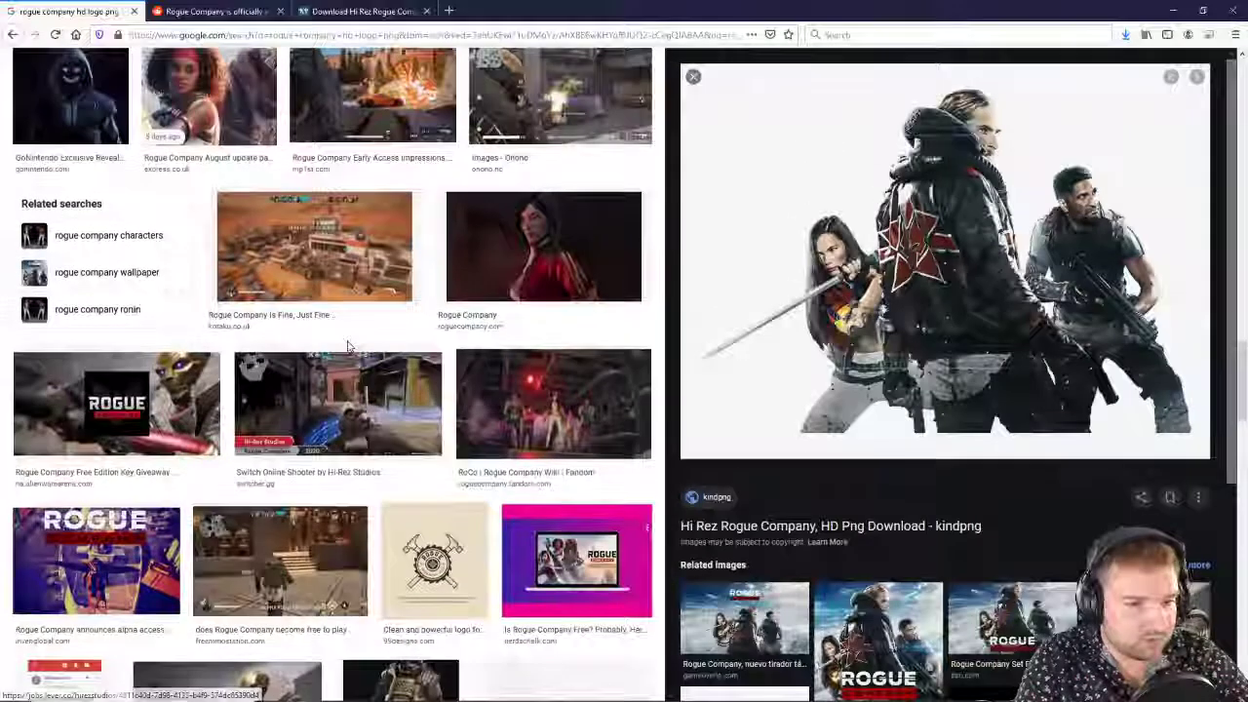
pyautogui.scroll(-3, 336, 359)
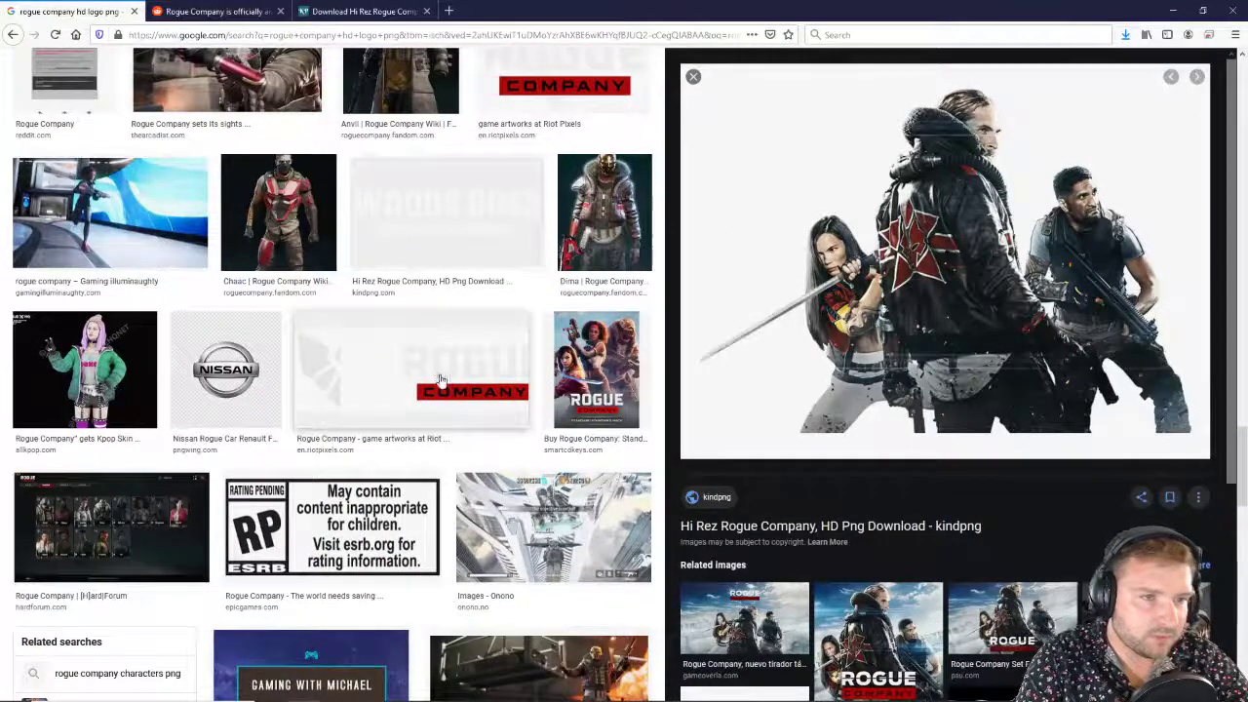
pyautogui.scroll(10, 441, 380)
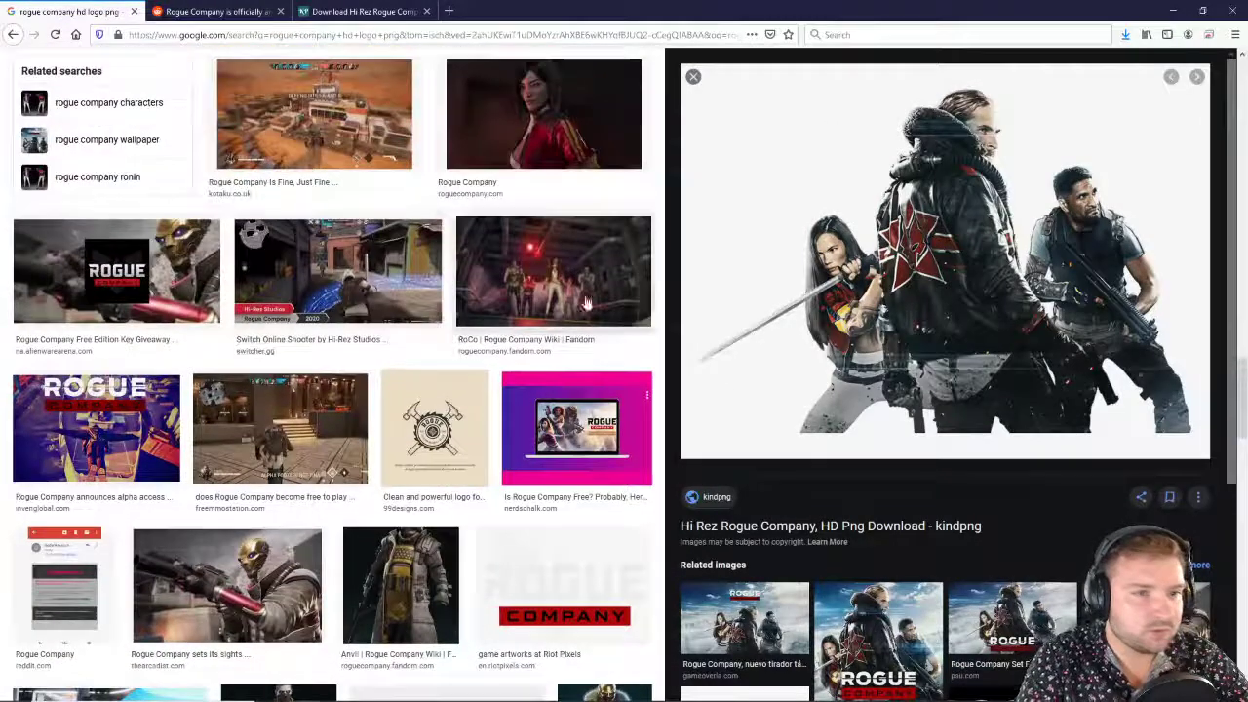
# Step: Close the GIMP and Firefox windows to clear the desktop
pyautogui.moveTo(478, 692)
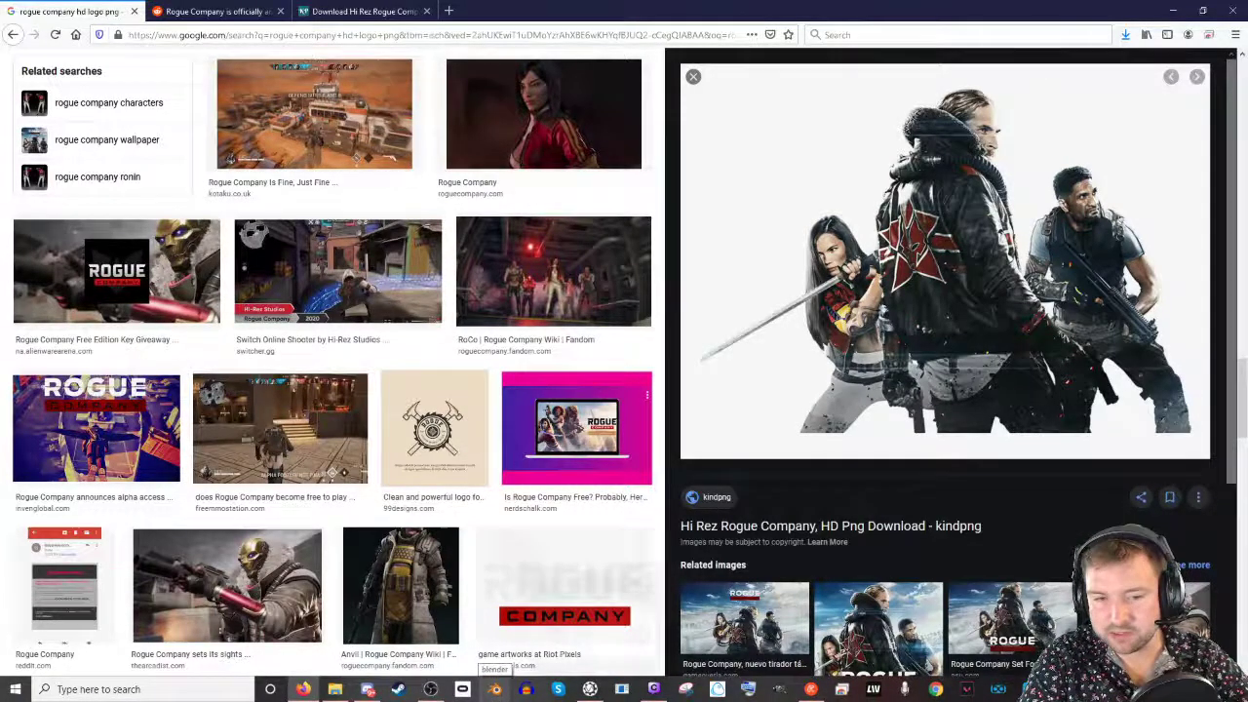
pyautogui.click(810, 689)
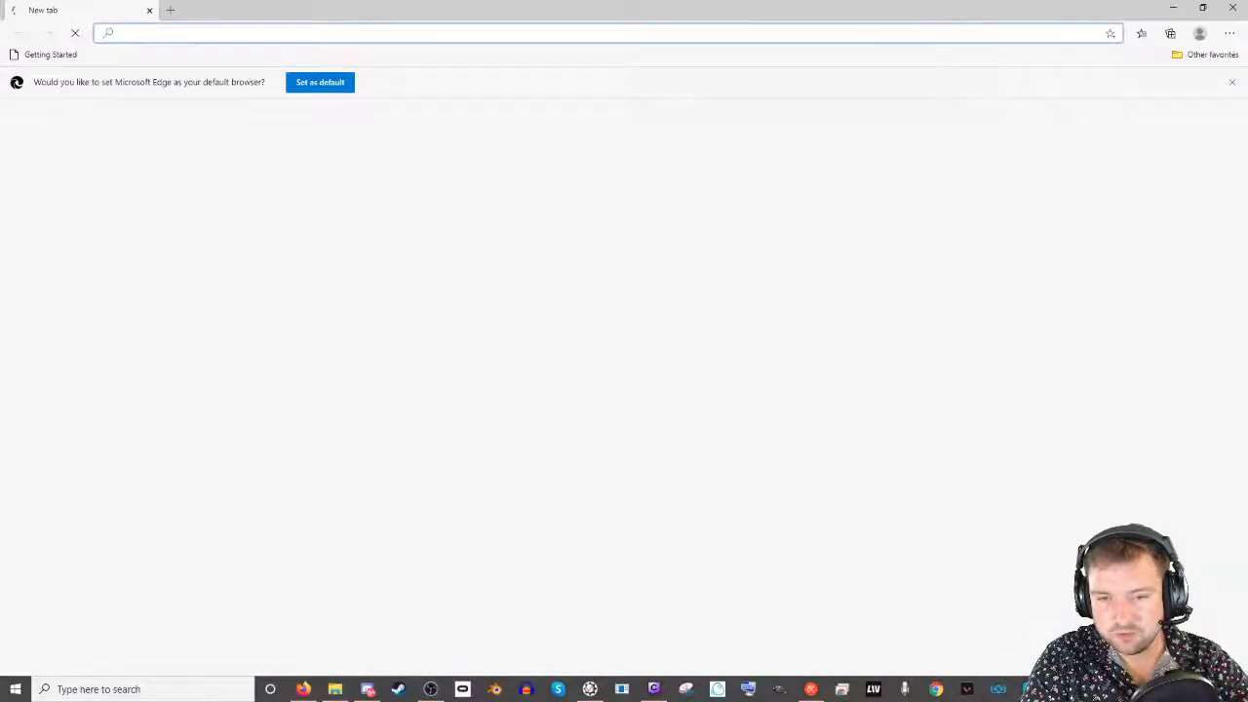
pyautogui.click(1236, 6)
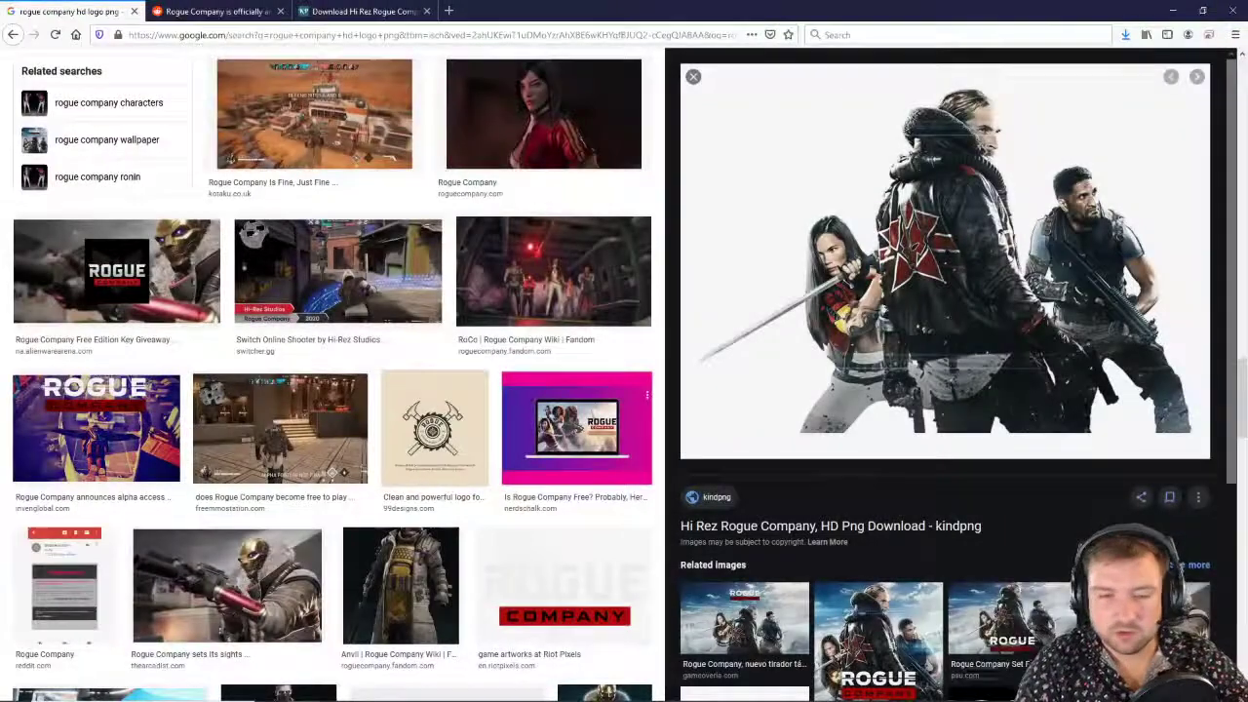
pyautogui.hotkey('alt', 'Tab')
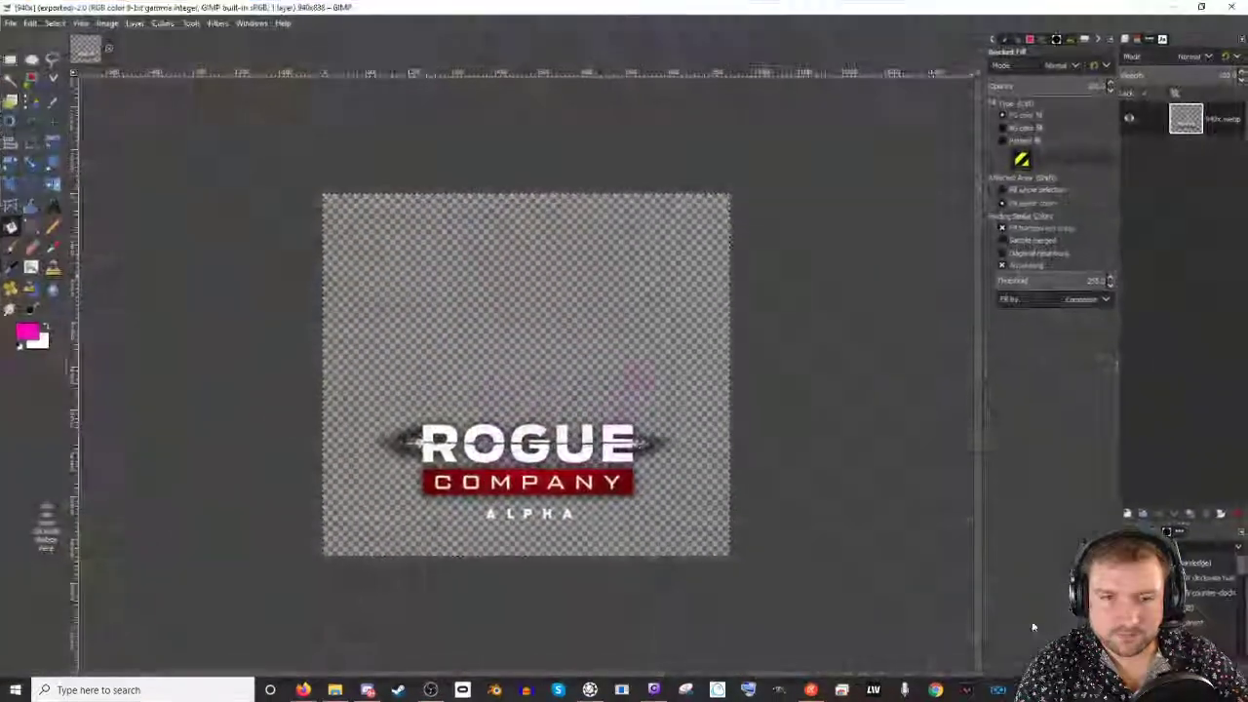
pyautogui.click(1242, 8)
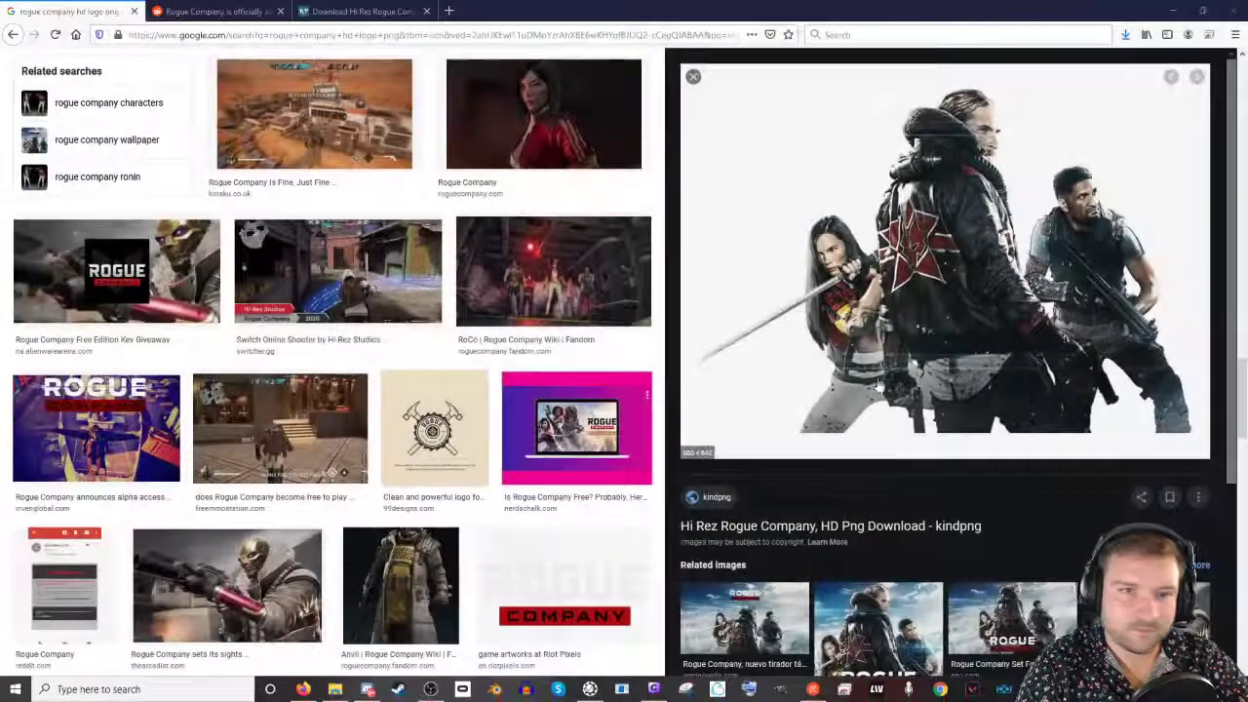
pyautogui.click(1242, 8)
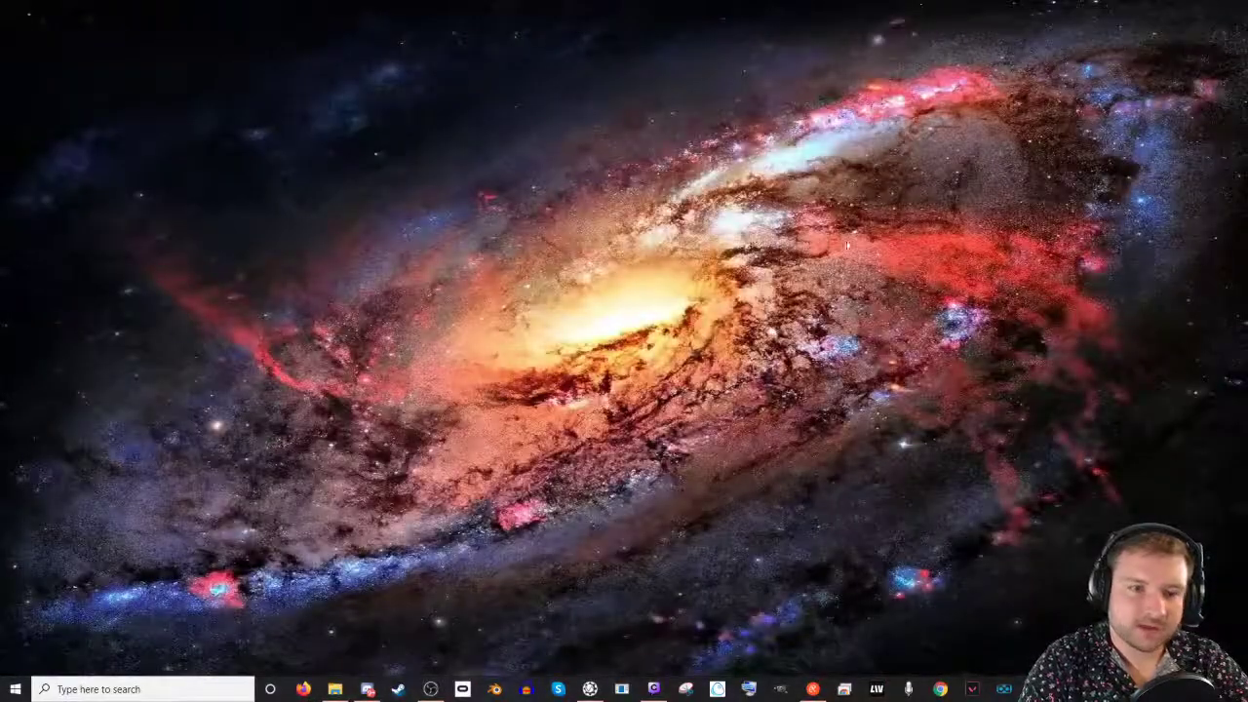
# Step: Launch Blender, start opening an existing file and browse to D:\Blender Stuff\Projects
pyautogui.click(506, 690)
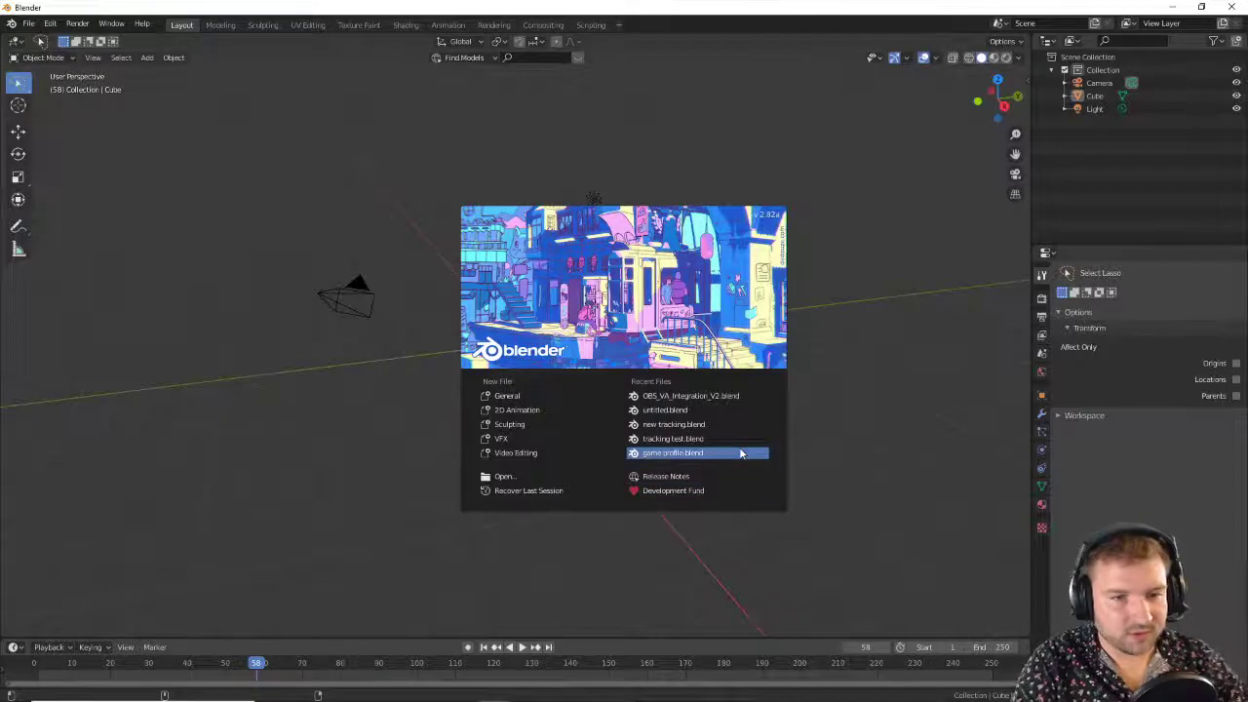
pyautogui.click(517, 477)
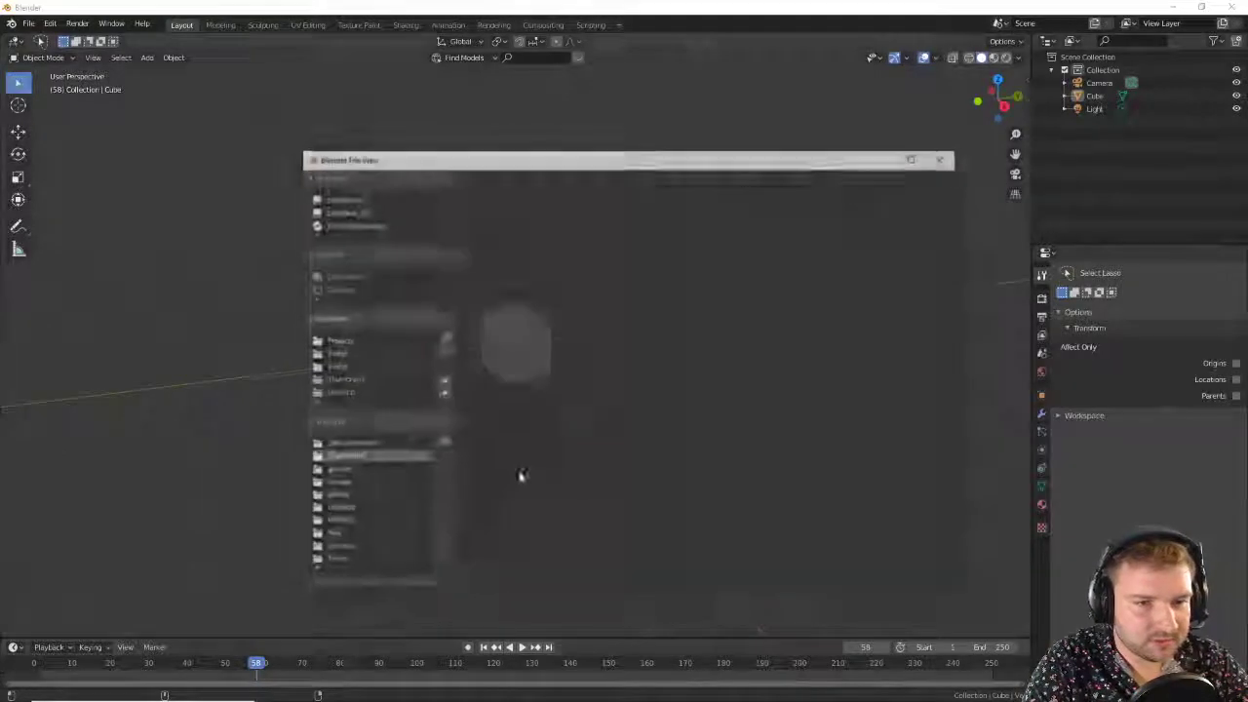
pyautogui.click(500, 181)
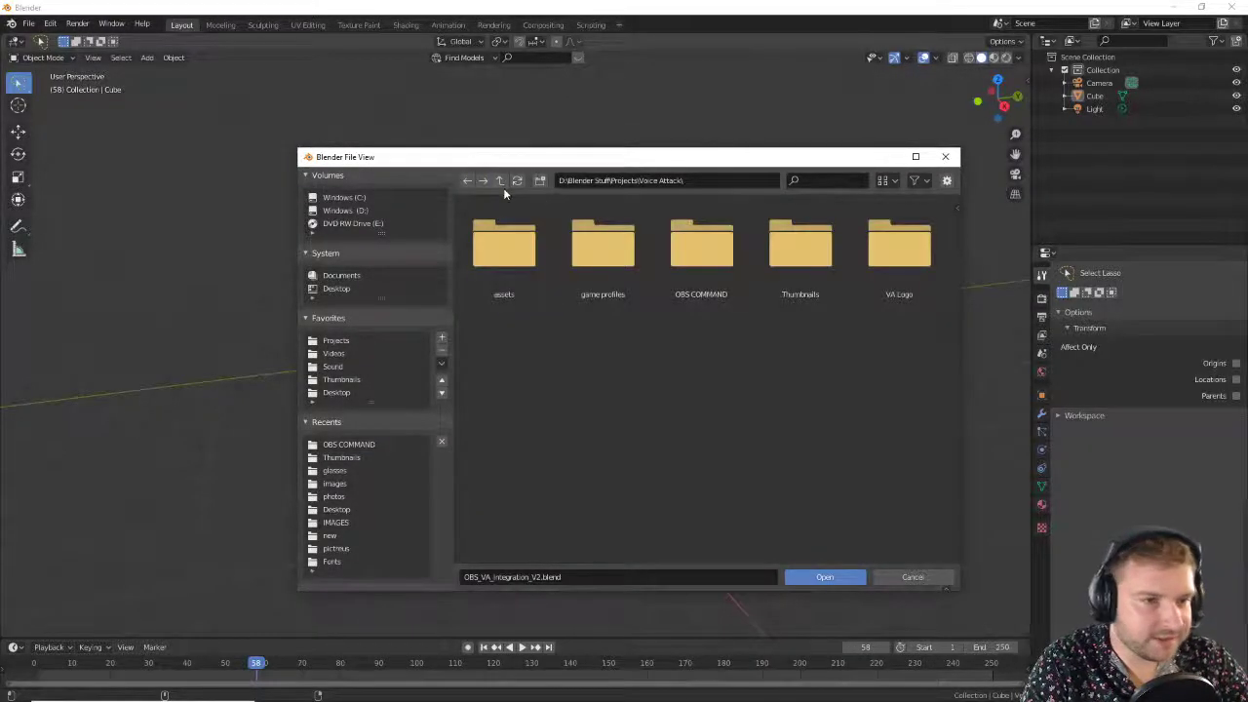
pyautogui.click(500, 181)
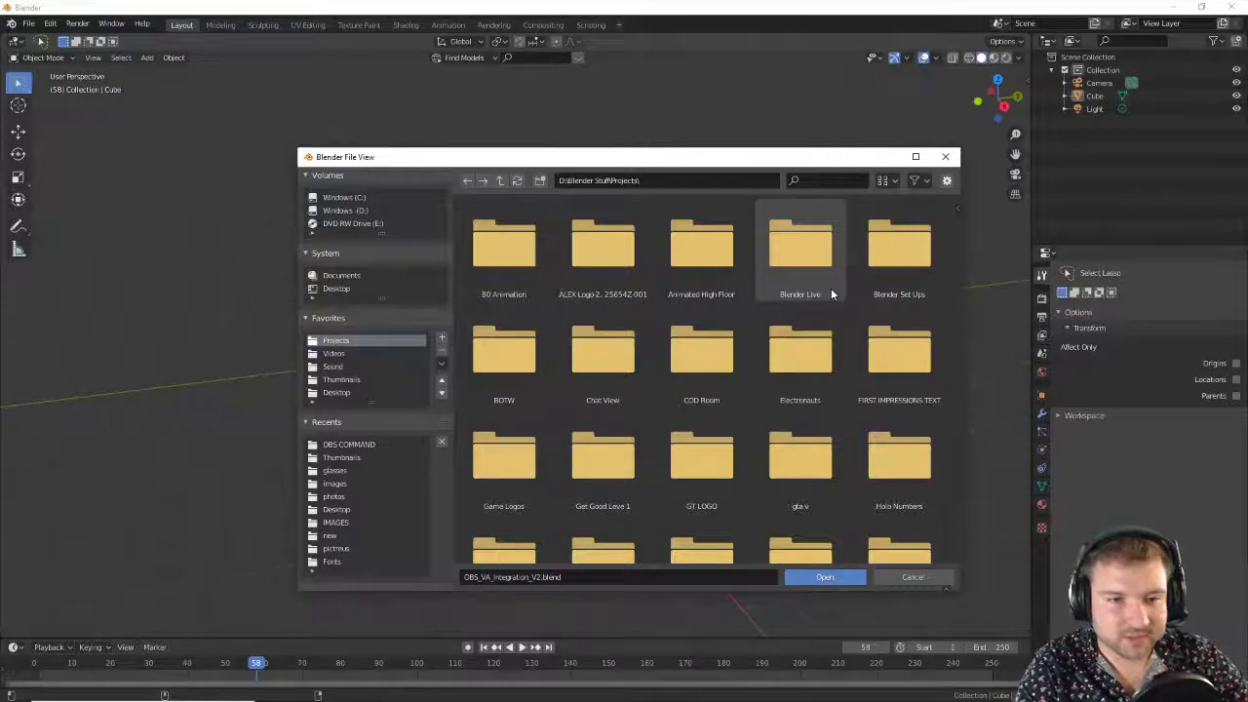
# Step: Open Clip Transition.blend from the Transition folder inside the Valorant project folder
pyautogui.scroll(-3, 787, 373)
pyautogui.scroll(-3, 787, 353)
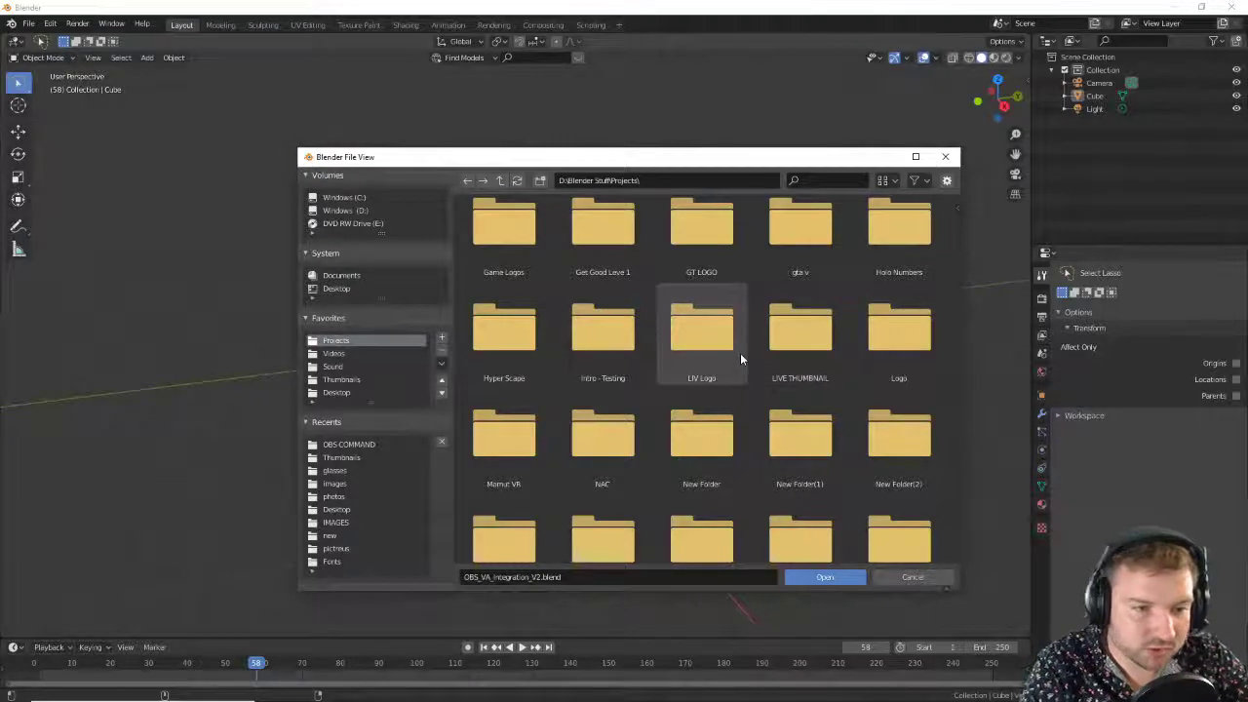
pyautogui.scroll(-4, 740, 351)
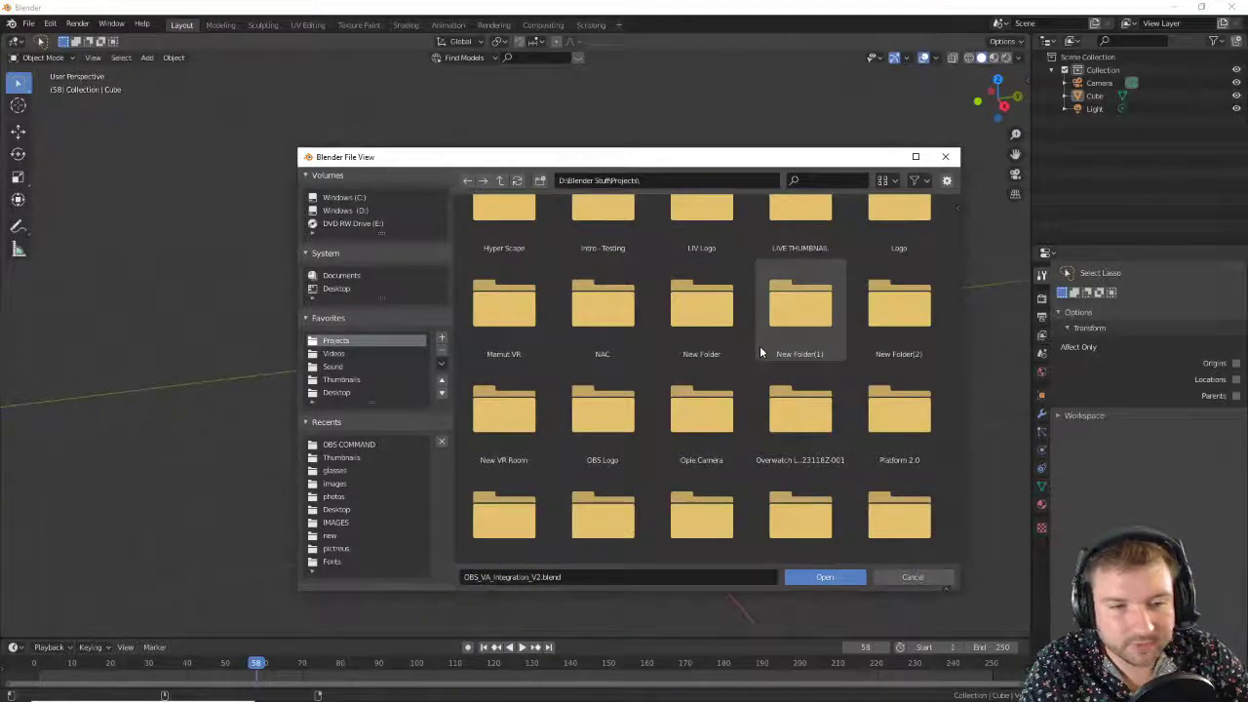
pyautogui.scroll(-5, 819, 365)
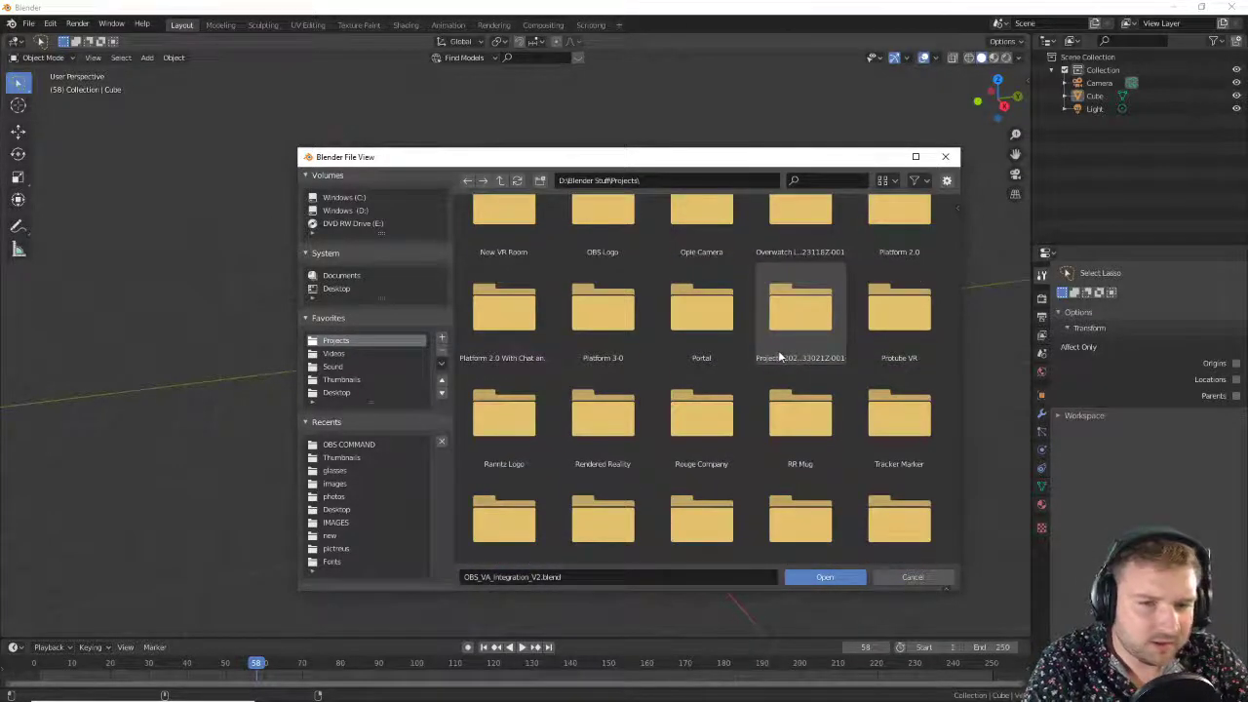
pyautogui.scroll(-3, 879, 385)
pyautogui.doubleClick(901, 394)
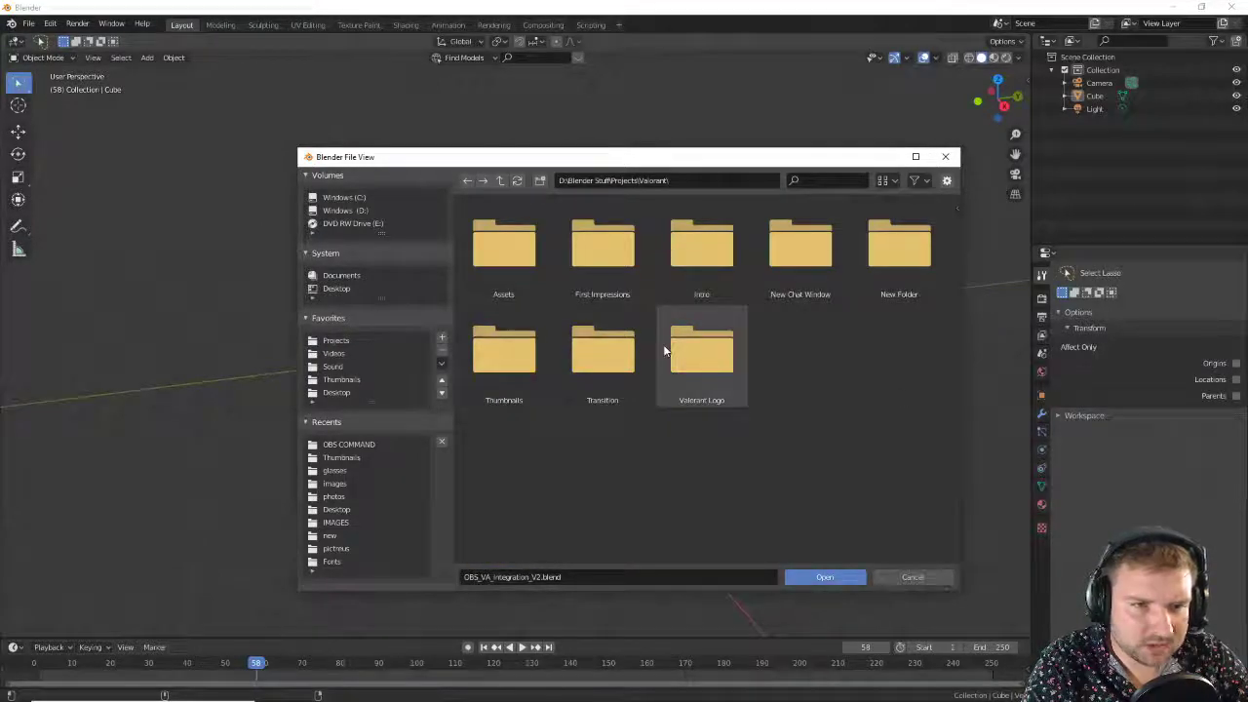
pyautogui.doubleClick(616, 357)
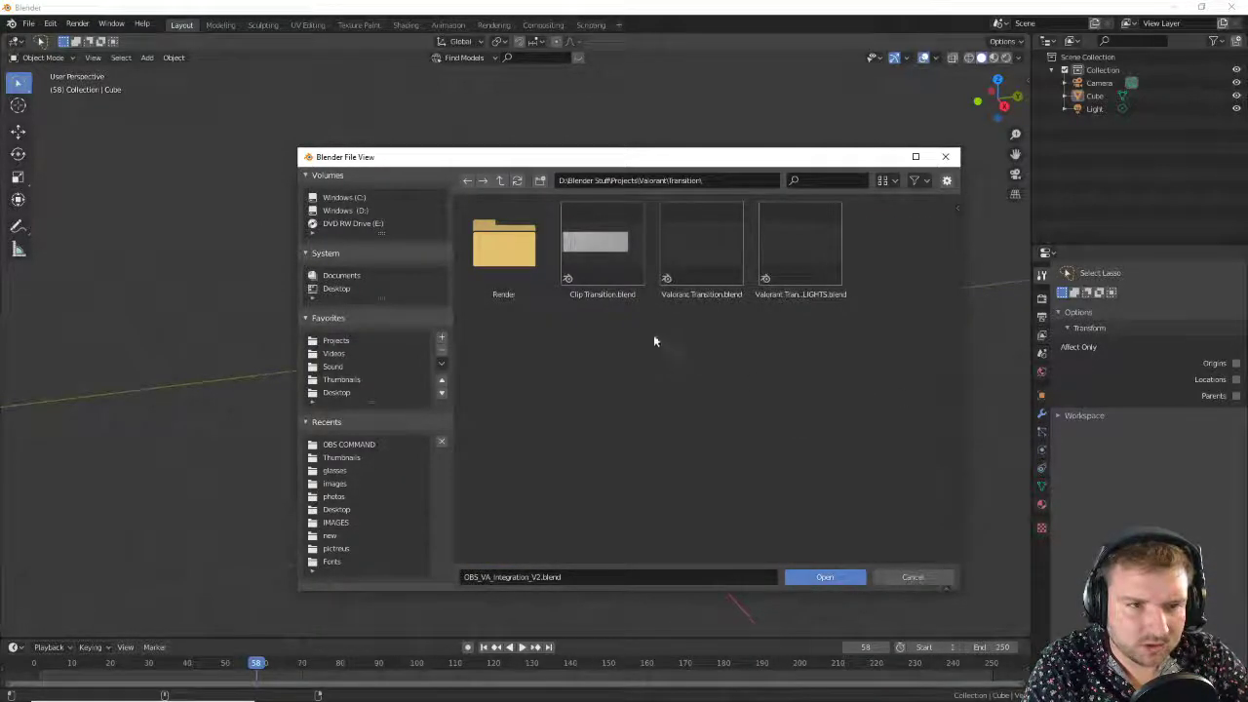
pyautogui.doubleClick(613, 255)
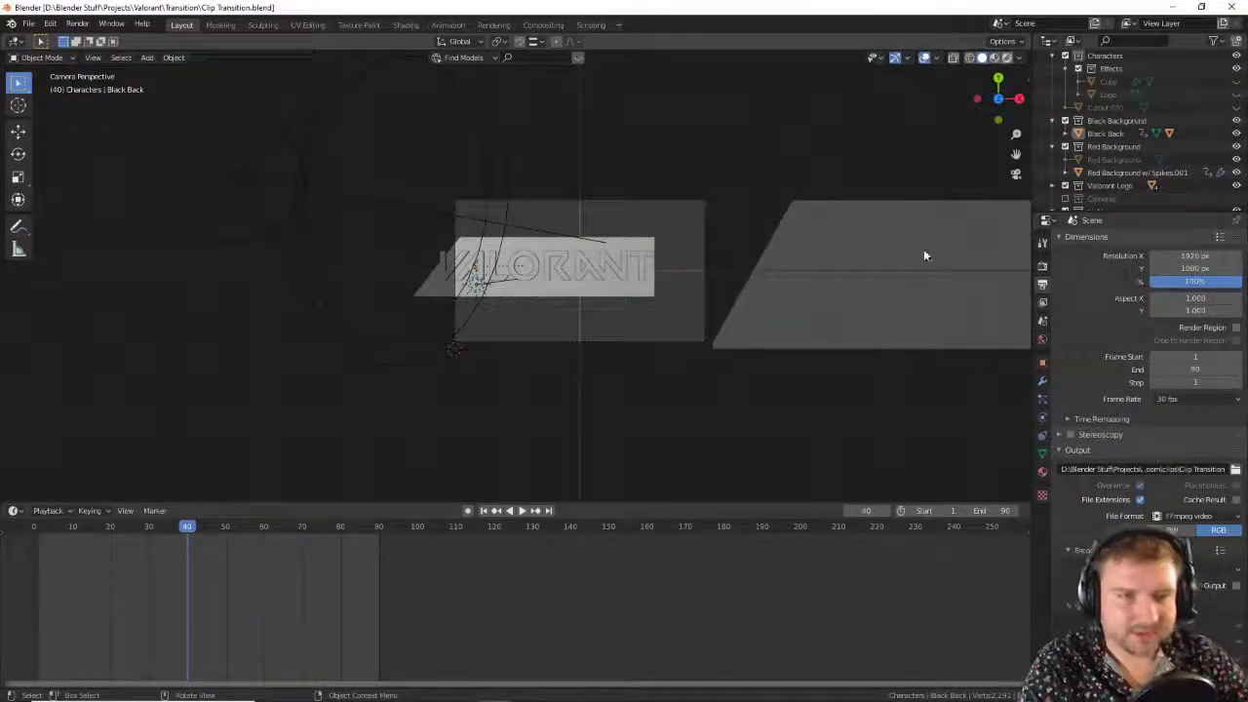
# Step: Show the scene in Rendered shading, play the Valorant transition through and scrub back to frame 8
pyautogui.click(1007, 57)
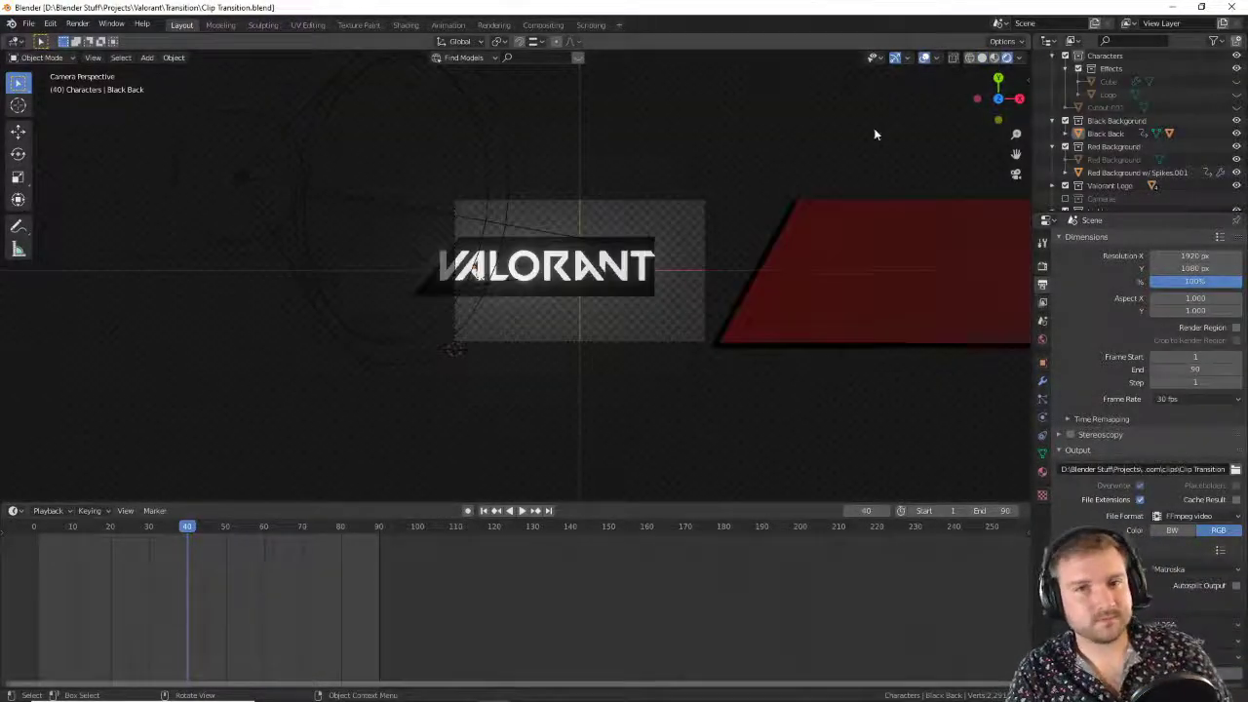
pyautogui.press('z')
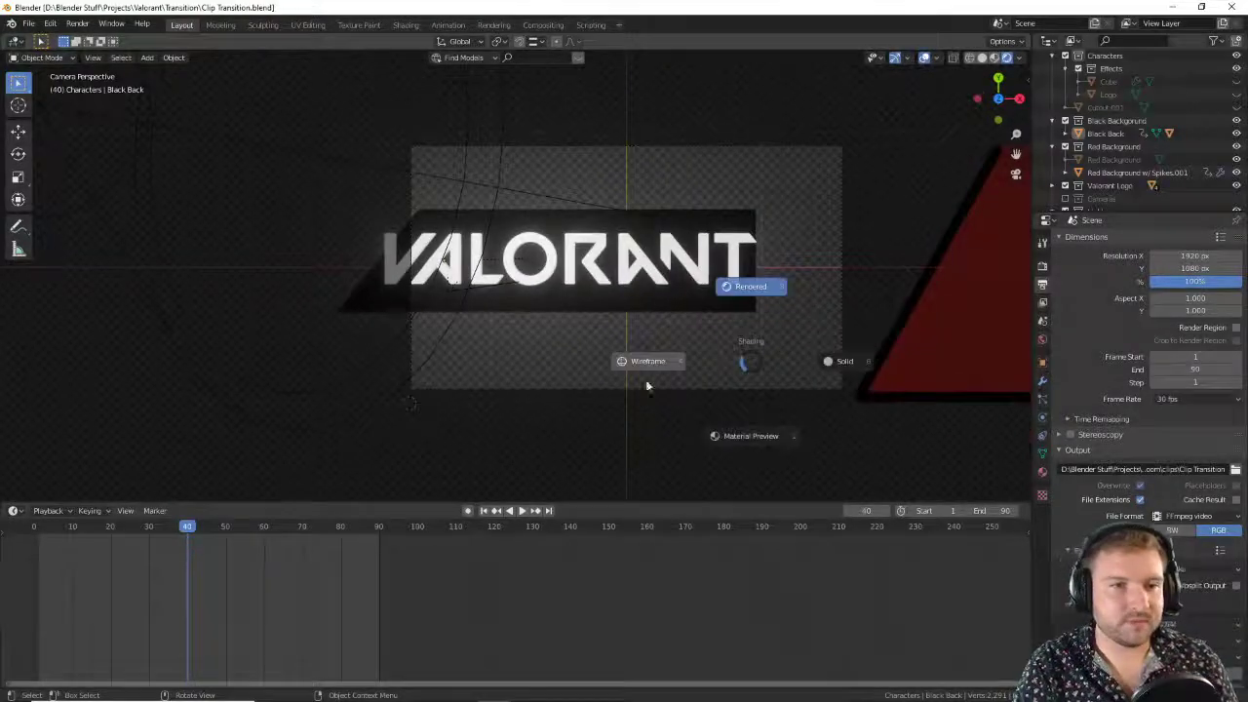
pyautogui.click(646, 365)
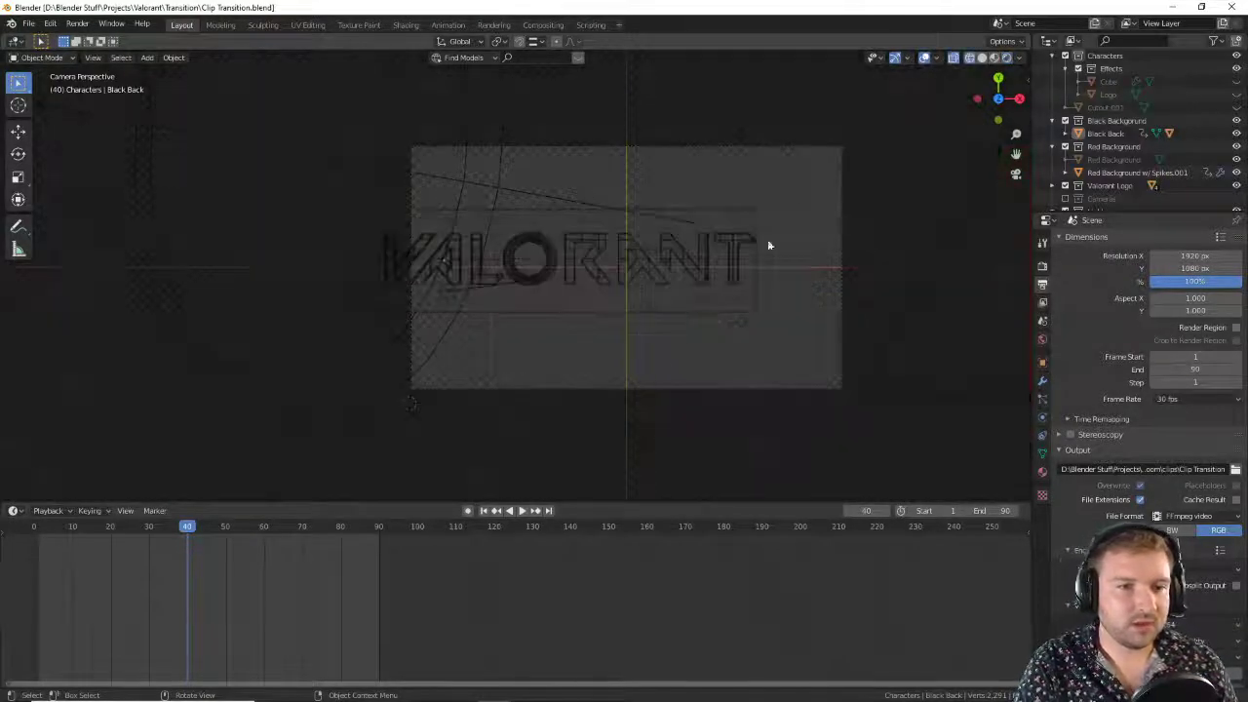
pyautogui.click(1007, 58)
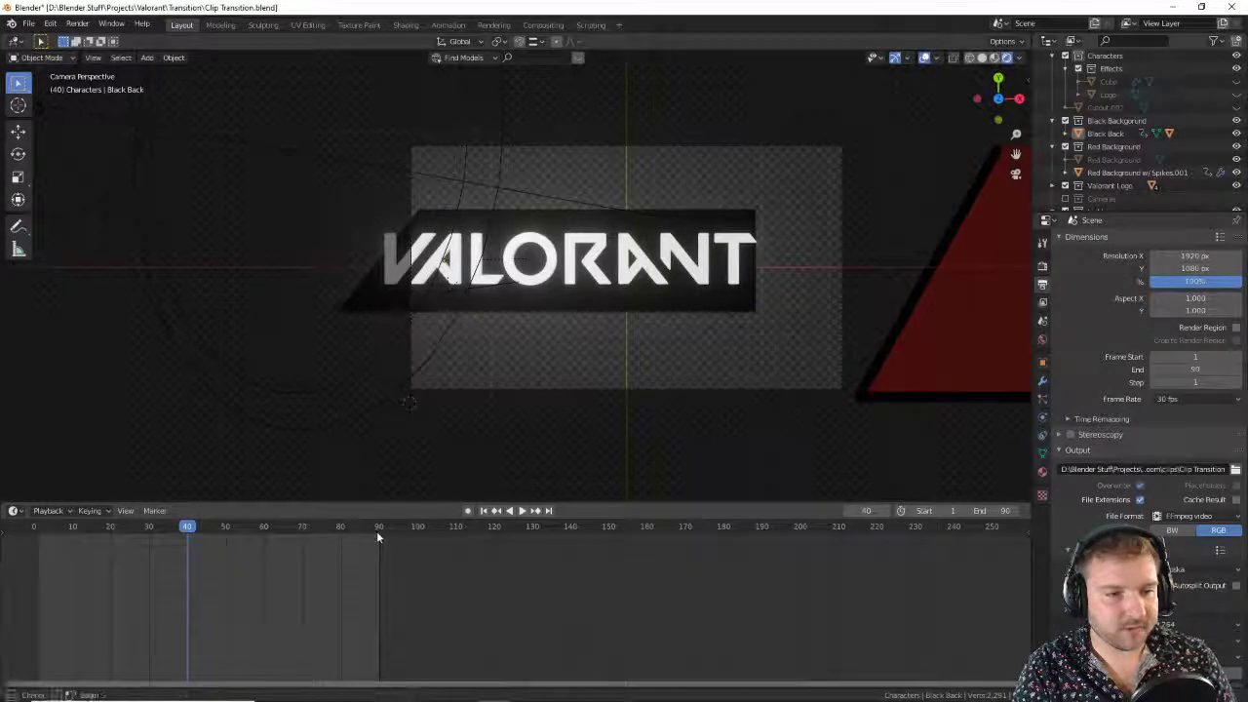
pyautogui.press('space')
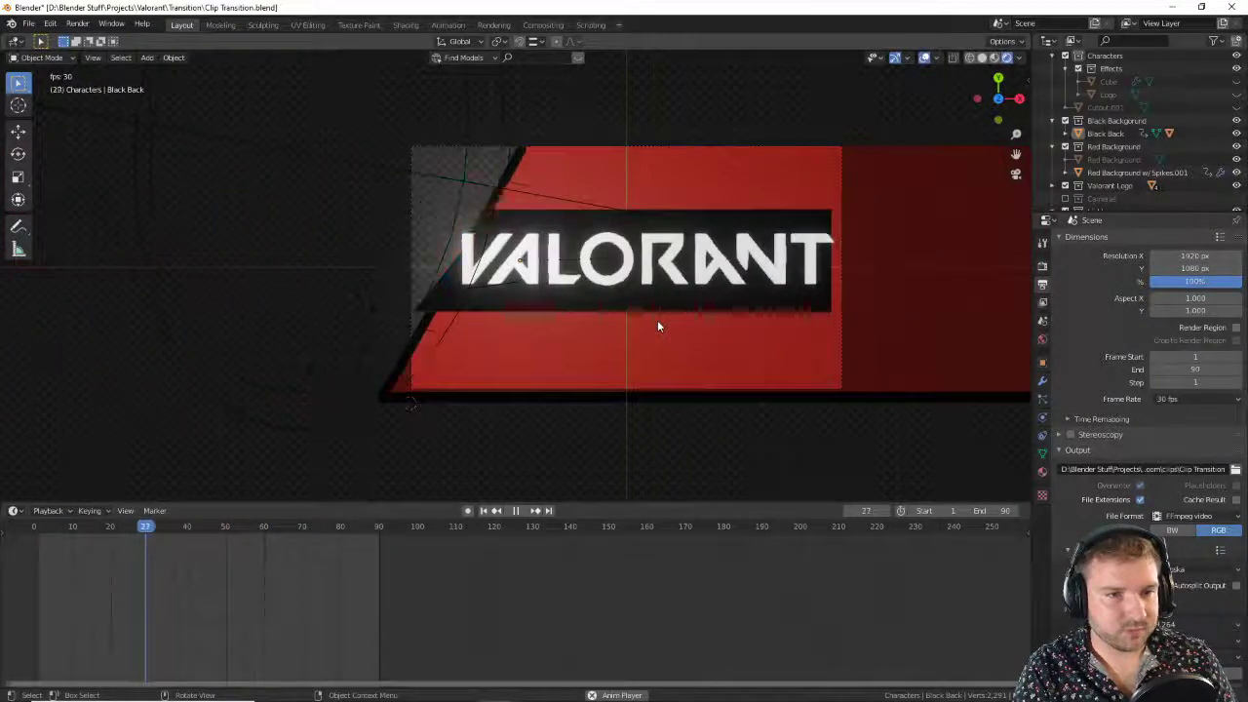
pyautogui.press('space')
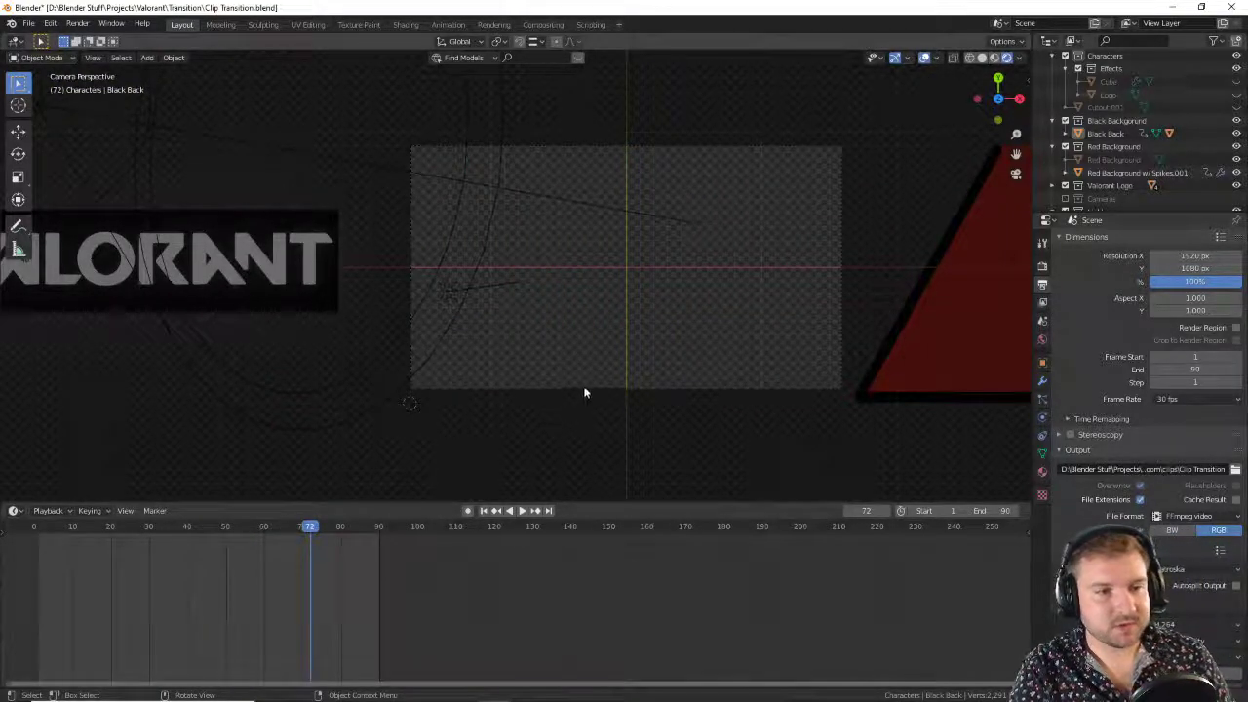
pyautogui.moveTo(278, 527); pyautogui.dragTo(67, 531)
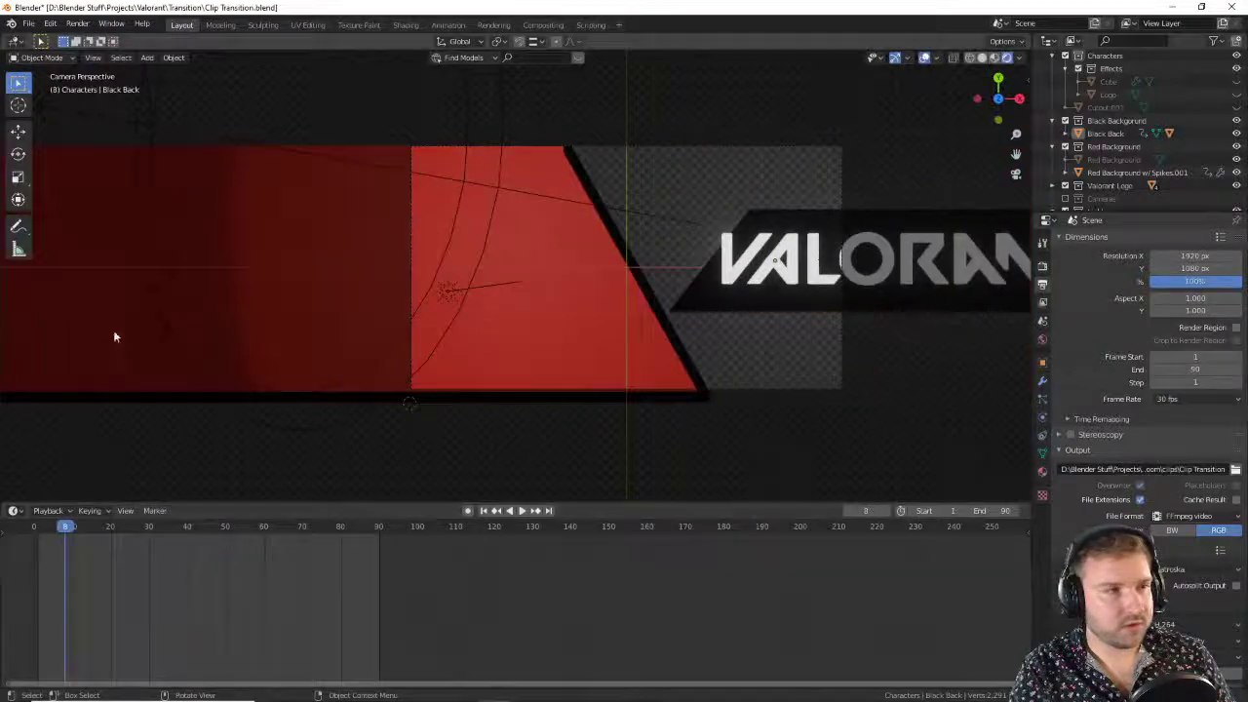
# Step: Save a copy of the project as Clip Transition.blend in D:\Blender Stuff\Projects\Rouge Company
pyautogui.click(28, 23)
pyautogui.click(52, 123)
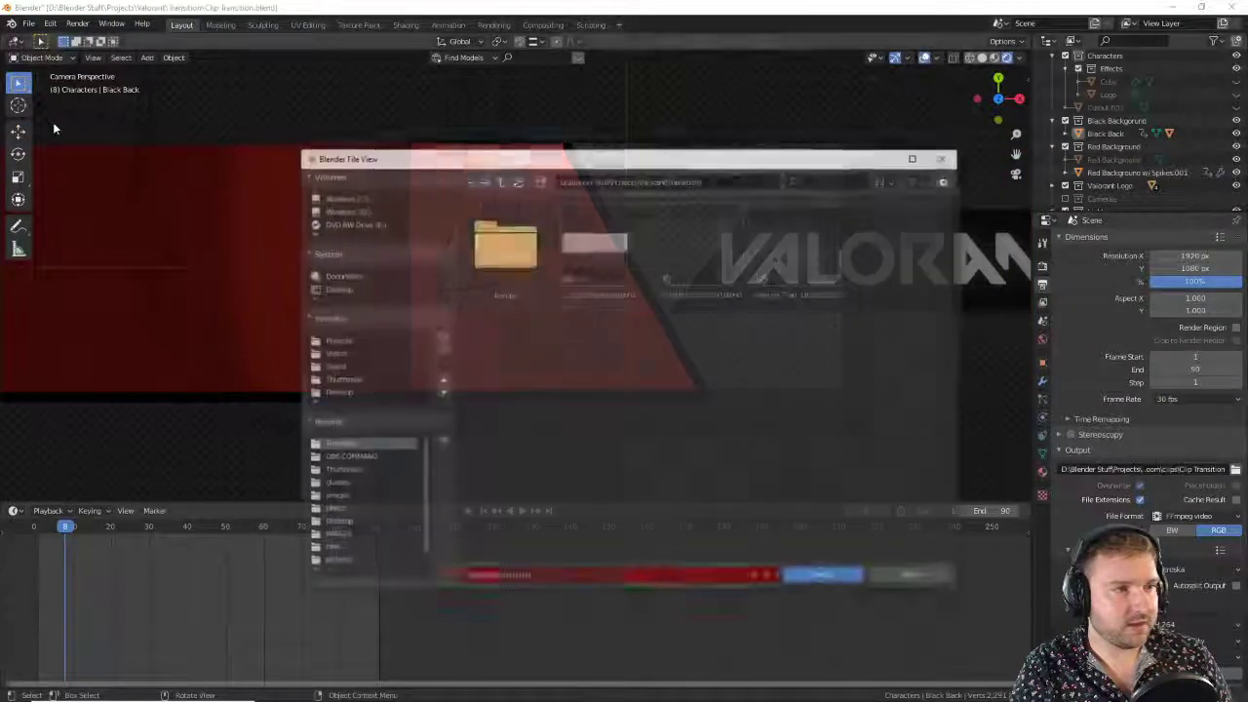
pyautogui.click(497, 180)
pyautogui.click(497, 181)
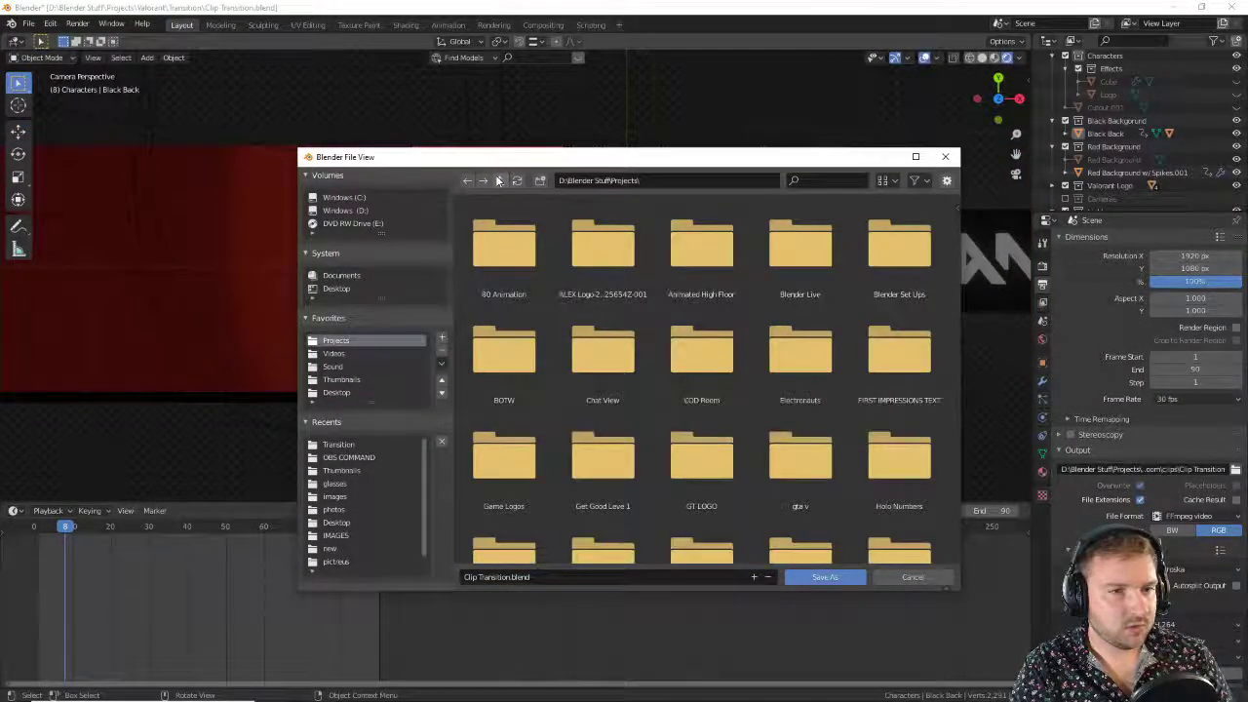
pyautogui.scroll(-5, 779, 417)
pyautogui.scroll(-20, 780, 418)
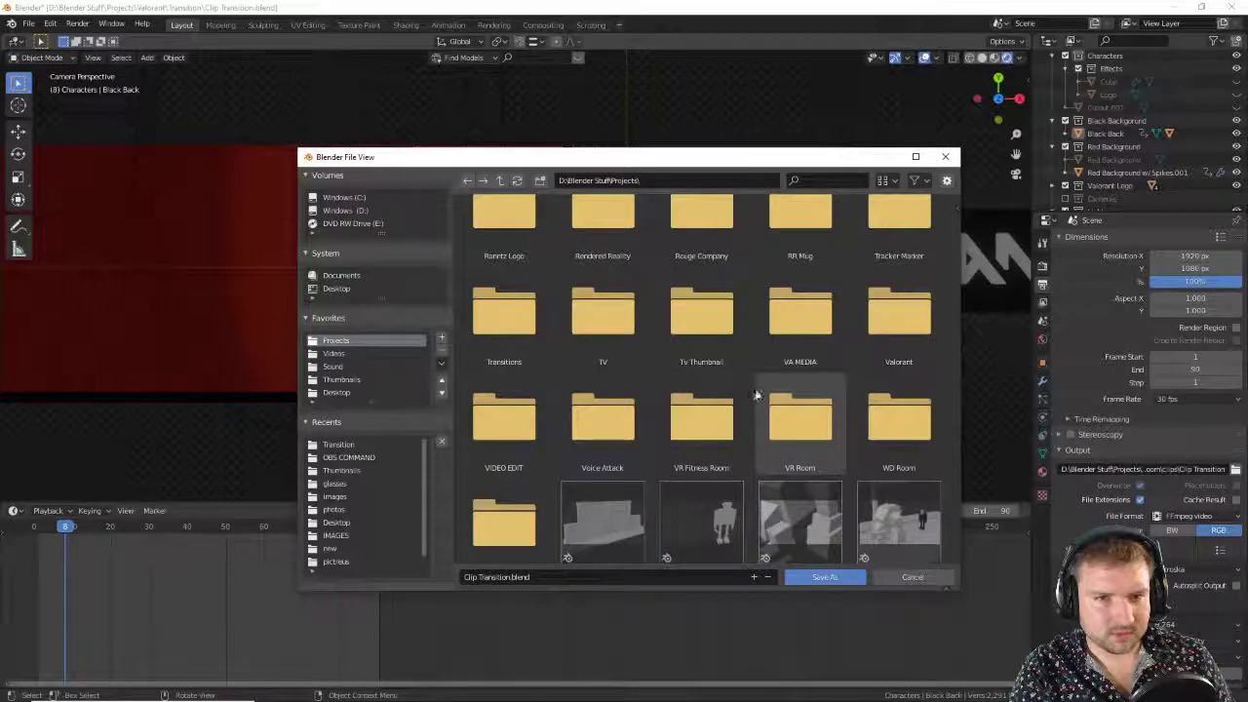
pyautogui.click(711, 237)
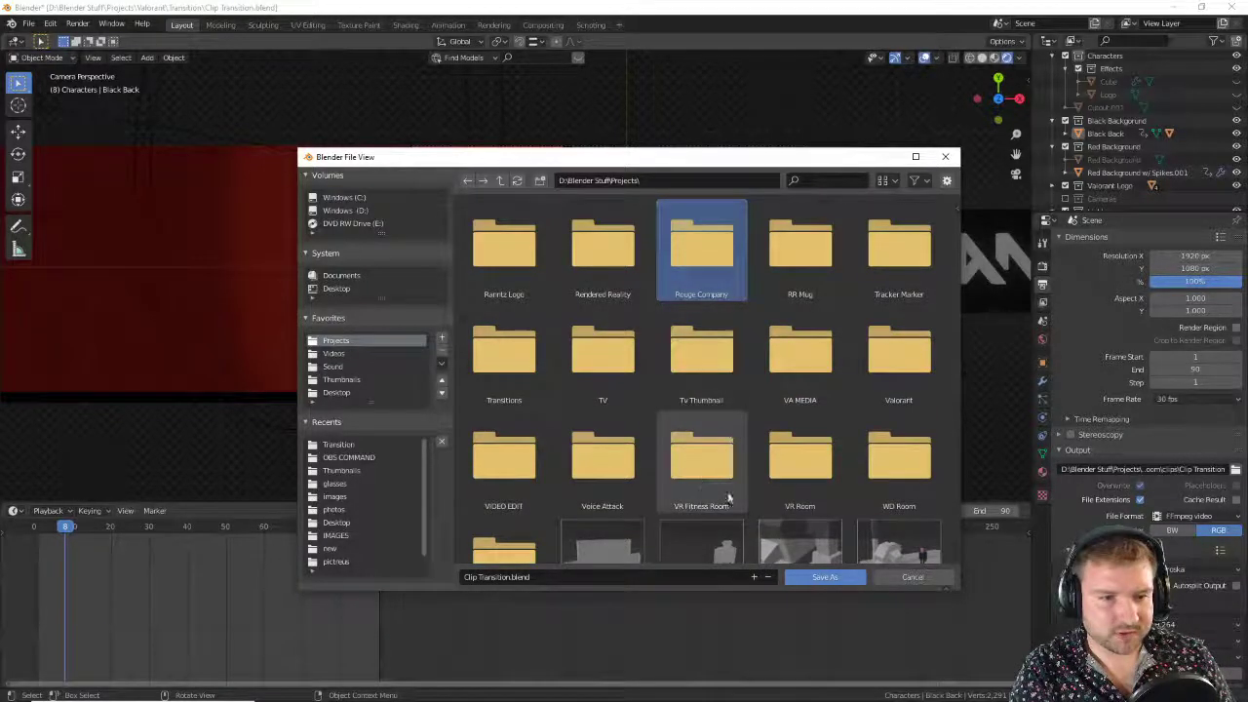
pyautogui.doubleClick(717, 246)
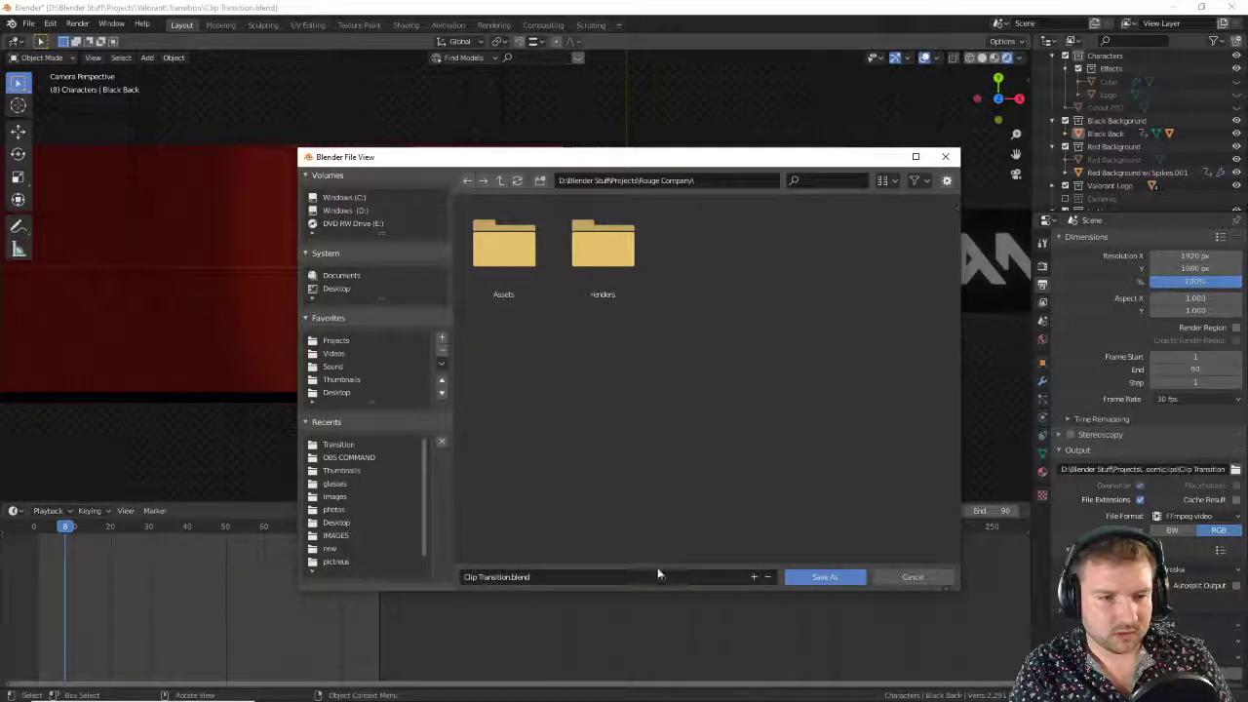
pyautogui.click(854, 577)
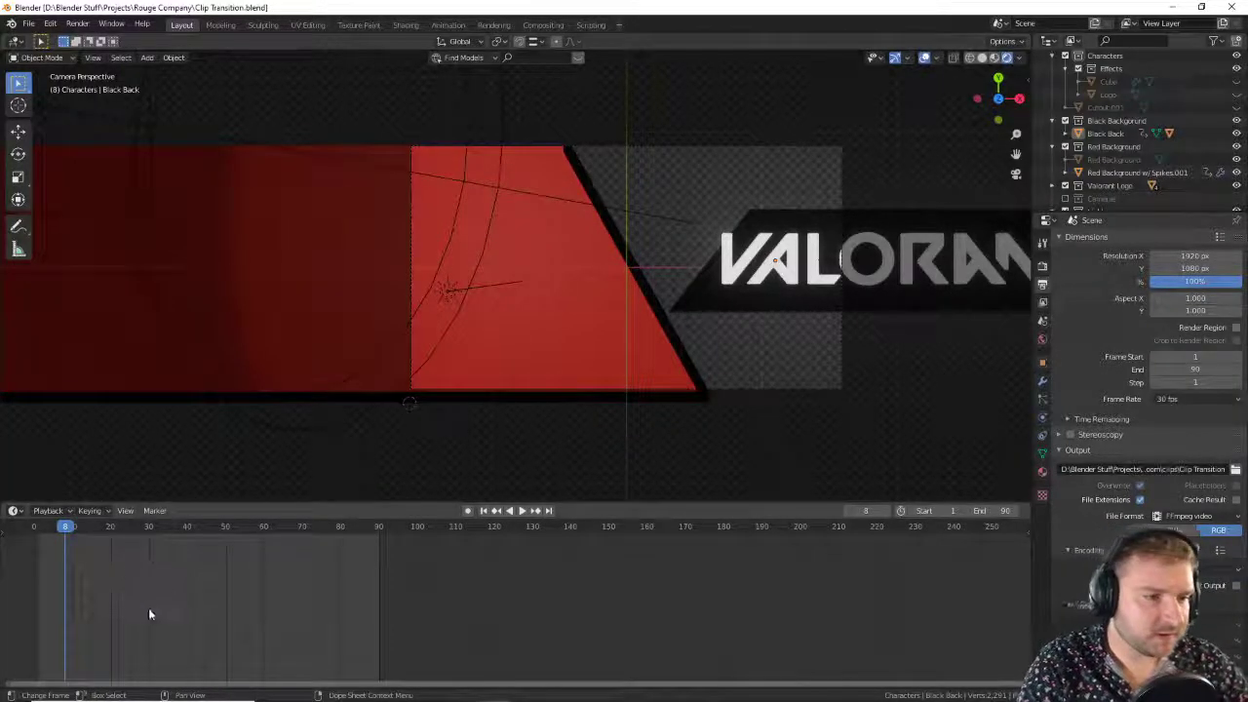
# Step: Examine the animation at frame 18, where the logo fills the camera frame, and select the 3D VALORANT lettering
pyautogui.press('space')
pyautogui.click(102, 526)
pyautogui.press('space')
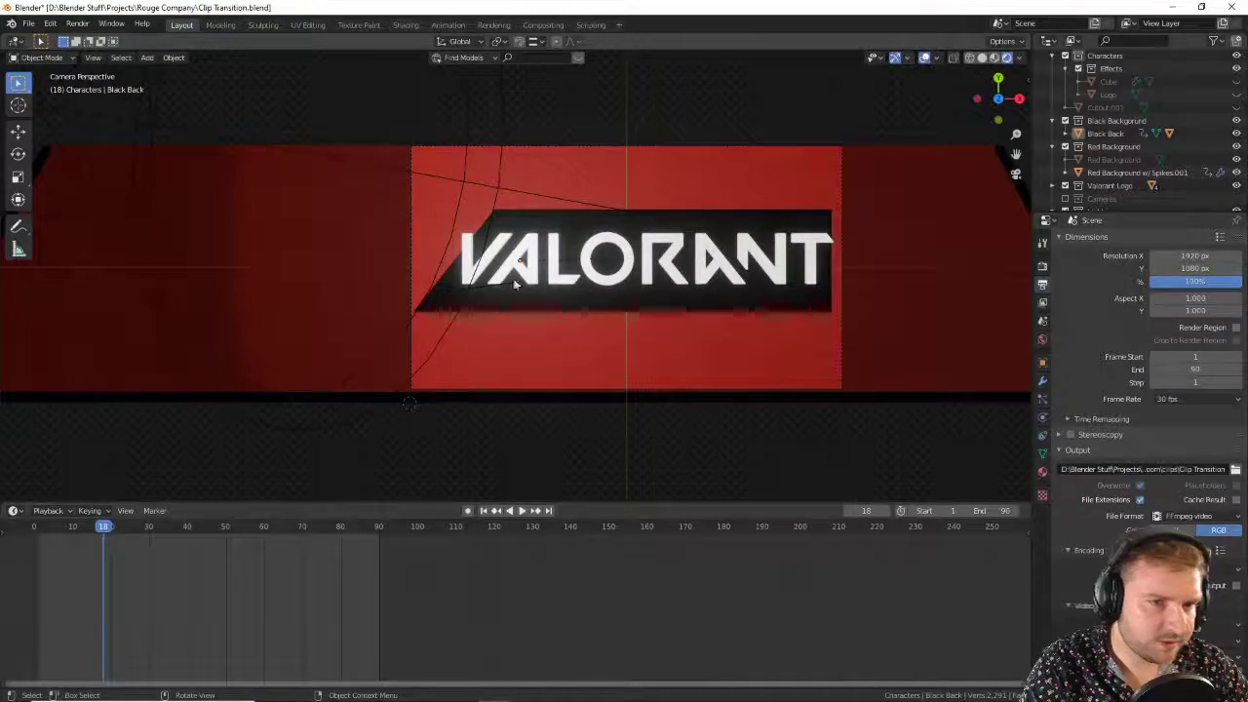
pyautogui.click(726, 258)
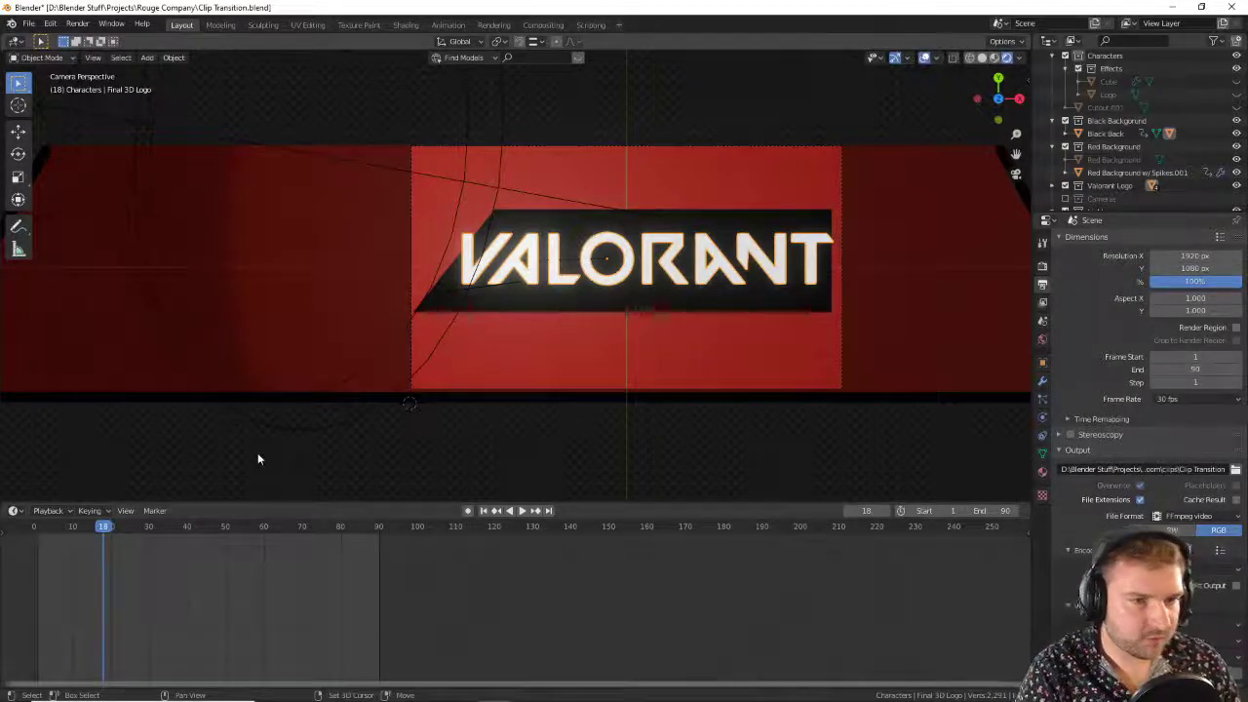
# Step: Go back to frame 1 and place the 3D cursor on the middle of the VALORANT logo outside the camera frame
pyautogui.hotkey('shift', 'Left')
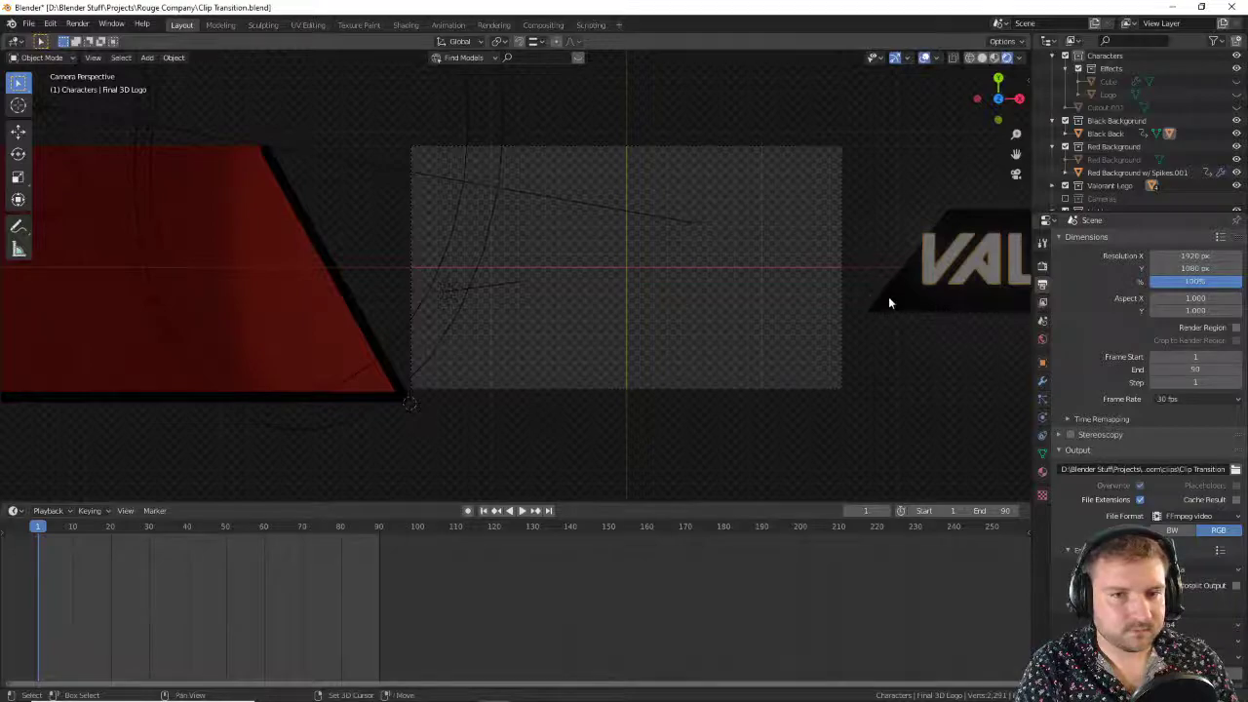
pyautogui.keyDown('shift'); pyautogui.moveTo(888, 297); pyautogui.dragTo(439, 262, button='middle'); pyautogui.keyUp('shift')
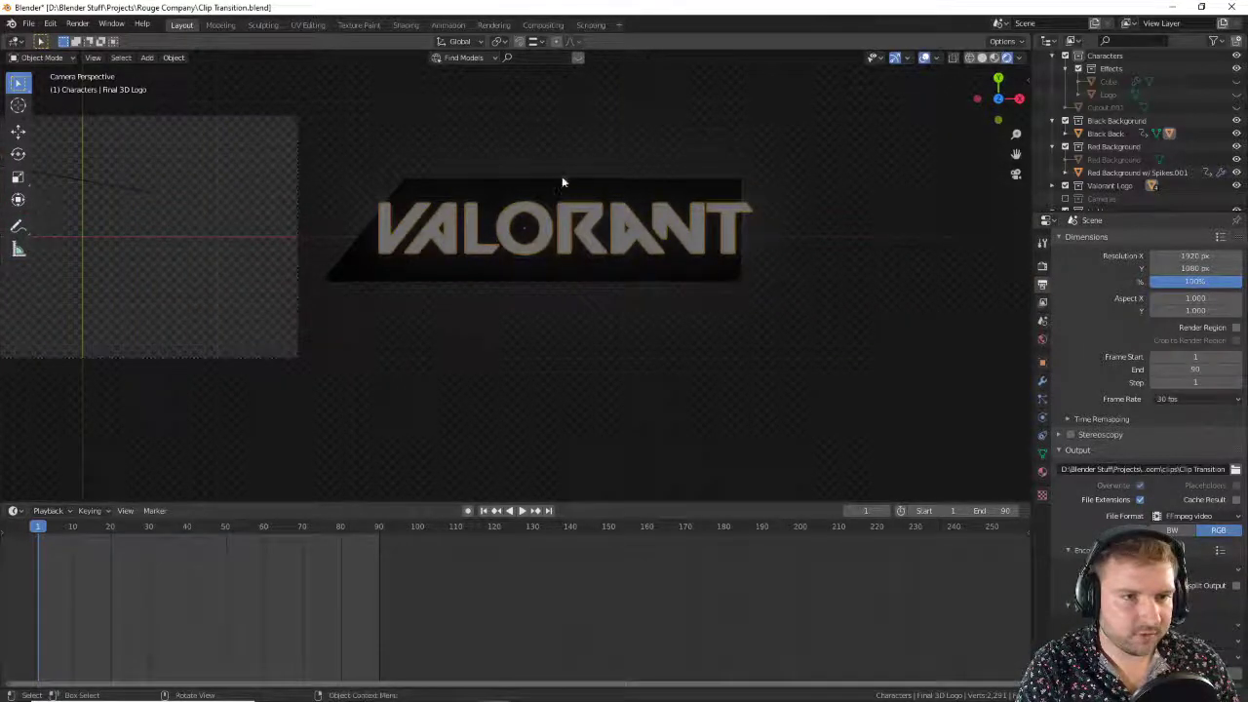
pyautogui.scroll(-4, 429, 212)
pyautogui.scroll(3, 487, 240)
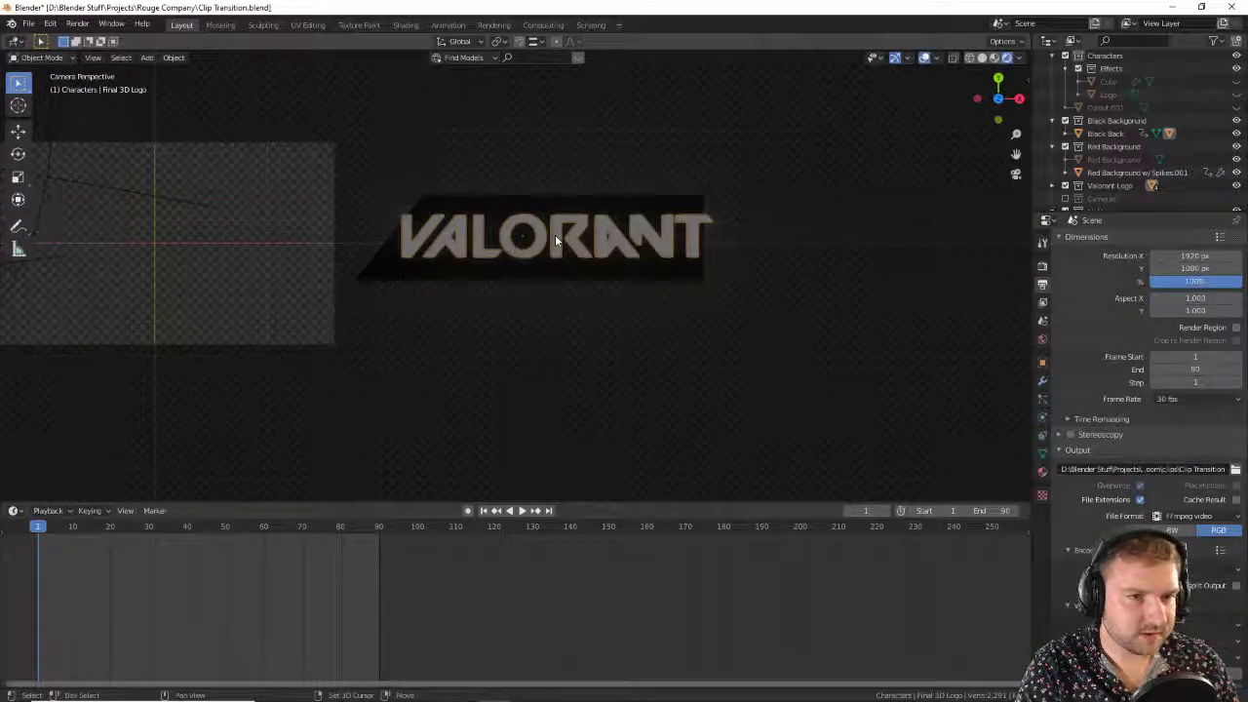
# Step: Import 940x.png from the Rouge Company Assets folder as an image plane
pyautogui.click(28, 23)
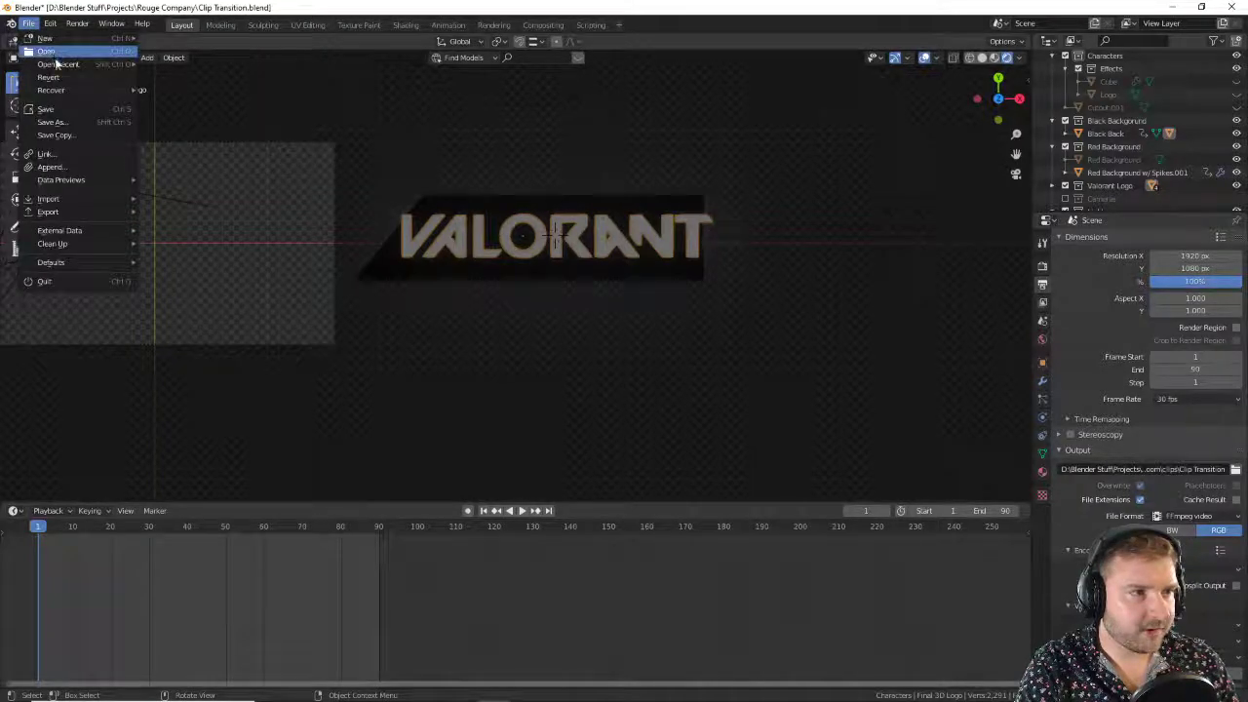
pyautogui.moveTo(68, 200)
pyautogui.click(255, 329)
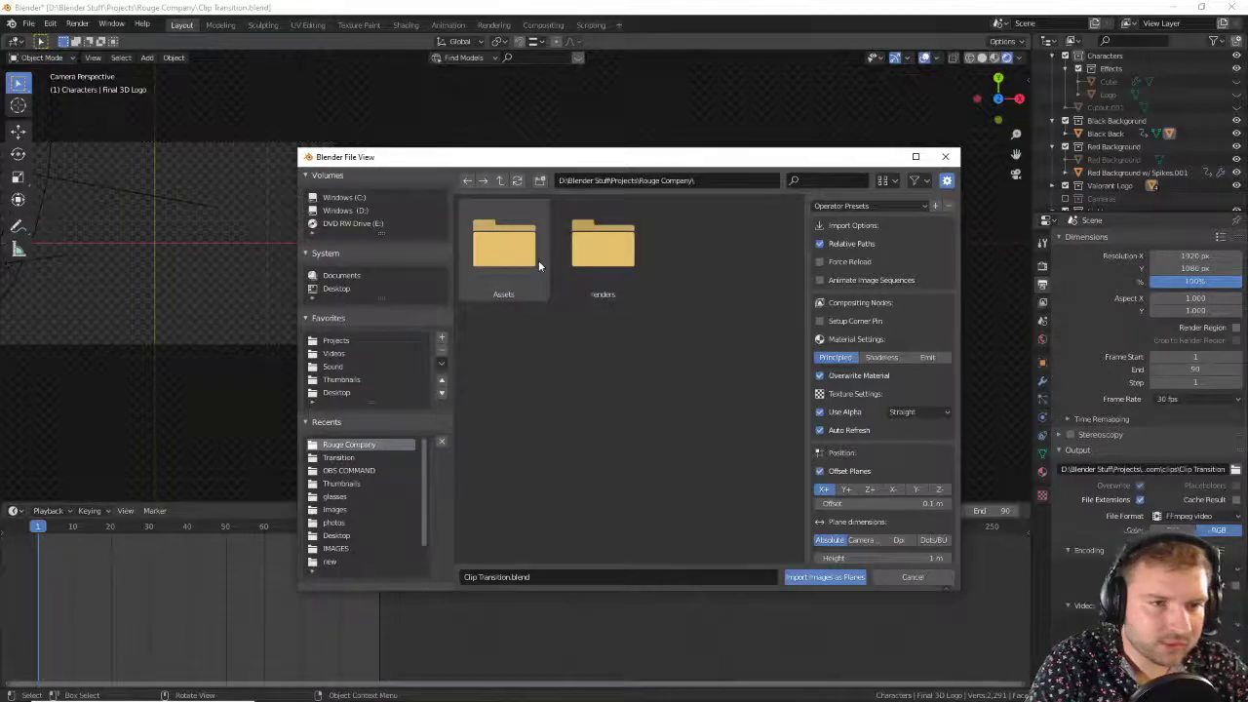
pyautogui.doubleClick(506, 236)
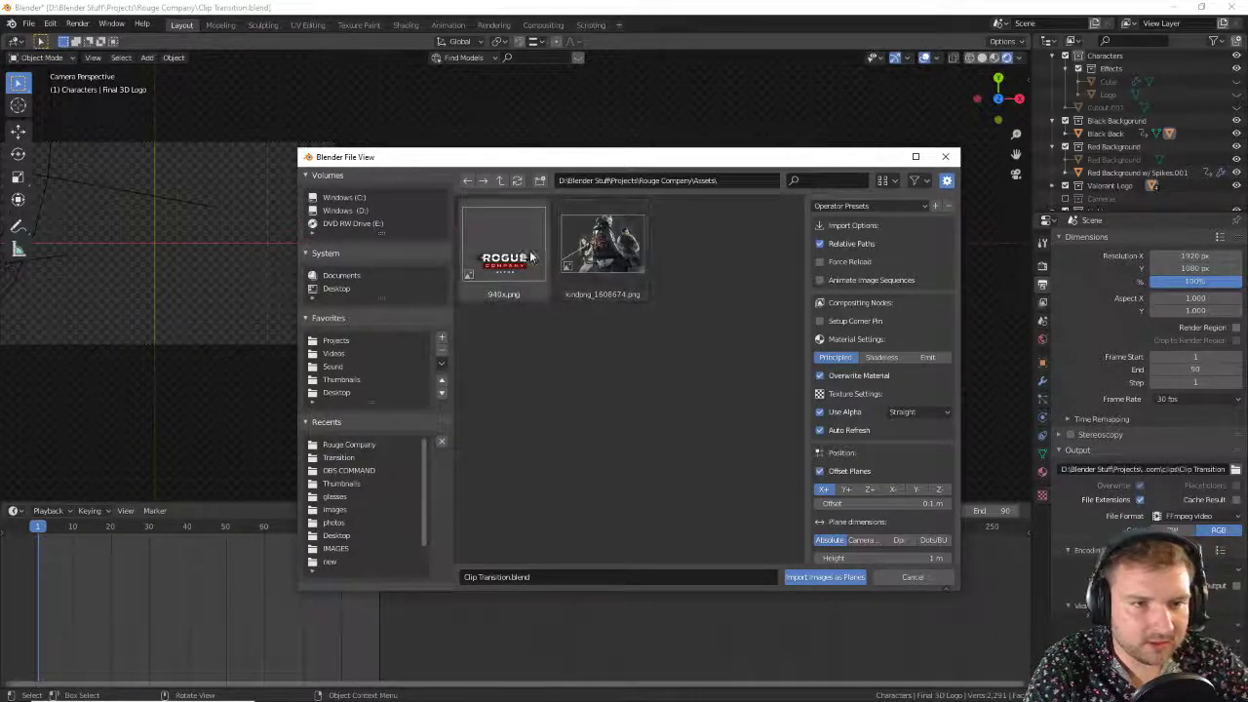
pyautogui.doubleClick(507, 236)
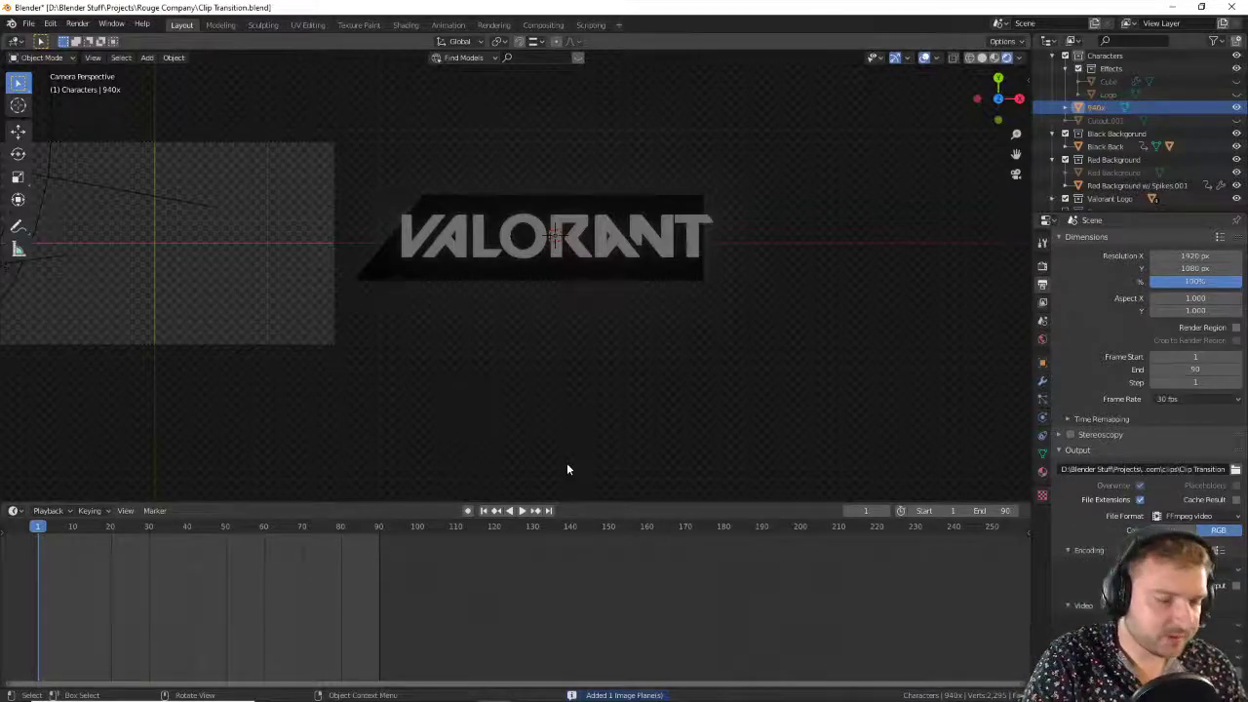
# Step: Raise the imported Rogue Company image plane along the global Z axis so that it clears the VALORANT lettering
pyautogui.moveTo(445, 327); pyautogui.dragTo(607, 234, button='middle')
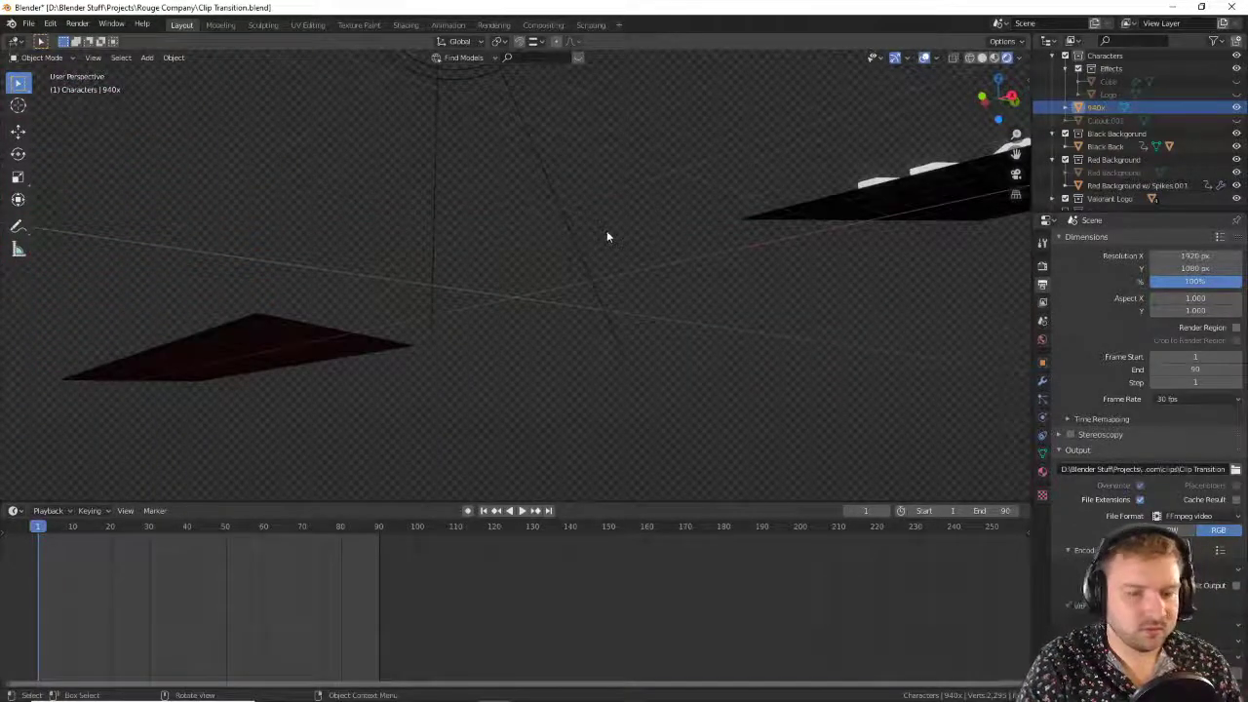
pyautogui.hotkey('shift', '`')
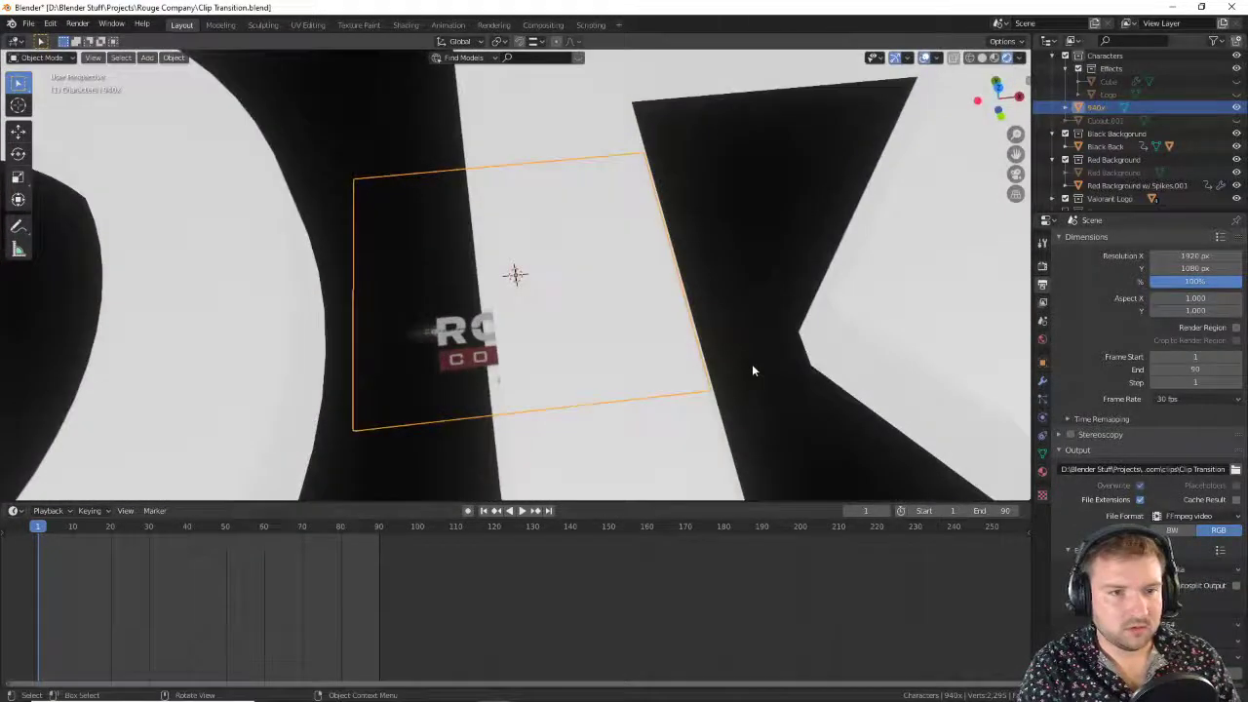
pyautogui.press('s')
pyautogui.click(677, 310)
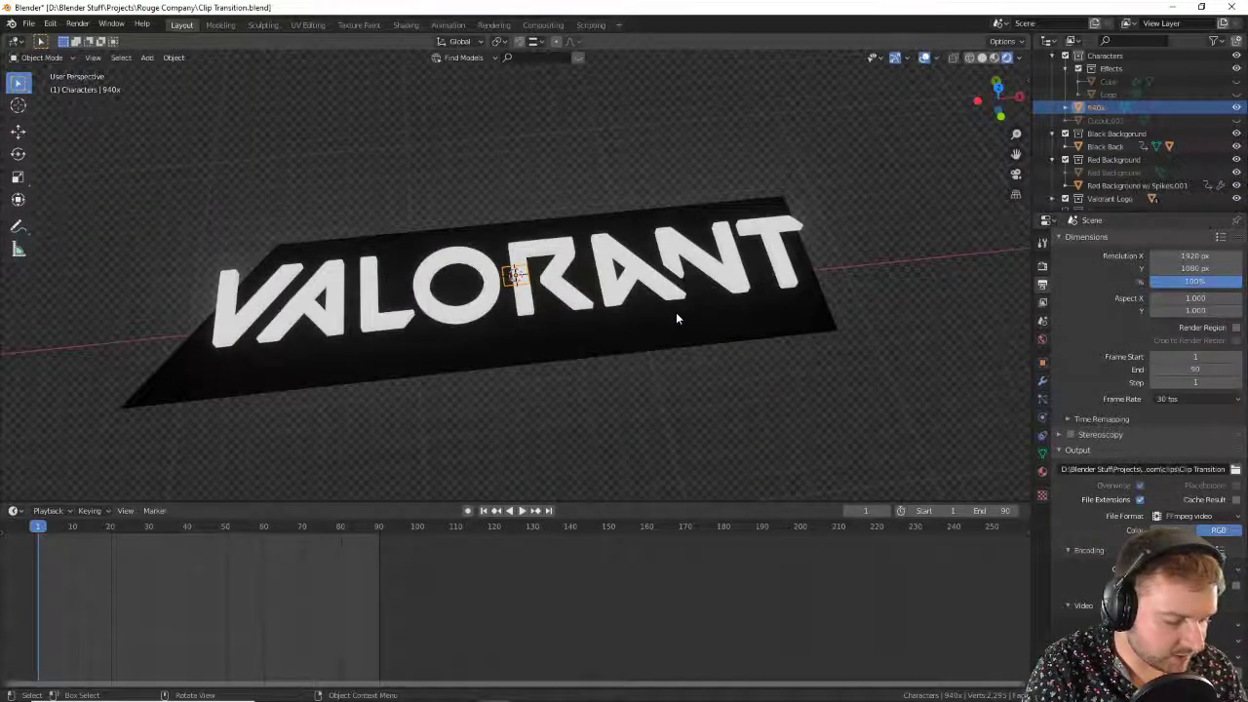
pyautogui.press('`')
pyautogui.press('Escape')
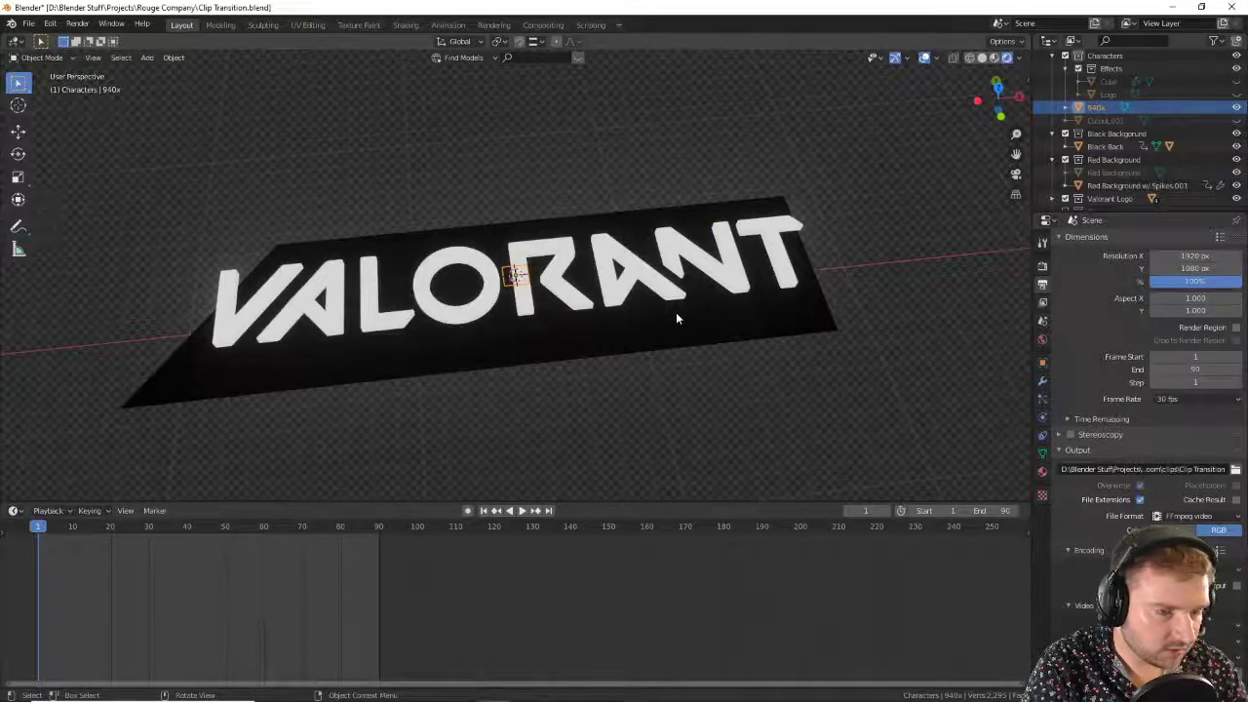
pyautogui.hotkey('alt', 'a')
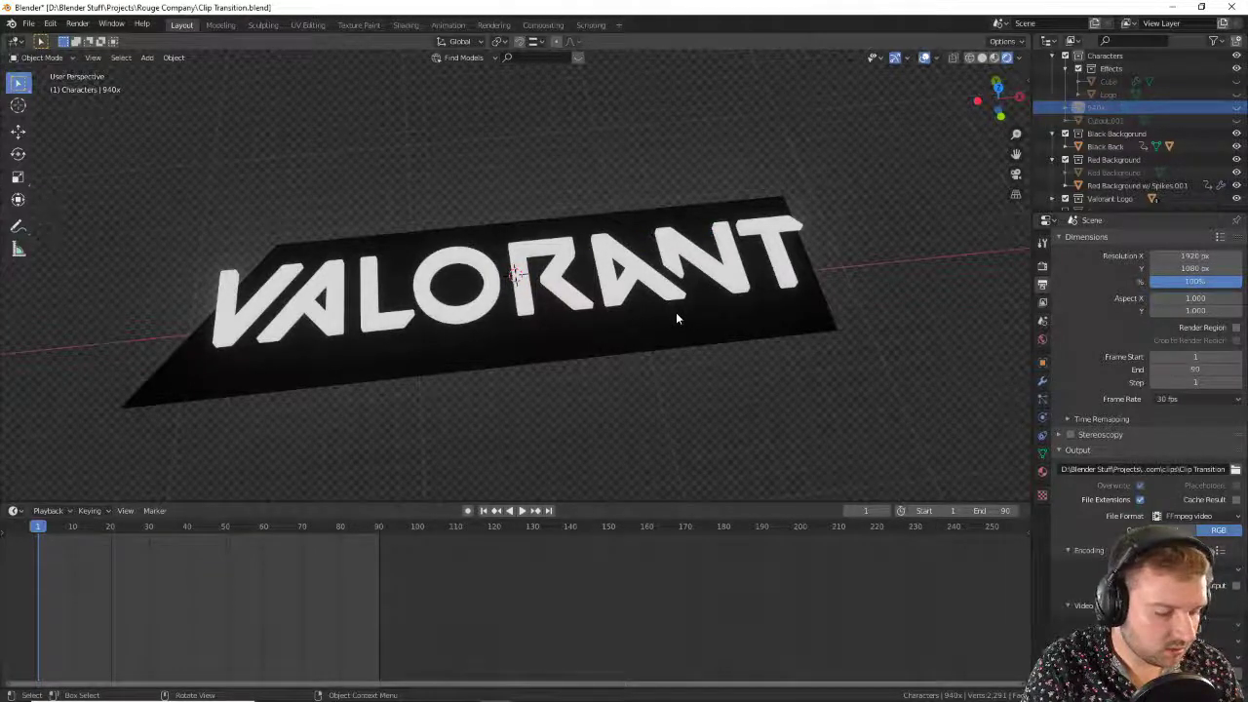
pyautogui.hotkey('ctrl', 'z')
pyautogui.press('g')
pyautogui.press('z')
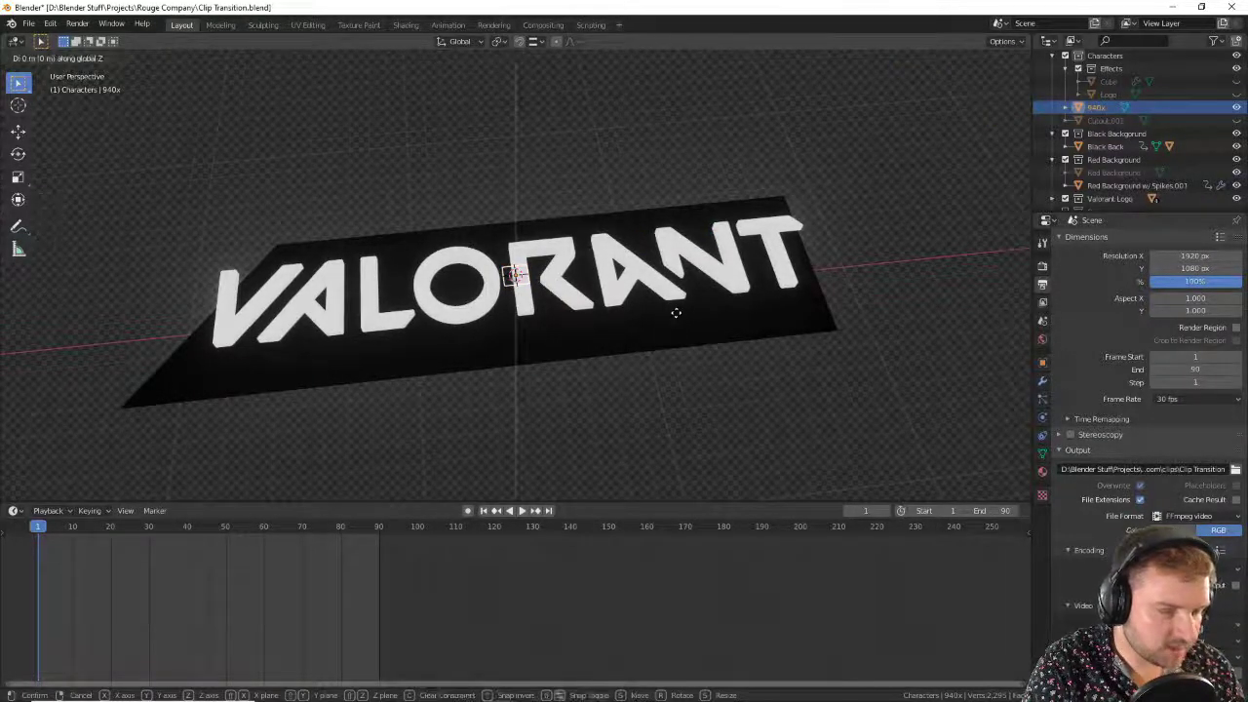
pyautogui.click(698, 256)
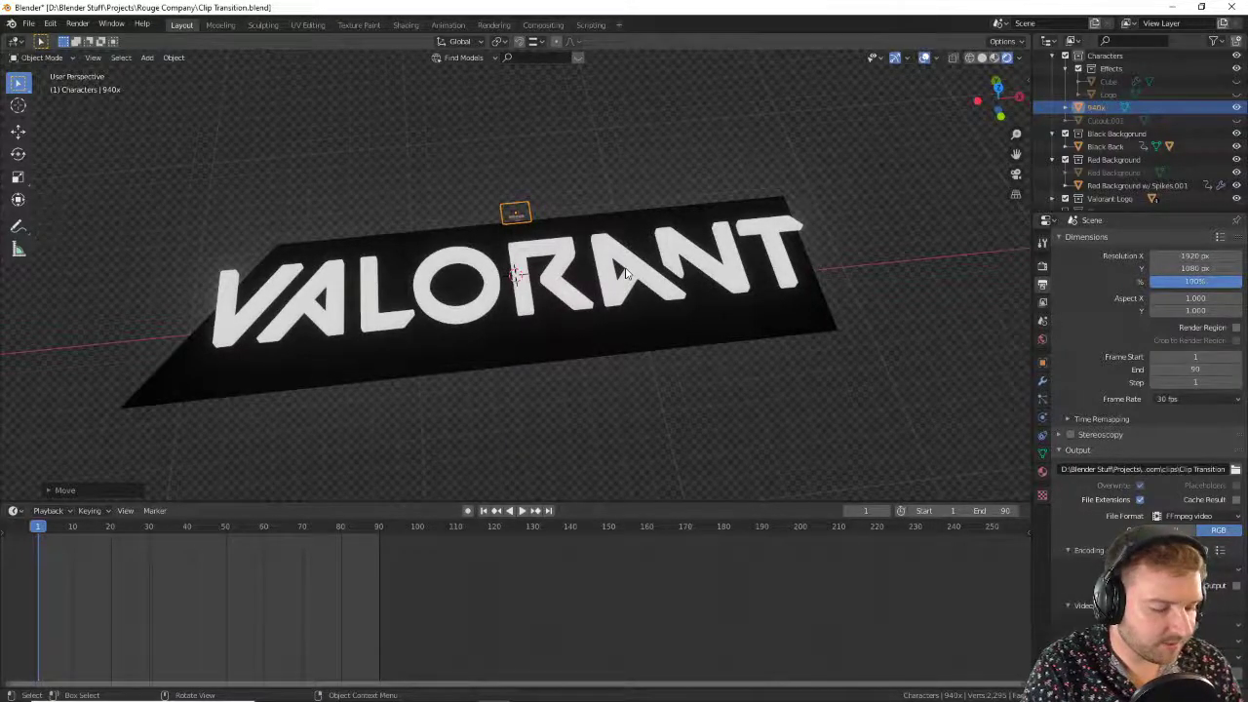
# Step: Scale the Rogue Company image plane up about 14.6 times and return to the camera view to compare both logos
pyautogui.press('s')
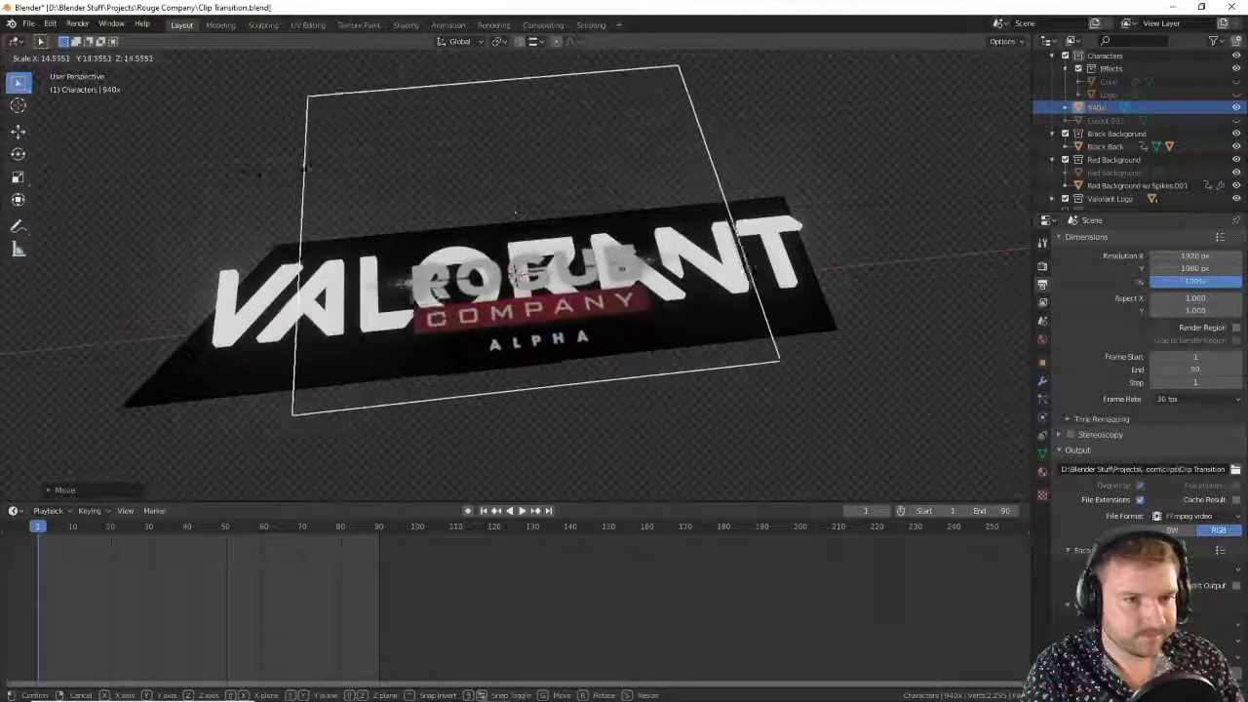
pyautogui.click(716, 240)
pyautogui.press('KP_0')
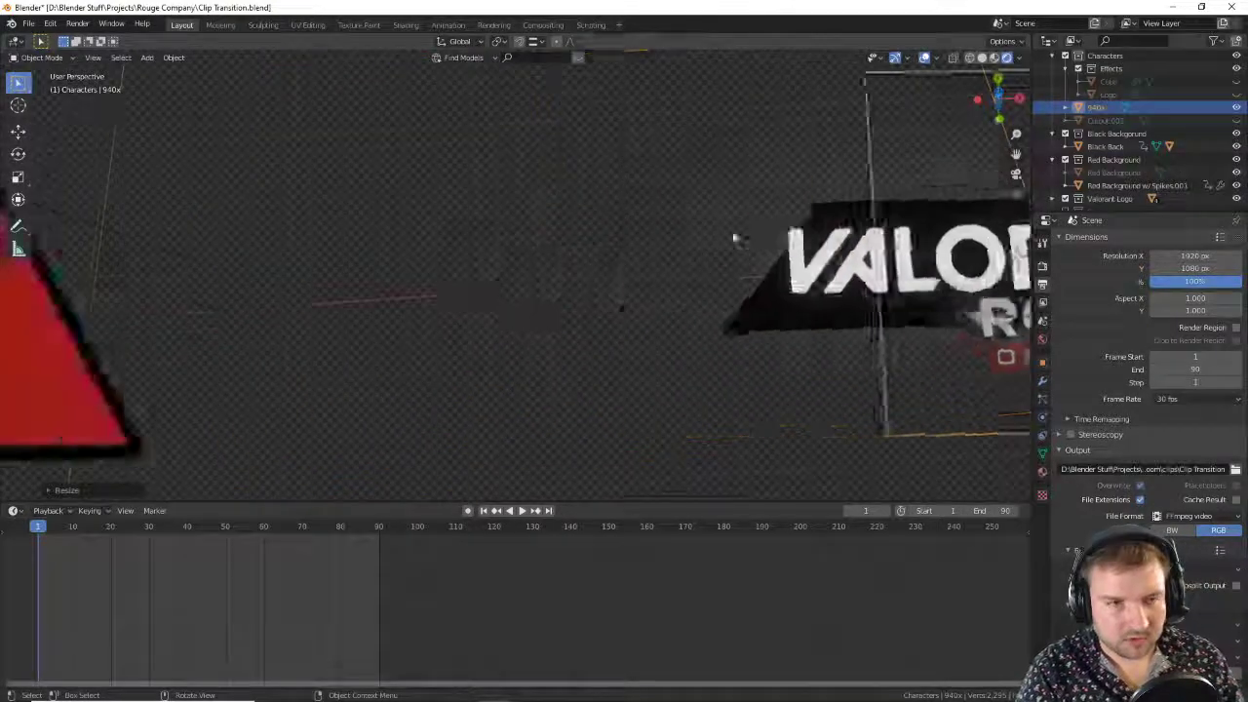
pyautogui.keyDown('shift'); pyautogui.moveTo(738, 263); pyautogui.dragTo(613, 277, button='middle'); pyautogui.keyUp('shift')
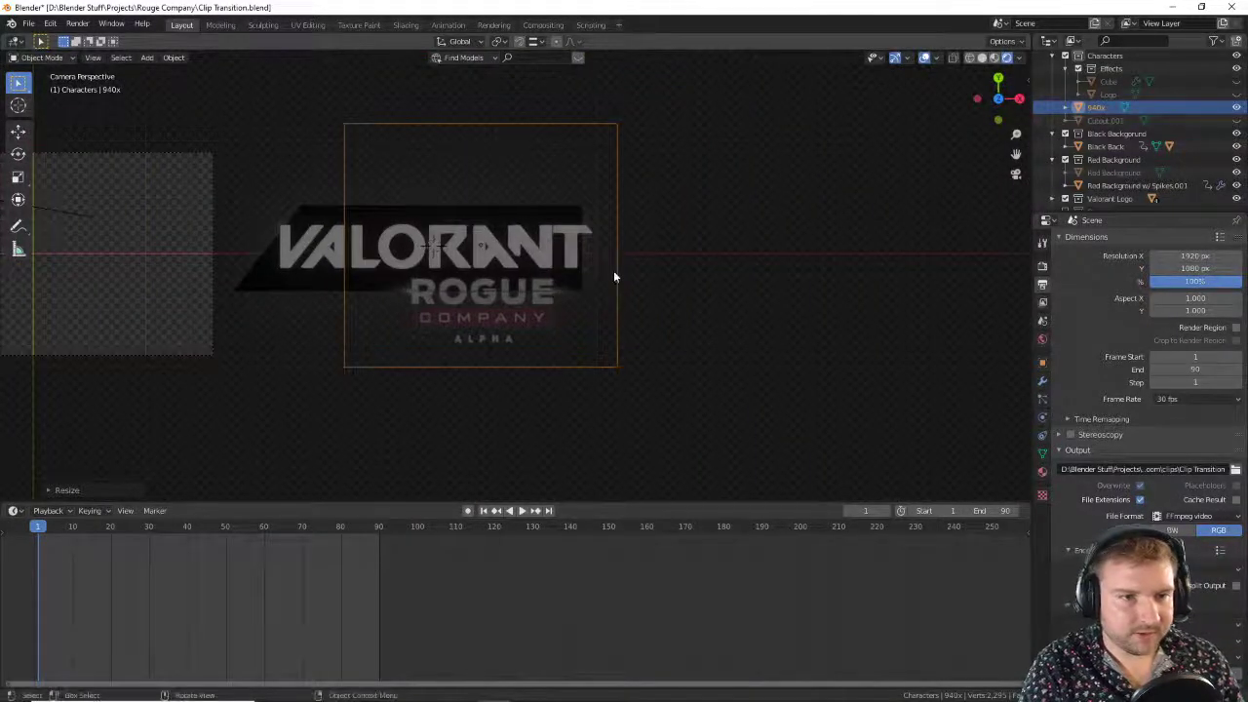
pyautogui.scroll(3, 613, 276)
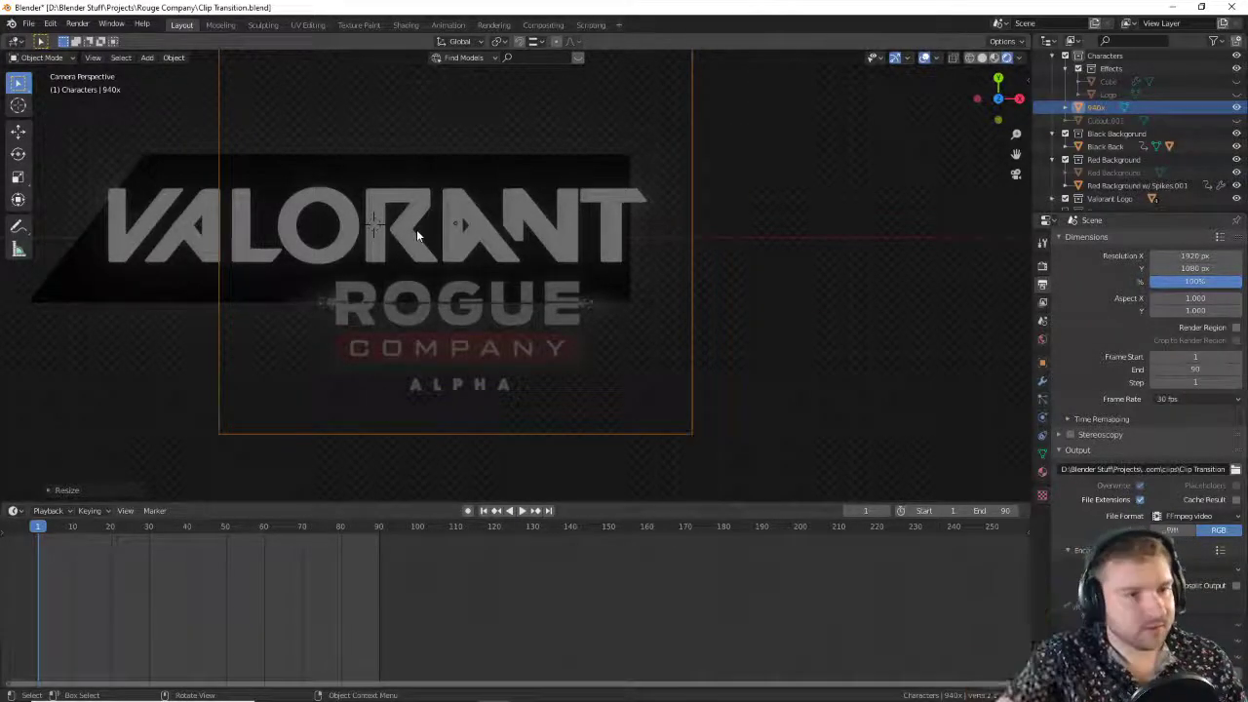
pyautogui.hotkey('ctrl', 'Tab')
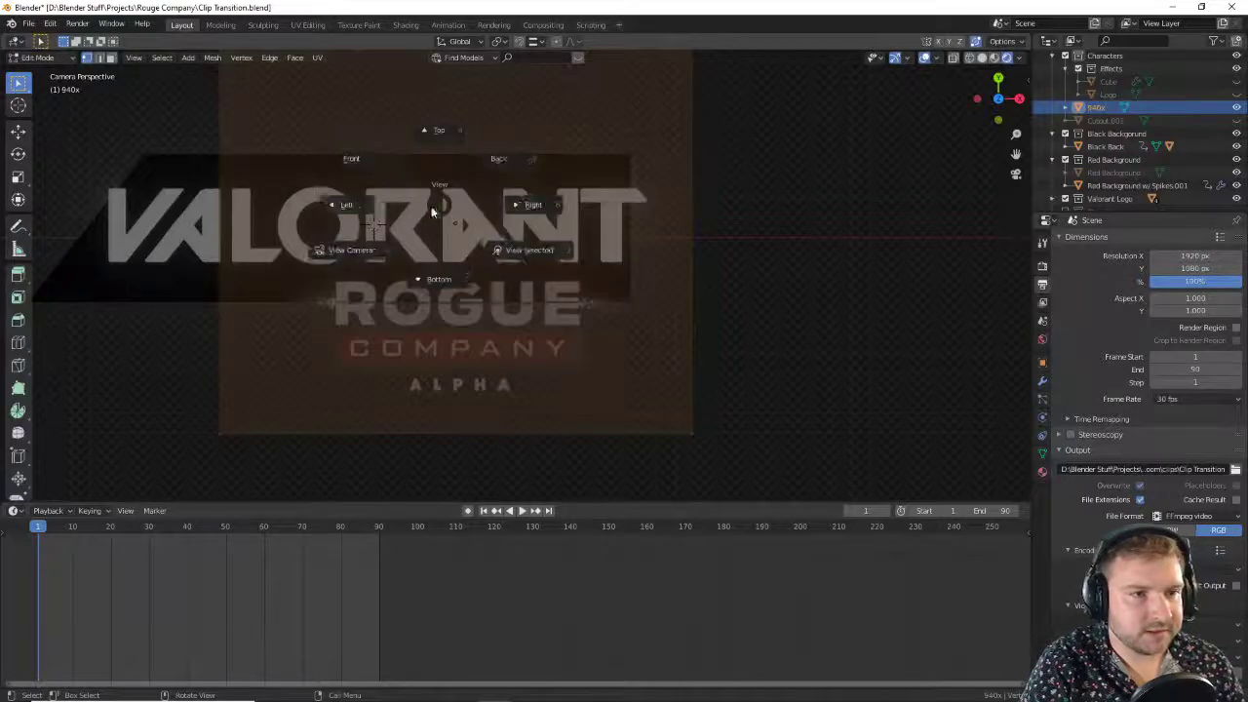
pyautogui.click(423, 206)
pyautogui.press('Tab')
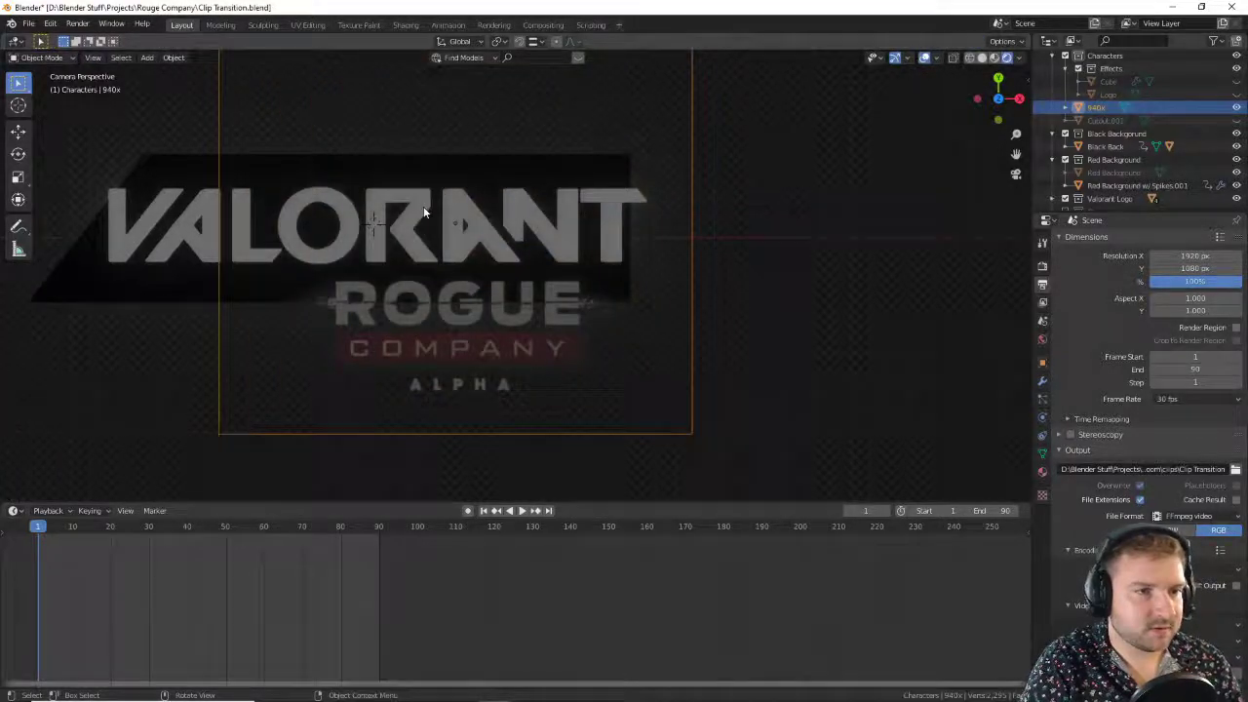
# Step: Delete the VALORANT lettering and move the Rogue Company image plane about 4.5 m along global Y onto the black banner
pyautogui.click(146, 220)
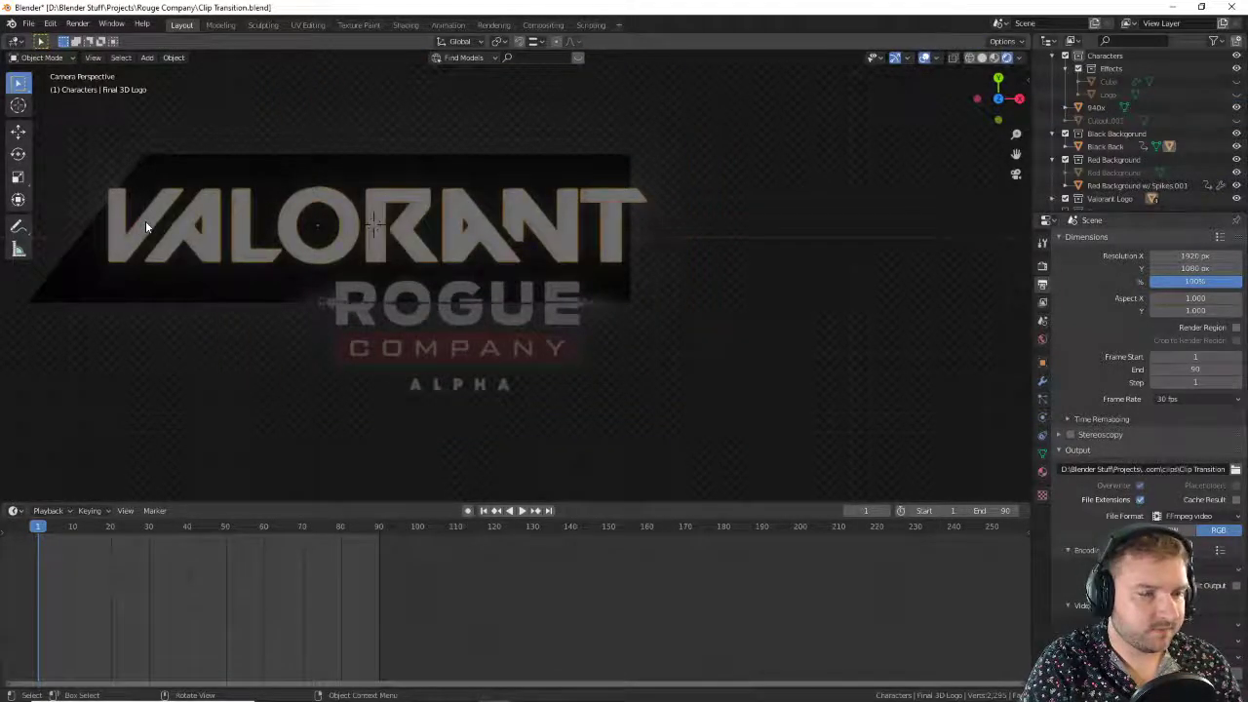
pyautogui.press('Delete')
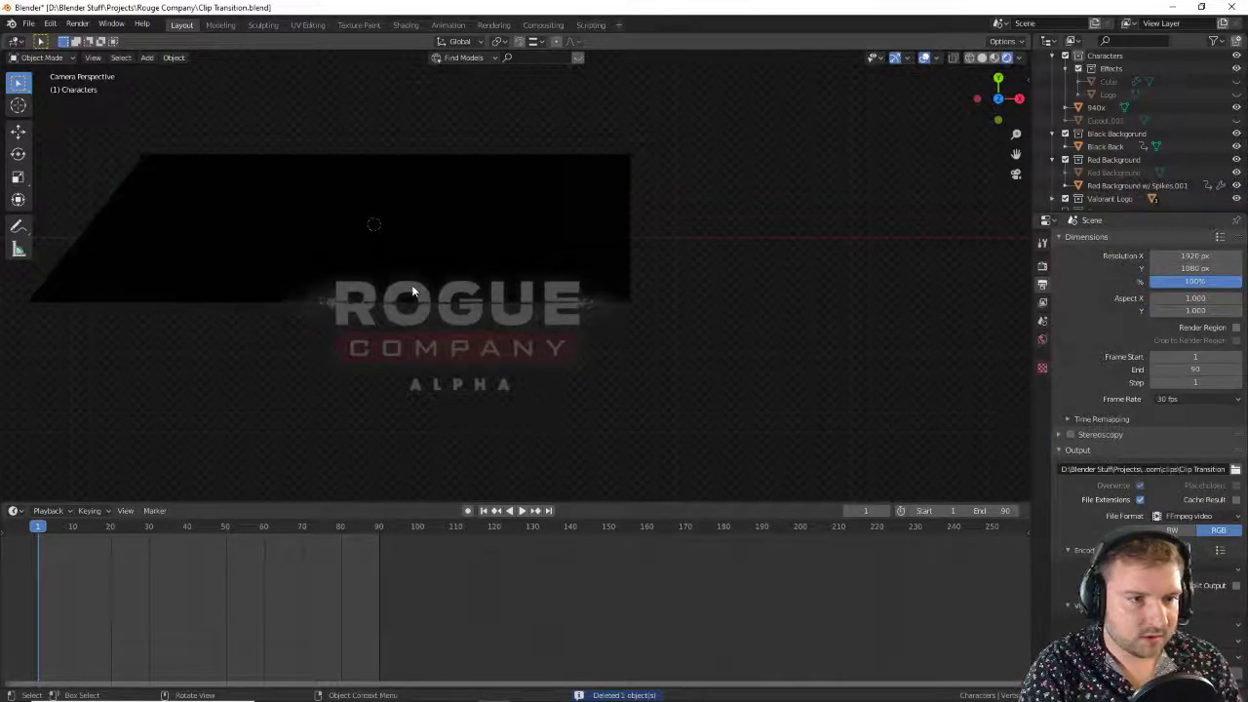
pyautogui.click(404, 291)
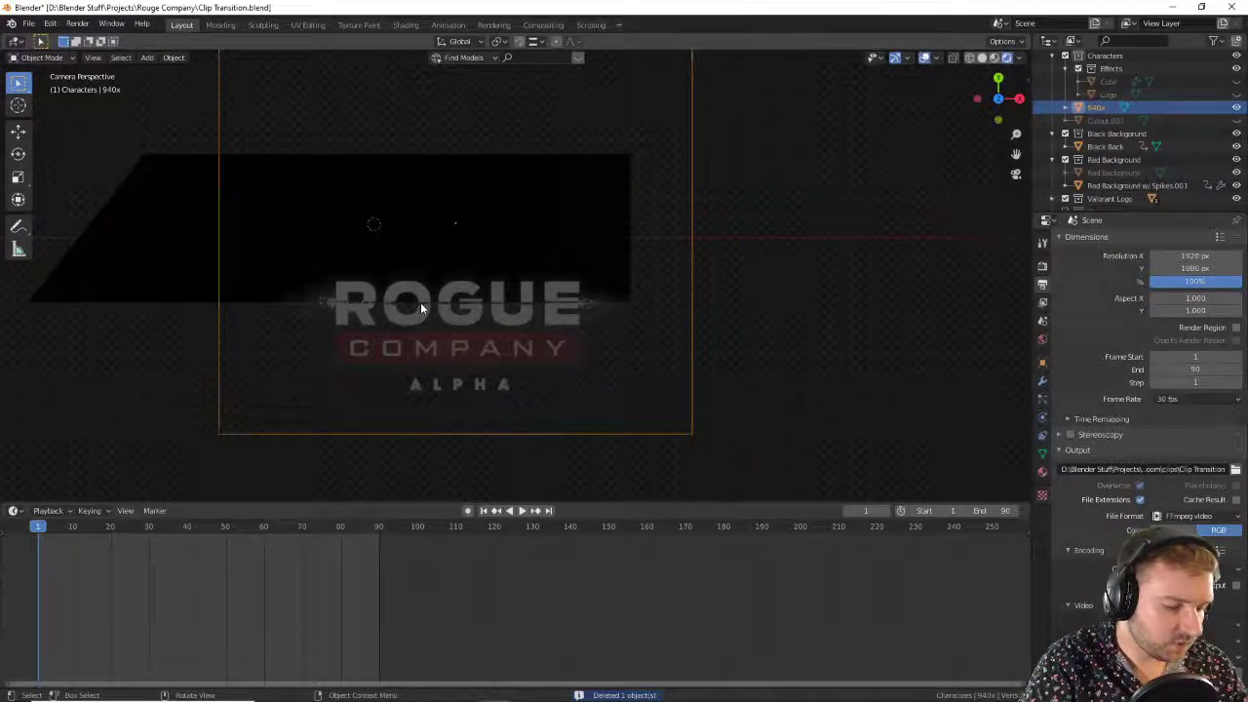
pyautogui.press('g')
pyautogui.press('y')
pyautogui.click(432, 198)
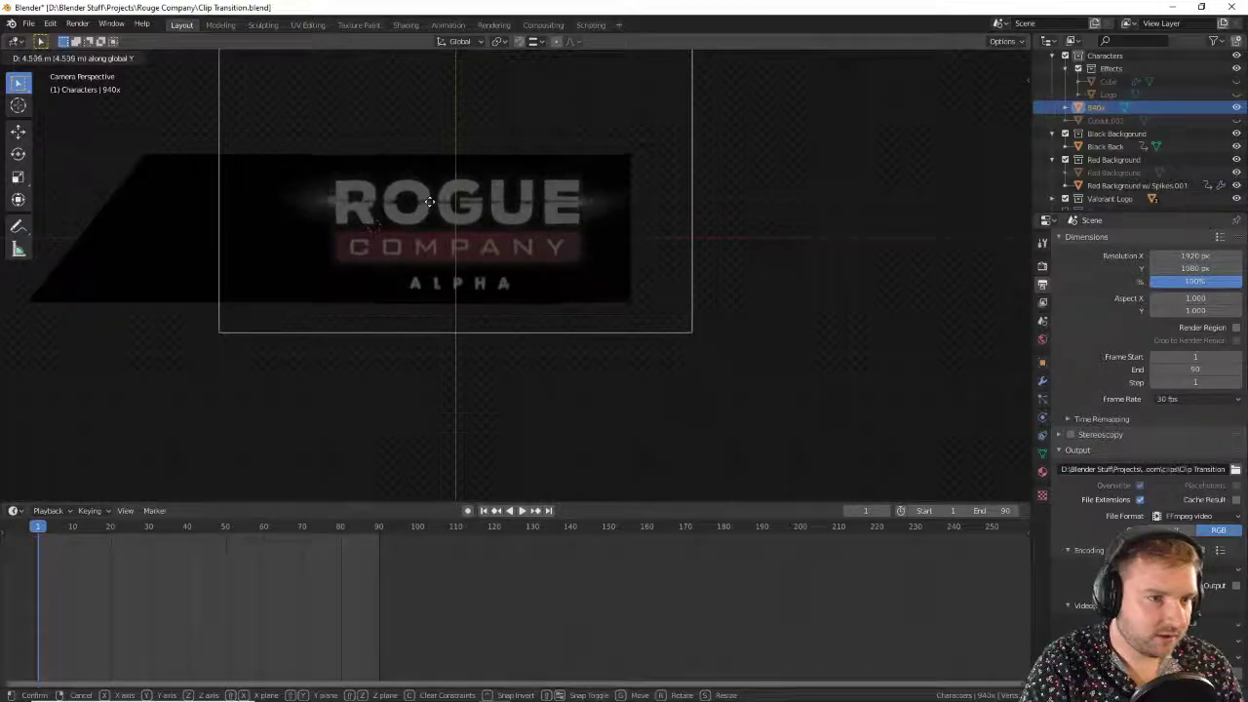
# Step: Enlarge the Rogue Company plane and shift it along global X and Y so its two-line logo sits centred on the black banner
pyautogui.press('g')
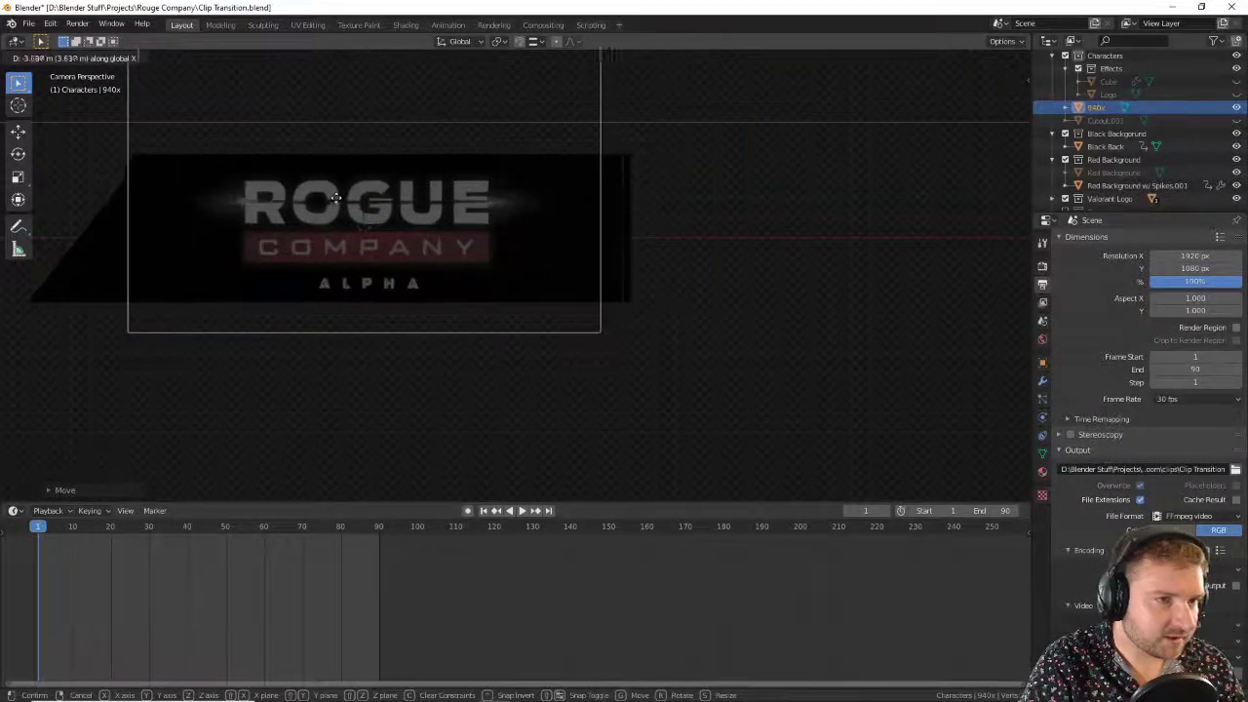
pyautogui.press('s')
pyautogui.click(398, 229)
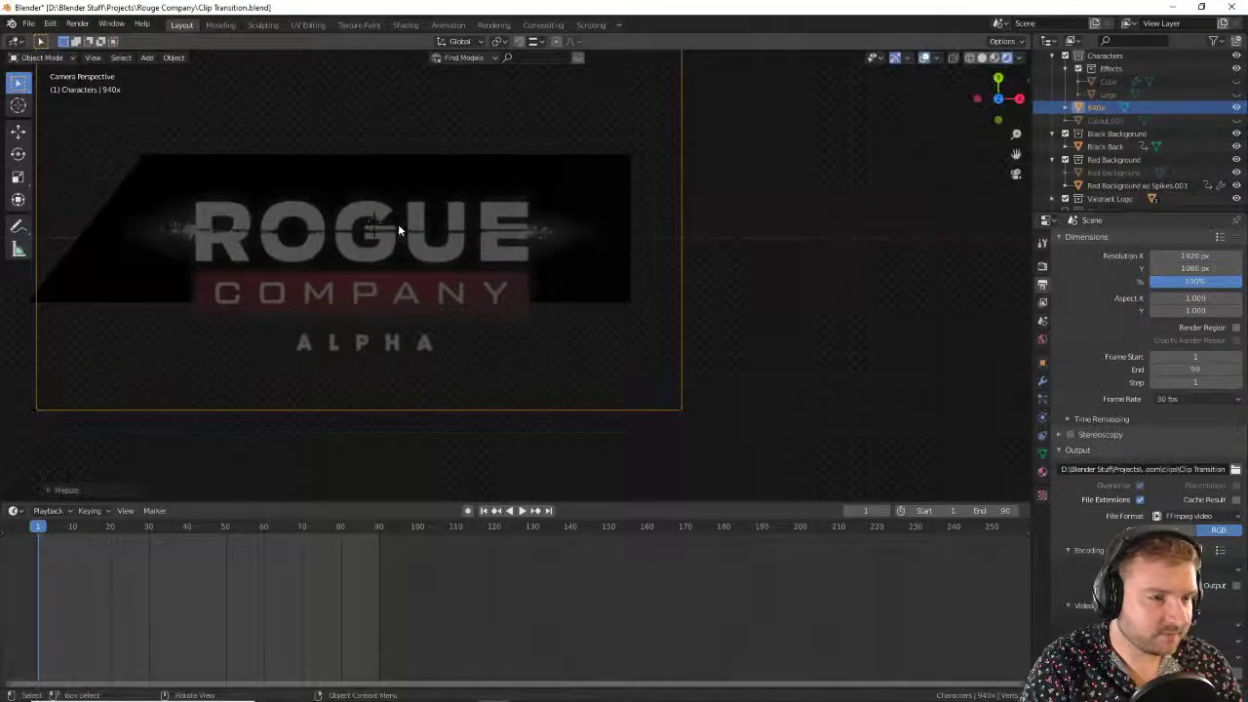
pyautogui.press('g')
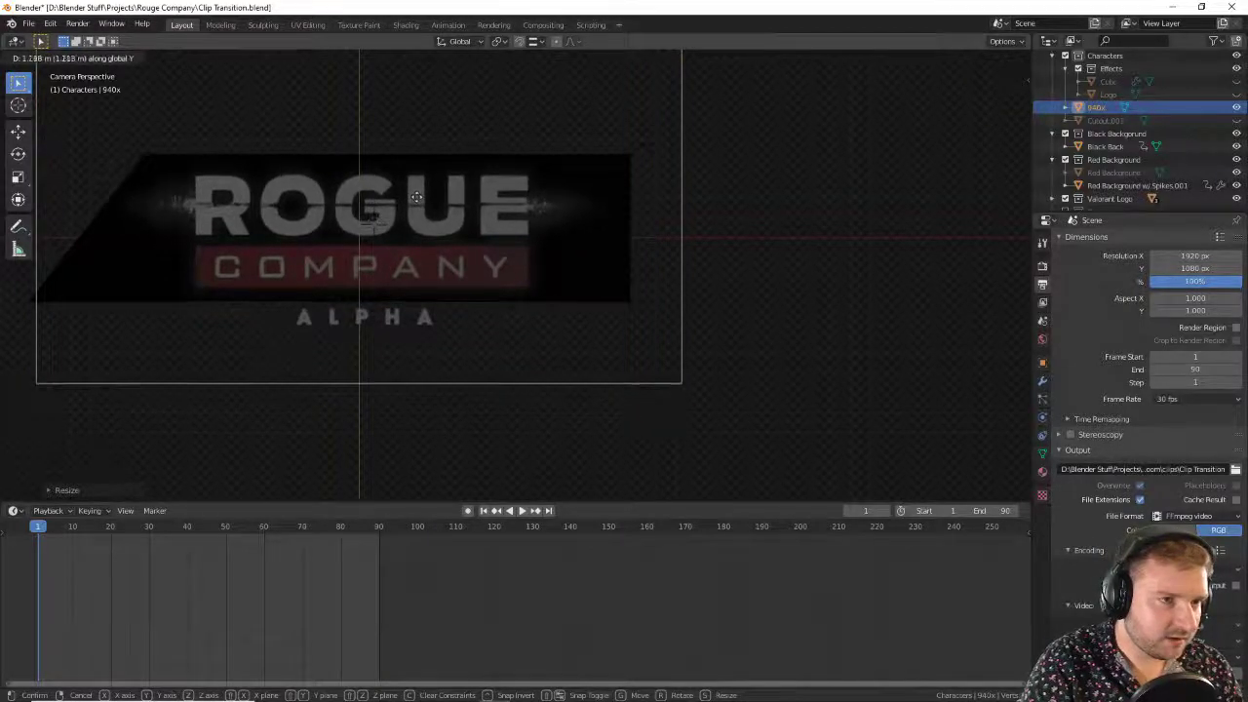
pyautogui.click(417, 201)
pyautogui.keyDown('ctrl'); pyautogui.scroll(1, 560, 315); pyautogui.keyUp('ctrl')
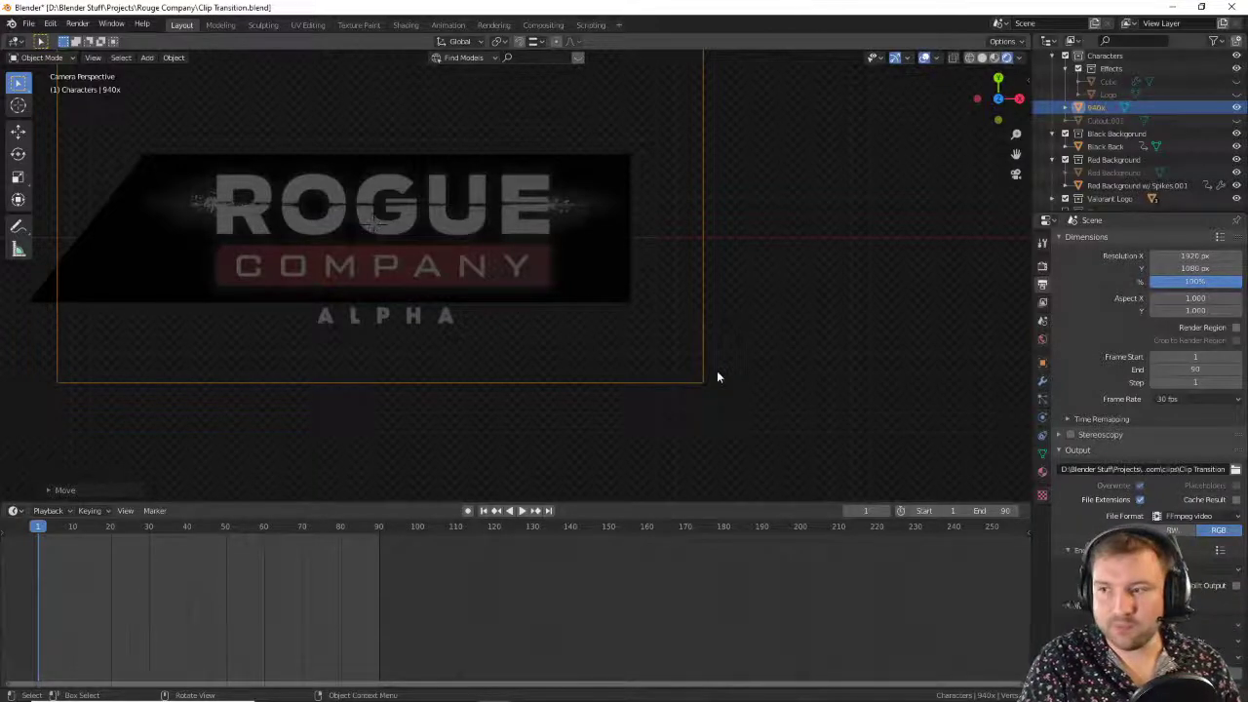
# Step: Enter Edit Mode on the Rogue Company plane and try to subdivide its mesh
pyautogui.press('Tab')
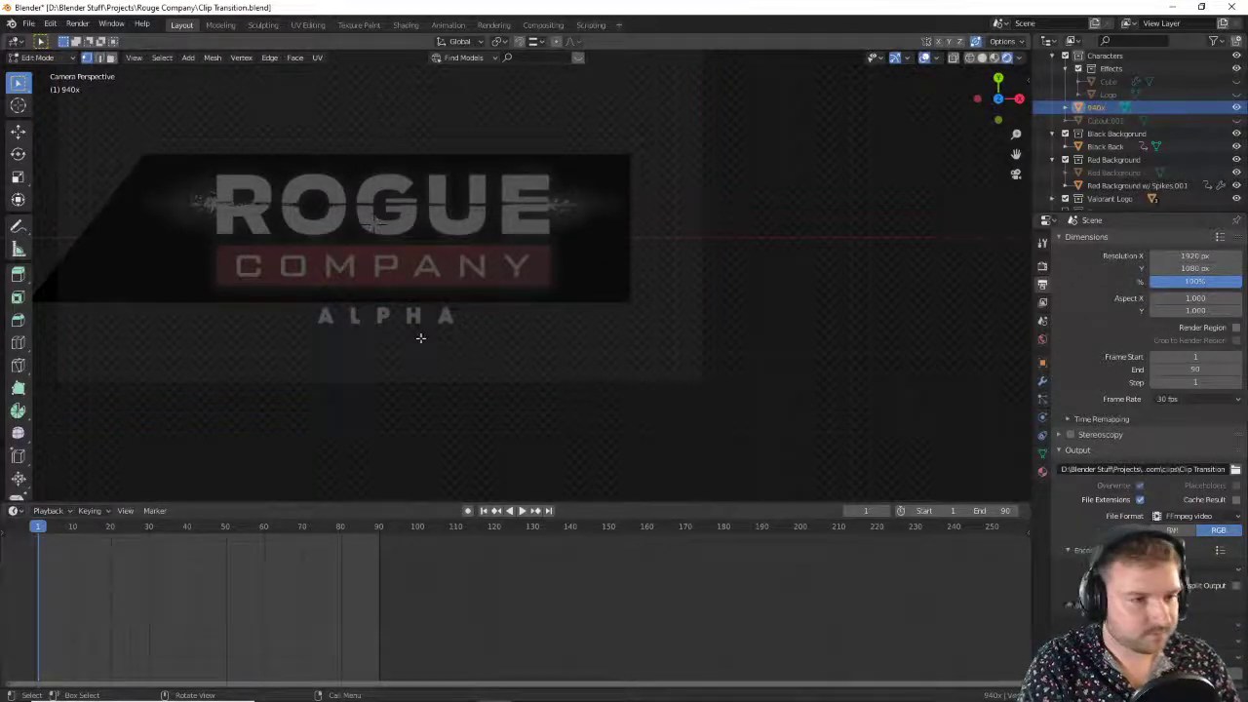
pyautogui.rightClick(420, 337)
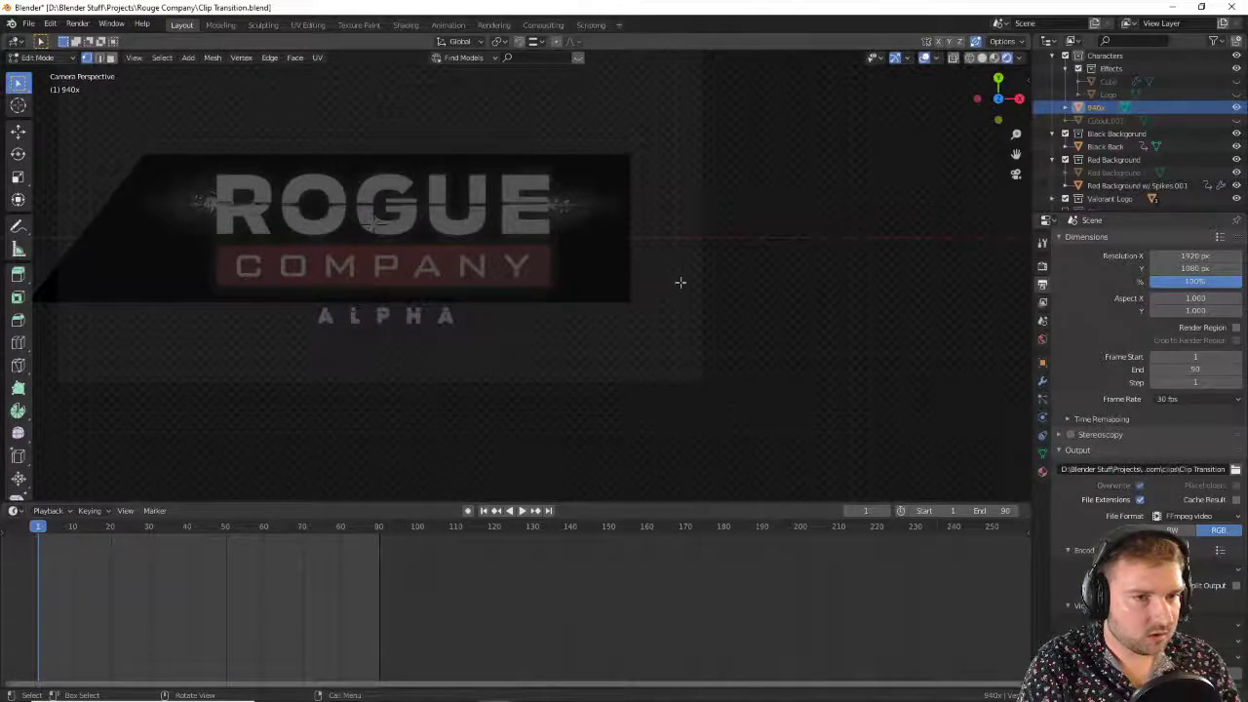
pyautogui.scroll(-4, 691, 194)
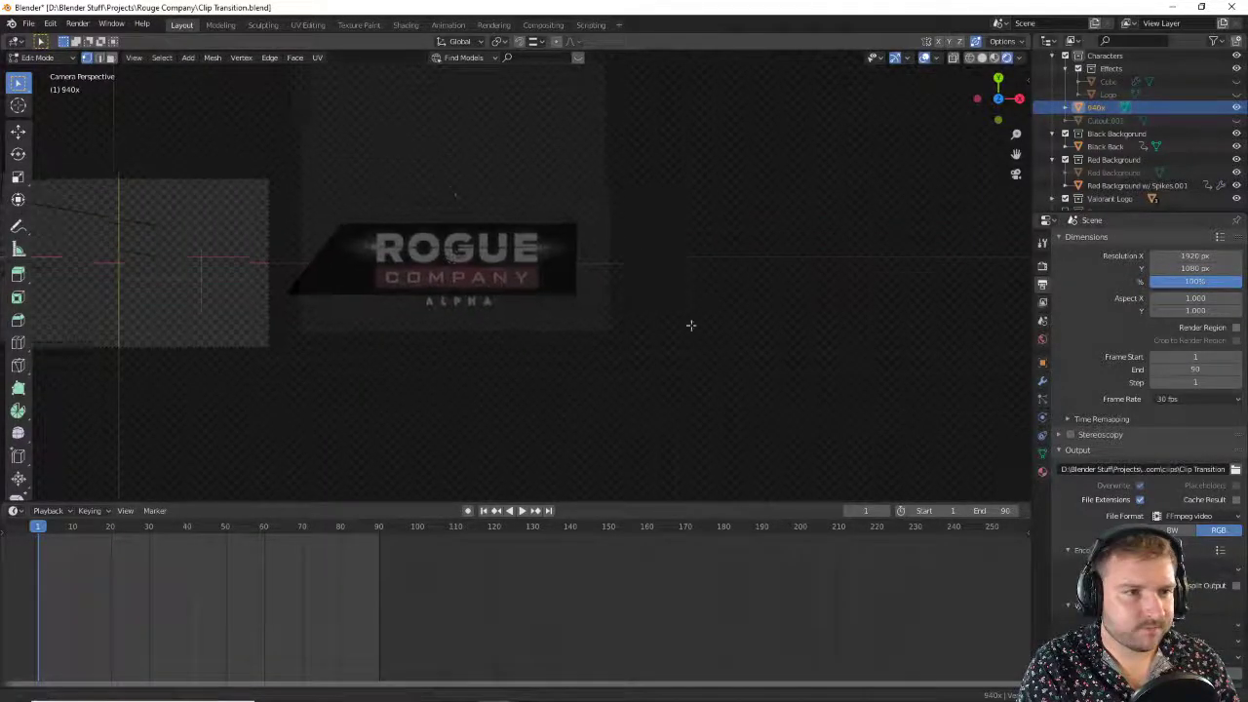
pyautogui.press('a')
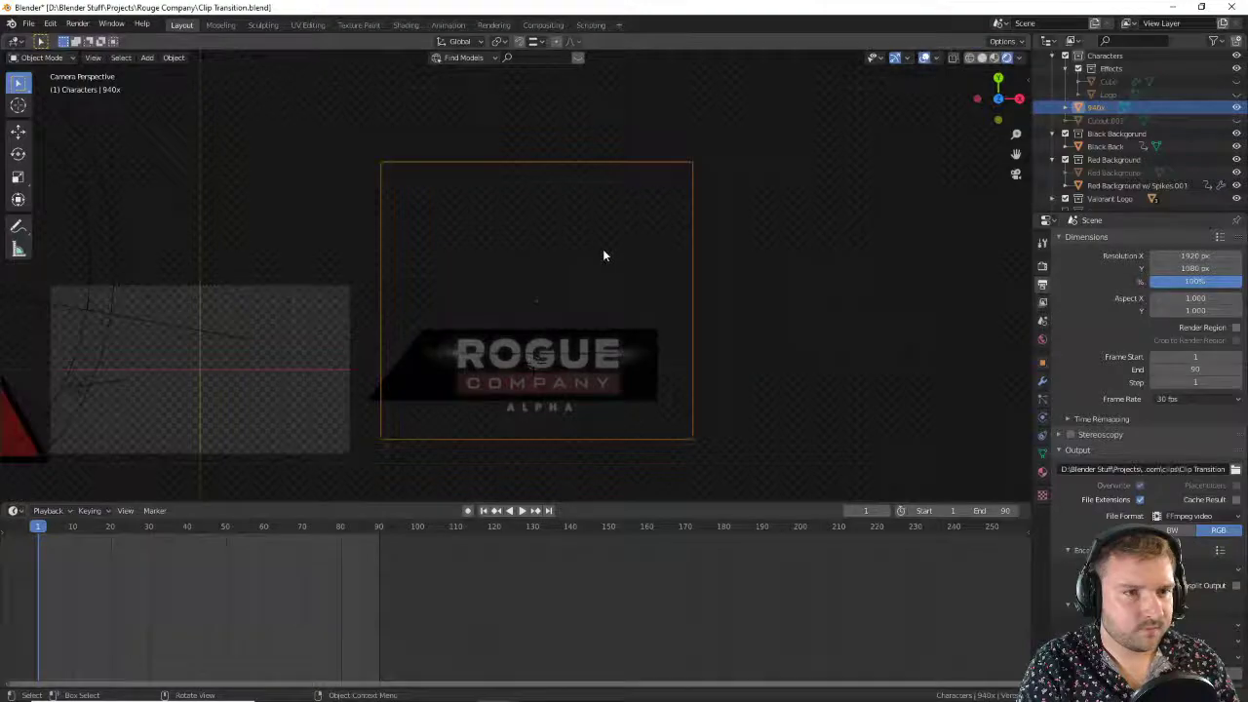
pyautogui.hotkey('alt', 'a')
pyautogui.rightClick(602, 249)
pyautogui.click(604, 274)
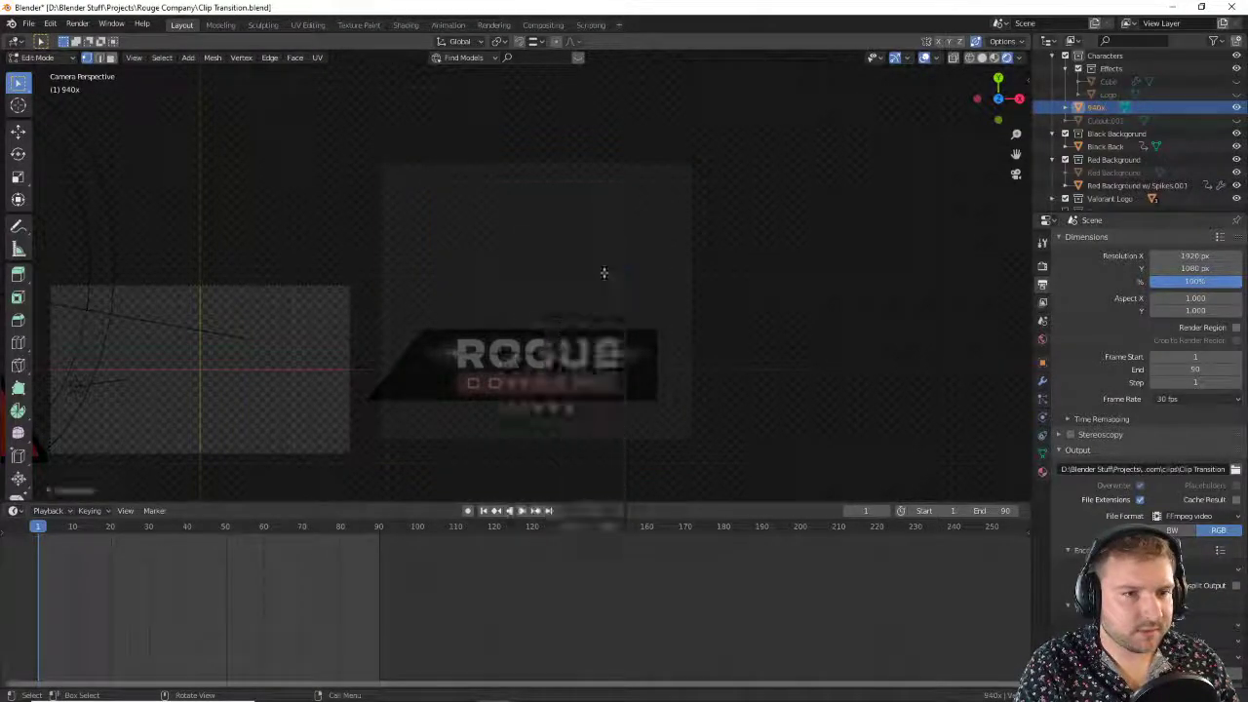
pyautogui.scroll(5, 618, 353)
pyautogui.scroll(-4, 618, 352)
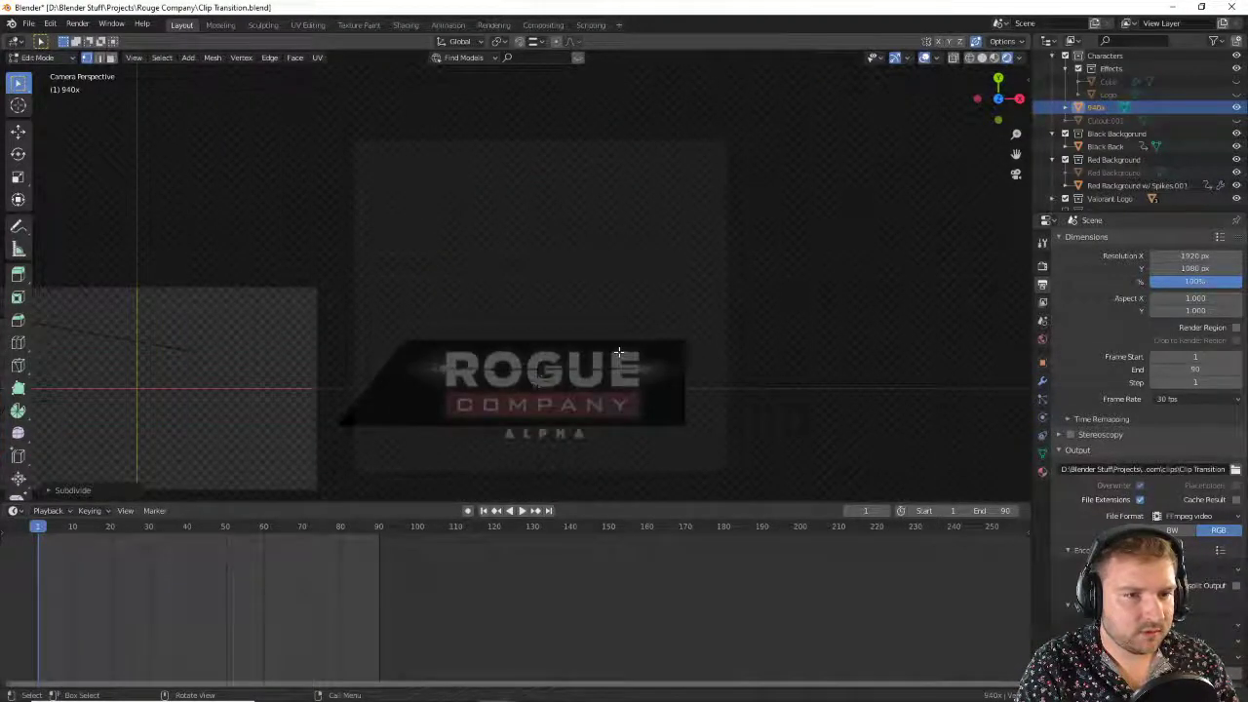
# Step: Switch to face selection, select the face covering the whole Rogue Company plane and subdivide it
pyautogui.press('2')
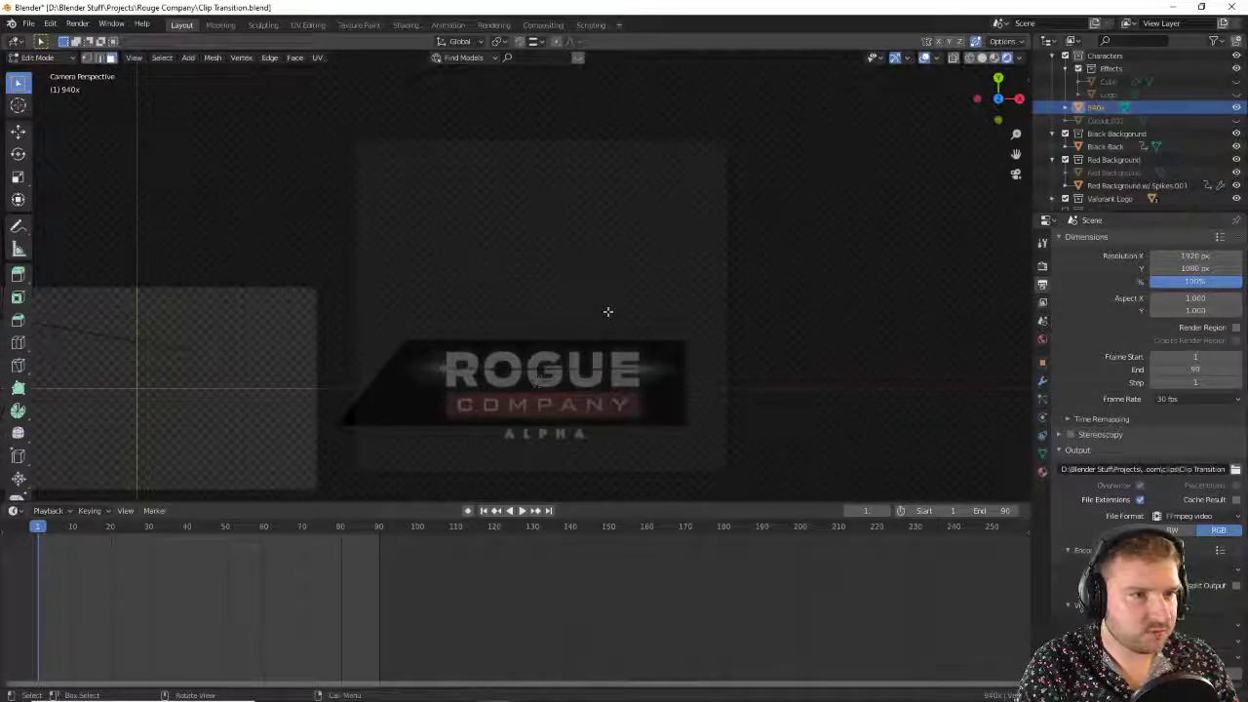
pyautogui.scroll(-3, 607, 311)
pyautogui.scroll(4, 615, 330)
pyautogui.click(636, 376)
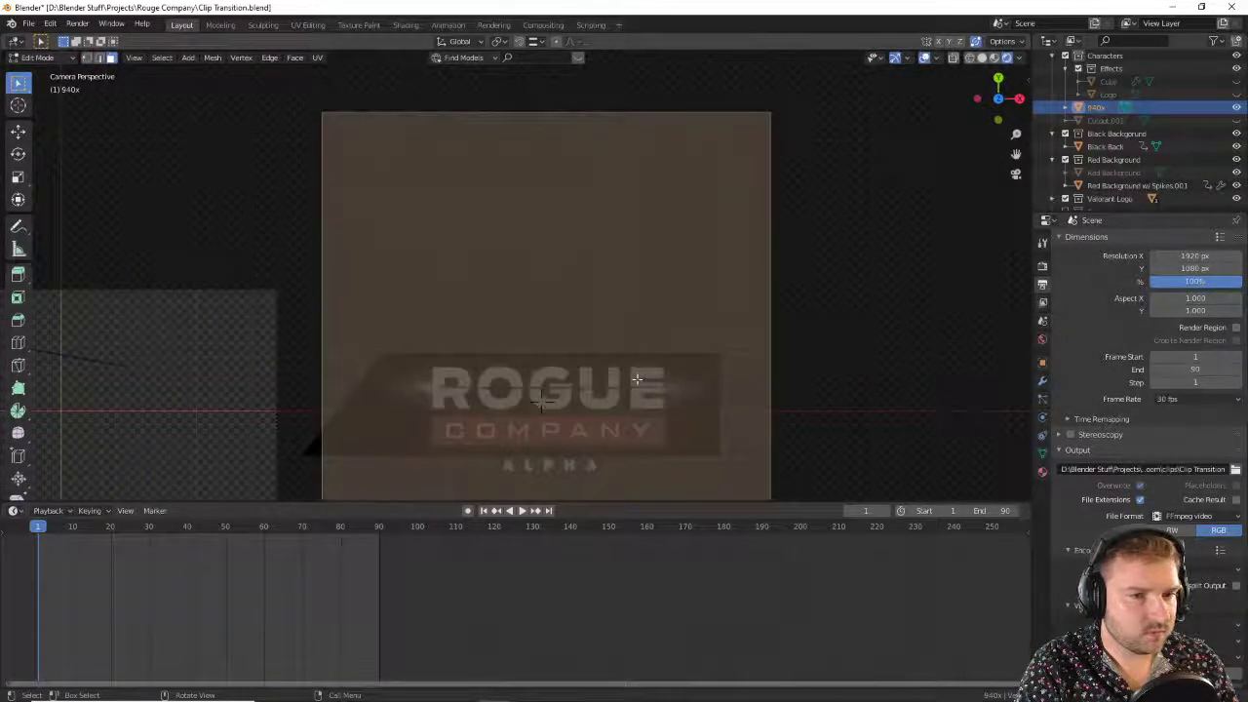
pyautogui.rightClick(636, 380)
pyautogui.click(637, 380)
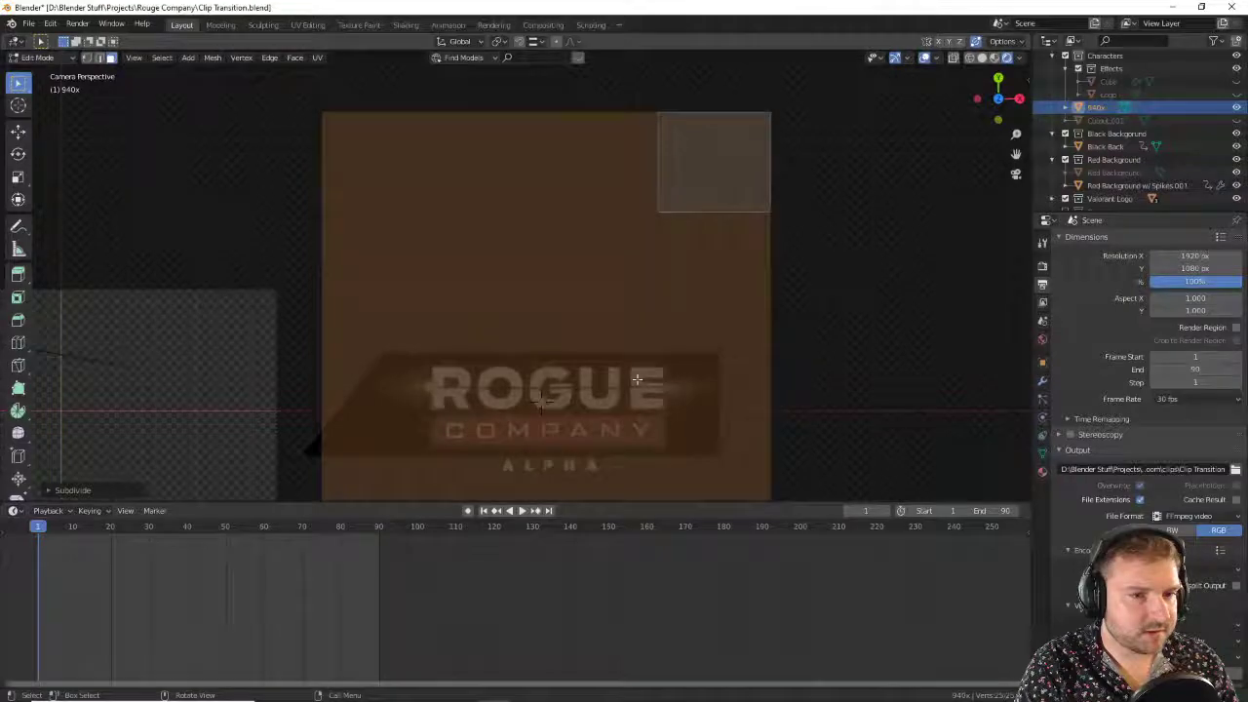
# Step: Cut across the full width of the plane with the Knife tool, between the COMPANY band and the ALPHA text
pyautogui.keyDown('shift'); pyautogui.moveTo(687, 403); pyautogui.dragTo(630, 253, button='middle'); pyautogui.keyUp('shift')
pyautogui.scroll(6, 629, 253)
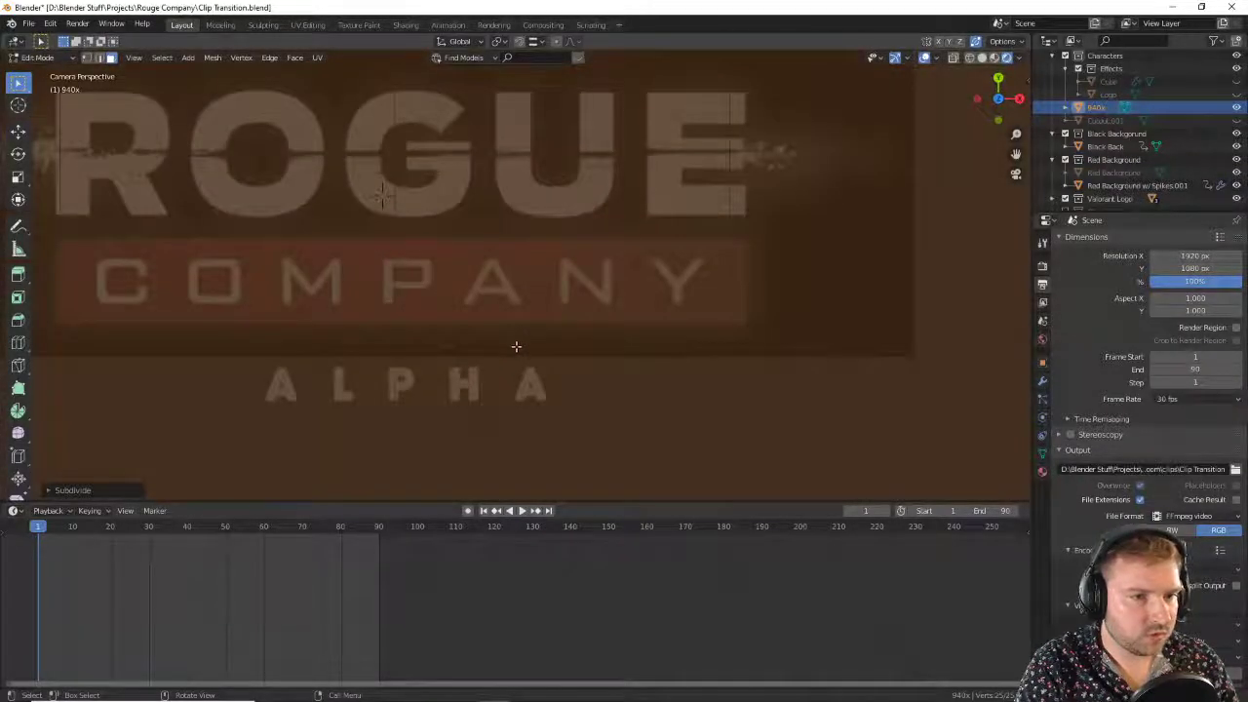
pyautogui.scroll(-2, 512, 351)
pyautogui.scroll(-2, 512, 351)
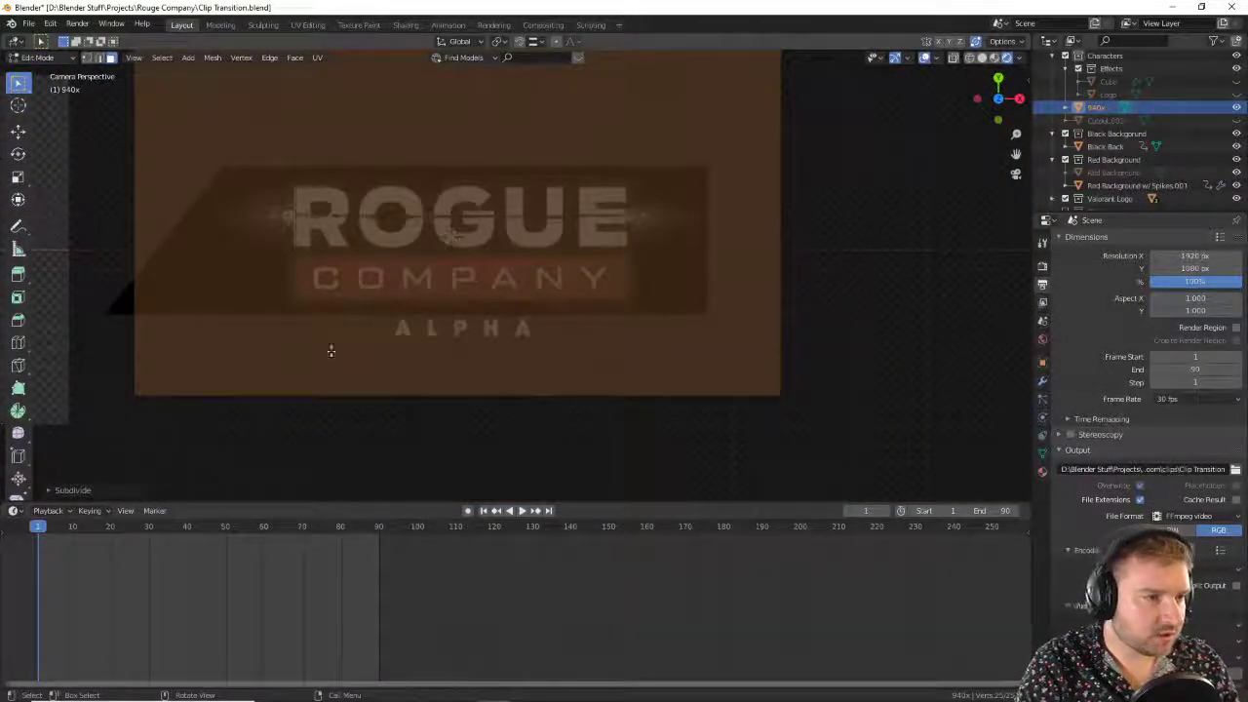
pyautogui.keyDown('shift'); pyautogui.moveTo(377, 234); pyautogui.dragTo(615, 295, button='middle'); pyautogui.keyUp('shift')
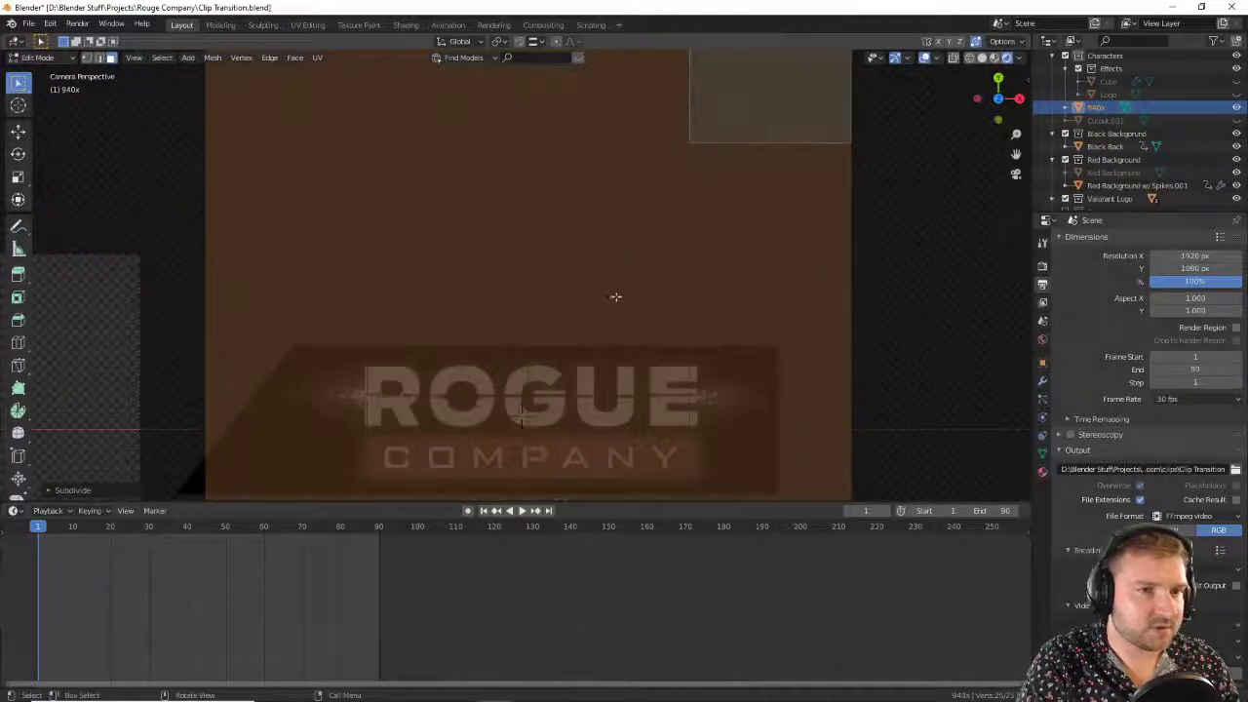
pyautogui.scroll(-2, 587, 228)
pyautogui.scroll(3, 588, 228)
pyautogui.keyDown('shift'); pyautogui.moveTo(587, 228); pyautogui.dragTo(399, 271, button='middle'); pyautogui.keyUp('shift')
pyautogui.scroll(-1, 399, 271)
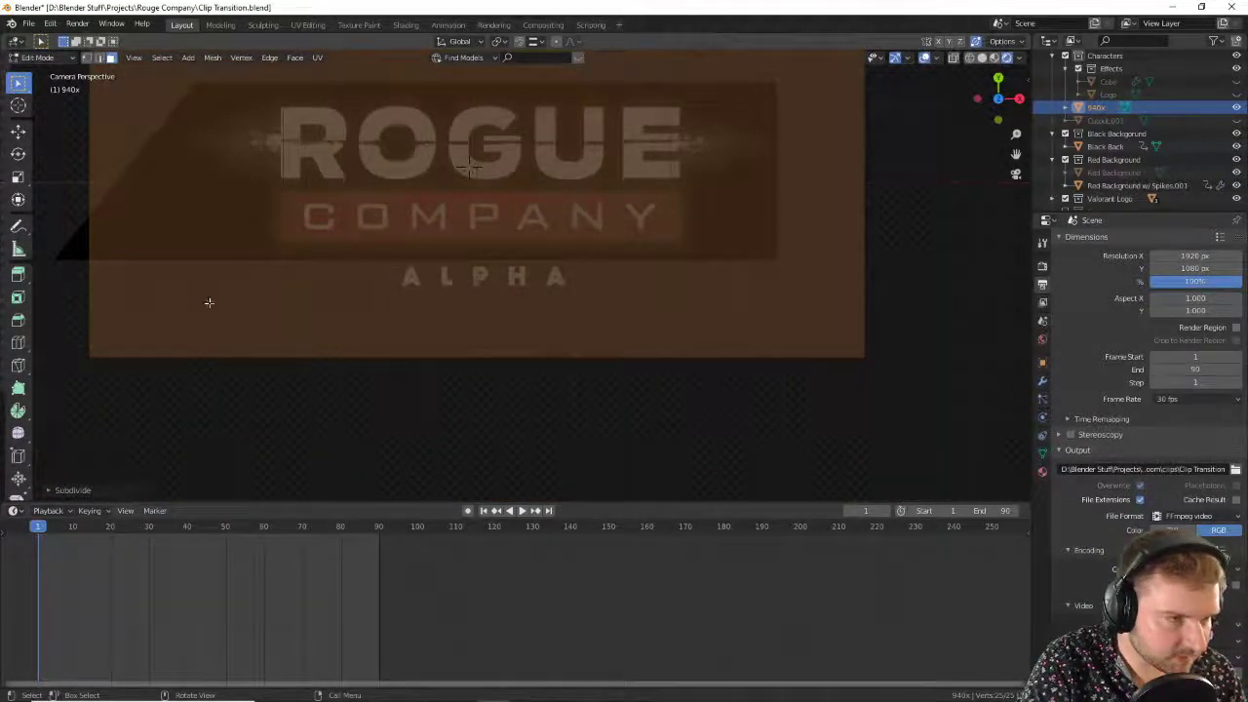
pyautogui.press('k')
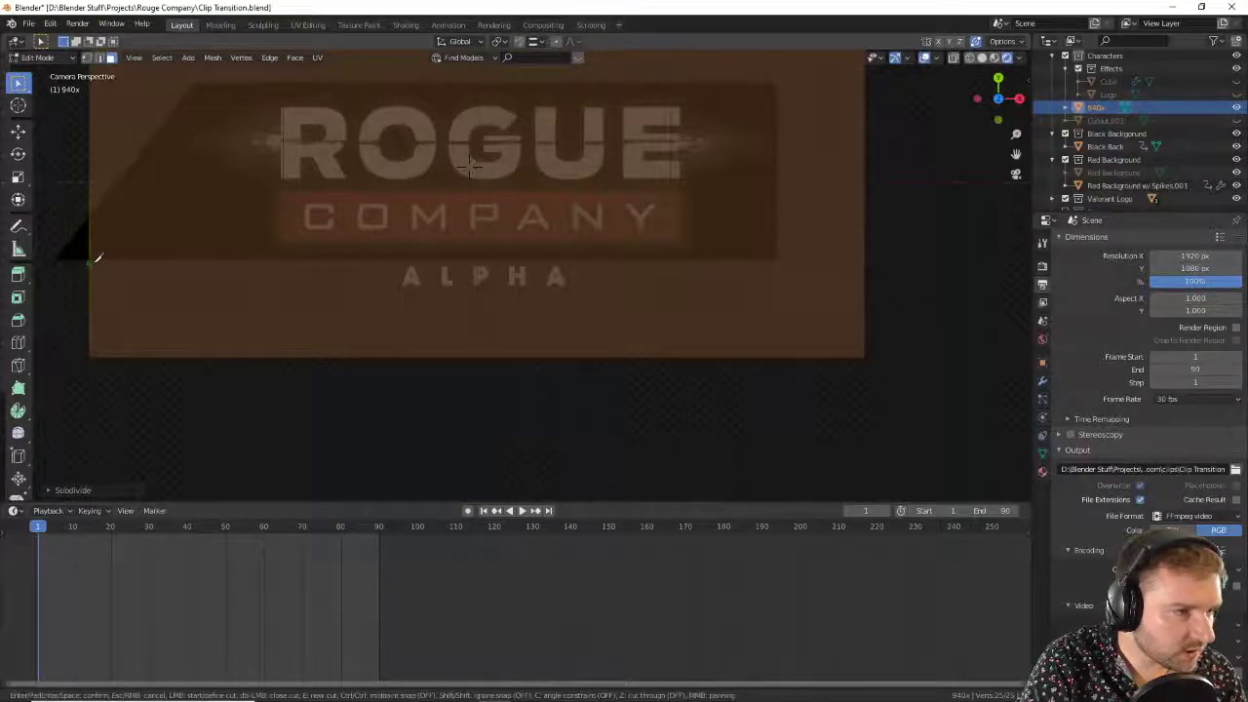
pyautogui.click(92, 261)
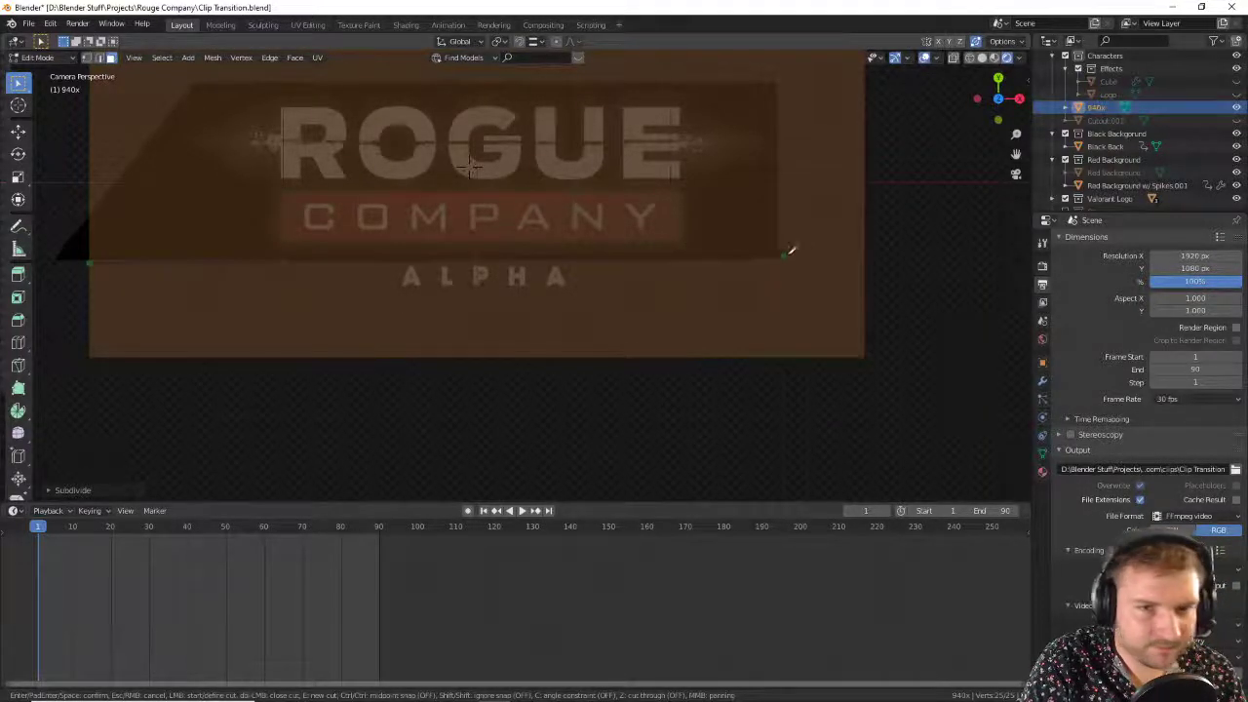
pyautogui.click(864, 258)
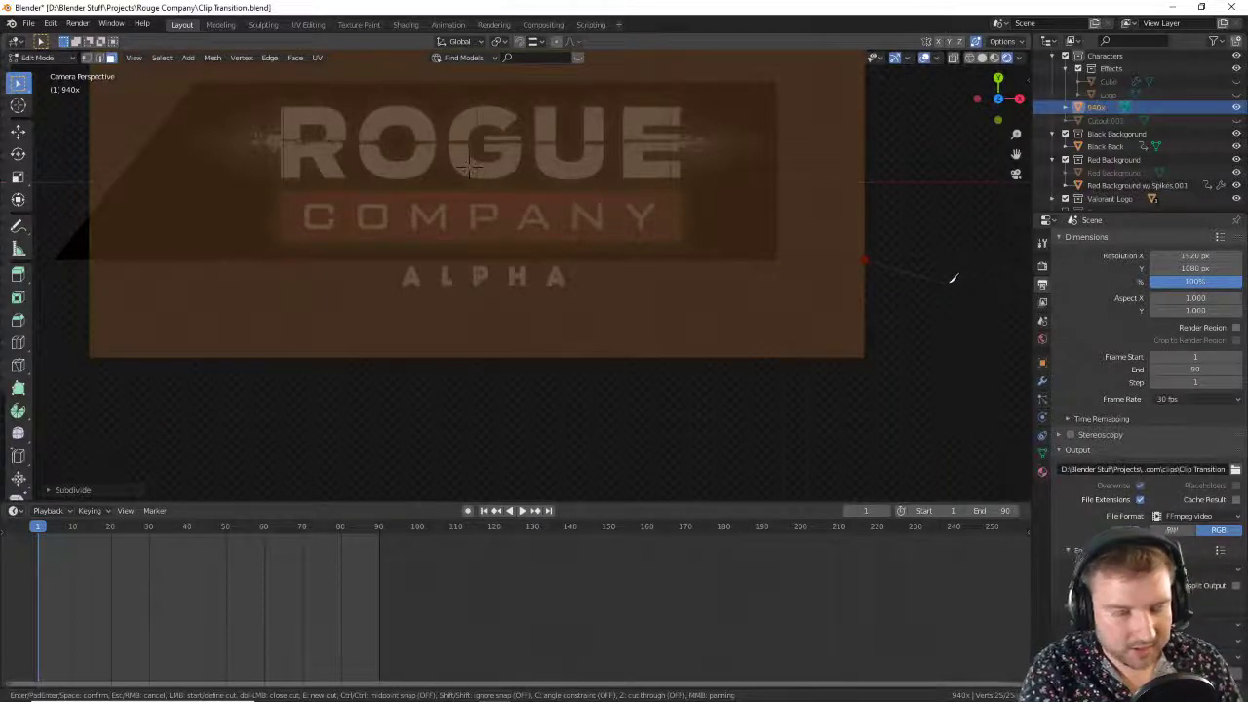
pyautogui.press('Return')
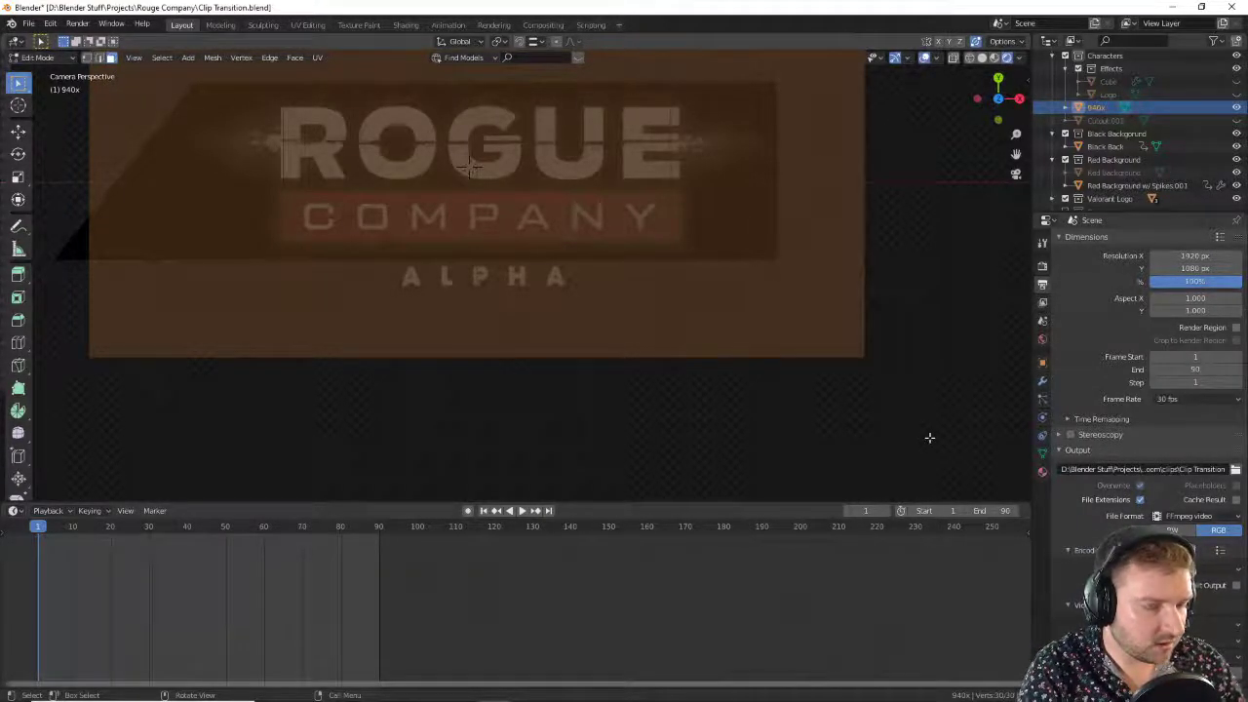
# Step: Delete the faces below the knife cut that carry the ALPHA text and return to Object Mode
pyautogui.moveTo(958, 407); pyautogui.dragTo(55, 255)
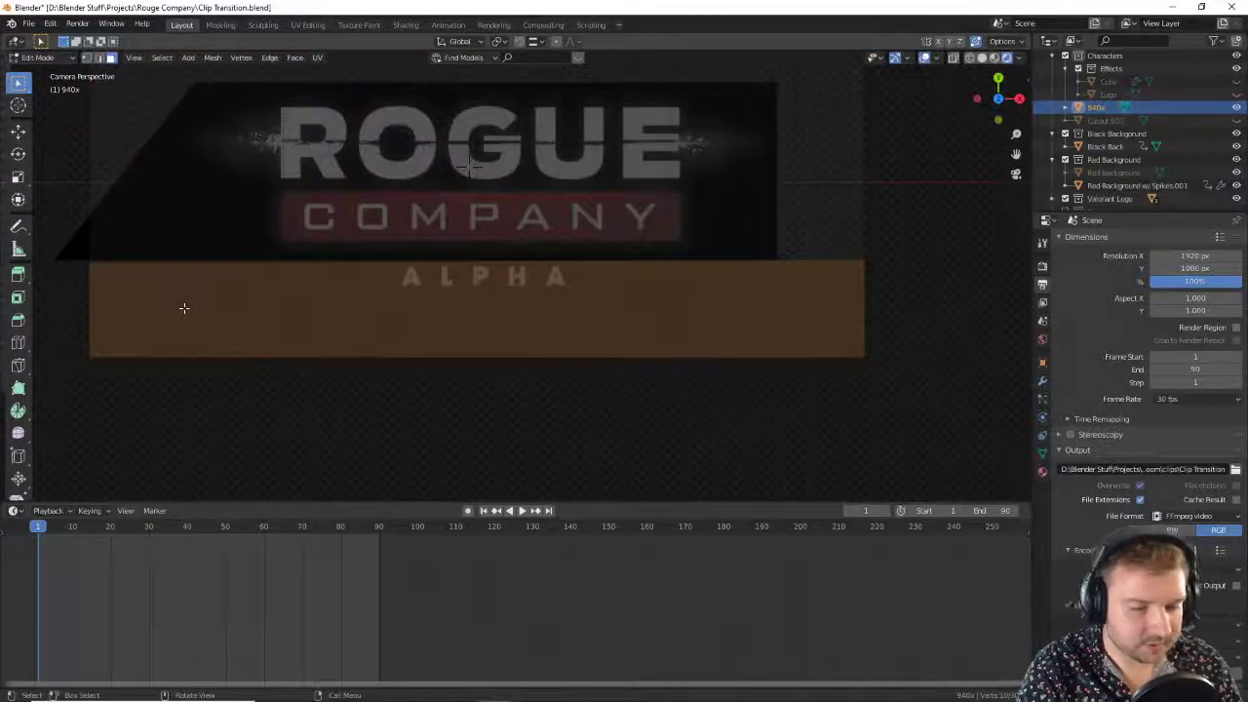
pyautogui.press('x')
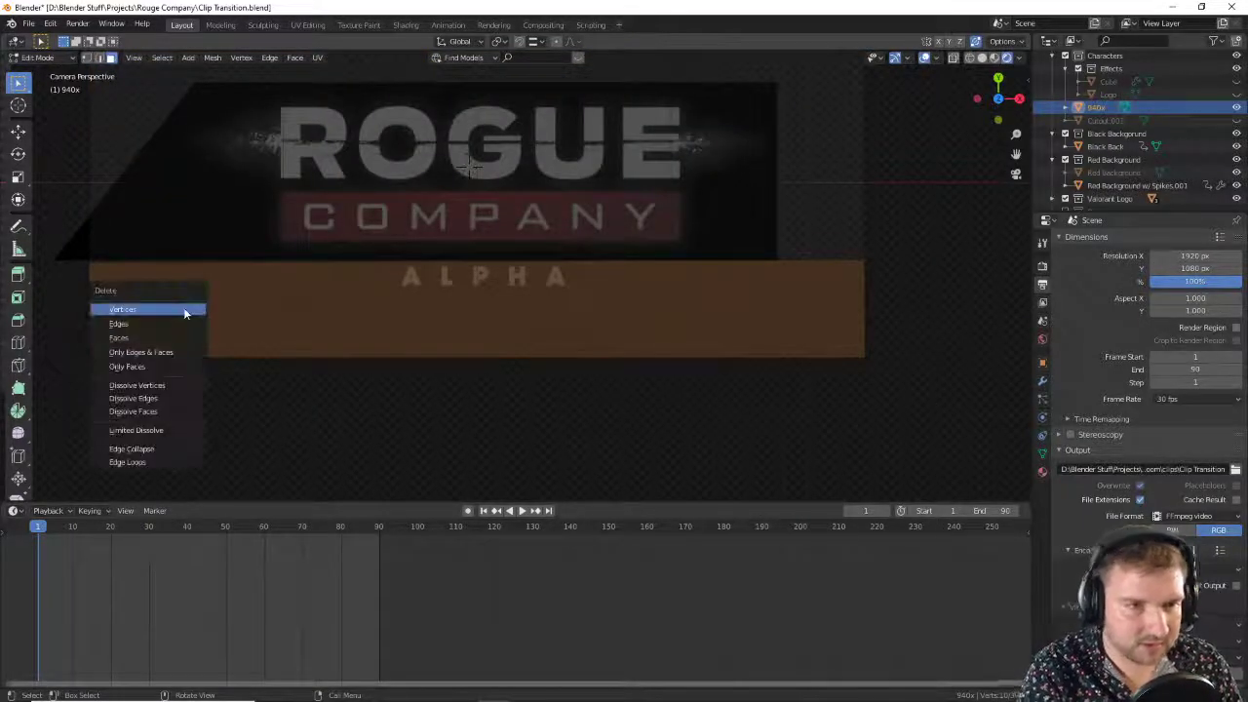
pyautogui.click(118, 338)
pyautogui.scroll(-4, 414, 389)
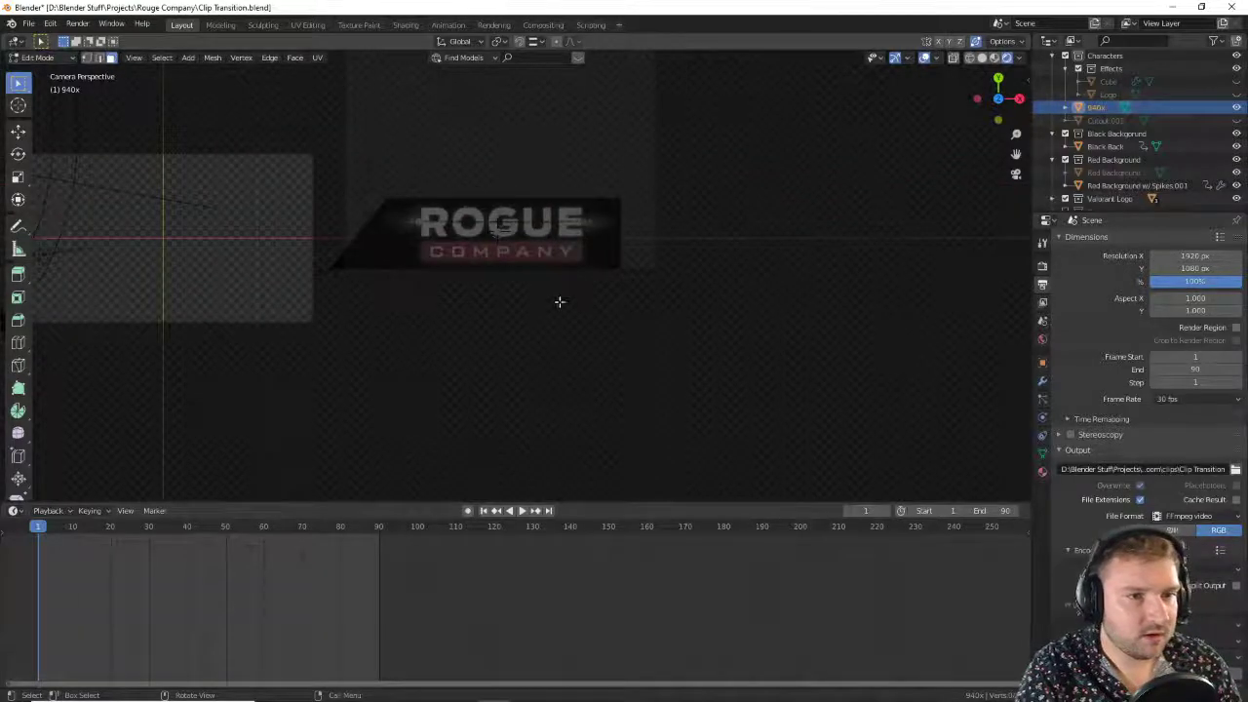
pyautogui.press('Tab')
# Step: Switch the timeline area to the Shader Editor and enlarge it to show the 940x material's nodes
pyautogui.scroll(3, 555, 243)
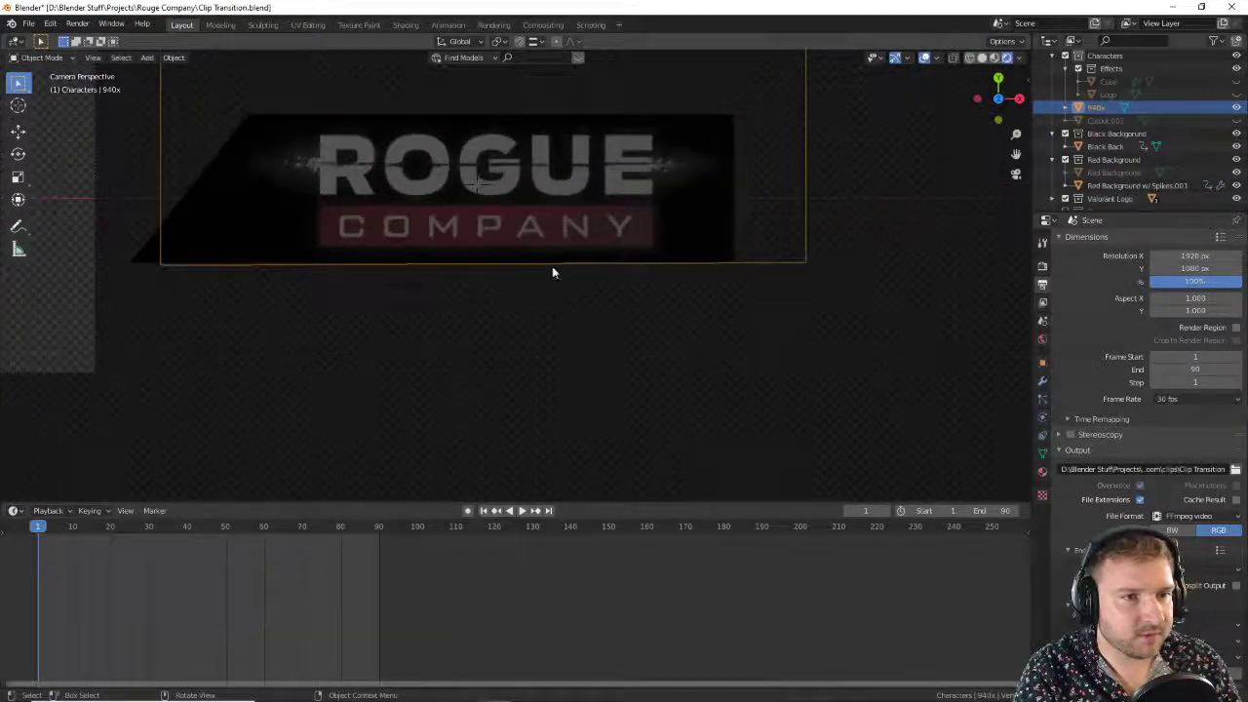
pyautogui.keyDown('shift'); pyautogui.moveTo(552, 270); pyautogui.dragTo(585, 310, button='middle'); pyautogui.keyUp('shift')
pyautogui.scroll(3, 554, 232)
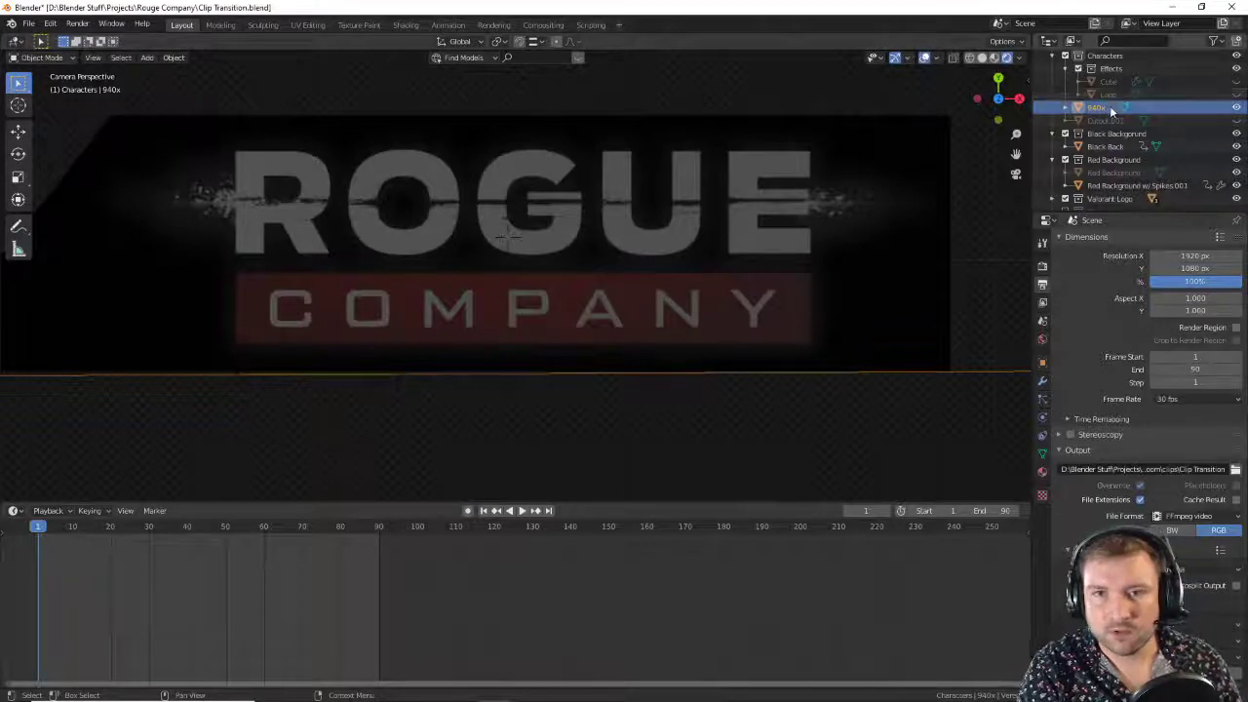
pyautogui.scroll(3, 718, 435)
pyautogui.scroll(-8, 712, 440)
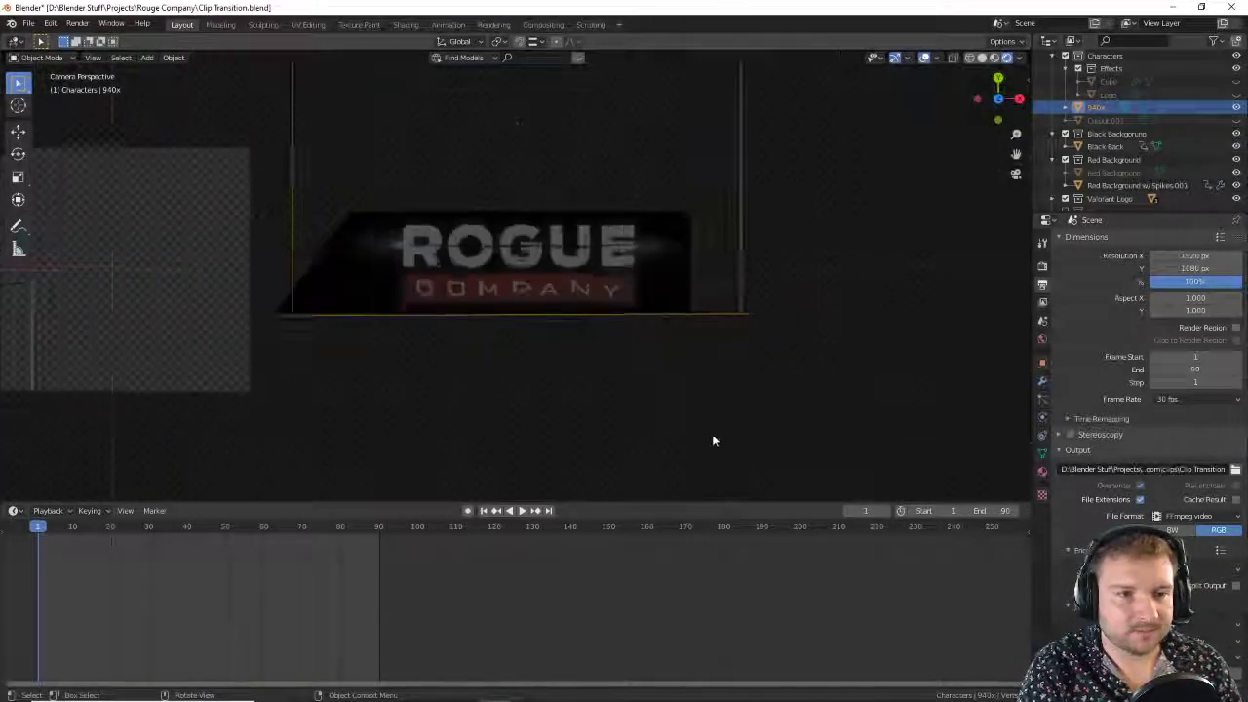
pyautogui.moveTo(713, 441); pyautogui.dragTo(564, 355, button='middle')
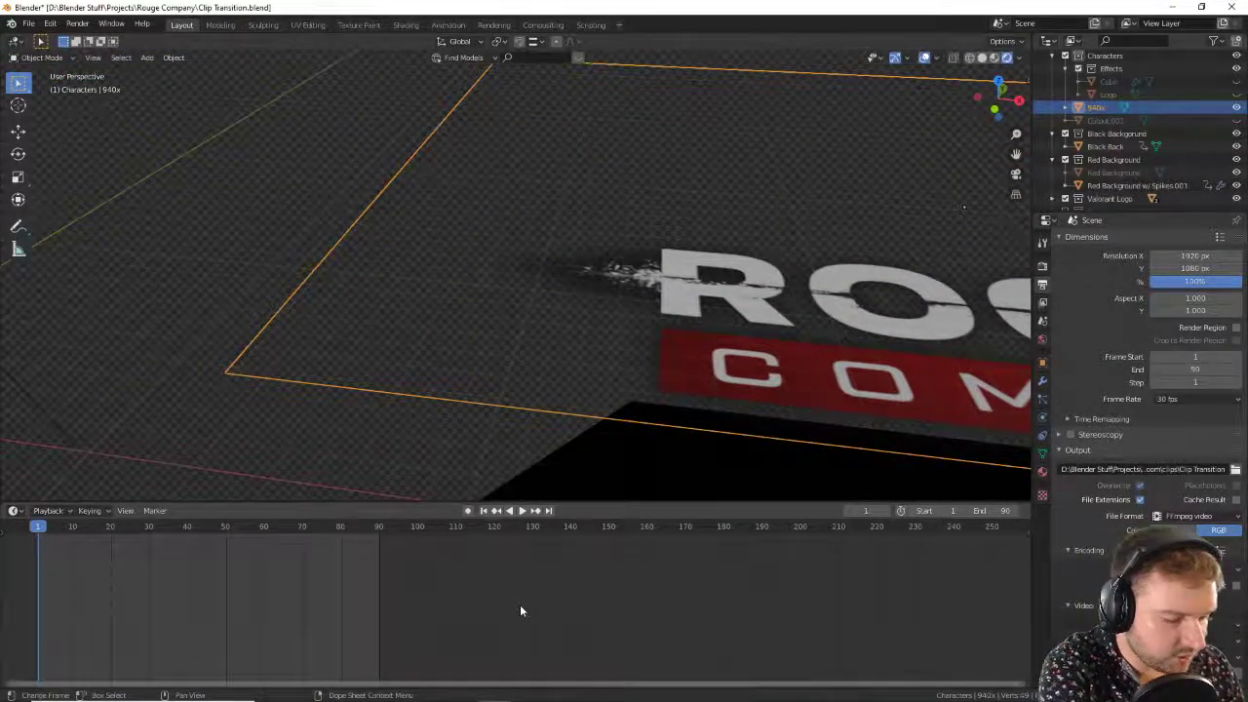
pyautogui.hotkey('shift', 'F3')
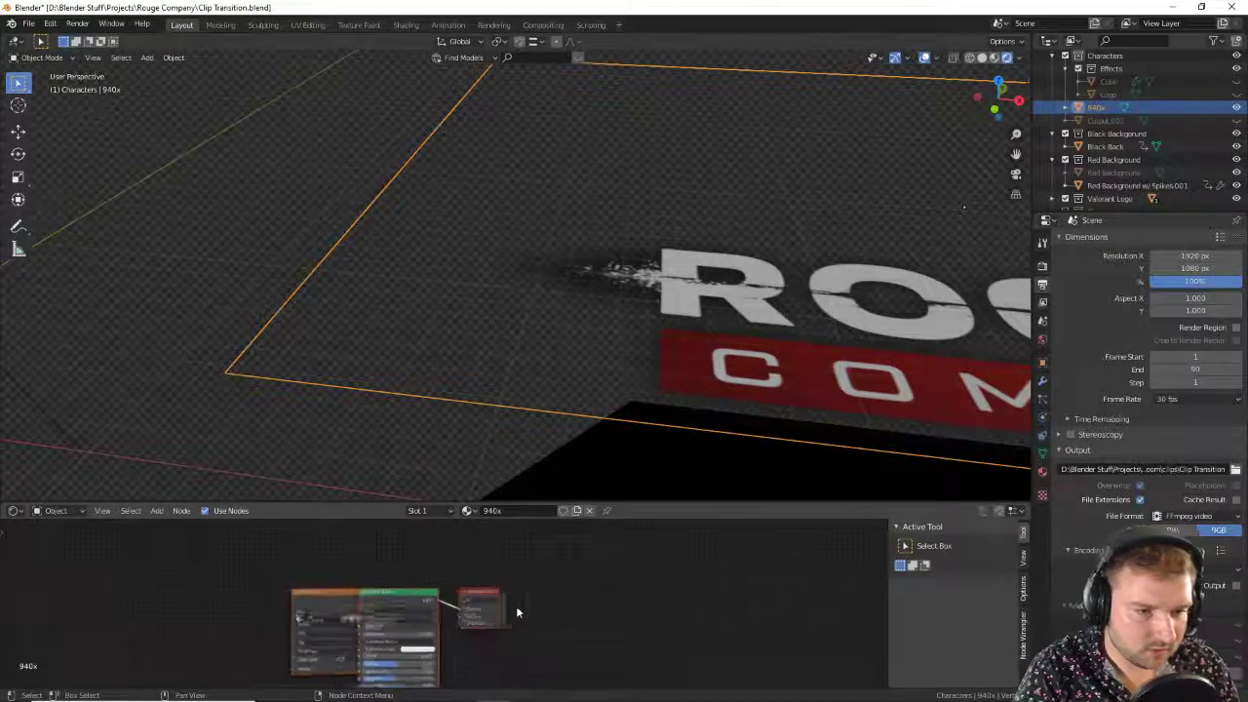
pyautogui.scroll(2, 516, 612)
pyautogui.moveTo(516, 613); pyautogui.dragTo(669, 607, button='middle')
pyautogui.scroll(1, 668, 595)
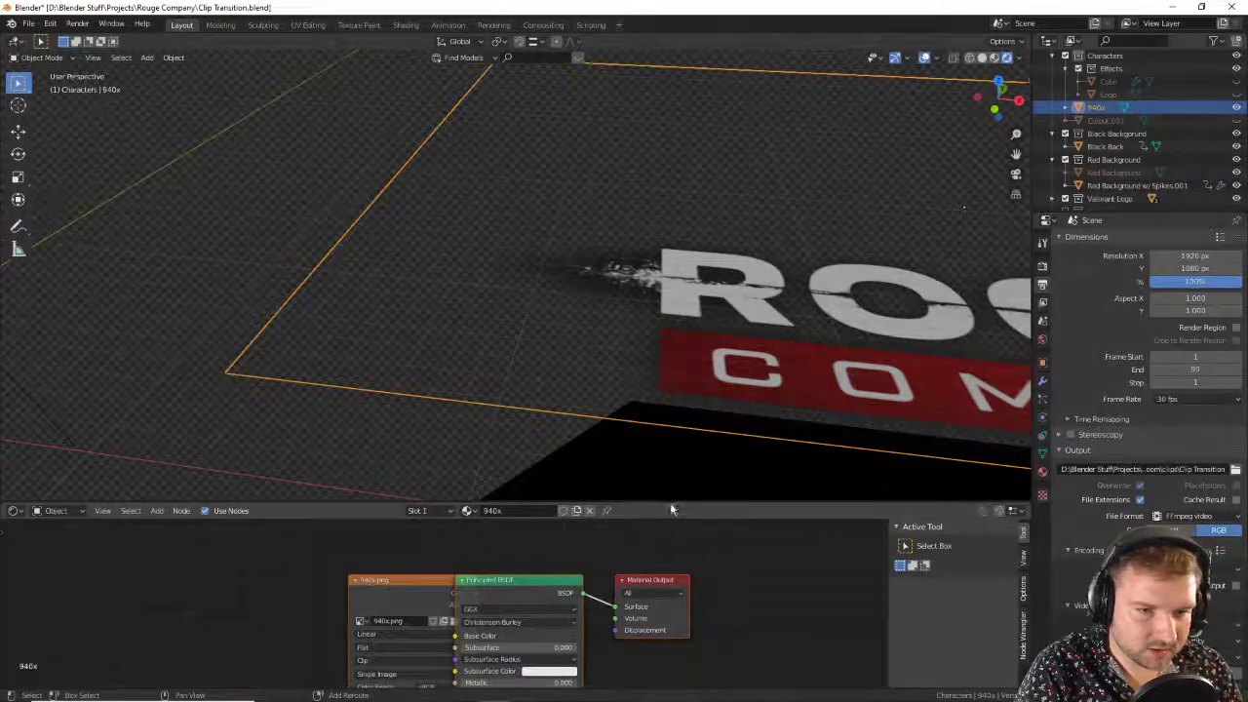
pyautogui.moveTo(670, 505); pyautogui.dragTo(585, 186)
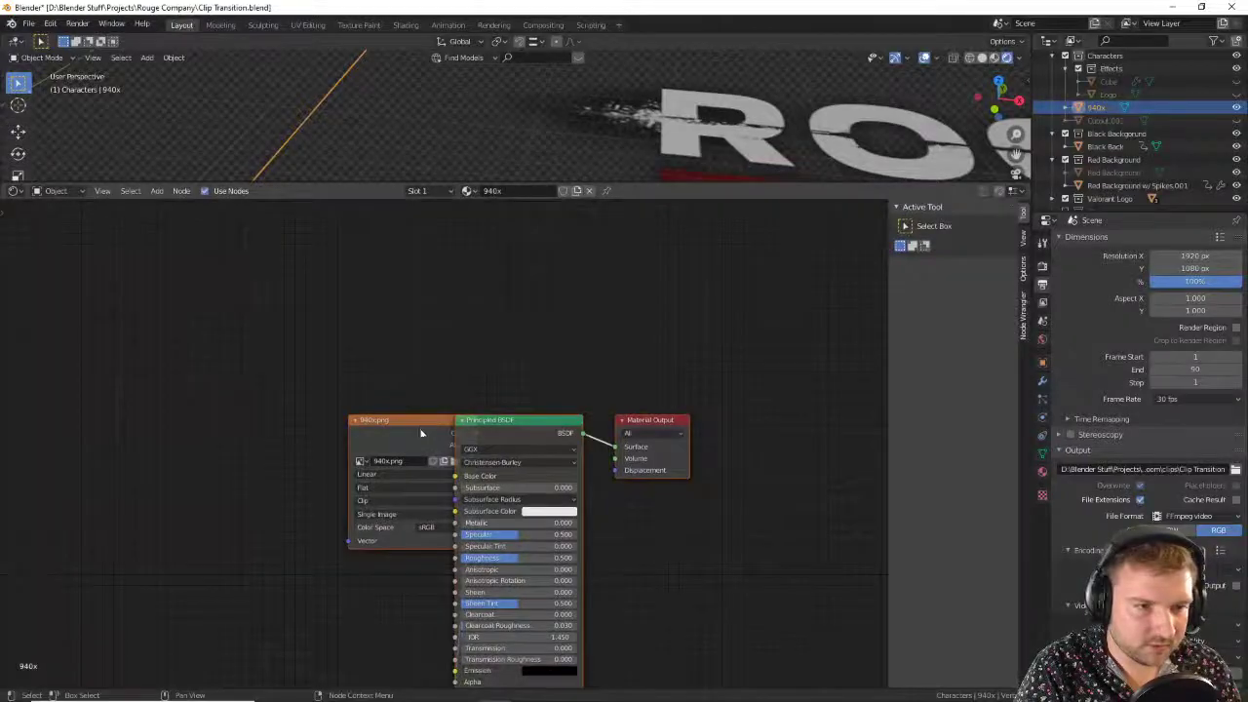
# Step: Move the 940x.png image texture node well clear of the Principled BSDF node it overlaps
pyautogui.moveTo(421, 432); pyautogui.dragTo(345, 331, button='middle')
pyautogui.moveTo(526, 409); pyautogui.dragTo(749, 451, button='middle')
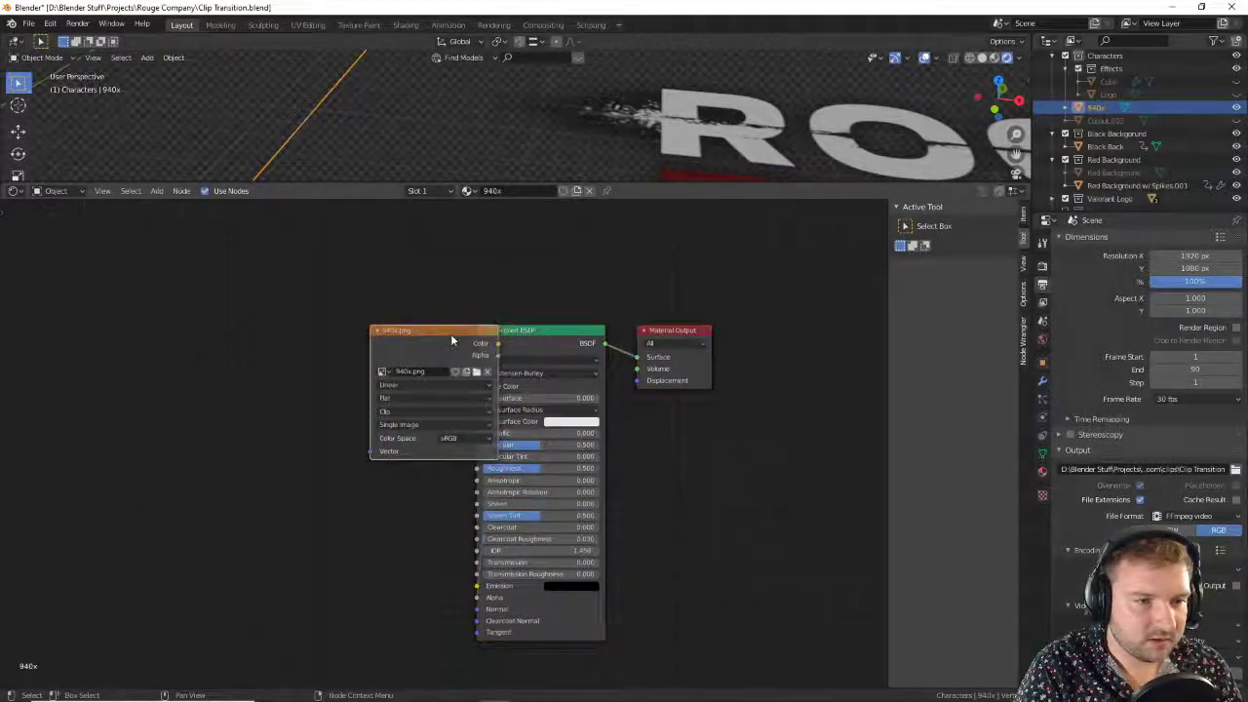
pyautogui.moveTo(451, 334); pyautogui.dragTo(169, 278)
# Step: On the Principled BSDF of the 940x material, set Roughness to 1 and reset Specular and Sheen Tint to 0
pyautogui.click(541, 468)
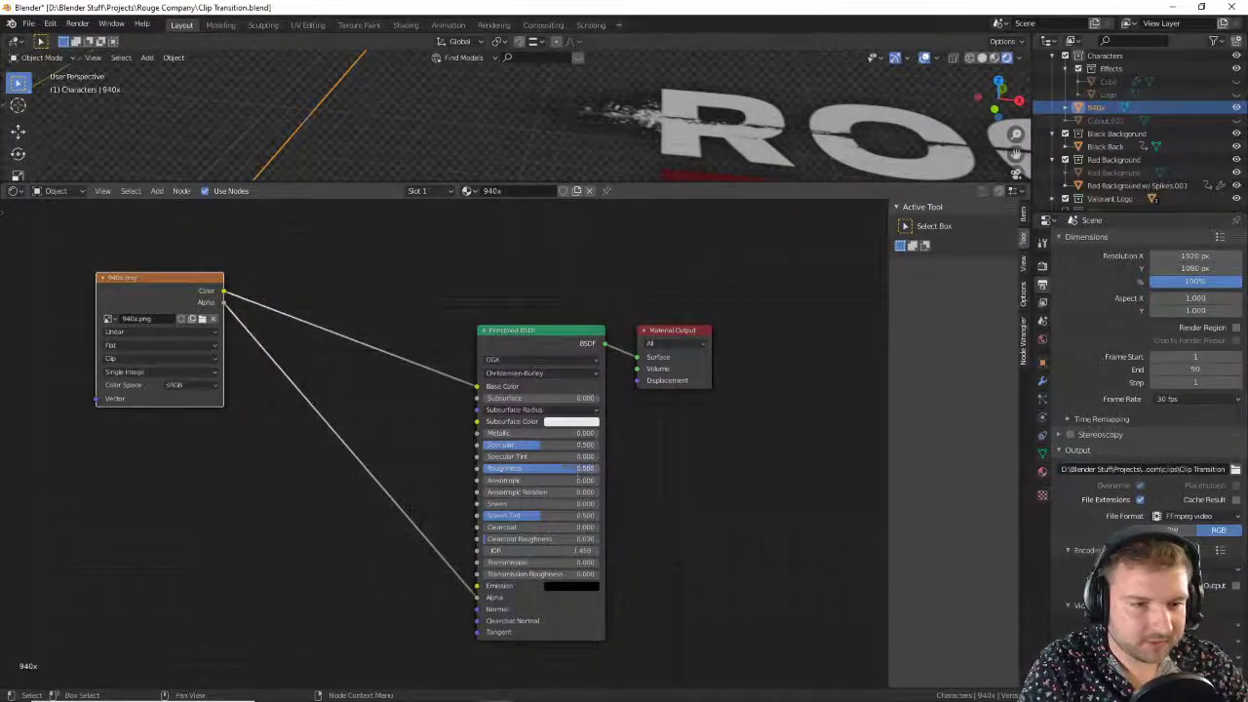
pyautogui.write('1')
pyautogui.press('Return')
pyautogui.press('BackSpace')
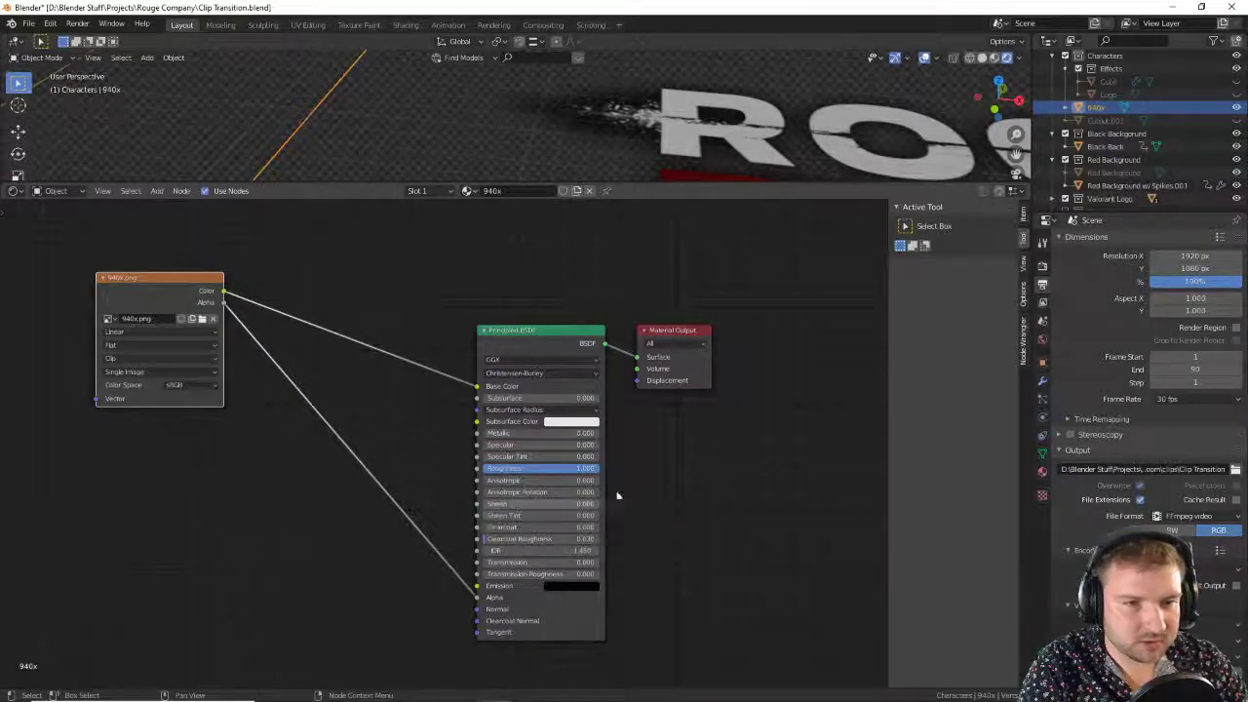
pyautogui.press('BackSpace')
# Step: View the scene through the camera and enlarge the 3D viewport at the expense of the Shader Editor
pyautogui.moveTo(670, 156)
pyautogui.mouseDown(button='middle')
pyautogui.moveTo(682, 146)
pyautogui.moveTo(672, 153)
pyautogui.mouseUp(button='middle')
pyautogui.press('KP_0')
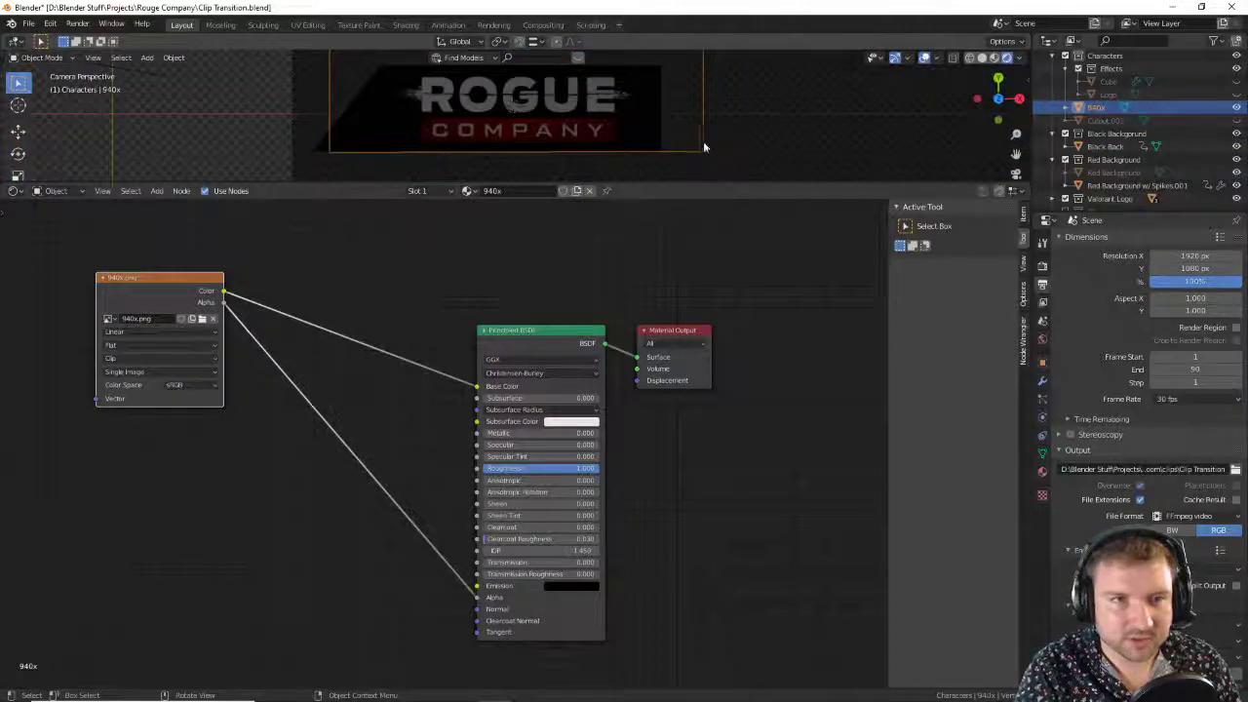
pyautogui.scroll(-4, 635, 142)
pyautogui.scroll(3, 585, 141)
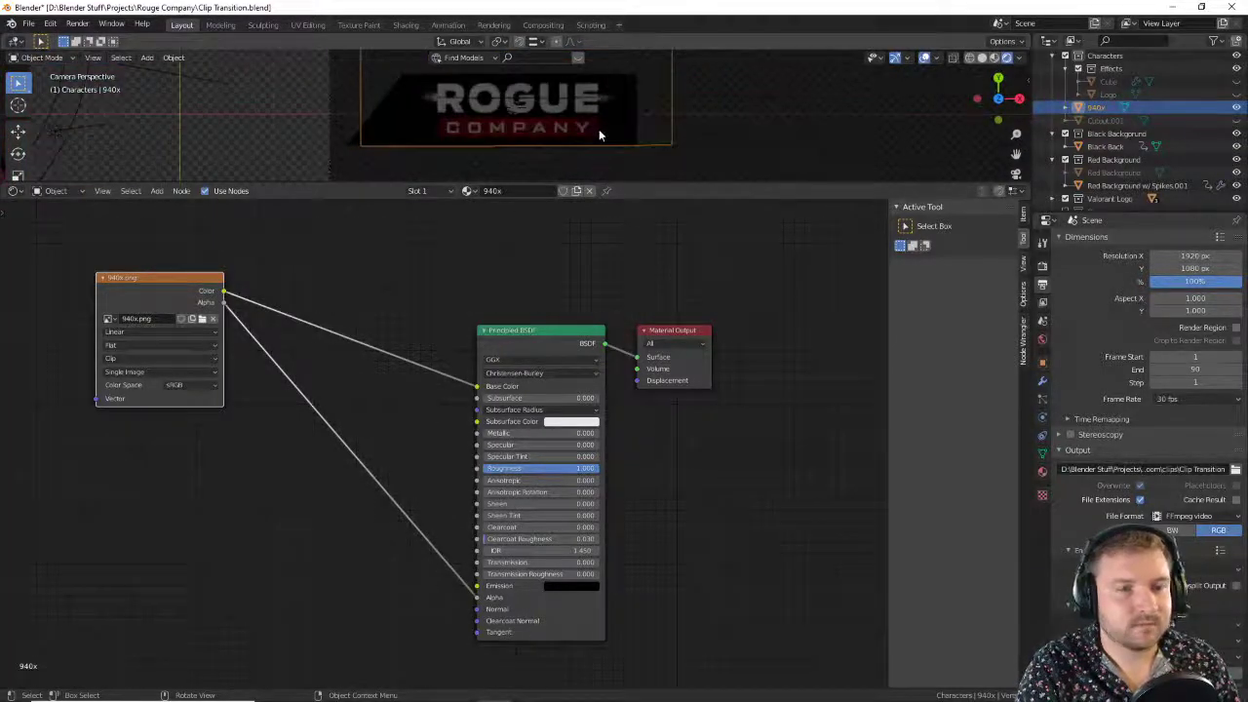
pyautogui.moveTo(633, 181); pyautogui.dragTo(638, 565)
pyautogui.scroll(3, 532, 359)
pyautogui.scroll(-2, 546, 355)
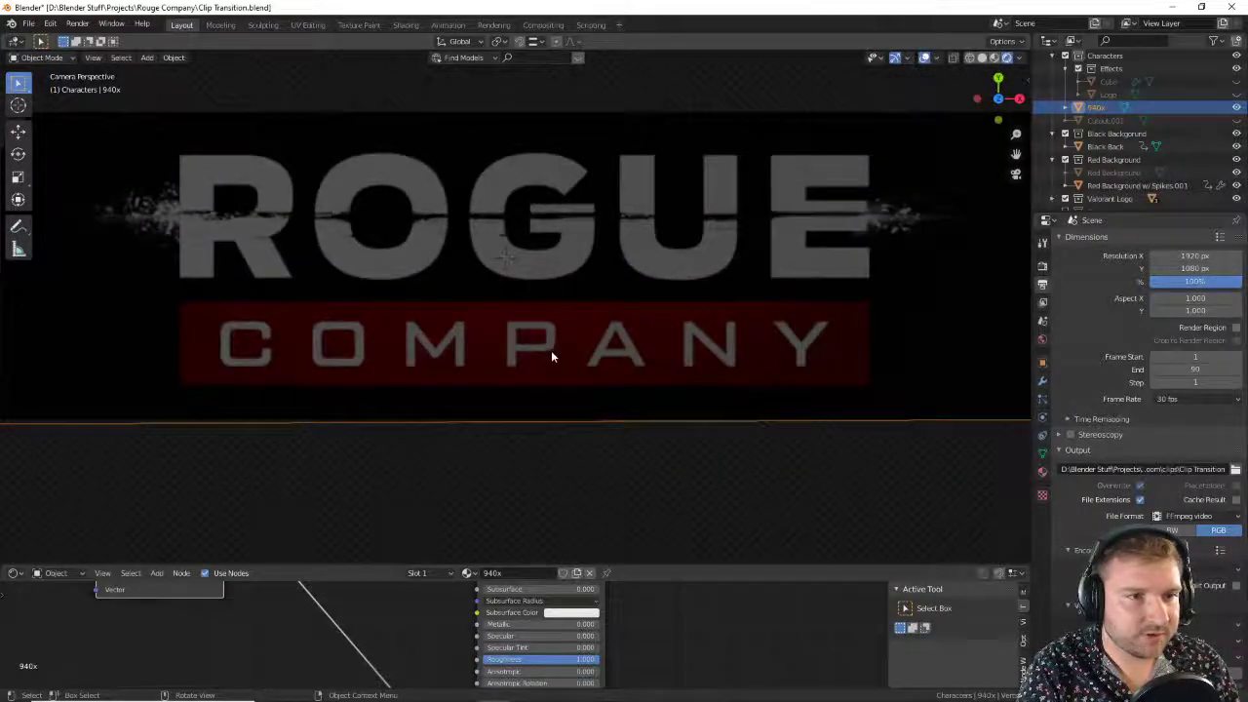
pyautogui.scroll(-4, 545, 358)
pyautogui.scroll(3, 589, 353)
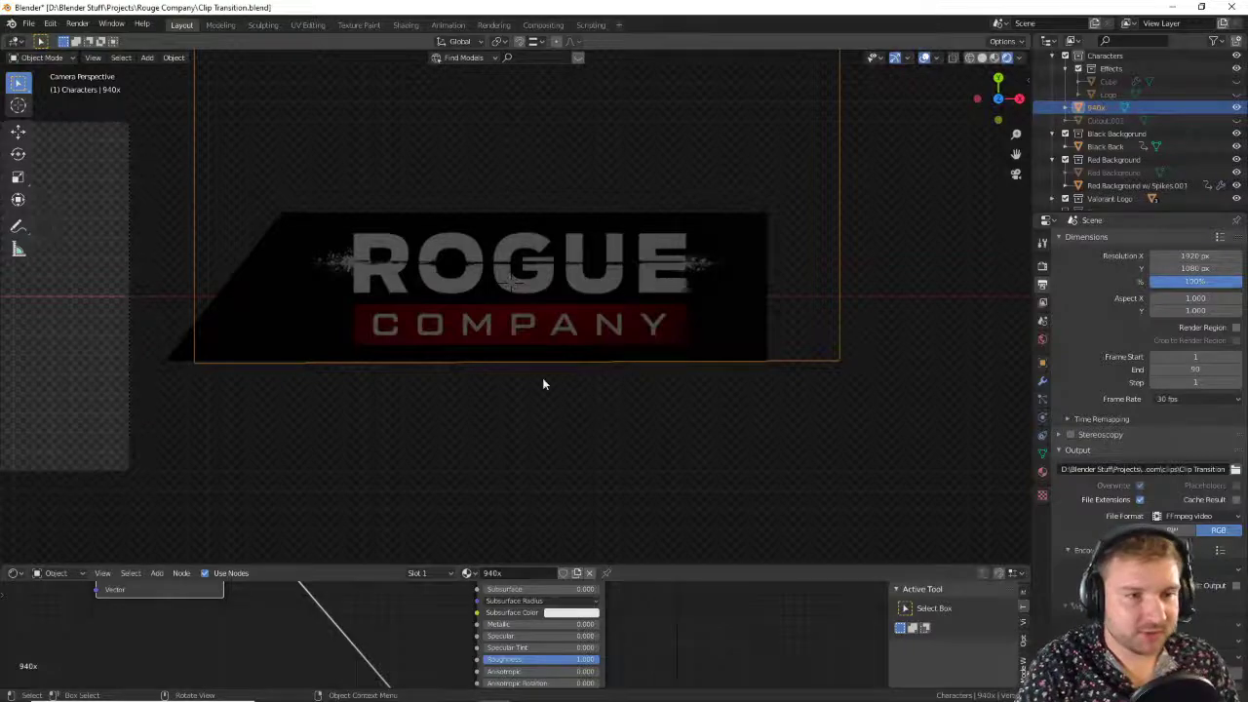
# Step: Shift the Rogue Company logo plane slightly to the left over the black banner
pyautogui.press('g')
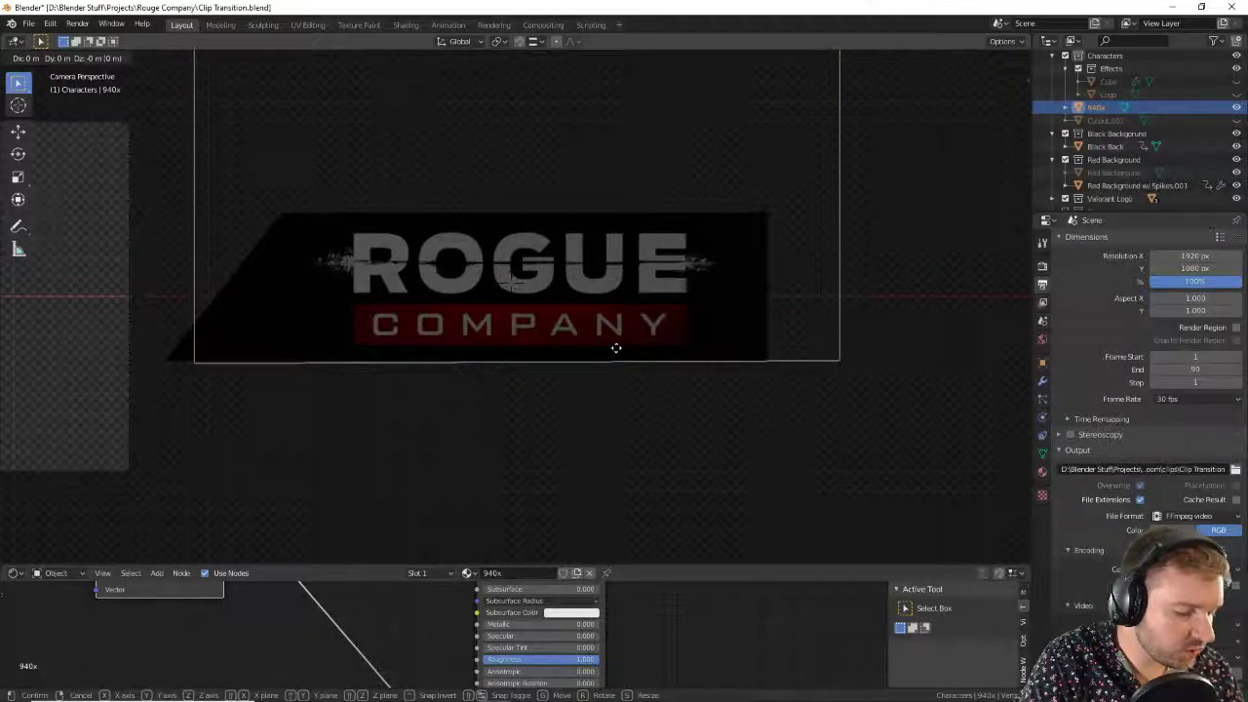
pyautogui.click(613, 344)
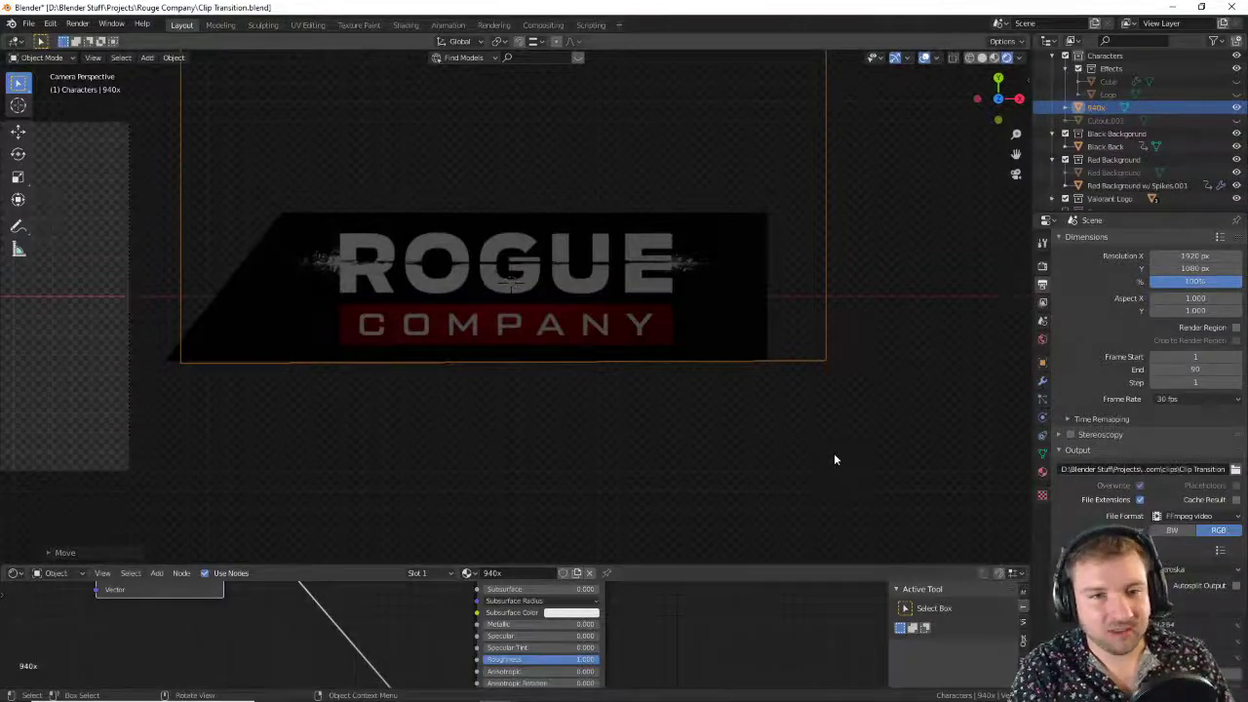
pyautogui.scroll(-5, 827, 456)
pyautogui.scroll(-2, 467, 384)
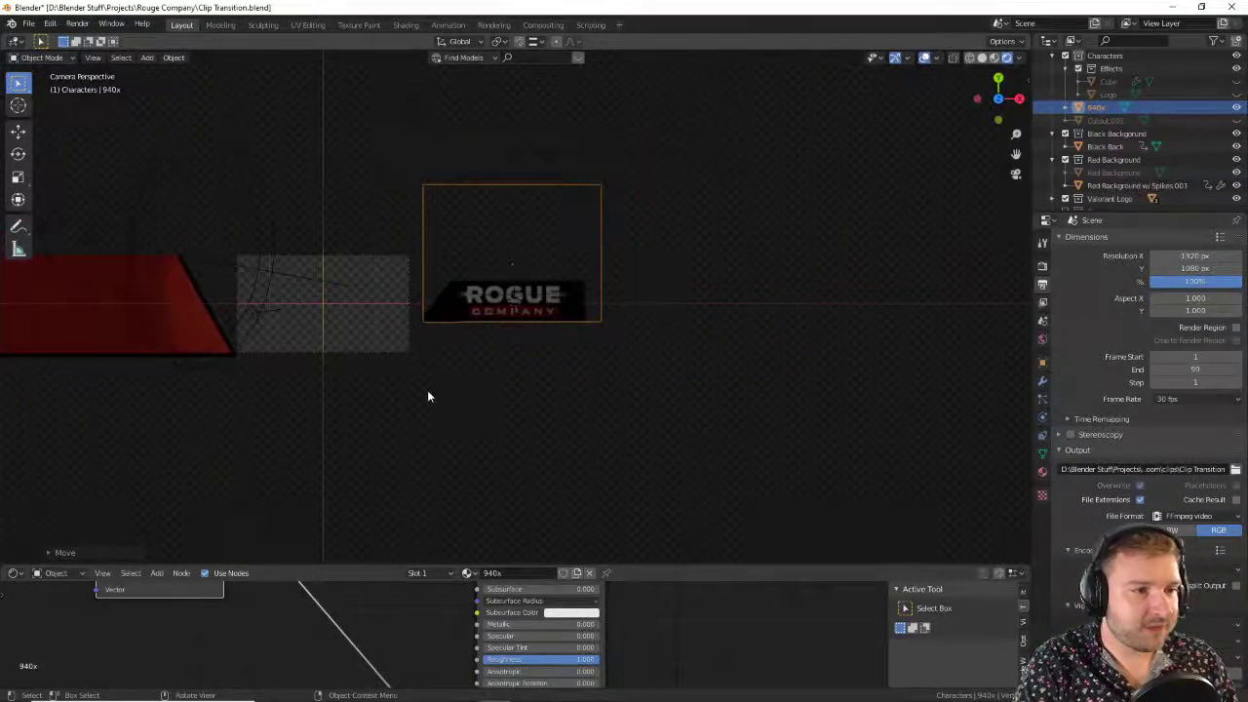
pyautogui.moveTo(365, 387); pyautogui.dragTo(482, 390, button='middle')
pyautogui.keyDown('shift'); pyautogui.moveTo(699, 405); pyautogui.dragTo(474, 391, button='middle'); pyautogui.keyUp('shift')
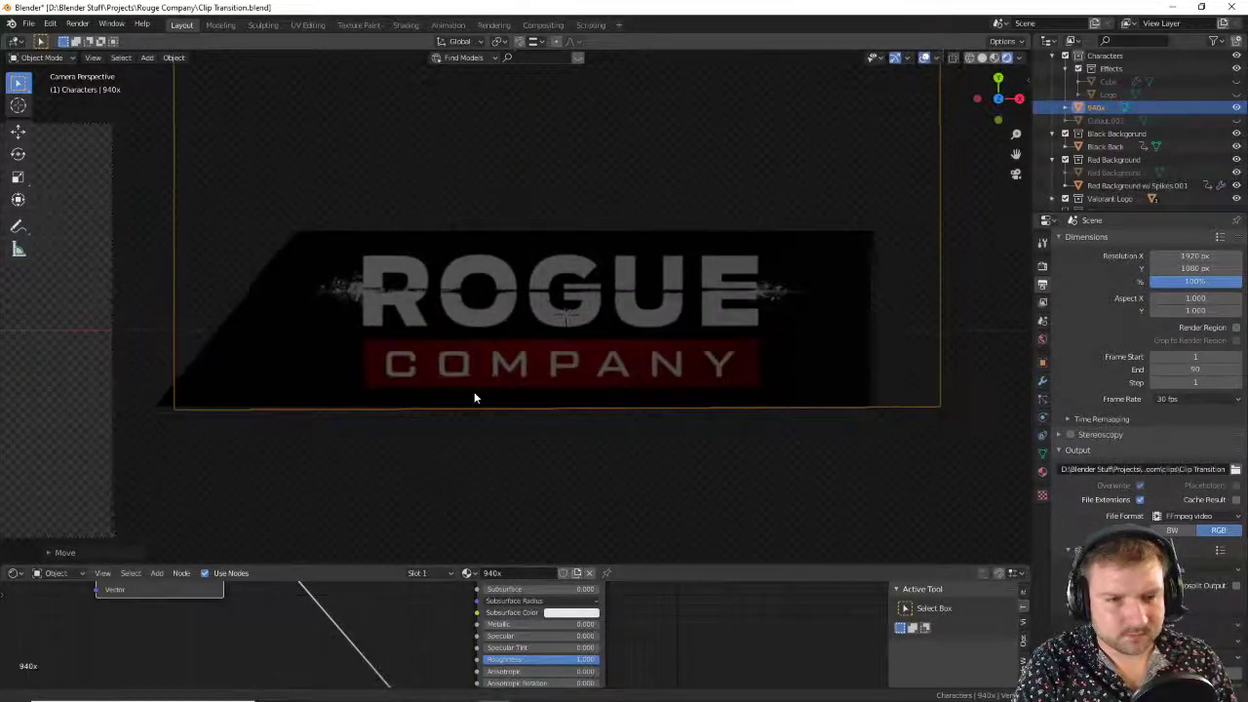
pyautogui.scroll(-5, 735, 473)
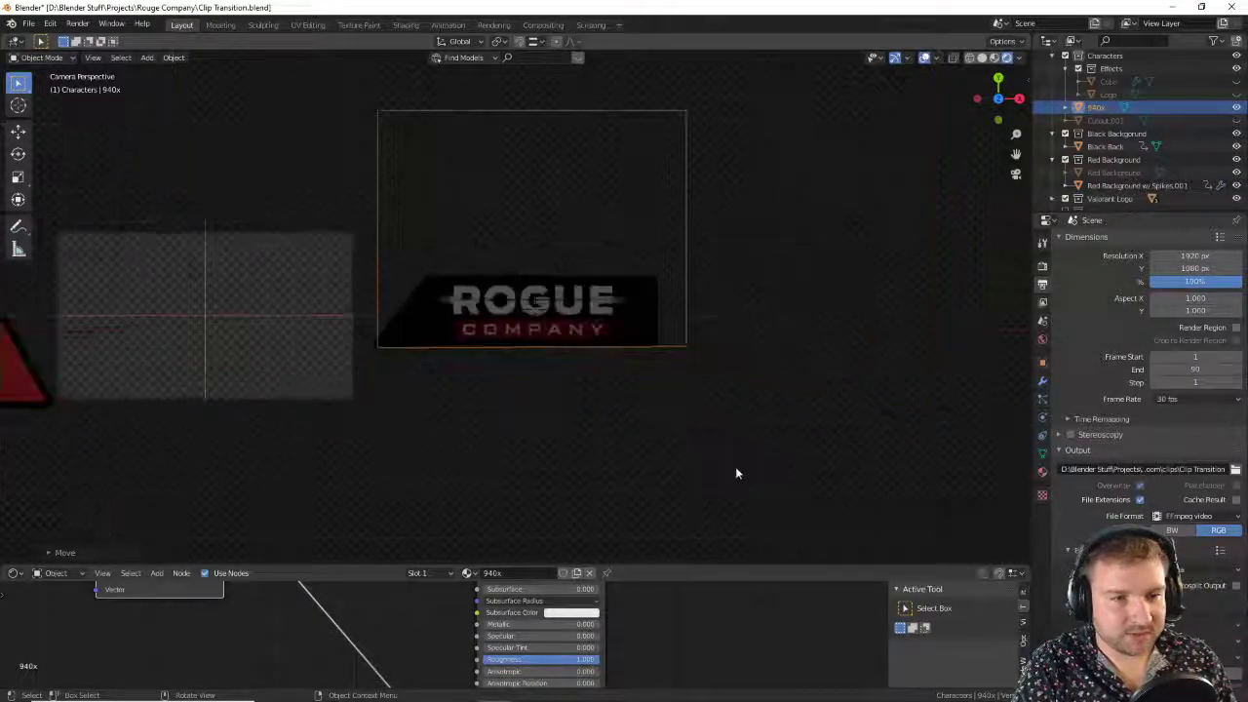
pyautogui.scroll(5, 669, 437)
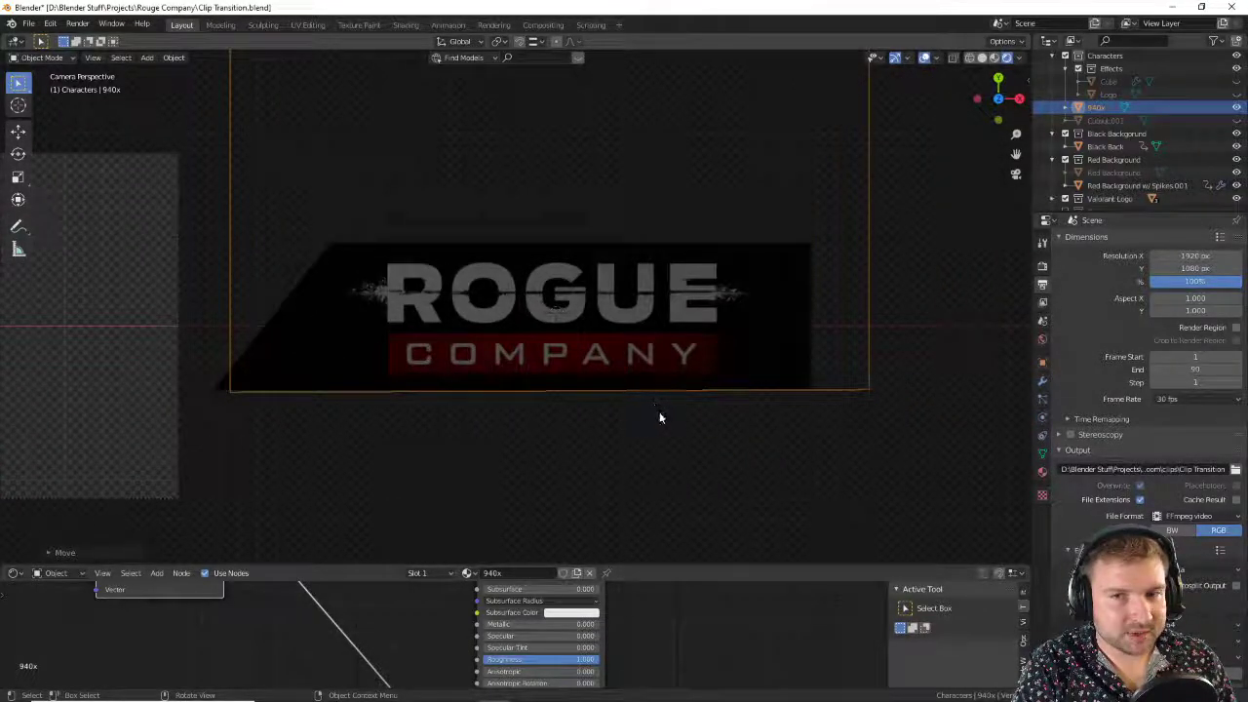
# Step: Deselect the logo and play the transition to check how the logo behaves relative to the moving banners
pyautogui.click(745, 463)
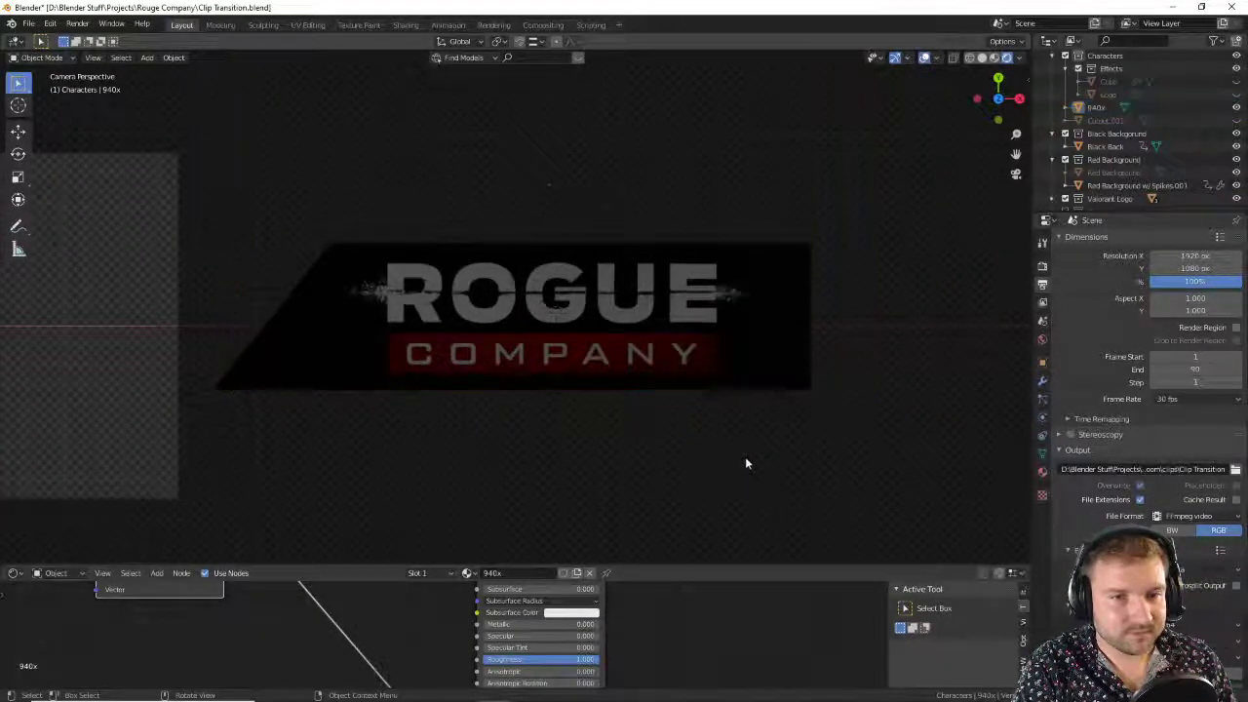
pyautogui.press('space')
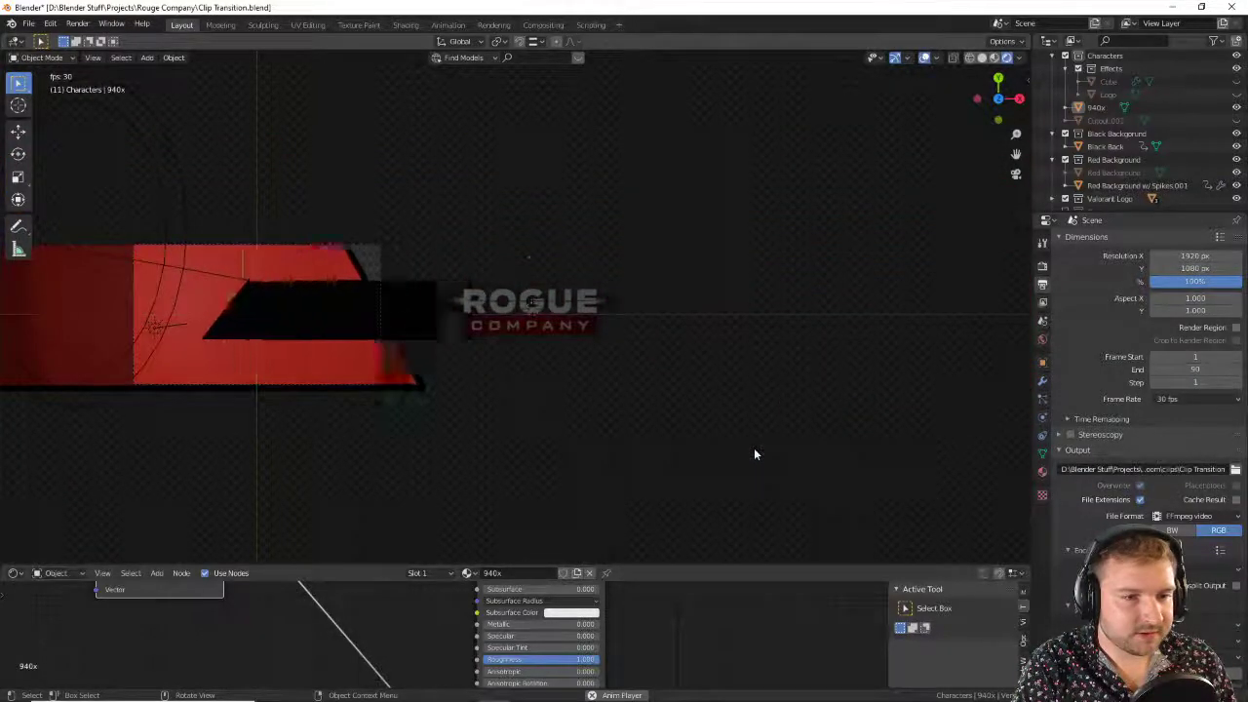
pyautogui.press('space')
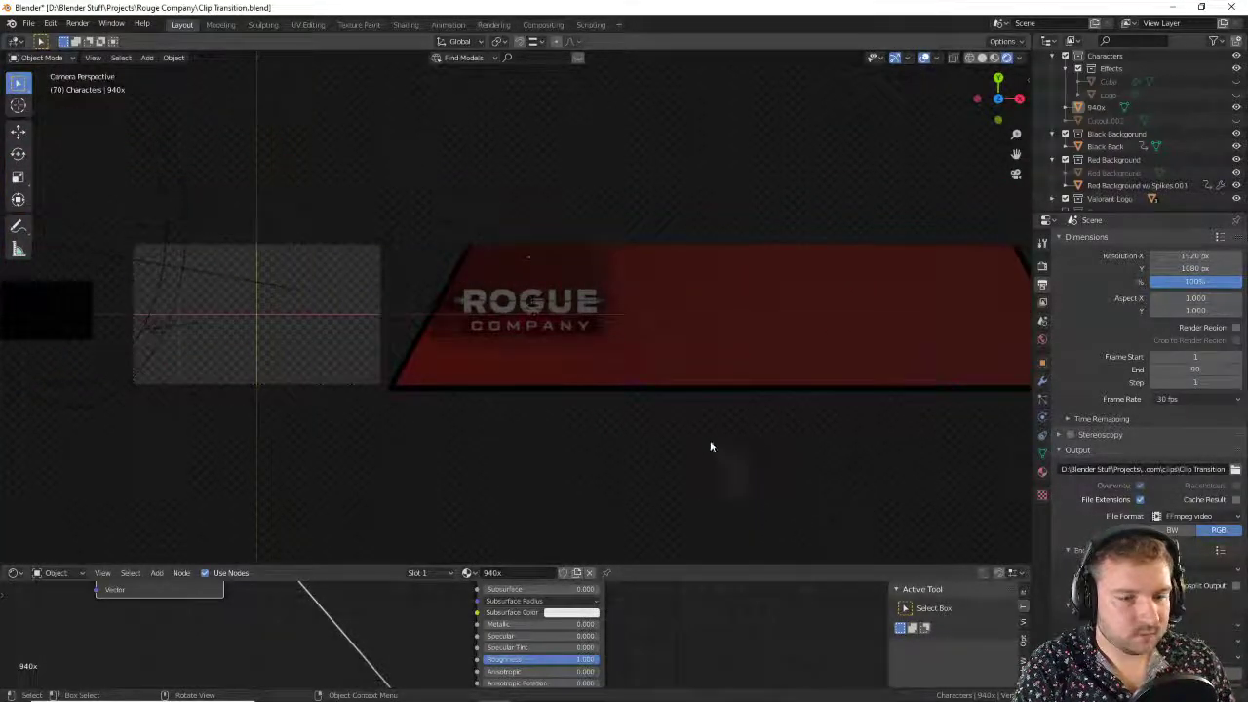
# Step: Switch the Shader Editor area to the Graph Editor and return the animation to frame 1
pyautogui.click(15, 573)
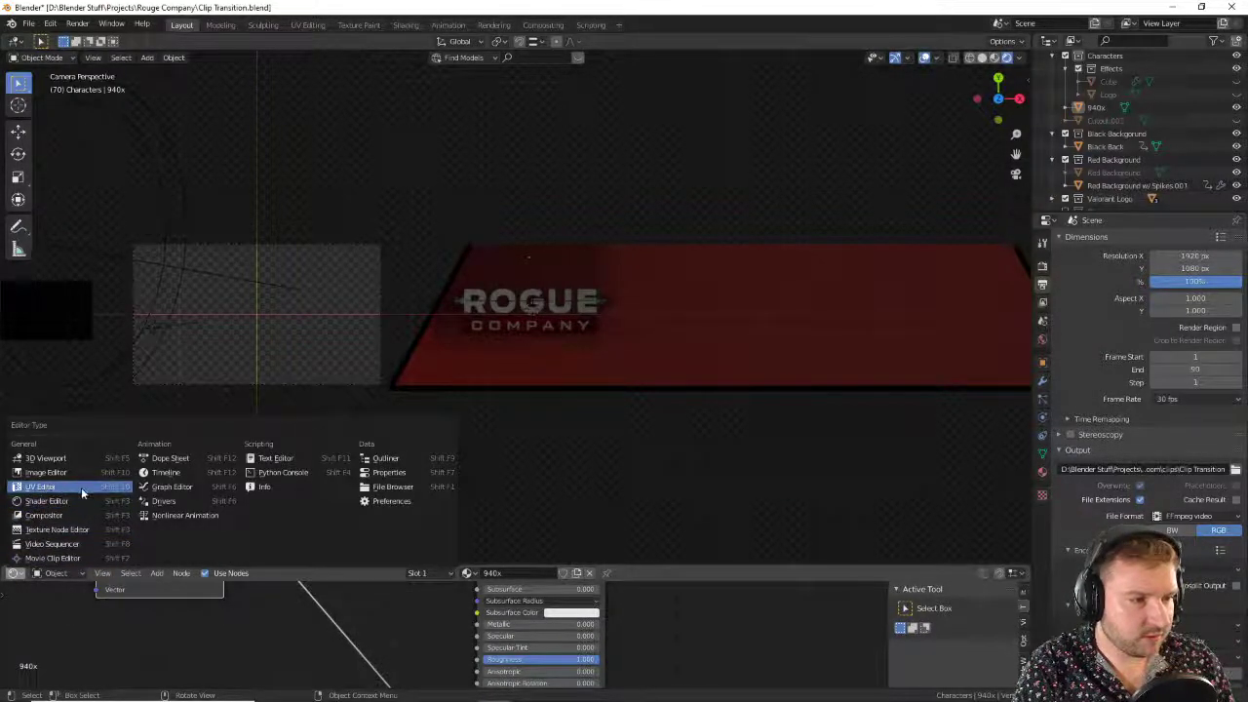
pyautogui.hotkey('shift', 'F12')
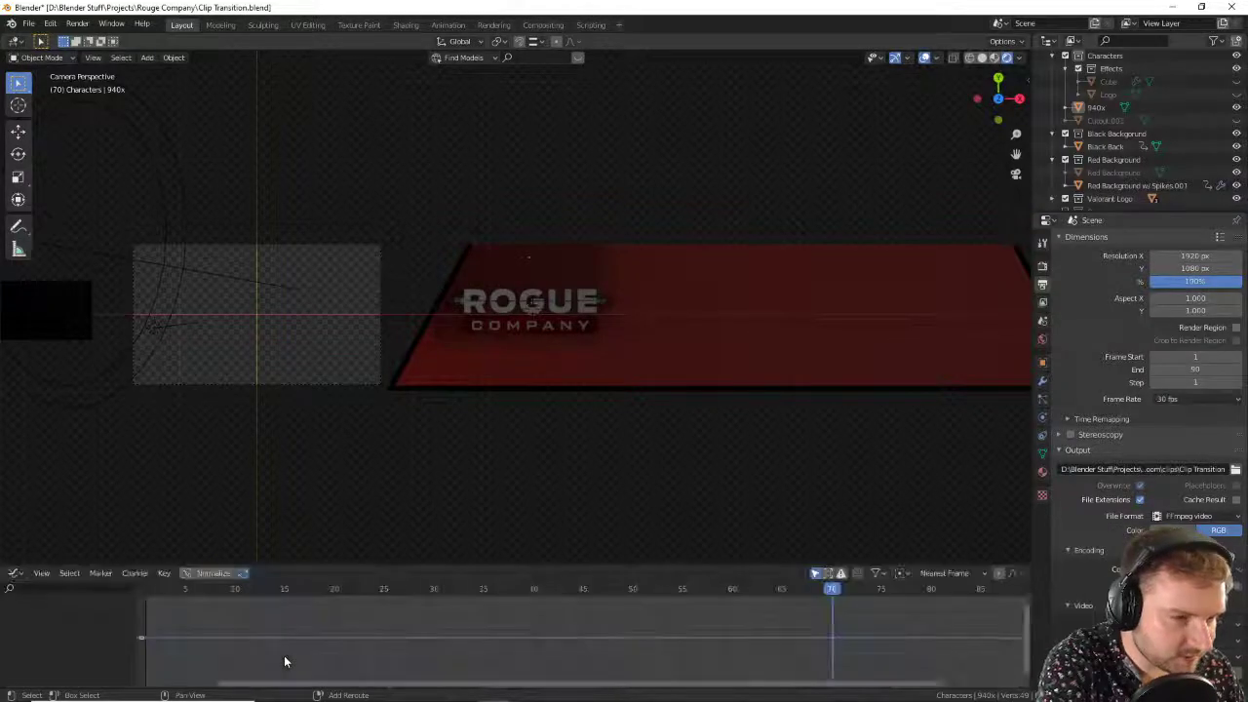
pyautogui.hotkey('shift', 'Left')
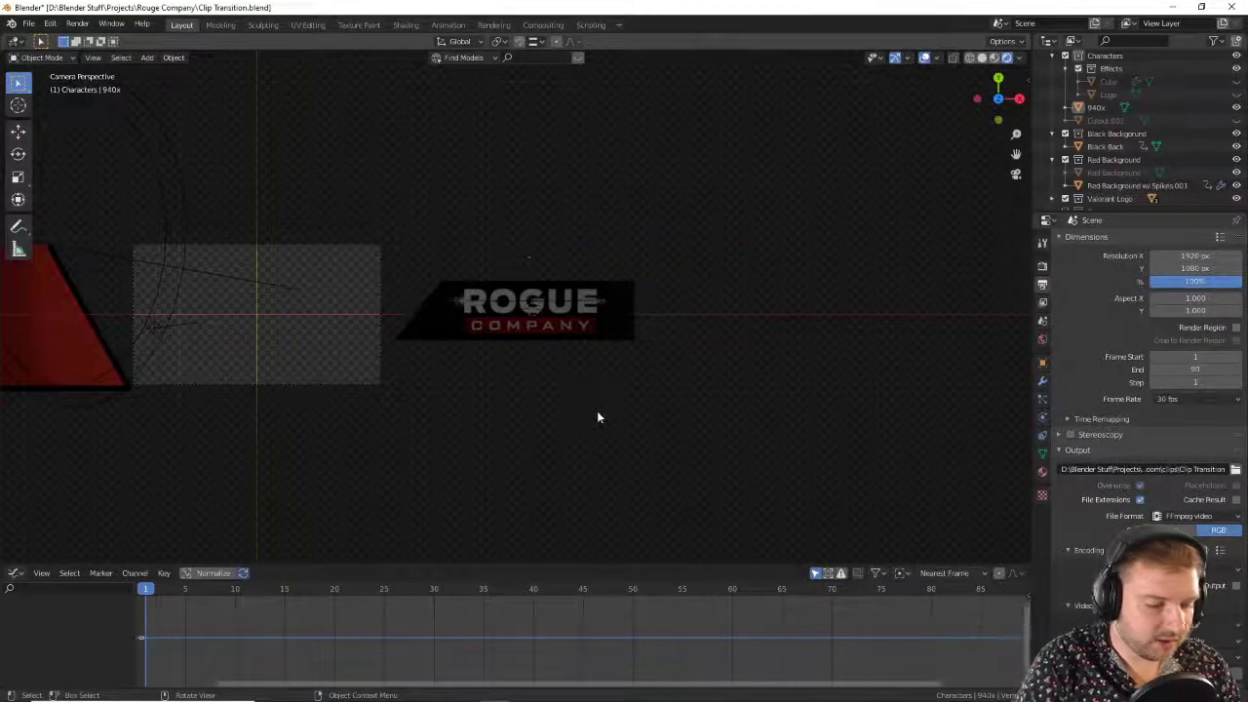
pyautogui.scroll(5, 601, 376)
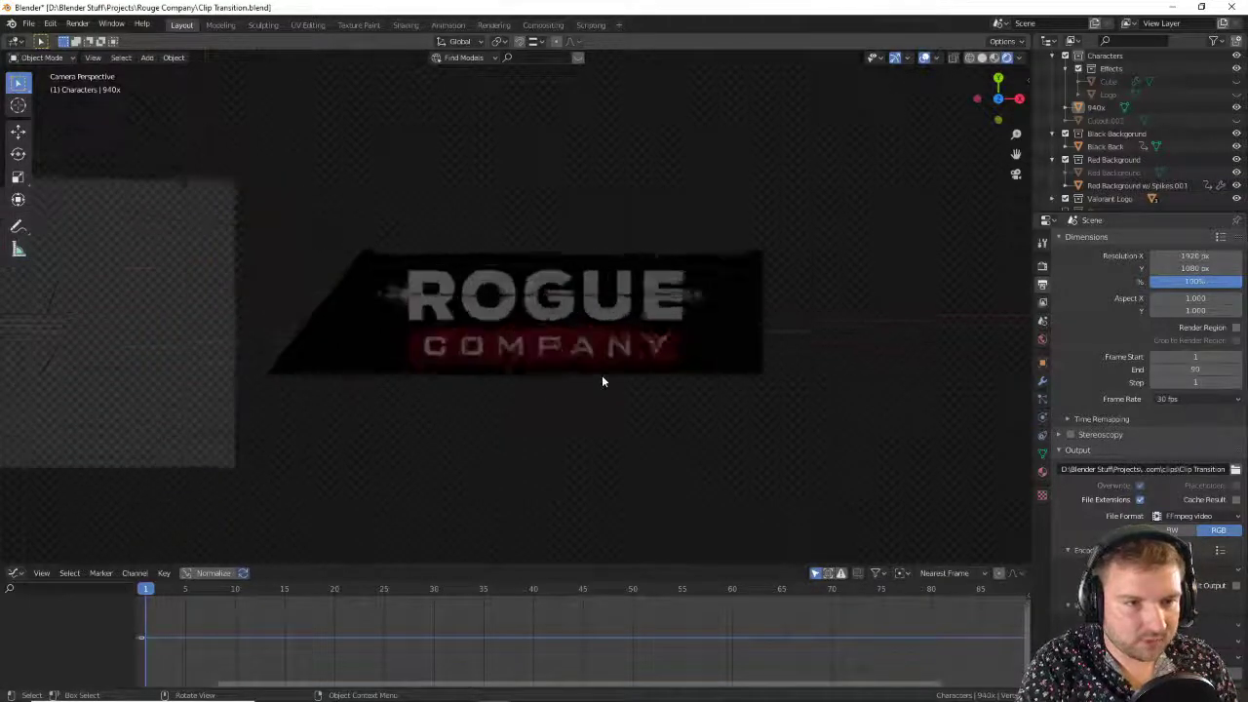
pyautogui.scroll(2, 501, 245)
pyautogui.scroll(-3, 636, 286)
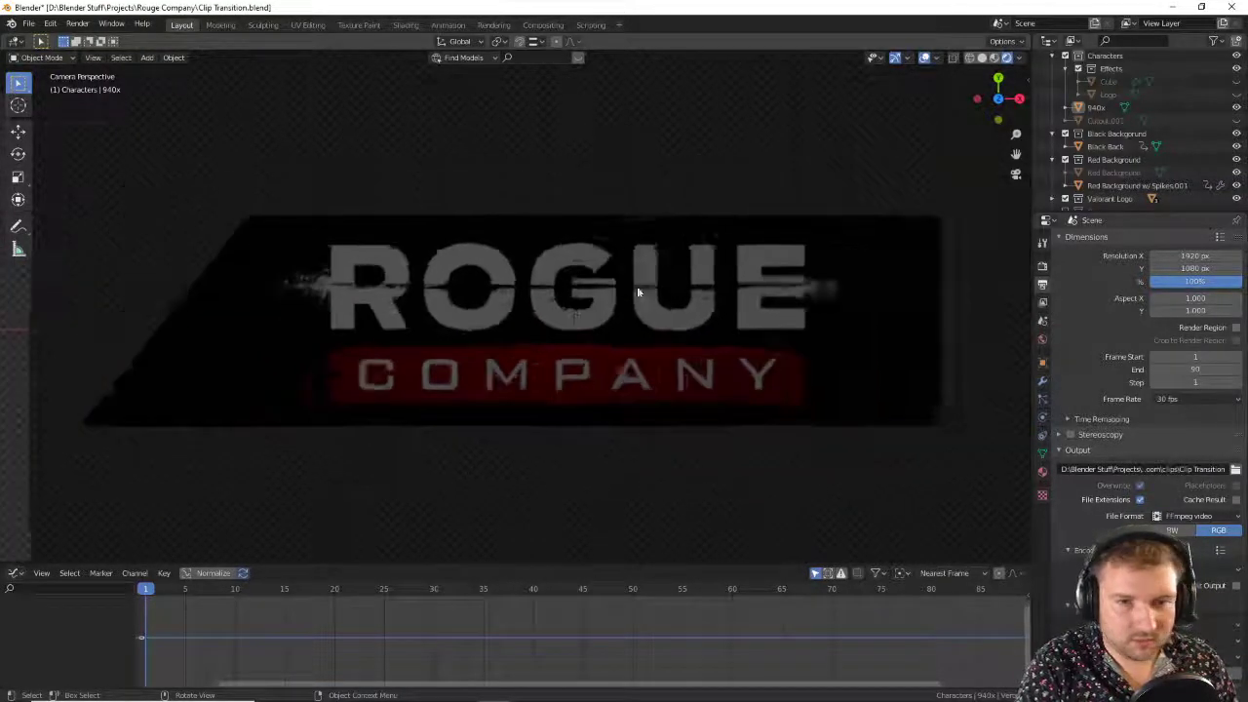
pyautogui.click(686, 306)
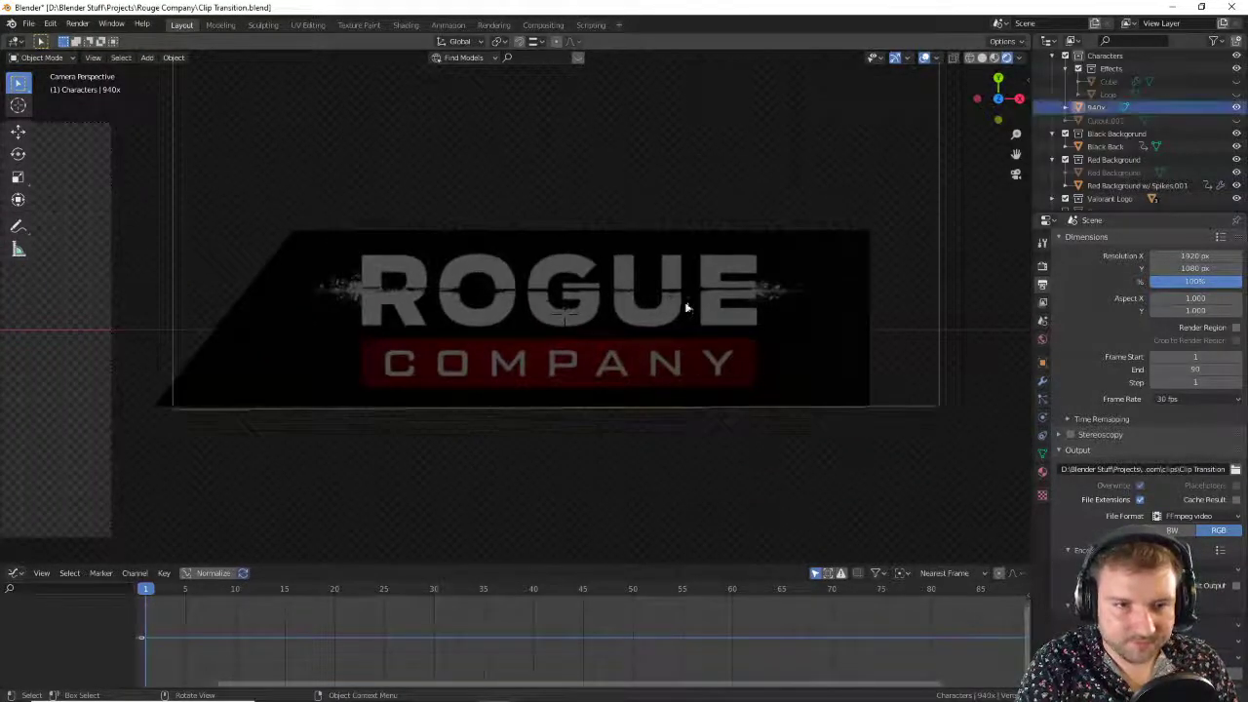
pyautogui.scroll(-2, 791, 312)
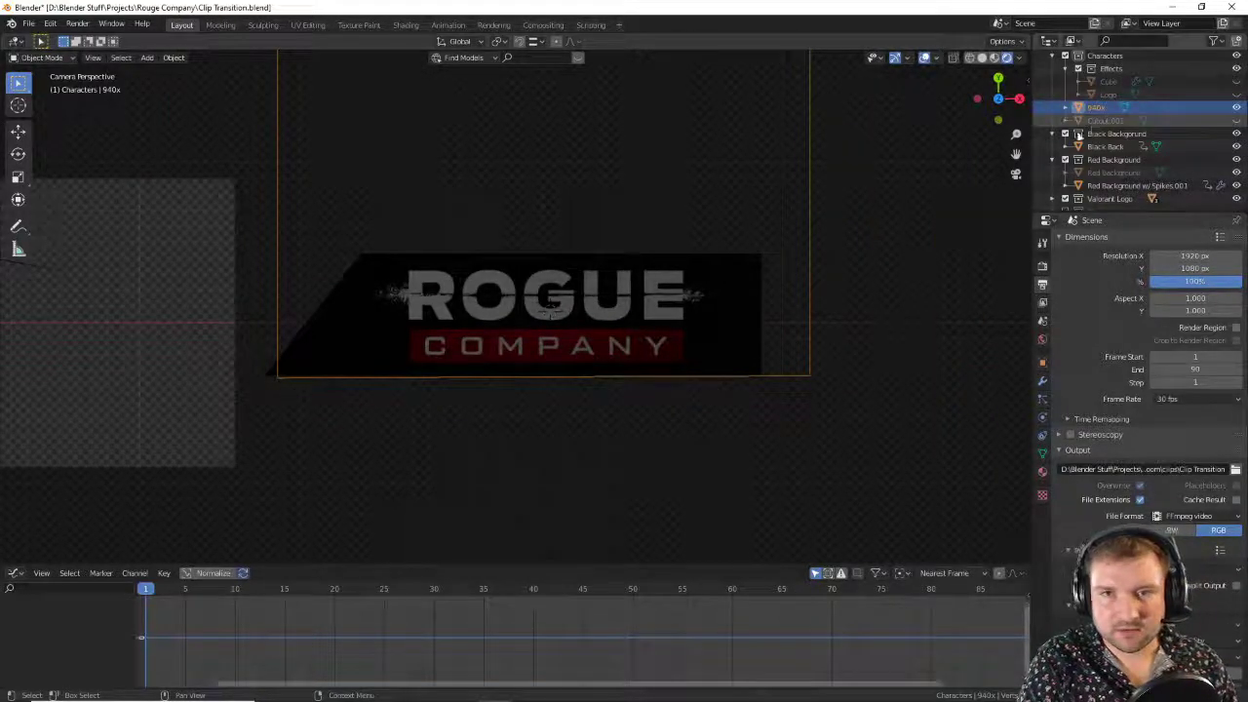
pyautogui.hotkey('alt', 'a')
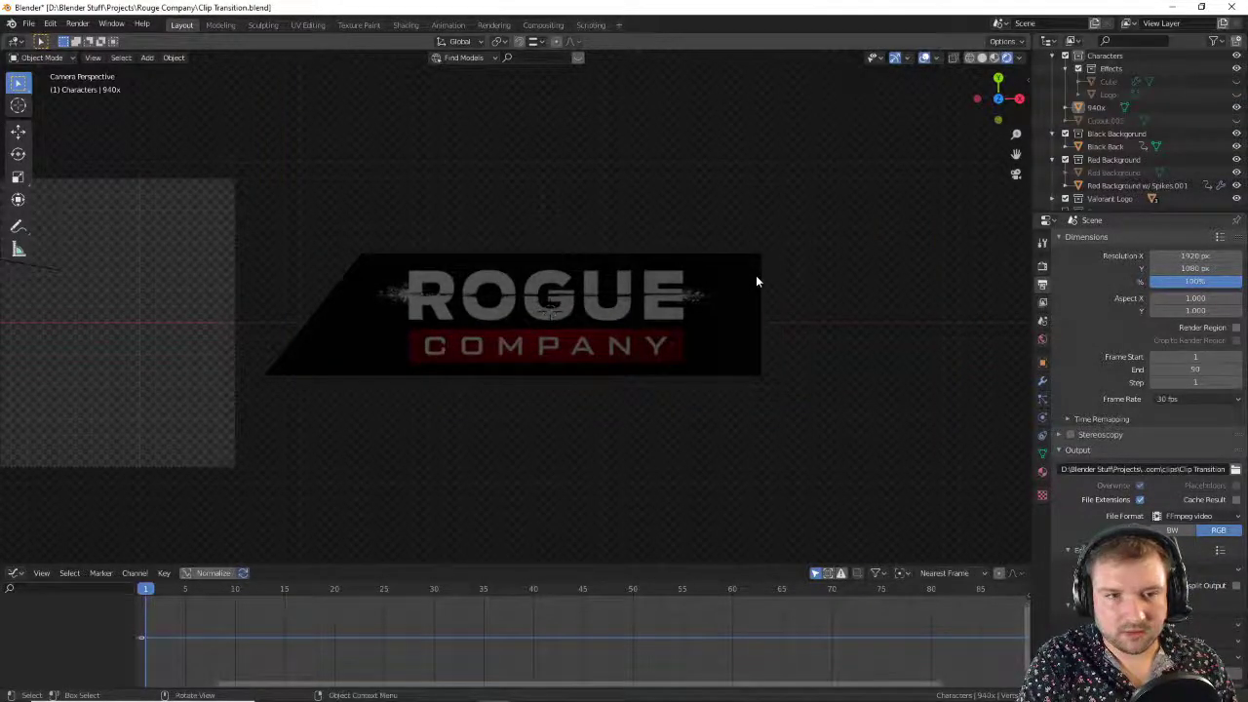
# Step: Lower the logo plane along Z until it sits just above the black banner, and advance to frame 2
pyautogui.moveTo(756, 275); pyautogui.dragTo(636, 265, button='middle')
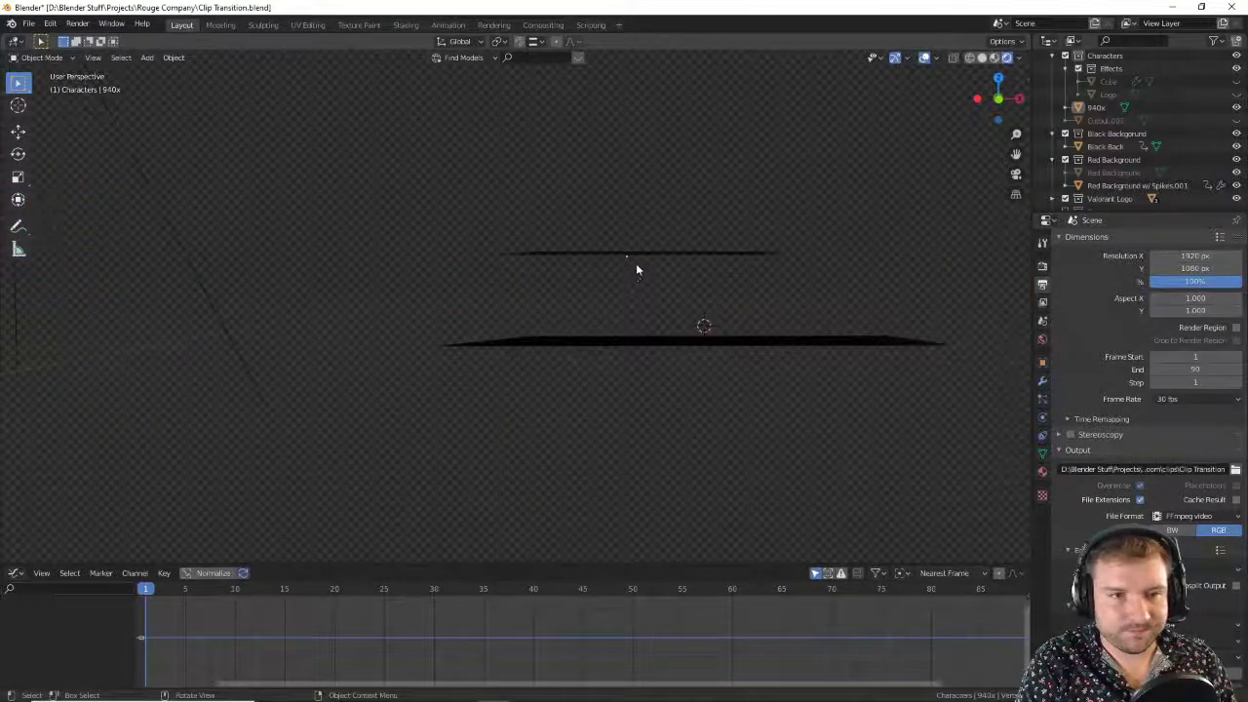
pyautogui.click(638, 257)
pyautogui.press('g')
pyautogui.press('z')
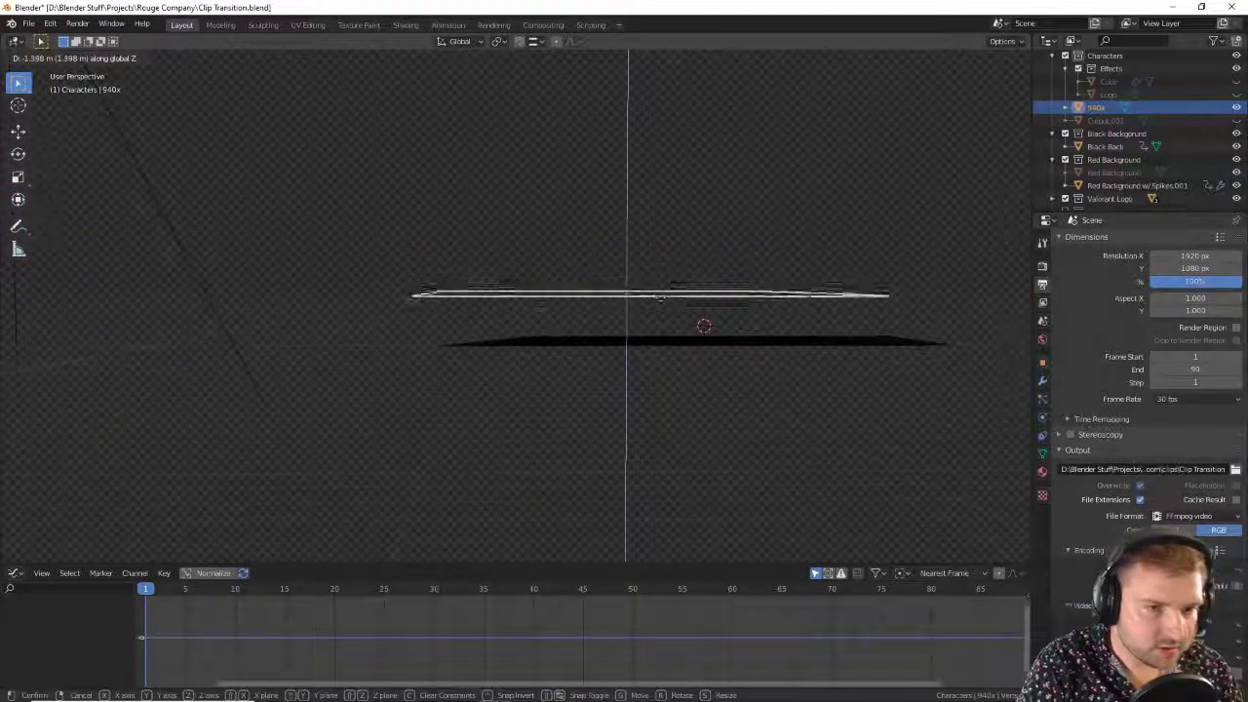
pyautogui.click(672, 333)
pyautogui.press('Right')
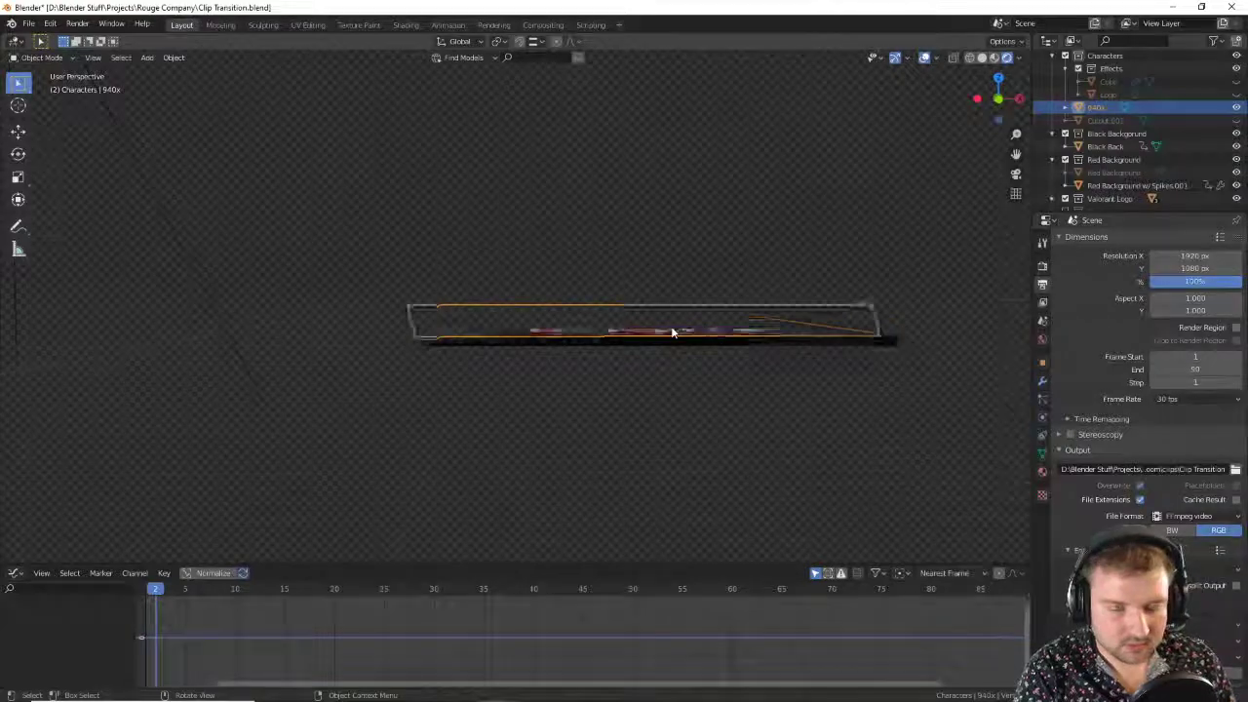
# Step: In top view, move the logo plane right along X and scale it up by about 1.2
pyautogui.press('KP_7')
pyautogui.press('g')
pyautogui.press('x')
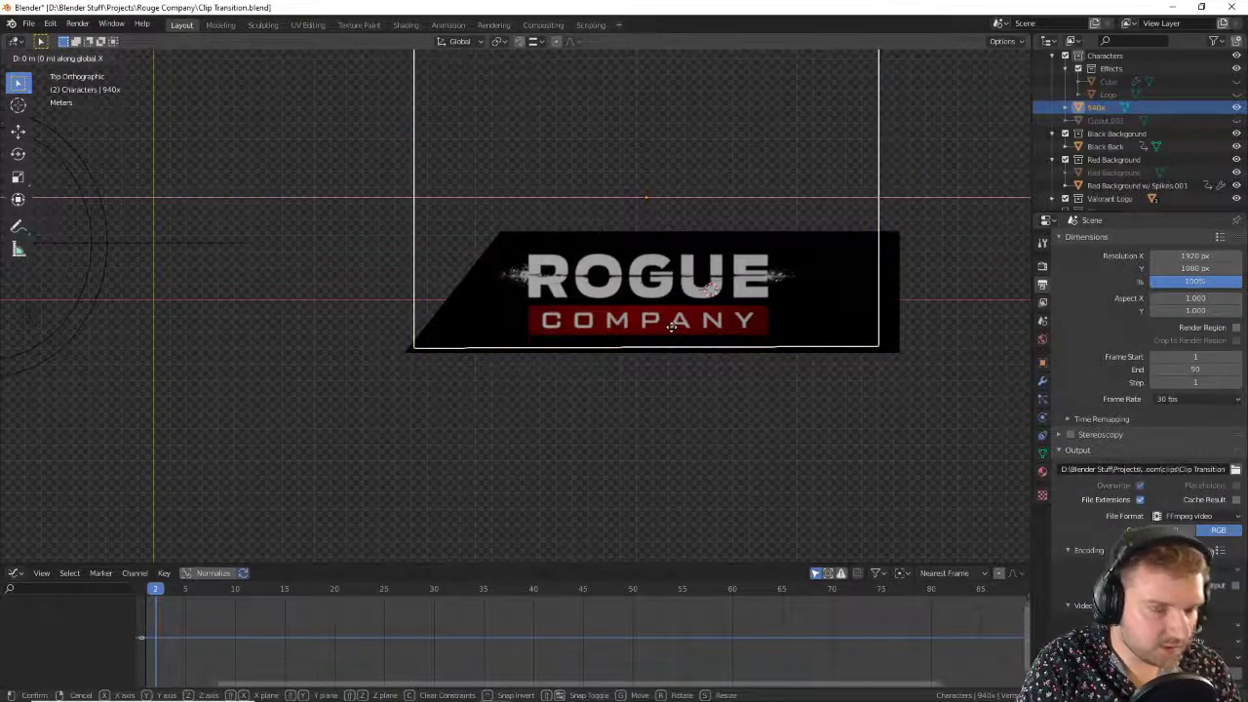
pyautogui.press('s')
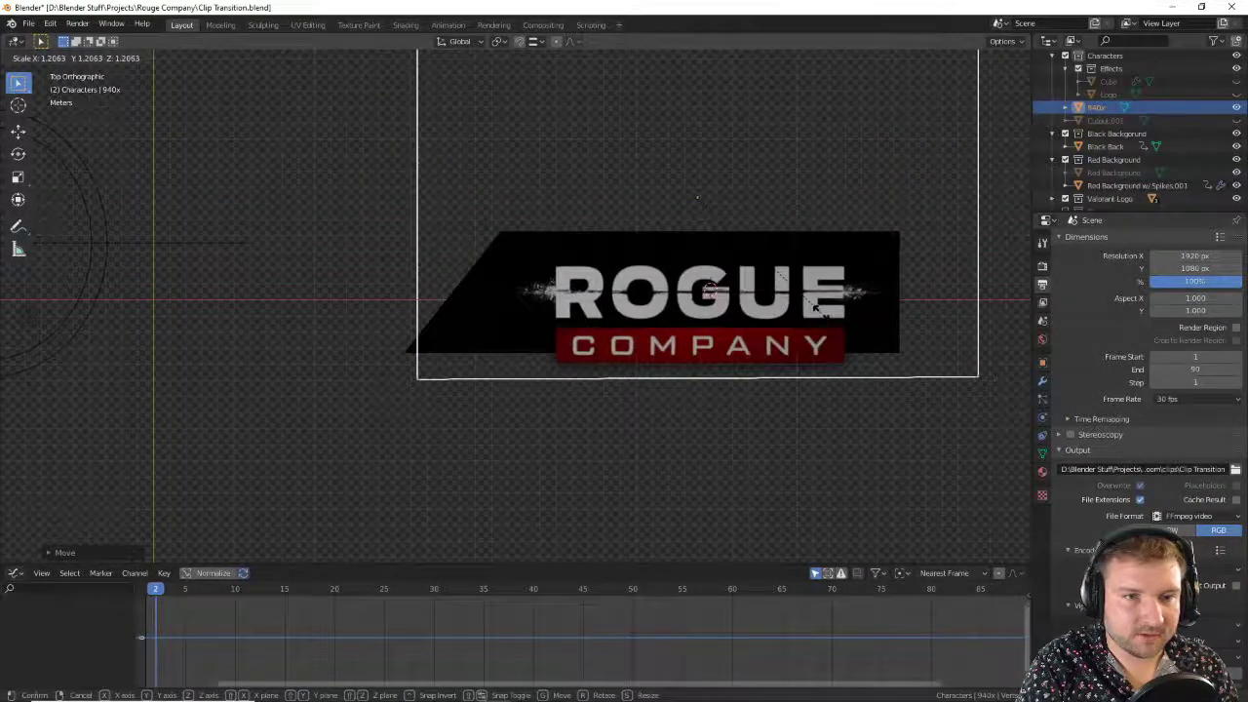
pyautogui.click(809, 312)
# Step: Fine-tune the enlarged logo's position along Y and X so it sits centred inside the black banner
pyautogui.press('g')
pyautogui.press('y')
pyautogui.click(844, 285)
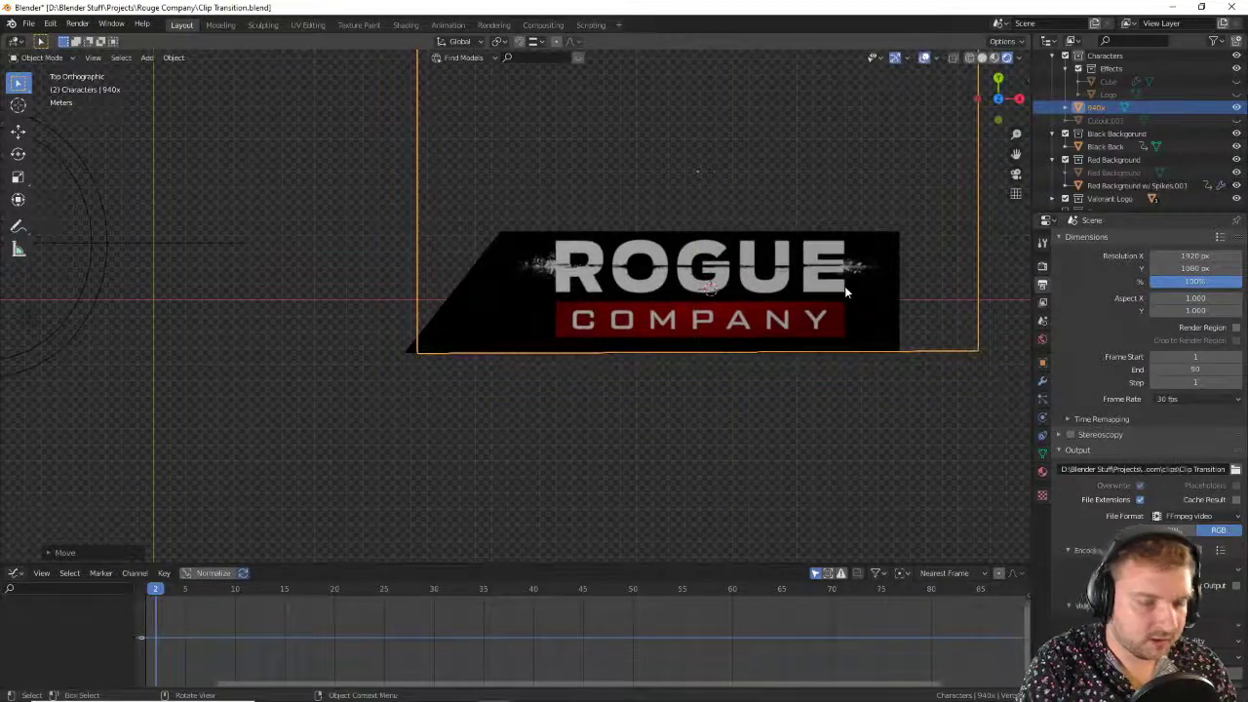
pyautogui.press('g')
pyautogui.press('x')
pyautogui.click(828, 282)
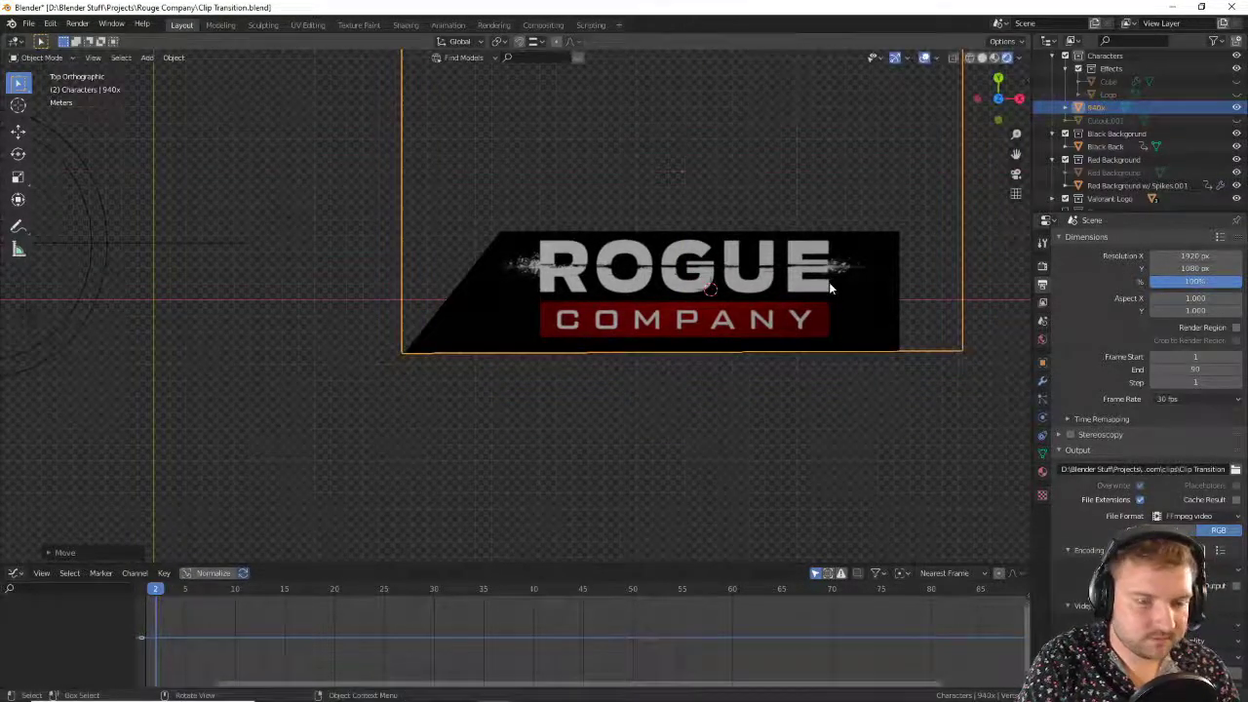
pyautogui.press('g')
pyautogui.press('y')
pyautogui.click(885, 299)
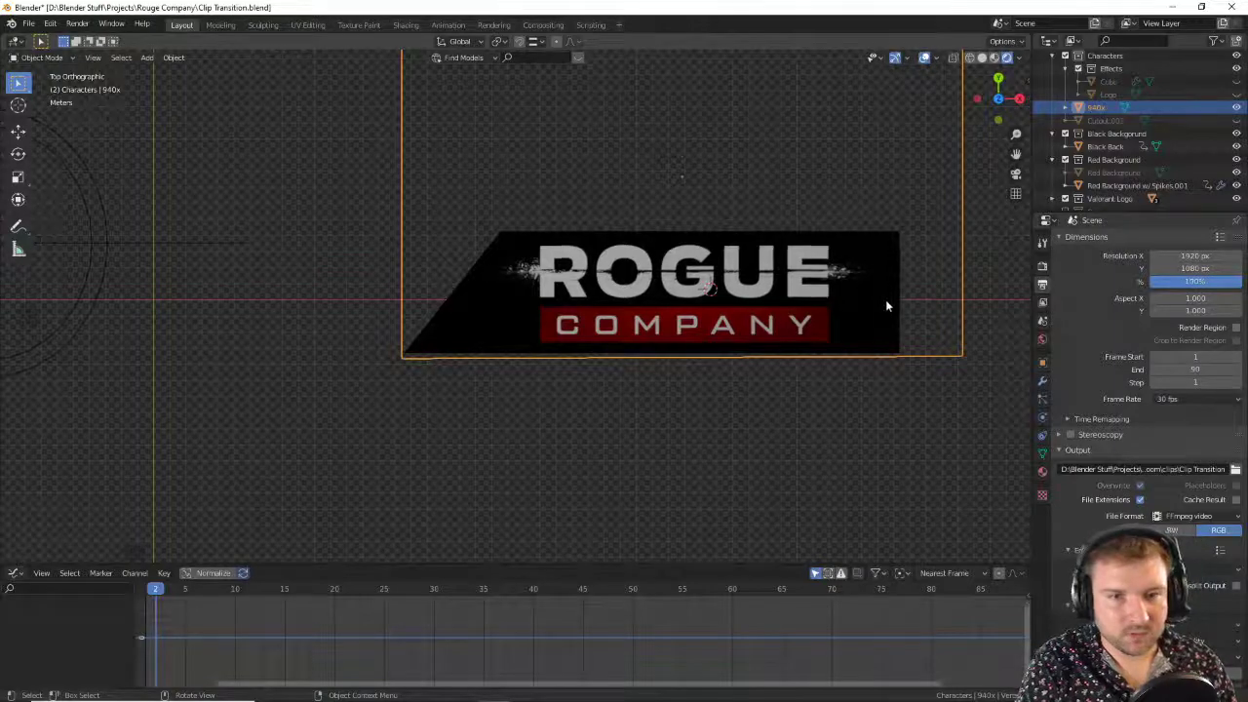
# Step: Parent the logo plane to the Black Back banner using the Object option and return to the camera view
pyautogui.moveTo(885, 299); pyautogui.dragTo(932, 311, button='middle')
pyautogui.click(882, 227)
pyautogui.click(853, 351)
pyautogui.moveTo(852, 351); pyautogui.dragTo(835, 370, button='middle')
pyautogui.click(897, 263)
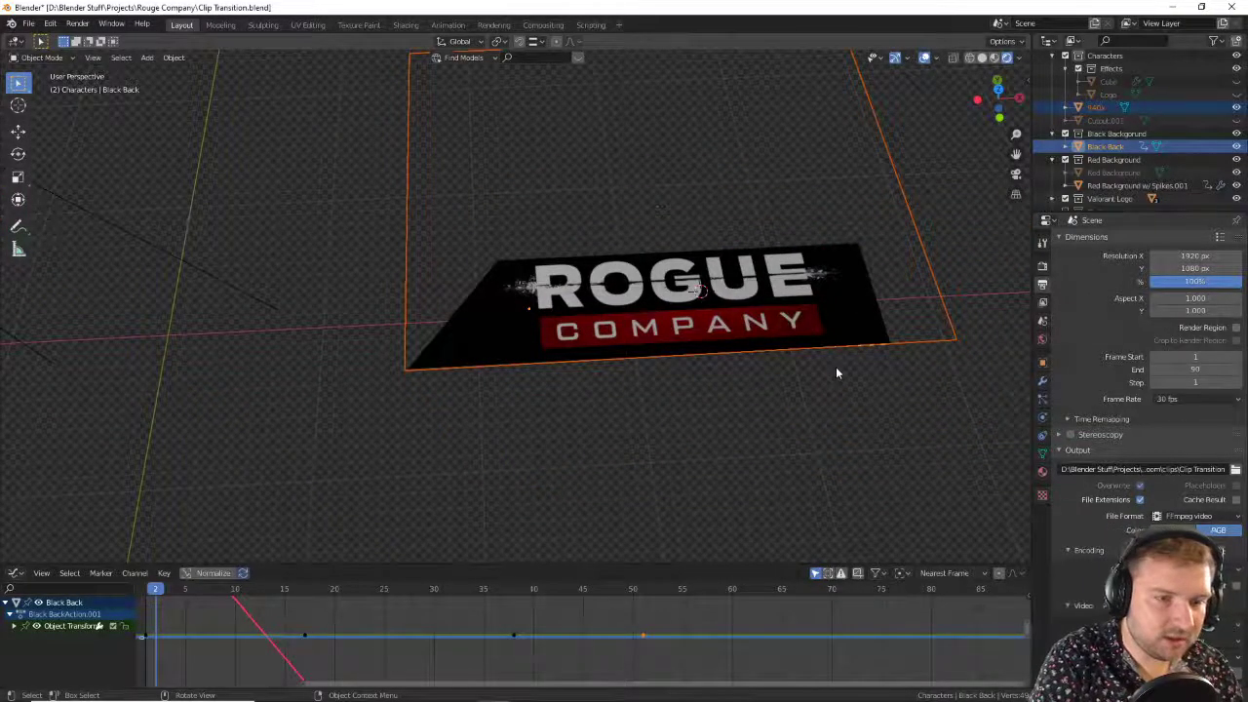
pyautogui.hotkey('ctrl', 'p')
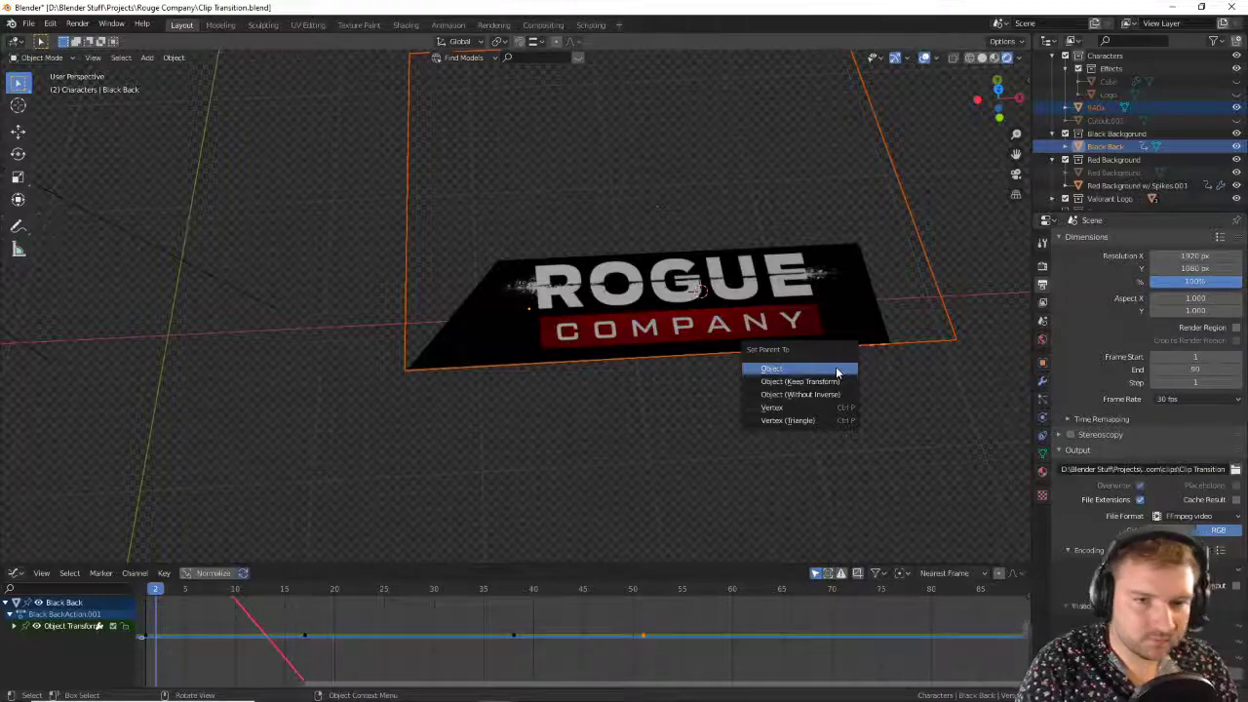
pyautogui.click(835, 369)
pyautogui.press('KP_0')
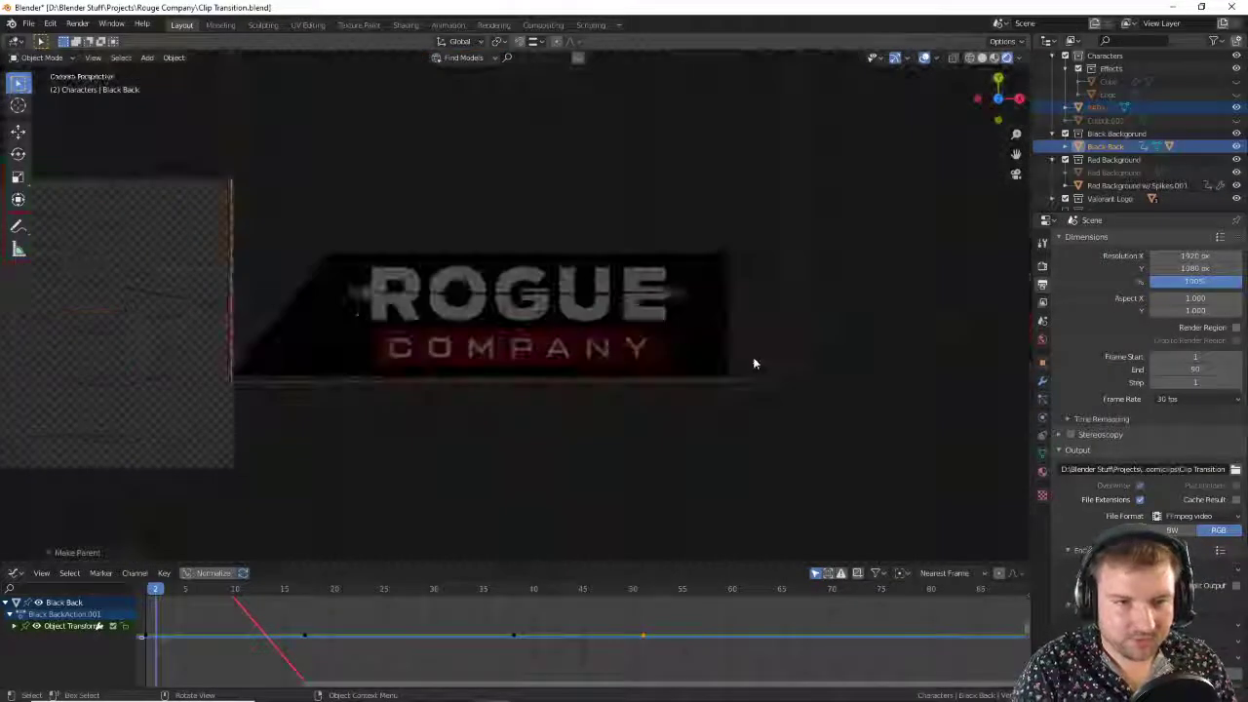
# Step: Clear the selection and play the transition through the camera to check that the logo travels with the black banner
pyautogui.scroll(-2, 785, 323)
pyautogui.click(803, 318)
pyautogui.press('space')
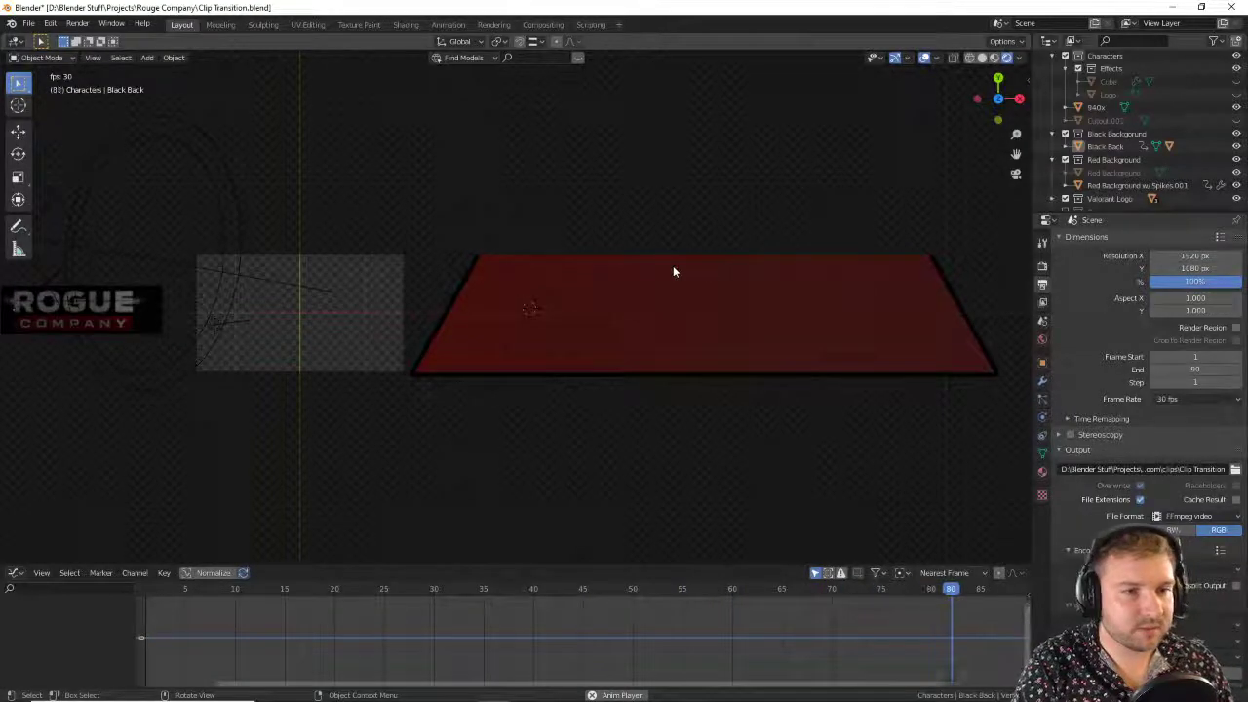
pyautogui.press('space')
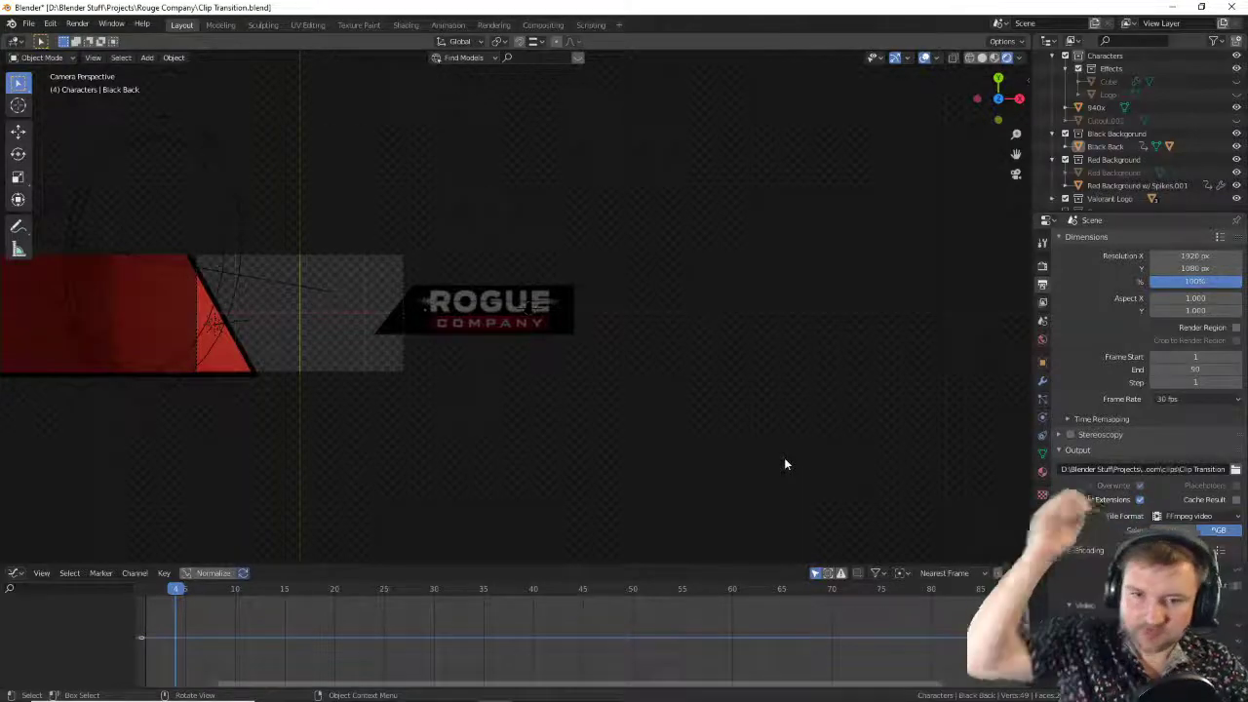
# Step: Look up the folder and file name used for the render output, leaving the output path as it is
pyautogui.click(1224, 469)
pyautogui.click(1235, 468)
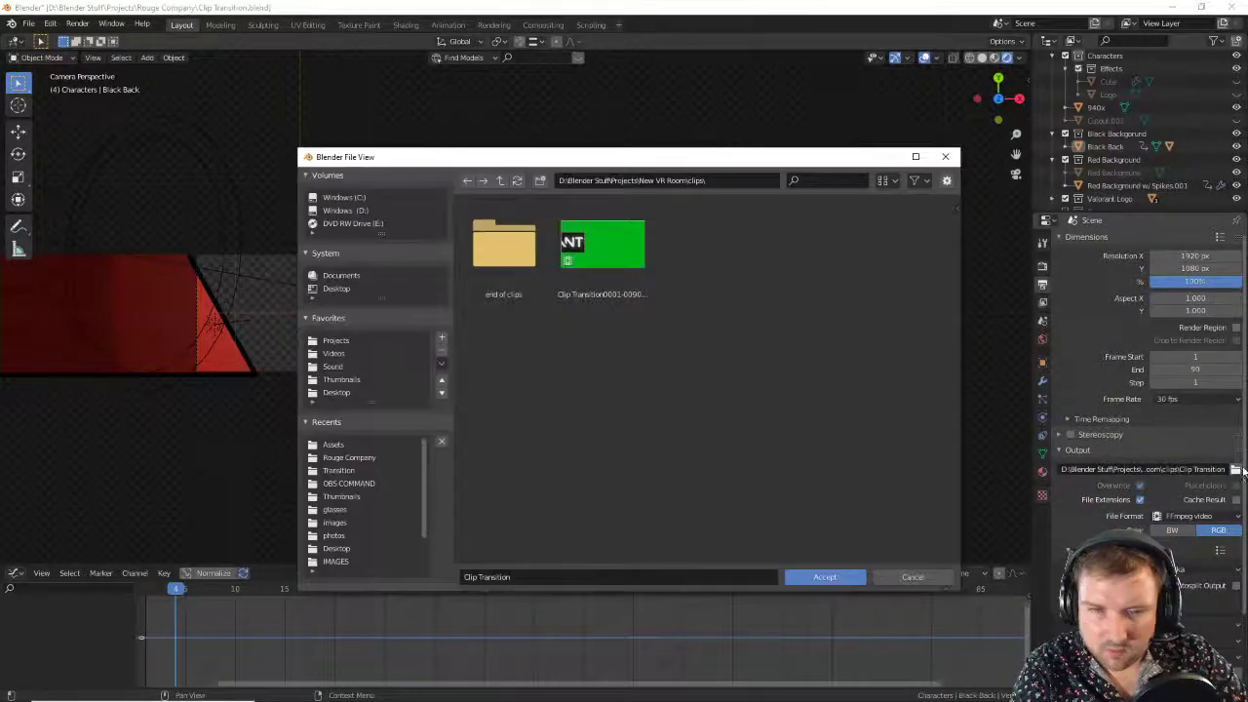
pyautogui.click(944, 156)
# Step: Switch to the compositing workspace, test-render frame 19, inspect the whole image and close the render window
pyautogui.click(560, 28)
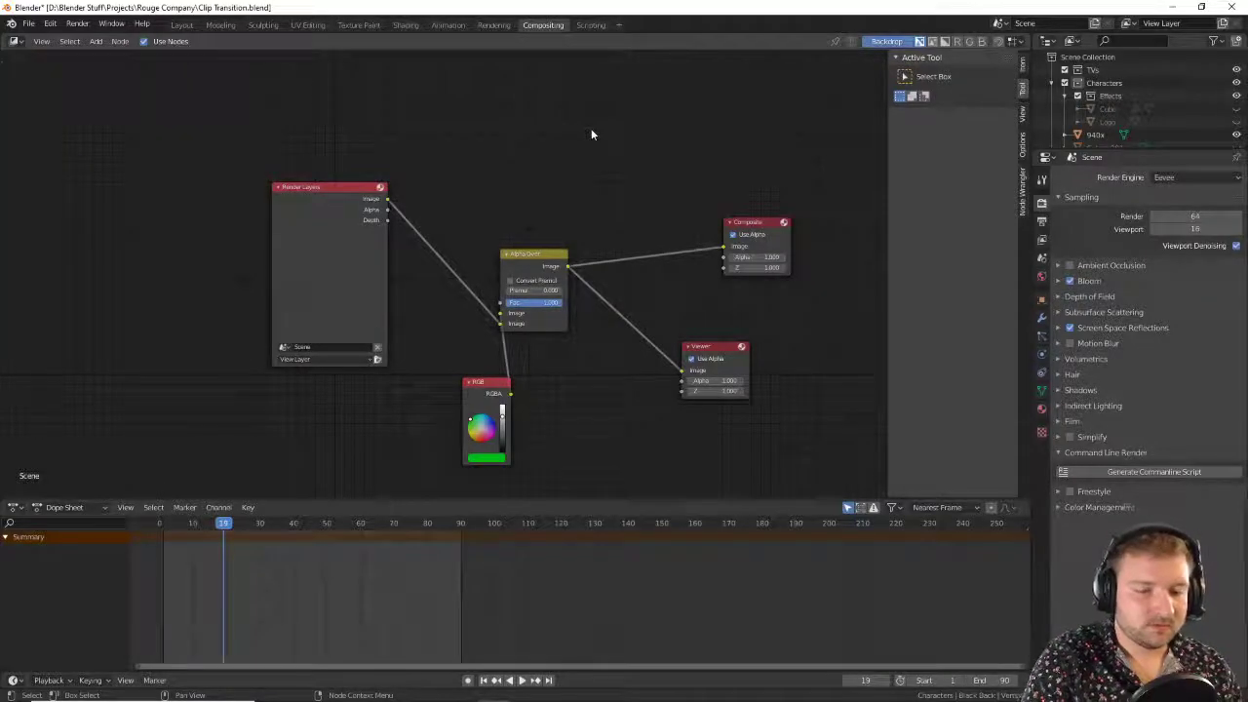
pyautogui.press('F12')
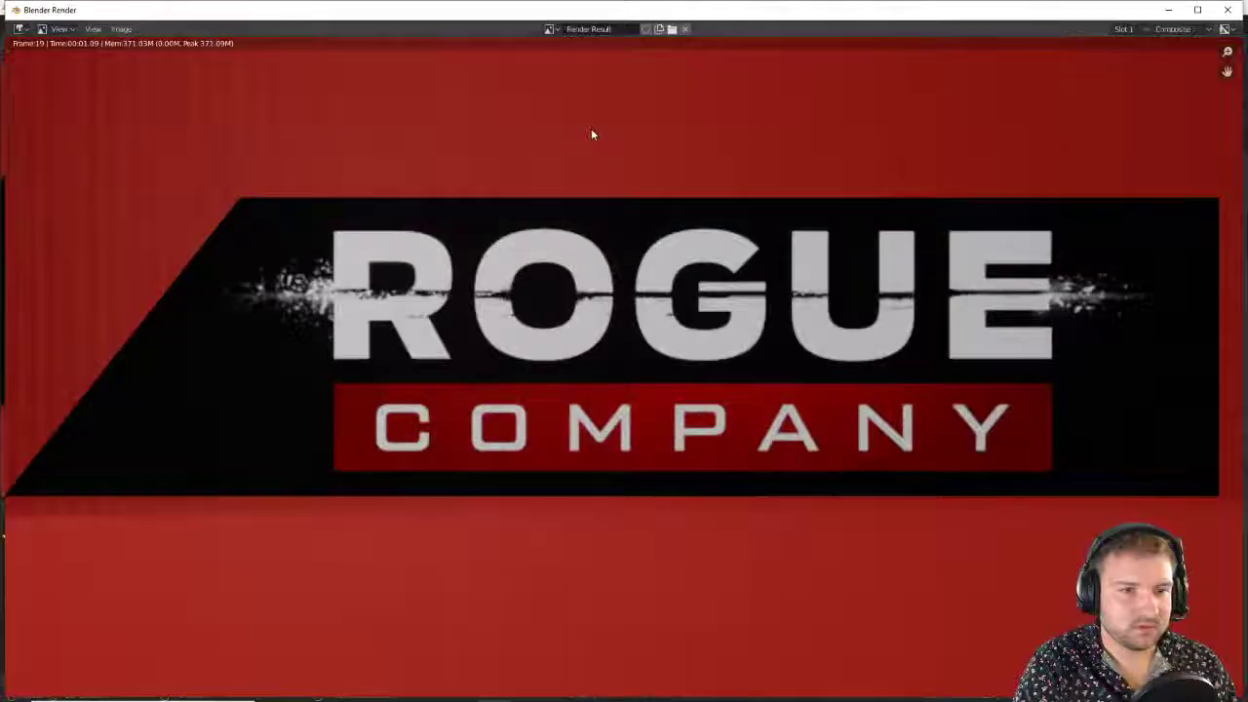
pyautogui.scroll(-5, 622, 374)
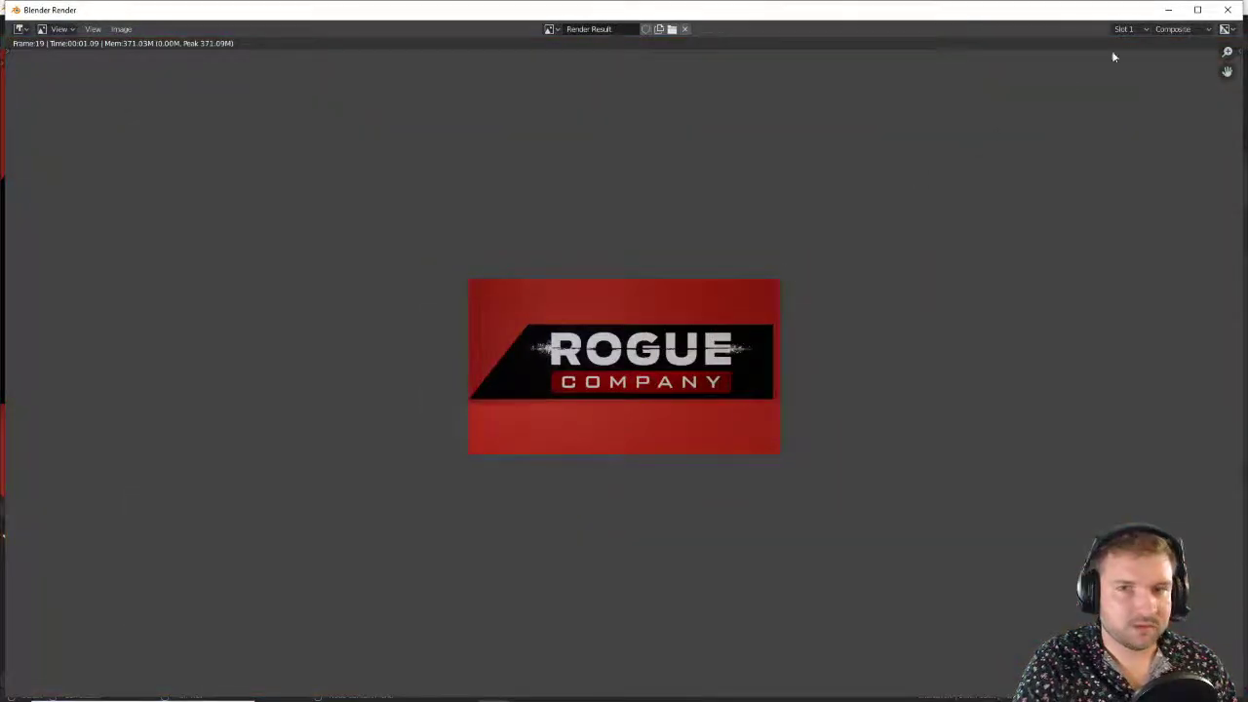
pyautogui.click(1227, 12)
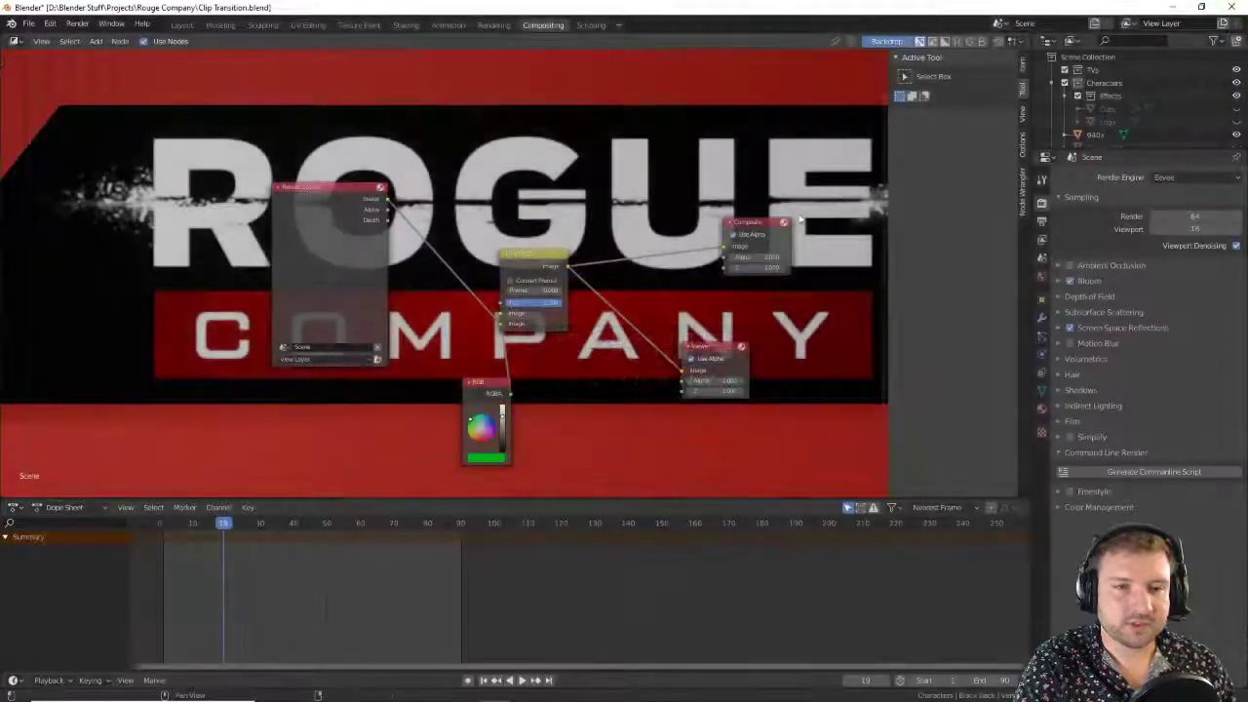
# Step: Go to frame 10, test-render it to check the banner against the green background, and close the render window
pyautogui.click(429, 525)
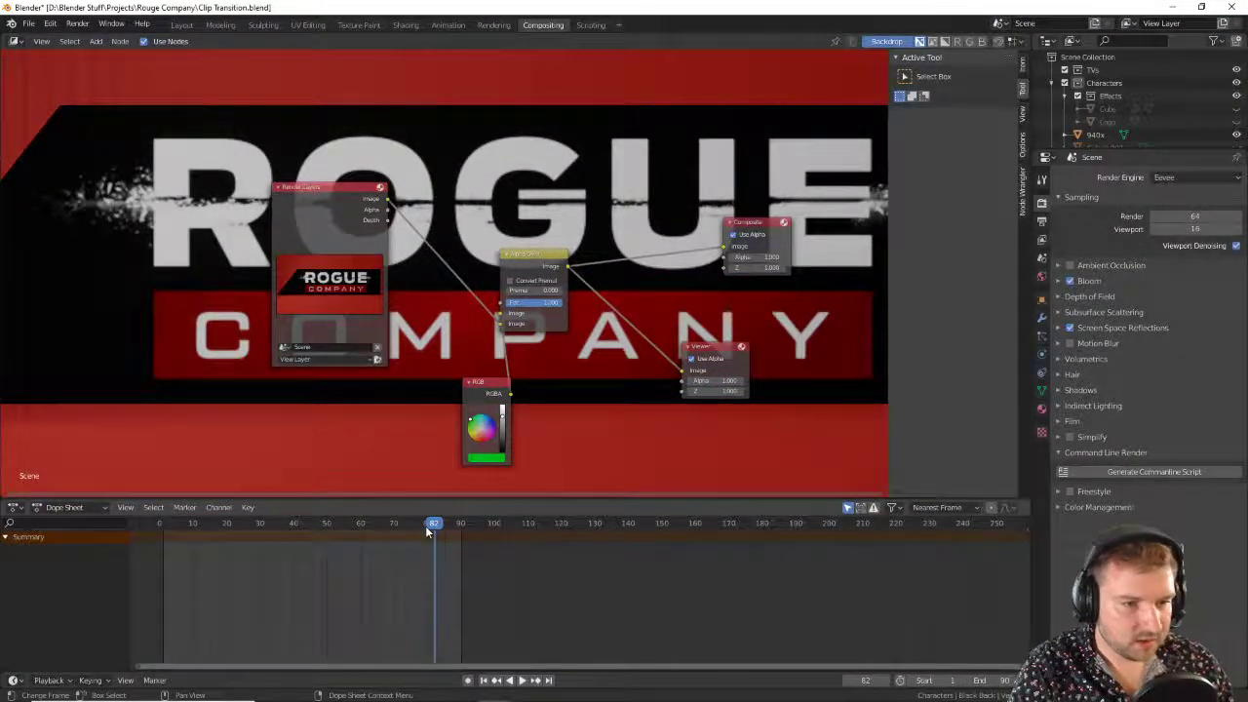
pyautogui.press('space')
pyautogui.moveTo(451, 526); pyautogui.dragTo(194, 534)
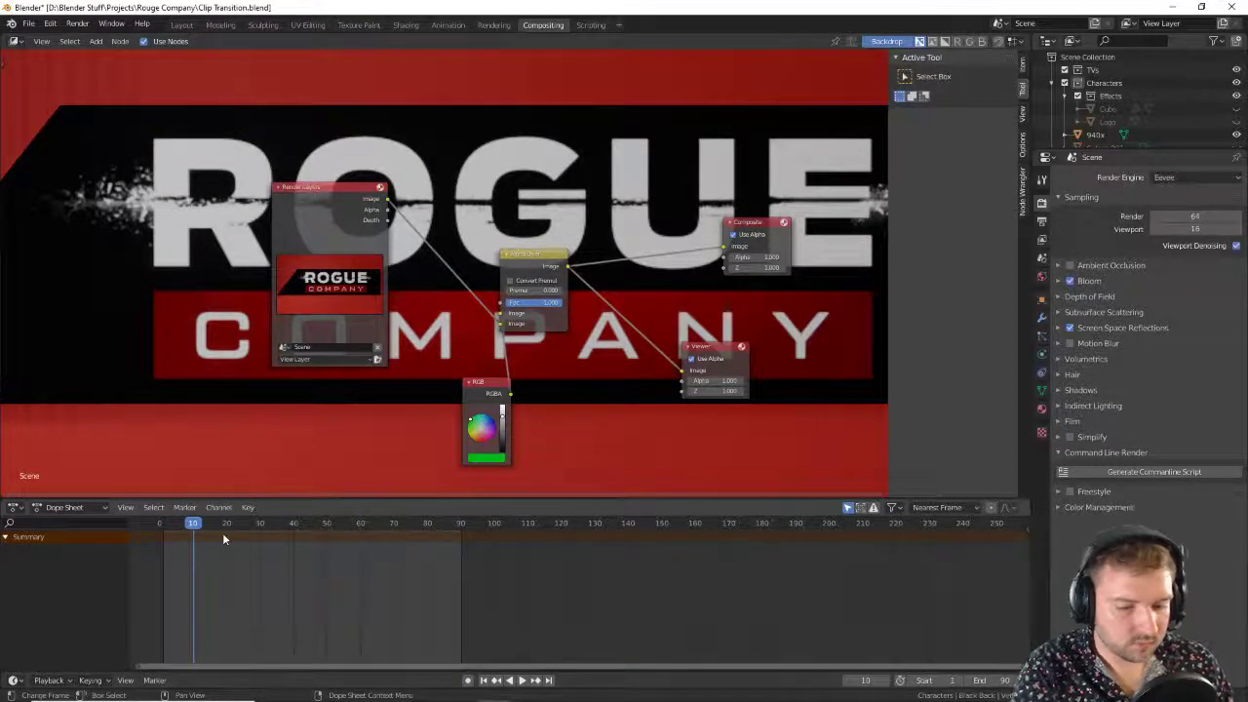
pyautogui.press('F12')
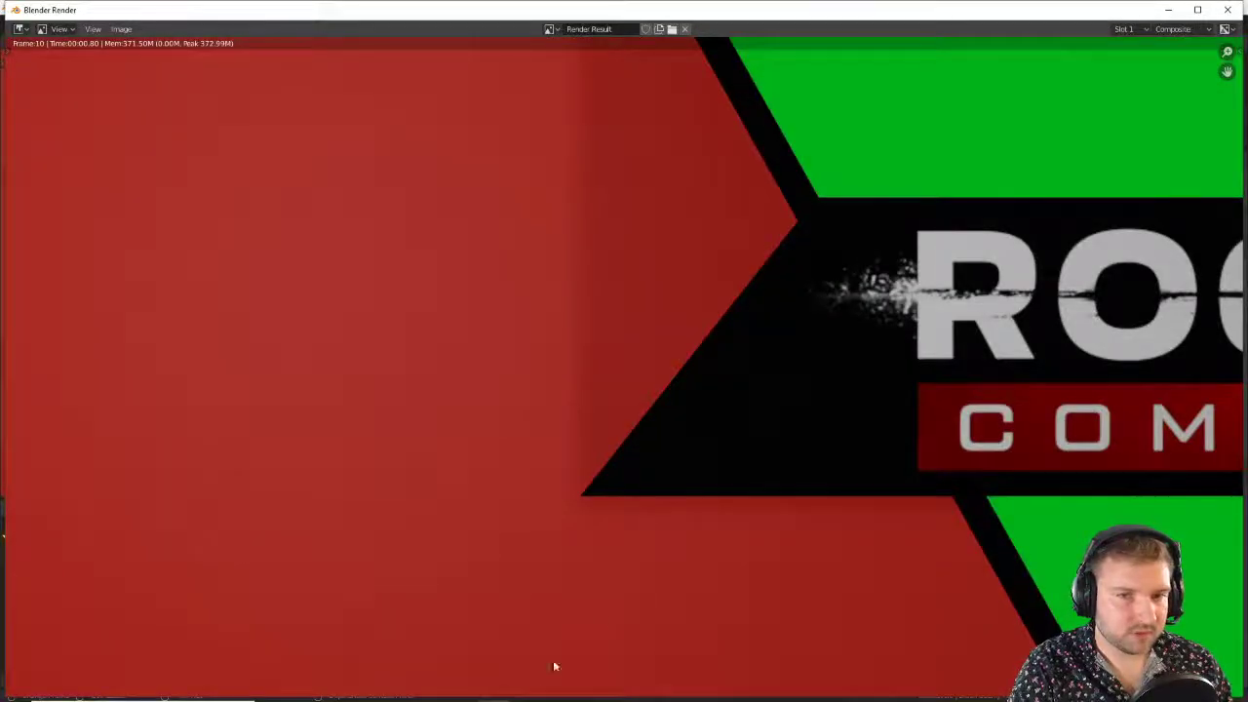
pyautogui.scroll(-5, 836, 290)
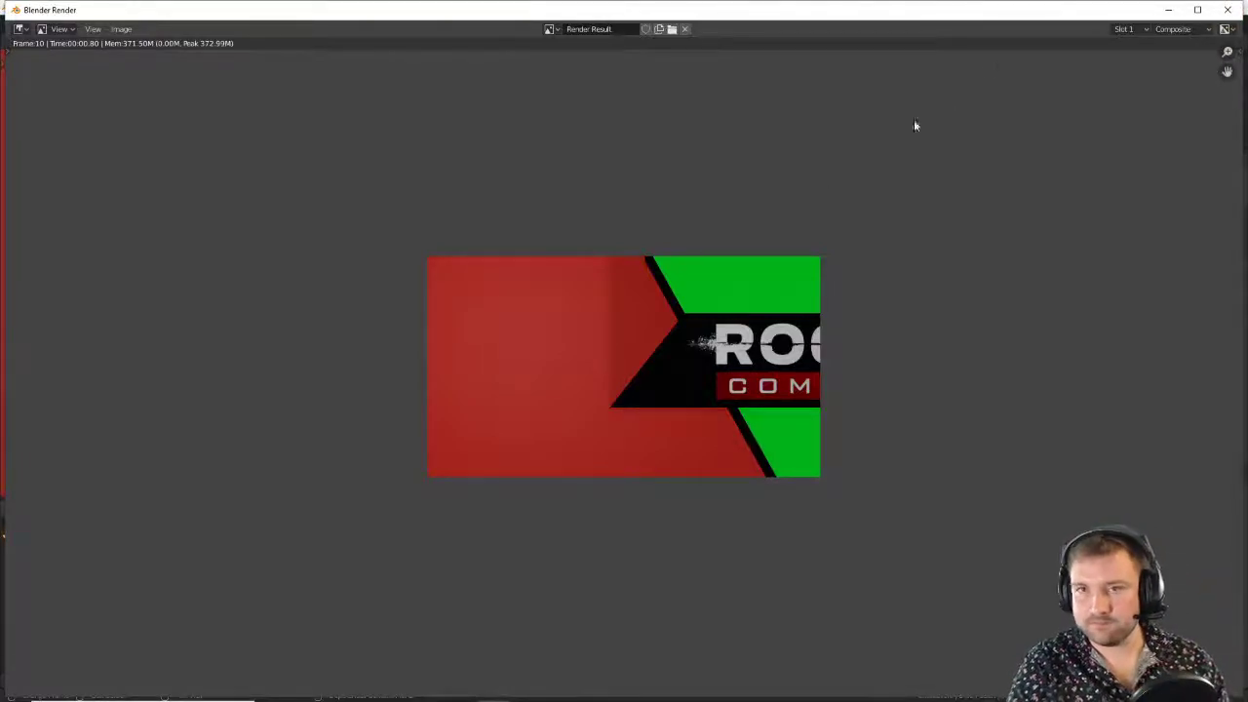
pyautogui.click(1229, 13)
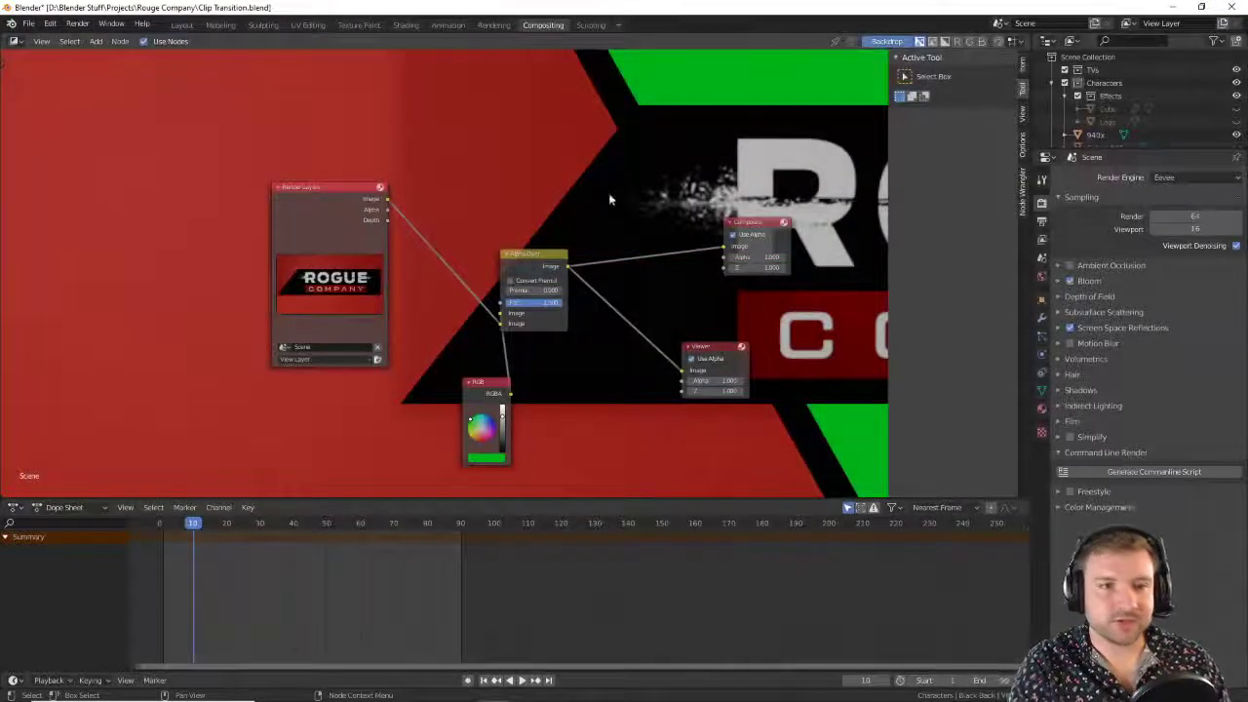
# Step: Render the full animation from frame 1 to 90 and minimise the render window
pyautogui.scroll(-2, 638, 199)
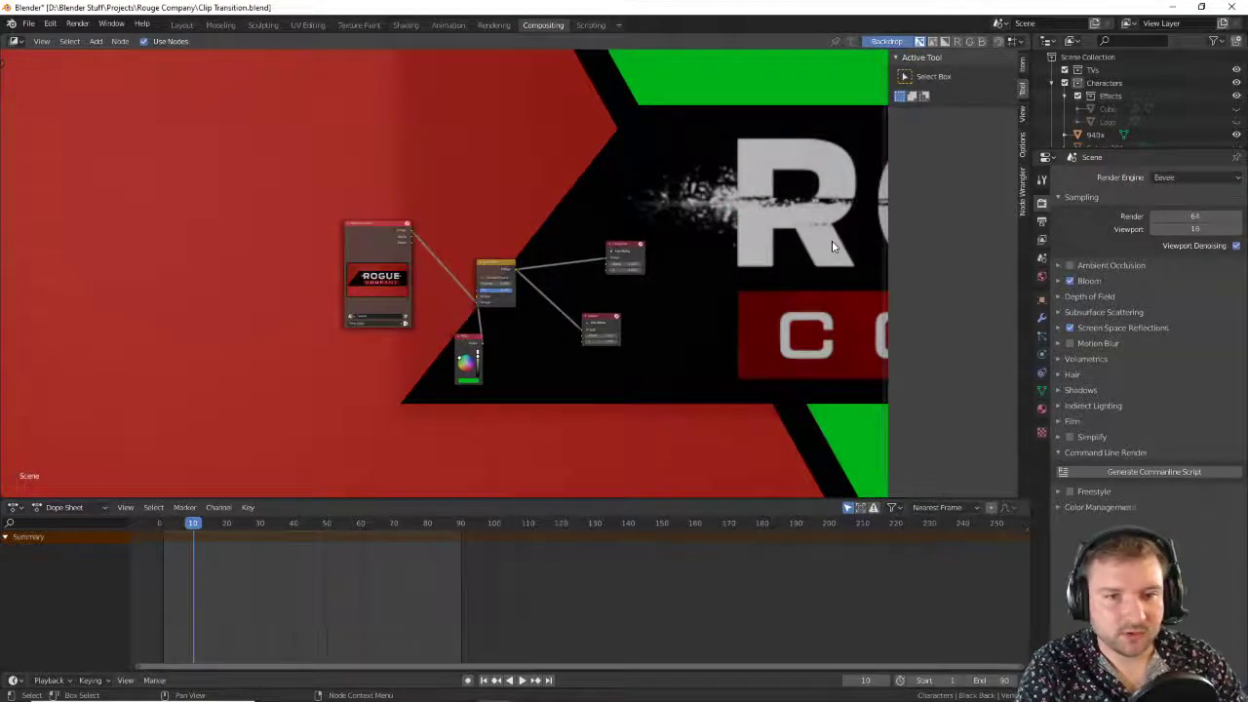
pyautogui.scroll(1, 835, 248)
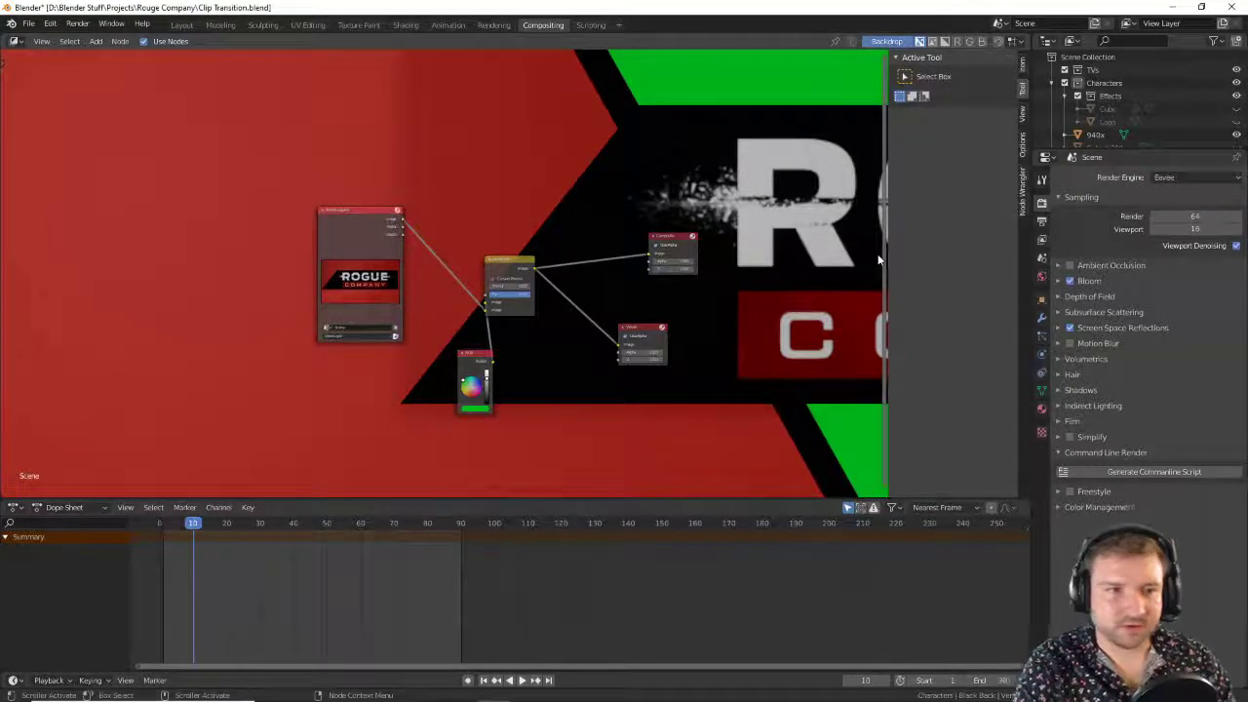
pyautogui.press('F12')
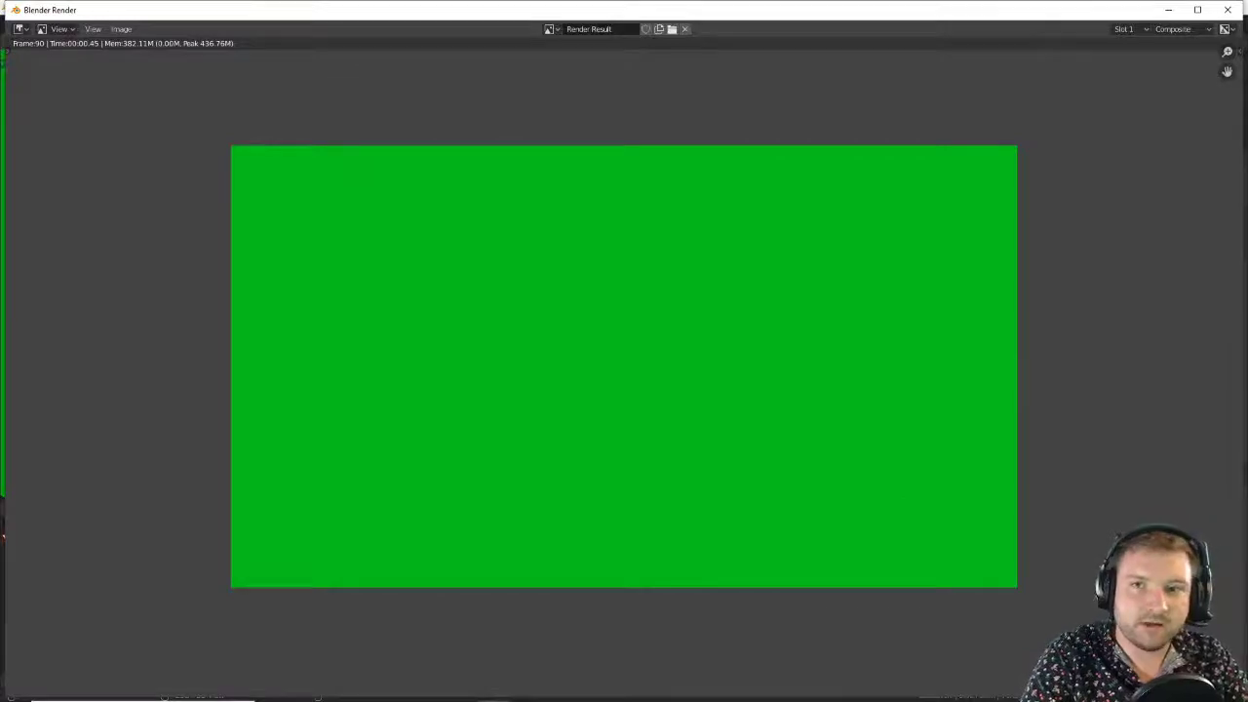
pyautogui.click(1169, 10)
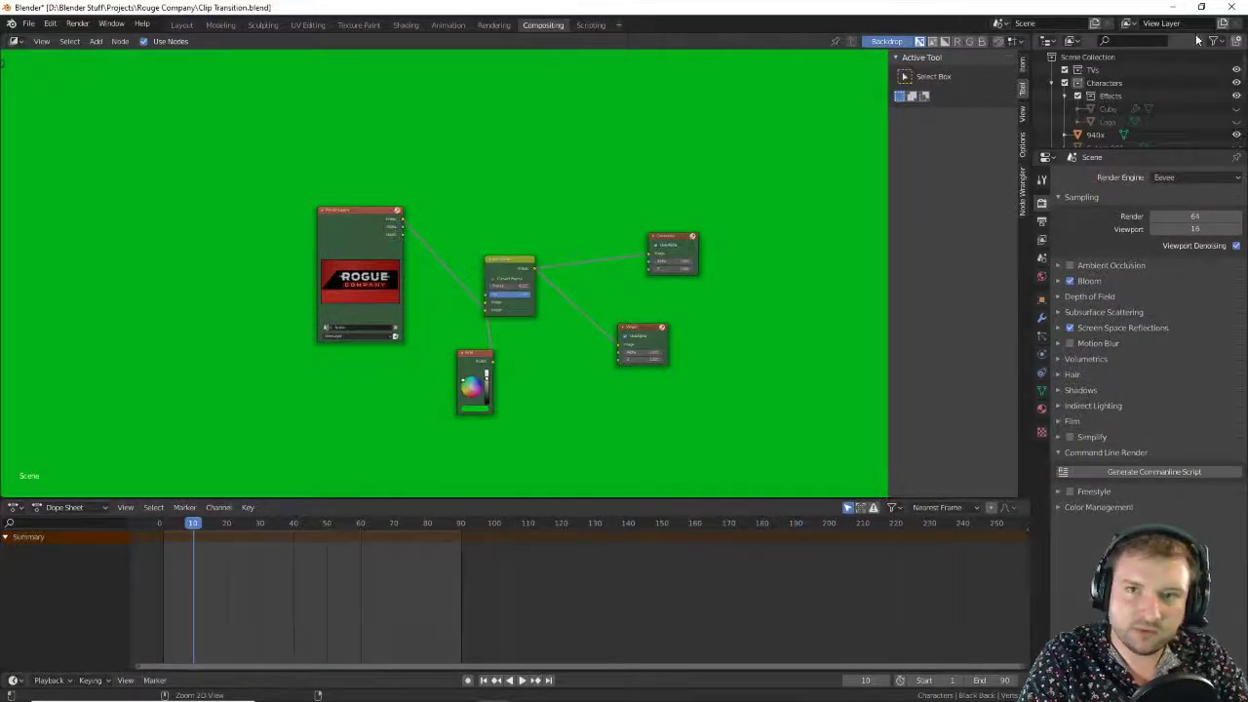
# Step: Minimise Blender, switch to OBS and collapse the chat window 3 group in the Valorant Real scene's sources
pyautogui.click(1175, 7)
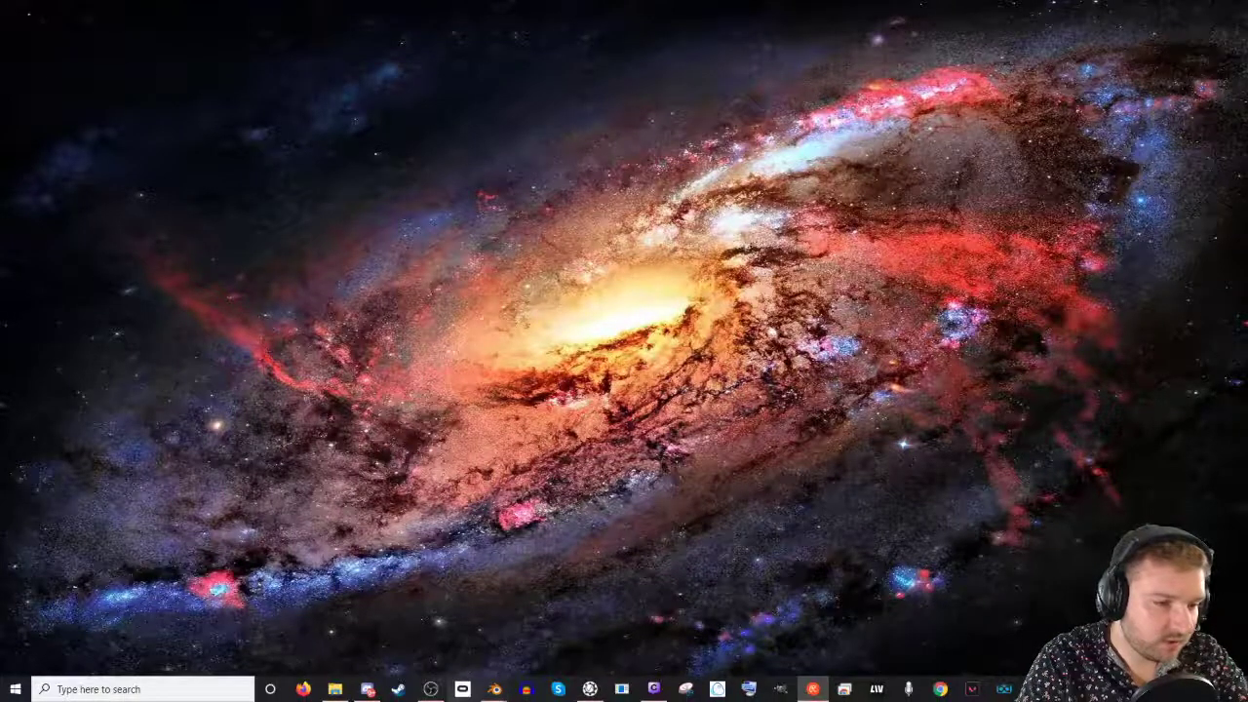
pyautogui.click(430, 689)
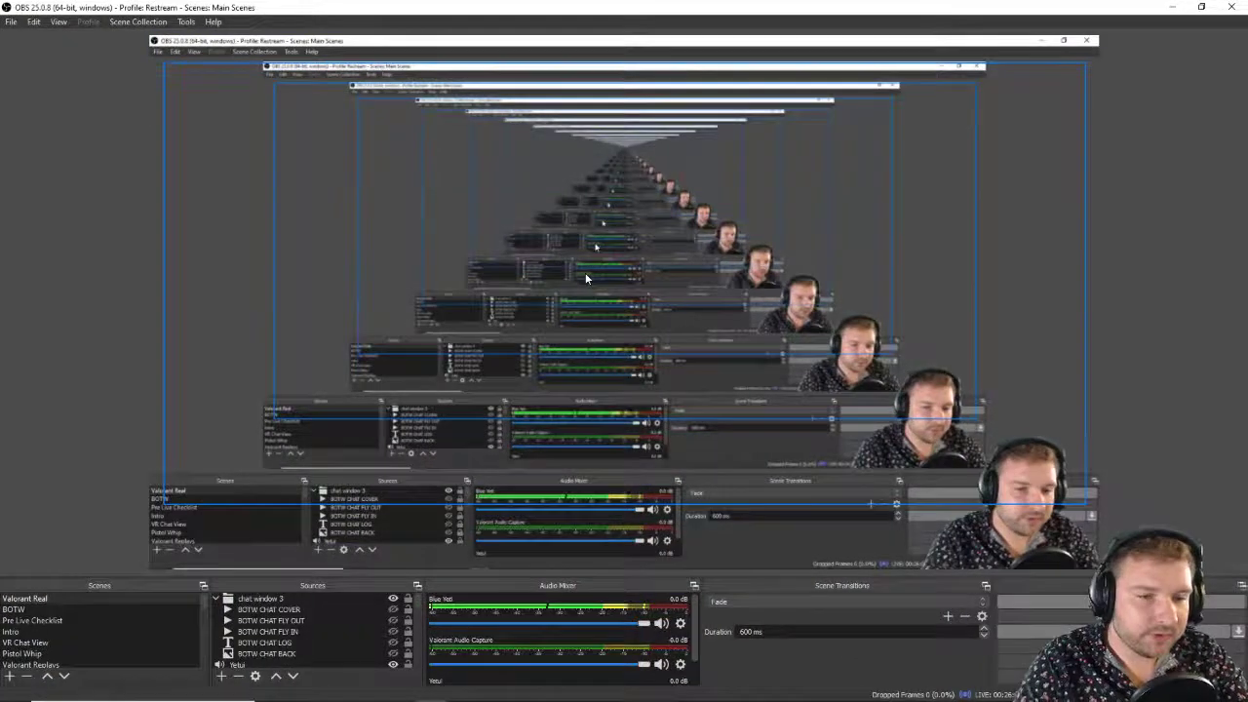
pyautogui.click(216, 605)
pyautogui.click(216, 604)
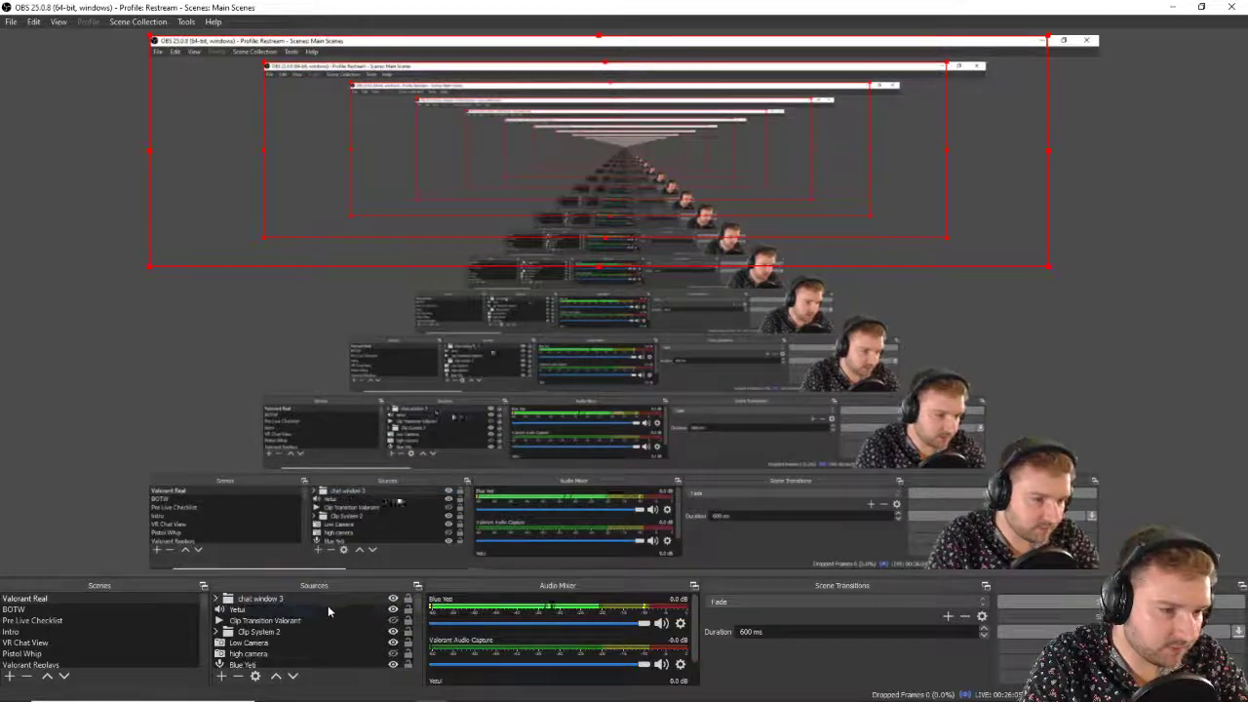
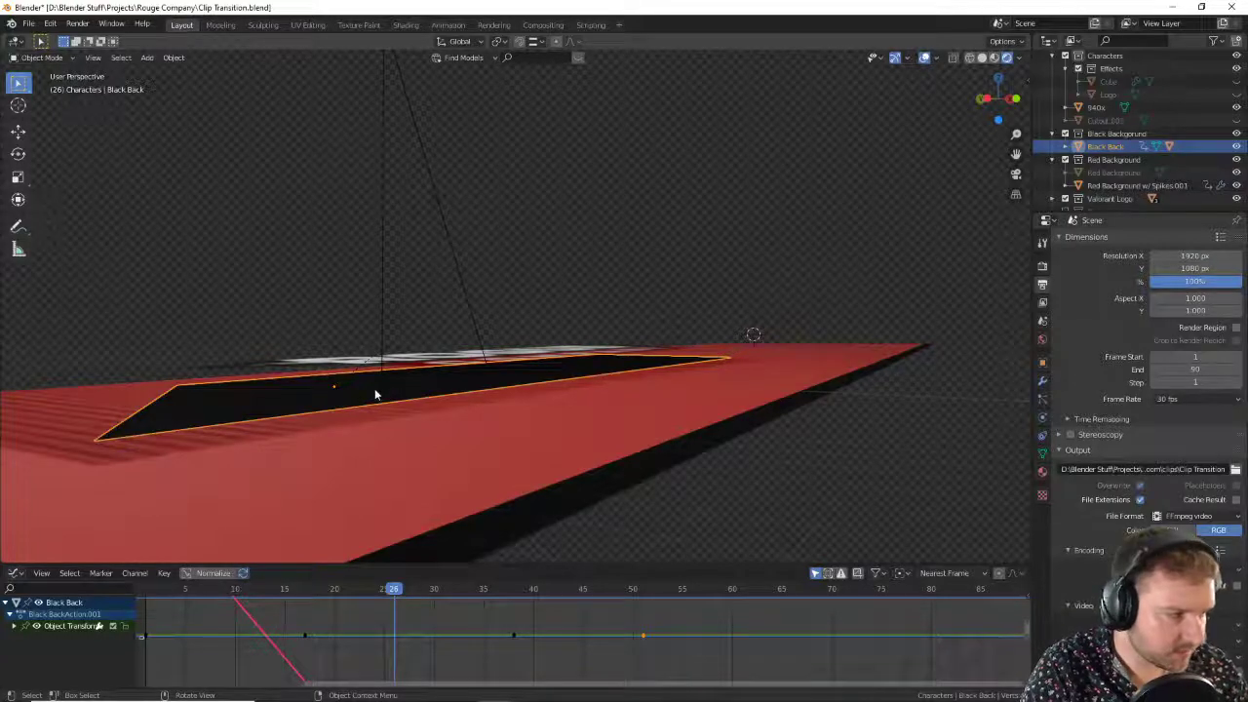
# Step: At frame 26, raise the Black Back banner along Z above the red background and check it from an angle and through the camera
pyautogui.press('g')
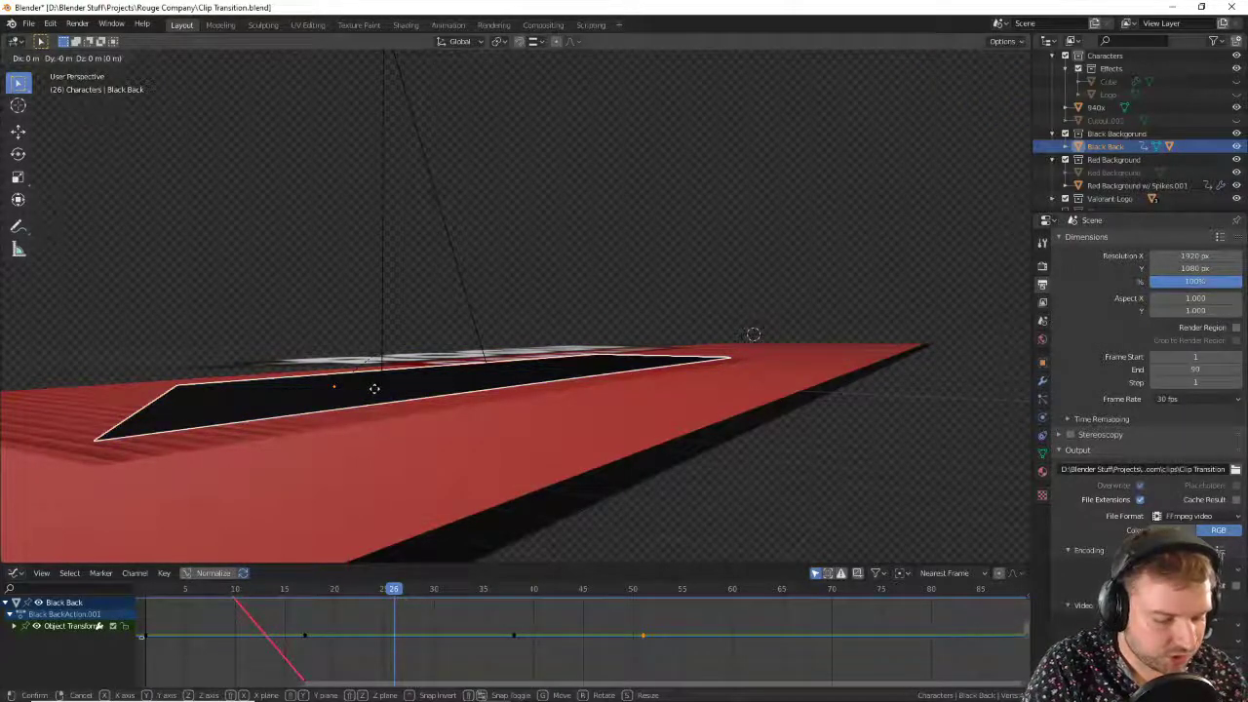
pyautogui.press('z')
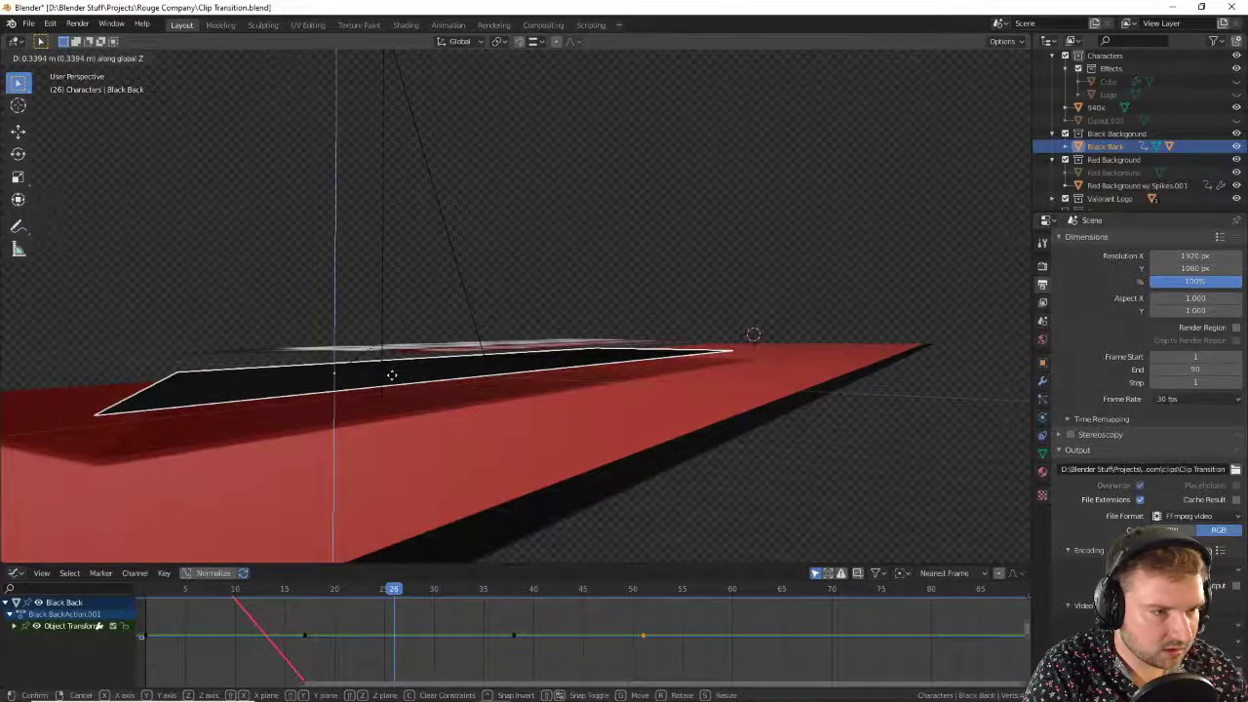
pyautogui.click(403, 342)
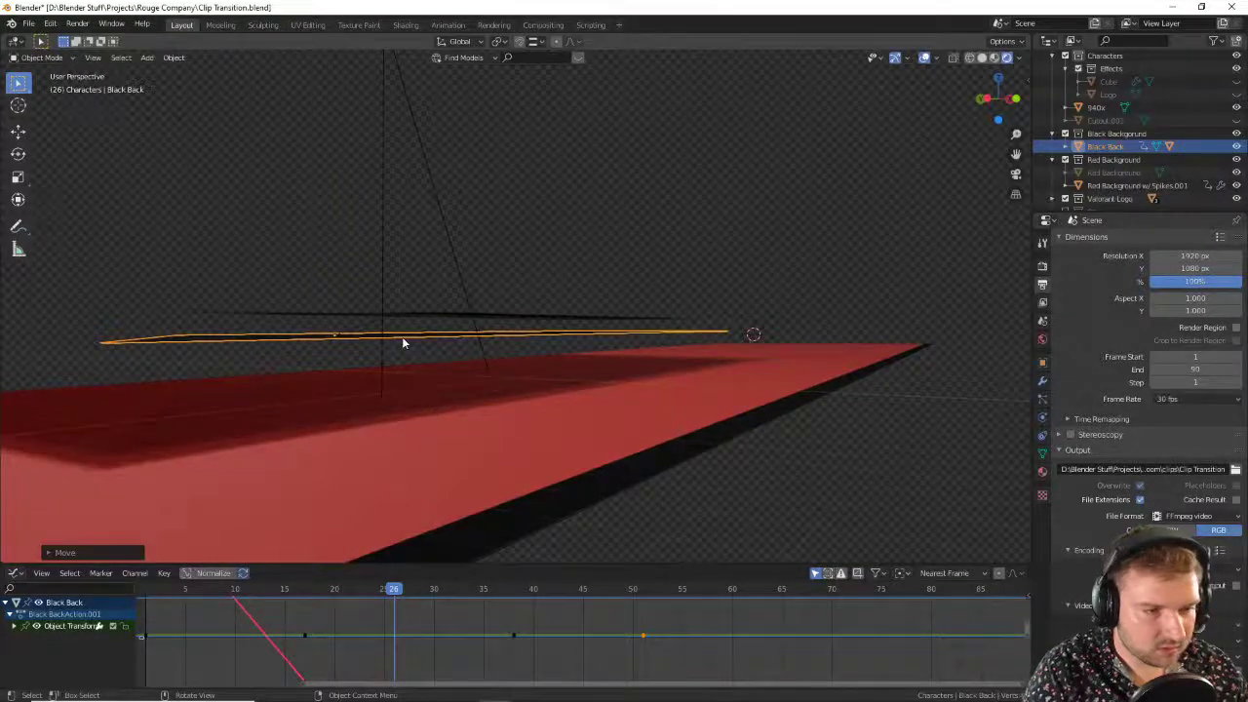
pyautogui.press('KP_0')
pyautogui.moveTo(407, 297); pyautogui.dragTo(510, 209, button='middle')
pyautogui.scroll(12, 507, 265)
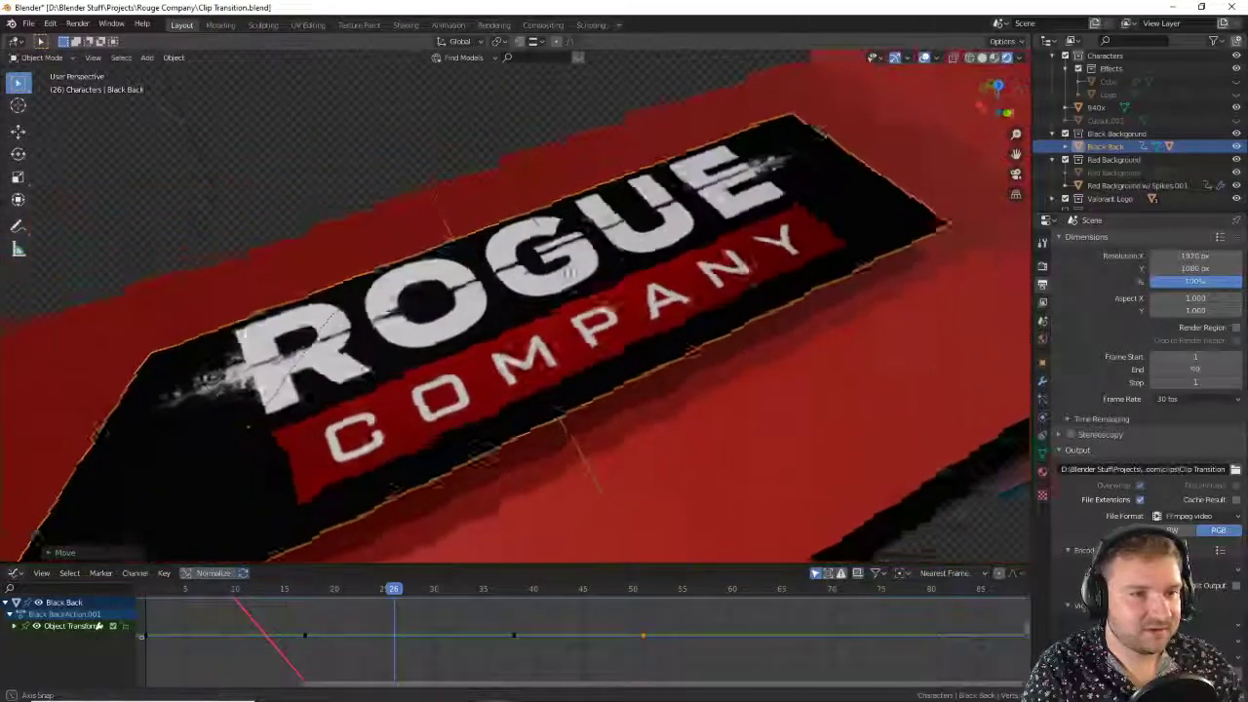
pyautogui.moveTo(507, 264); pyautogui.dragTo(685, 205, button='middle')
pyautogui.press('KP_0')
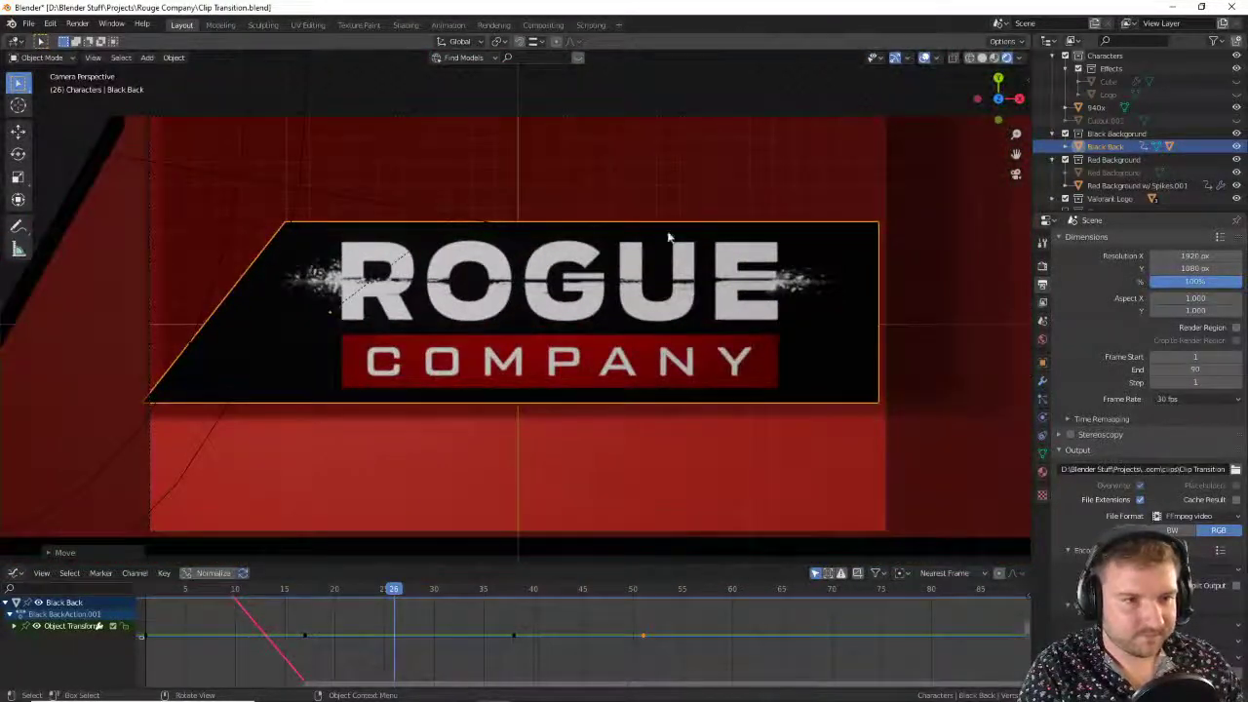
# Step: Move the spot and point lights down along Z closer to the banner, and return to the camera view
pyautogui.click(567, 387)
pyautogui.moveTo(627, 395); pyautogui.dragTo(737, 293, button='middle')
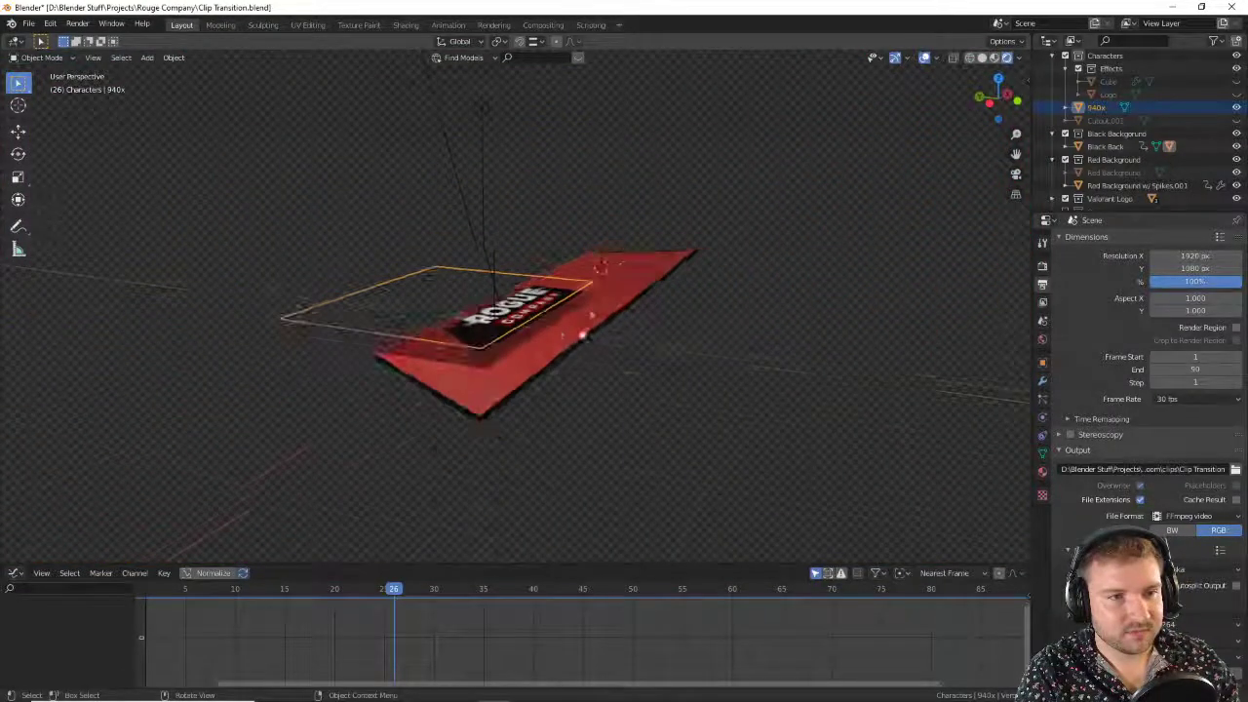
pyautogui.moveTo(525, 246); pyautogui.dragTo(454, 210, button='middle')
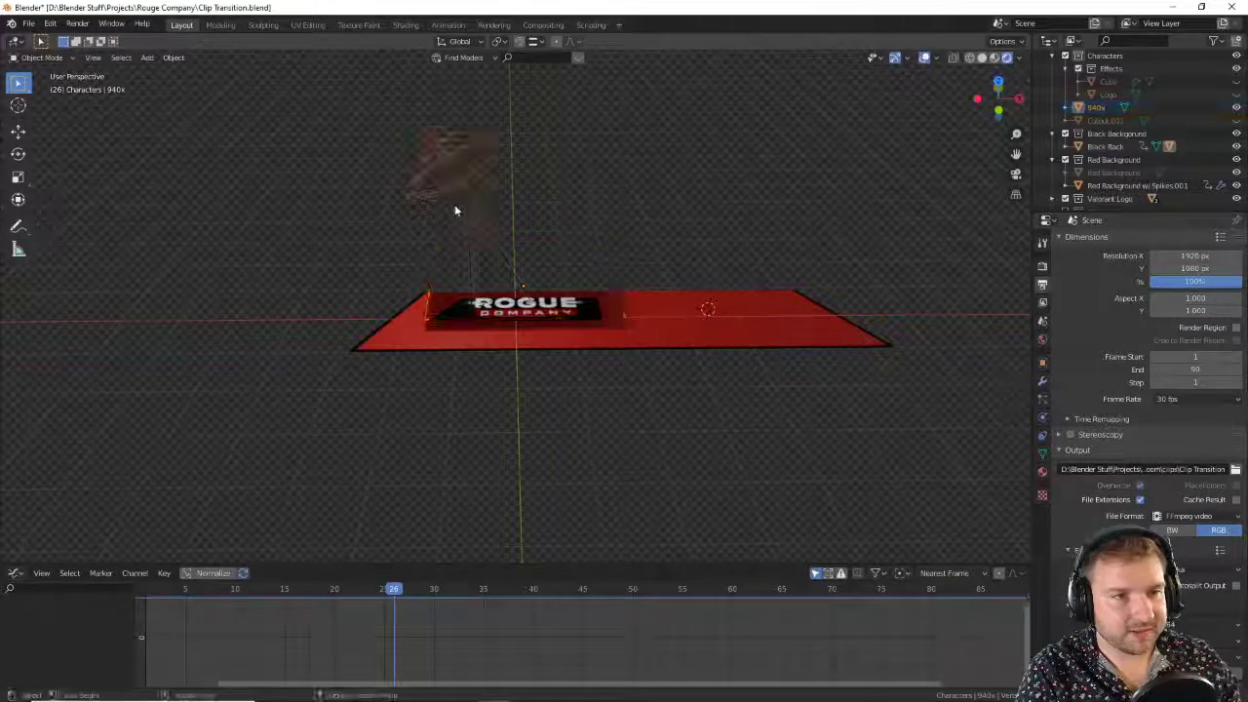
pyautogui.press('g')
pyautogui.press('z')
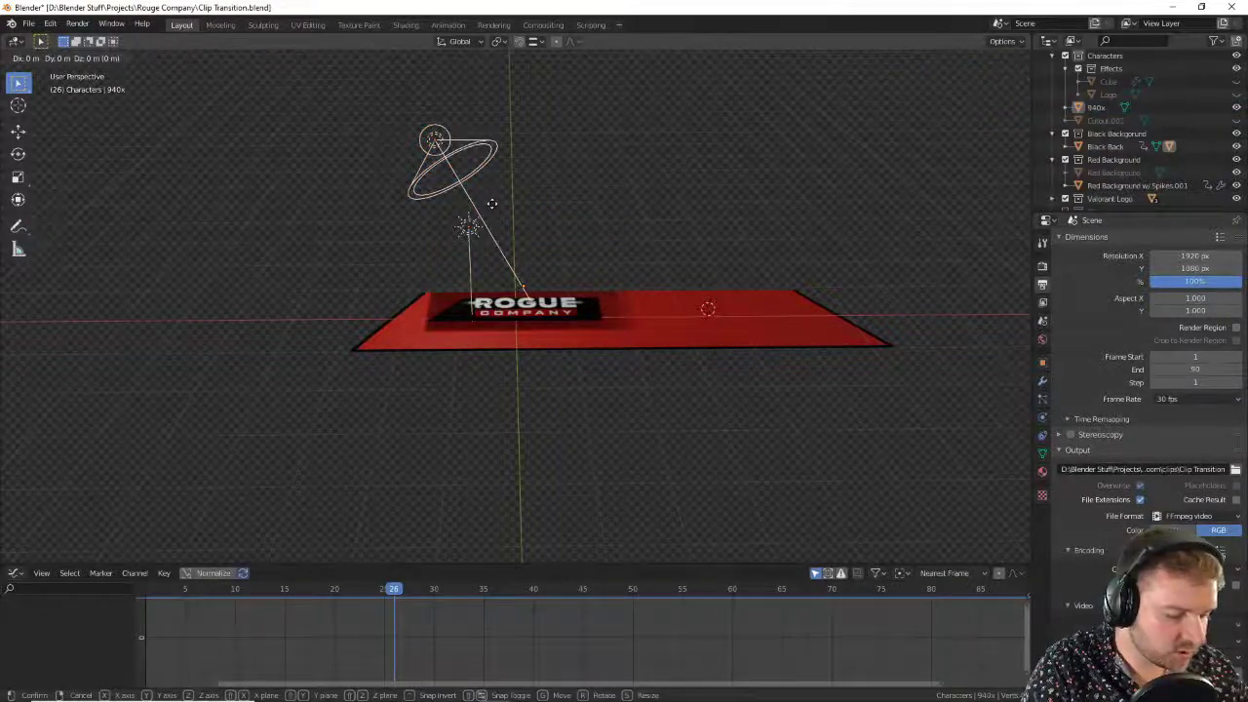
pyautogui.click(525, 285)
pyautogui.press('KP_0')
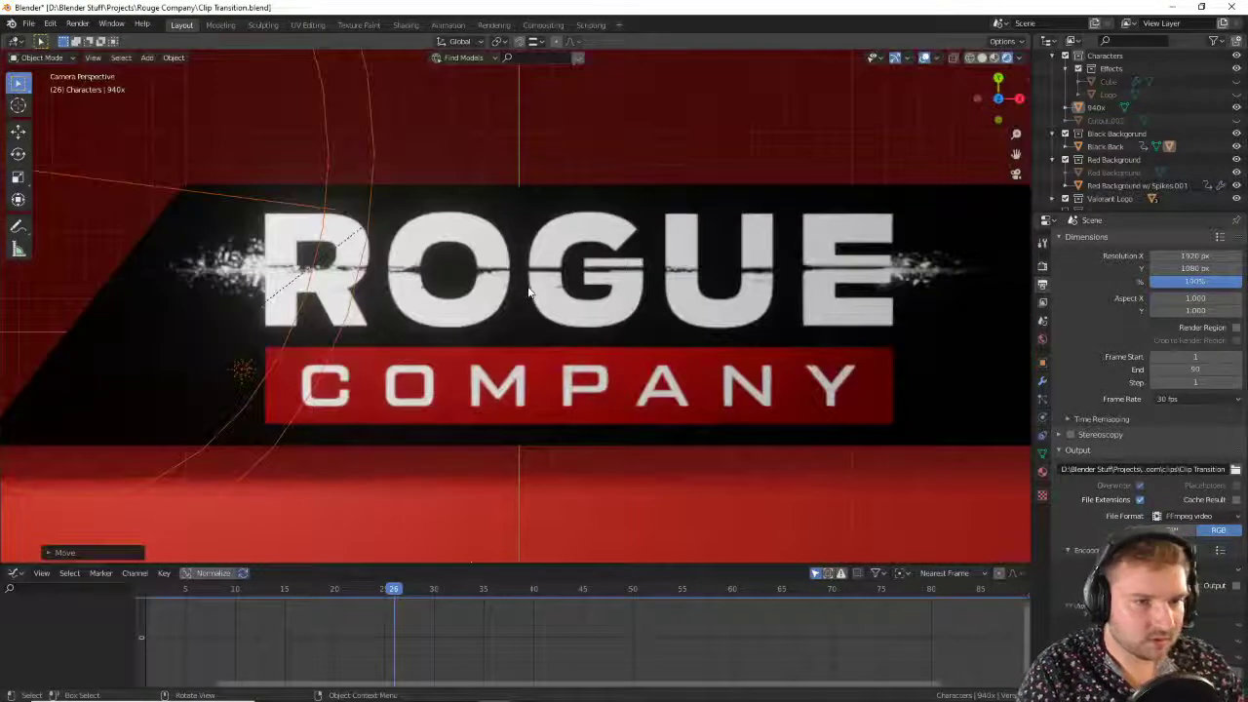
# Step: Set the spot light's cone size to 96.9° and reduce its radius to about 1.2 m, then select the logo plane
pyautogui.scroll(-3, 526, 291)
pyautogui.scroll(2, 468, 224)
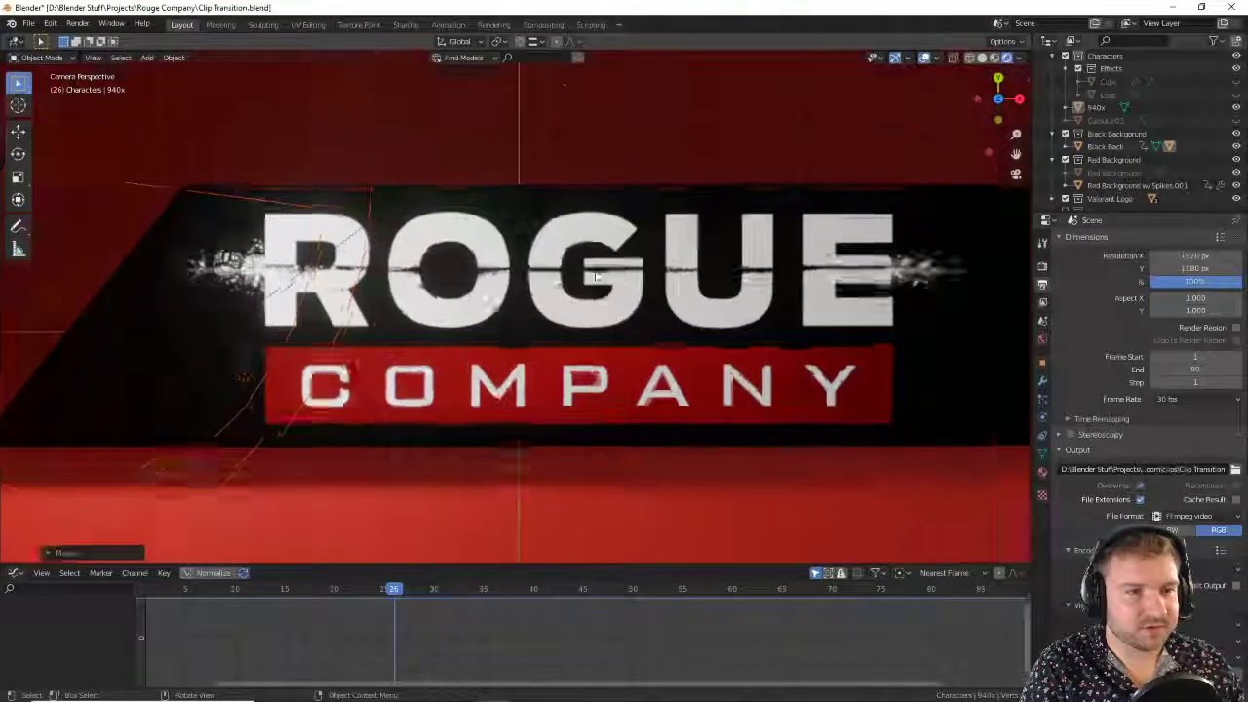
pyautogui.scroll(-1, 422, 170)
pyautogui.click(408, 160)
pyautogui.click(403, 156)
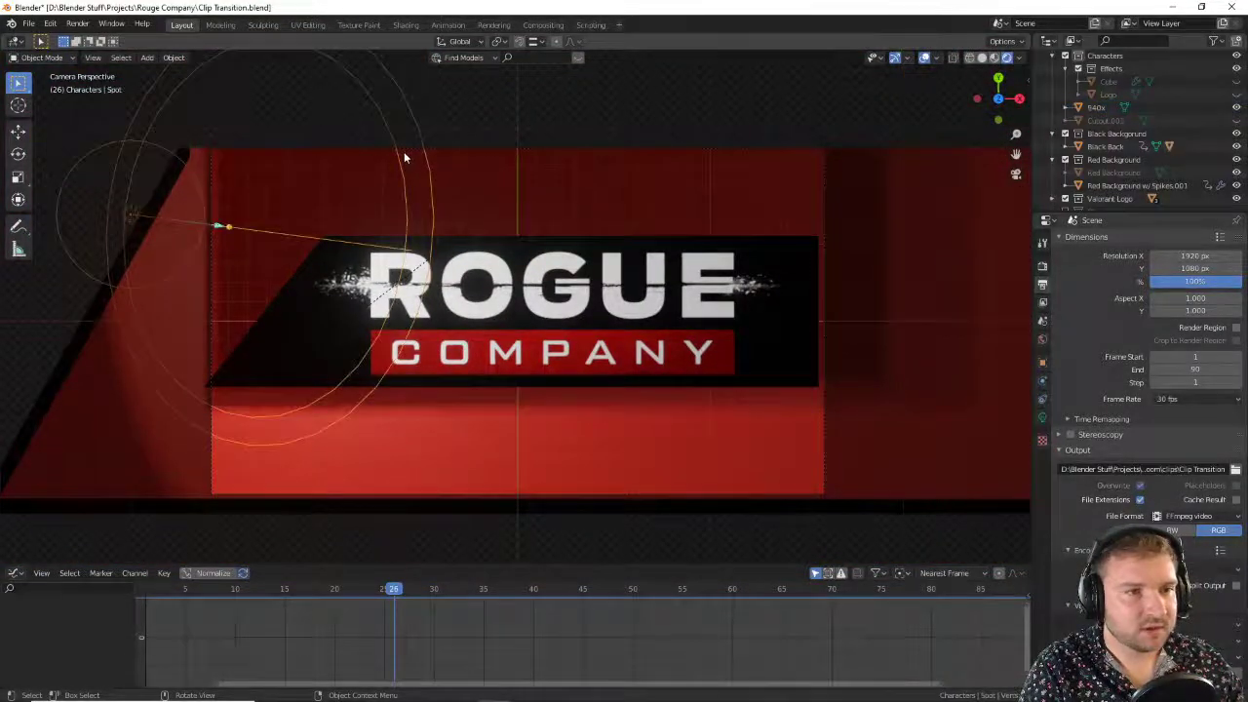
pyautogui.click(1043, 417)
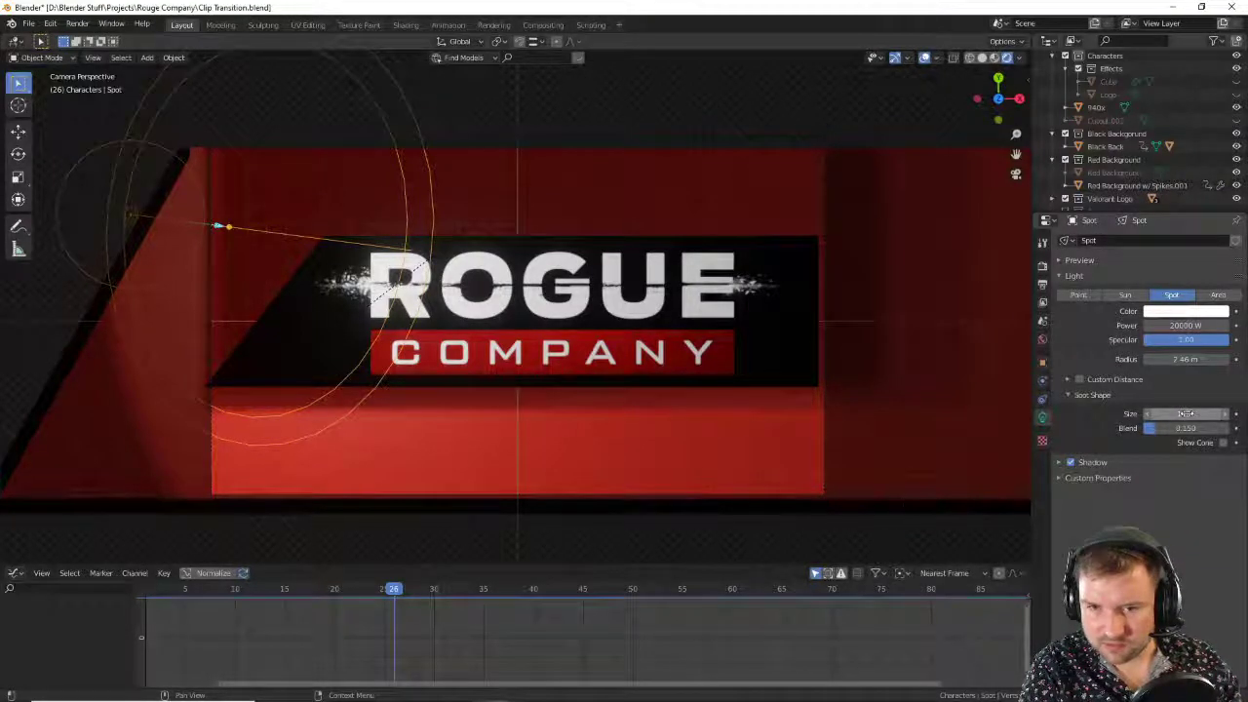
pyautogui.moveTo(1205, 413)
pyautogui.mouseDown()
pyautogui.moveTo(1148, 414)
pyautogui.moveTo(1205, 413)
pyautogui.mouseUp()
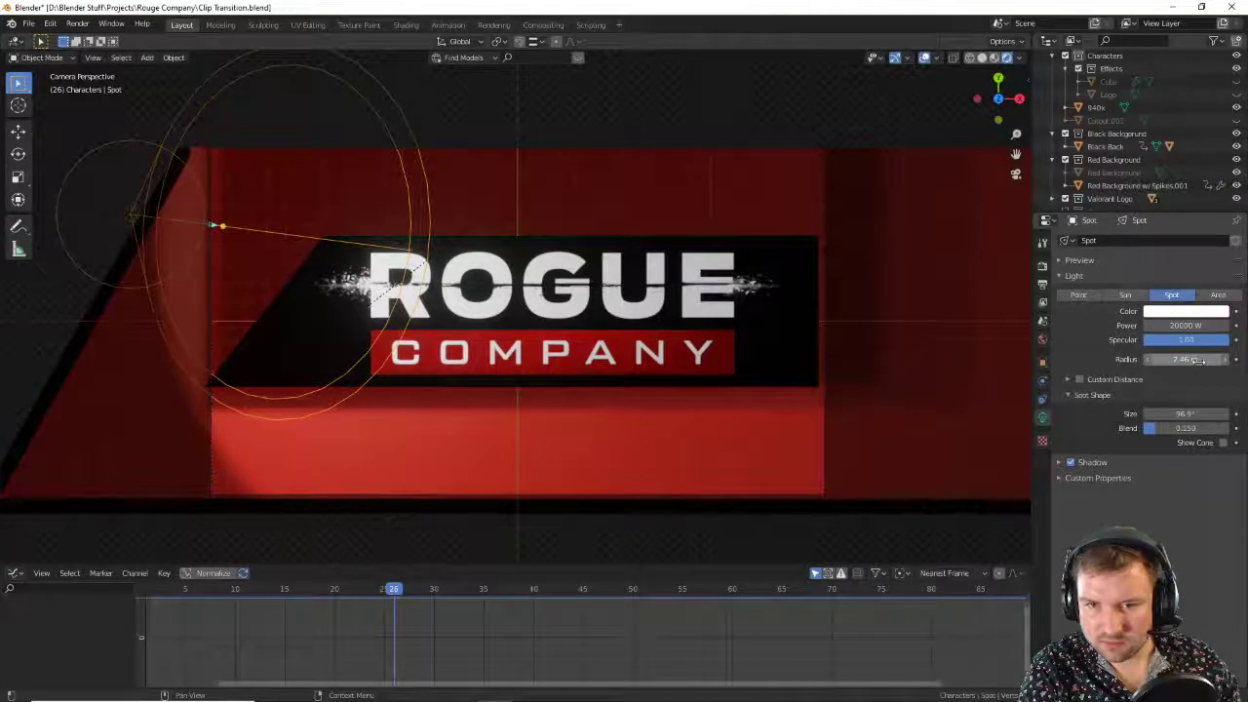
pyautogui.moveTo(1199, 359); pyautogui.dragTo(1150, 359)
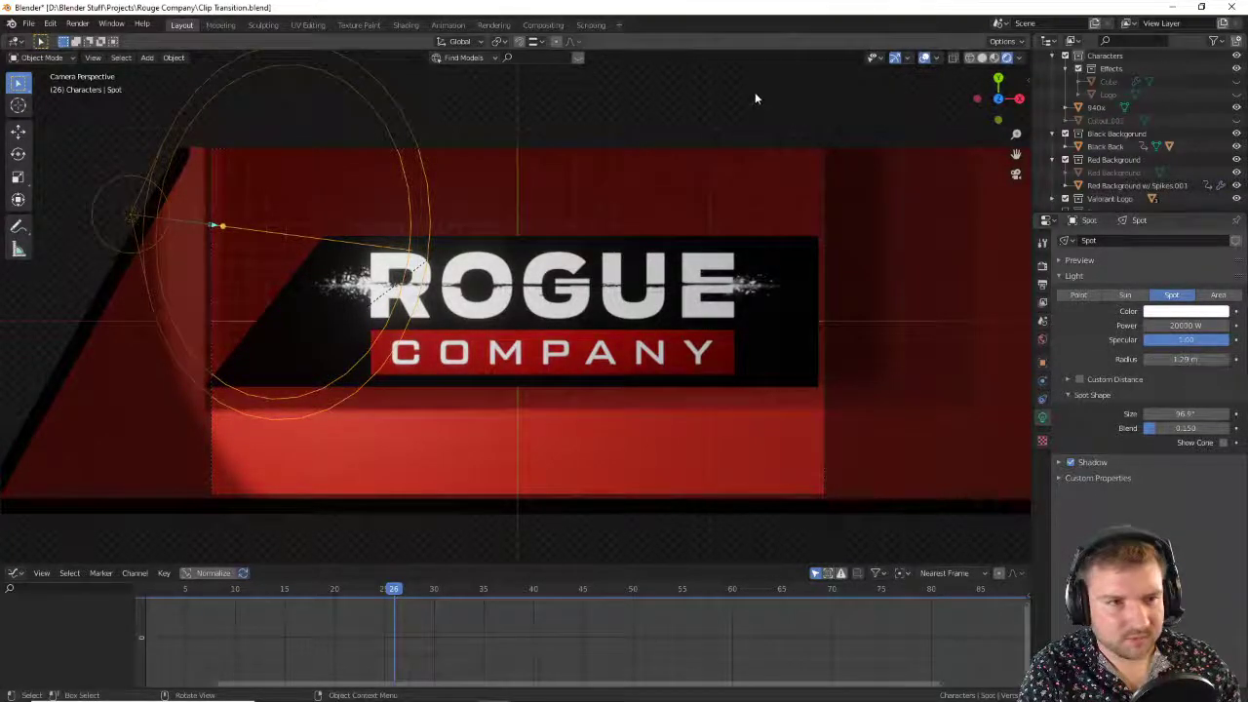
pyautogui.click(722, 389)
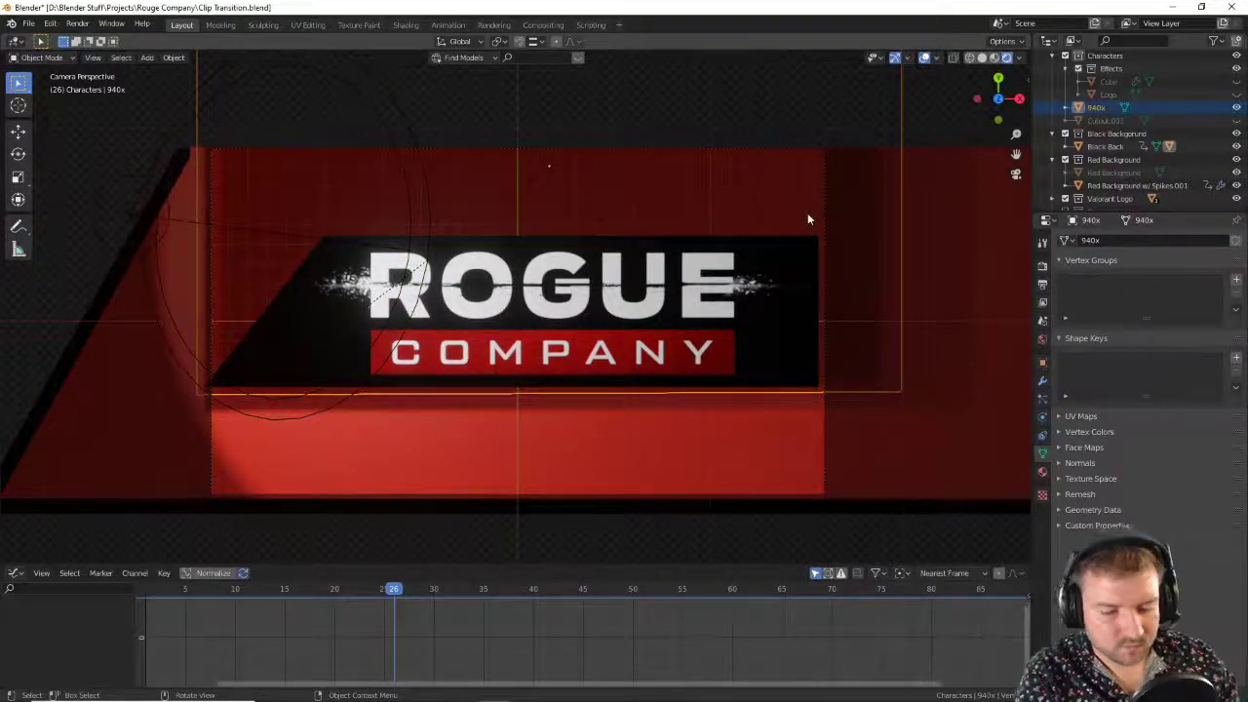
# Step: Render frame 26 to check the banner lighting, and close the render result
pyautogui.press('F12')
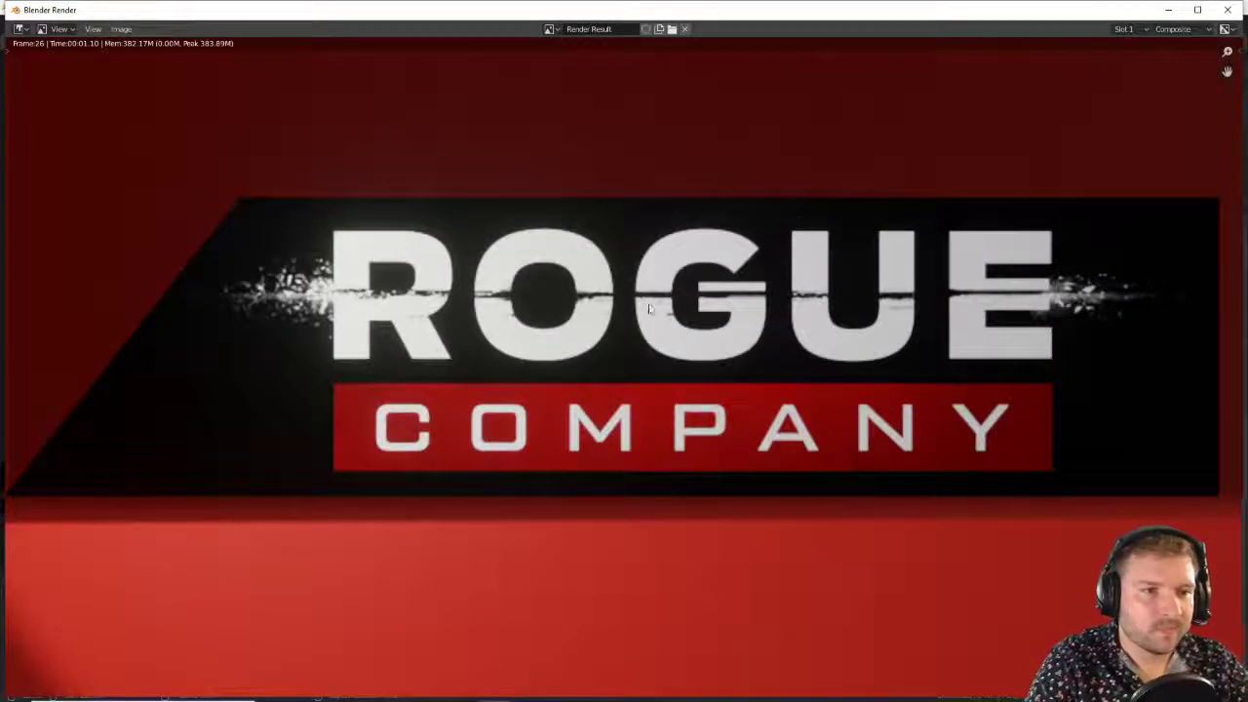
pyautogui.click(1228, 10)
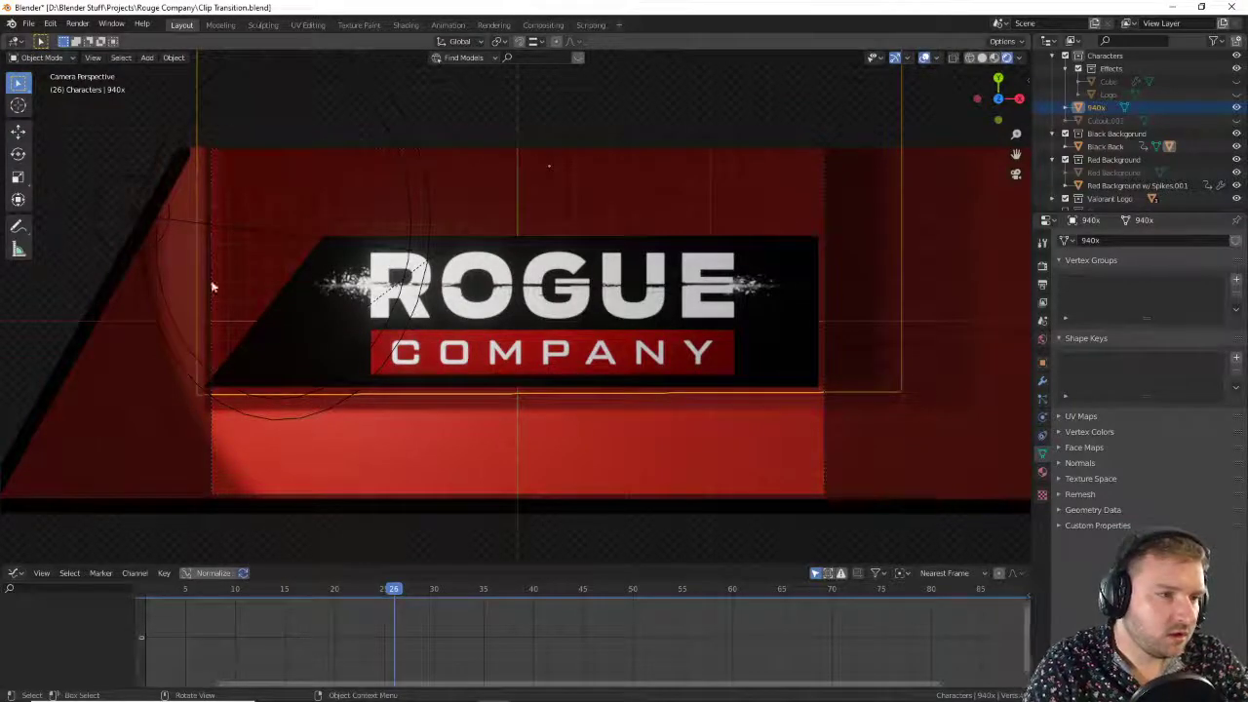
pyautogui.scroll(-4, 309, 358)
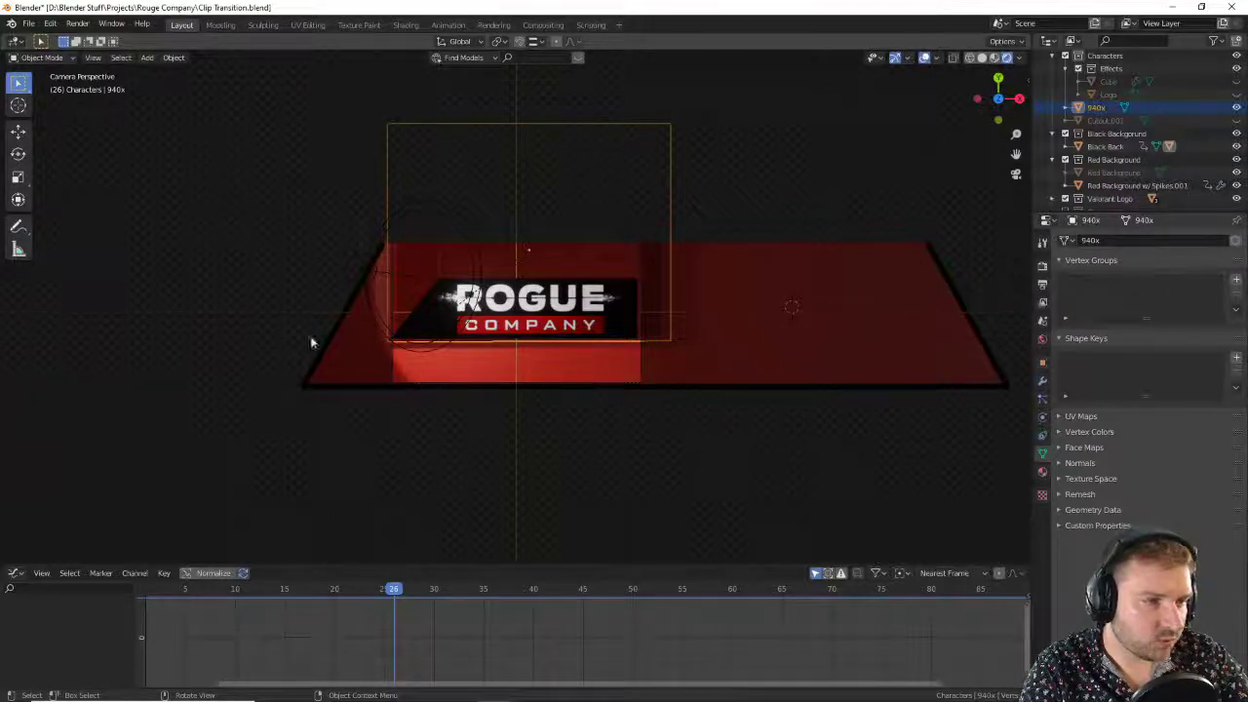
# Step: Switch to the Shading workspace, show the World node tree and display the viewport in rendered mode
pyautogui.click(405, 25)
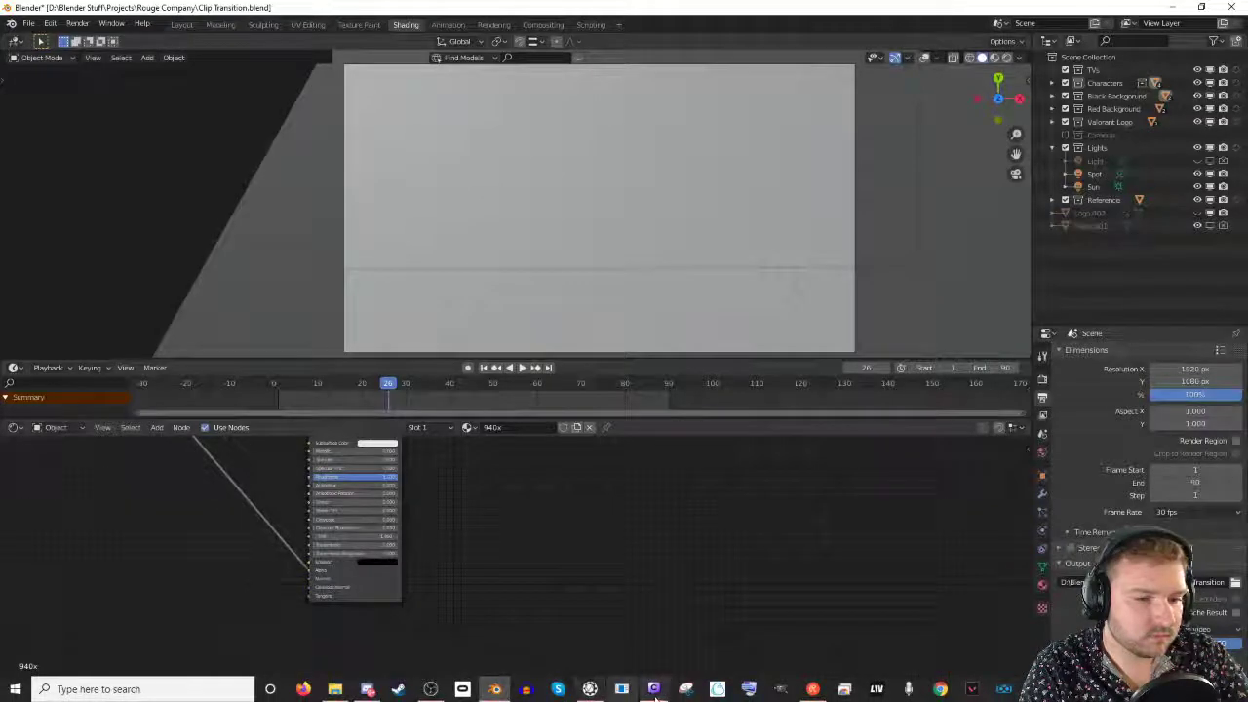
pyautogui.click(429, 688)
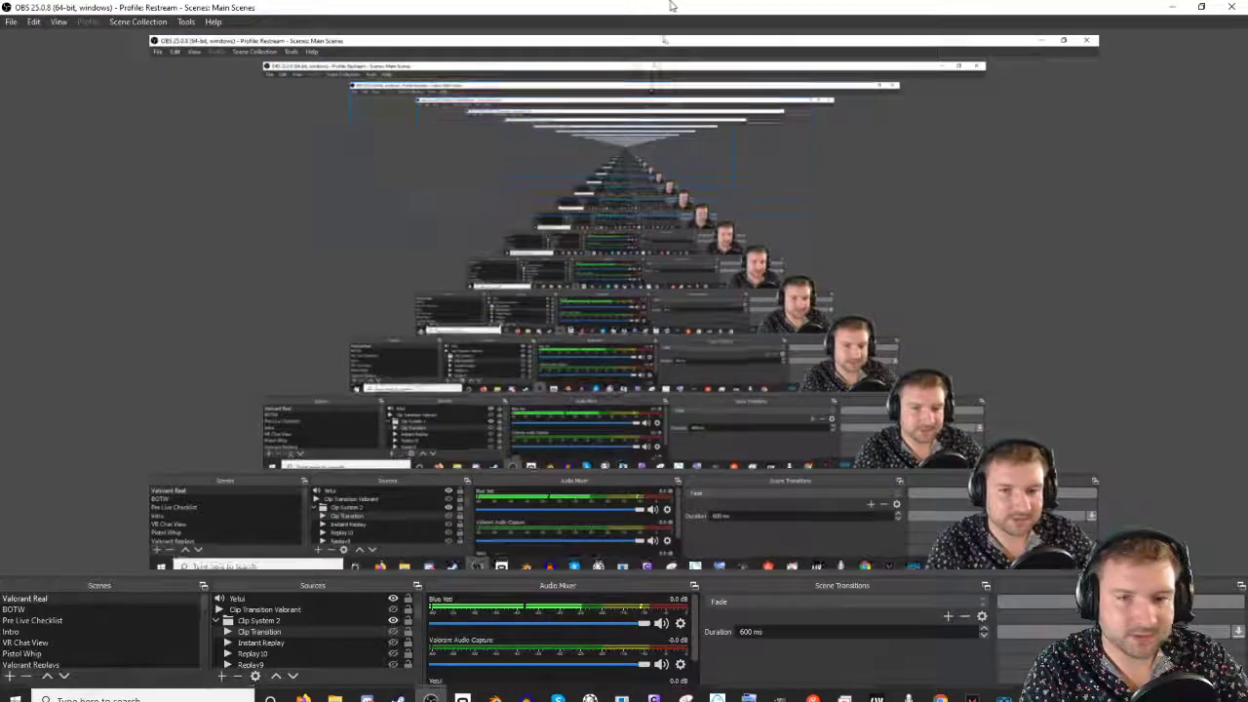
pyautogui.hotkey('alt', 'Tab')
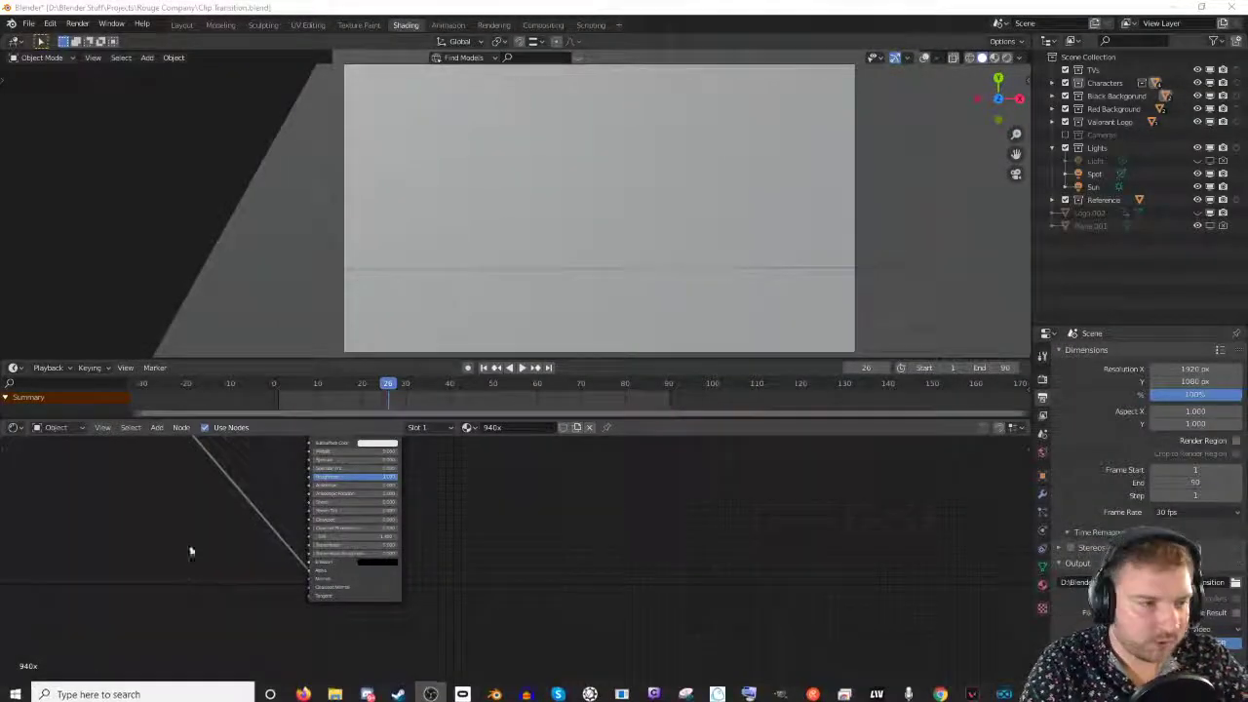
pyautogui.click(60, 428)
pyautogui.click(59, 456)
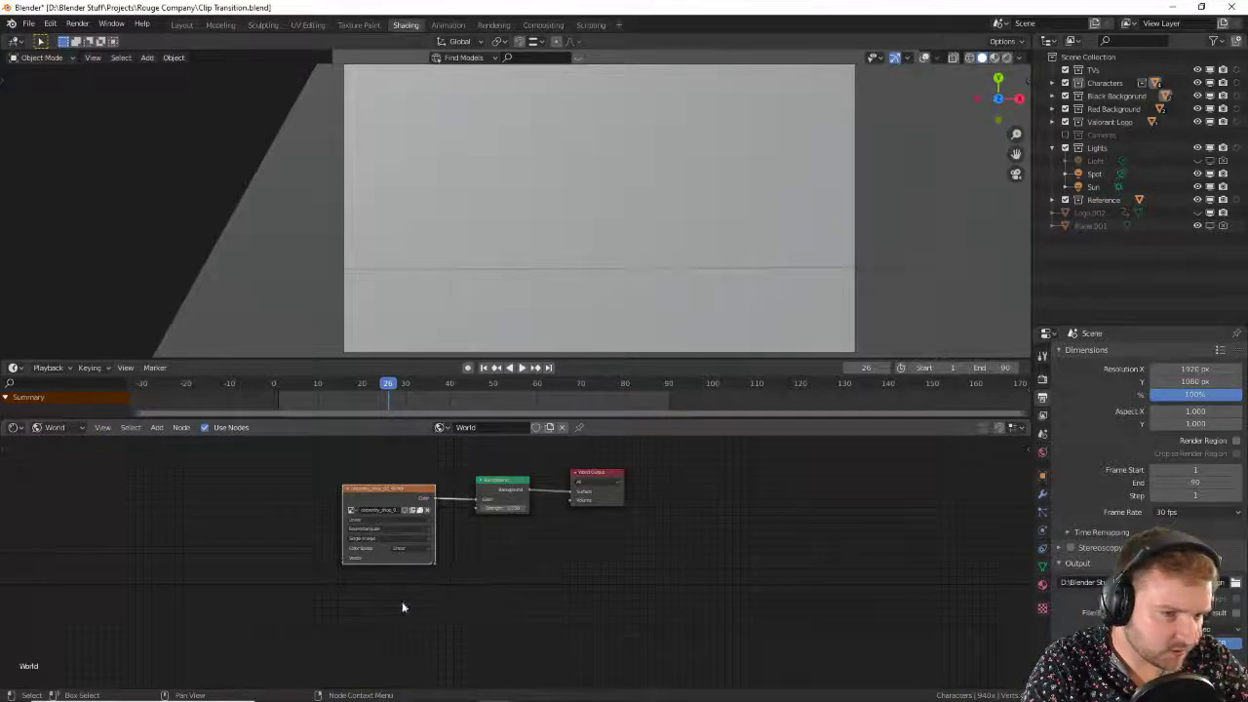
pyautogui.scroll(5, 404, 604)
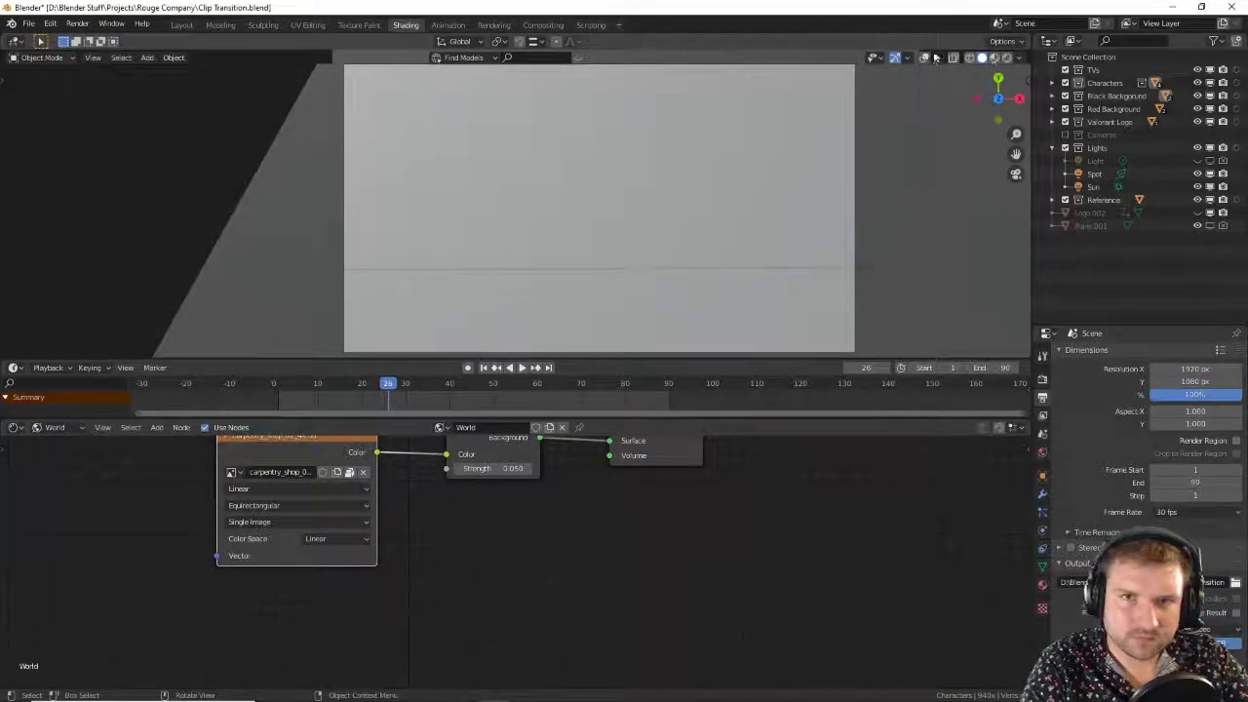
pyautogui.click(1008, 58)
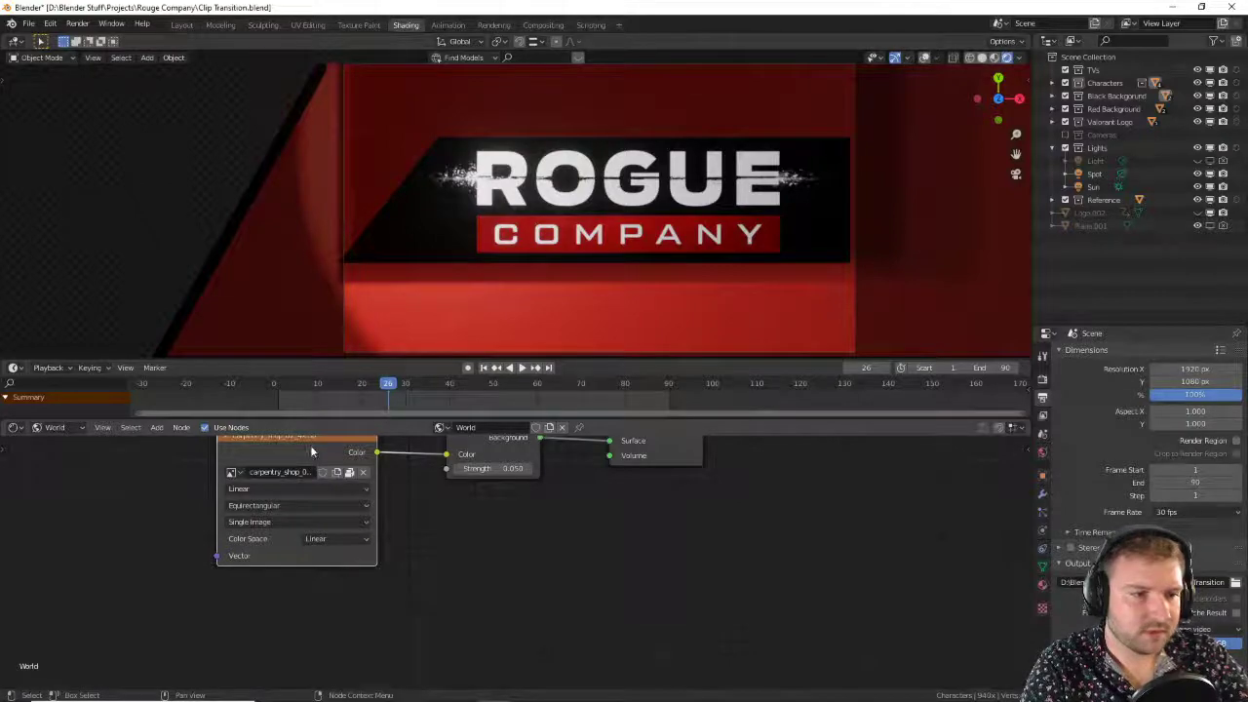
# Step: Add Texture Coordinate and Mapping nodes to the carpentry_shop HDR and rotate the mapping to X 35.3°, Y 20.4°, Z 378°
pyautogui.moveTo(312, 446); pyautogui.dragTo(395, 492, button='middle')
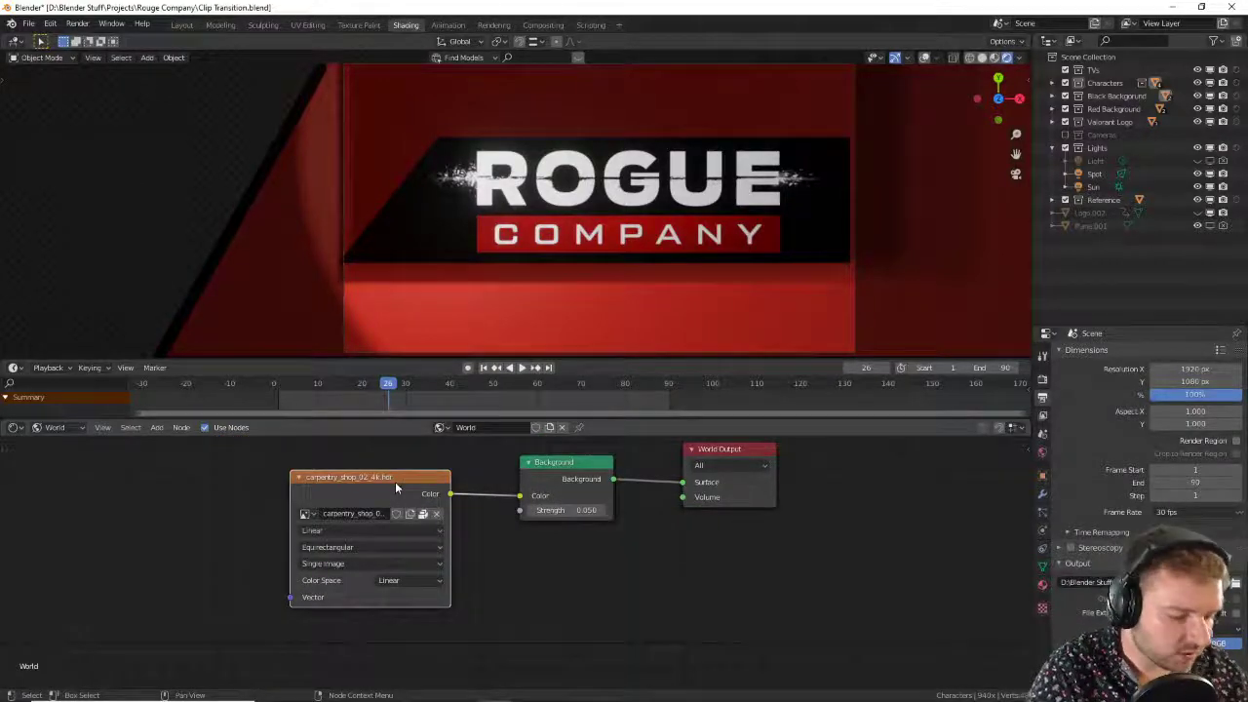
pyautogui.hotkey('ctrl', 't')
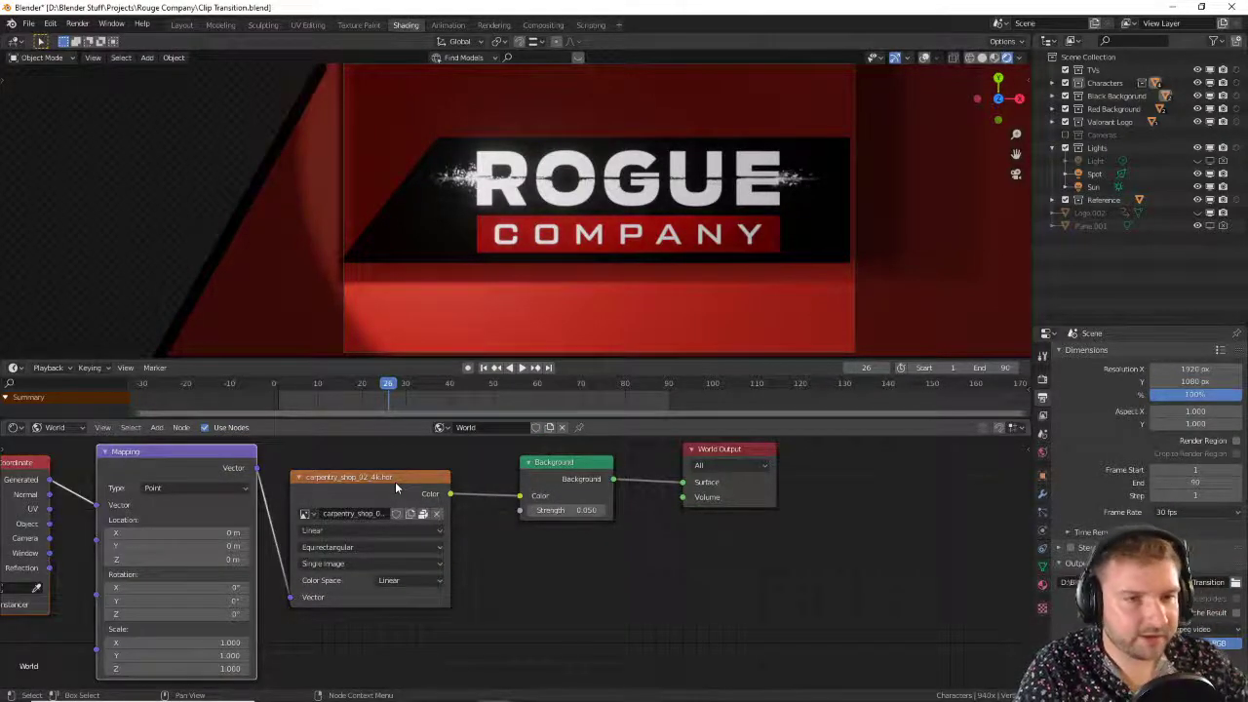
pyautogui.moveTo(175, 433); pyautogui.dragTo(393, 497, button='middle')
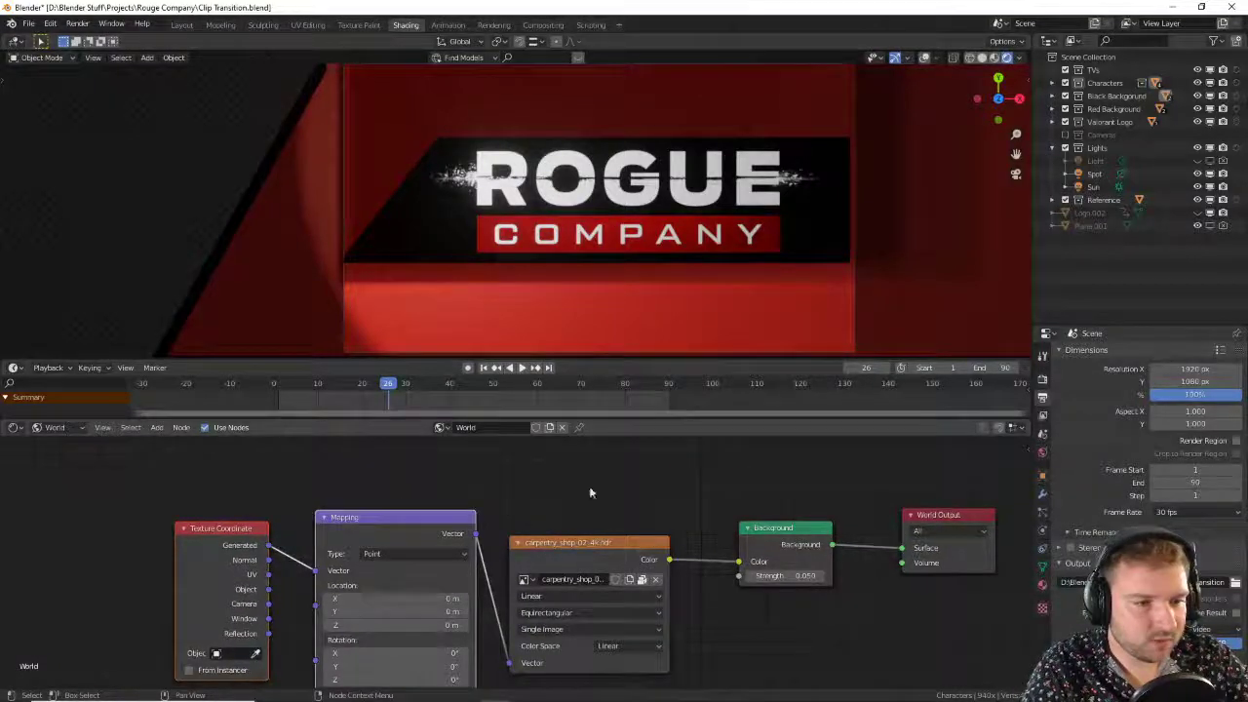
pyautogui.moveTo(393, 644); pyautogui.dragTo(315, 552, button='middle')
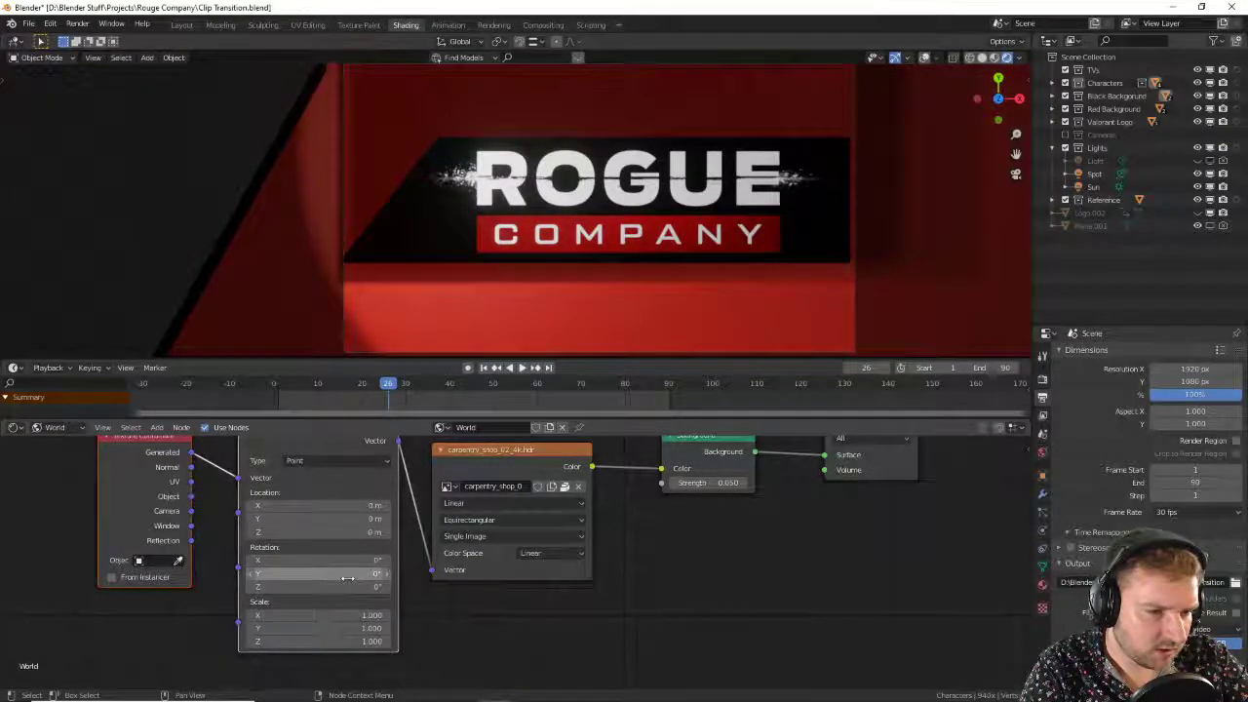
pyautogui.moveTo(317, 573); pyautogui.dragTo(449, 573)
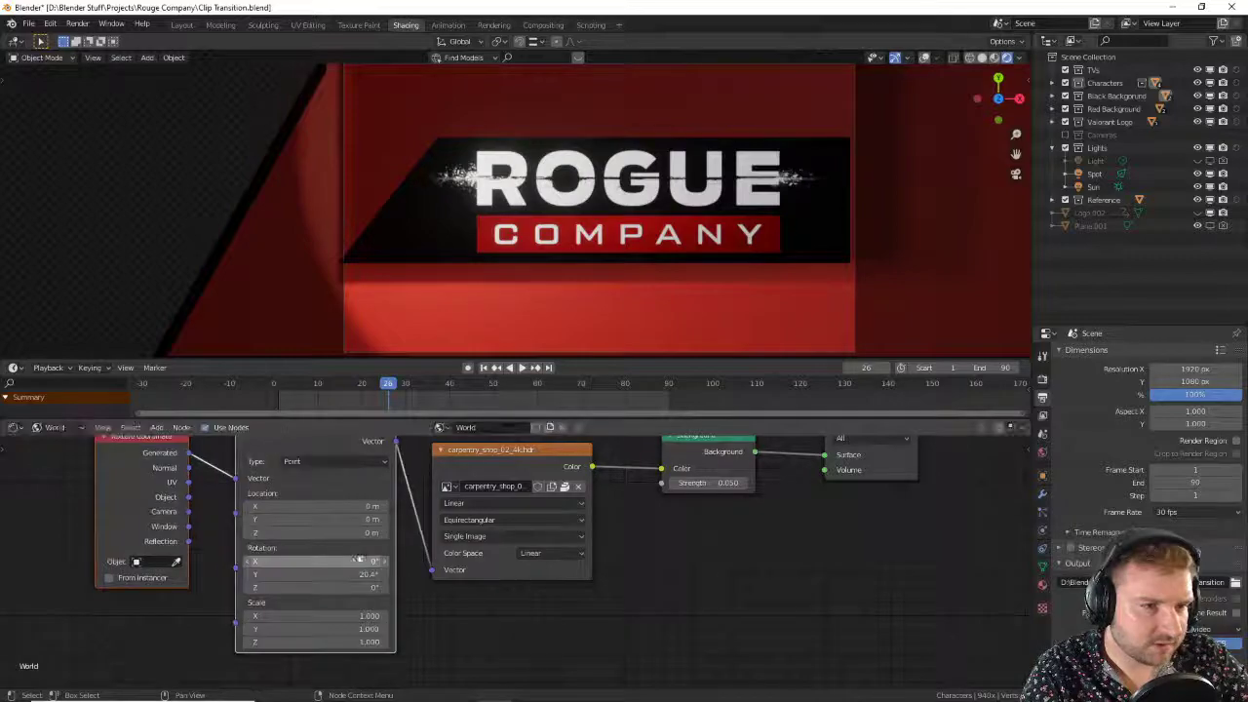
pyautogui.moveTo(359, 566); pyautogui.dragTo(390, 587)
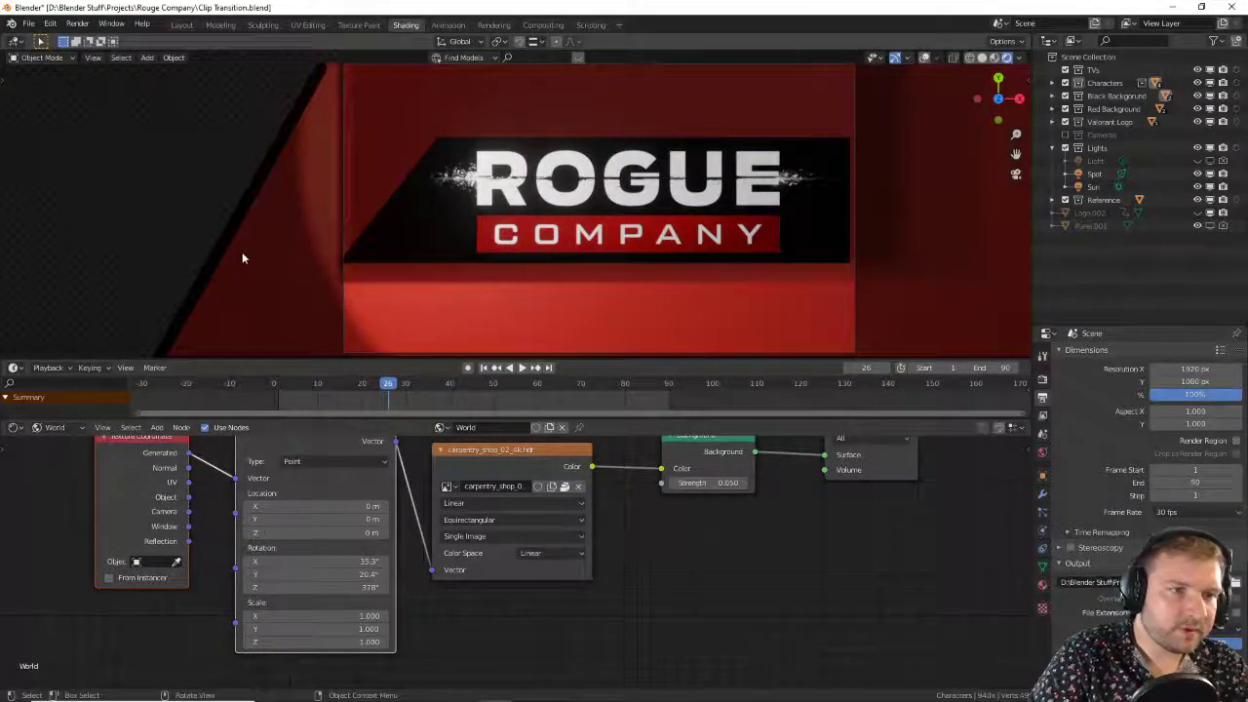
# Step: Check the logo plane's material settings in the Layout workspace, and return to the World nodes in Shading
pyautogui.click(182, 24)
pyautogui.scroll(3, 584, 296)
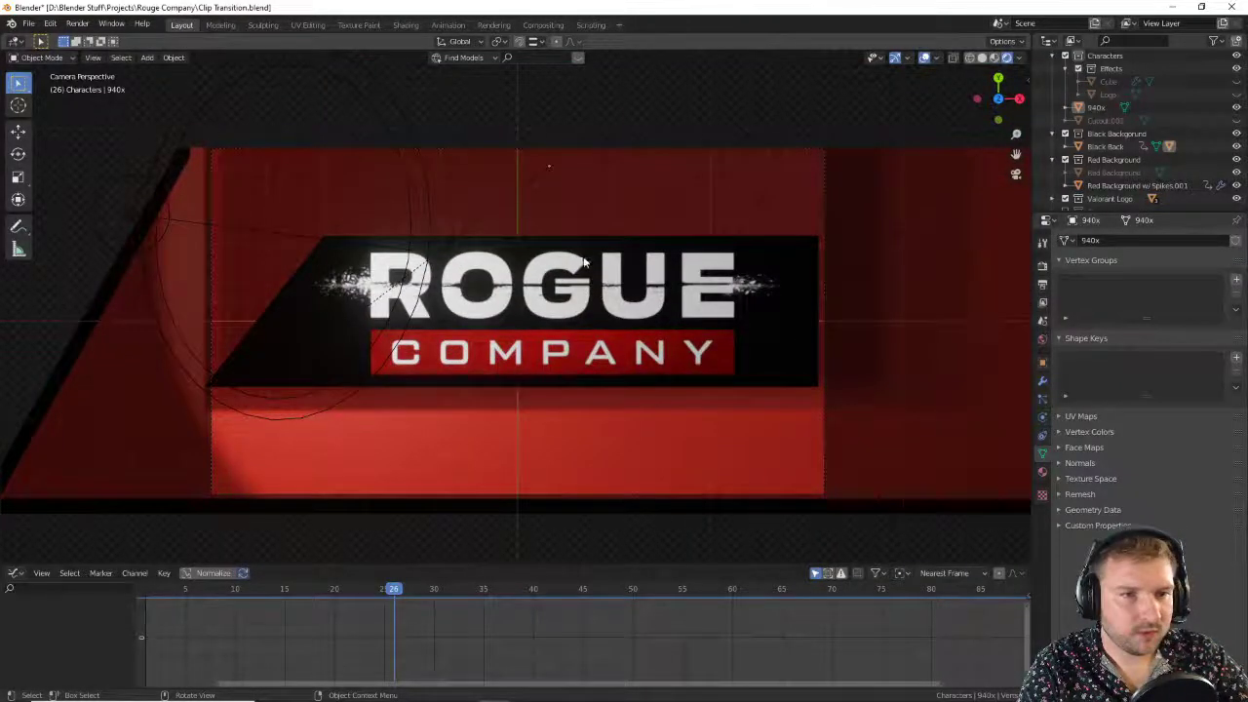
pyautogui.click(597, 254)
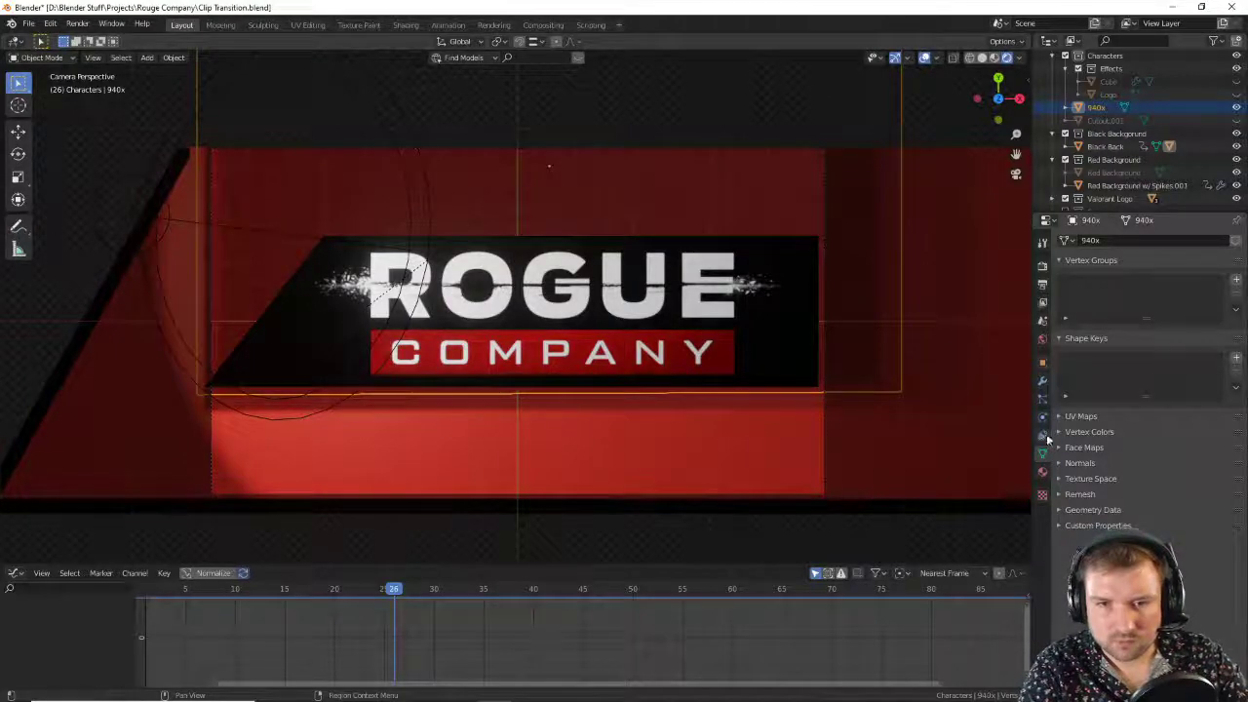
pyautogui.click(1043, 473)
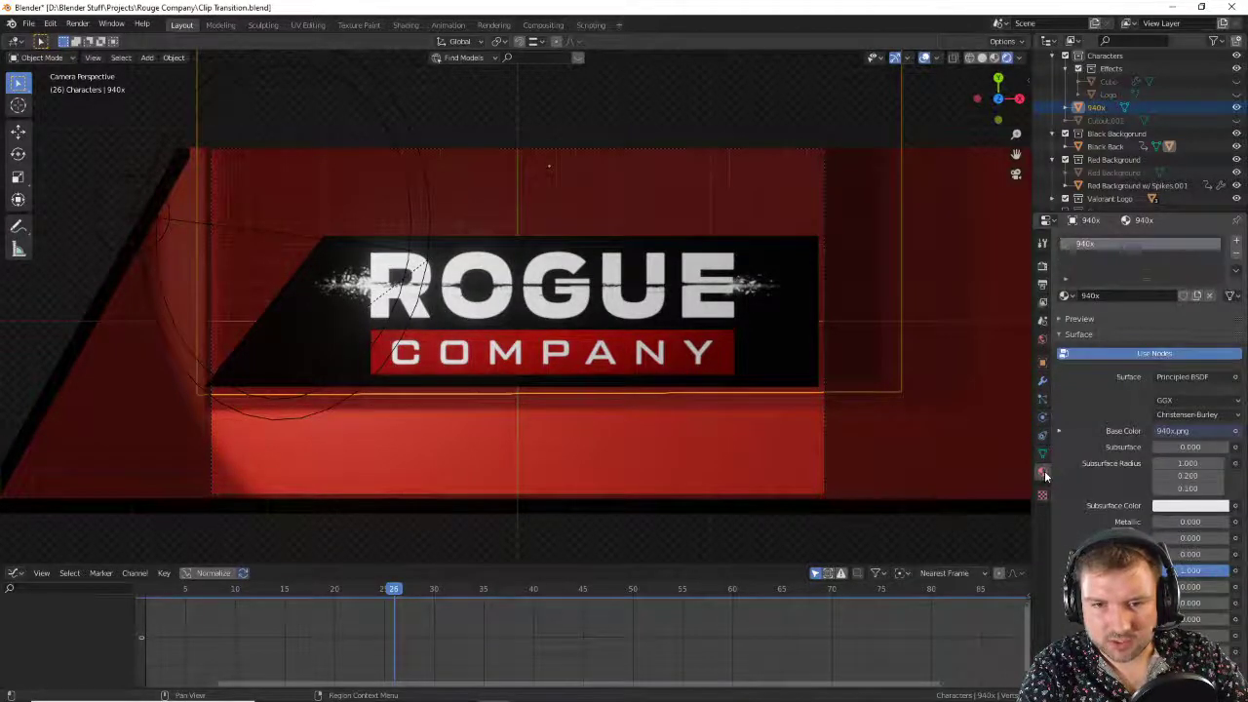
pyautogui.click(262, 25)
pyautogui.click(406, 25)
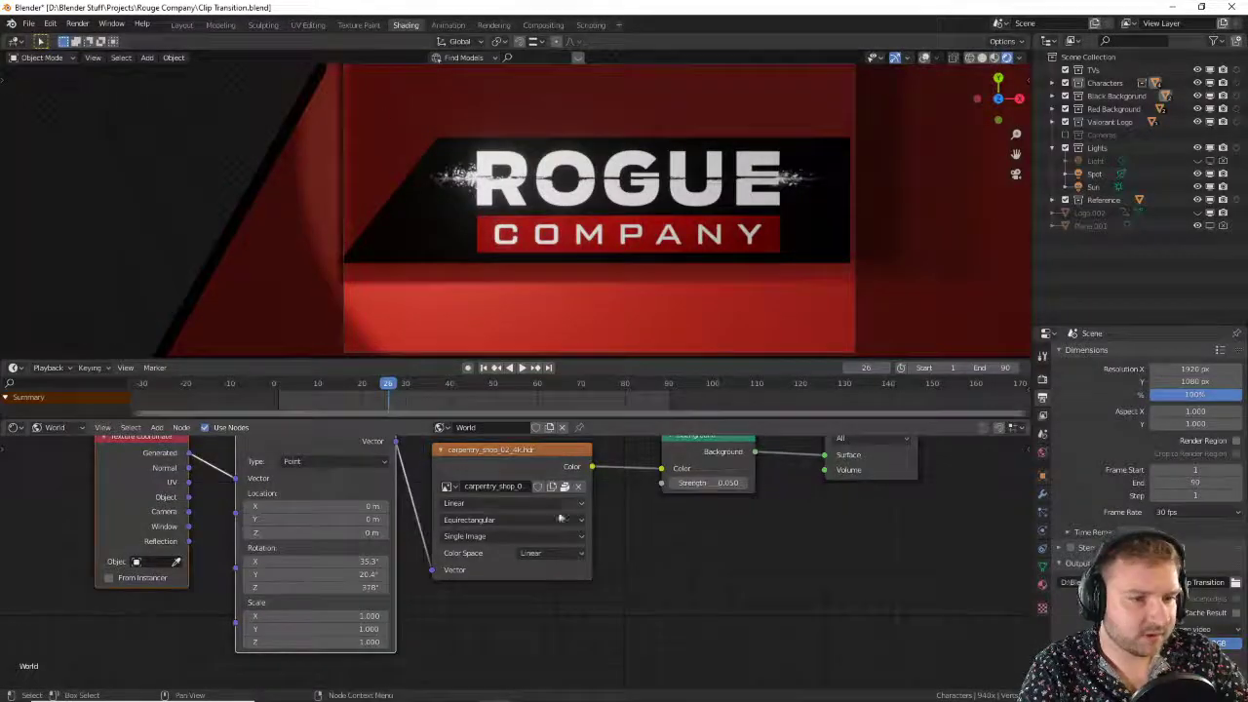
# Step: Try a driver on the world Background strength, remove it and set the strength to 1.000
pyautogui.moveTo(837, 544); pyautogui.dragTo(712, 573, button='middle')
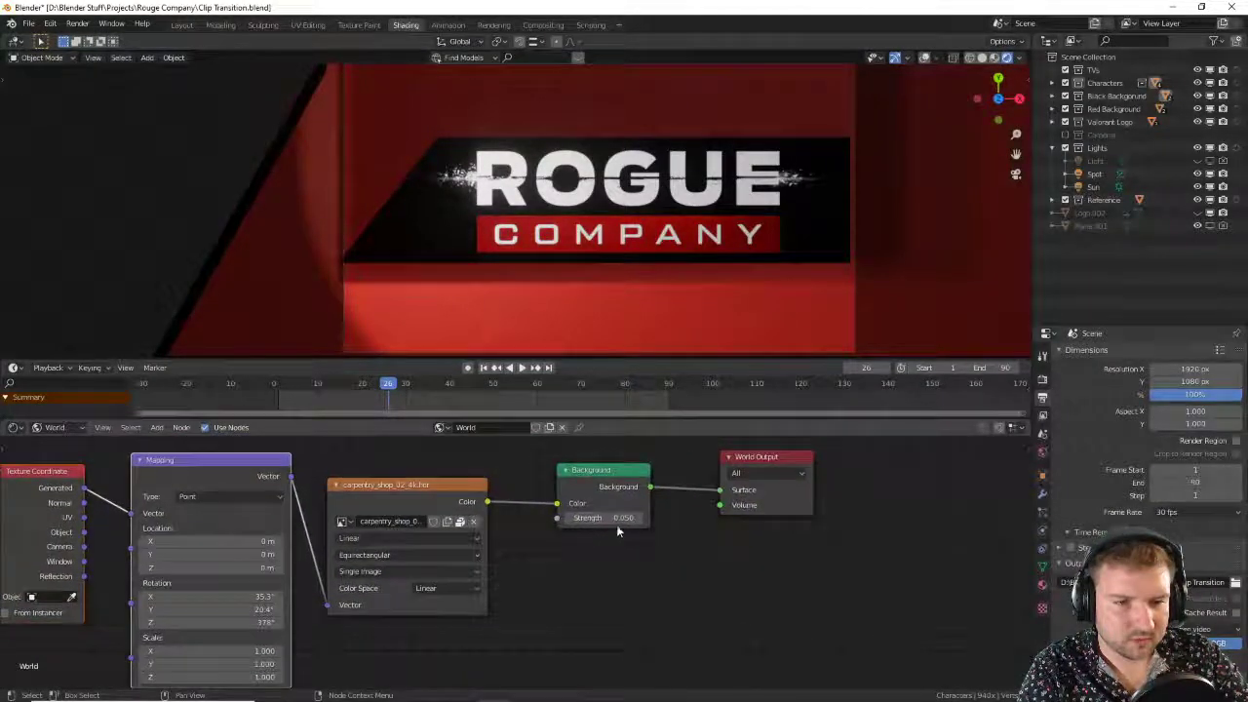
pyautogui.scroll(2, 613, 518)
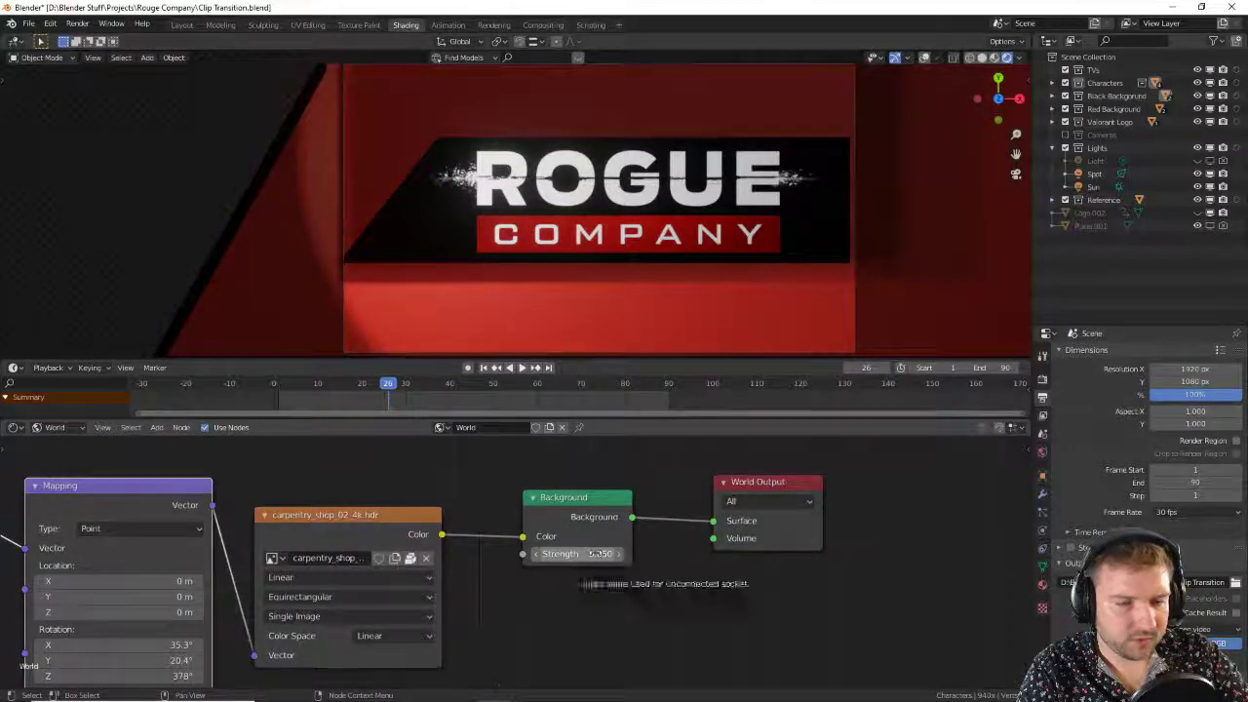
pyautogui.hotkey('ctrl', 'd')
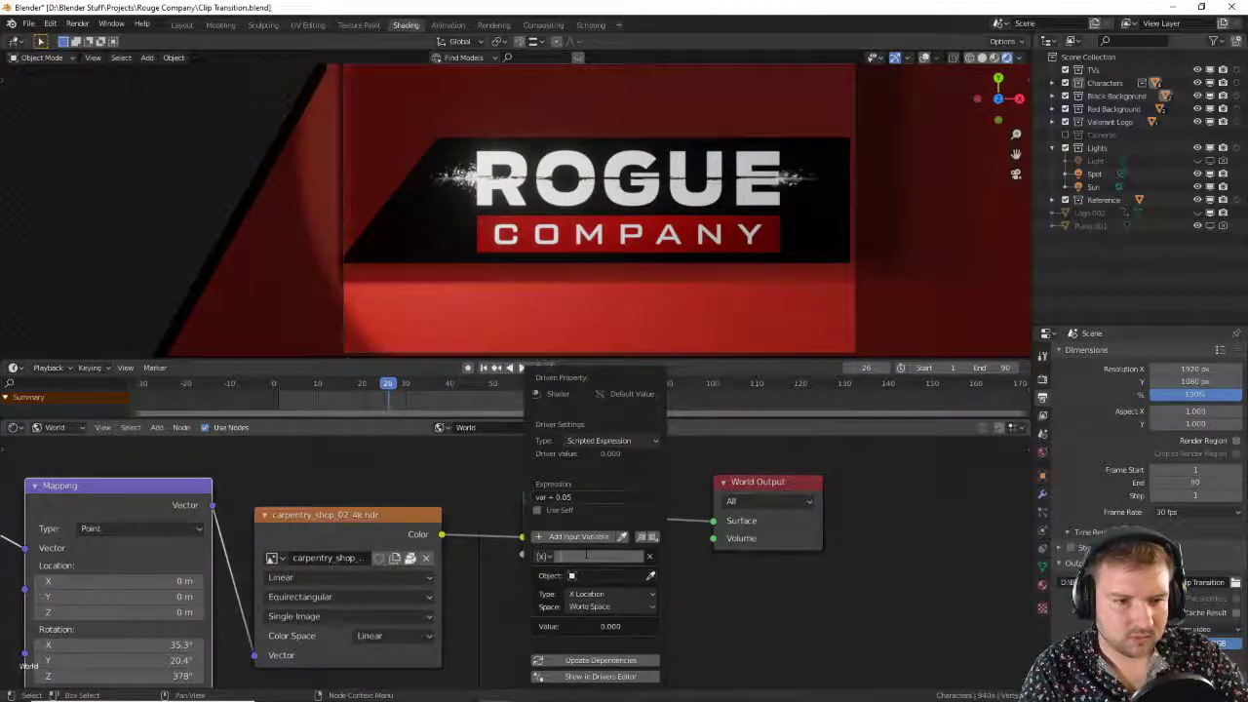
pyautogui.click(718, 627)
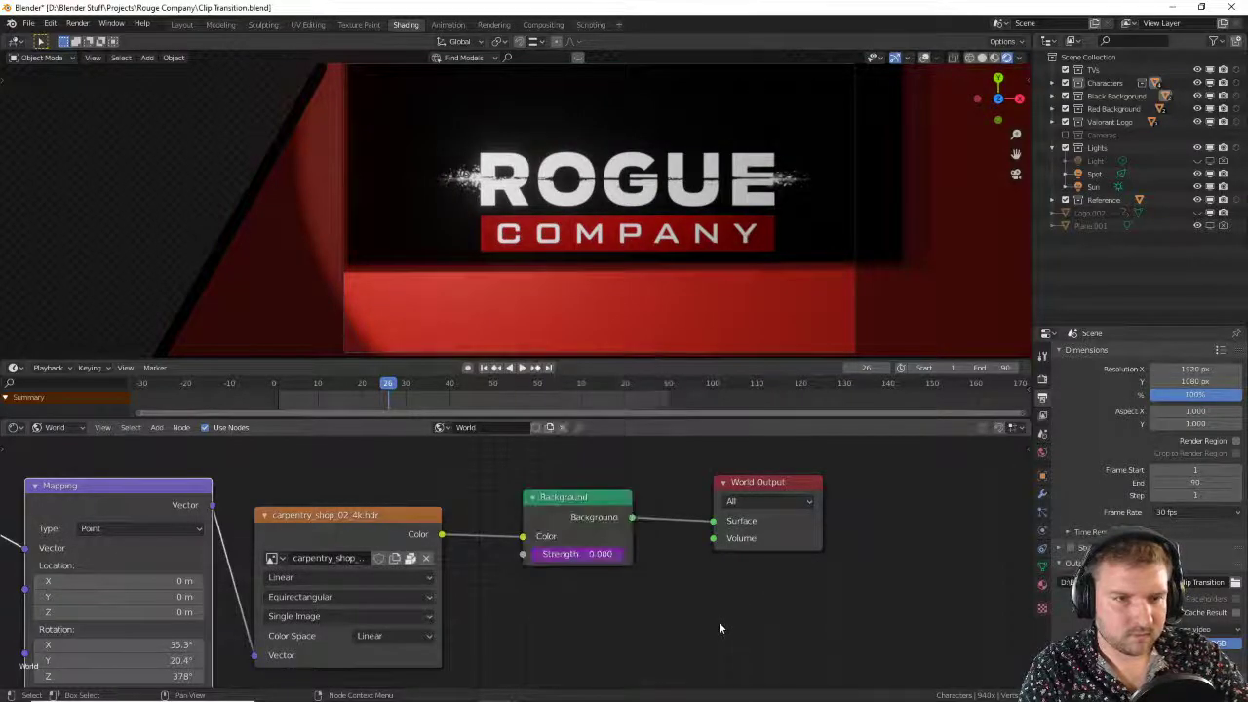
pyautogui.press('Return')
pyautogui.press('Home')
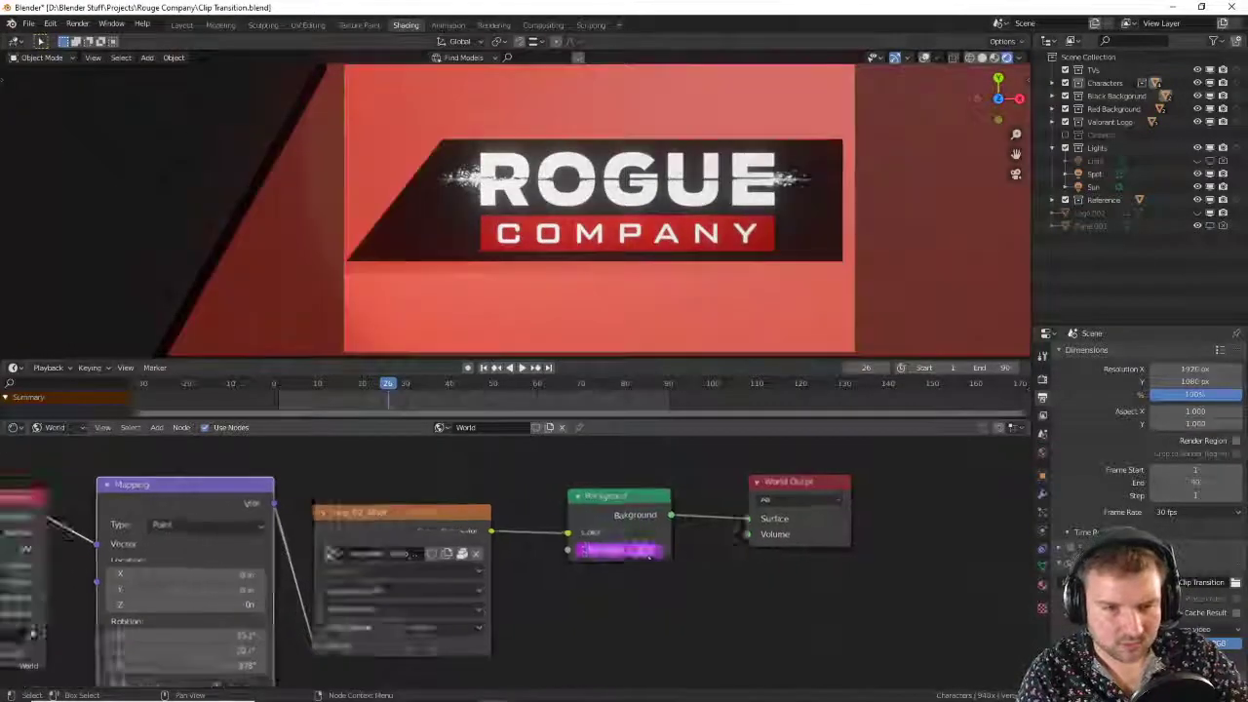
pyautogui.rightClick(884, 526)
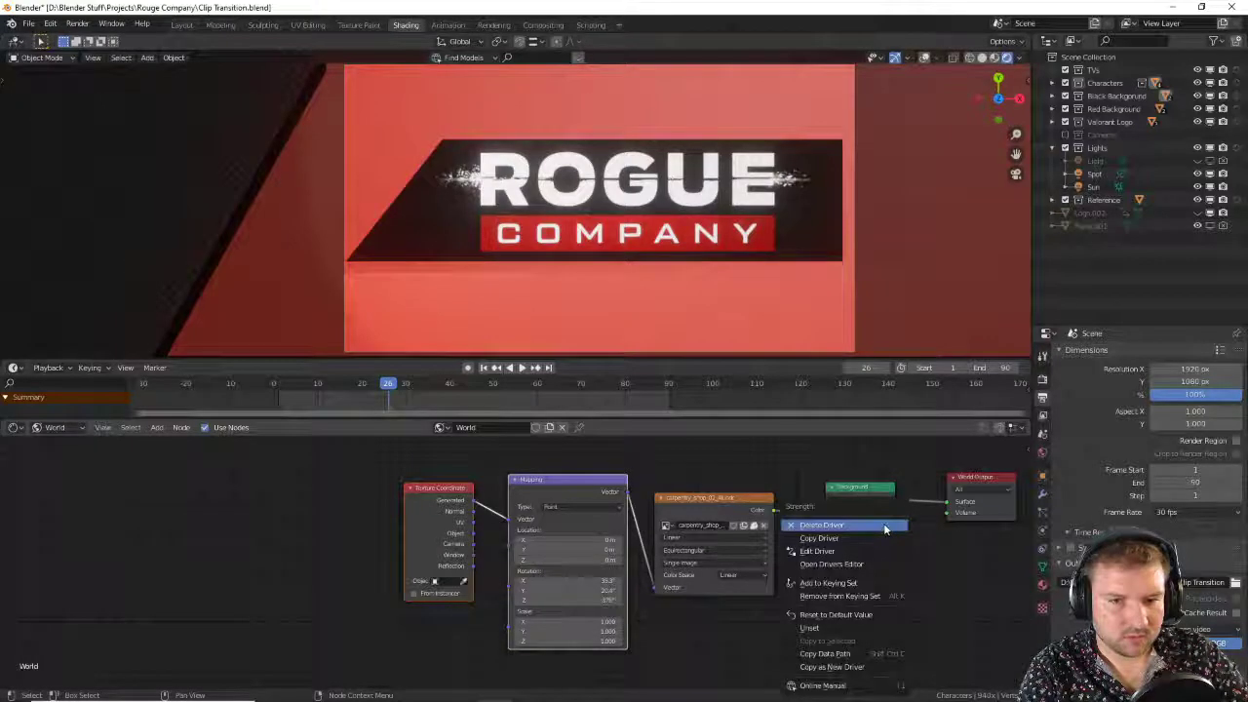
pyautogui.press('Escape')
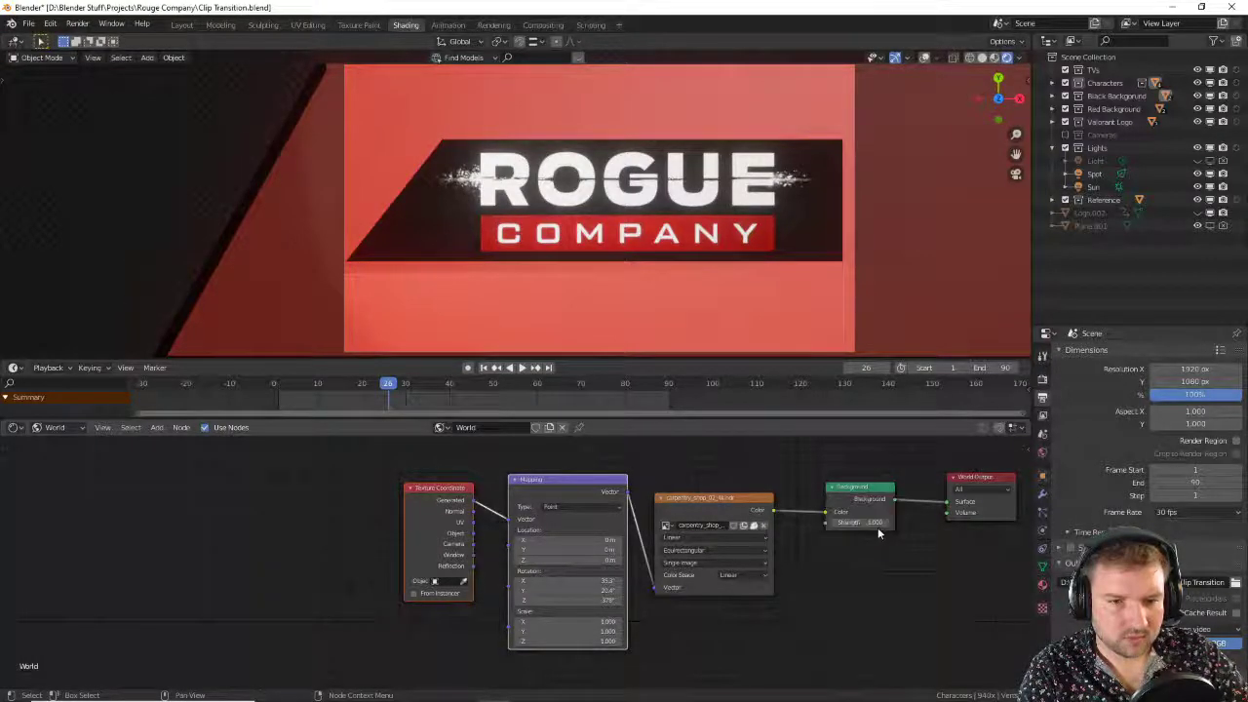
# Step: Play the transition in a wider view to check the world lighting on the banner
pyautogui.moveTo(877, 527); pyautogui.dragTo(578, 519, button='middle')
pyautogui.scroll(-2, 700, 273)
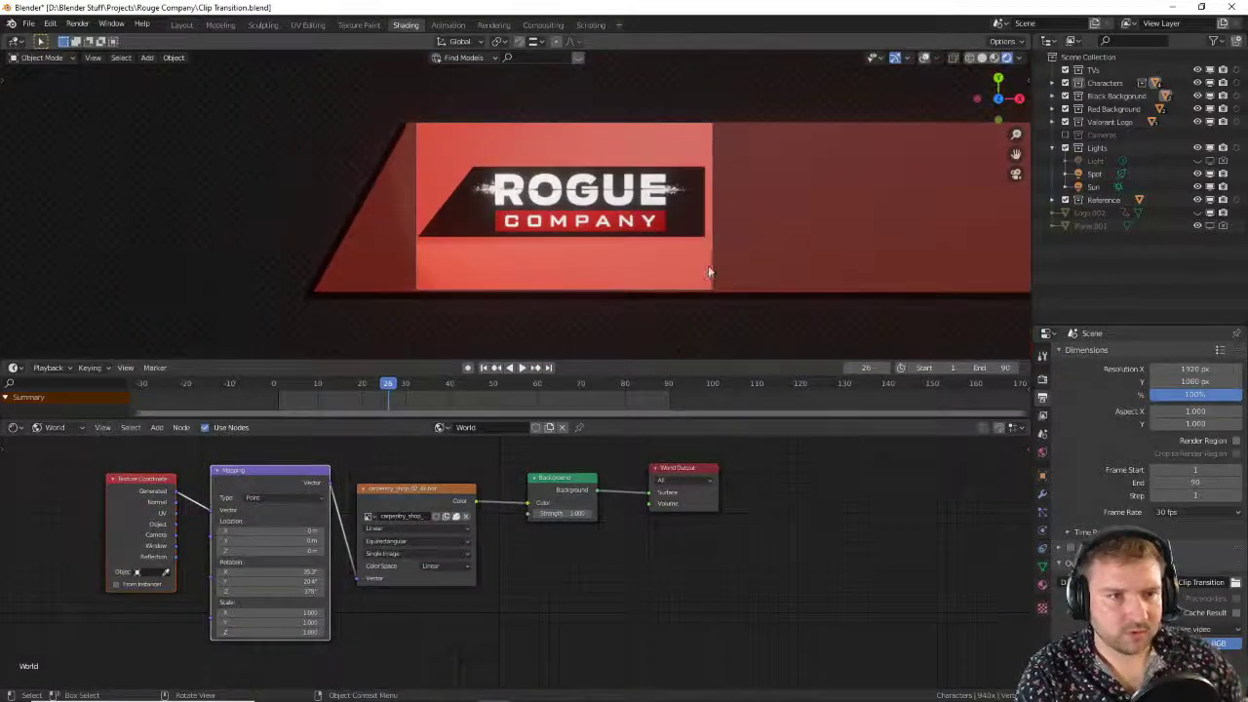
pyautogui.press('space')
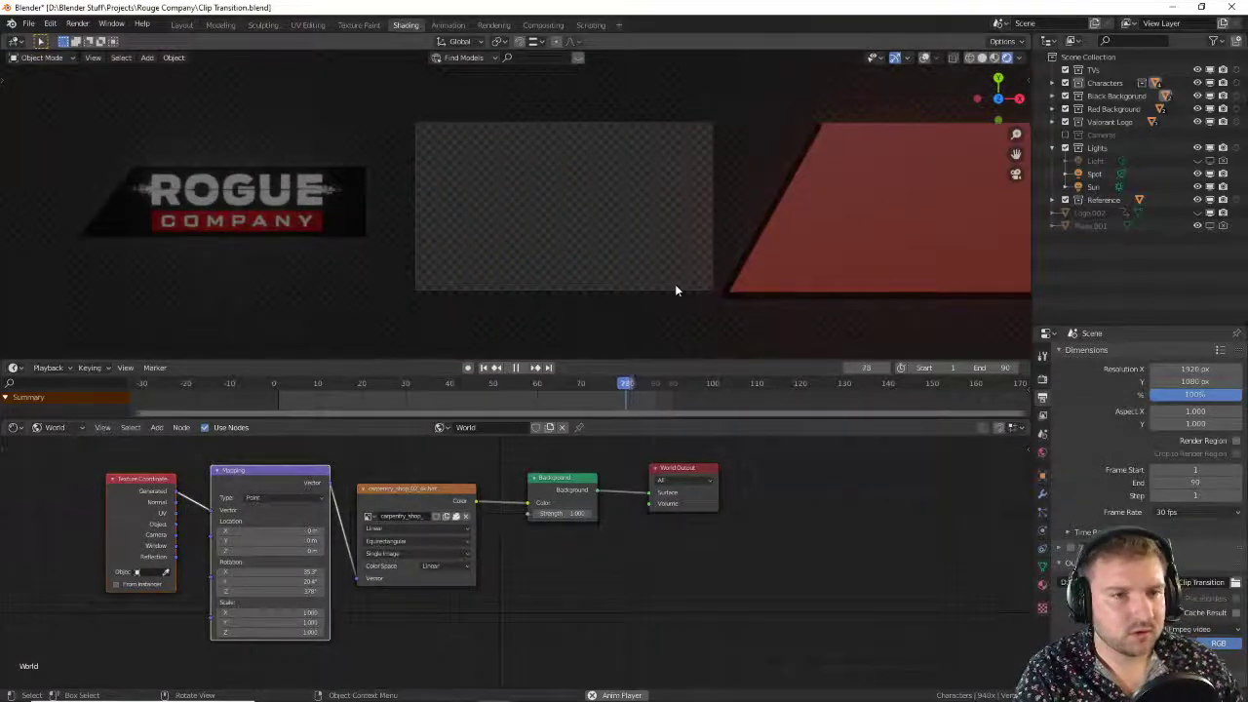
pyautogui.press('space')
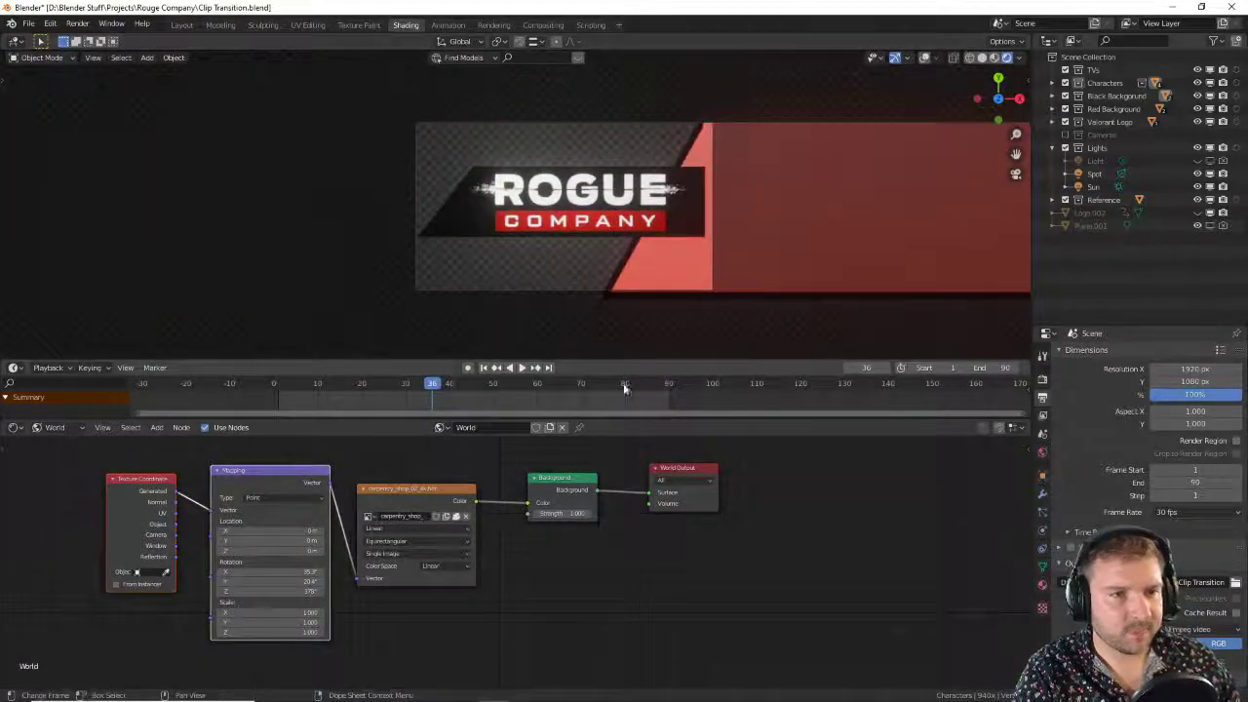
# Step: Move to frame 22, set the world Background strength to 0.5 and play the transition to check it
pyautogui.moveTo(500, 390); pyautogui.dragTo(370, 391)
pyautogui.scroll(3, 581, 508)
pyautogui.moveTo(581, 507); pyautogui.dragTo(567, 573, button='middle')
pyautogui.click(575, 575)
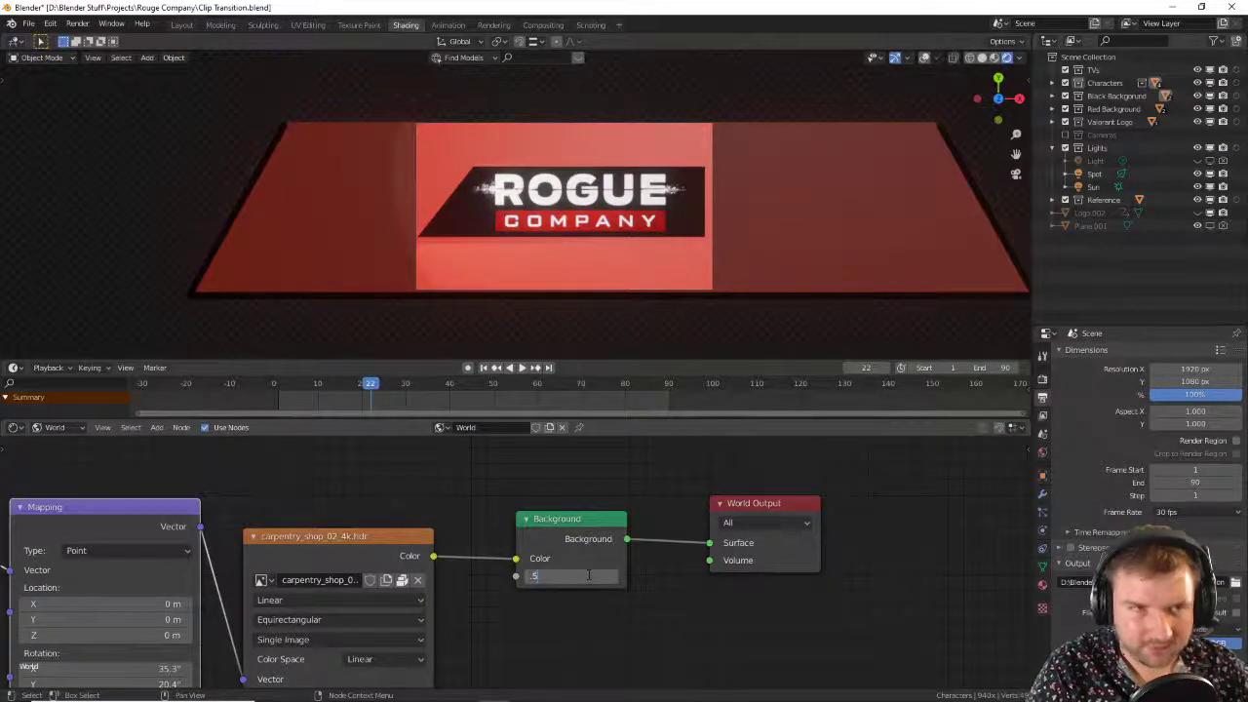
pyautogui.write('.5')
pyautogui.press('Return')
pyautogui.press('space')
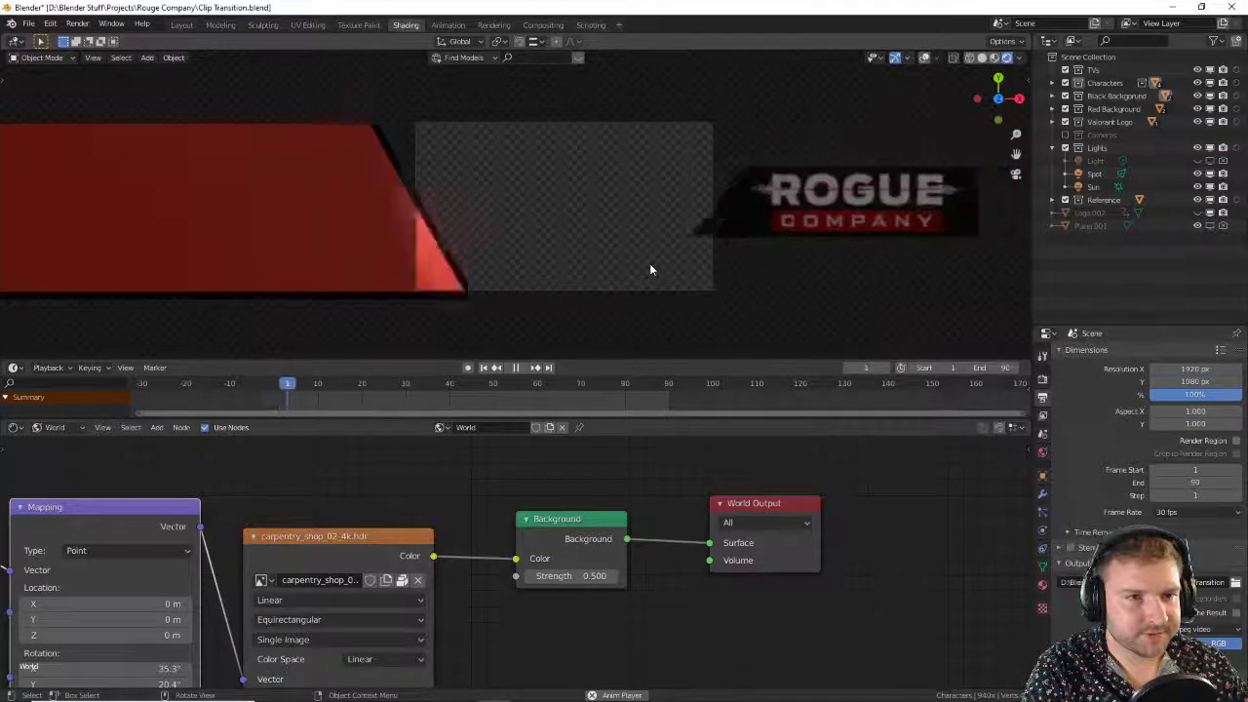
pyautogui.press('space')
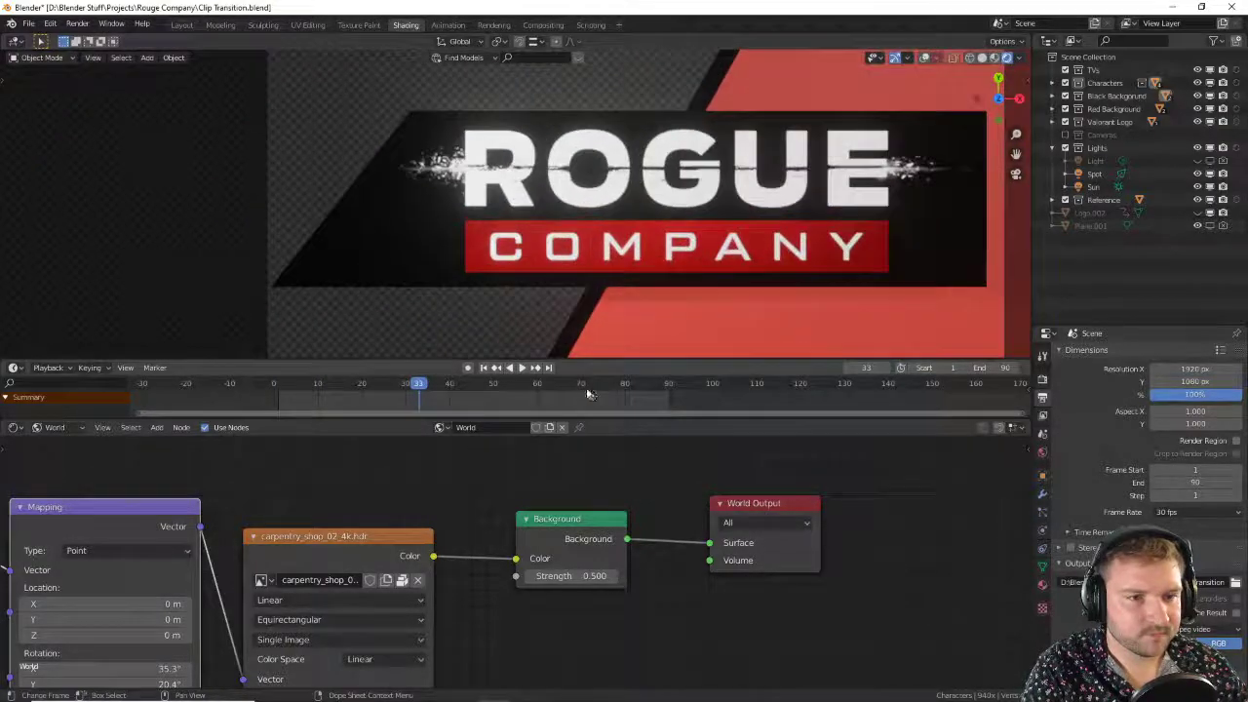
# Step: Go to frame 26 and set the world Background strength to 0.38
pyautogui.moveTo(588, 393); pyautogui.dragTo(388, 393)
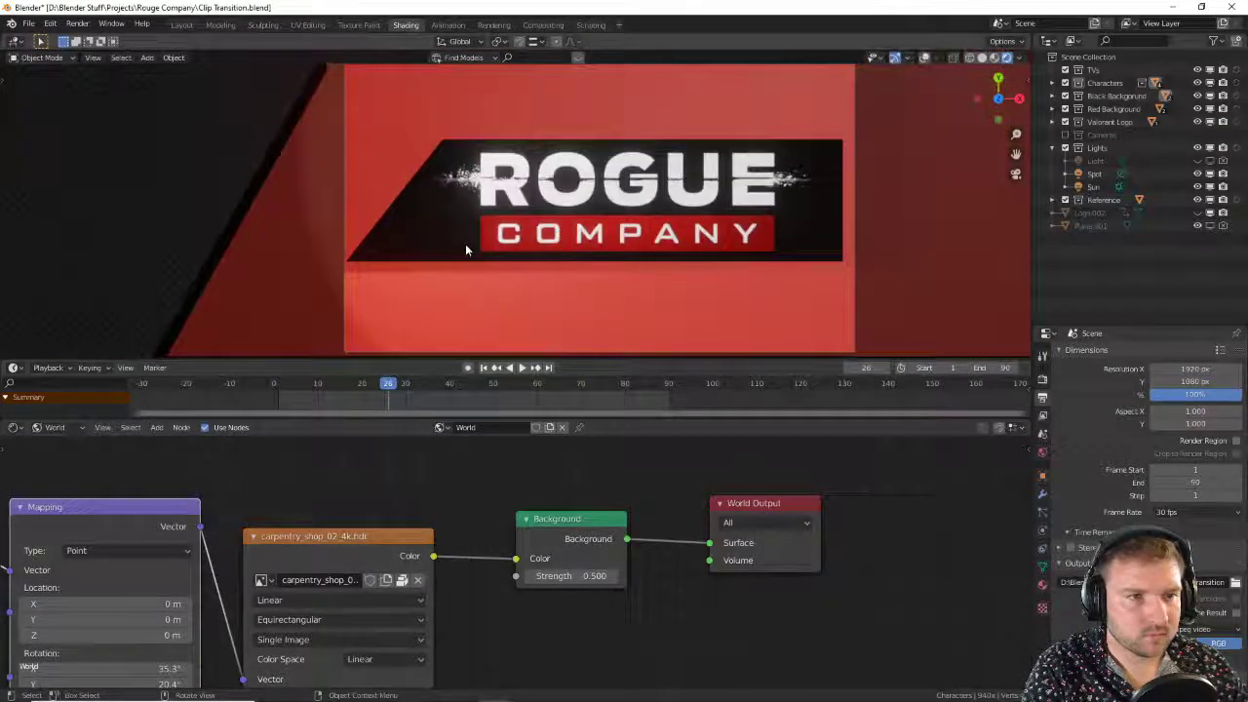
pyautogui.click(580, 576)
pyautogui.press('BackSpace')
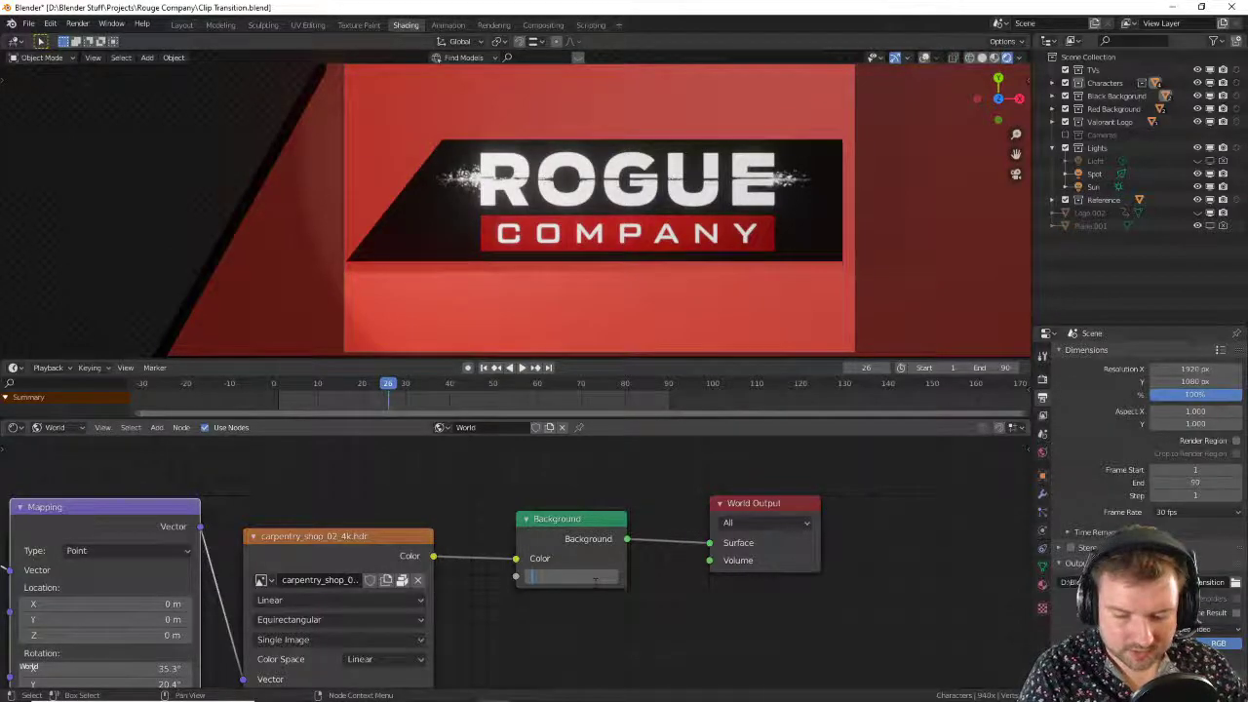
pyautogui.write('0.38')
pyautogui.press('Return')
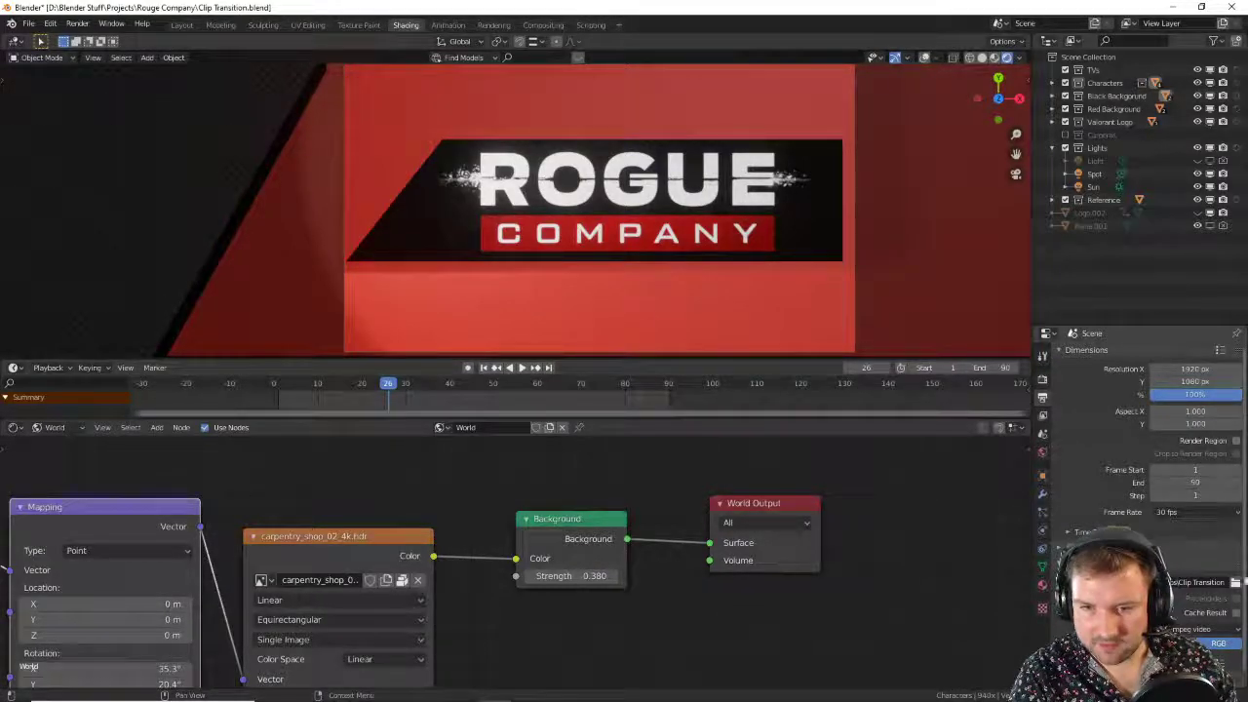
# Step: Set the render output to Clip Transition in the Rouge Company project's renders folder and start rendering the transition
pyautogui.click(1234, 583)
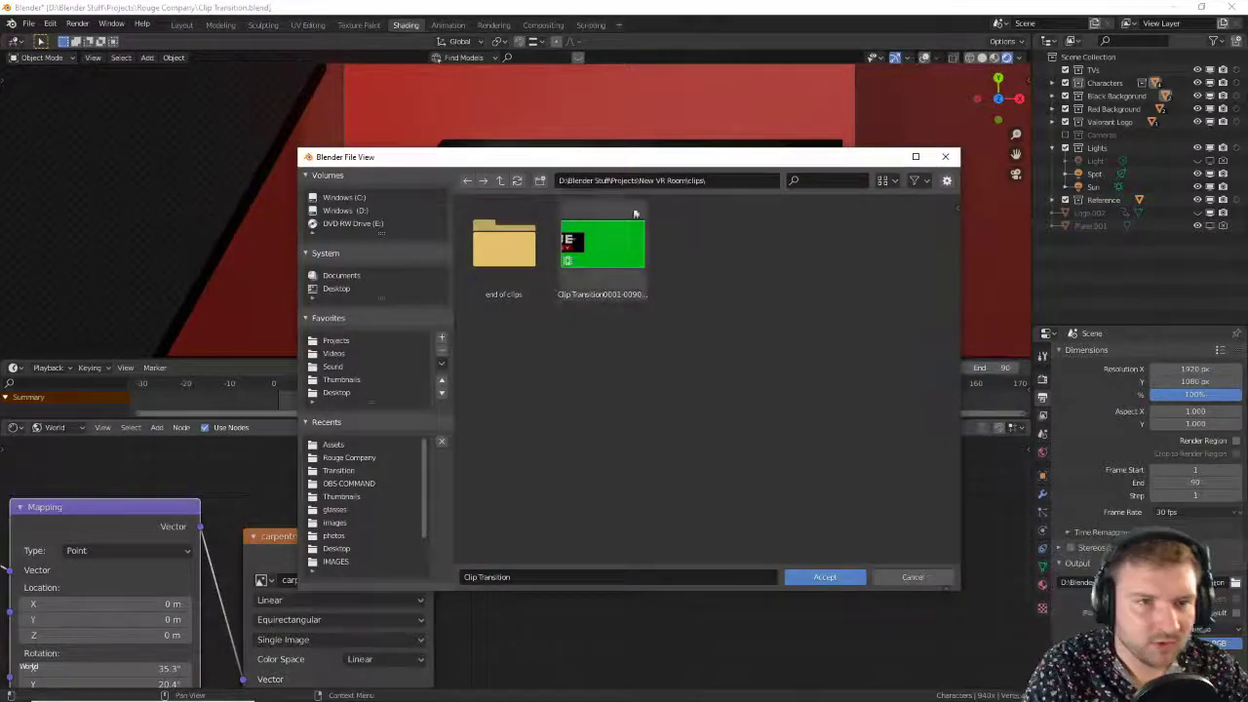
pyautogui.click(500, 181)
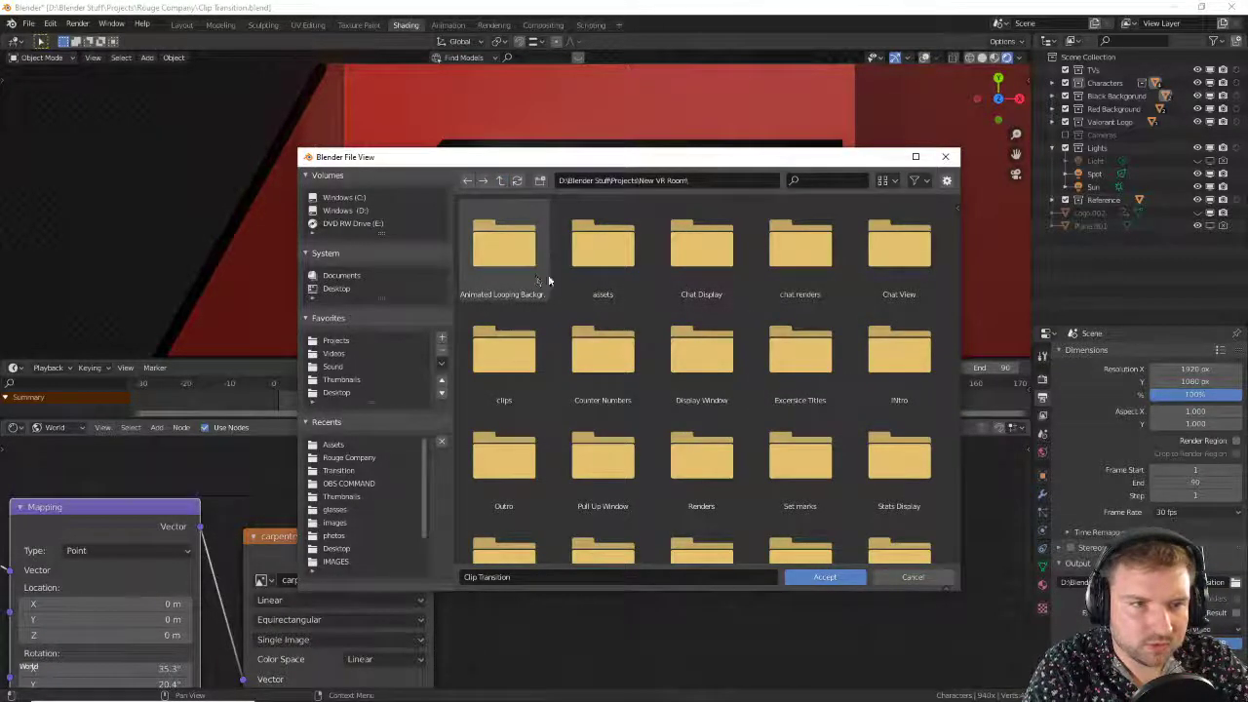
pyautogui.click(336, 341)
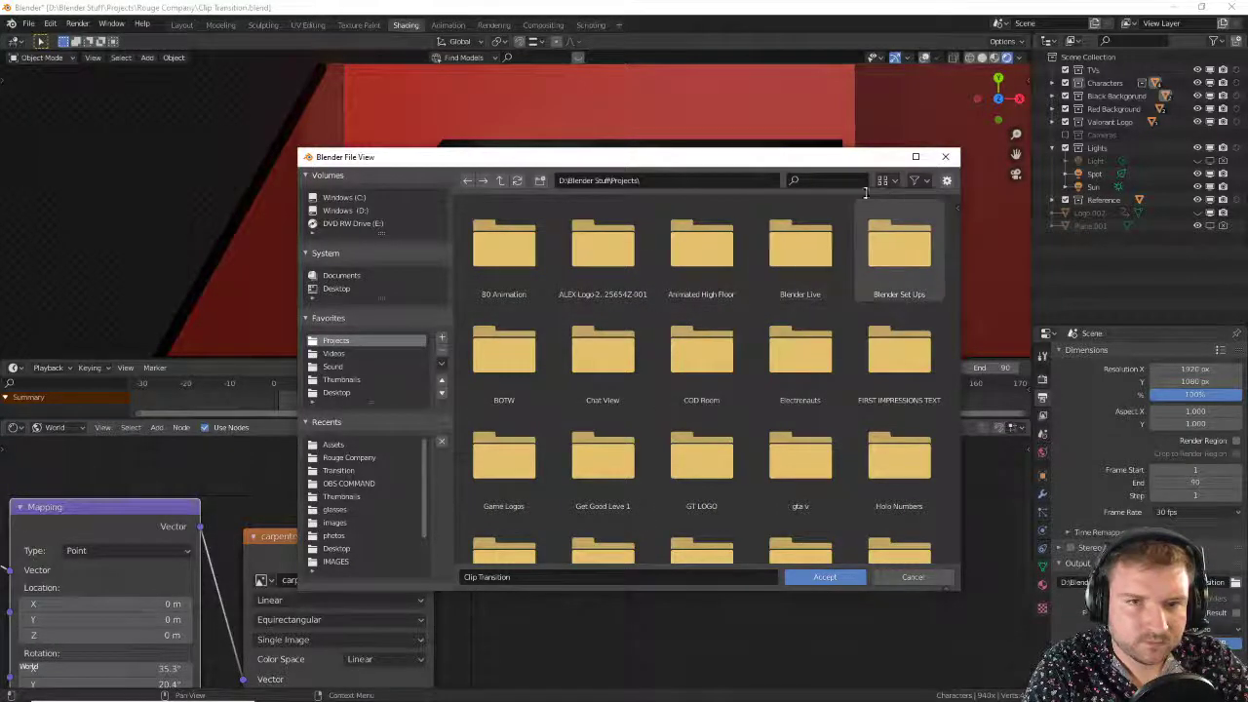
pyautogui.click(890, 185)
pyautogui.click(856, 346)
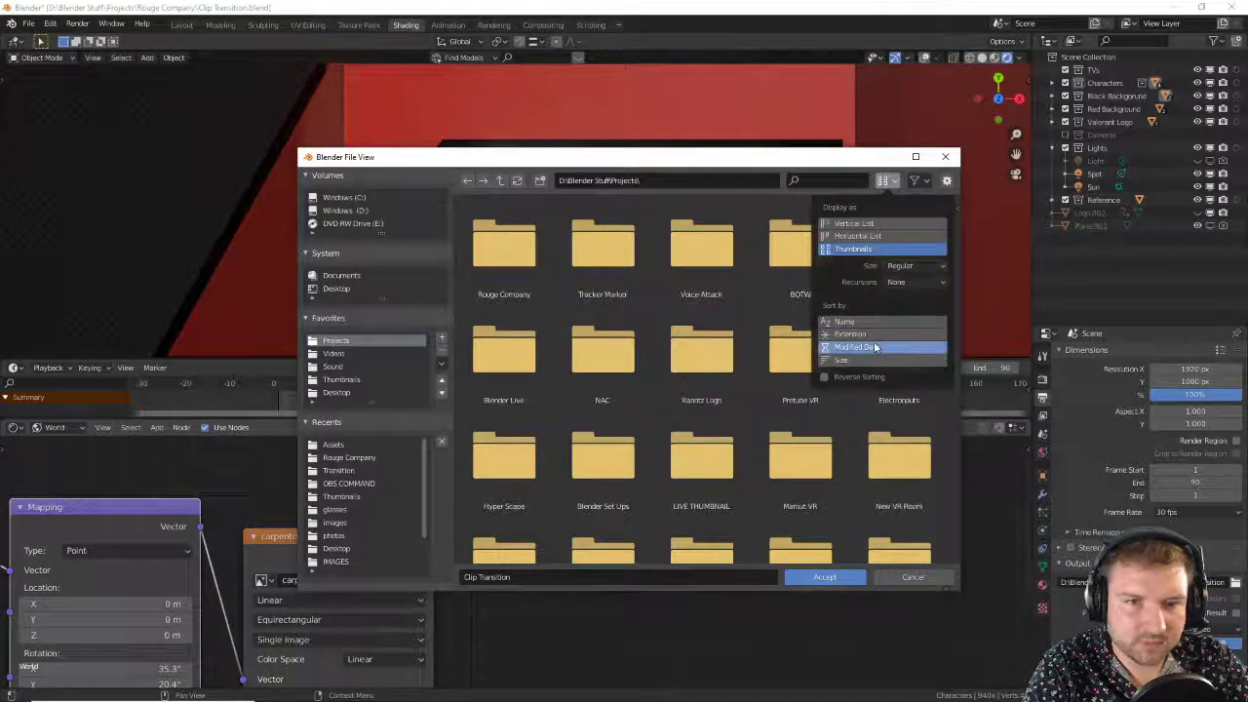
pyautogui.doubleClick(534, 259)
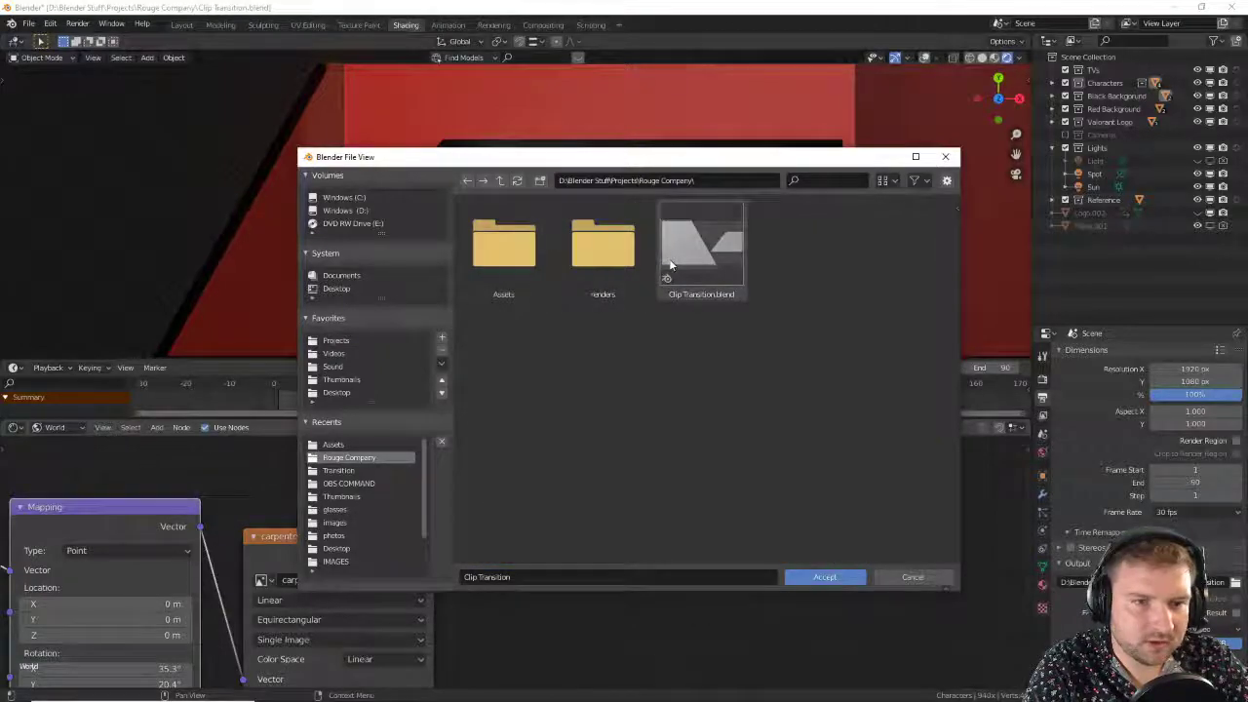
pyautogui.doubleClick(610, 263)
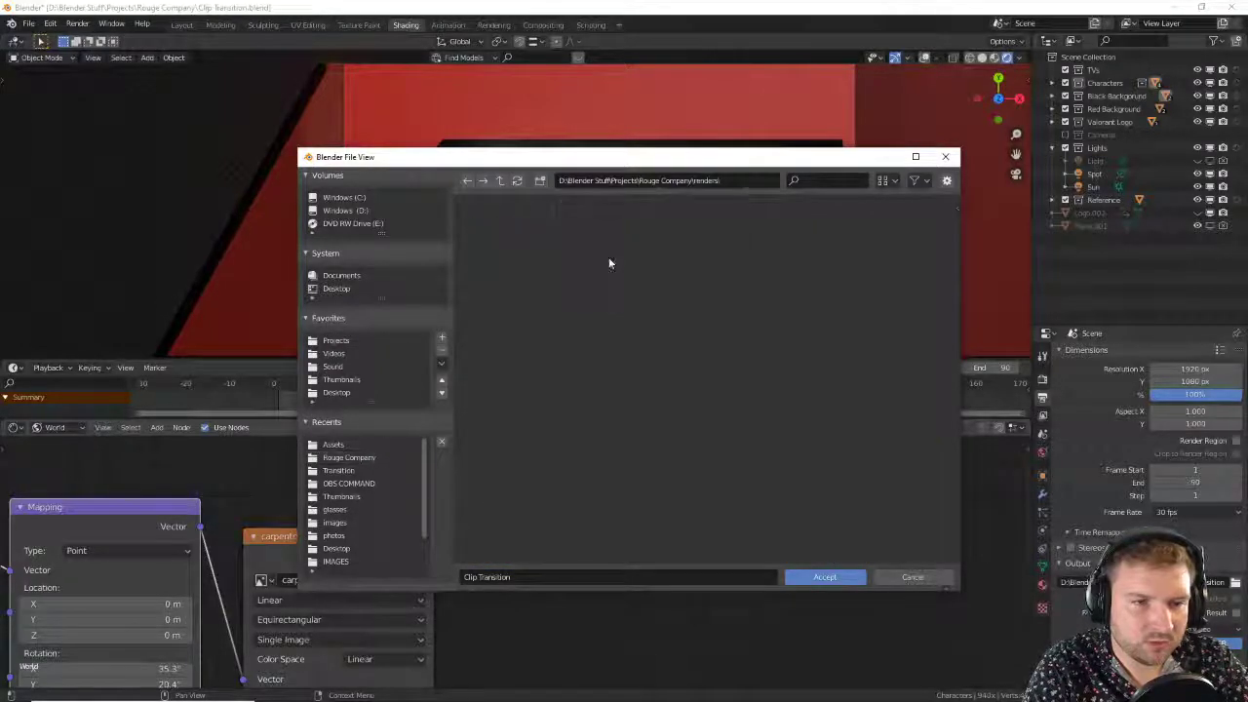
pyautogui.click(825, 577)
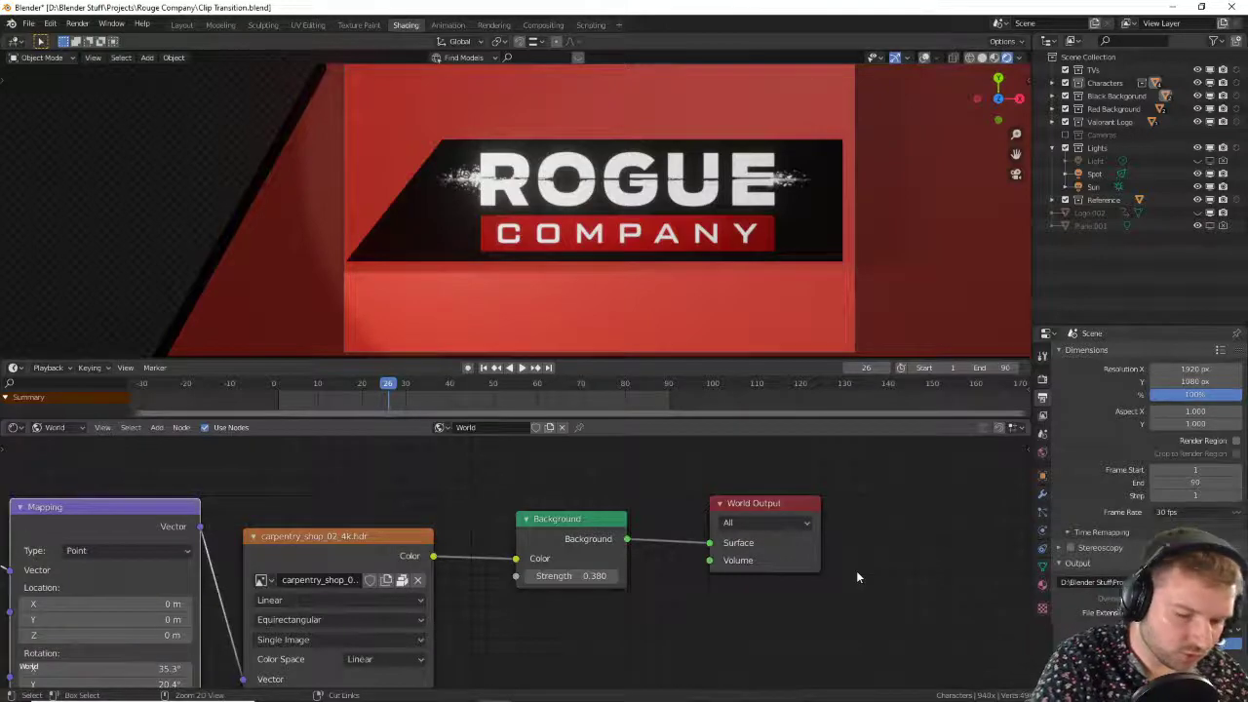
pyautogui.hotkey('ctrl', 'F12')
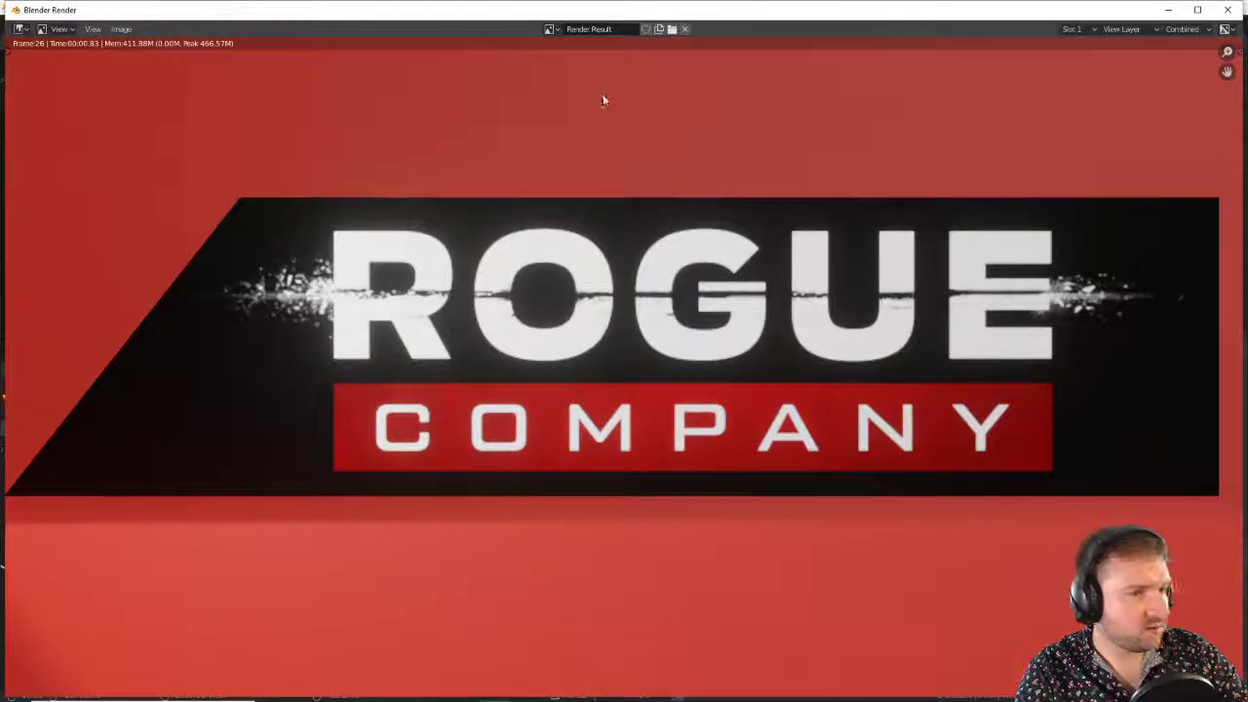
pyautogui.click(1228, 10)
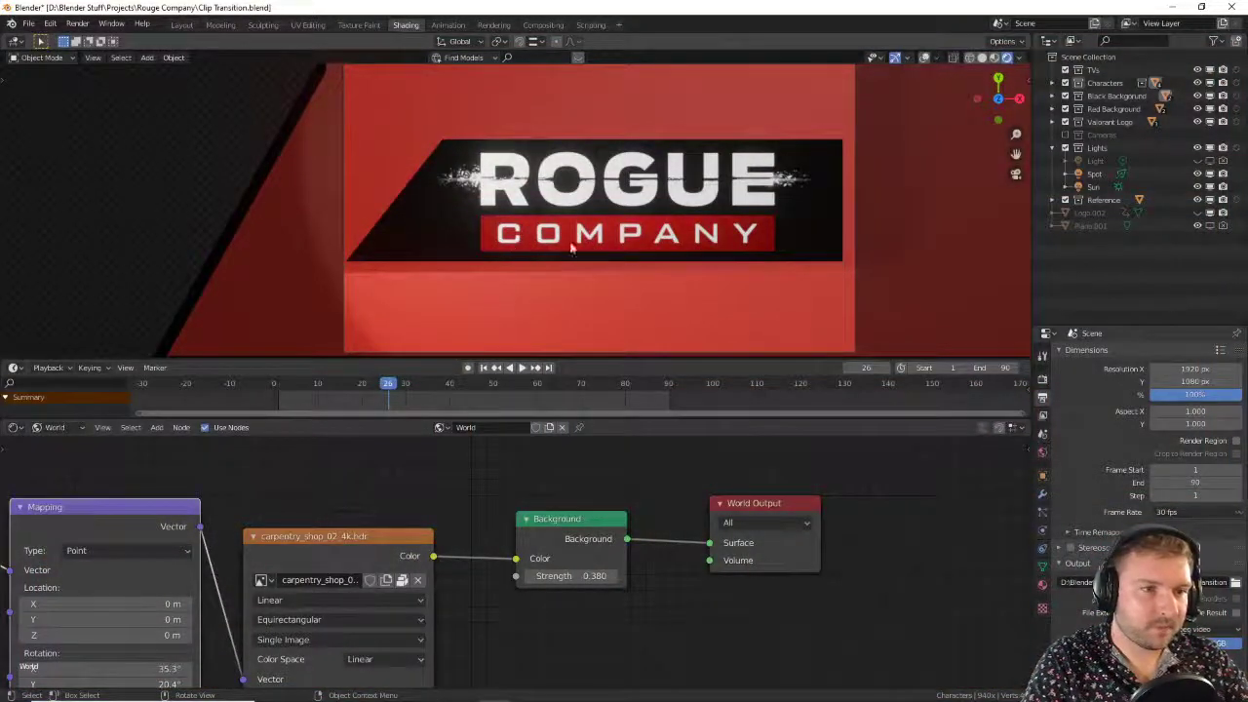
# Step: Show the 940x object's material nodes instead of the world nodes, turn on viewport overlays and view the banner from a low angle
pyautogui.moveTo(572, 248); pyautogui.dragTo(478, 102, button='middle')
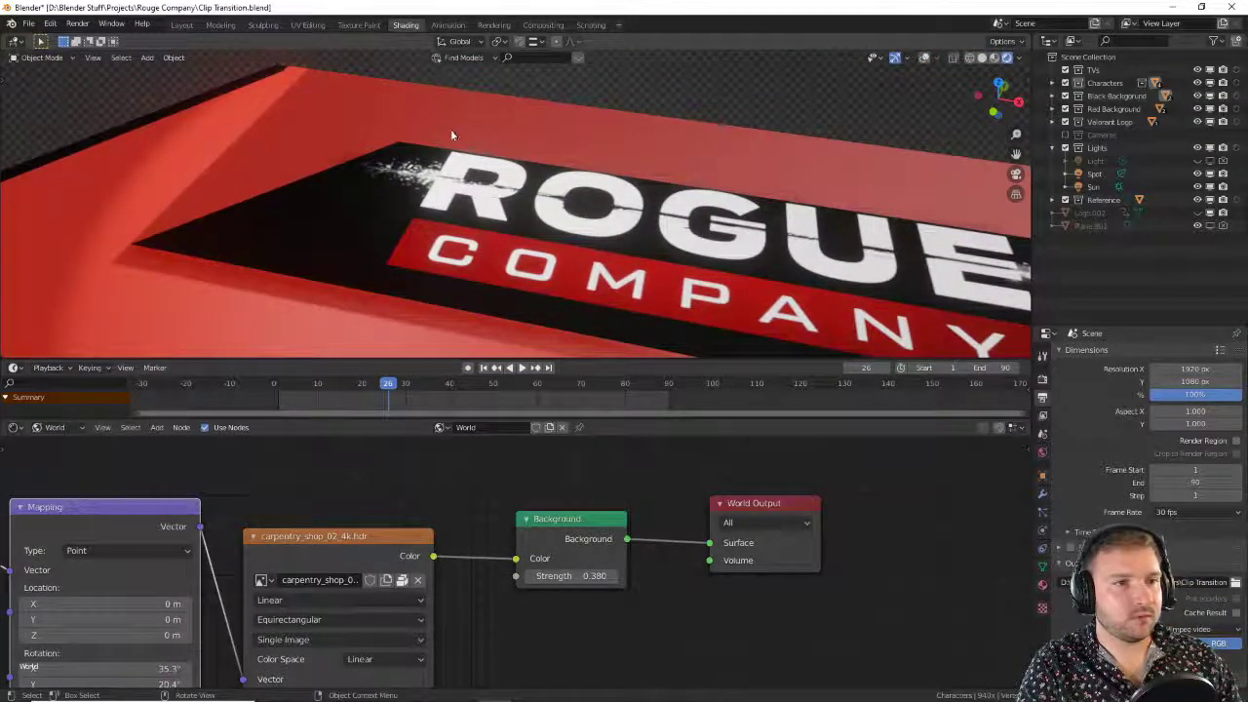
pyautogui.scroll(-1, 575, 390)
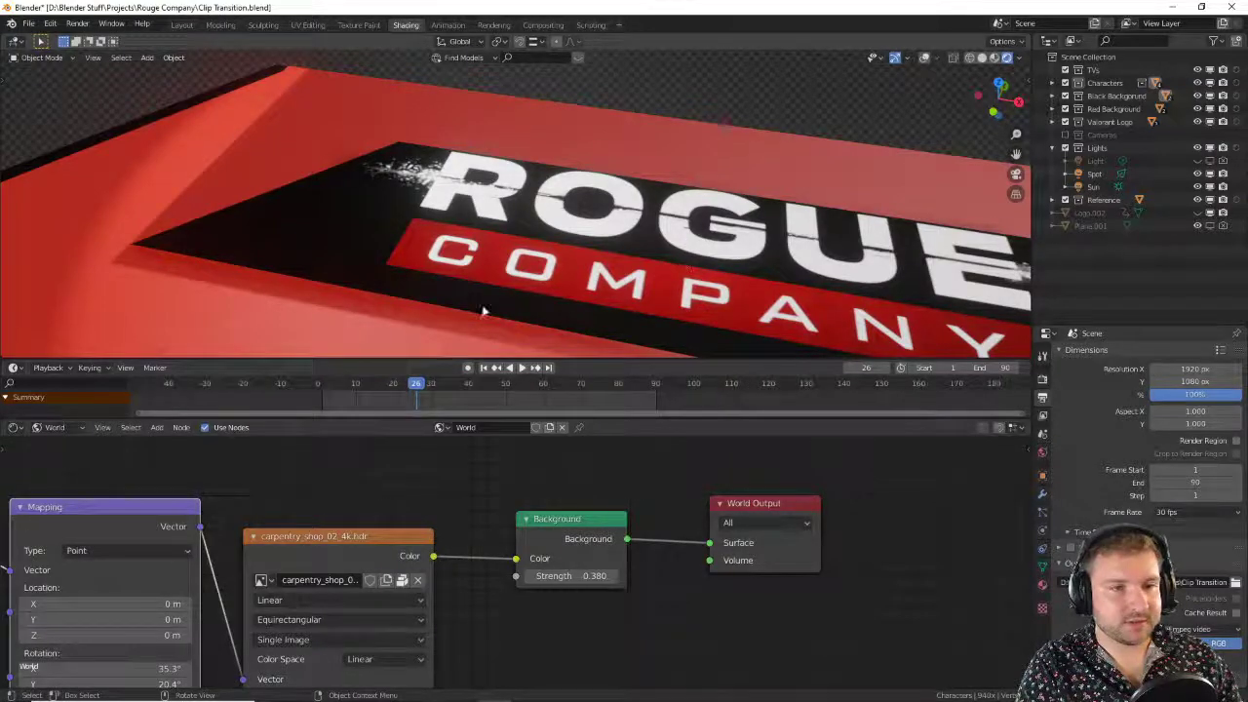
pyautogui.click(50, 427)
pyautogui.click(44, 436)
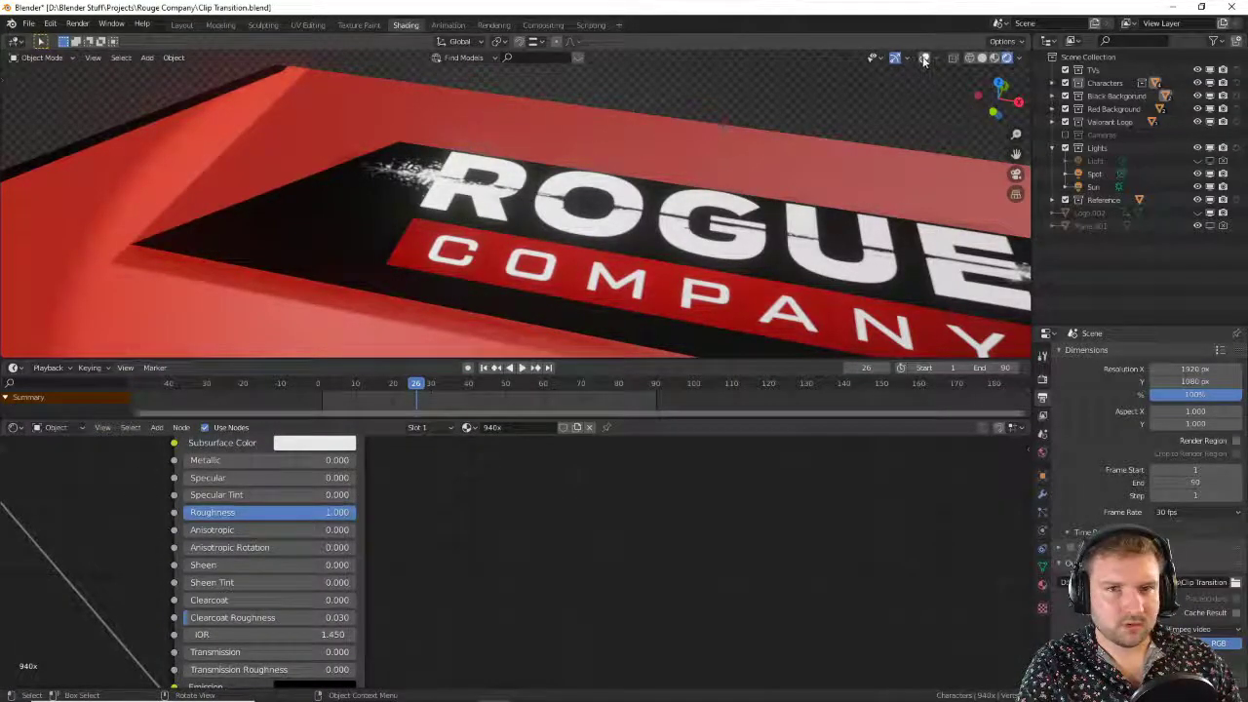
pyautogui.click(705, 205)
pyautogui.moveTo(193, 308); pyautogui.dragTo(312, 140, button='middle')
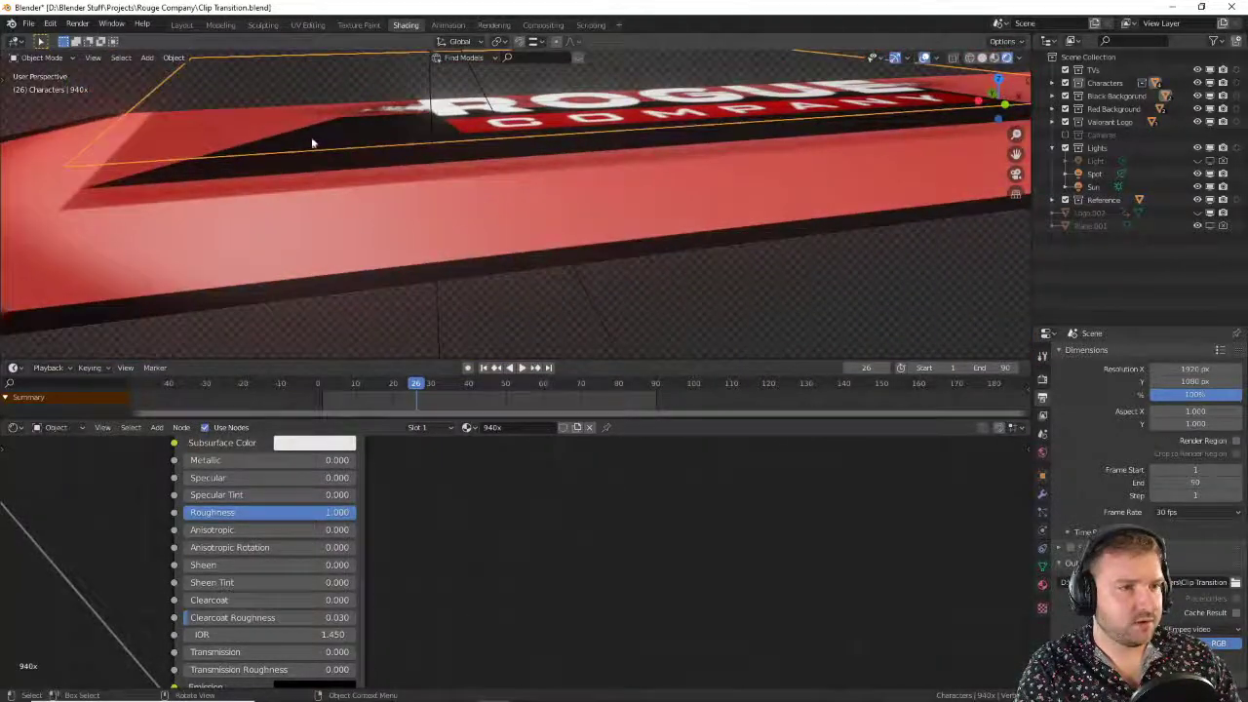
# Step: Disconnect the 940x.png image's Alpha from the Principled BSDF to test transparency, then reconnect it
pyautogui.scroll(-4, 433, 531)
pyautogui.scroll(5, 433, 531)
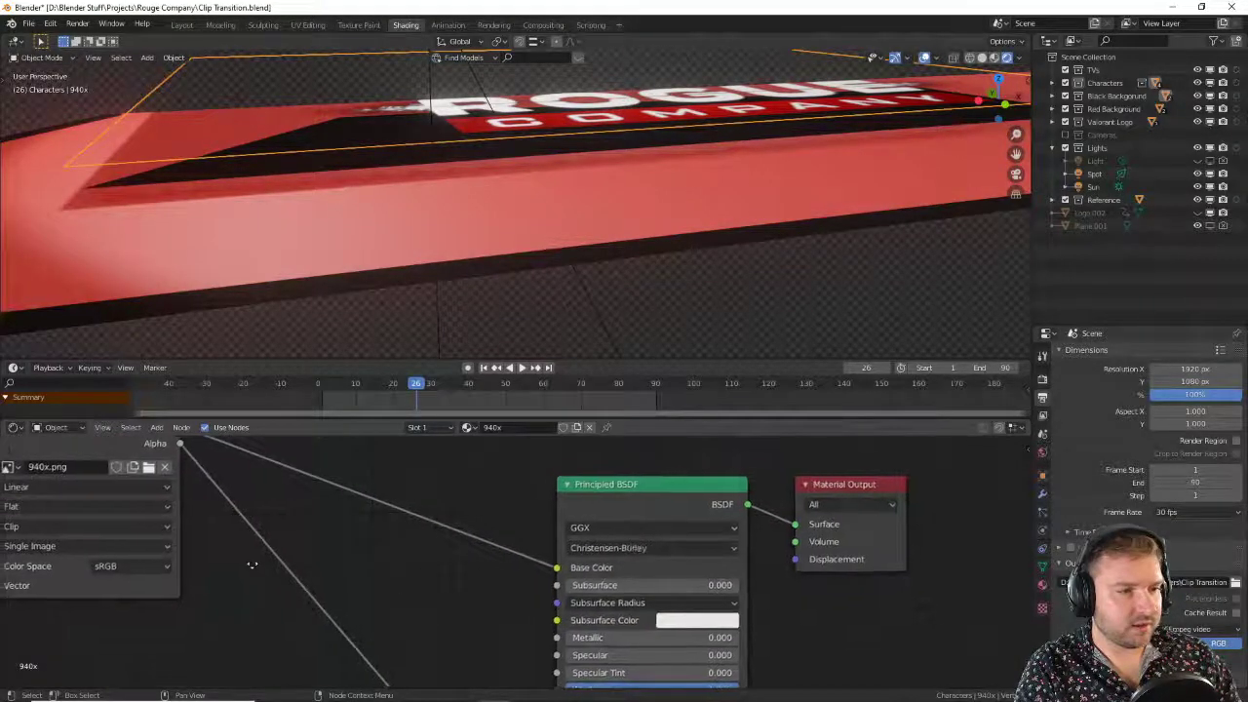
pyautogui.keyDown('shift'); pyautogui.scroll(-5, 448, 566); pyautogui.keyUp('shift')
pyautogui.keyDown('ctrl'); pyautogui.scroll(4, 481, 571); pyautogui.keyUp('ctrl')
pyautogui.keyDown('shift'); pyautogui.scroll(-6, 480, 571); pyautogui.keyUp('shift')
pyautogui.keyDown('ctrl'); pyautogui.scroll(-9, 457, 466); pyautogui.keyUp('ctrl')
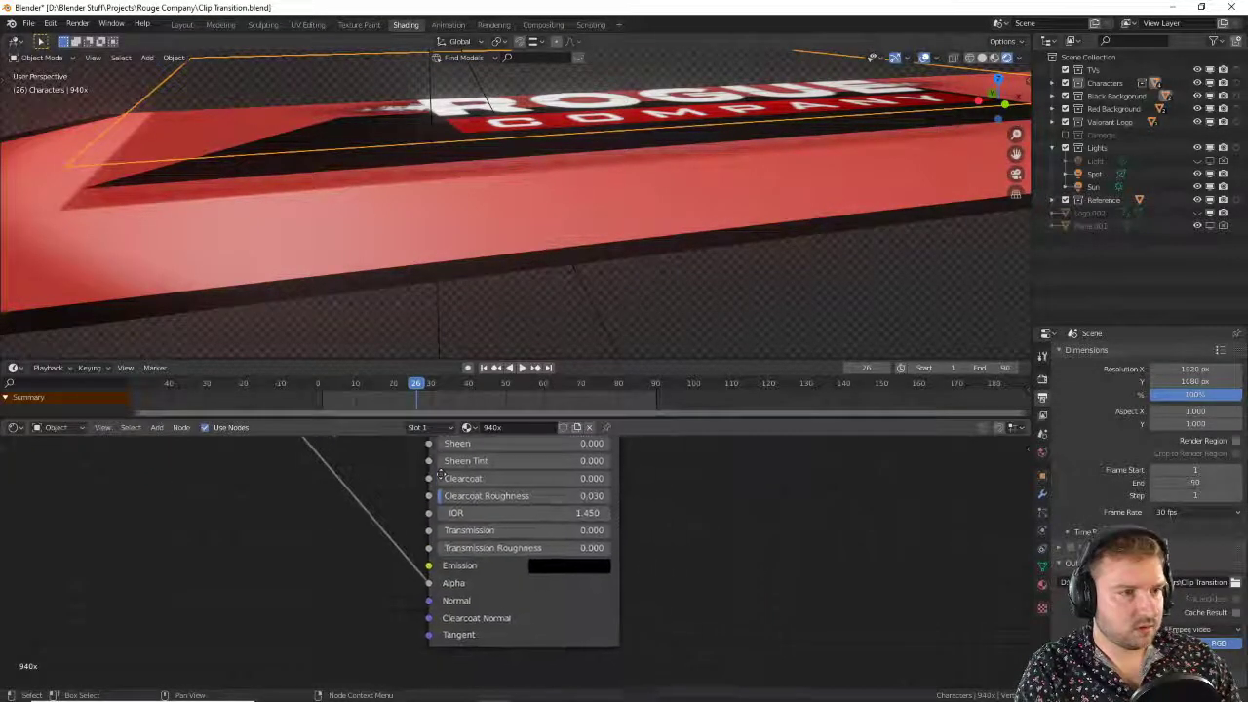
pyautogui.moveTo(420, 578); pyautogui.dragTo(337, 567)
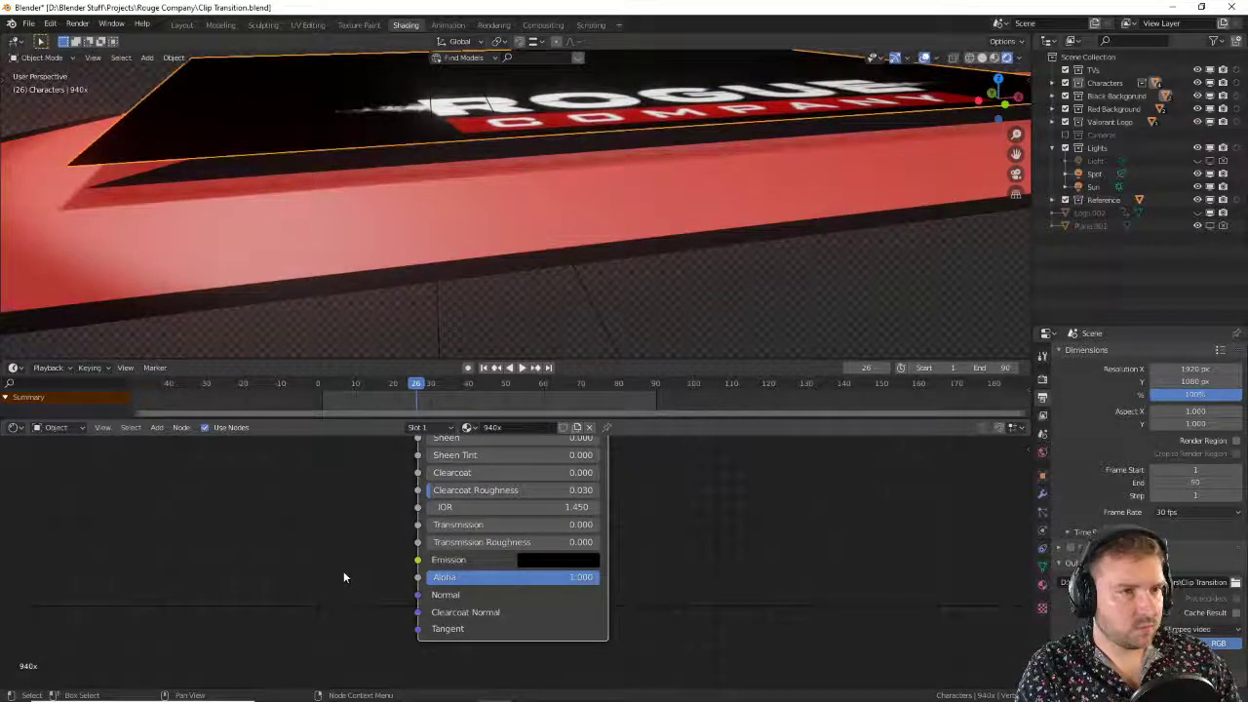
pyautogui.scroll(-3, 343, 571)
pyautogui.press('Home')
pyautogui.keyDown('shift'); pyautogui.scroll(2, 370, 475); pyautogui.keyUp('shift')
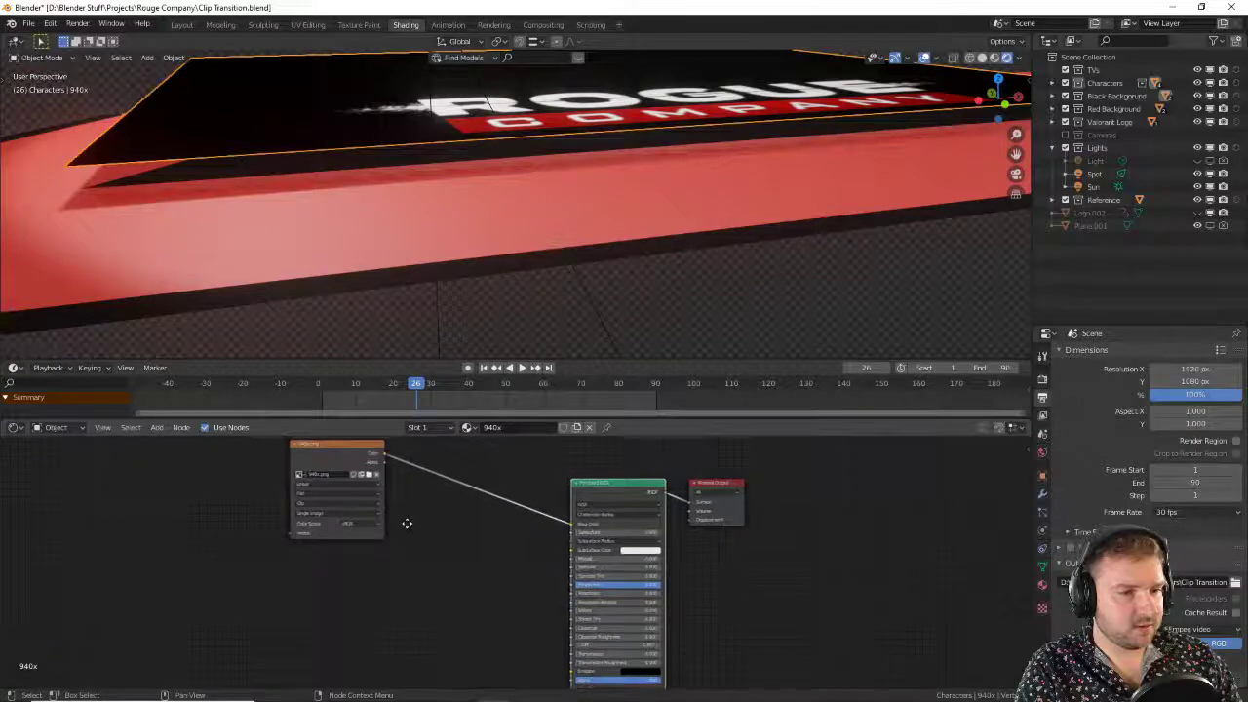
pyautogui.moveTo(383, 464); pyautogui.dragTo(571, 670)
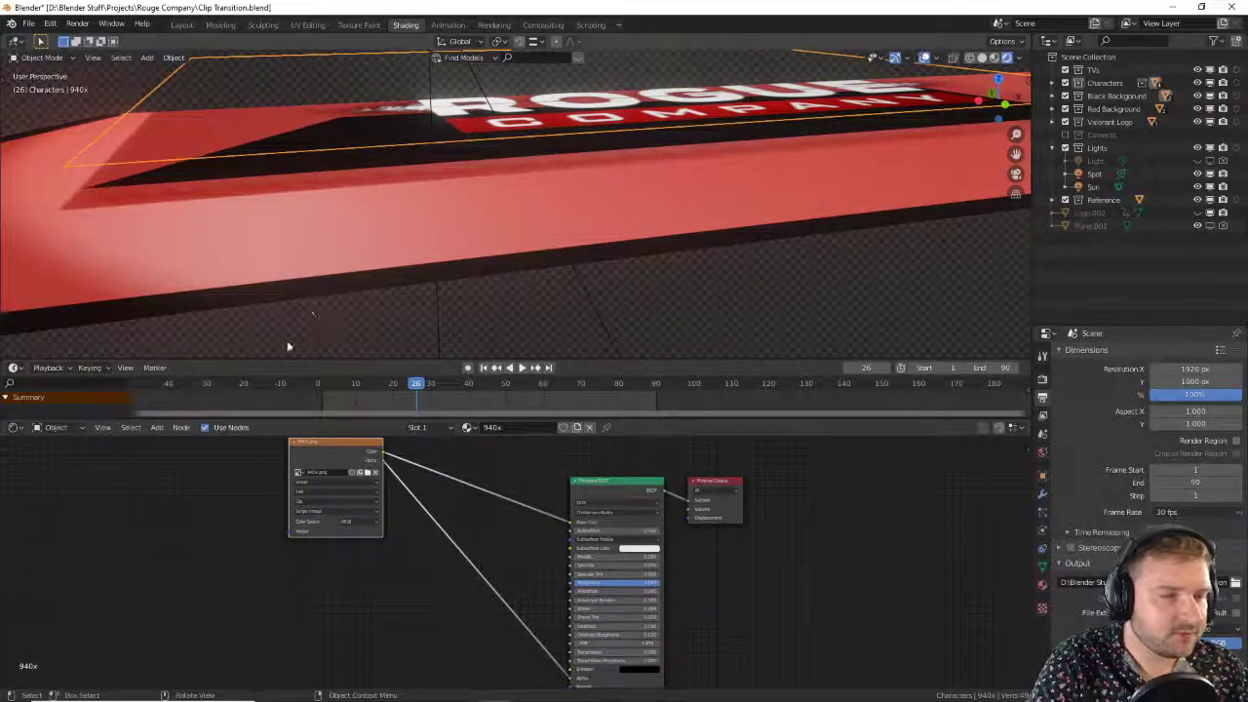
# Step: Examine the colour space options of the 940x.png image texture
pyautogui.scroll(-3, 380, 255)
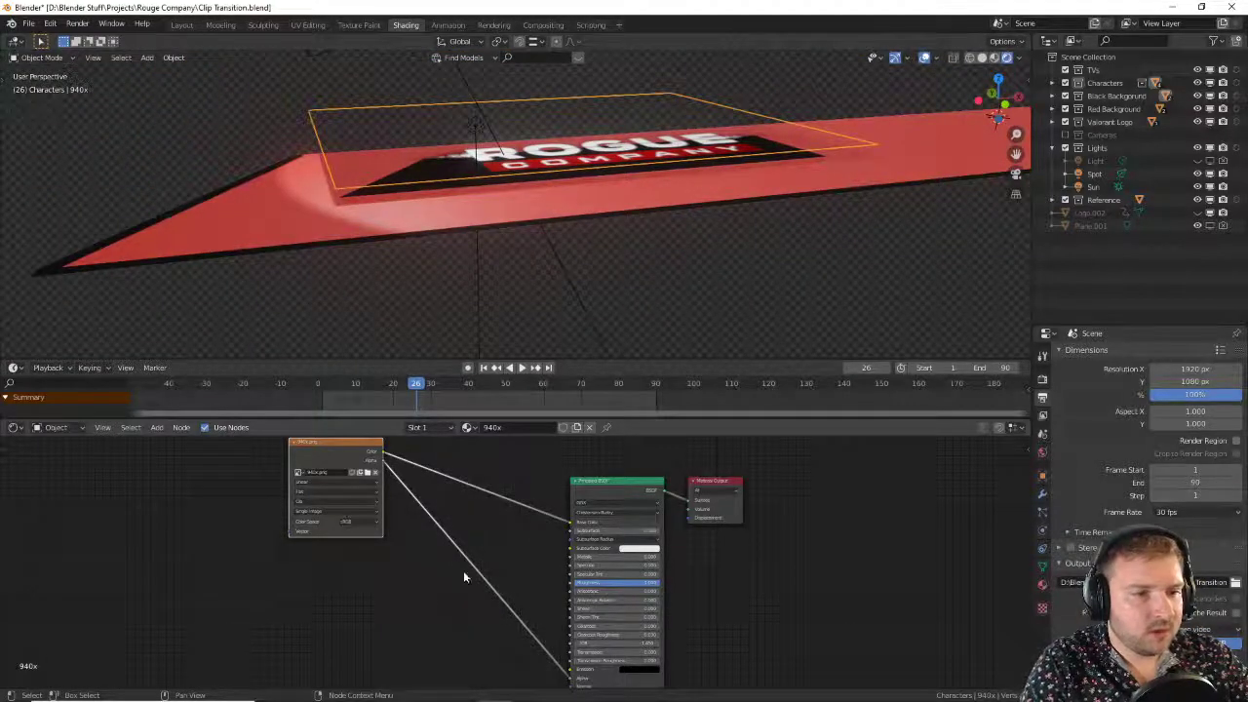
pyautogui.scroll(2, 448, 563)
pyautogui.scroll(3, 447, 565)
pyautogui.click(334, 556)
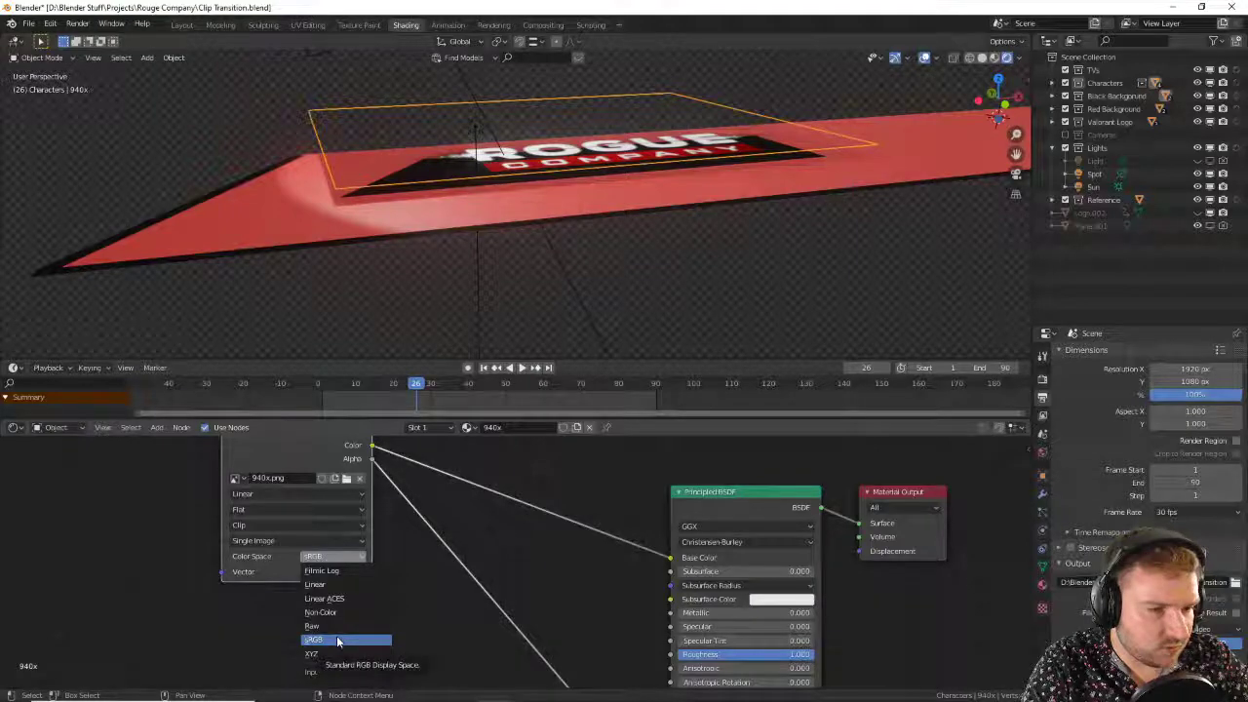
pyautogui.click(420, 638)
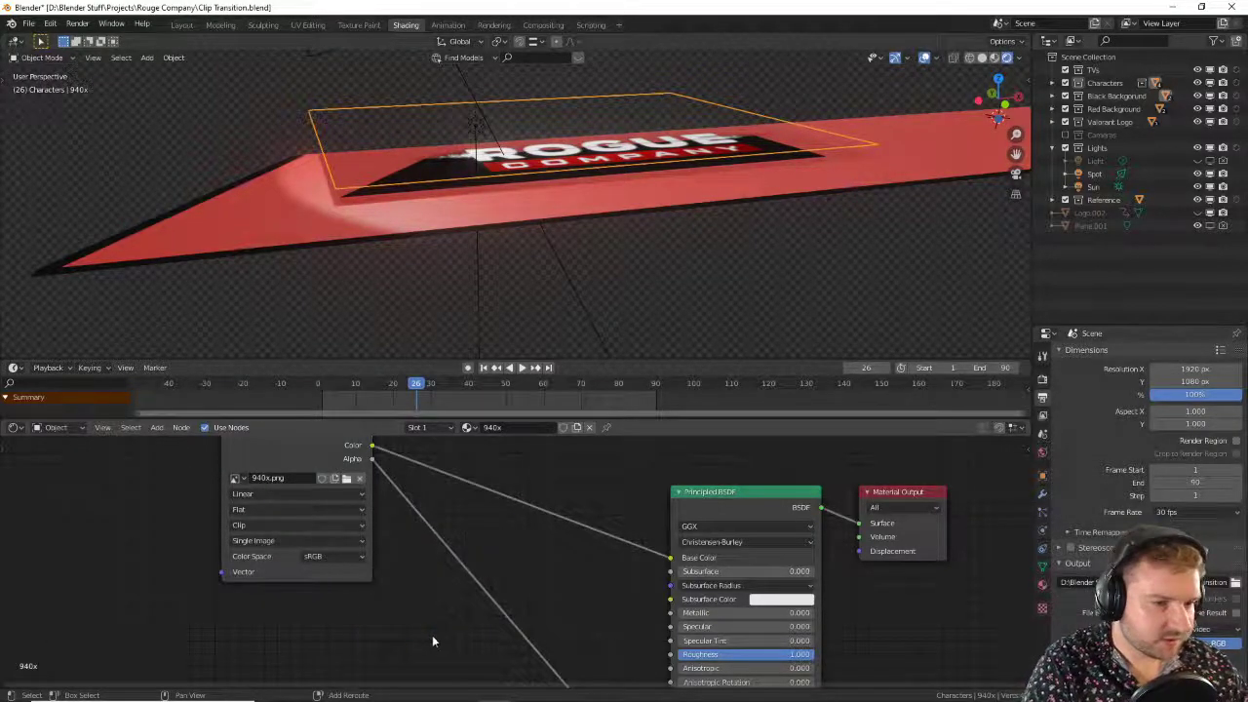
# Step: Insert a Math node on the link from the 940x.png Alpha to the Principled BSDF and make it Multiply
pyautogui.hotkey('shift', 'a')
pyautogui.click(439, 549)
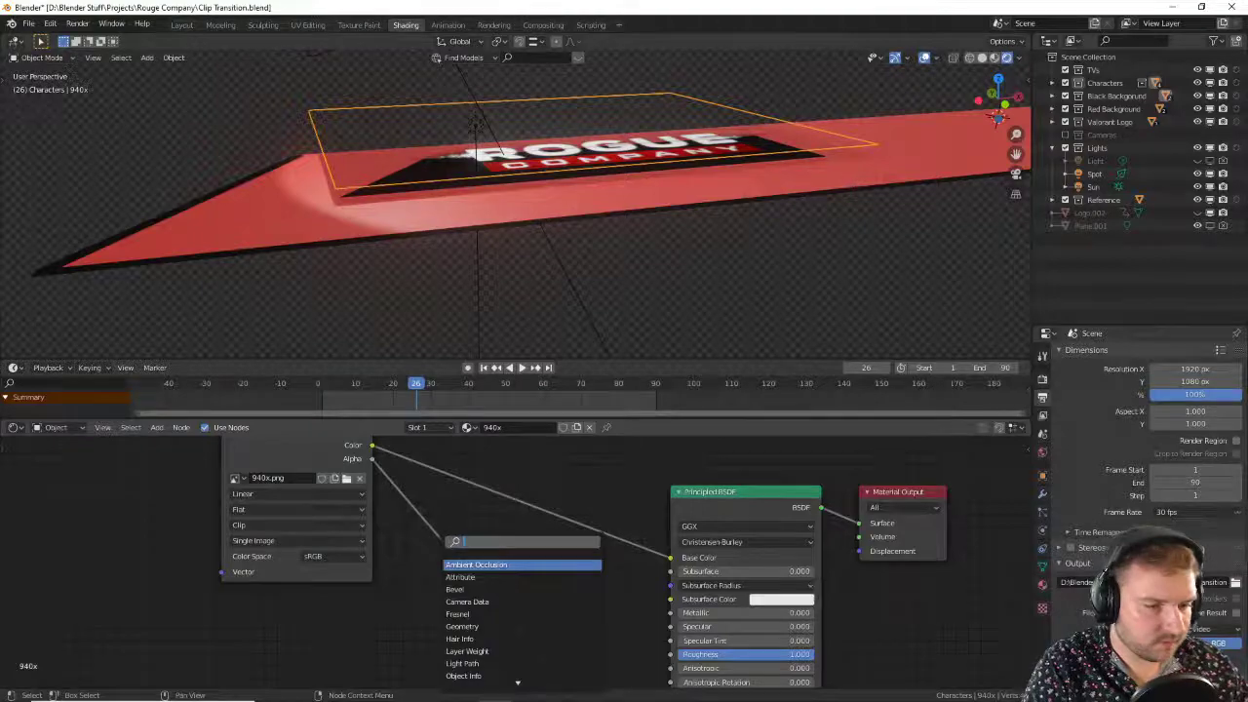
pyautogui.write('mat')
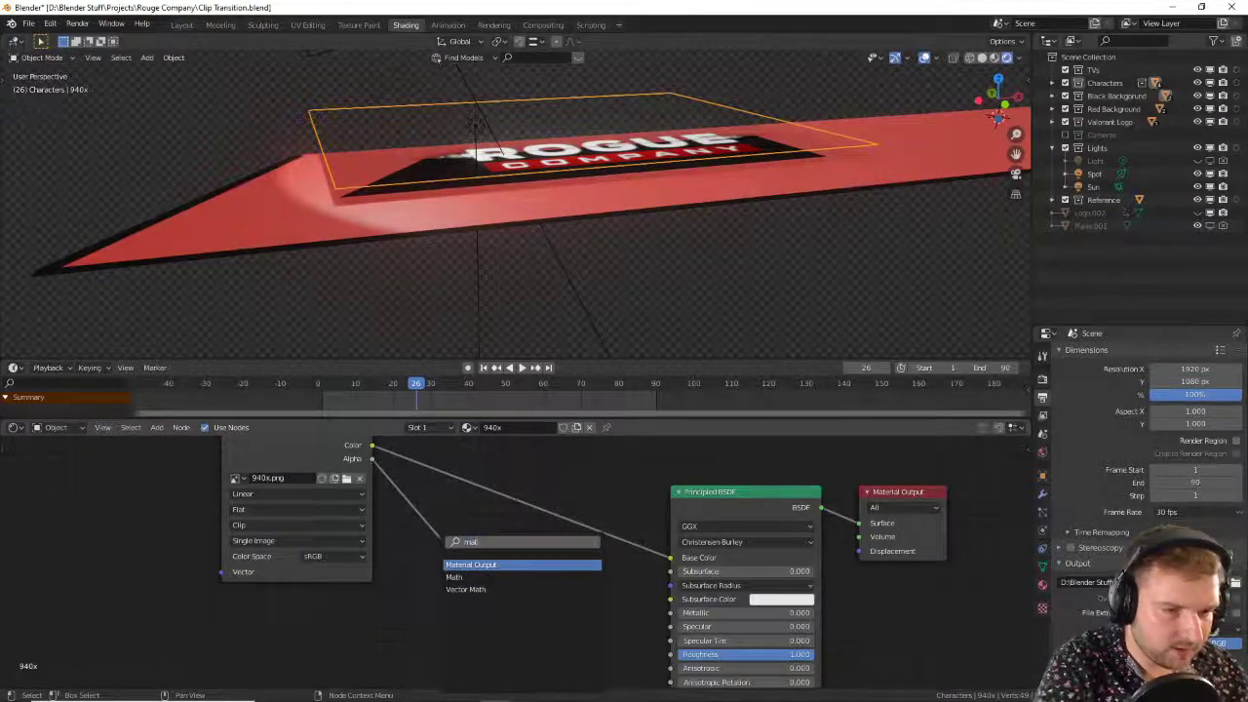
pyautogui.press('Down')
pyautogui.press('Return')
pyautogui.click(455, 545)
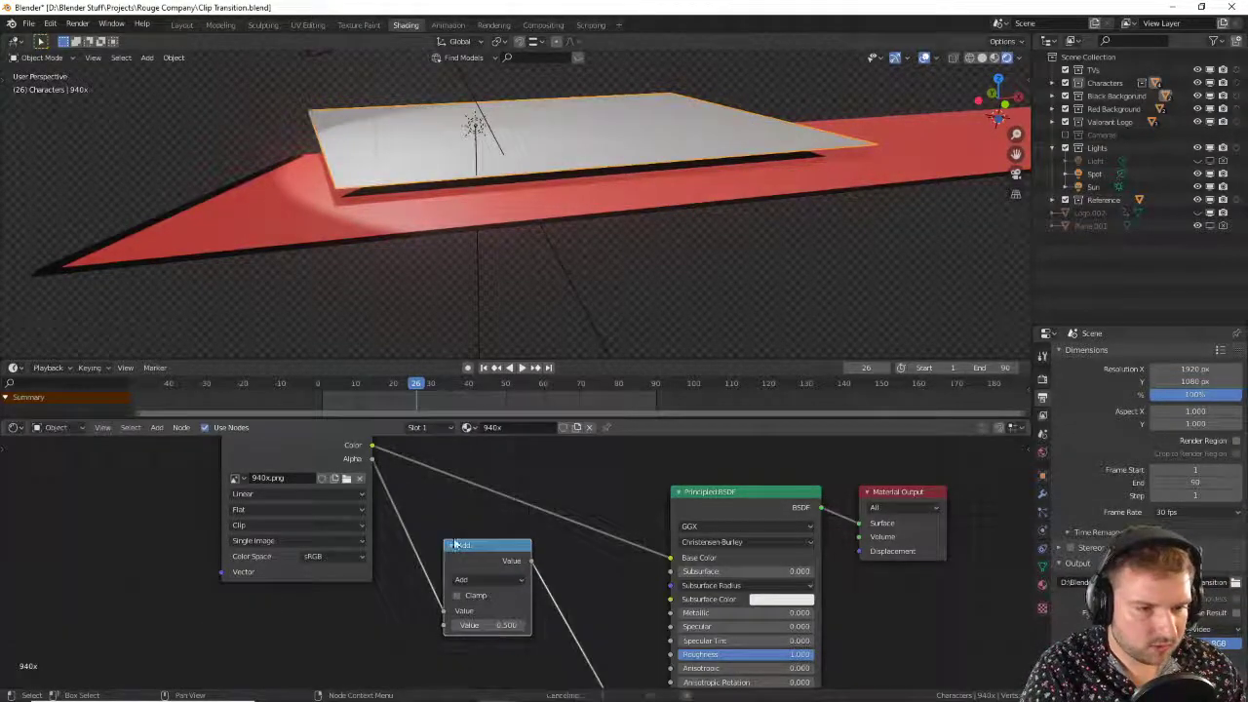
pyautogui.click(508, 579)
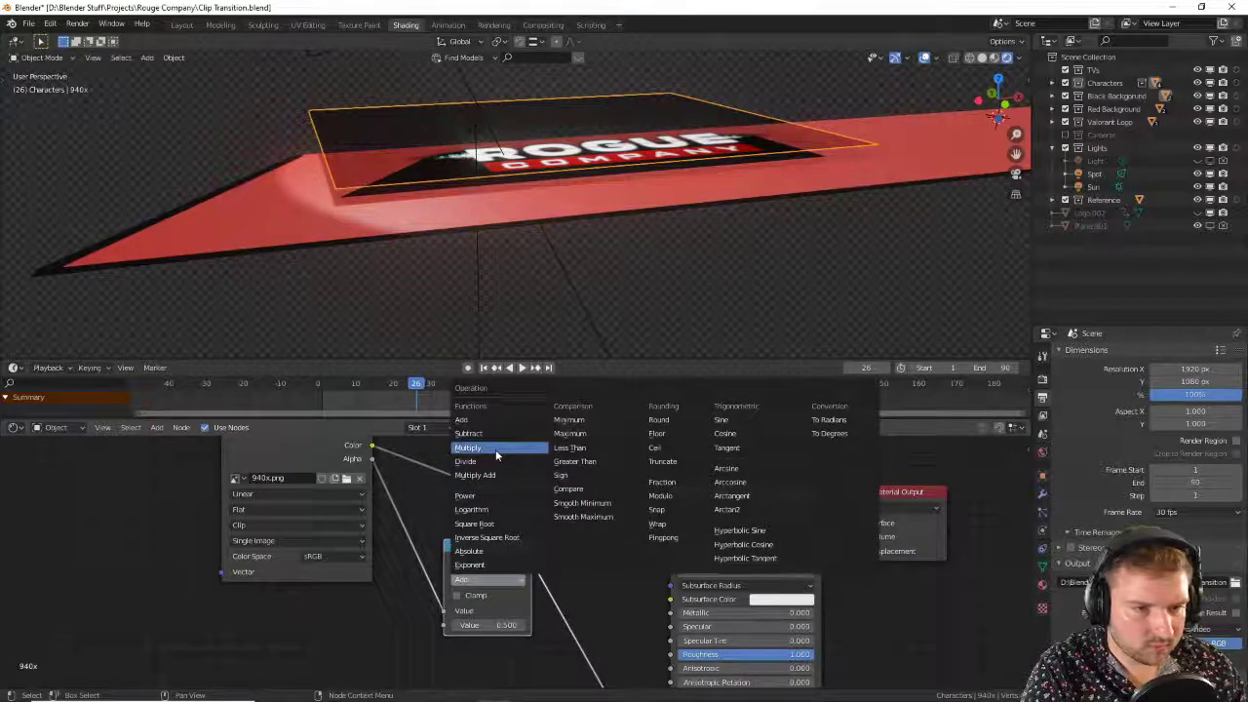
pyautogui.click(495, 451)
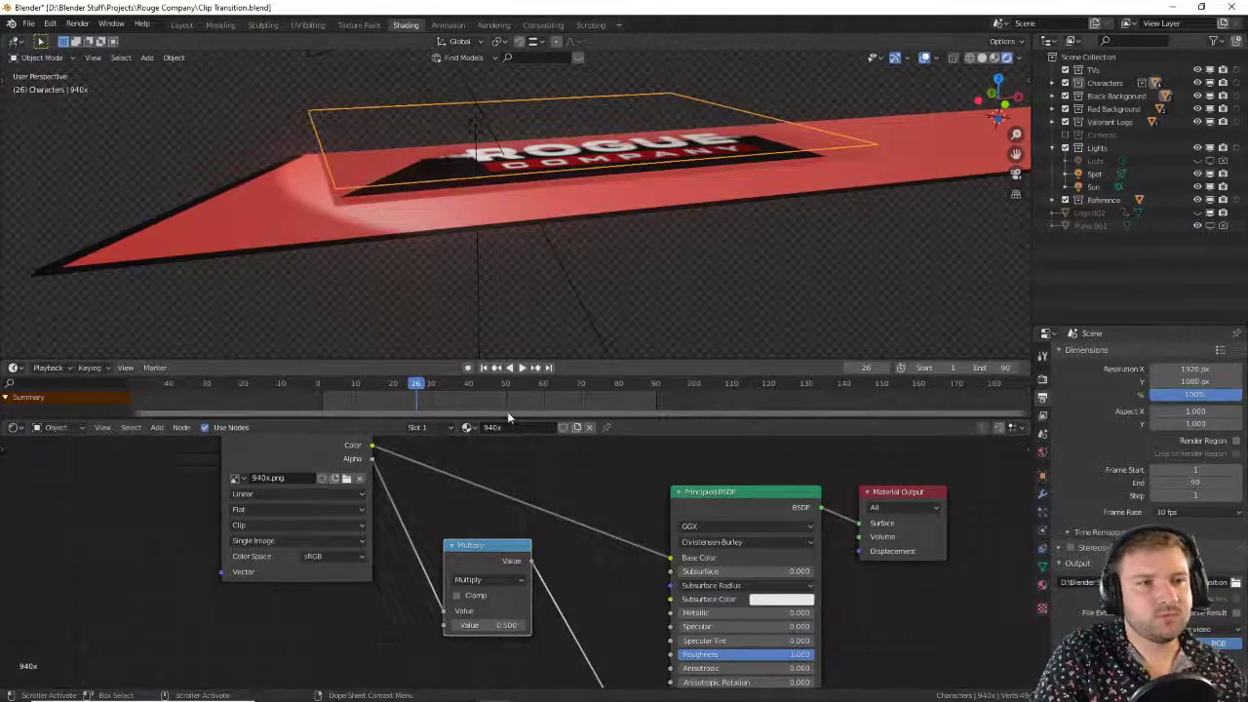
# Step: Set the Multiply node's second value to 10.000
pyautogui.moveTo(492, 263); pyautogui.dragTo(493, 292, button='middle')
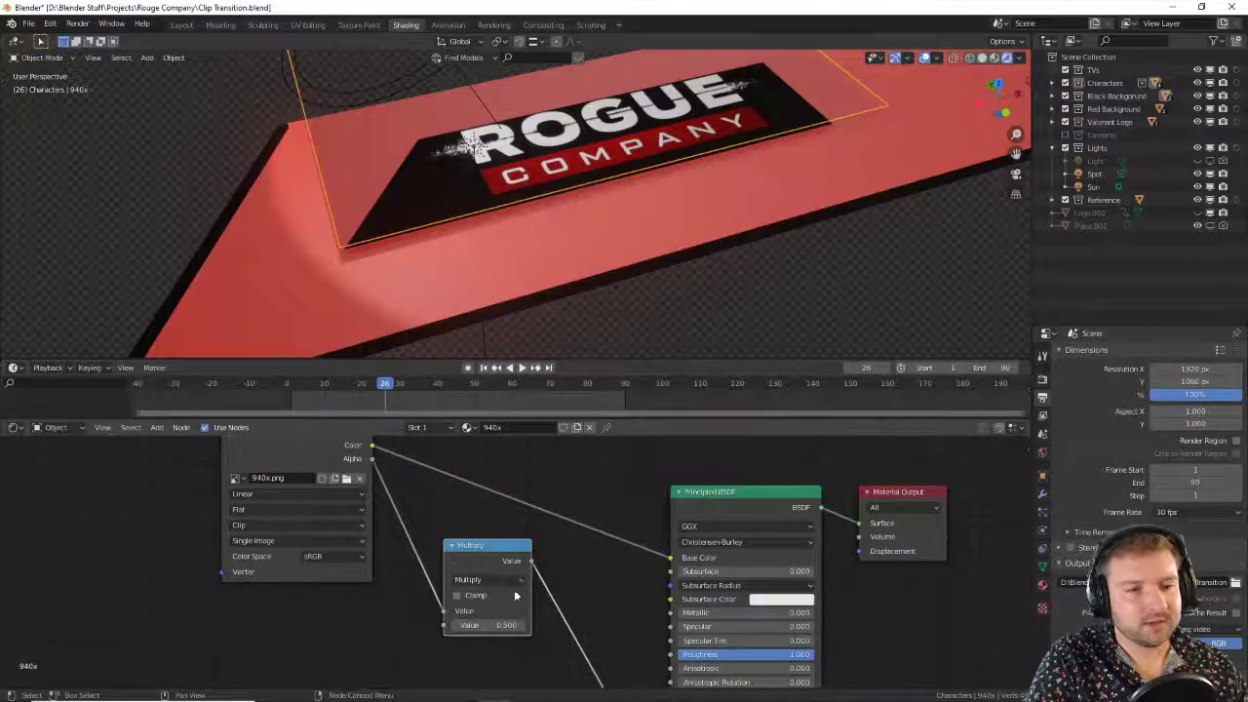
pyautogui.press('Return')
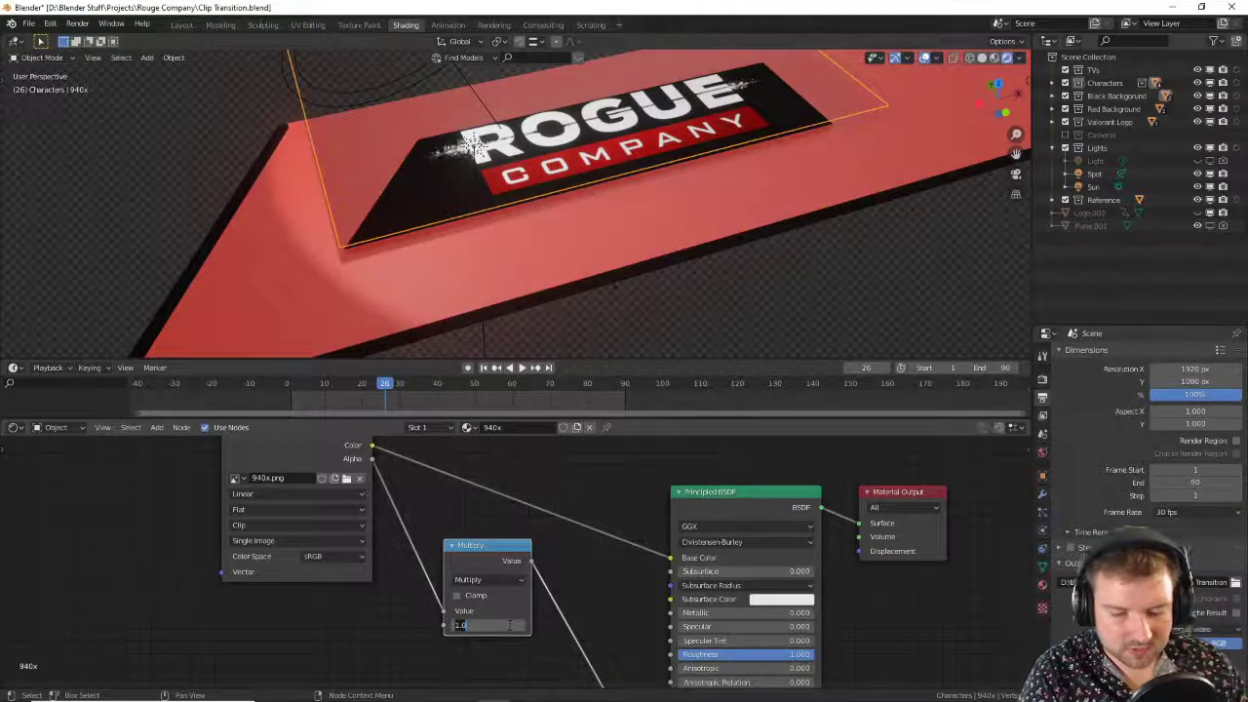
pyautogui.write('2')
pyautogui.press('Return')
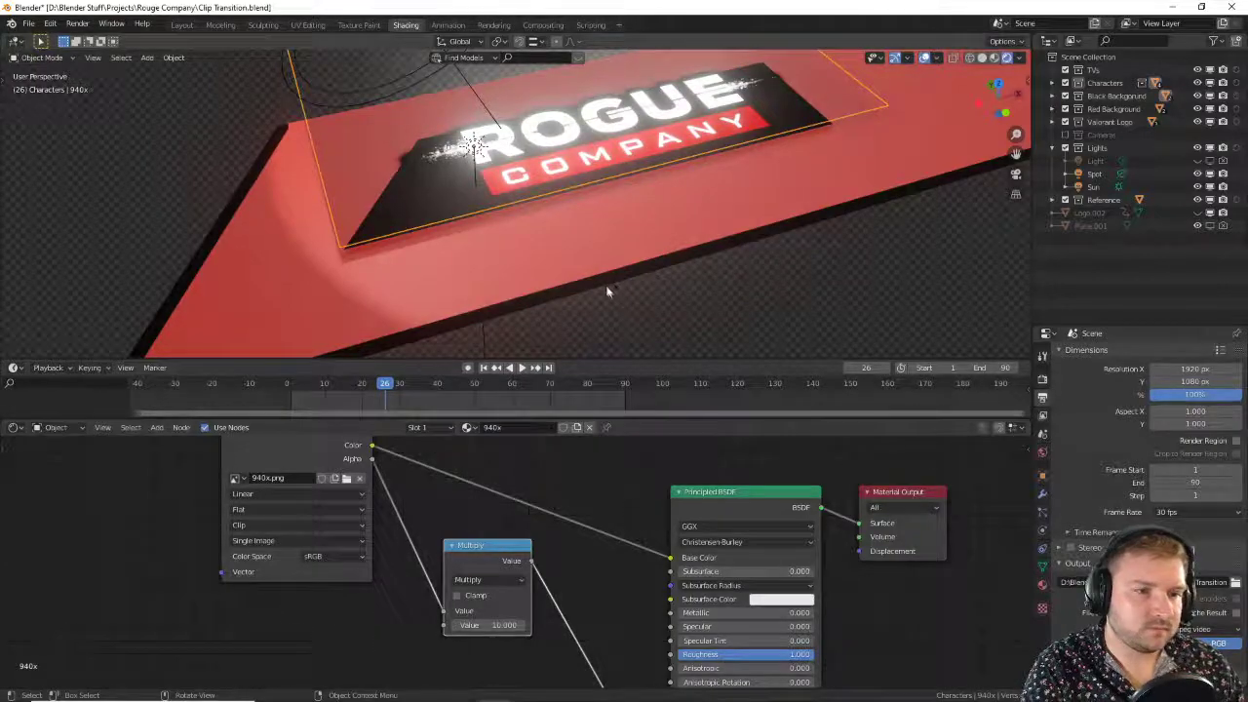
# Step: Check the logo's glow from an angle and through the camera, play the transition and stop at frame 27
pyautogui.moveTo(606, 291); pyautogui.dragTo(602, 322, button='middle')
pyautogui.moveTo(585, 488); pyautogui.dragTo(547, 565, button='middle')
pyautogui.moveTo(613, 270); pyautogui.dragTo(615, 289, button='middle')
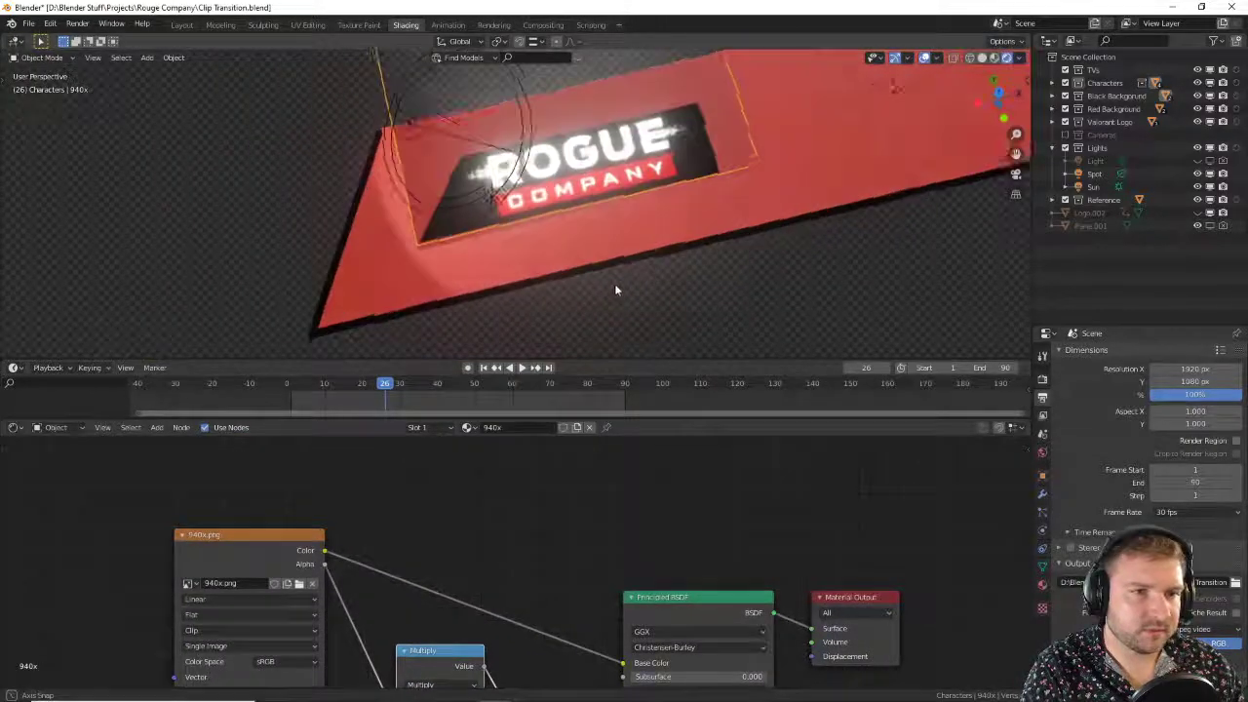
pyautogui.press('KP_0')
pyautogui.scroll(3, 604, 282)
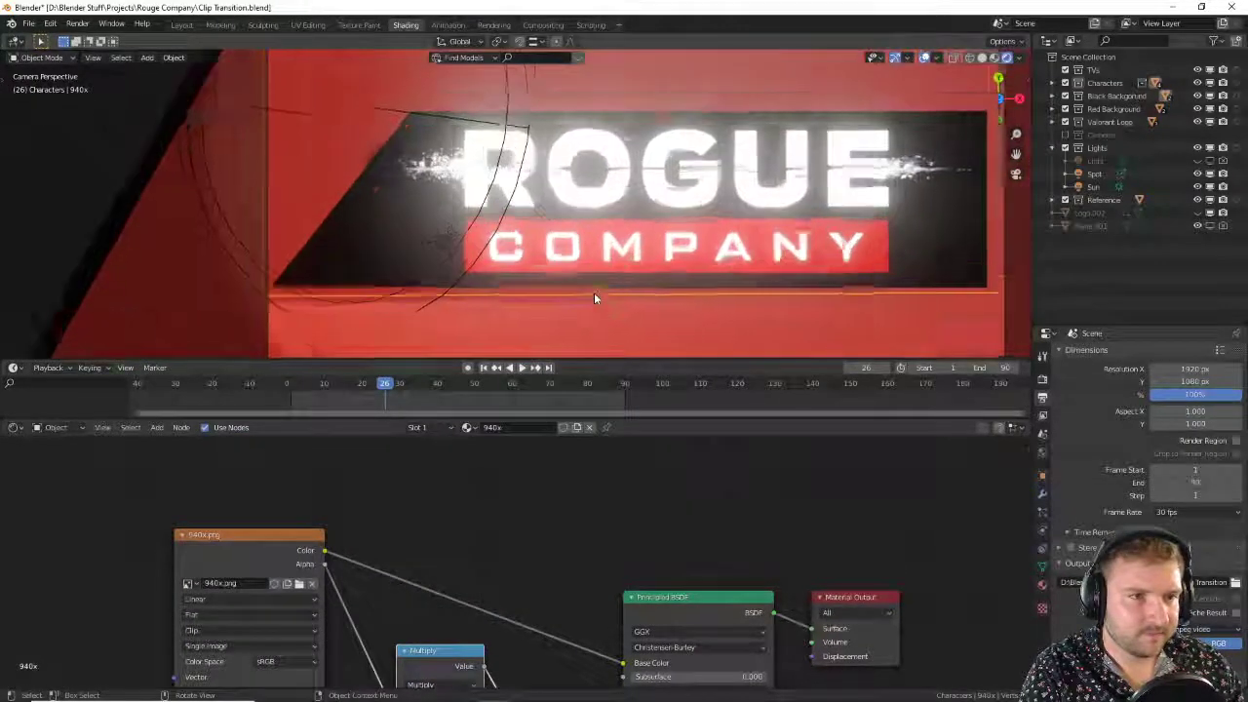
pyautogui.click(478, 385)
pyautogui.press('space')
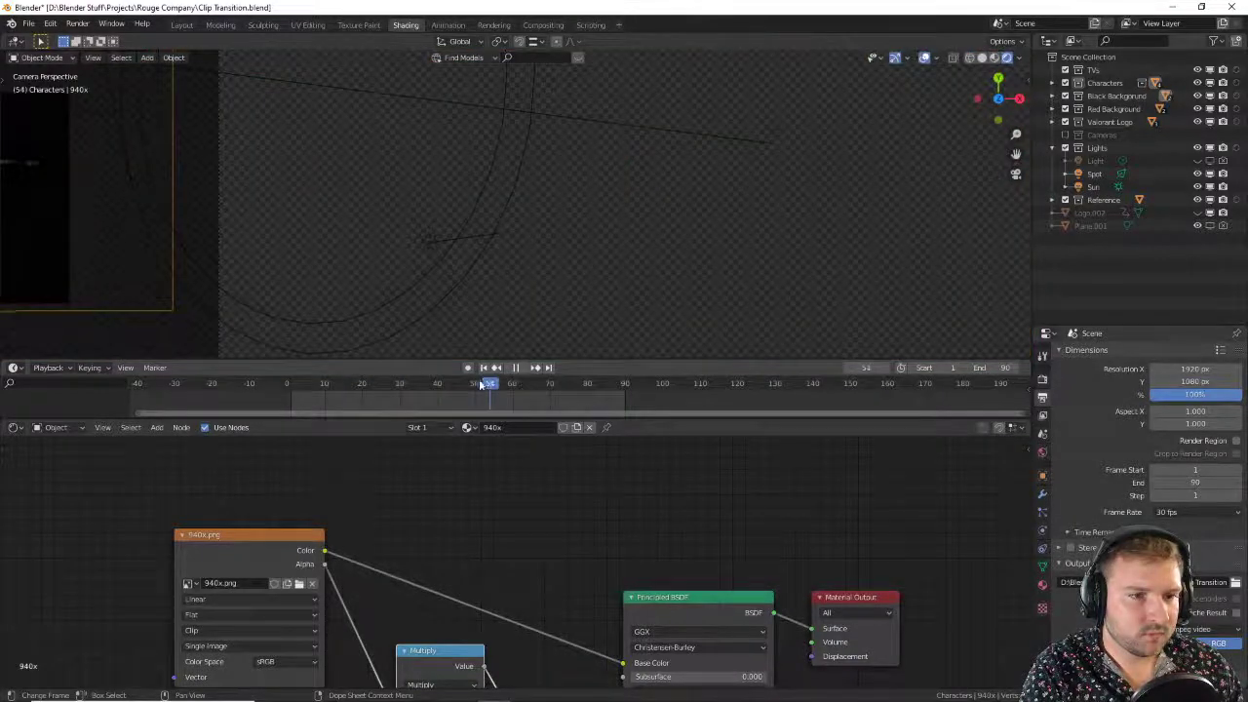
pyautogui.moveTo(479, 385); pyautogui.dragTo(389, 383)
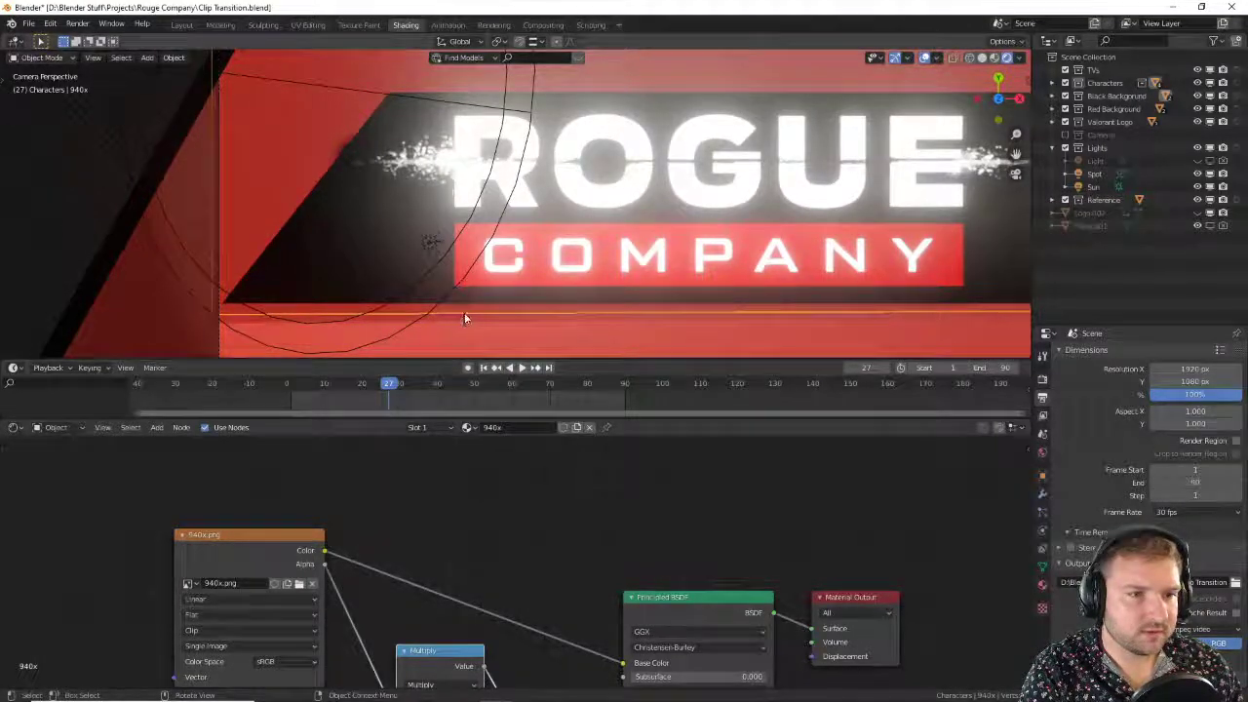
# Step: Delete the Spot light above the Rogue Company banner
pyautogui.moveTo(506, 323); pyautogui.dragTo(608, 231, button='middle')
pyautogui.click(416, 139)
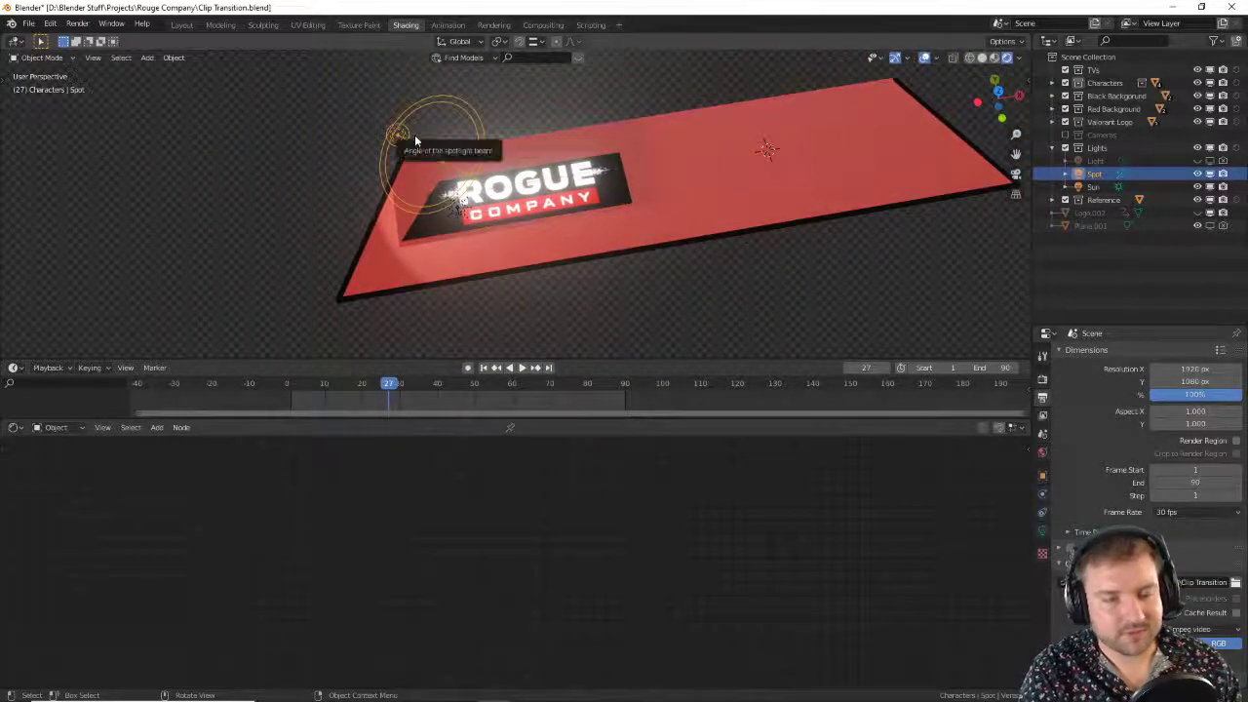
pyautogui.press('Delete')
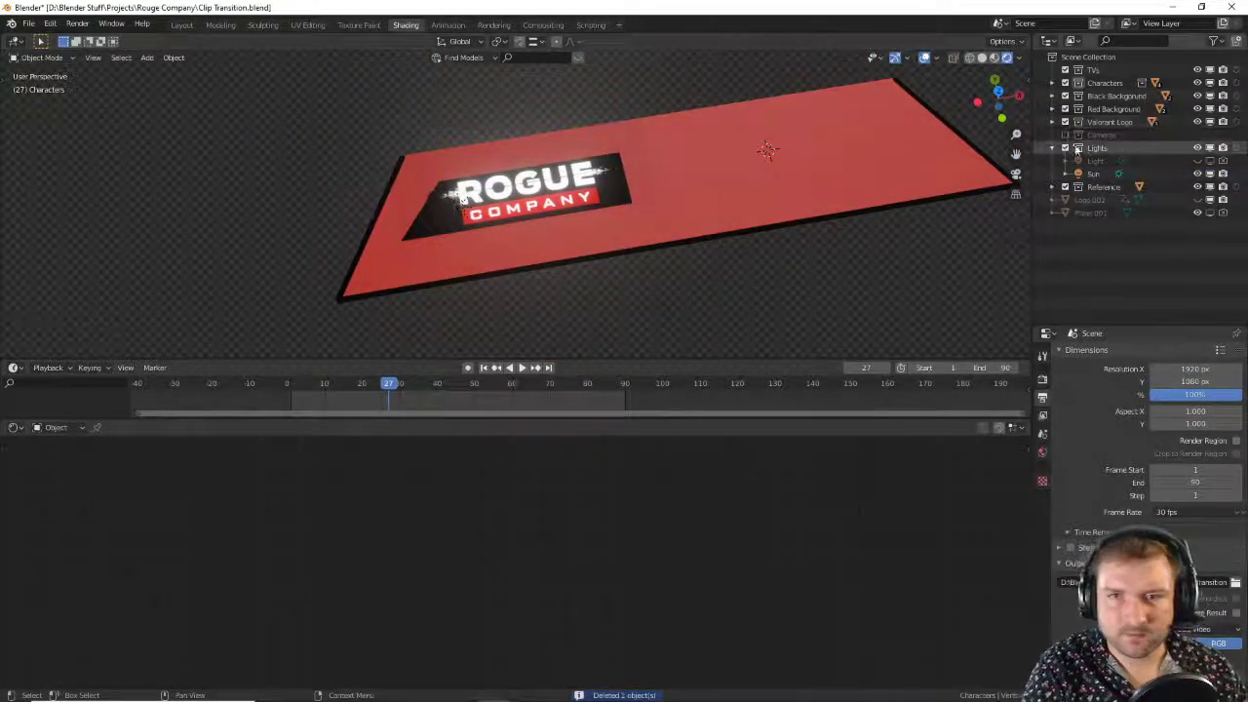
# Step: Play the transition up to frame 26, inspect the banner up close, and select the 940x logo plane in camera view
pyautogui.press('space')
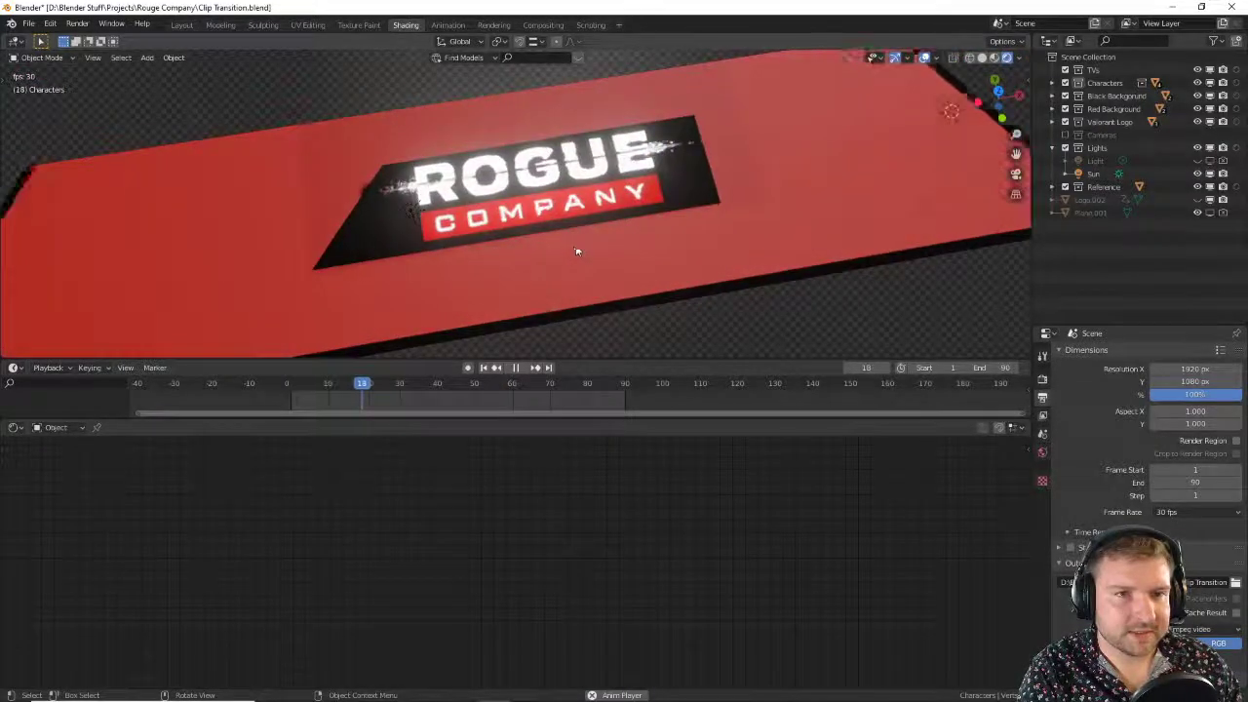
pyautogui.press('space')
pyautogui.moveTo(734, 198); pyautogui.dragTo(849, 182, button='middle')
pyautogui.scroll(6, 459, 231)
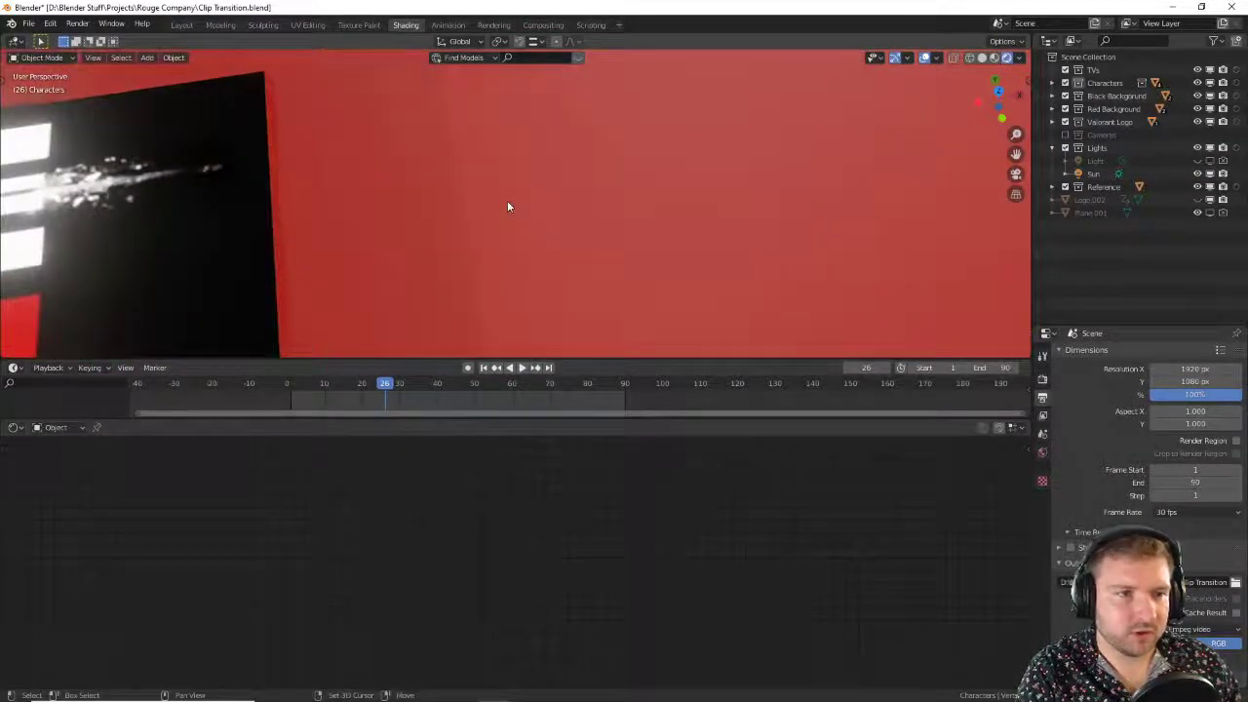
pyautogui.scroll(-6, 575, 242)
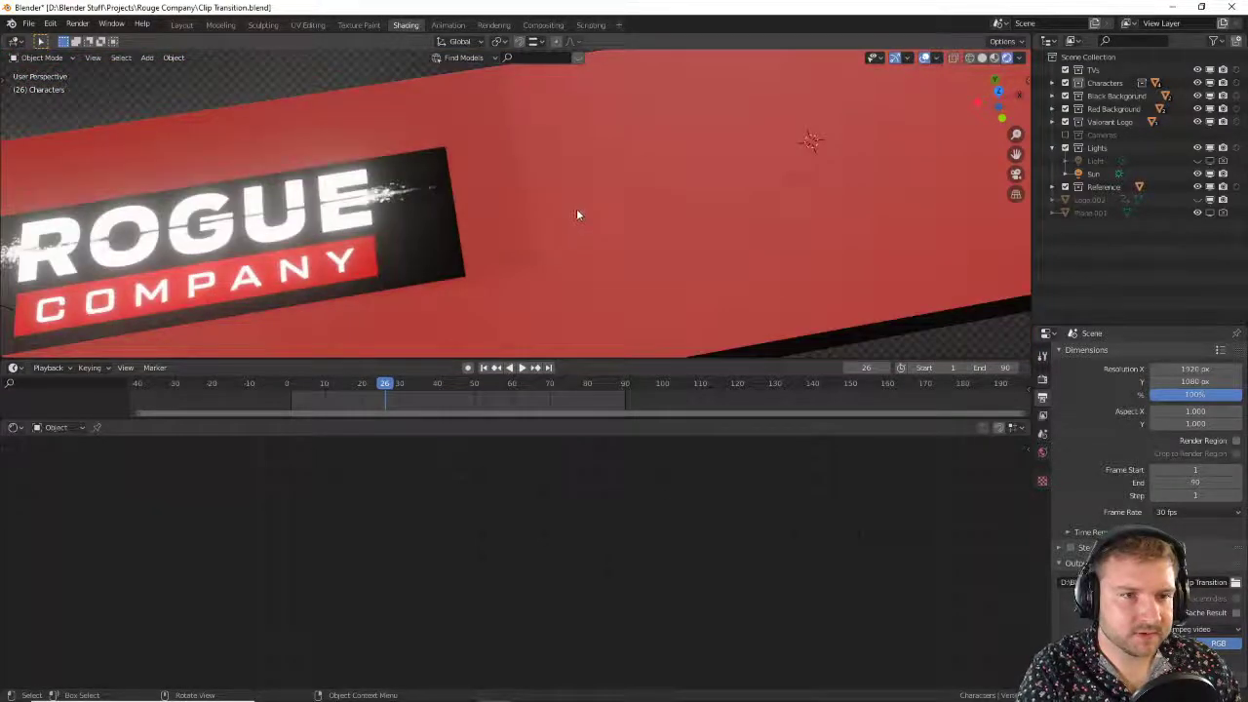
pyautogui.click(403, 173)
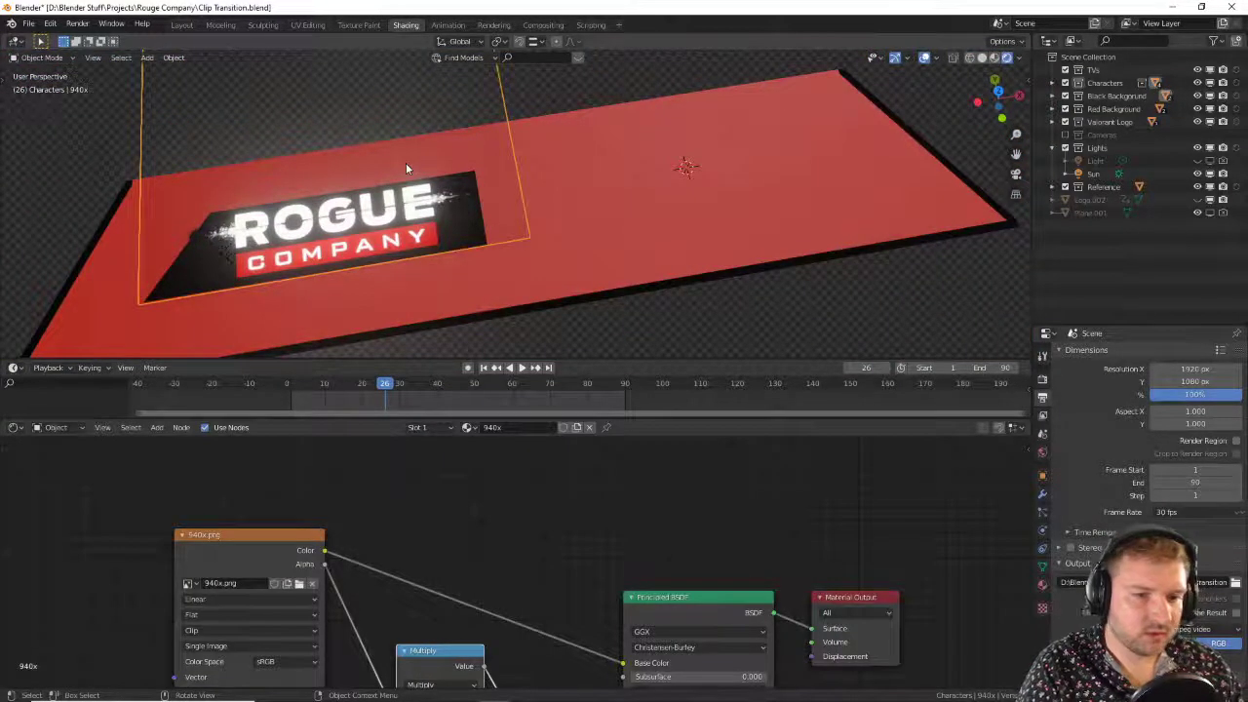
pyautogui.press('KP_0')
pyautogui.scroll(1, 517, 559)
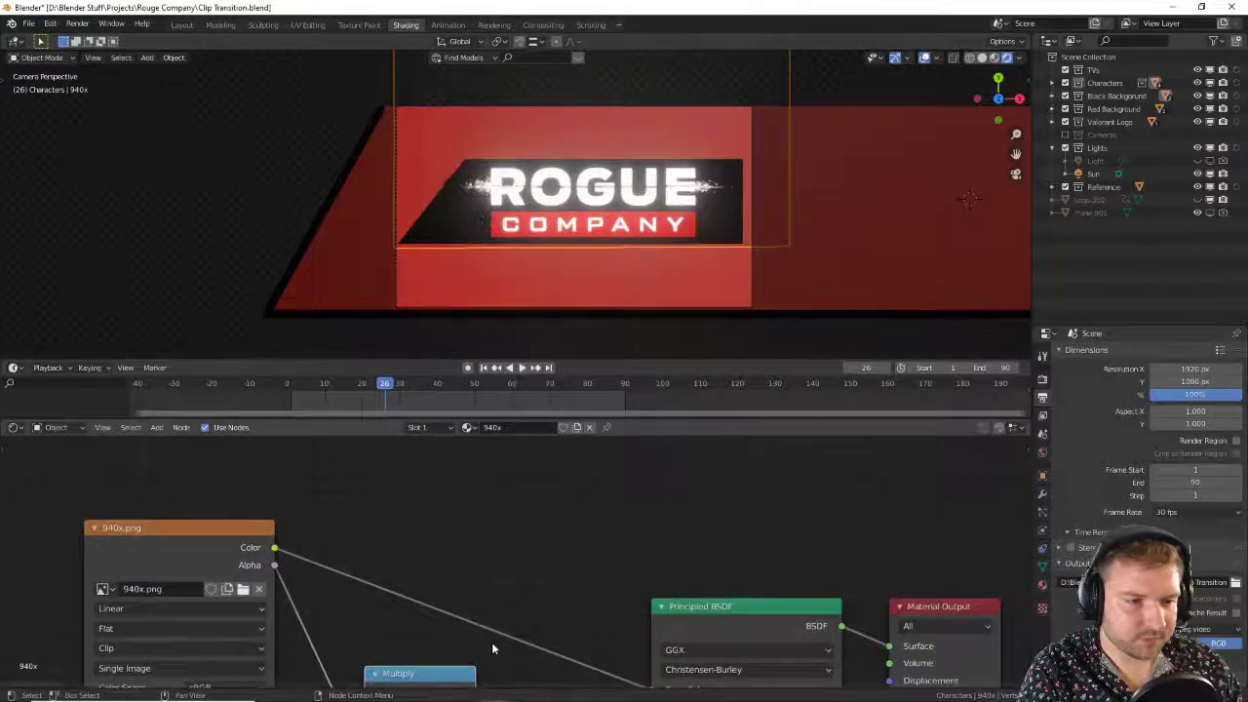
# Step: Try the Add operation on the 940x material's Math node, and switch it back to Multiply
pyautogui.moveTo(492, 641); pyautogui.dragTo(465, 543, button='middle')
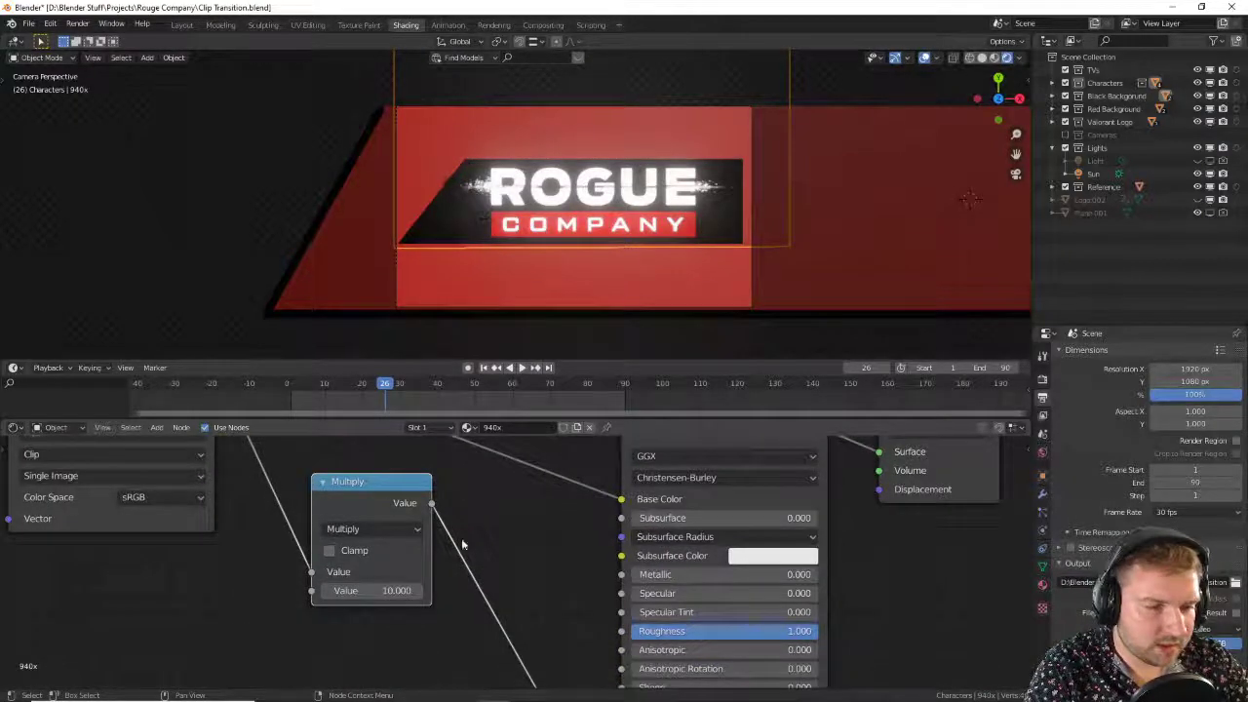
pyautogui.click(376, 534)
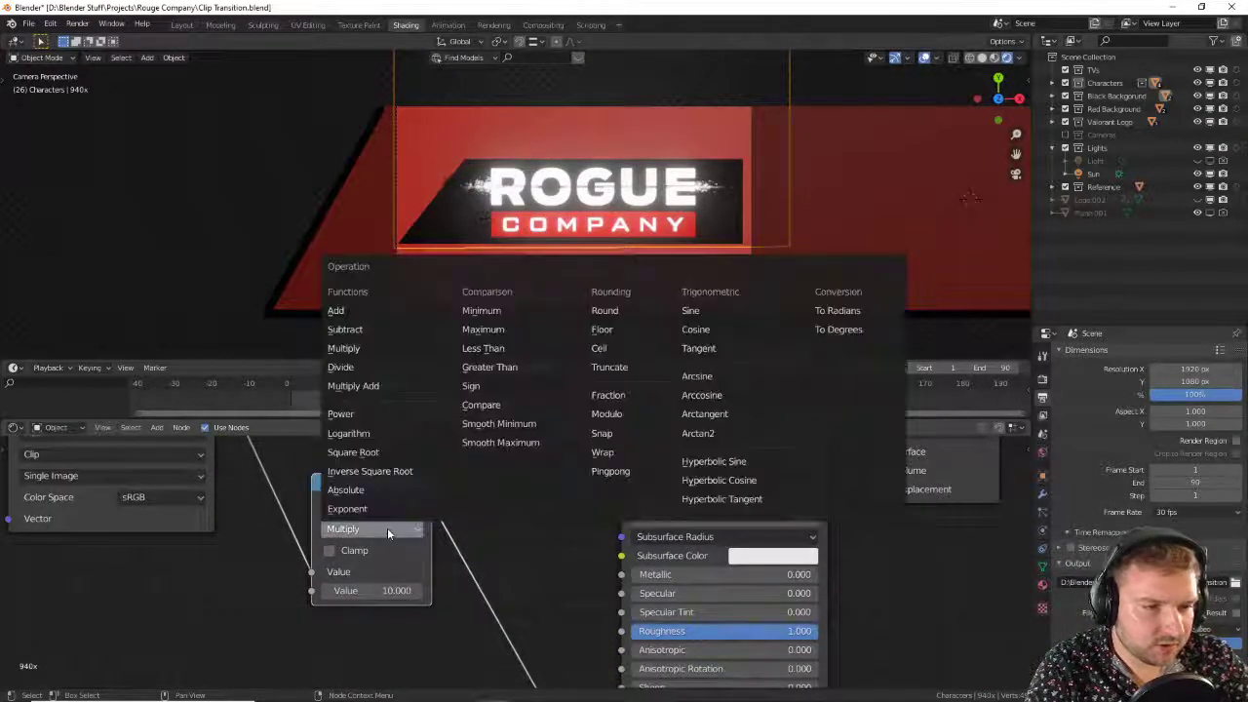
pyautogui.click(375, 317)
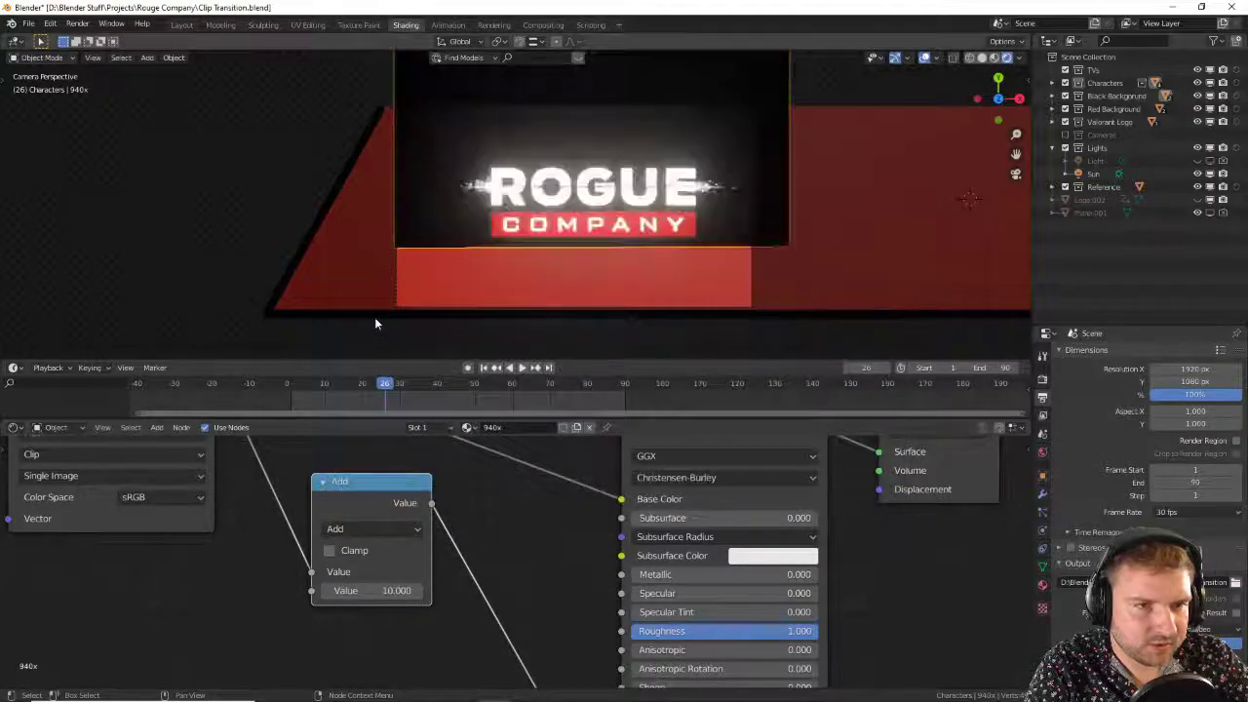
pyautogui.click(373, 529)
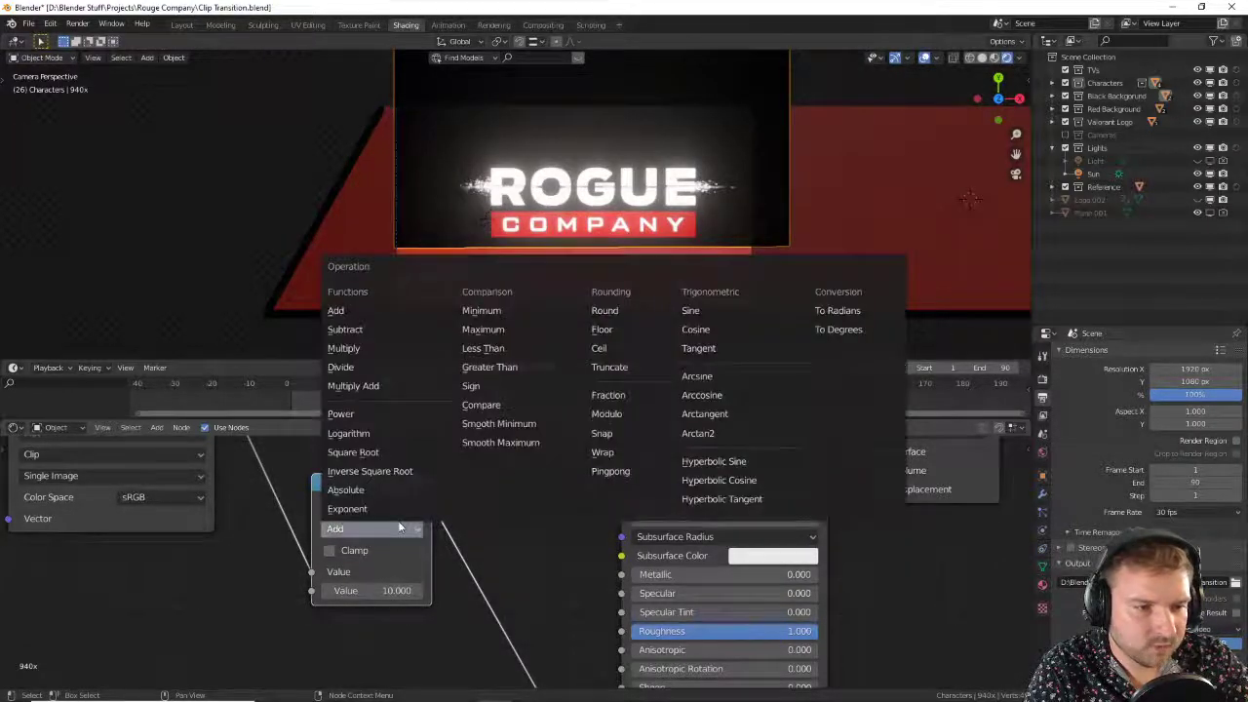
pyautogui.click(364, 348)
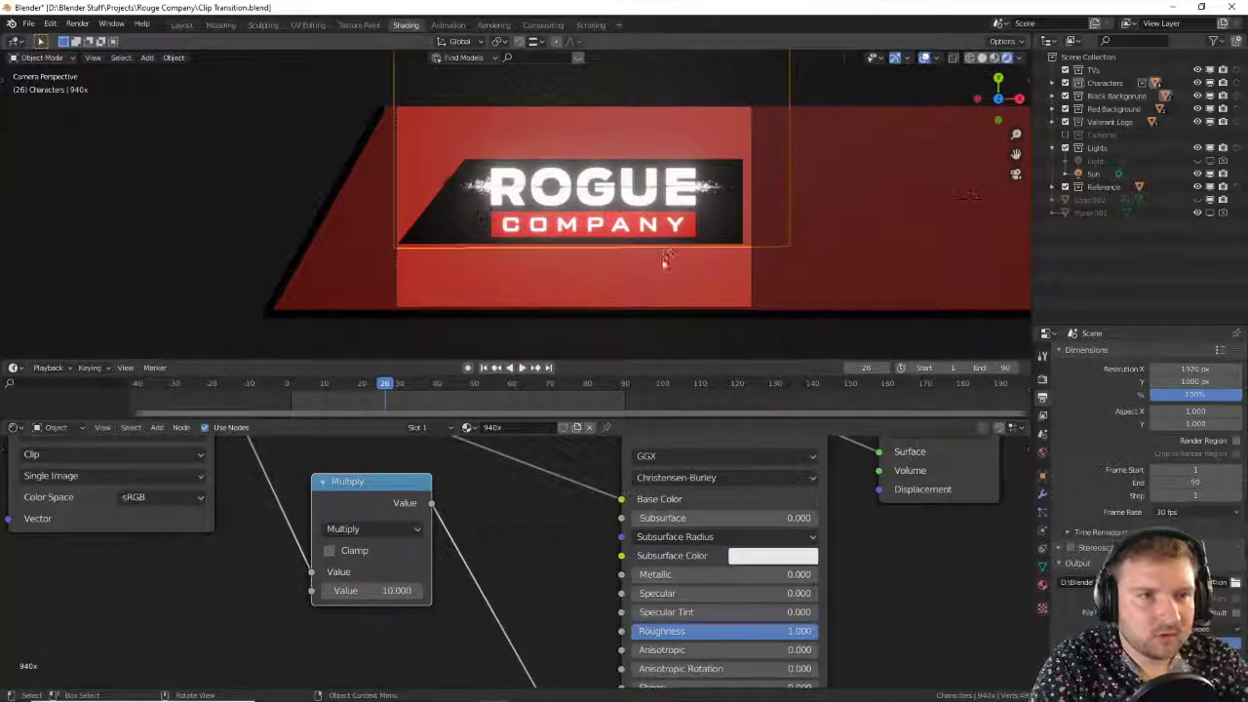
# Step: Play the transition through the camera, stop at frame 43, and render the full animation
pyautogui.press('space')
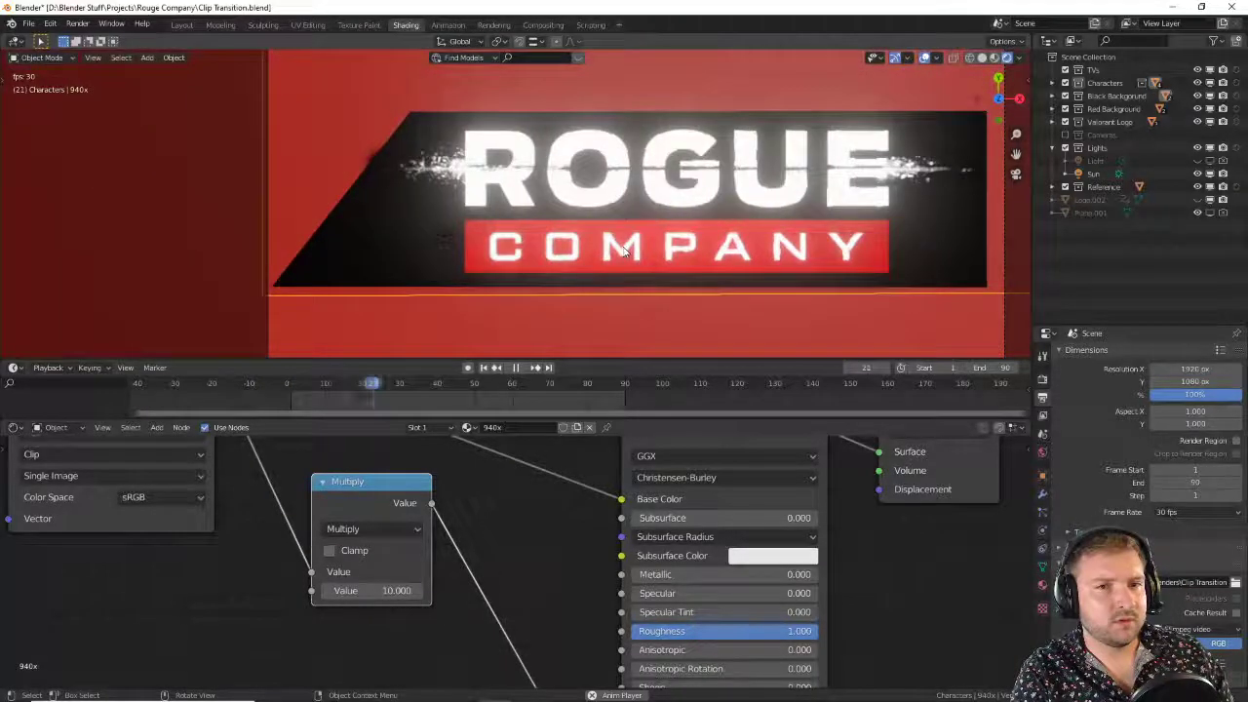
pyautogui.press('space')
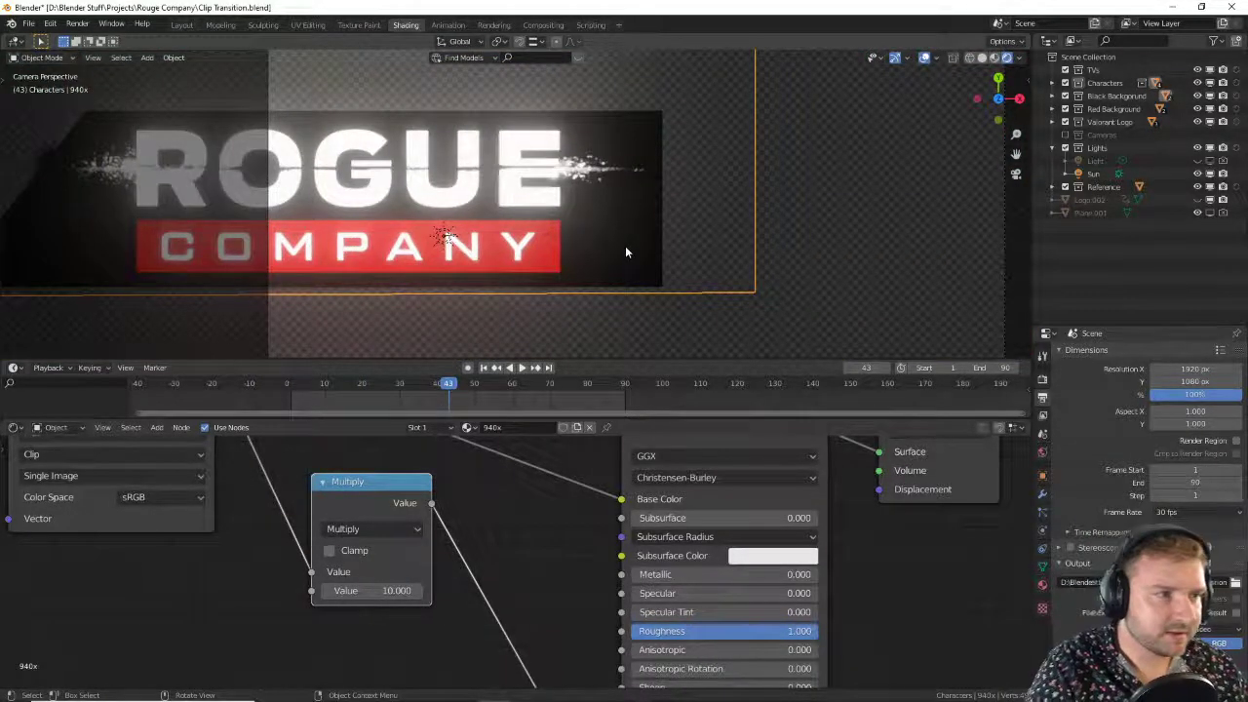
pyautogui.hotkey('ctrl', 'F12')
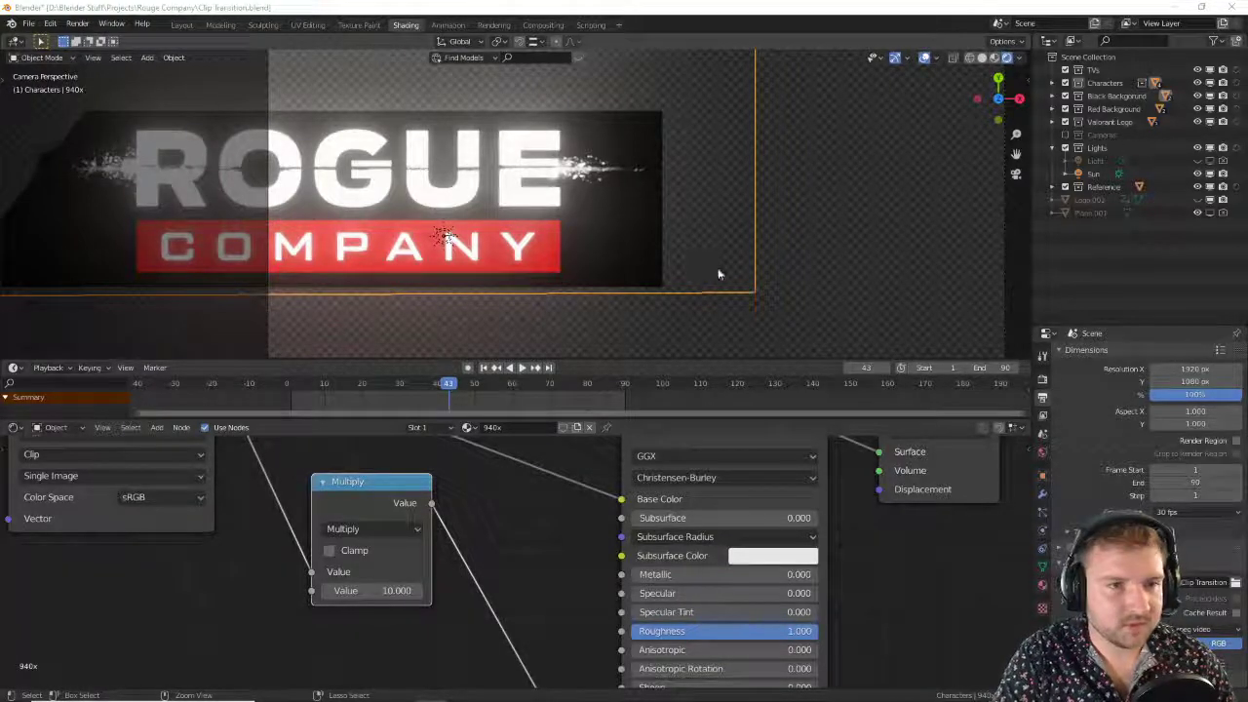
# Step: Scrub and play through the logo part of the transition, stopping at frame 9
pyautogui.moveTo(343, 380); pyautogui.dragTo(355, 382)
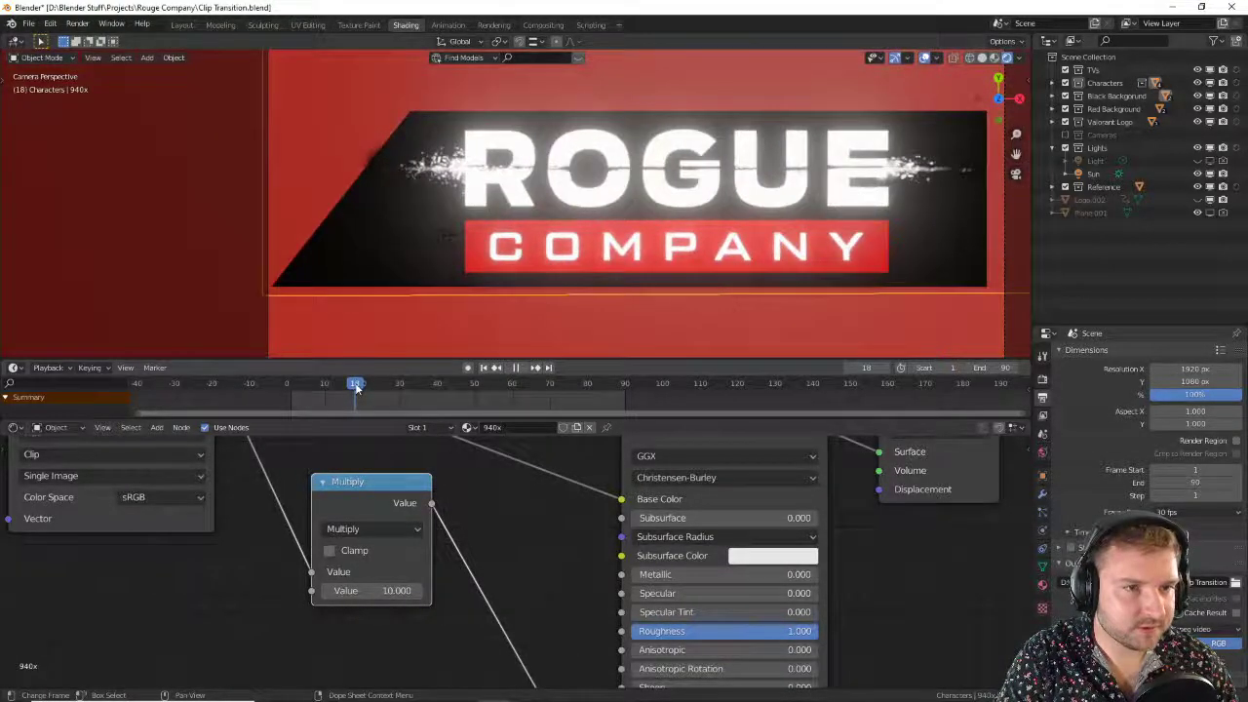
pyautogui.press('space')
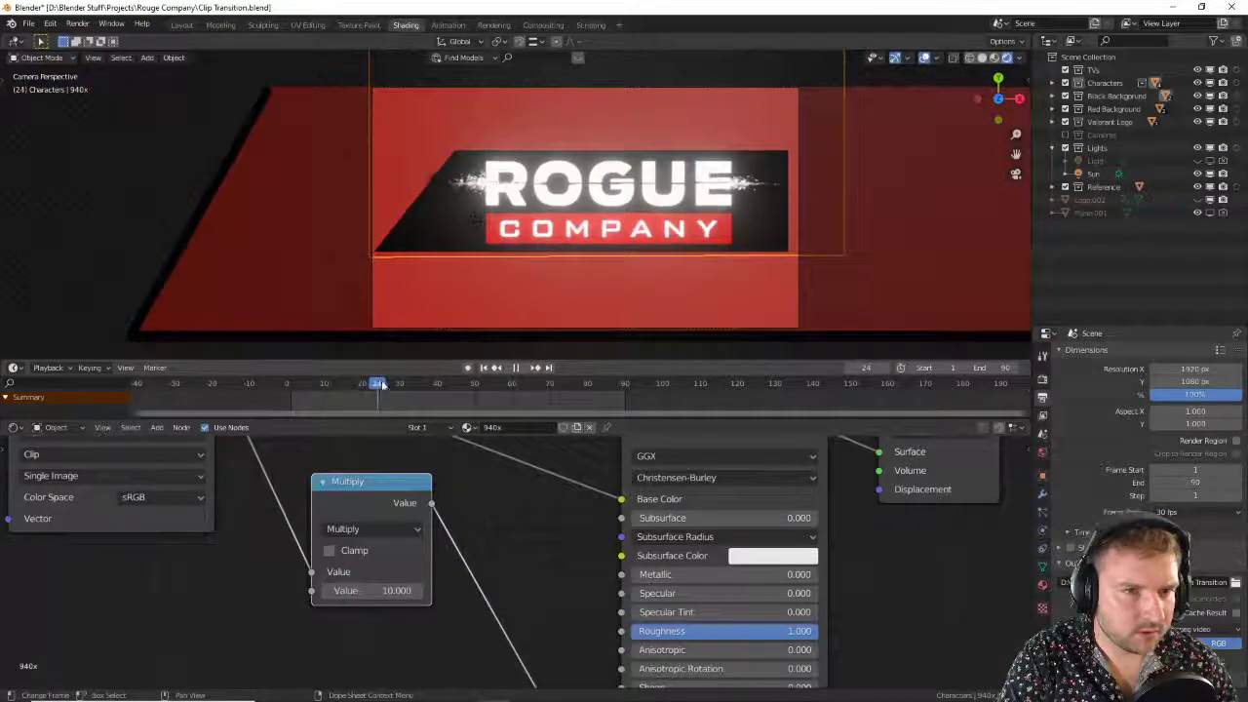
pyautogui.moveTo(400, 383); pyautogui.dragTo(320, 380)
pyautogui.press('space')
# Step: Watch the rendered animation, and start another animation render to check its first frames before closing it
pyautogui.click(77, 24)
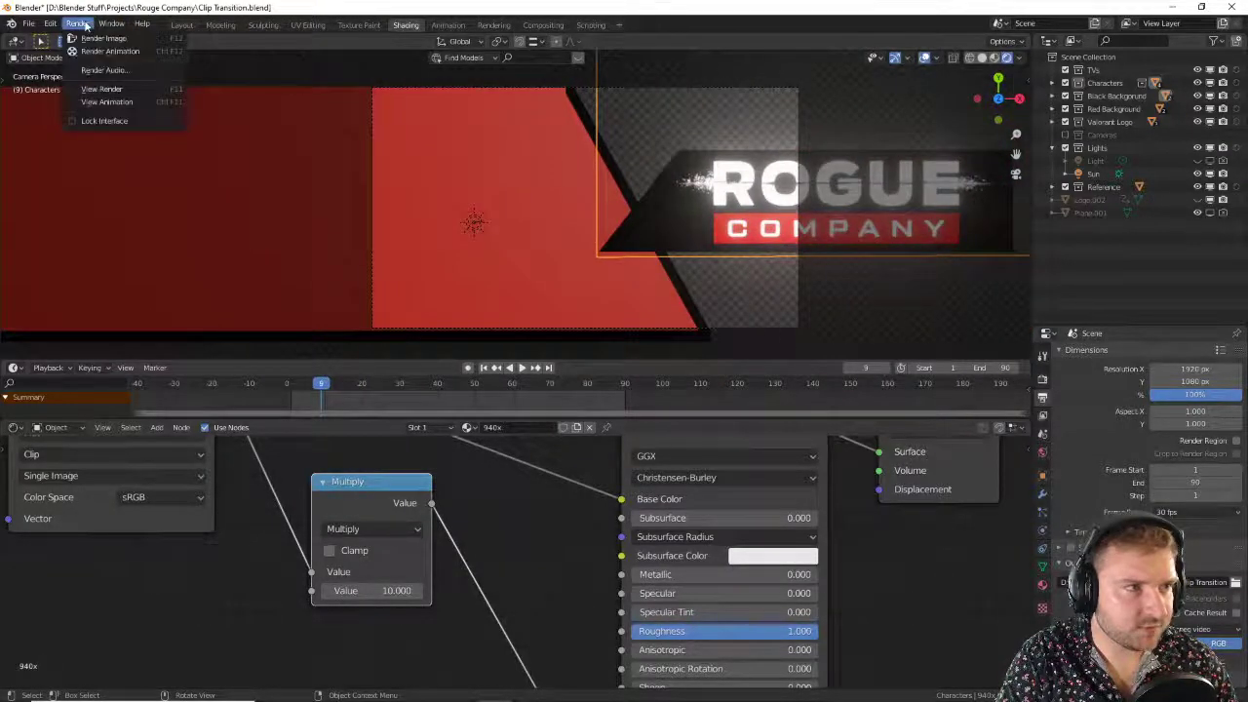
pyautogui.click(88, 101)
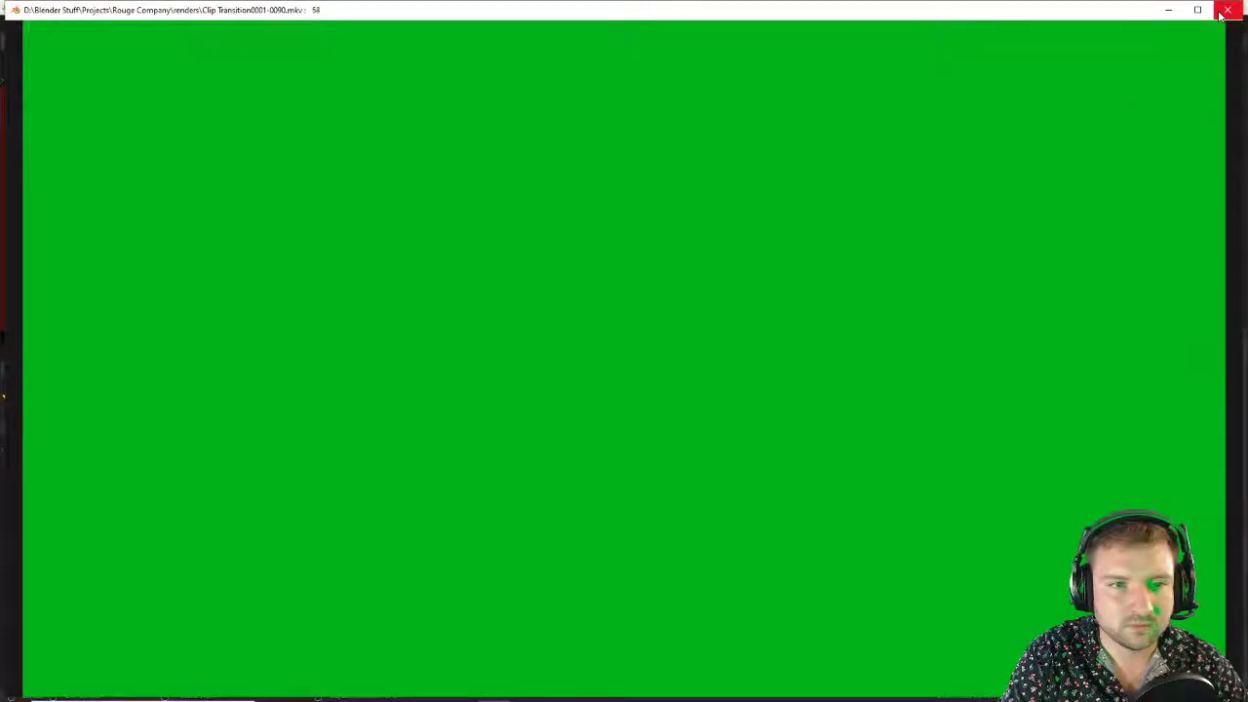
pyautogui.click(1224, 10)
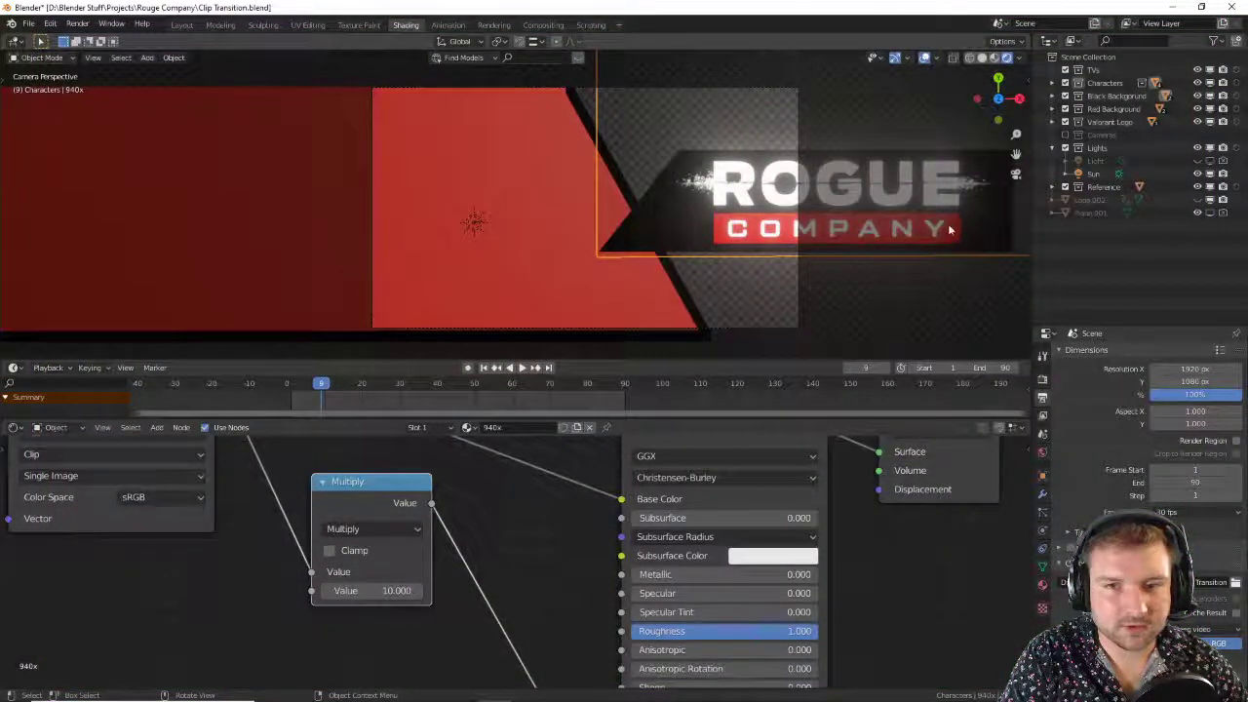
pyautogui.hotkey('ctrl', 'F12')
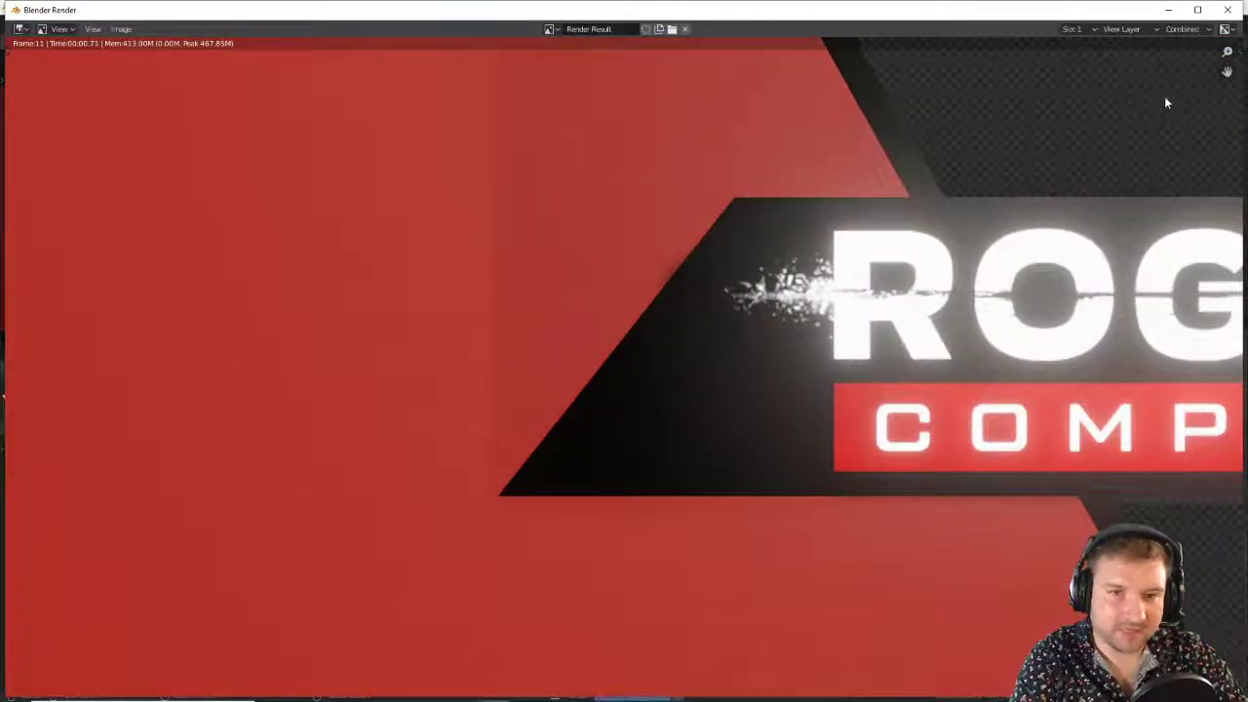
pyautogui.click(1227, 11)
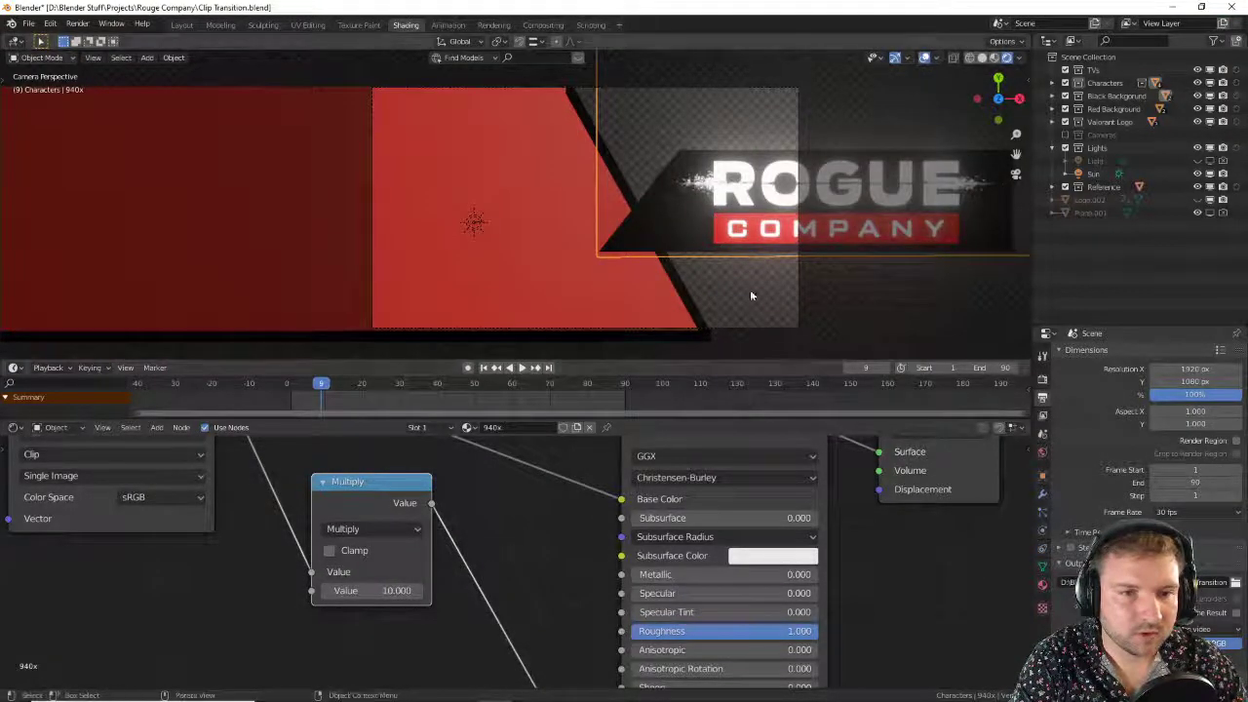
# Step: Set the Principled BSDF's Roughness to 0.000 in the 940x material
pyautogui.press('Home')
pyautogui.moveTo(584, 604); pyautogui.dragTo(578, 493, button='middle')
pyautogui.moveTo(614, 552); pyautogui.dragTo(687, 521)
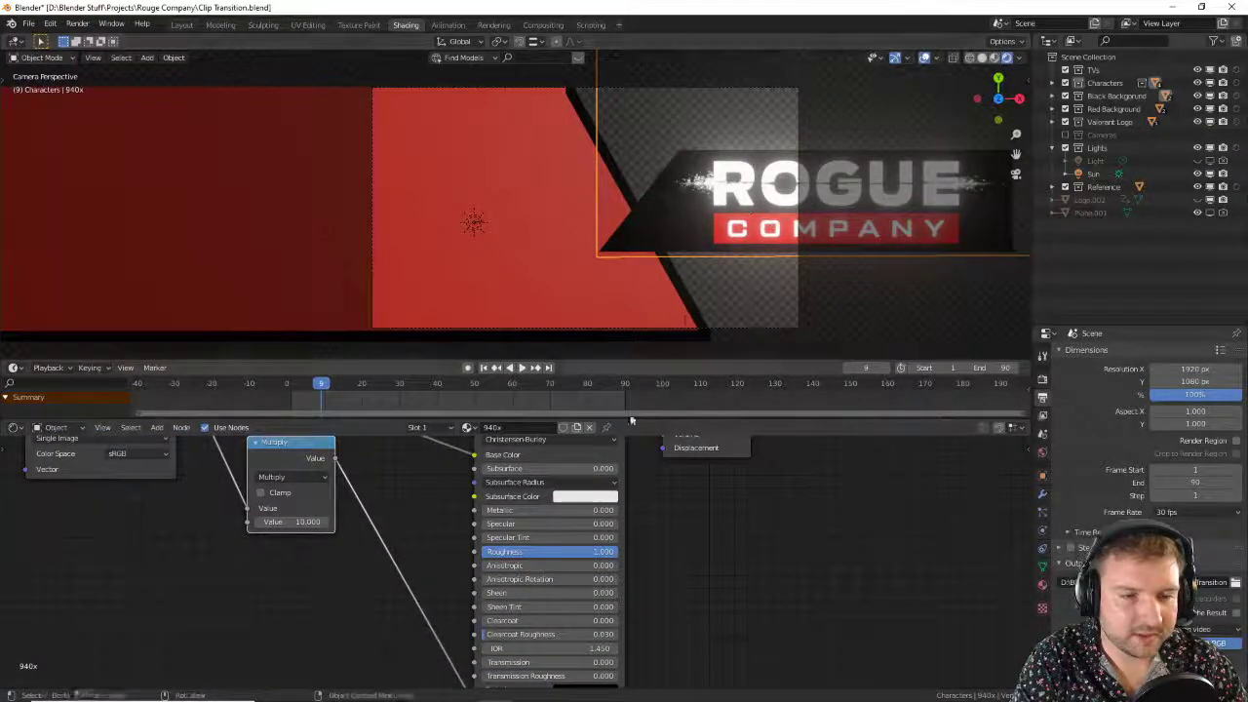
pyautogui.moveTo(468, 458); pyautogui.dragTo(537, 579, button='middle')
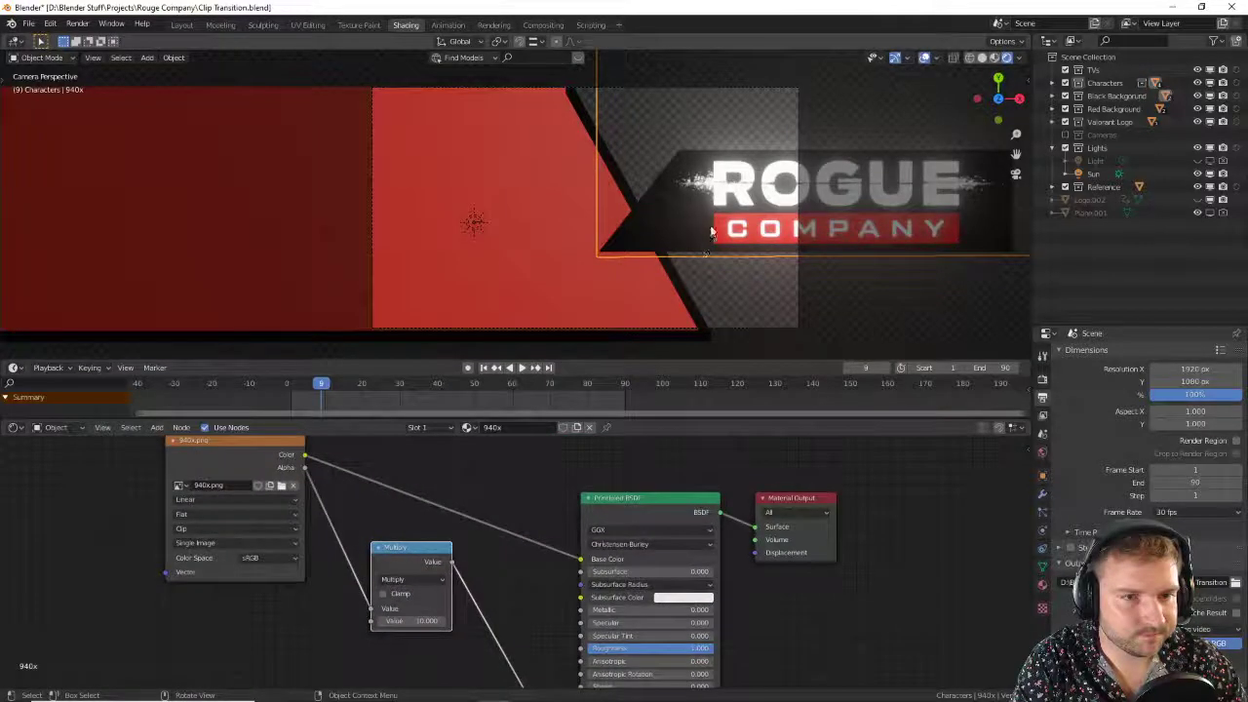
pyautogui.scroll(-2, 781, 501)
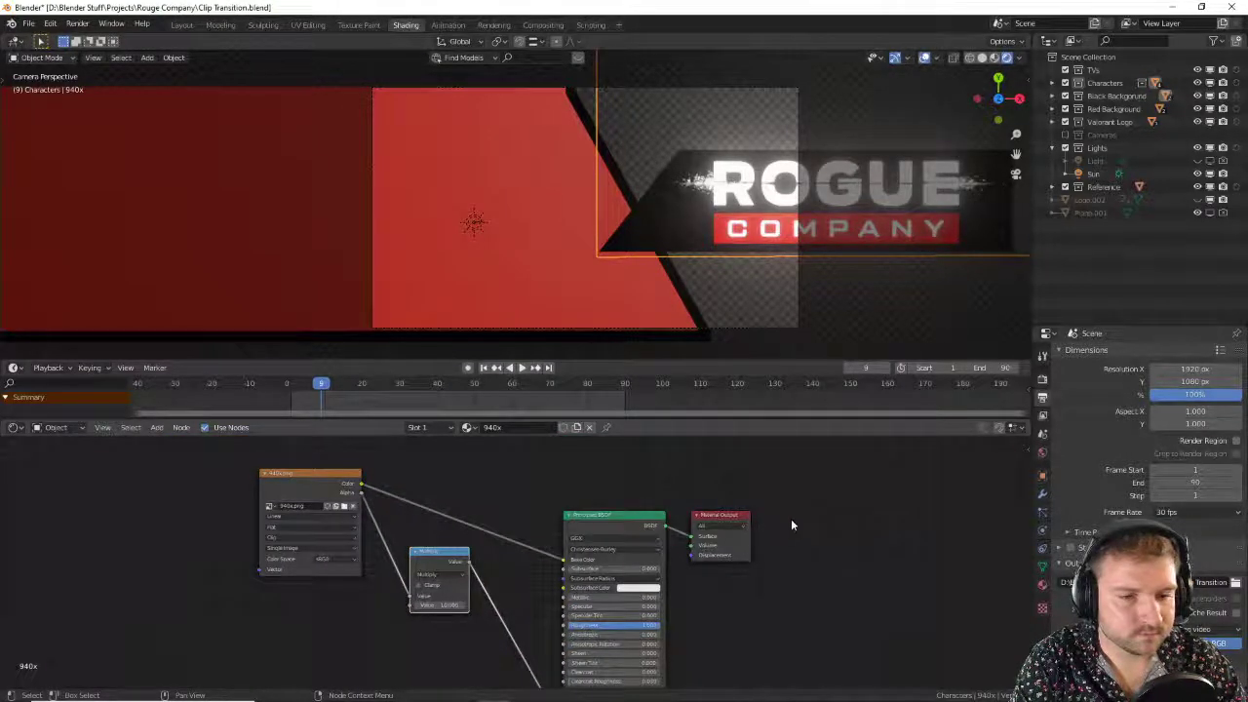
pyautogui.moveTo(791, 524); pyautogui.dragTo(722, 507, button='middle')
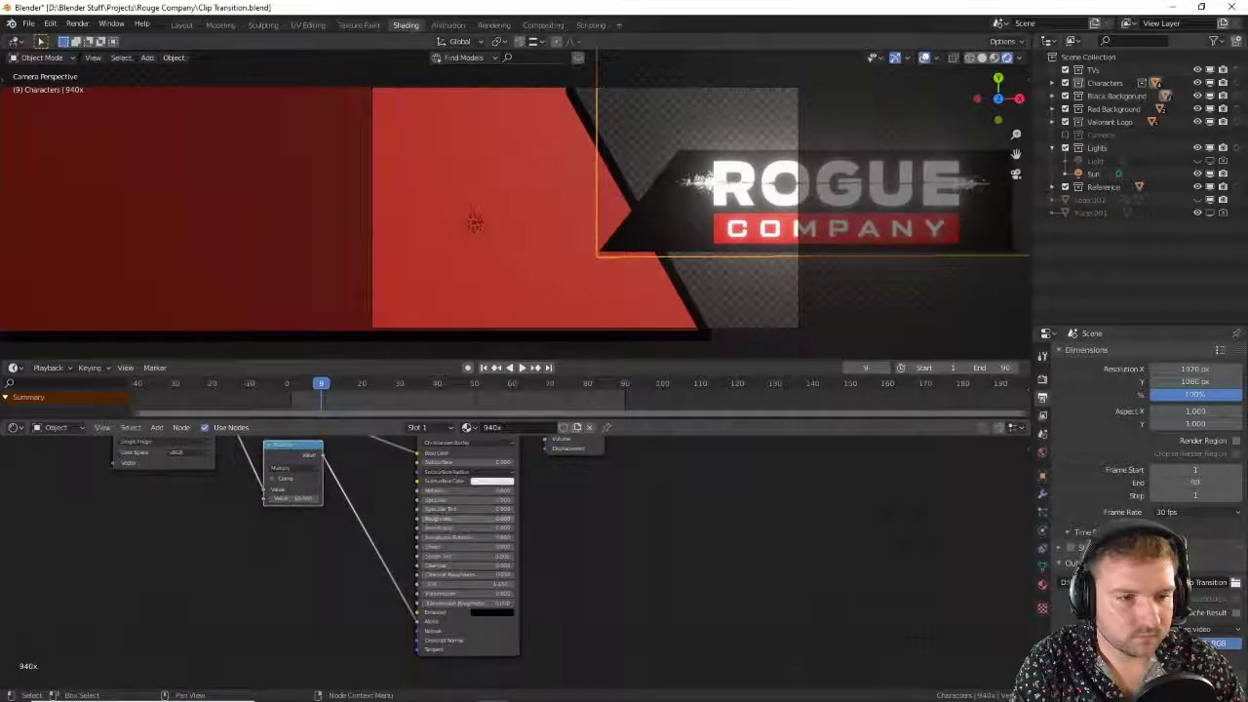
pyautogui.moveTo(483, 520); pyautogui.dragTo(503, 520)
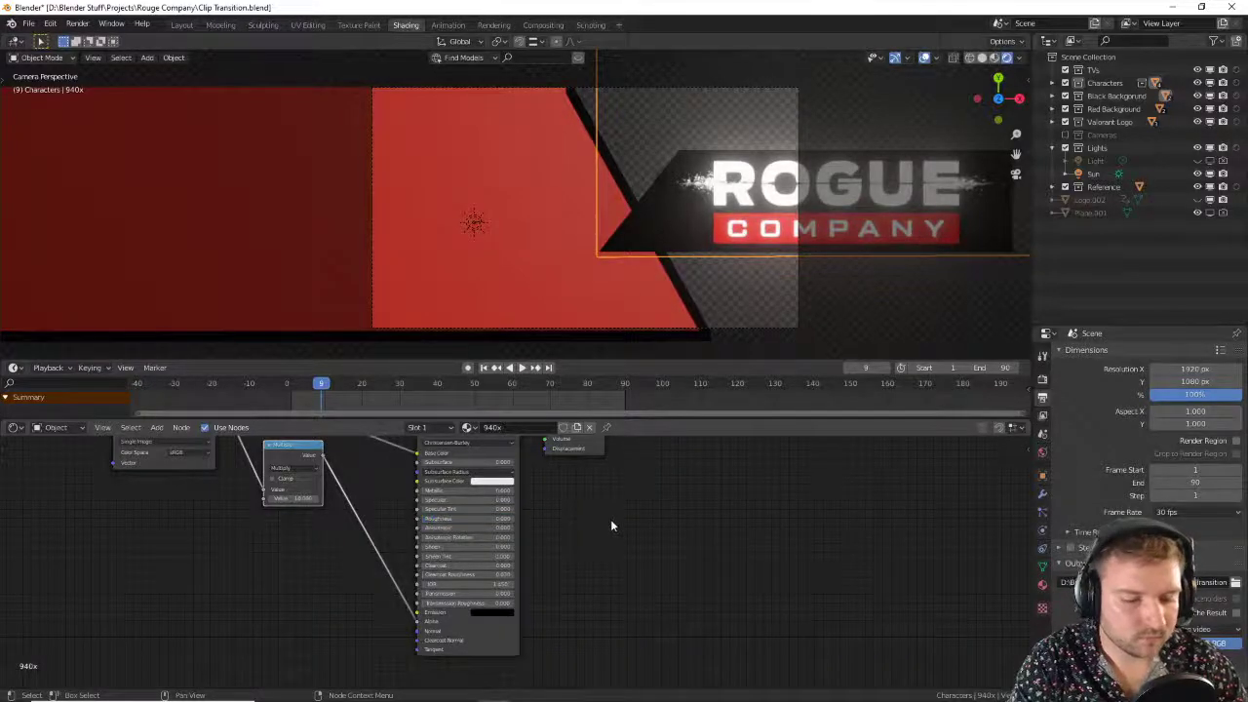
# Step: Render frame 9 as a still image and examine the logo's glow against the green background
pyautogui.press('F12')
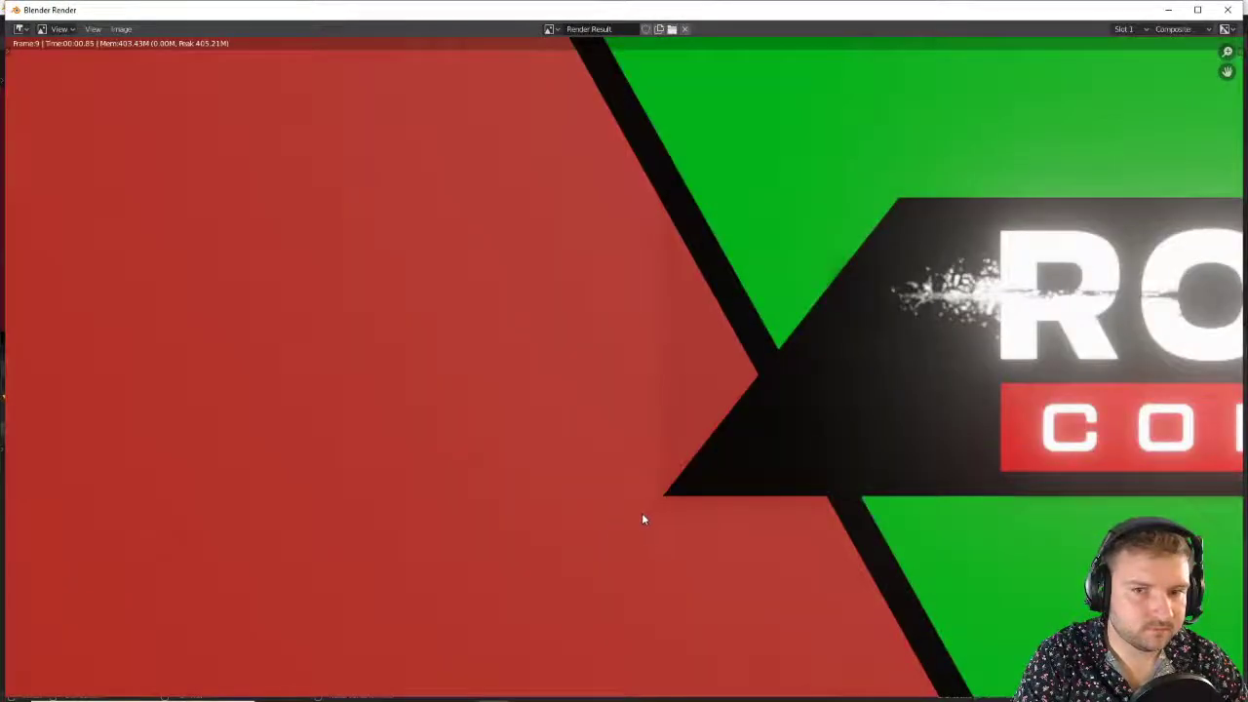
pyautogui.scroll(-3, 641, 518)
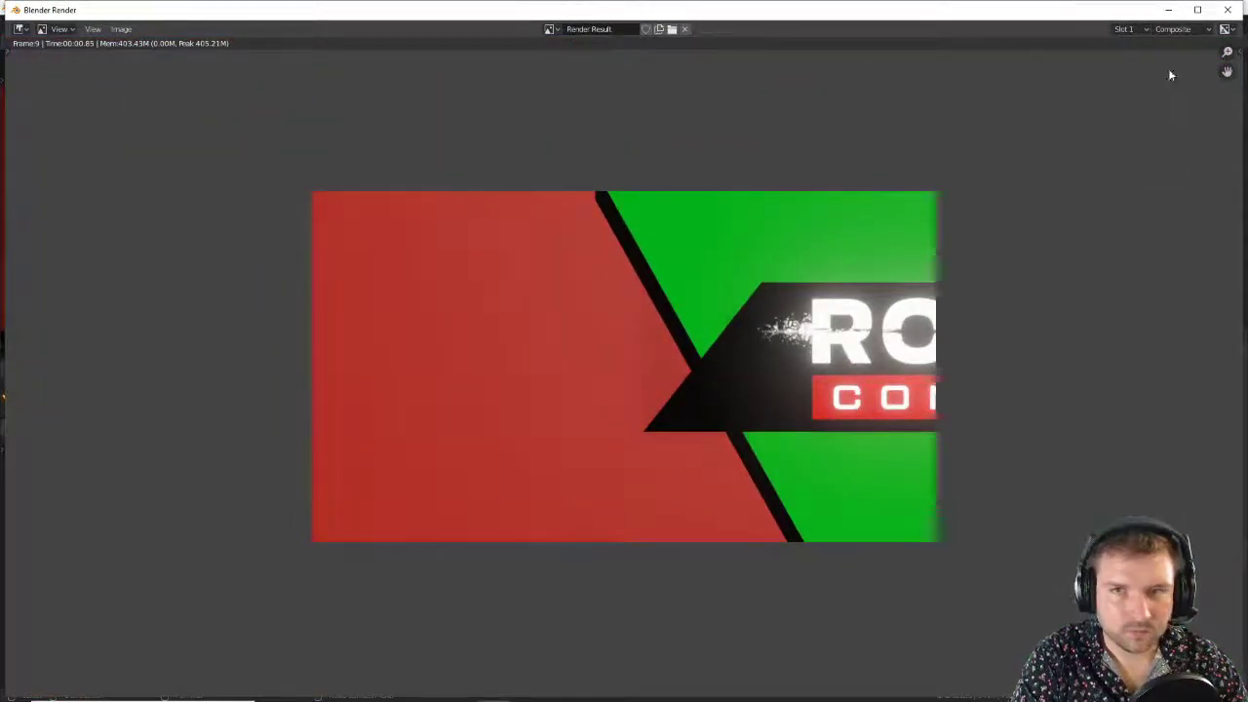
pyautogui.click(1227, 10)
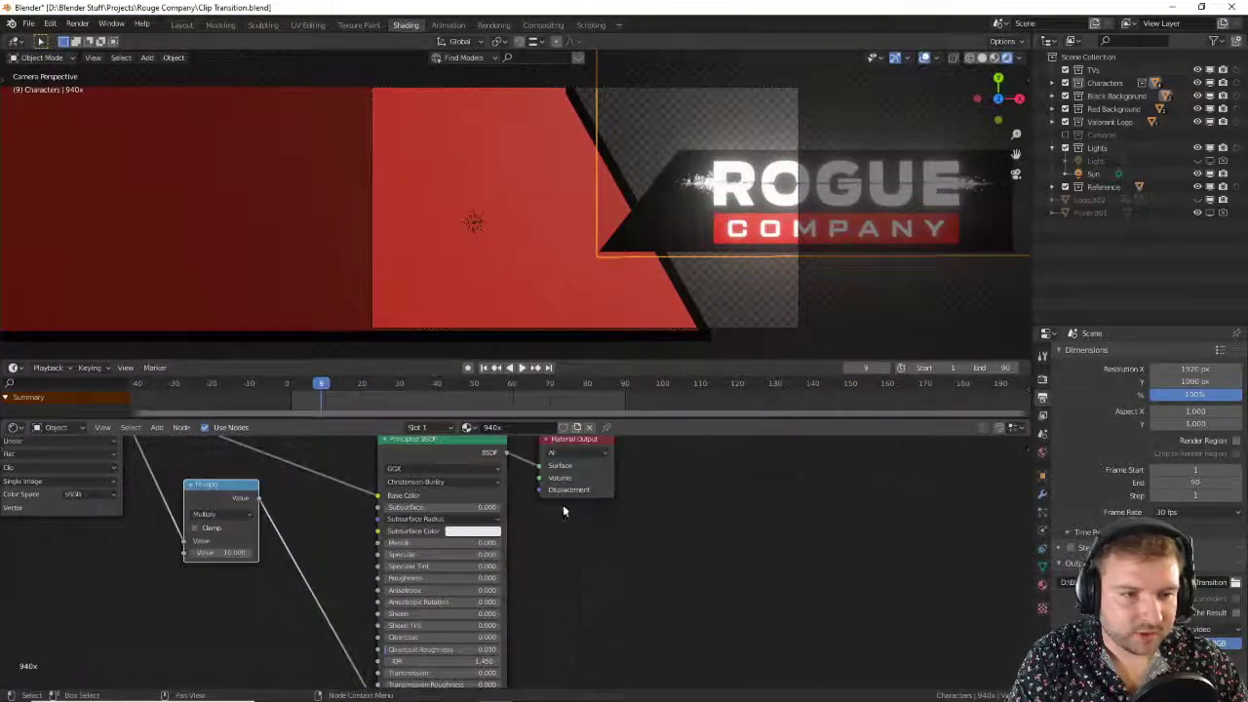
# Step: Set the Multiply node's second value to 1.000
pyautogui.moveTo(563, 509); pyautogui.dragTo(735, 604, button='middle')
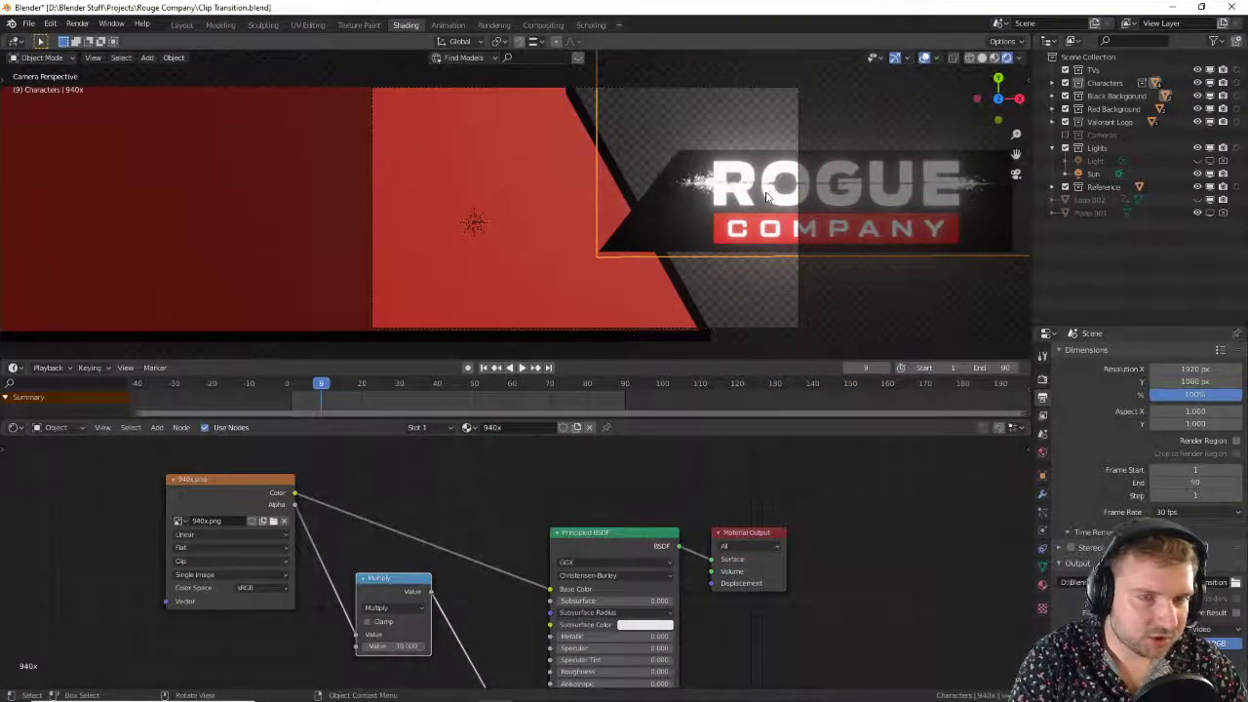
pyautogui.moveTo(505, 618); pyautogui.dragTo(463, 522, button='middle')
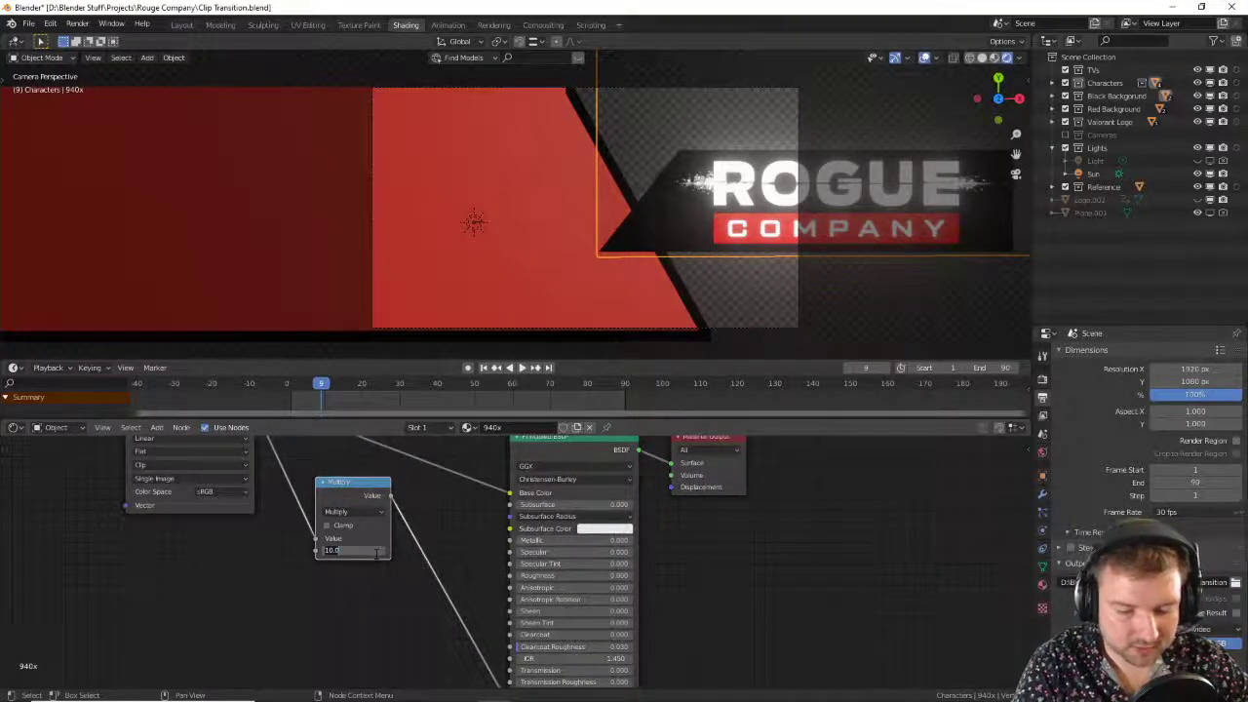
pyautogui.press('Return')
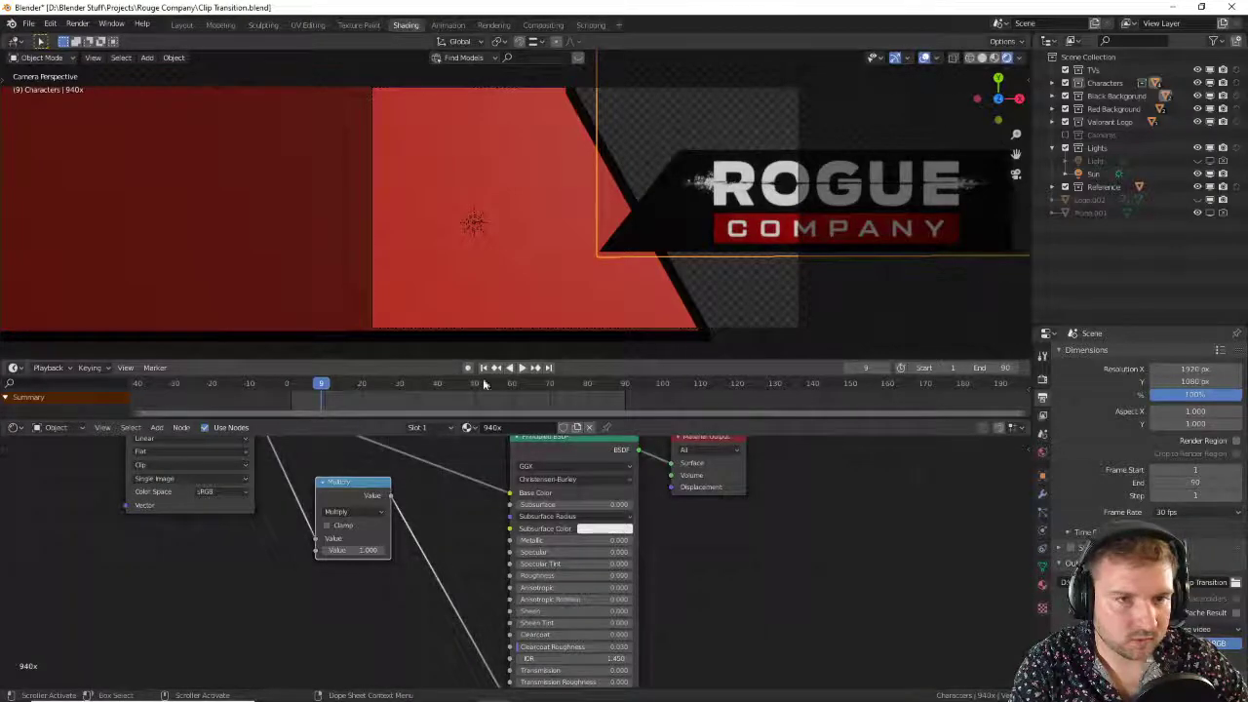
# Step: Render frame 21 as a still image and examine the logo's brightness on the banner
pyautogui.moveTo(485, 385); pyautogui.dragTo(362, 385)
pyautogui.press('F12')
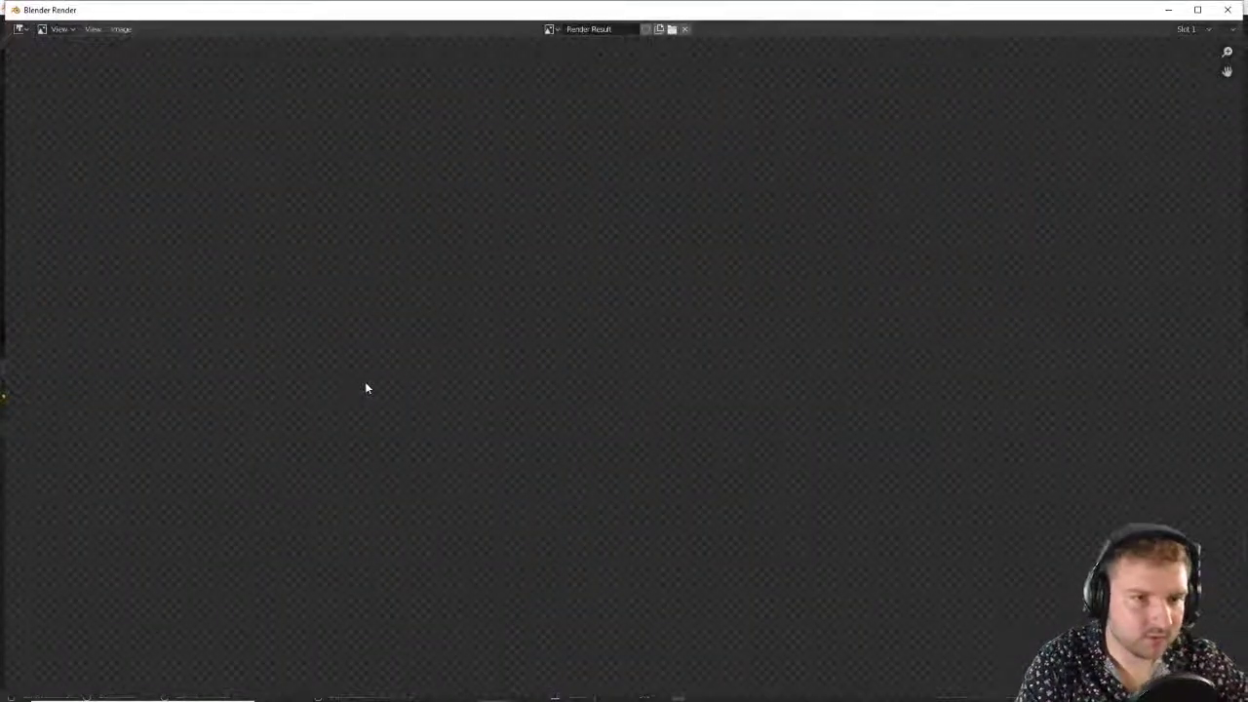
pyautogui.scroll(-2, 359, 399)
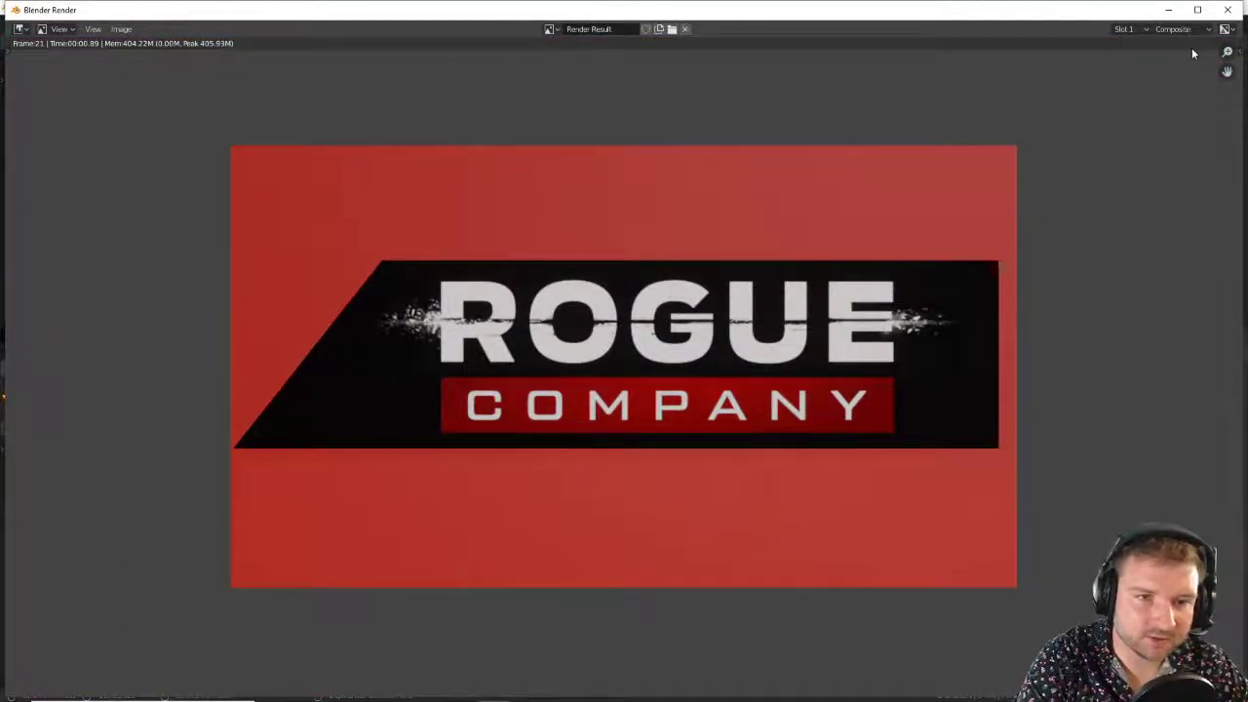
pyautogui.click(1227, 10)
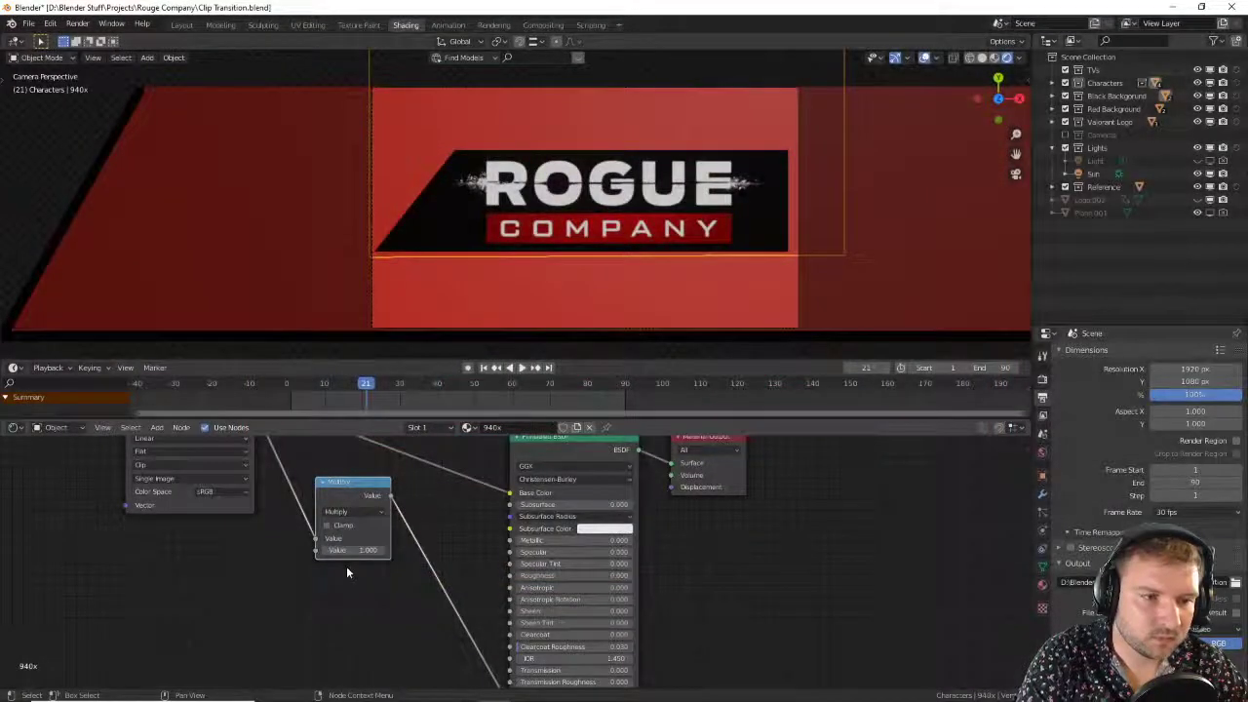
# Step: Delete the Multiply node and link the image texture's Alpha output directly to the Principled BSDF's Alpha input
pyautogui.press('x')
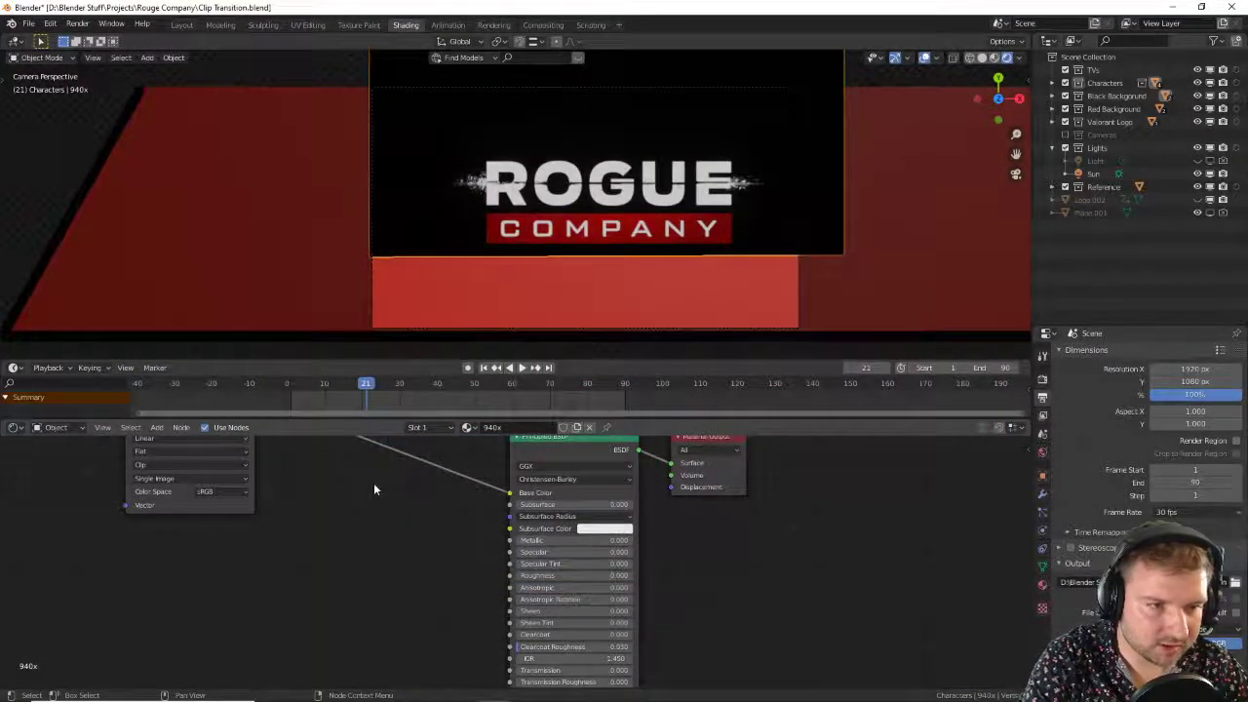
pyautogui.scroll(-2, 351, 483)
pyautogui.moveTo(348, 471); pyautogui.dragTo(509, 651)
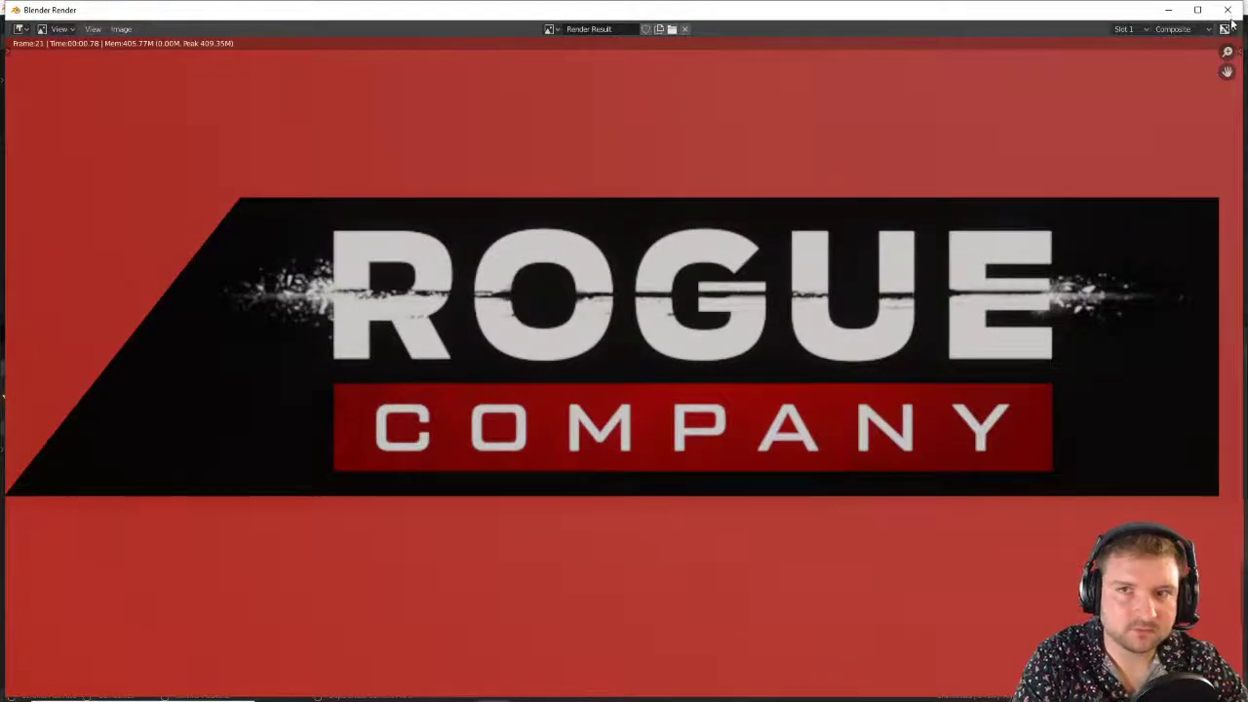
# Step: Render frame 21 as a still image again and examine the logo's brightness on the banner
pyautogui.click(1227, 10)
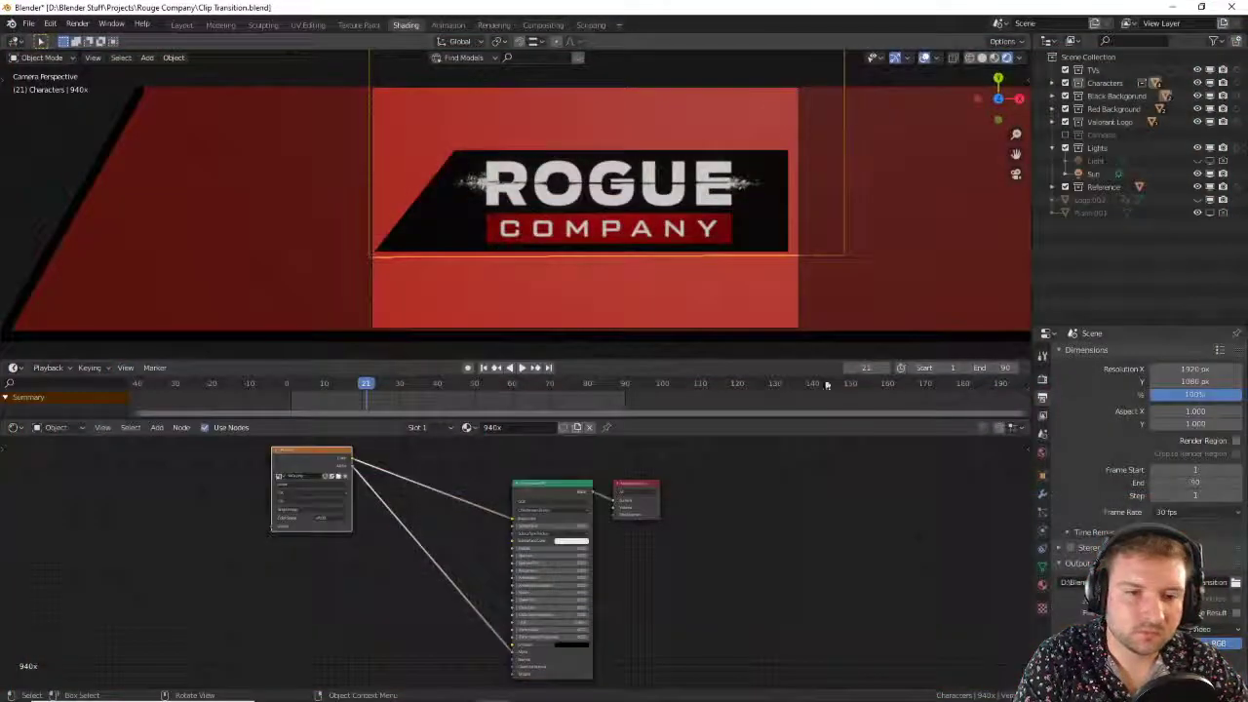
pyautogui.scroll(3, 543, 585)
pyautogui.moveTo(543, 583); pyautogui.dragTo(543, 583)
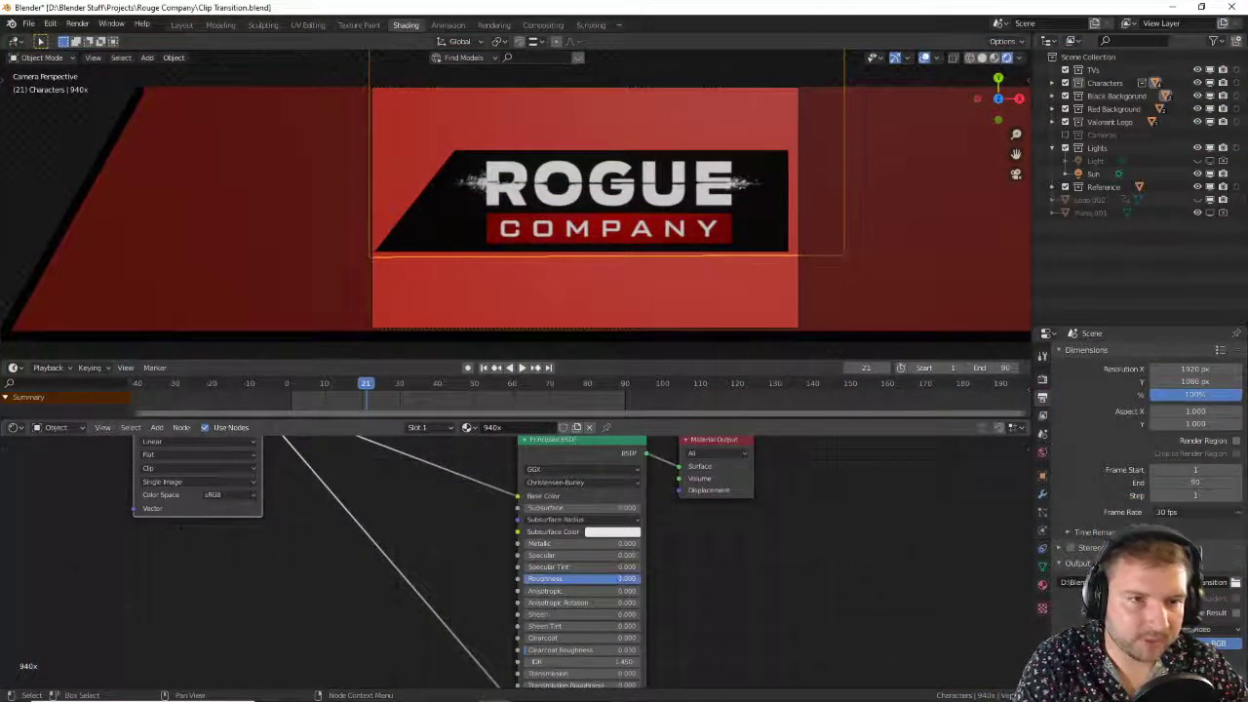
pyautogui.press('F12')
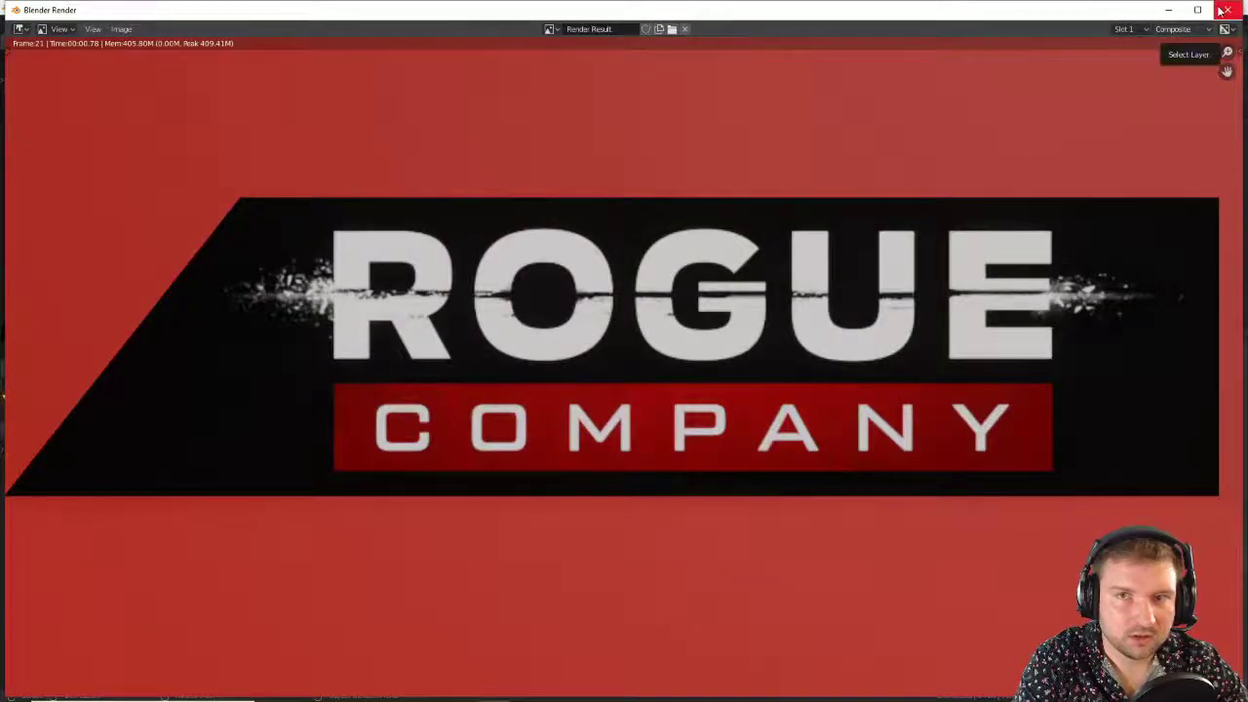
pyautogui.click(1227, 10)
# Step: Replace the Principled BSDF in the 940x material with an Emission node placed between the image texture and Material Output
pyautogui.scroll(-3, 594, 495)
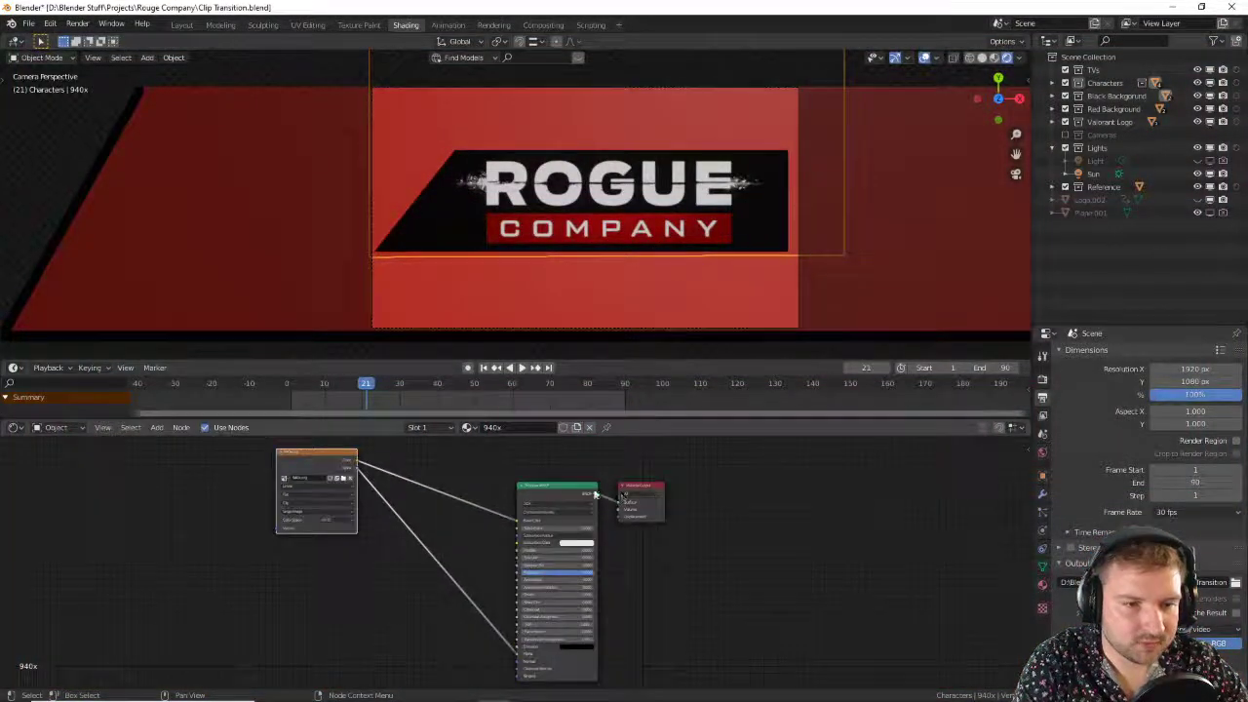
pyautogui.click(587, 491)
pyautogui.press('x')
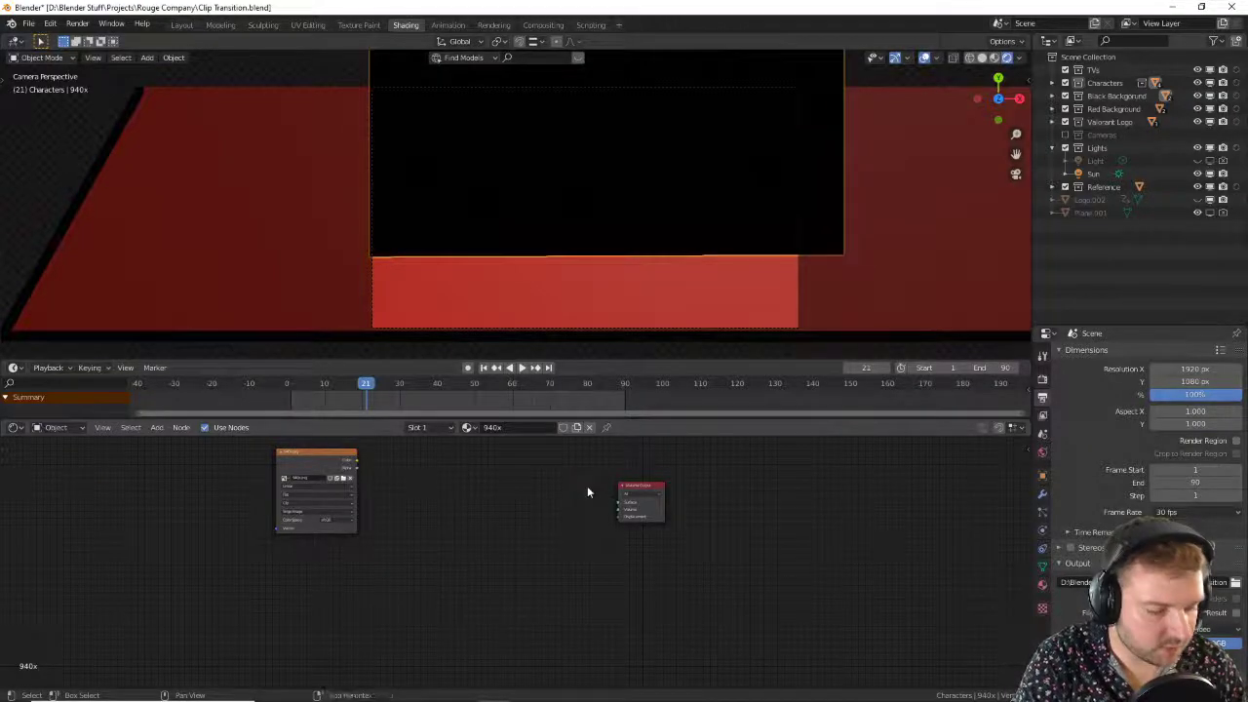
pyautogui.hotkey('shift', 'a')
pyautogui.click(588, 489)
pyautogui.write('em')
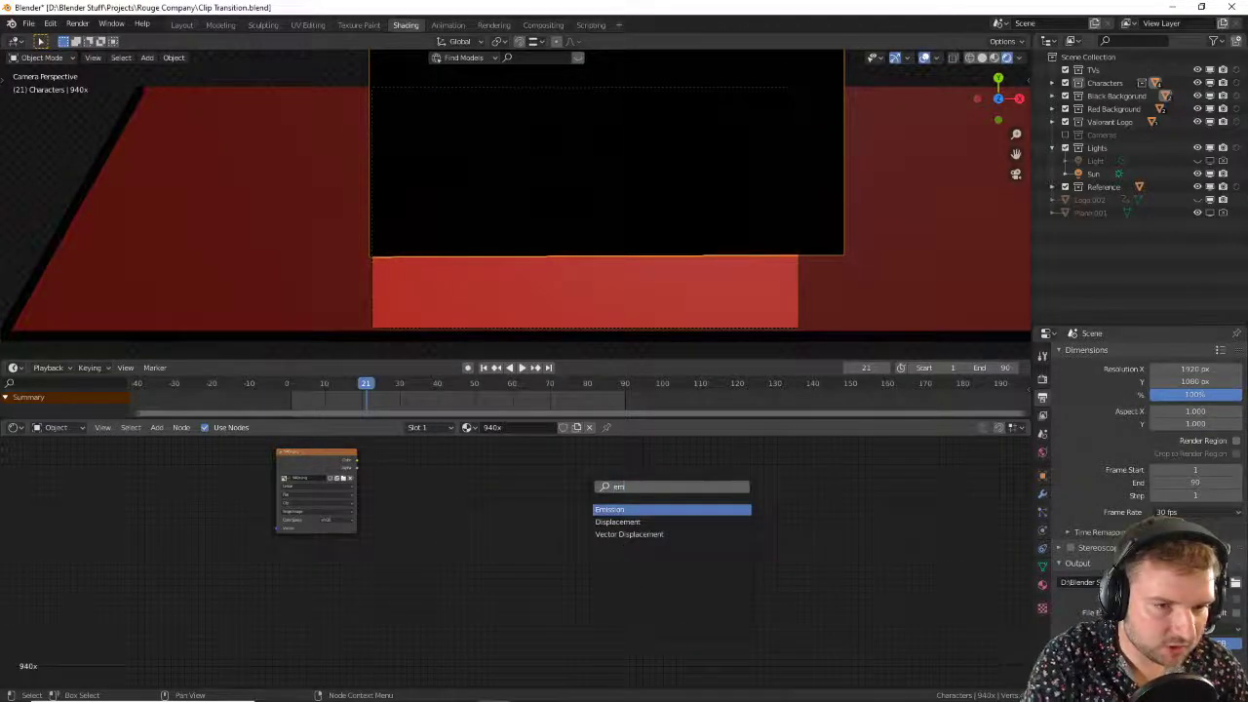
pyautogui.press('Return')
pyautogui.click(459, 482)
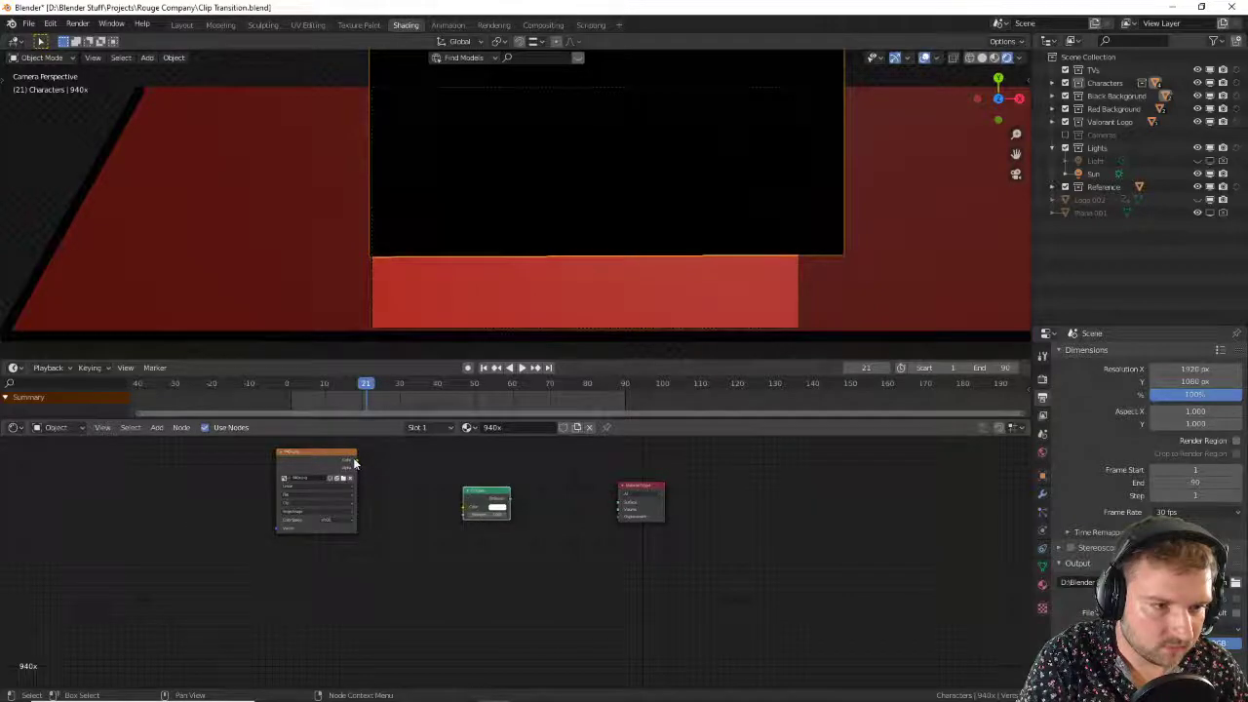
# Step: Link the image texture's Color and Alpha to the Emission node's Color and Strength, and its output to the Material Output's Surface
pyautogui.scroll(2, 433, 485)
pyautogui.moveTo(370, 462); pyautogui.dragTo(402, 551, button='middle')
pyautogui.moveTo(329, 525); pyautogui.dragTo(573, 583)
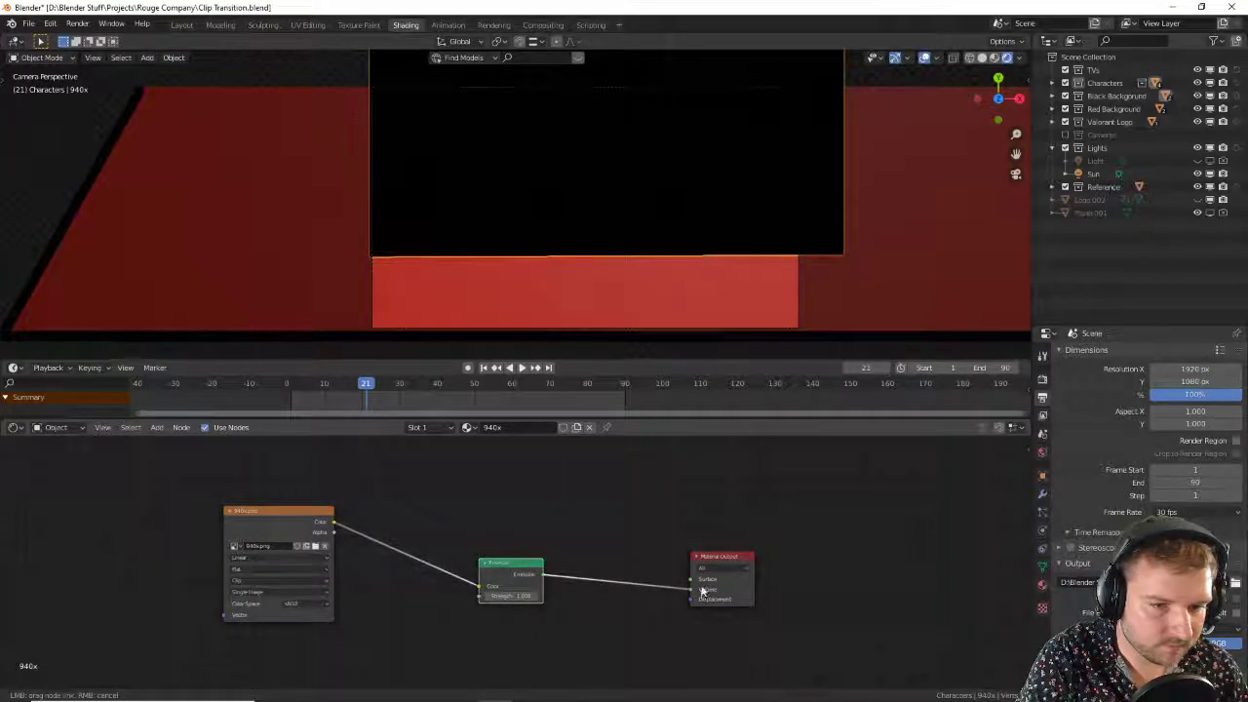
pyautogui.moveTo(702, 591); pyautogui.dragTo(699, 588)
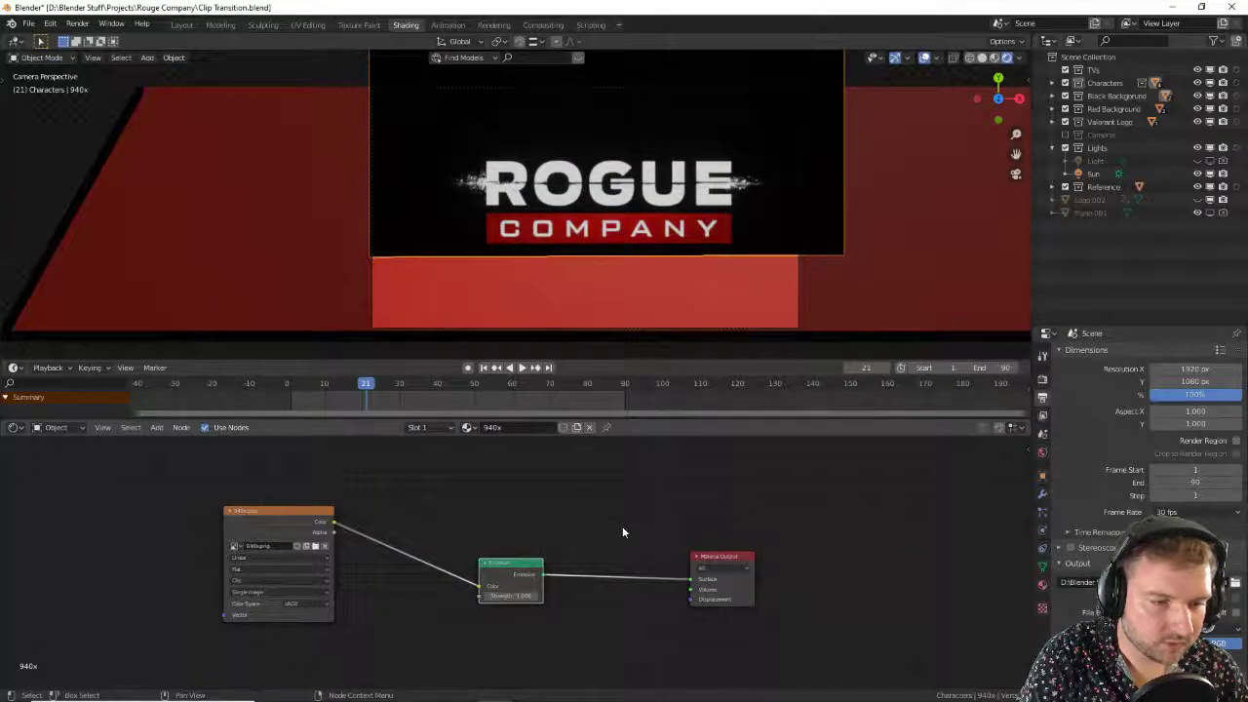
pyautogui.moveTo(334, 531); pyautogui.dragTo(579, 552)
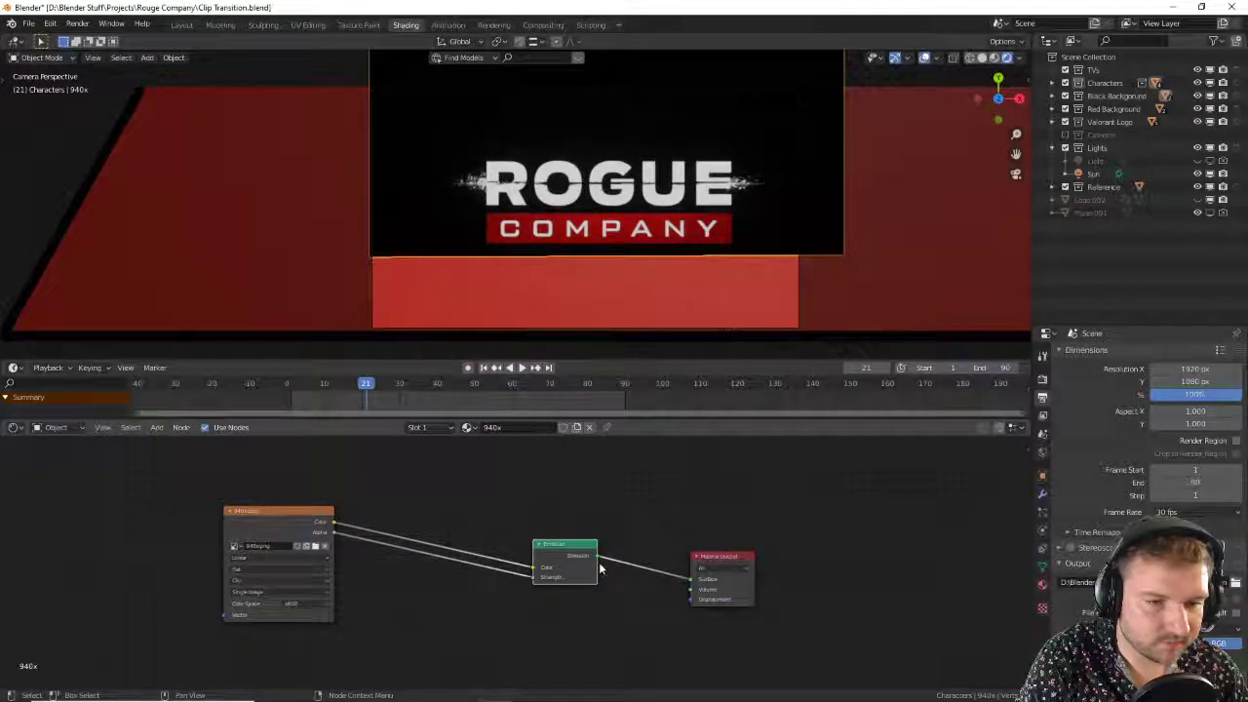
# Step: Delete the Emission node and link the image texture's Color output directly to the Material Output's Surface
pyautogui.press('x')
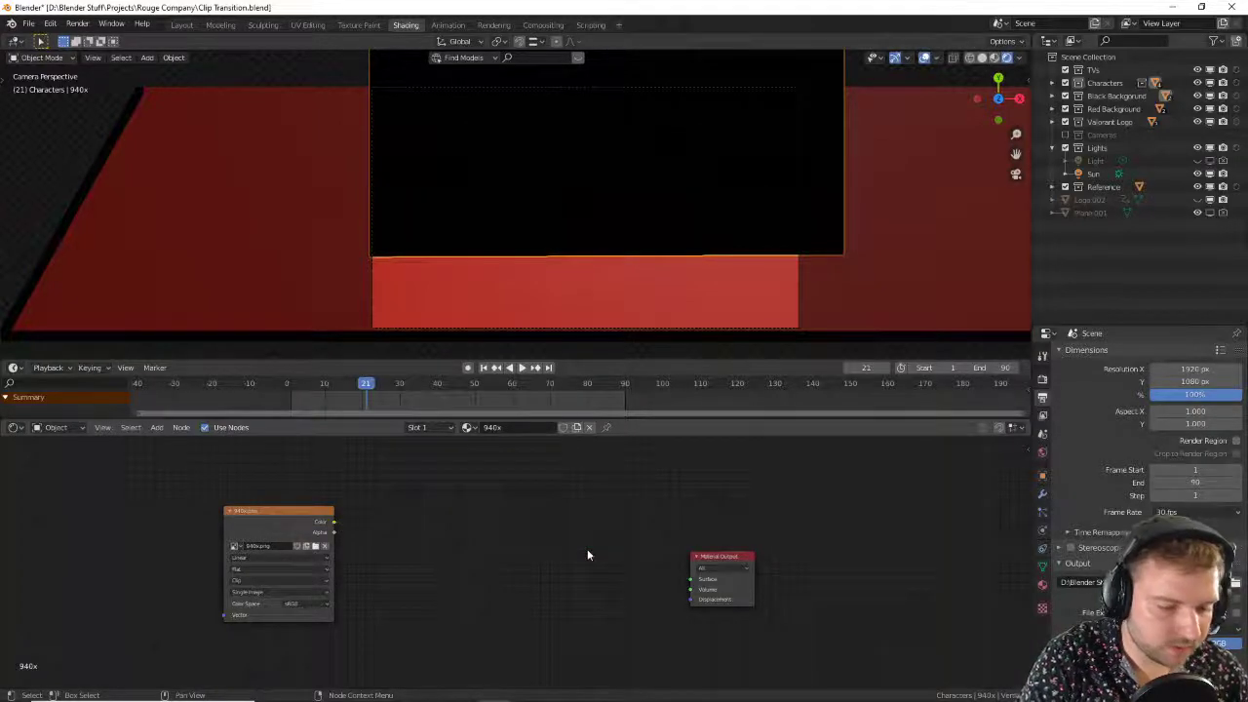
pyautogui.hotkey('shift', 'a')
pyautogui.moveTo(586, 549)
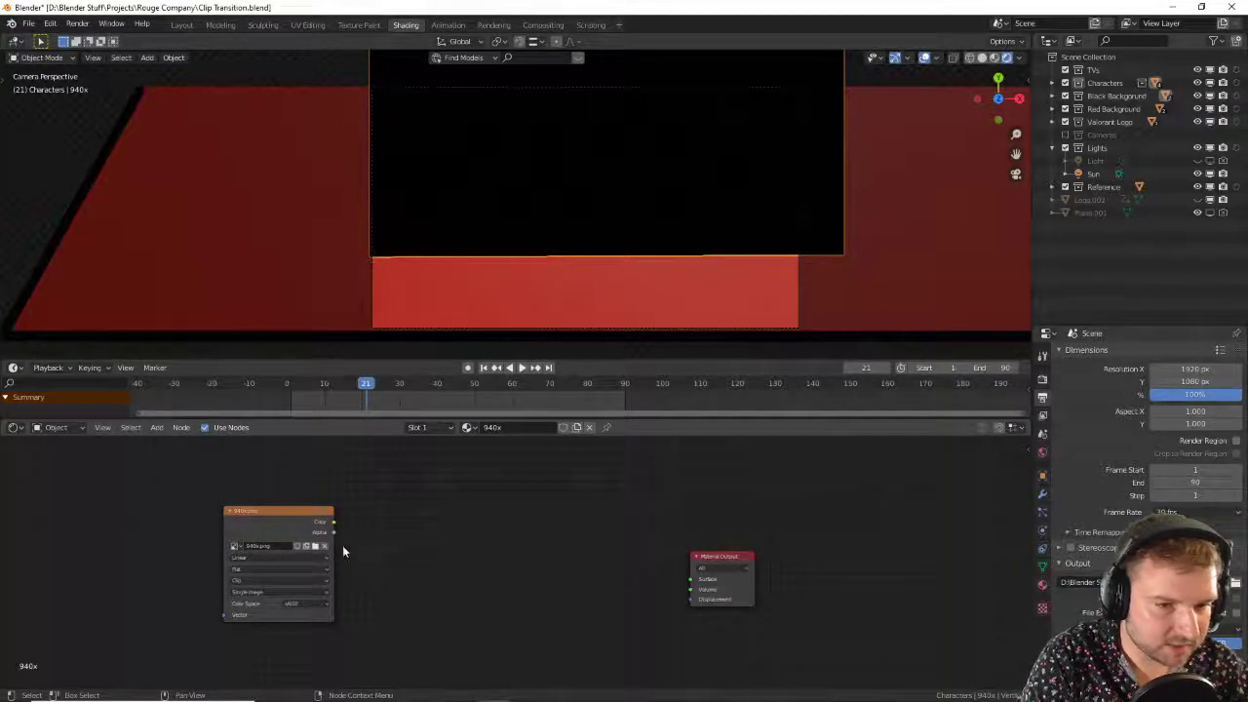
pyautogui.moveTo(334, 527); pyautogui.dragTo(697, 585)
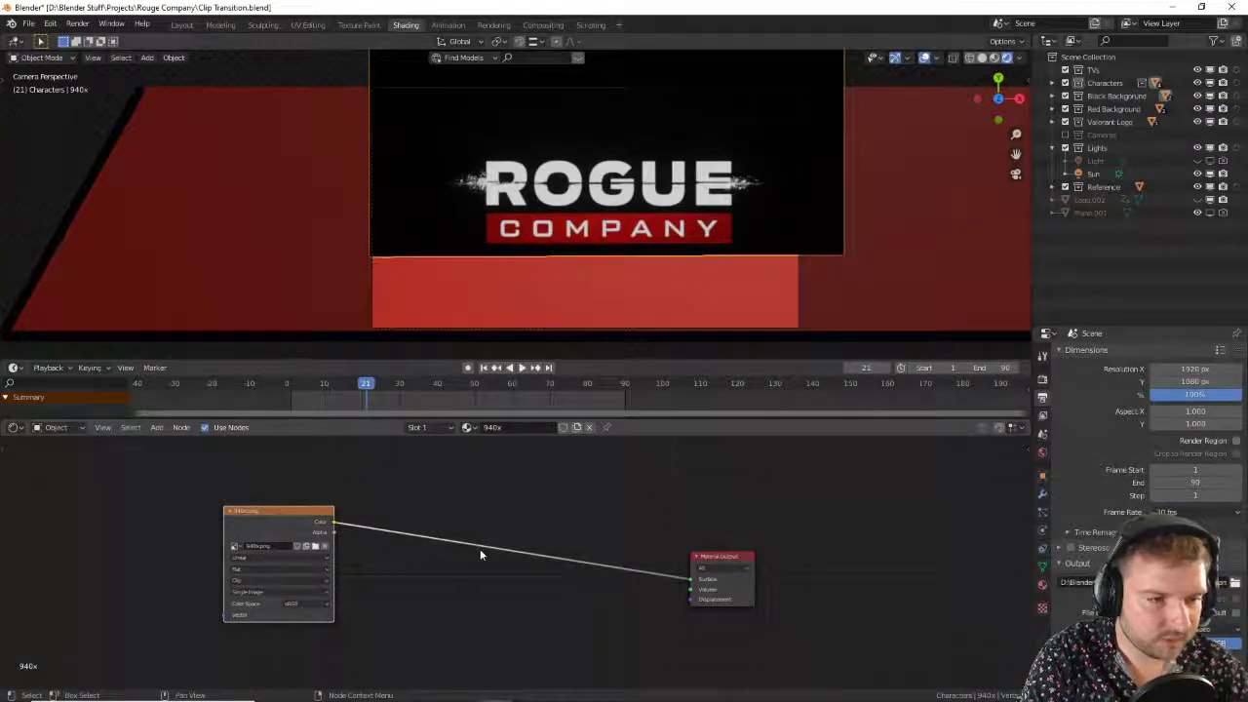
# Step: Start adding another node between the image texture and the Material Output
pyautogui.hotkey('shift', 'a')
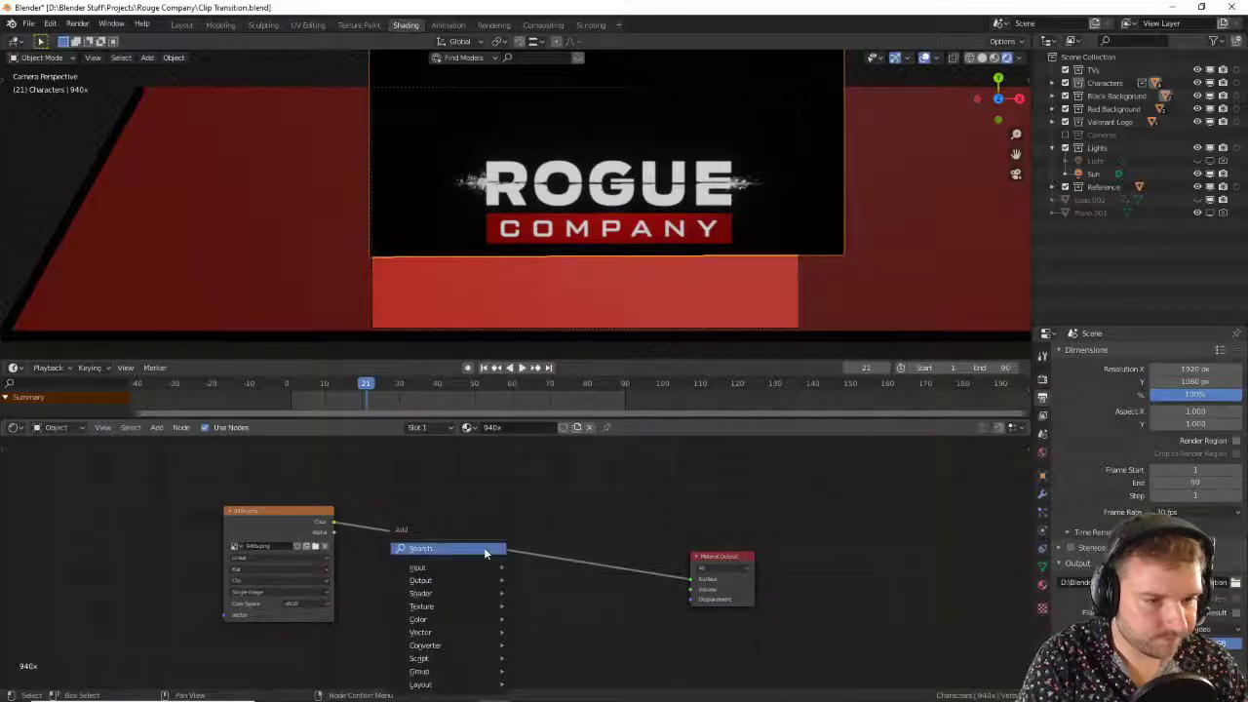
# Step: Insert a Principled BSDF node between the image texture's Color output and the Material Output's Surface in the 940x material
pyautogui.write('bs')
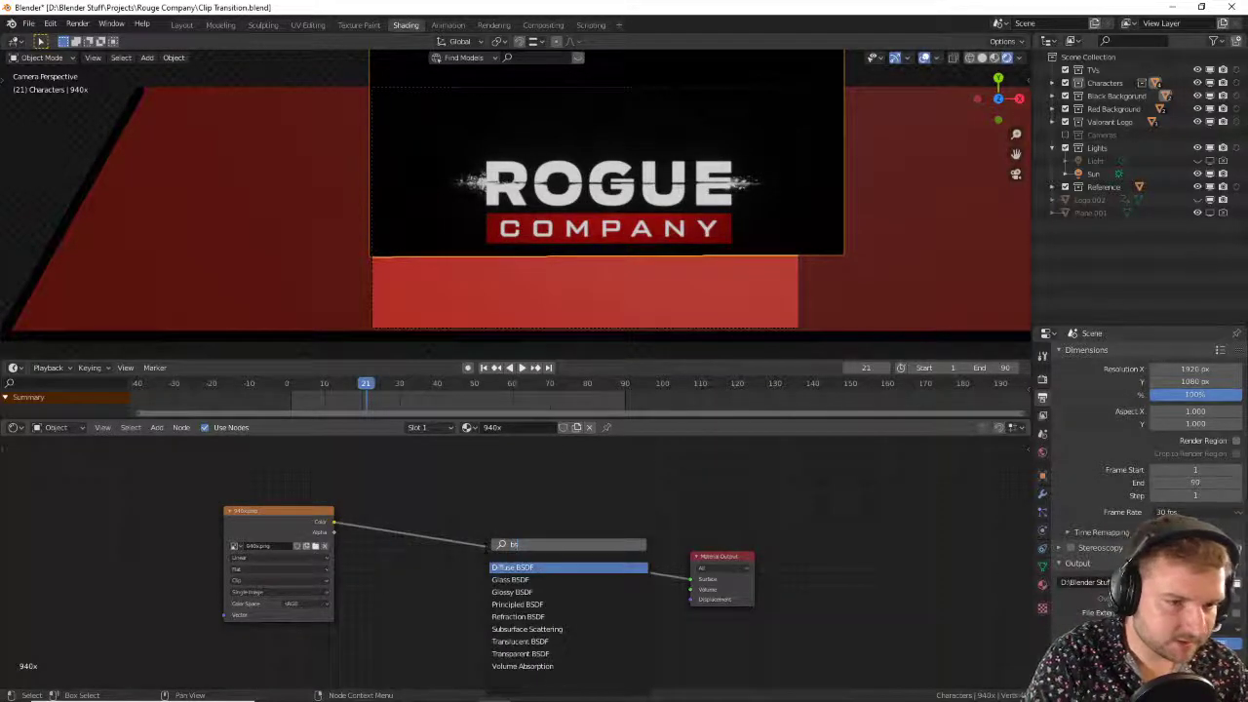
pyautogui.click(561, 603)
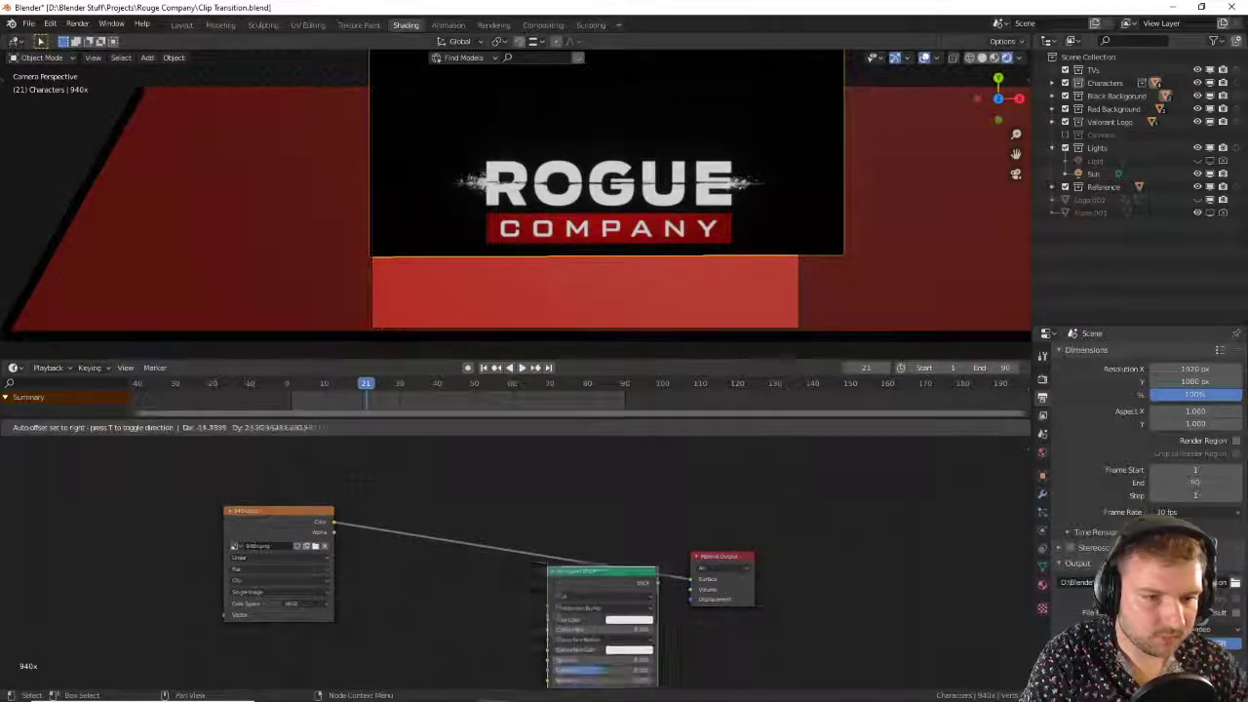
pyautogui.click(500, 571)
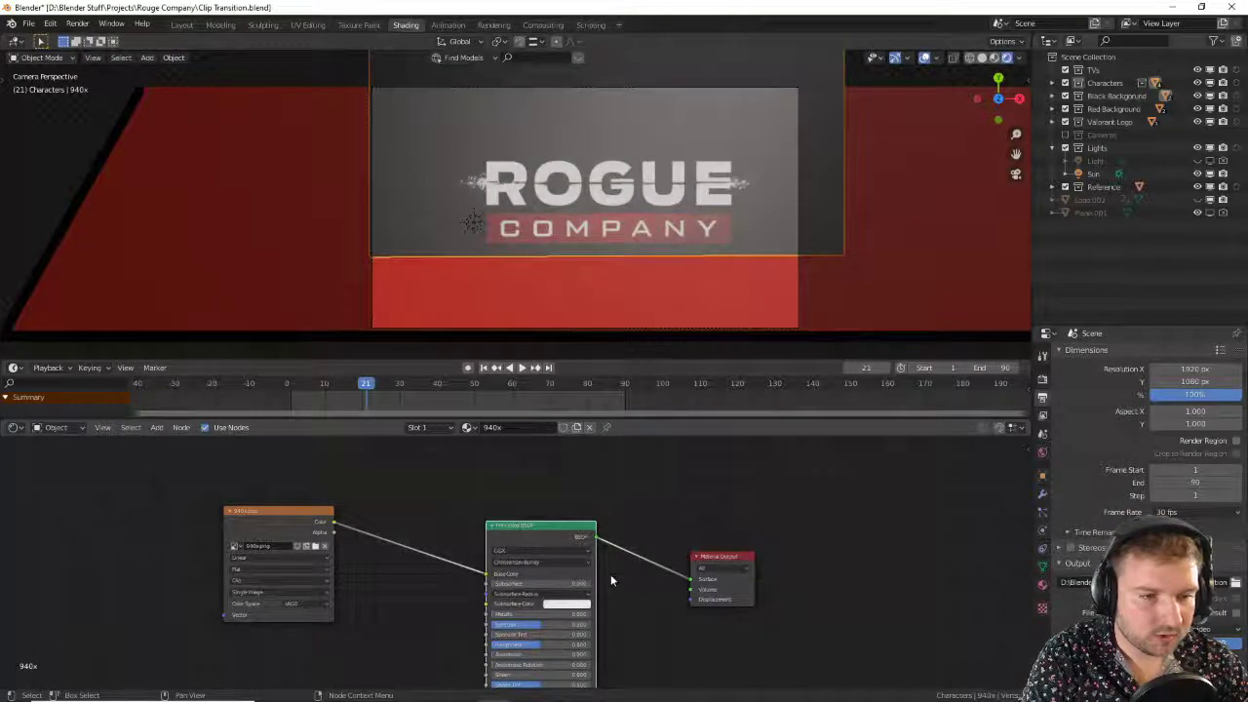
# Step: Connect the image texture's Alpha output to the Principled BSDF's Alpha input in the logo plane's 940x material
pyautogui.click(828, 202)
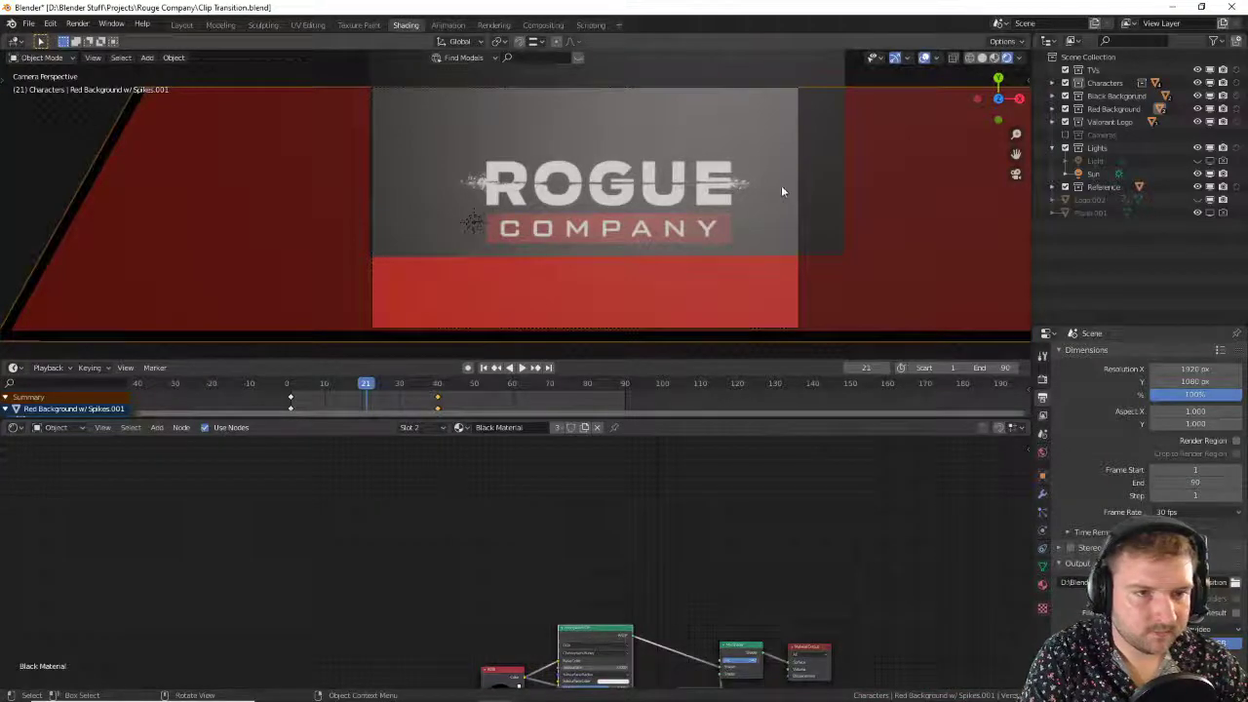
pyautogui.click(779, 189)
pyautogui.click(420, 427)
pyautogui.click(488, 442)
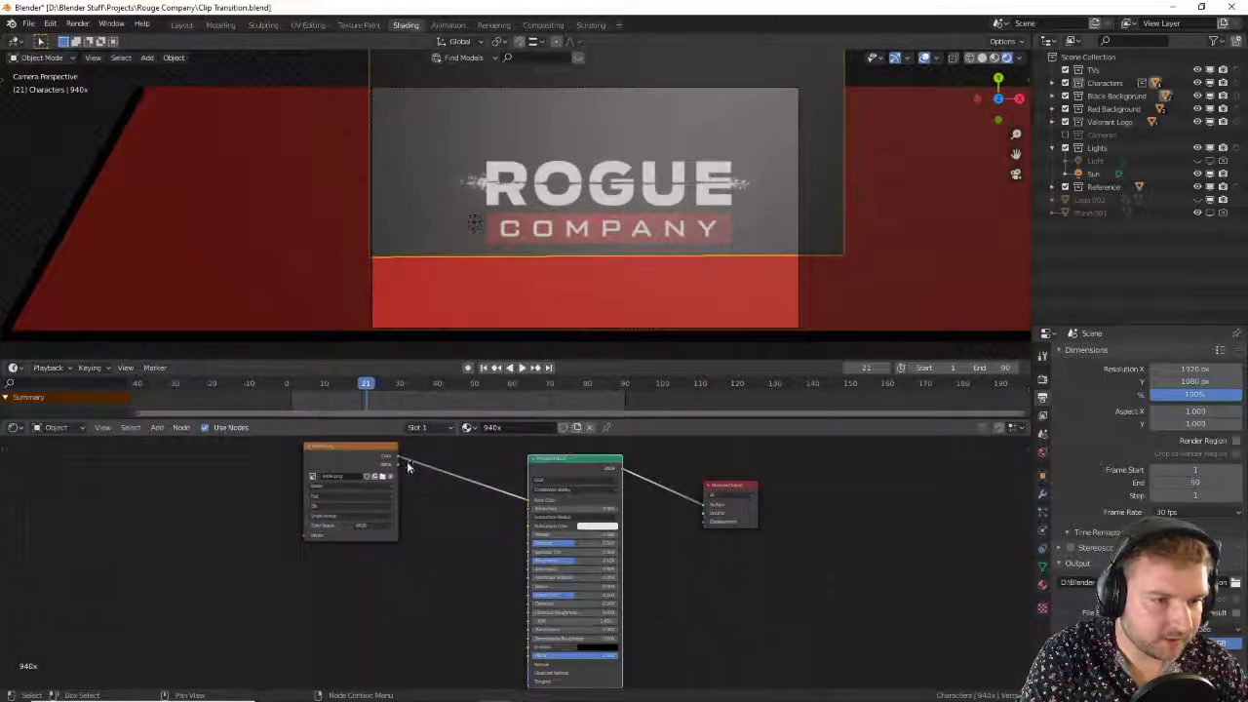
pyautogui.moveTo(395, 467); pyautogui.dragTo(527, 647)
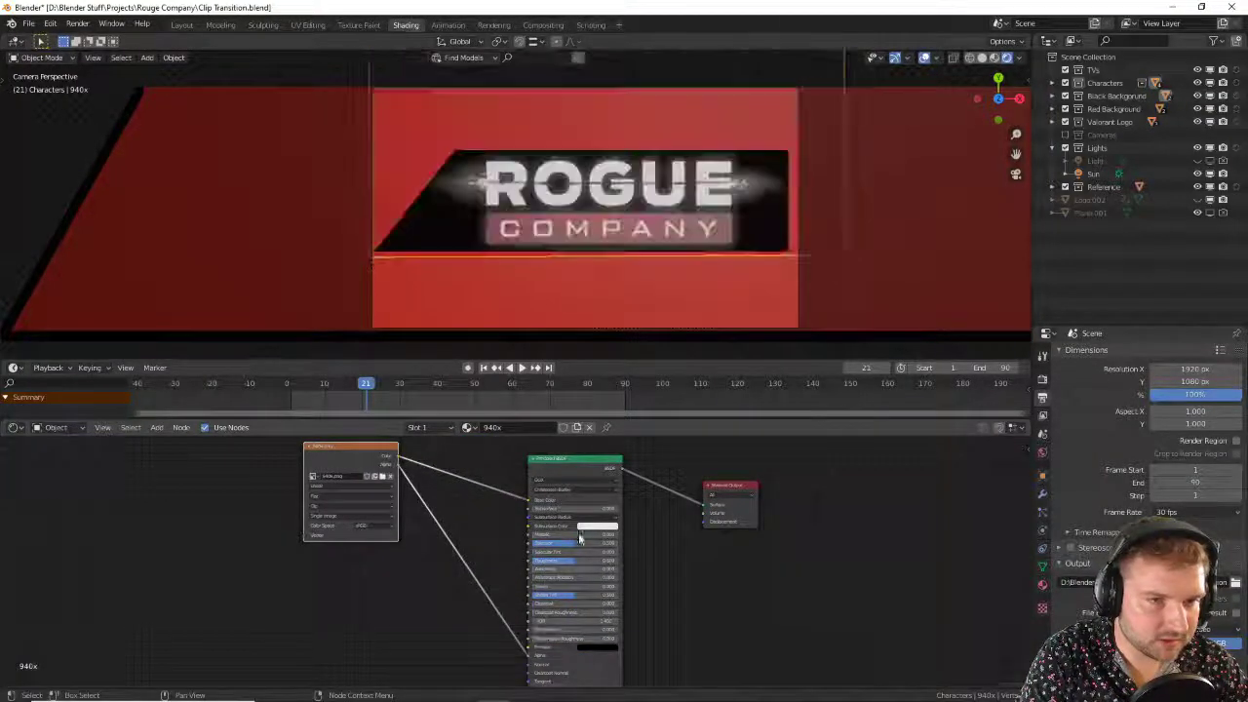
pyautogui.scroll(2, 643, 374)
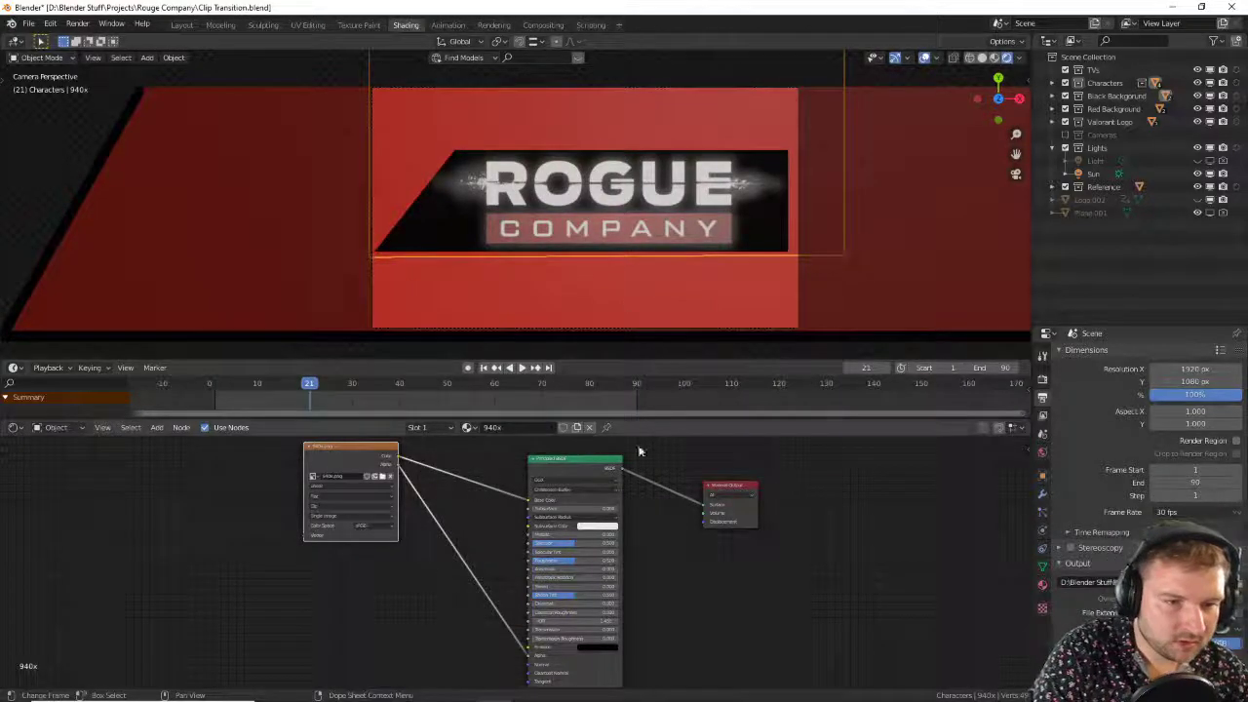
pyautogui.scroll(5, 623, 244)
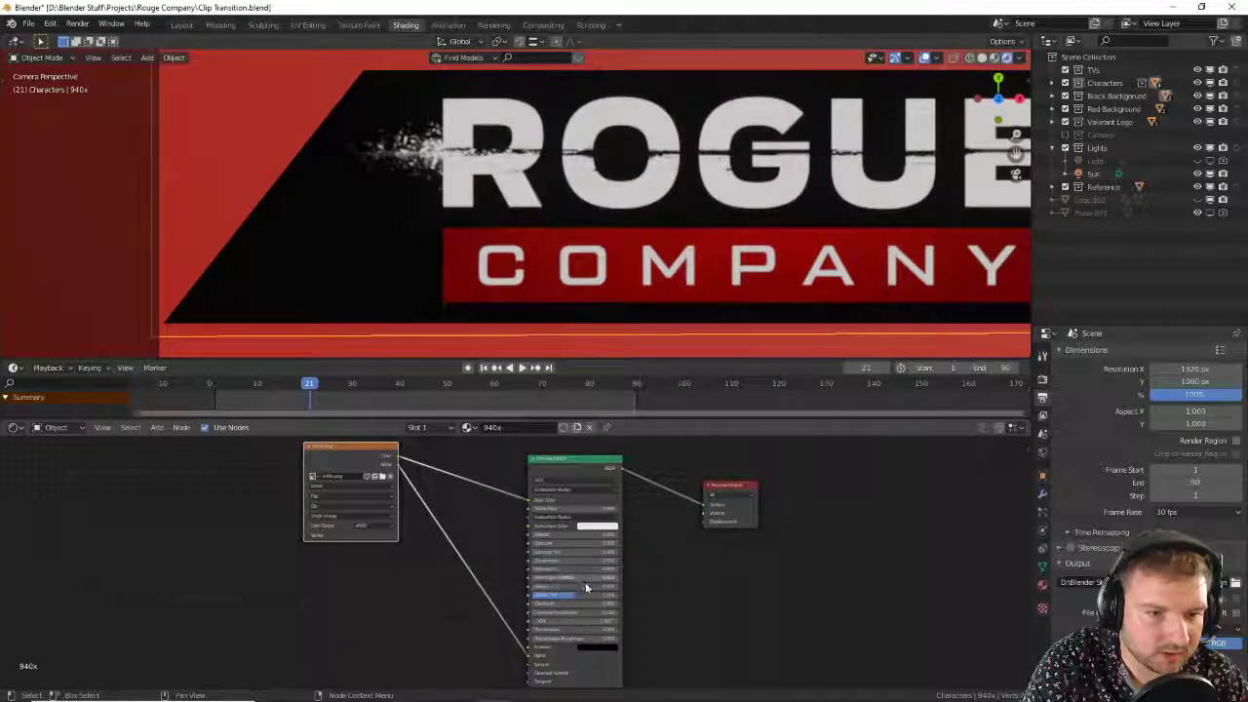
# Step: Try a ColorRamp node between the image texture's Color output and the Principled BSDF's Base Color
pyautogui.hotkey('shift', 'a')
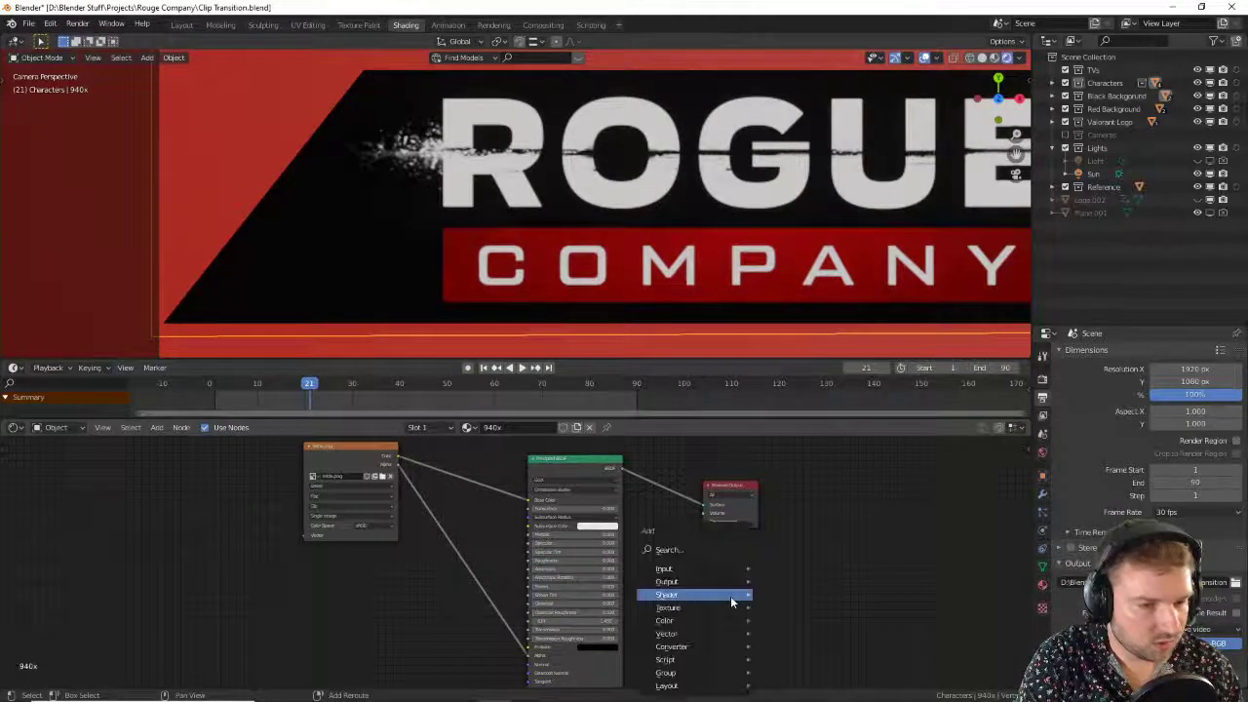
pyautogui.moveTo(726, 596)
pyautogui.click(668, 550)
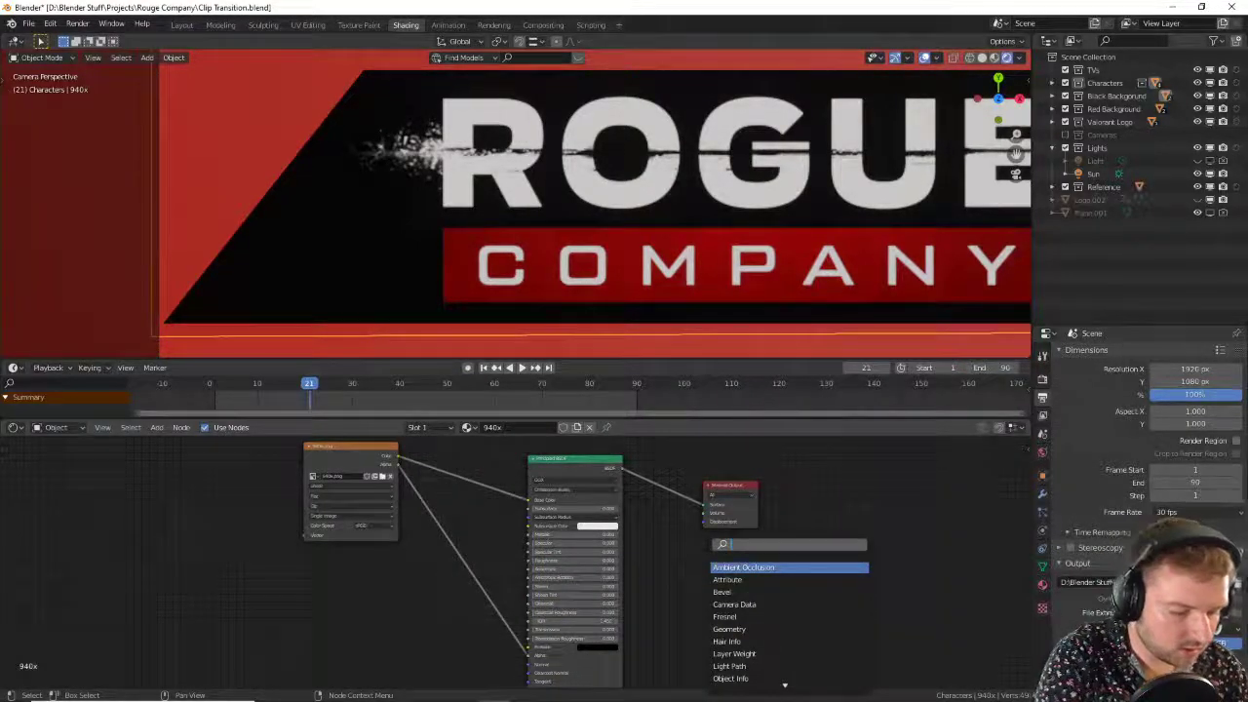
pyautogui.write('colo')
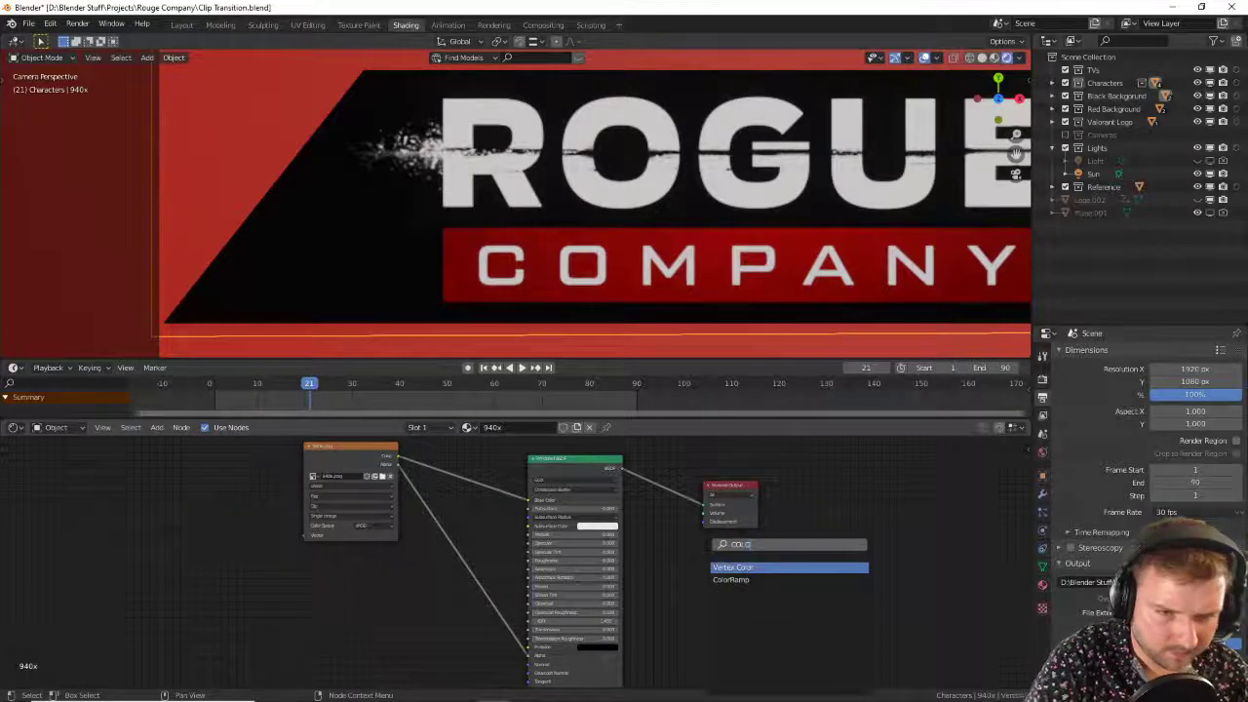
pyautogui.click(733, 579)
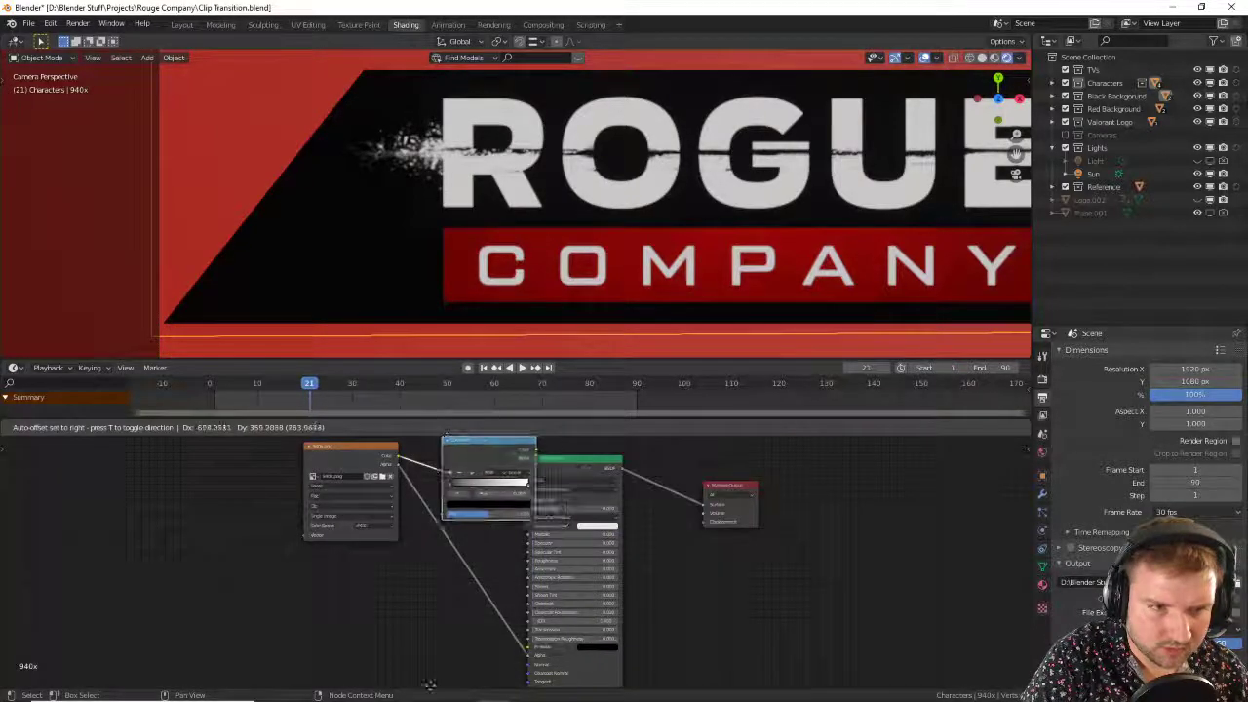
pyautogui.click(489, 451)
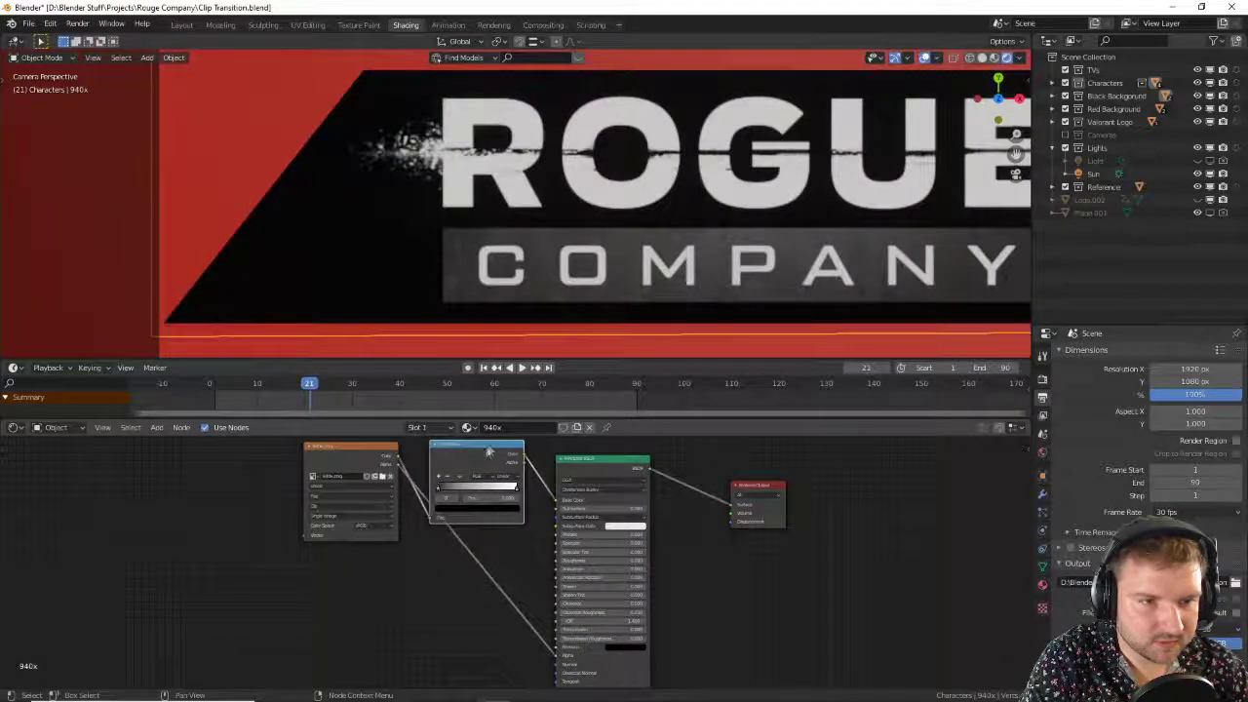
pyautogui.moveTo(489, 451); pyautogui.dragTo(525, 448)
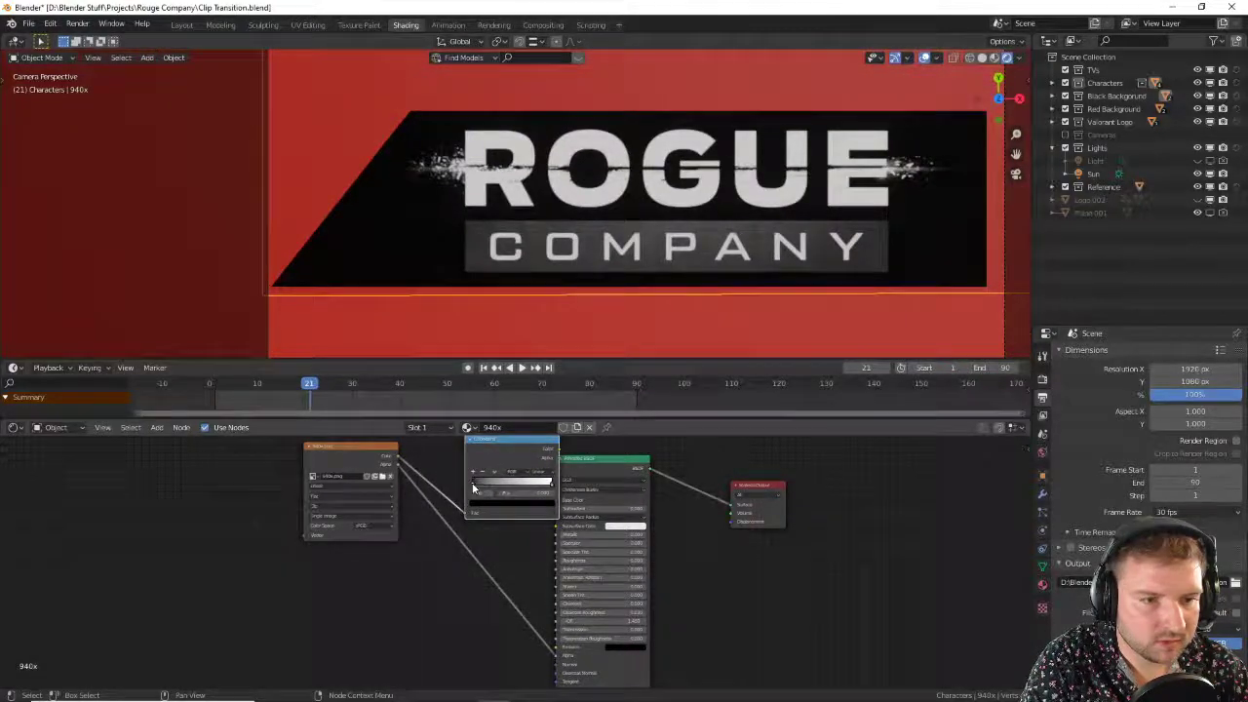
# Step: Delete the ColorRamp node and reconnect the image texture's Color output directly to the Principled BSDF's Base Color
pyautogui.moveTo(473, 487); pyautogui.dragTo(436, 482)
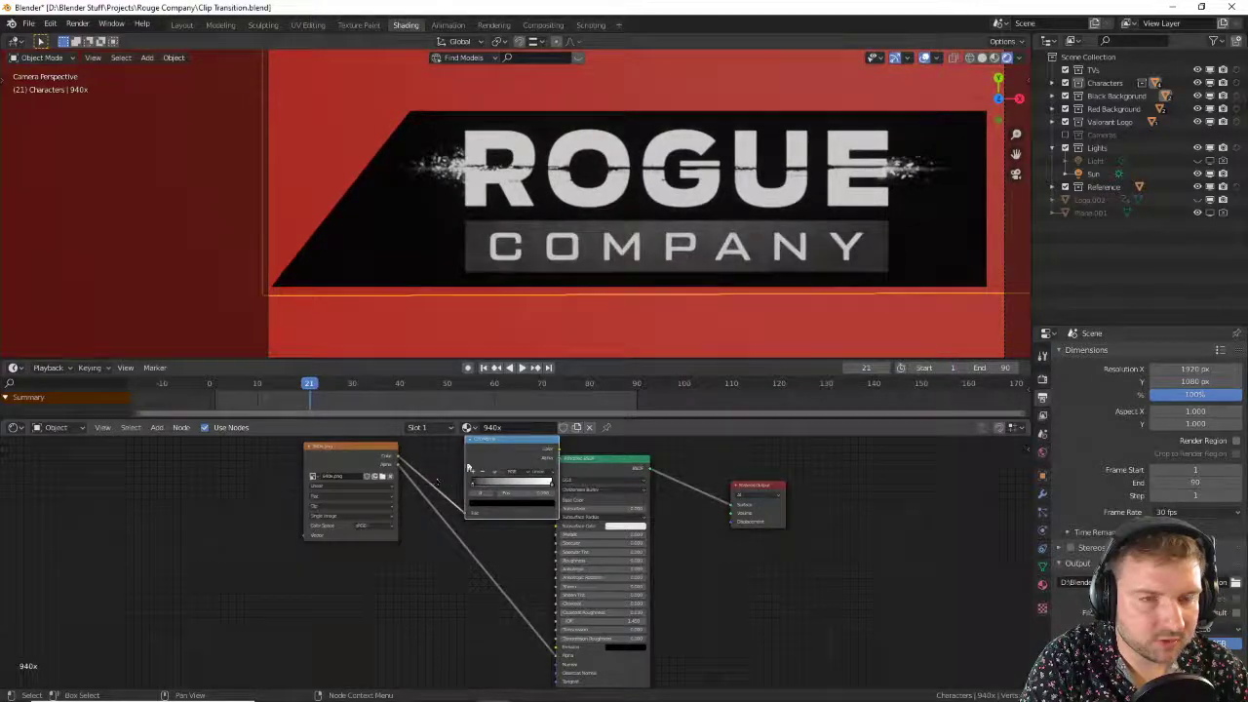
pyautogui.press('x')
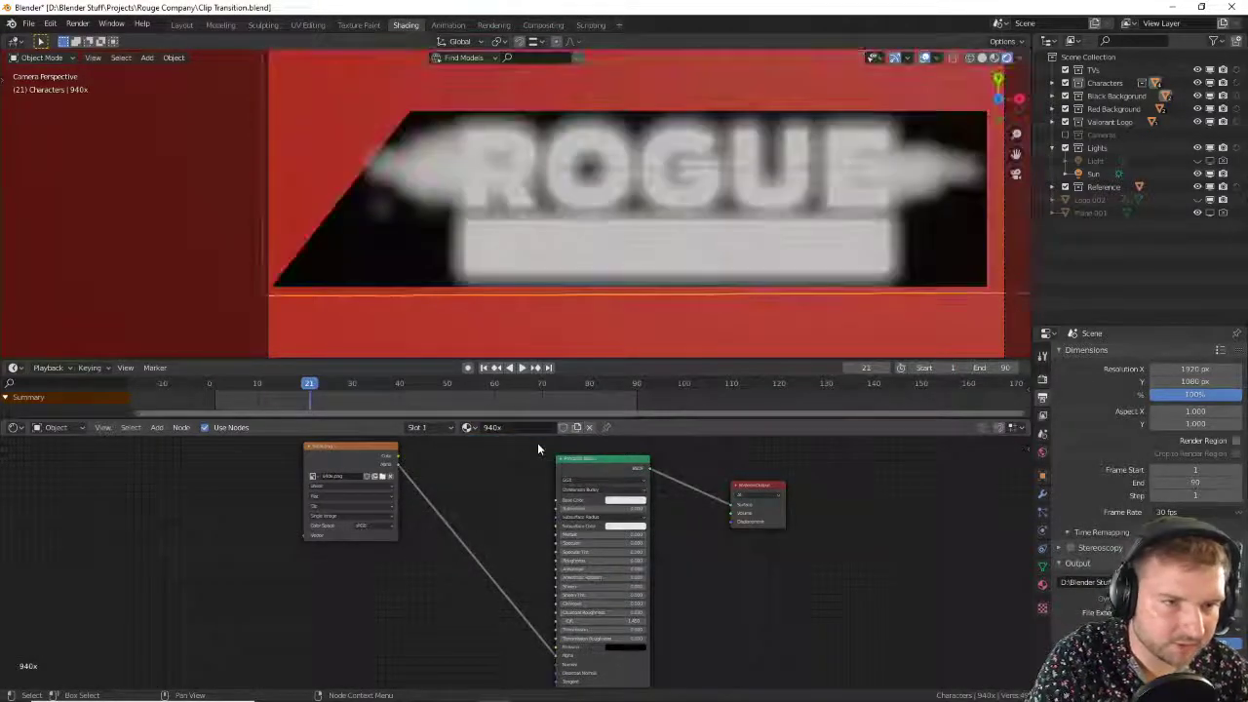
pyautogui.moveTo(396, 456); pyautogui.dragTo(558, 499)
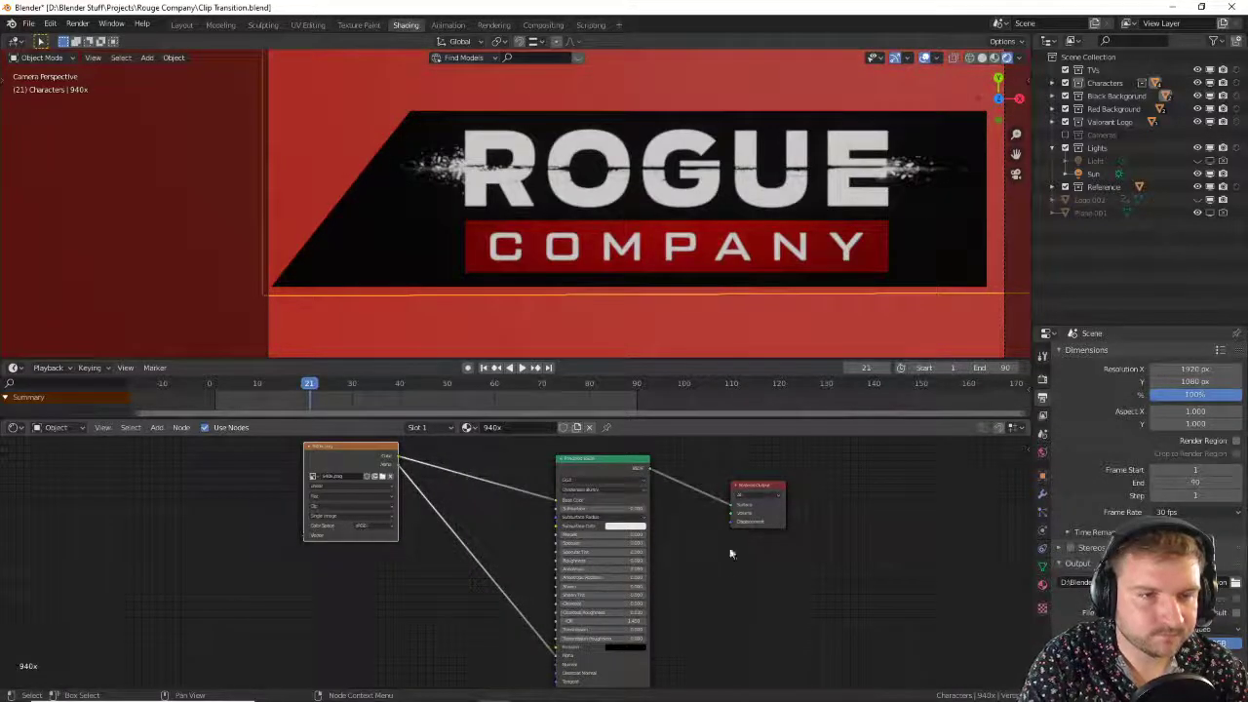
# Step: Render the current frame as a still image and inspect the Rogue Company logo on the red background
pyautogui.scroll(-2, 740, 553)
pyautogui.scroll(-3, 693, 318)
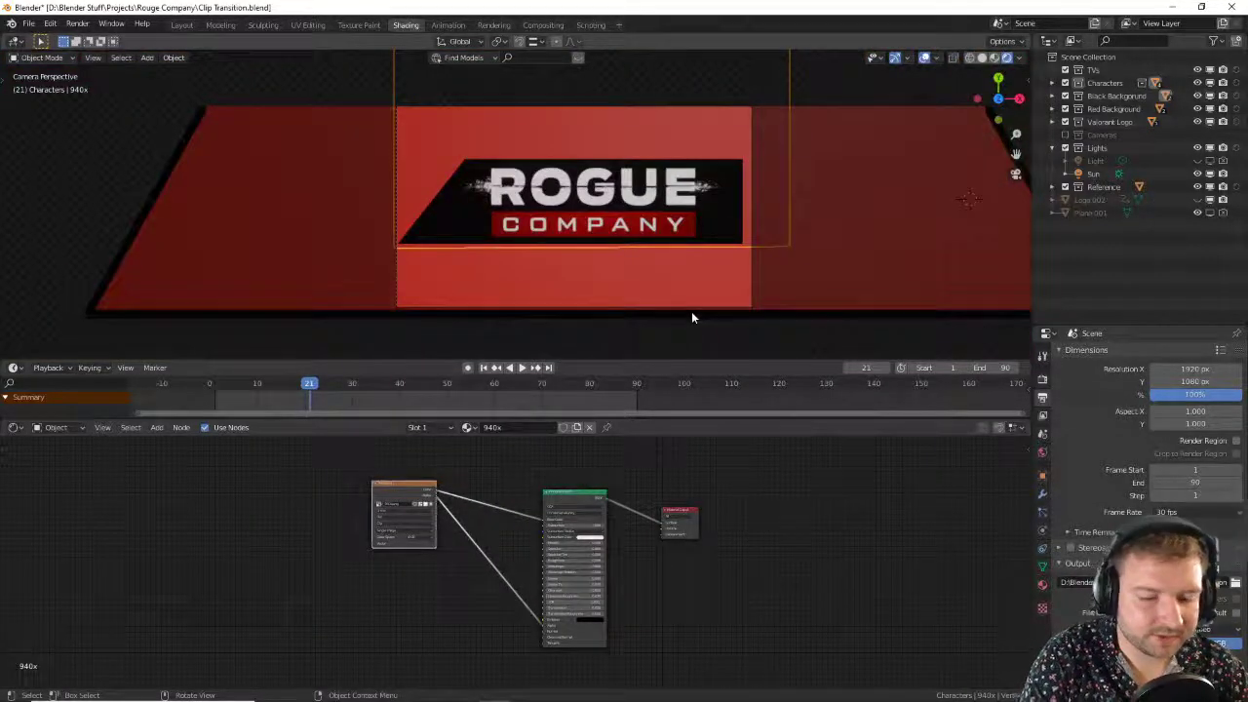
pyautogui.press('F12')
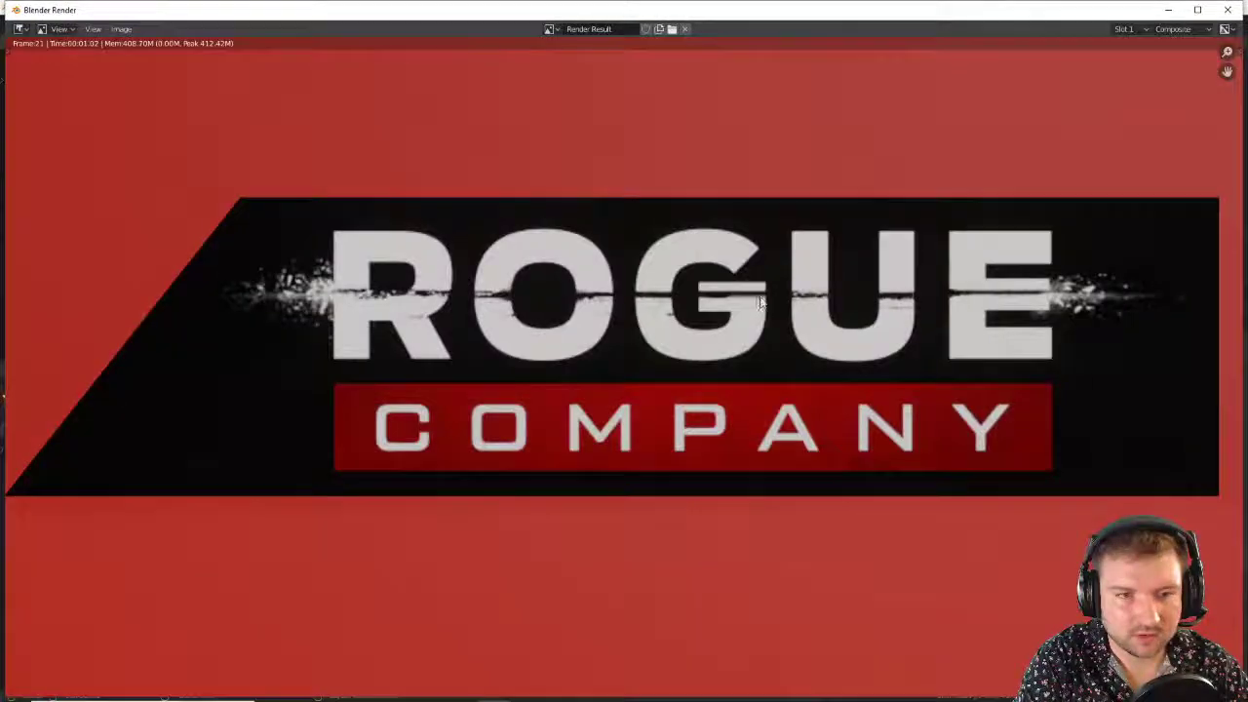
pyautogui.scroll(-4, 765, 302)
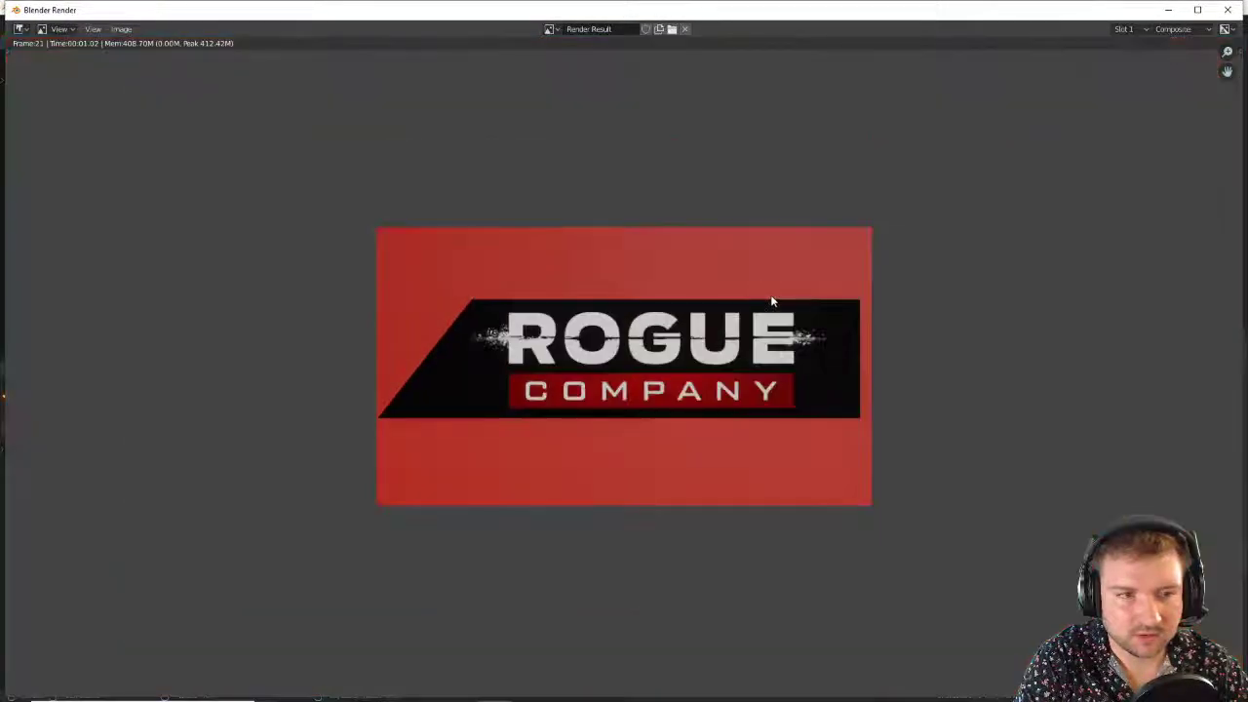
pyautogui.click(1227, 10)
# Step: Render the full animation for frames 1 to 90 and play back the rendered clip
pyautogui.press('F12')
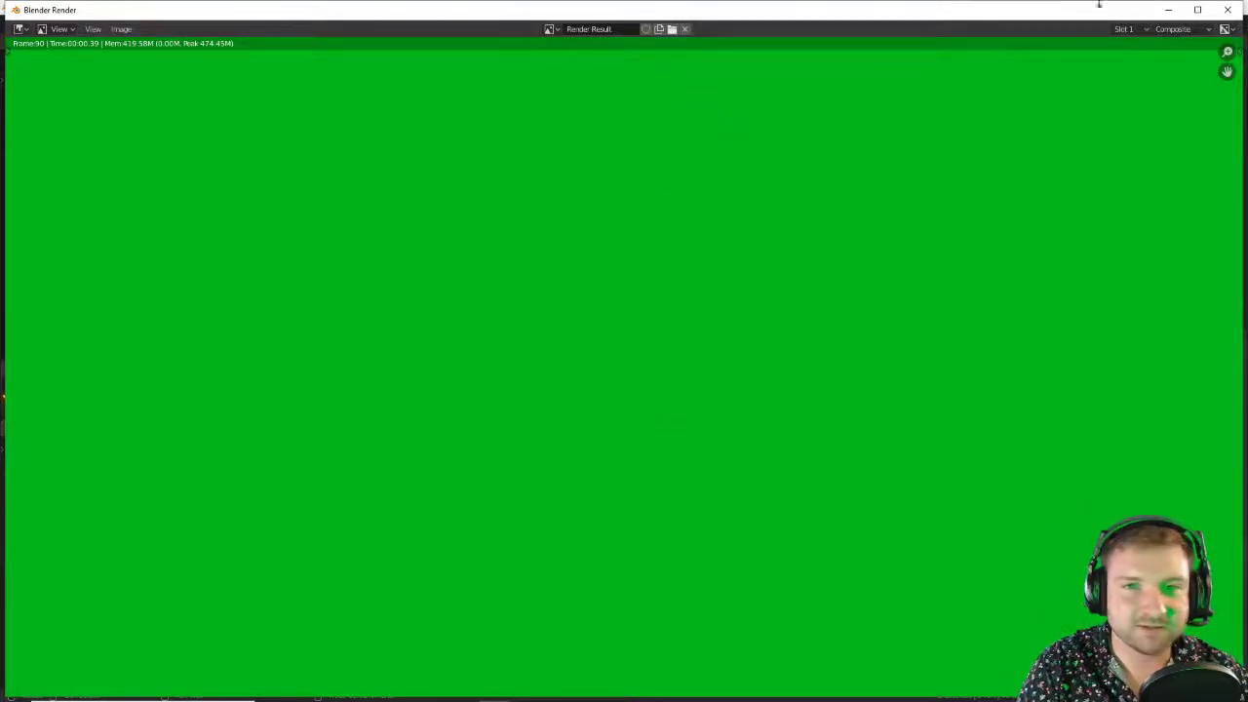
pyautogui.click(1230, 11)
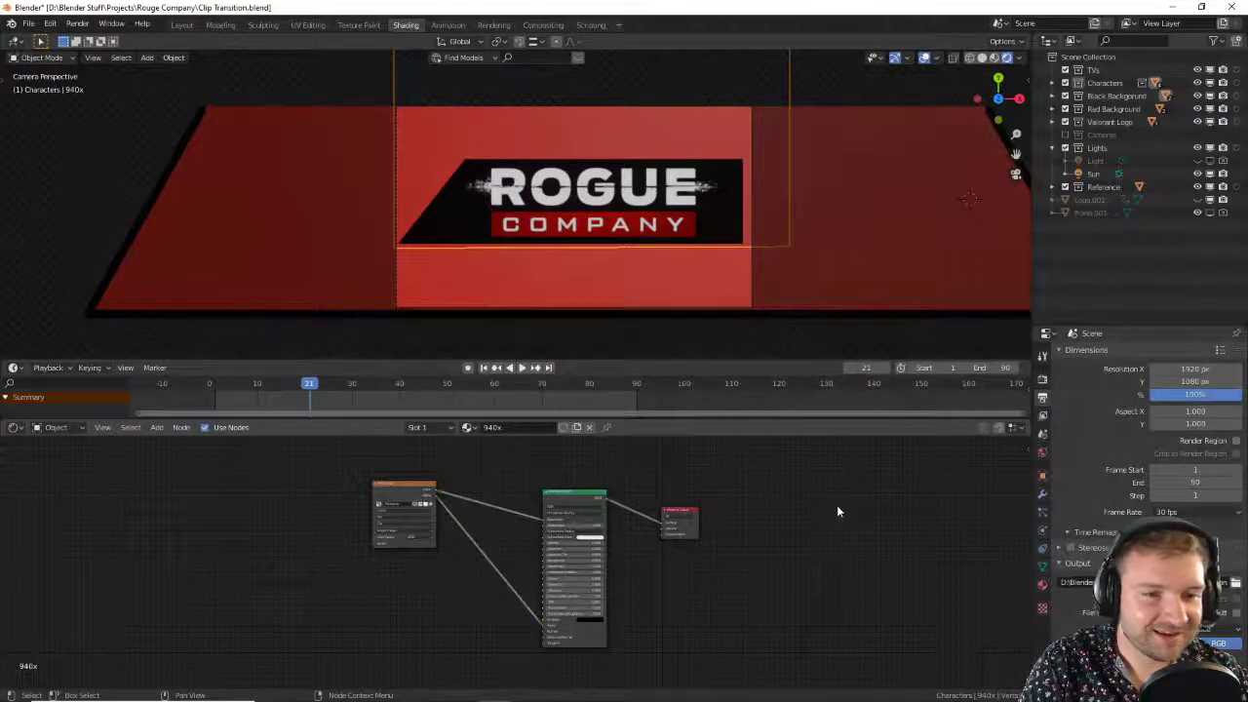
pyautogui.click(78, 25)
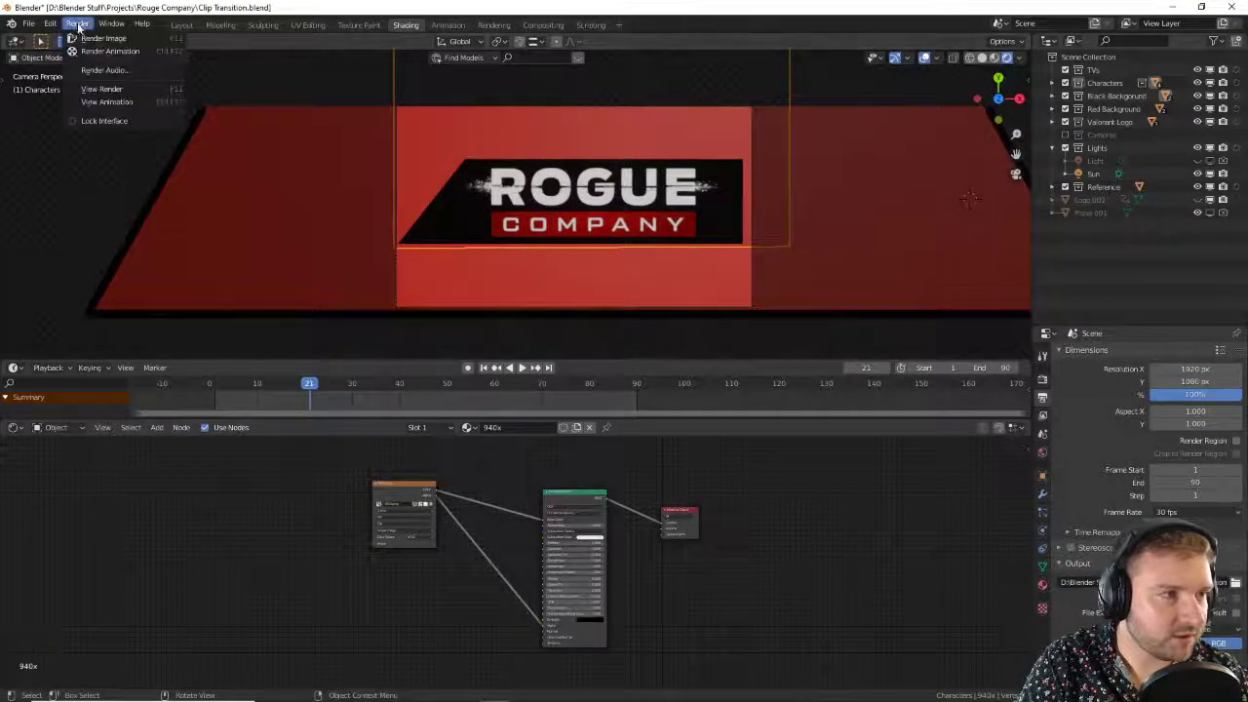
pyautogui.click(122, 102)
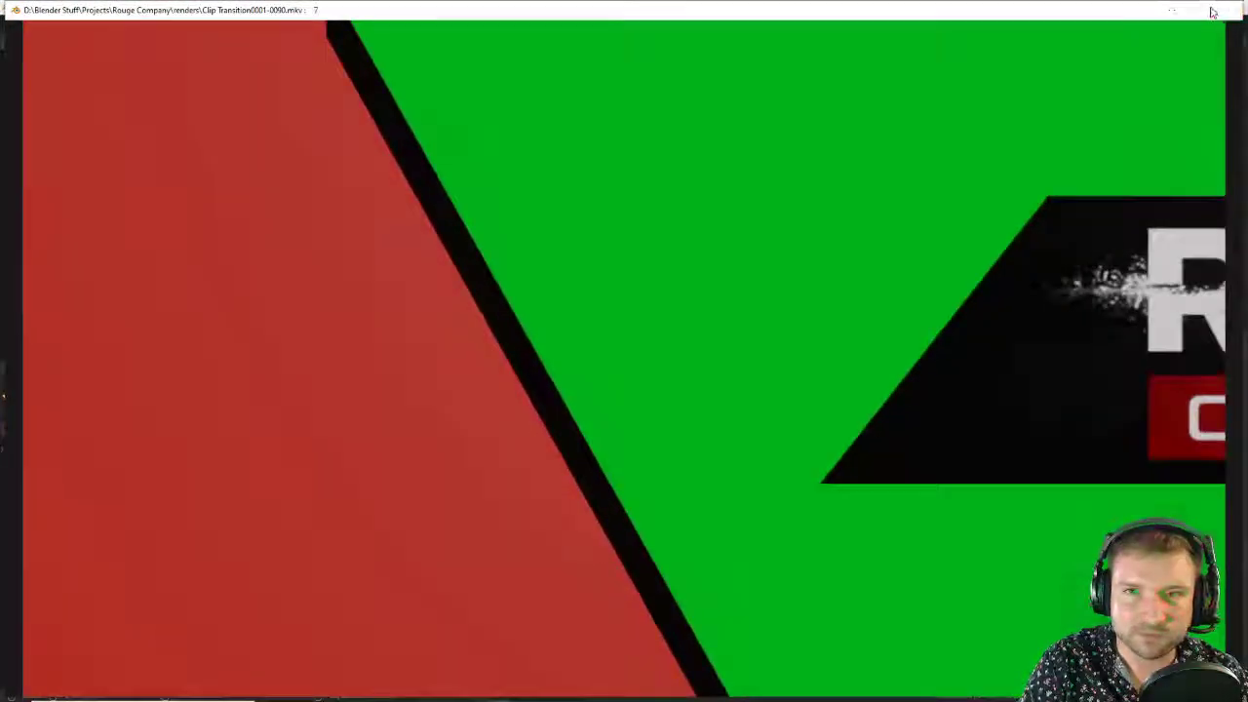
pyautogui.click(1227, 9)
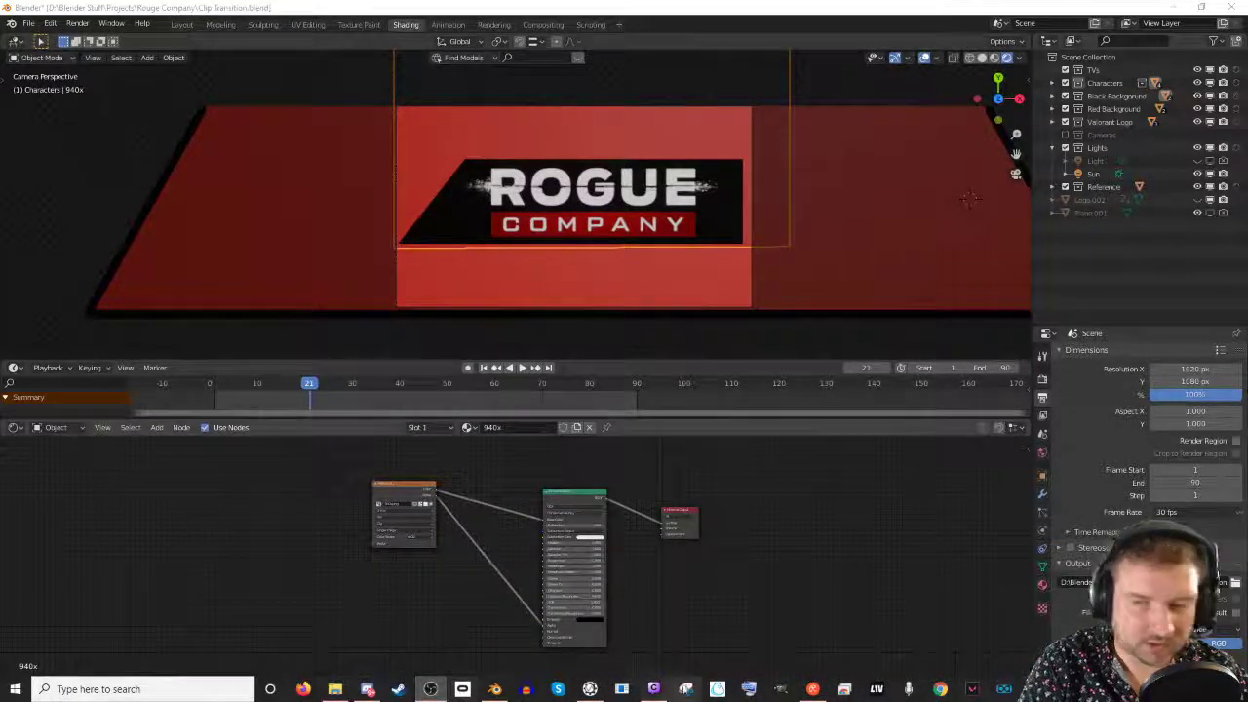
# Step: Switch to OBS and paste a reference copy of the Clip Transition source at the head of the Clip System 2 group
pyautogui.click(430, 688)
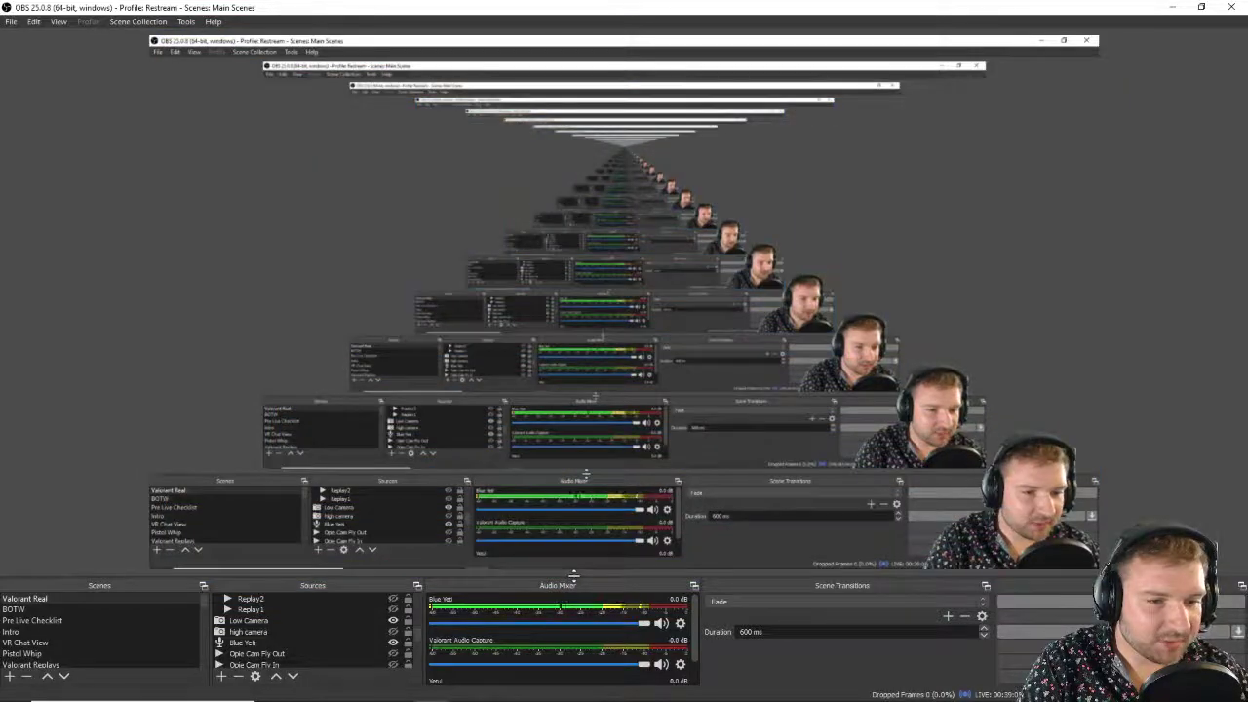
pyautogui.moveTo(573, 576); pyautogui.dragTo(573, 207)
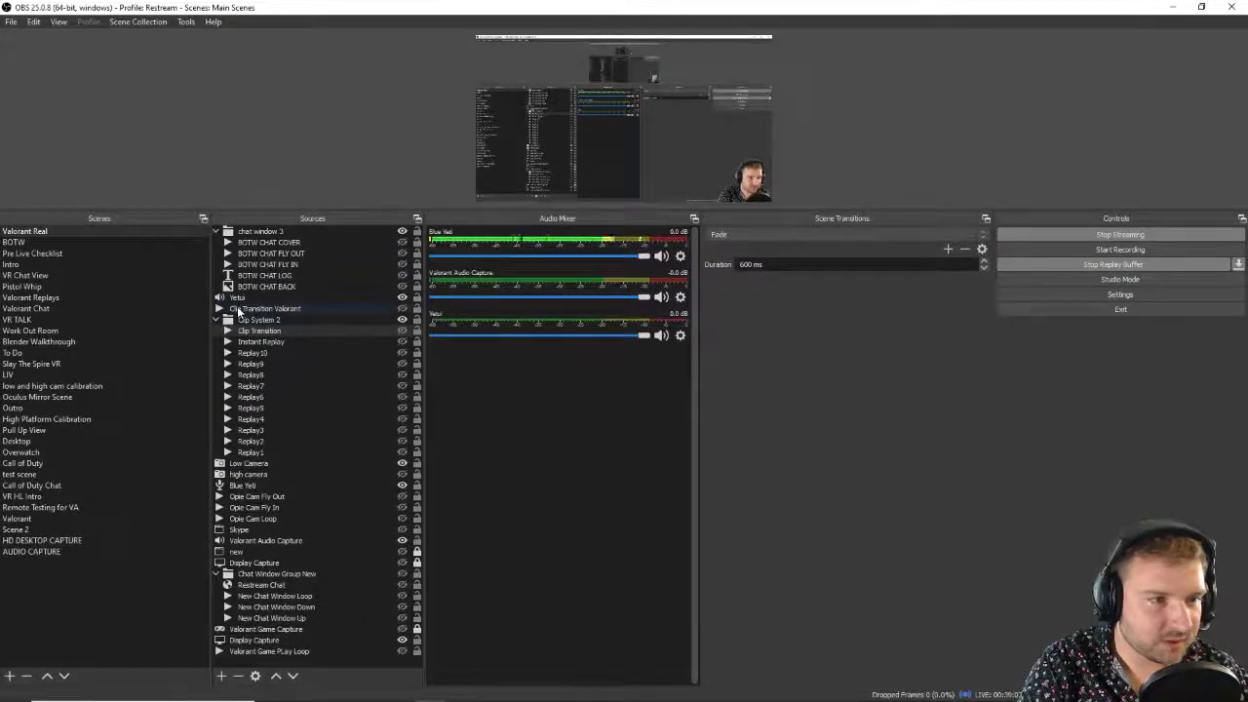
pyautogui.click(276, 329)
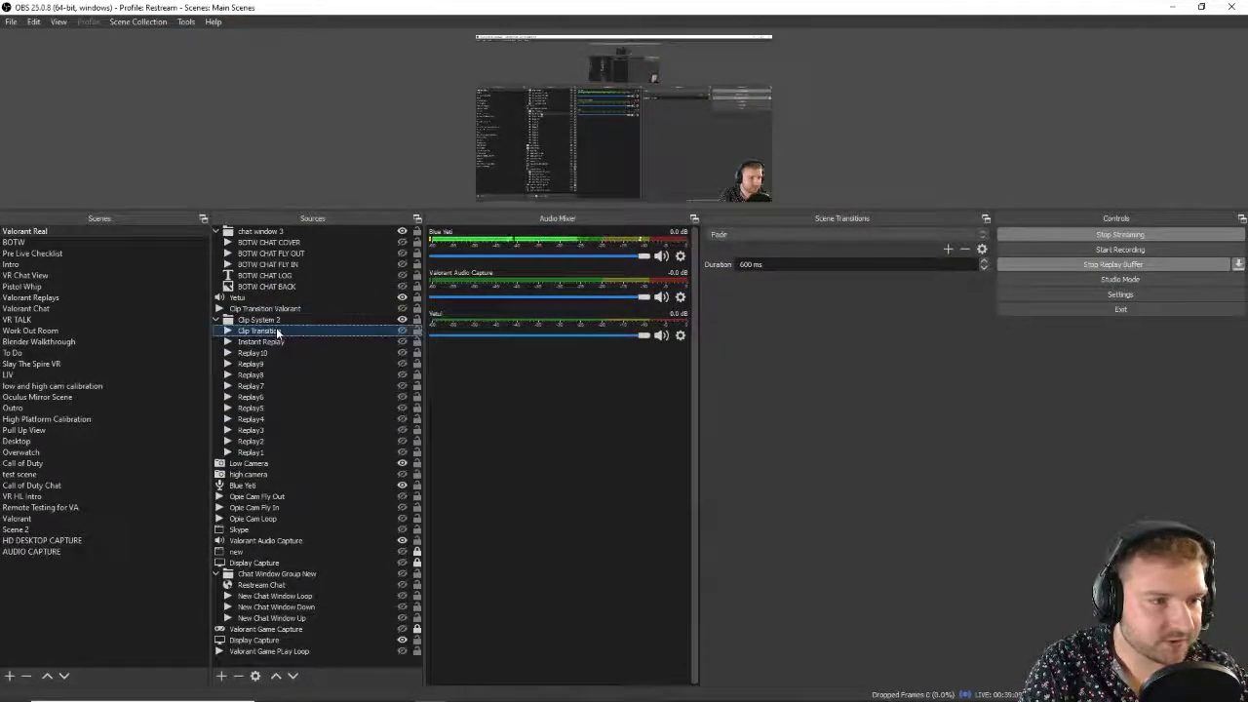
pyautogui.rightClick(280, 332)
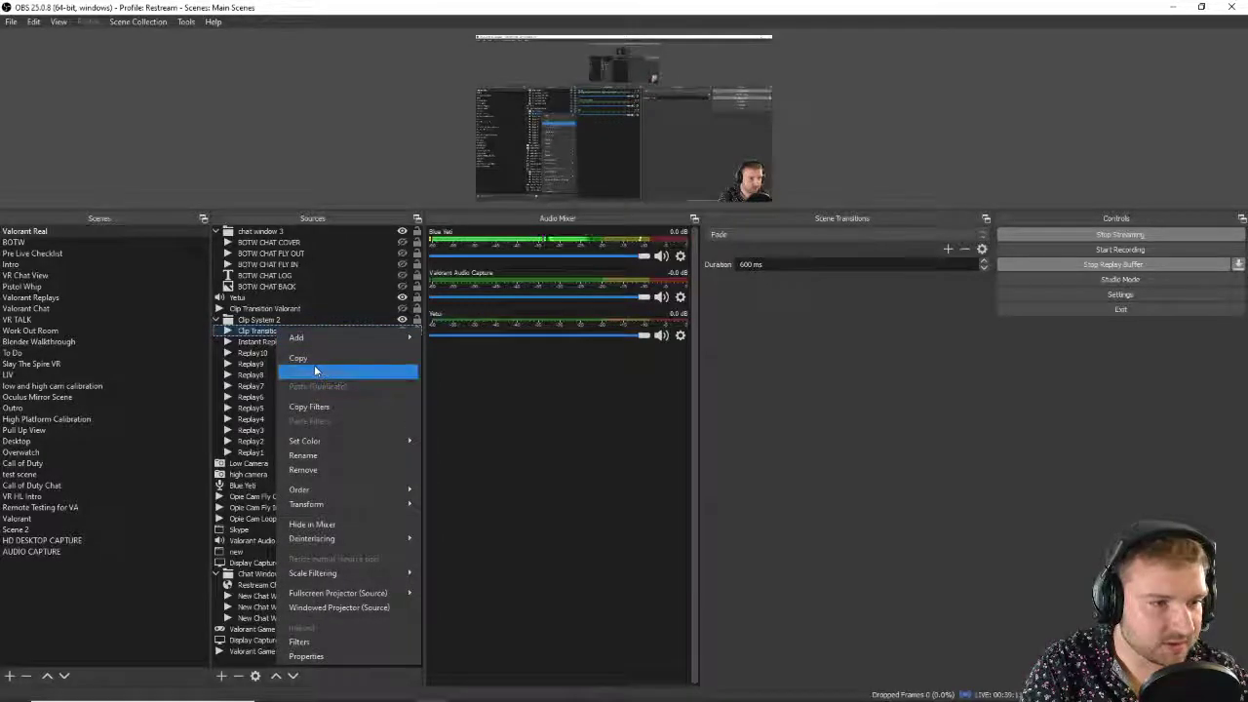
pyautogui.click(315, 359)
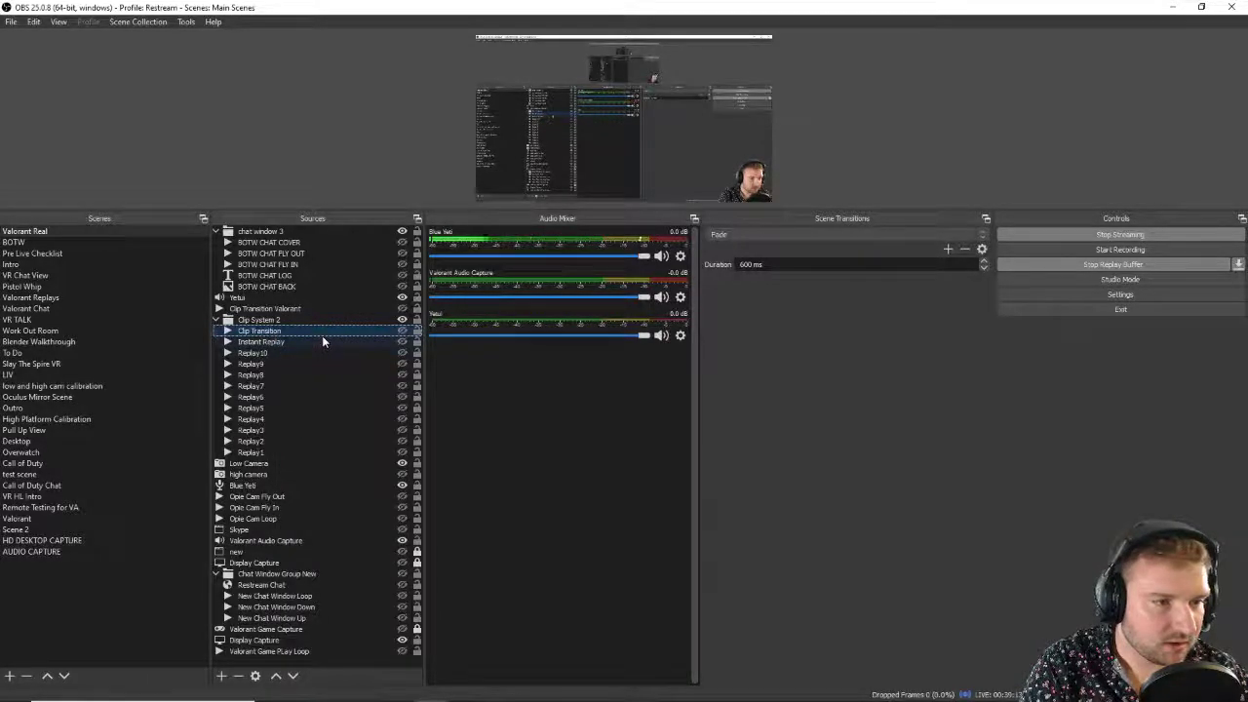
pyautogui.rightClick(323, 340)
pyautogui.click(365, 379)
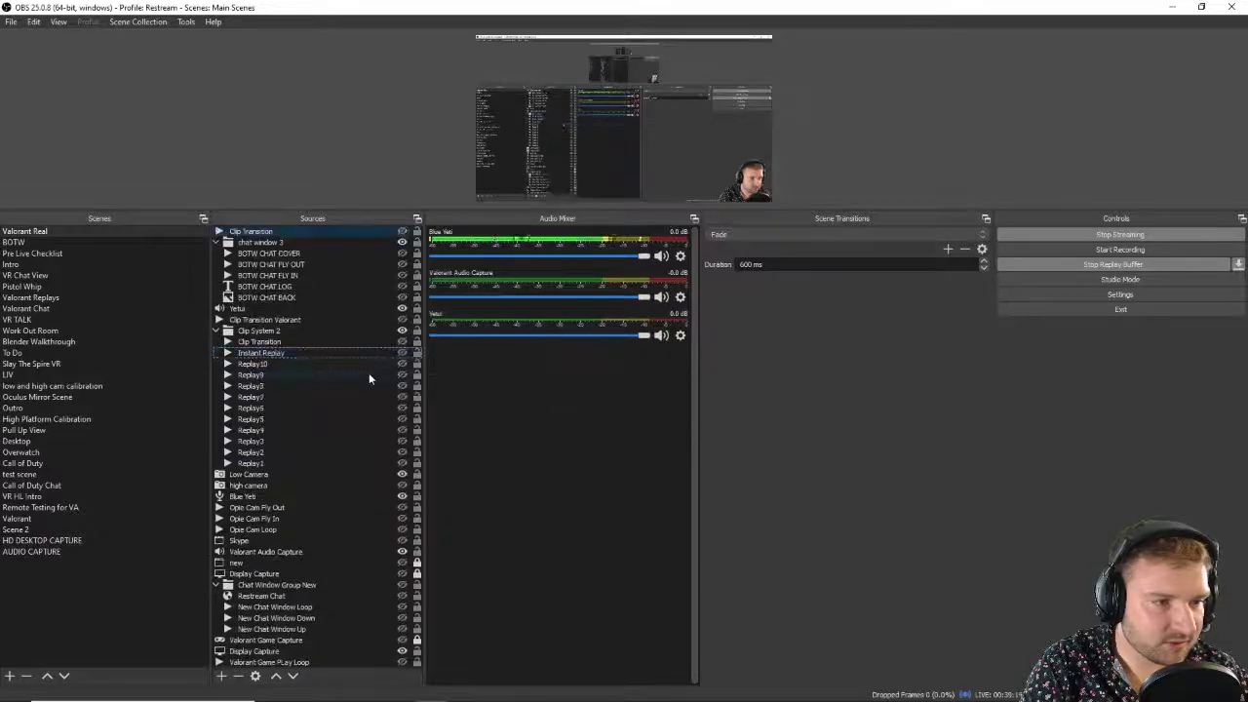
pyautogui.moveTo(267, 232); pyautogui.dragTo(306, 340)
# Step: Rename the pasted Clip Transition source in the Clip System 2 group to "RC"
pyautogui.rightClick(307, 335)
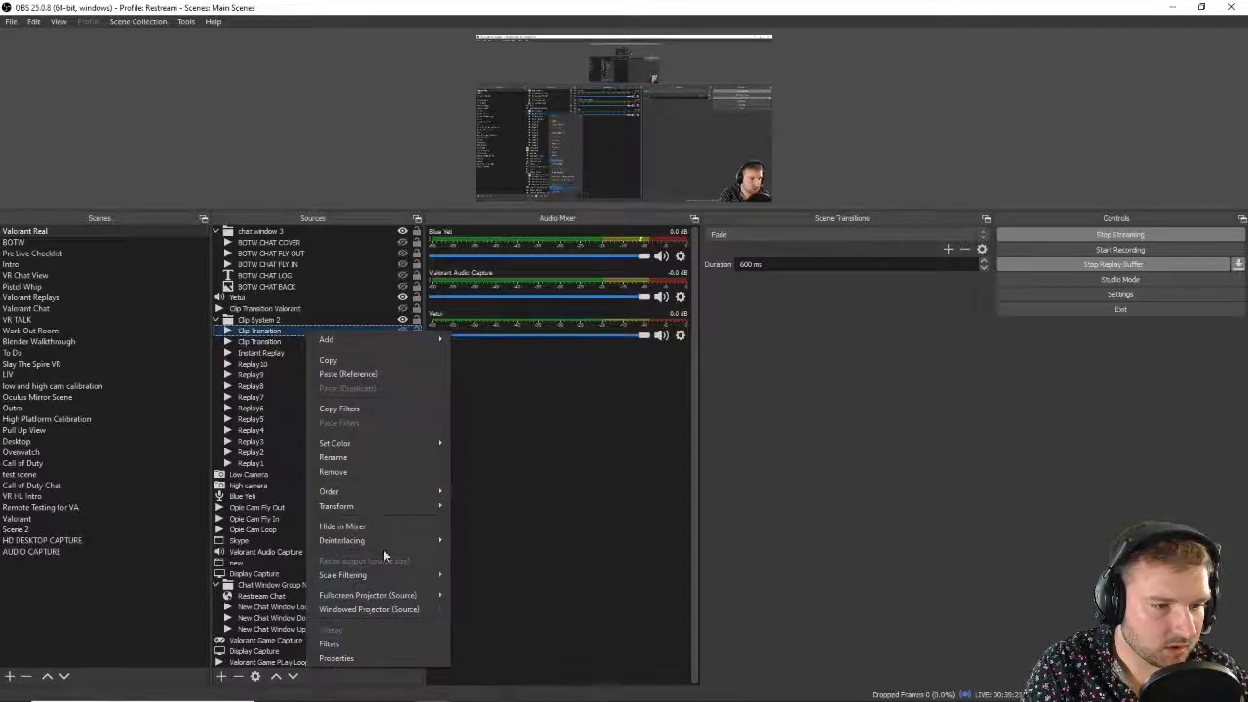
pyautogui.click(382, 457)
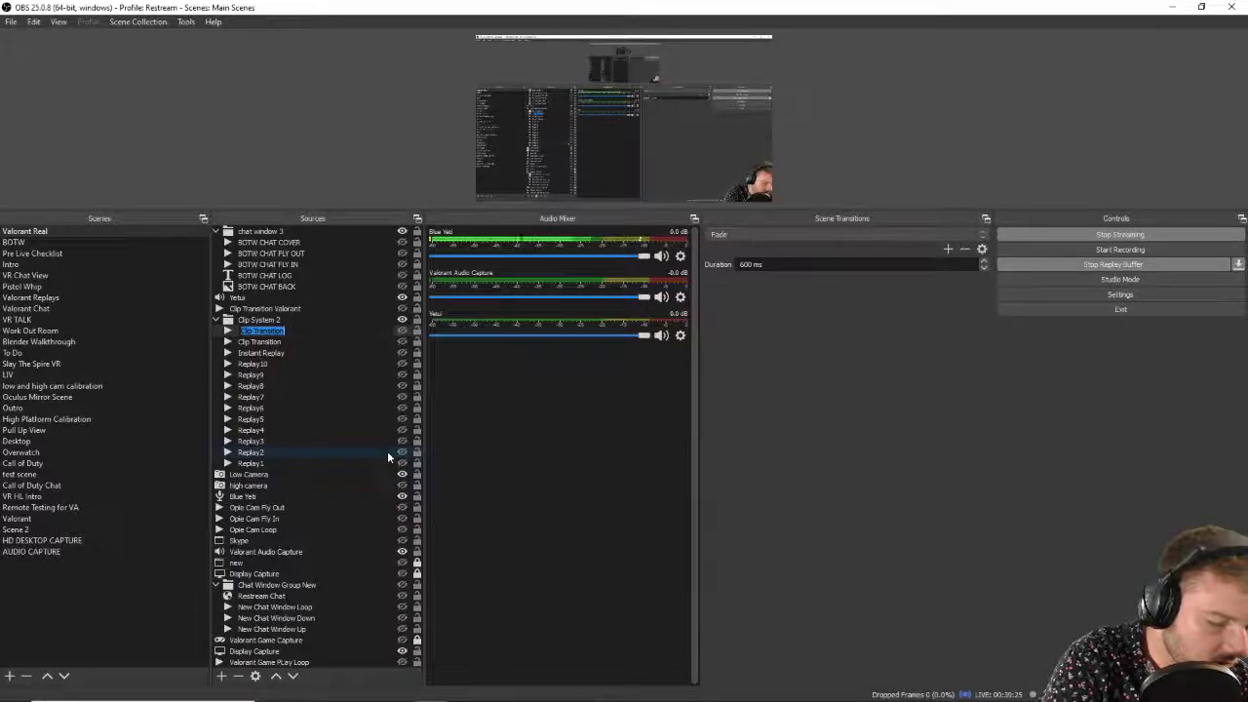
pyautogui.write('RC')
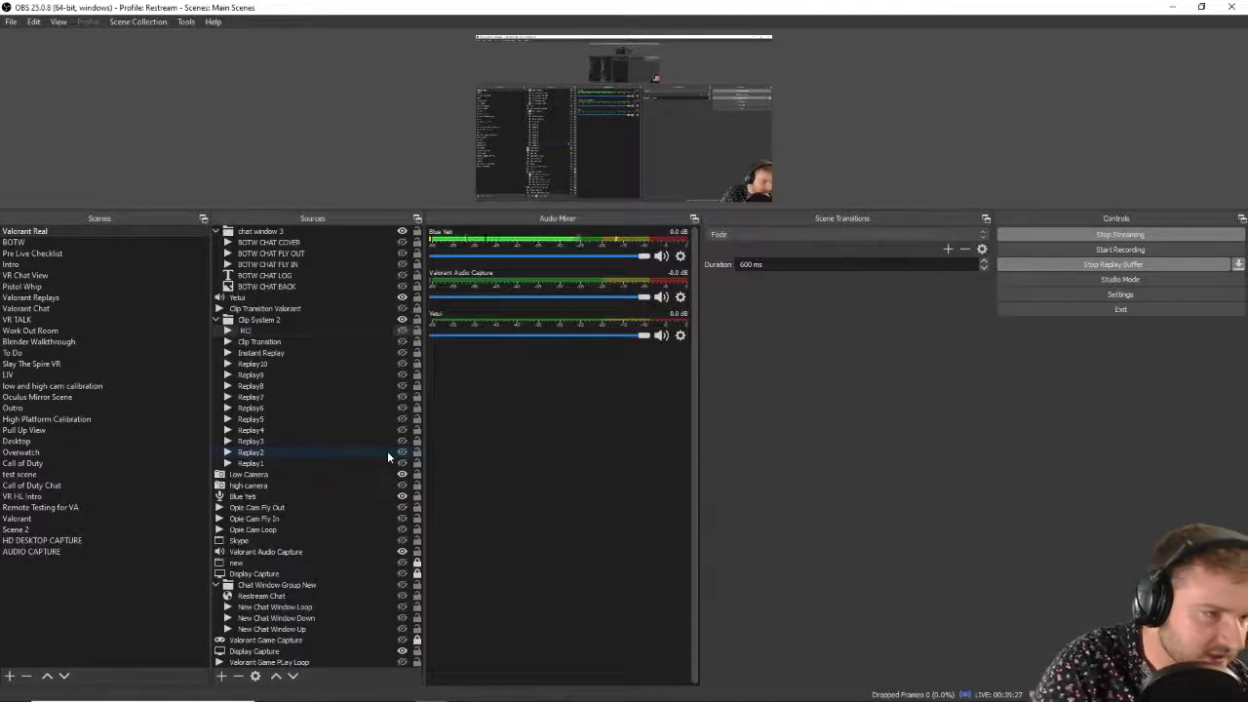
pyautogui.click(485, 410)
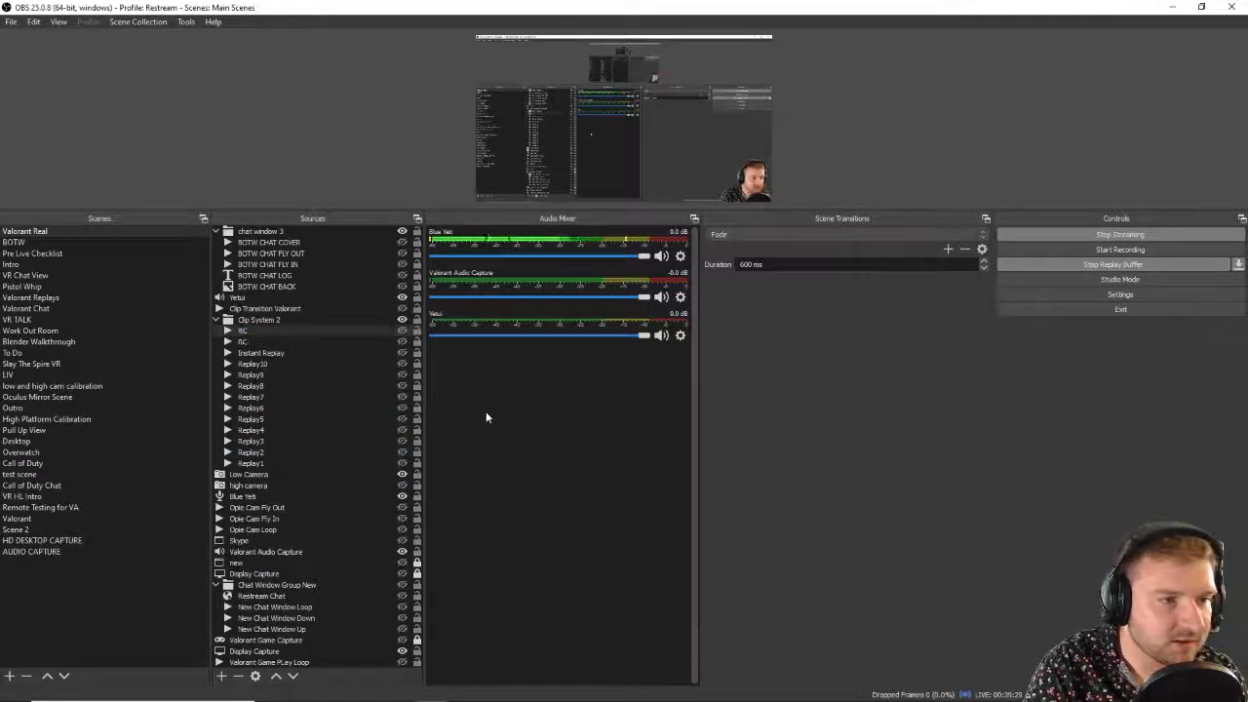
pyautogui.click(363, 341)
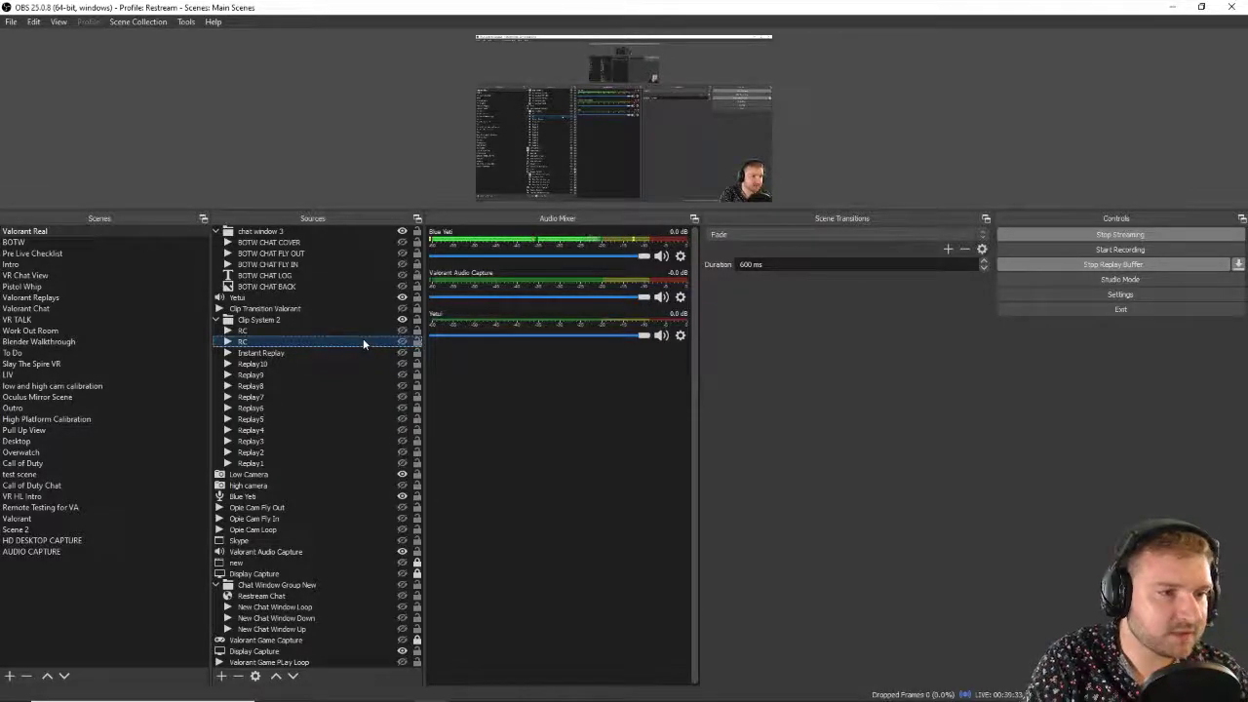
pyautogui.rightClick(363, 338)
pyautogui.press('Escape')
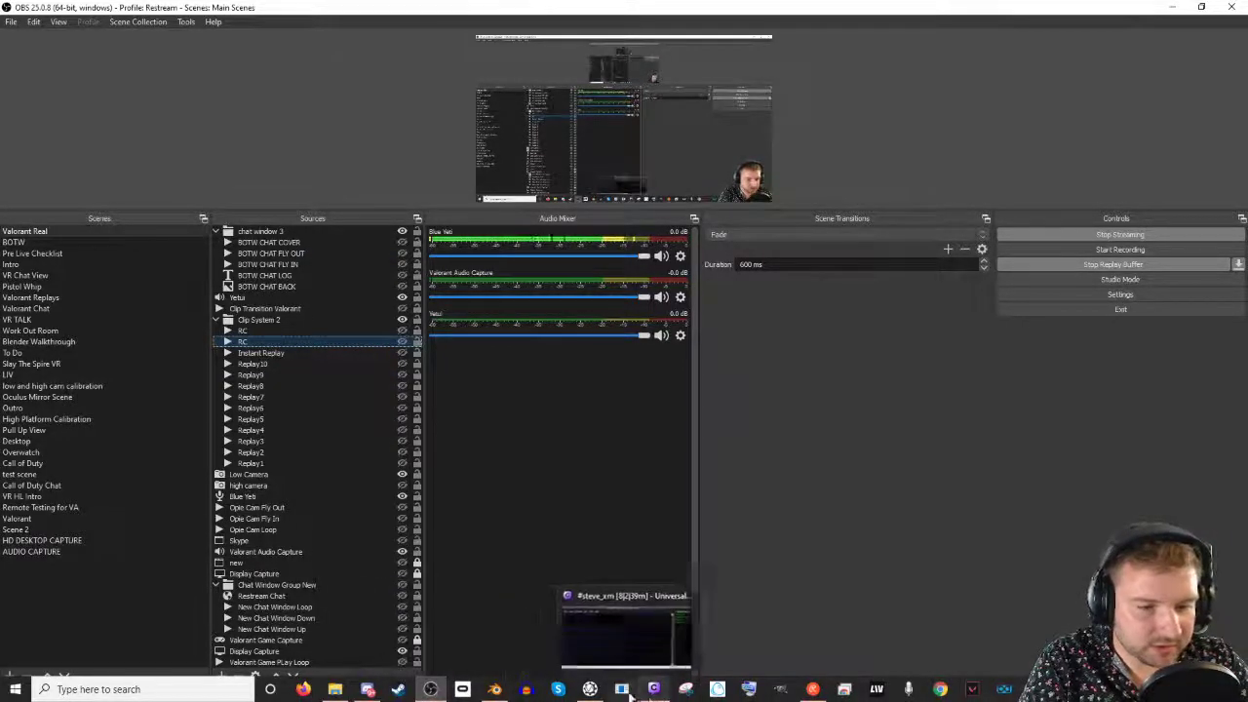
# Step: Switch to VoiceAttack, open the AI profile for editing and expand its OBS - Replay command category
pyautogui.click(597, 691)
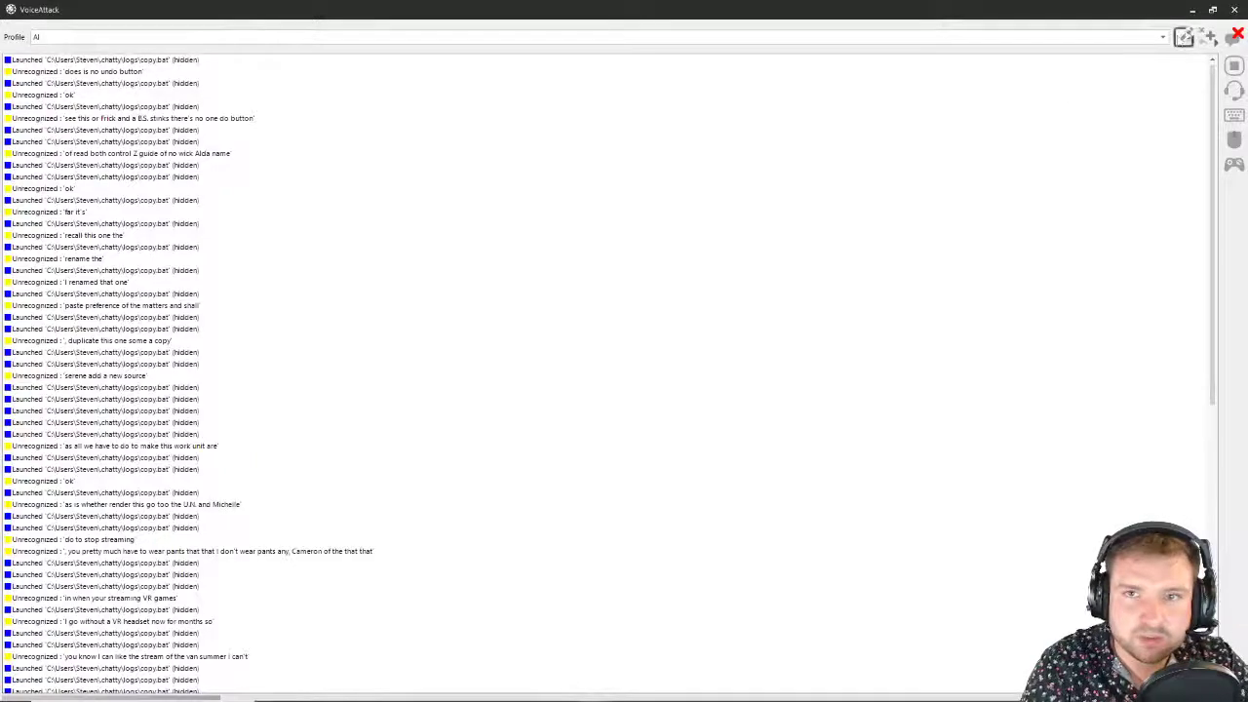
pyautogui.click(1181, 36)
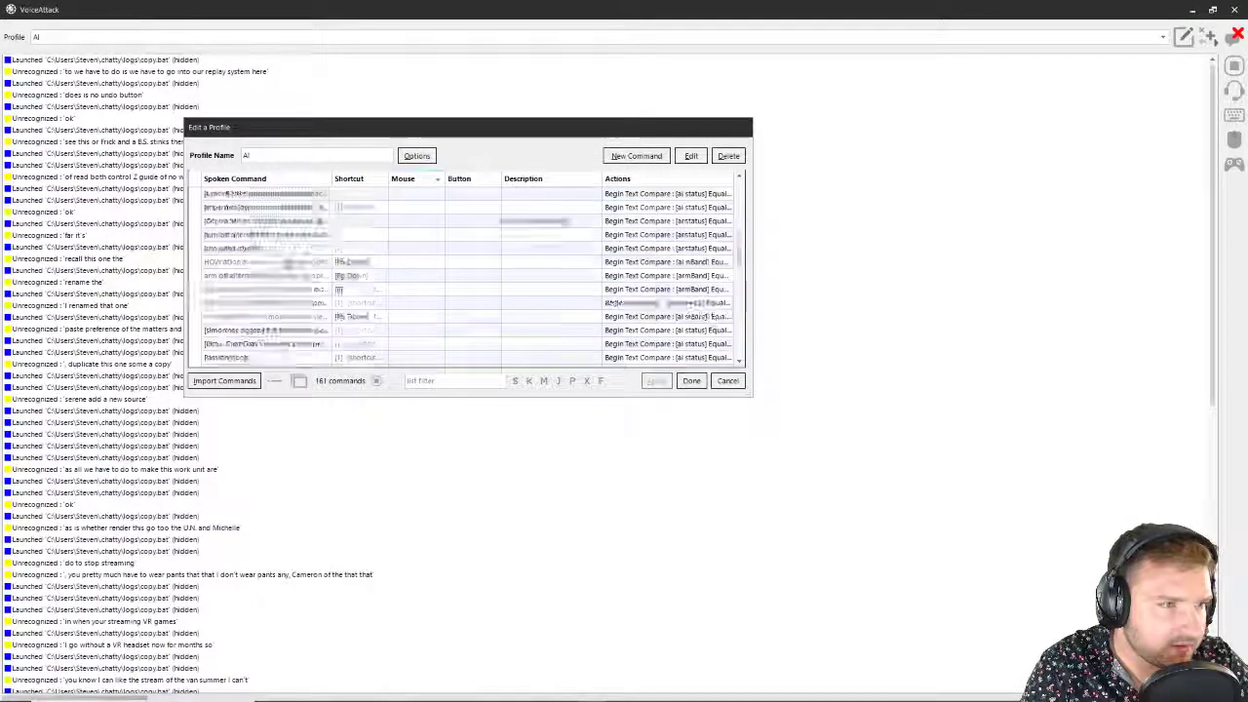
pyautogui.scroll(-1, 255, 292)
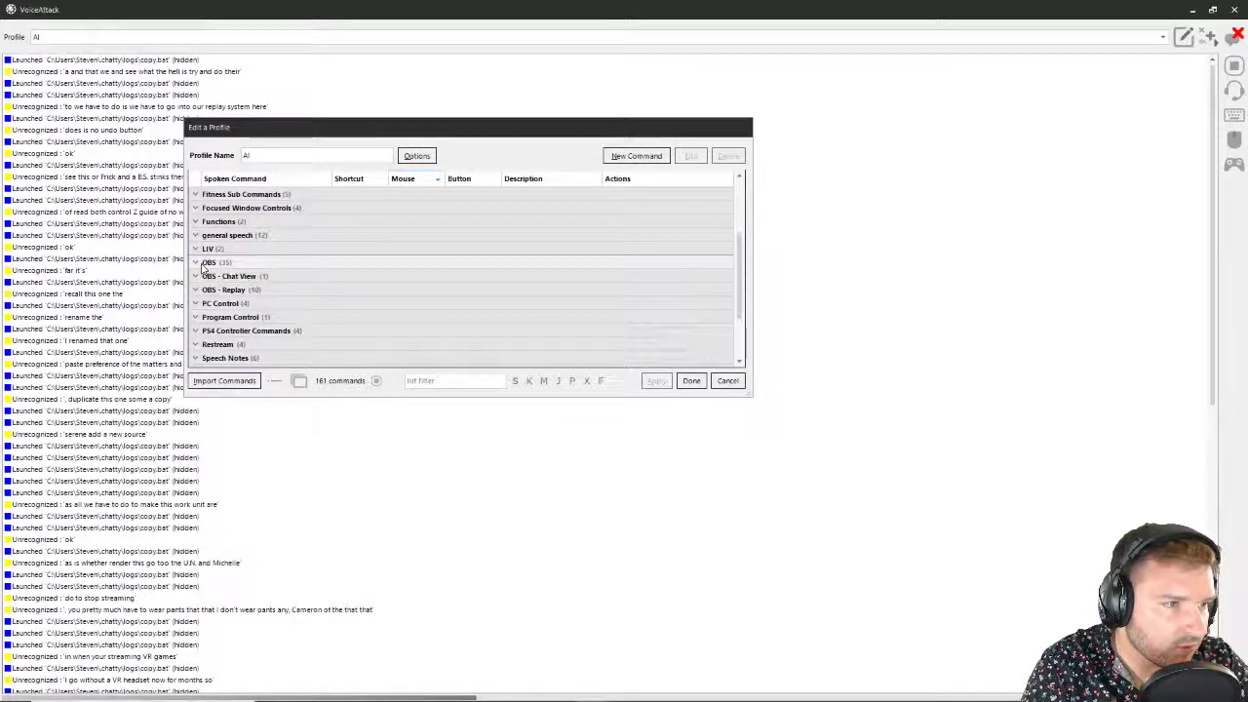
pyautogui.scroll(-1, 328, 322)
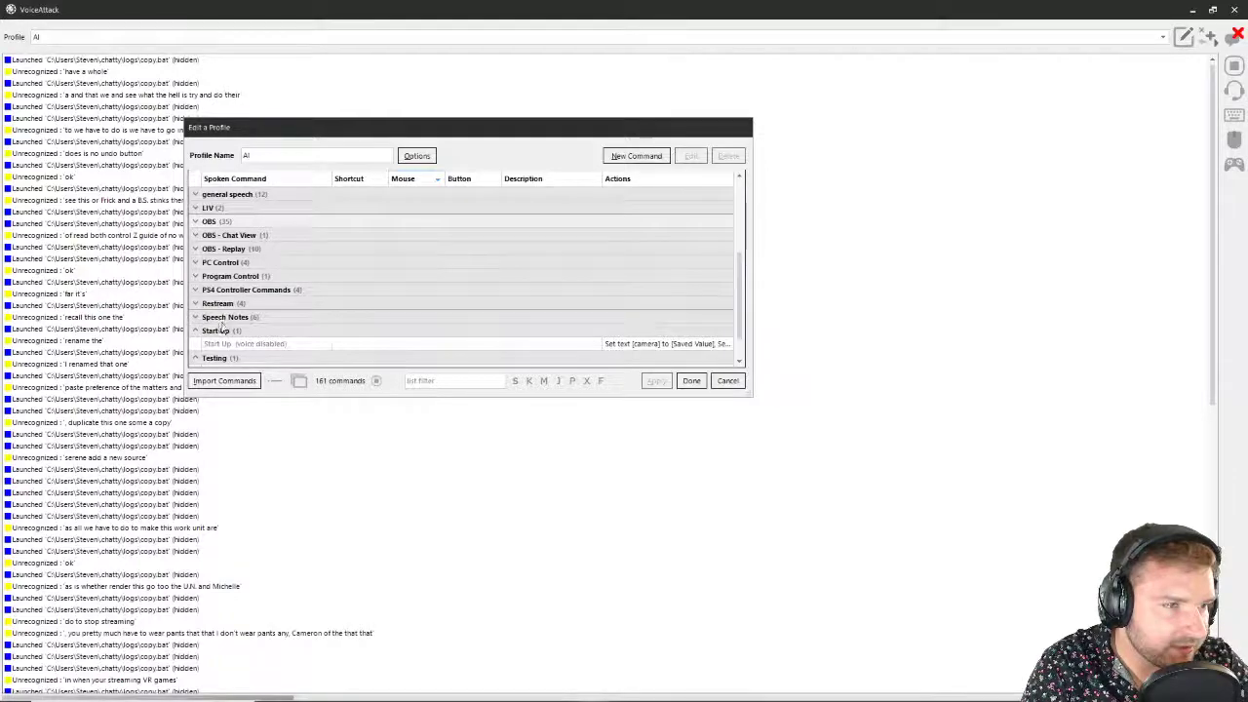
pyautogui.scroll(3, 226, 329)
pyautogui.scroll(-3, 253, 329)
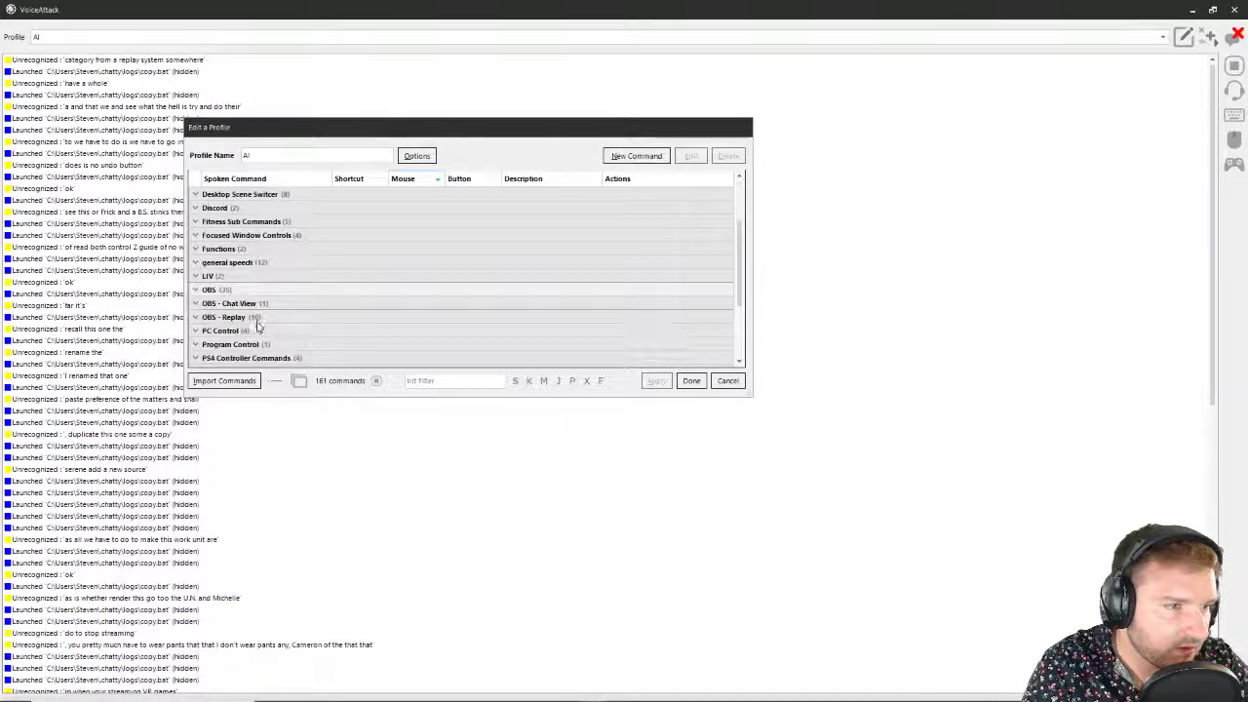
pyautogui.scroll(-2, 278, 329)
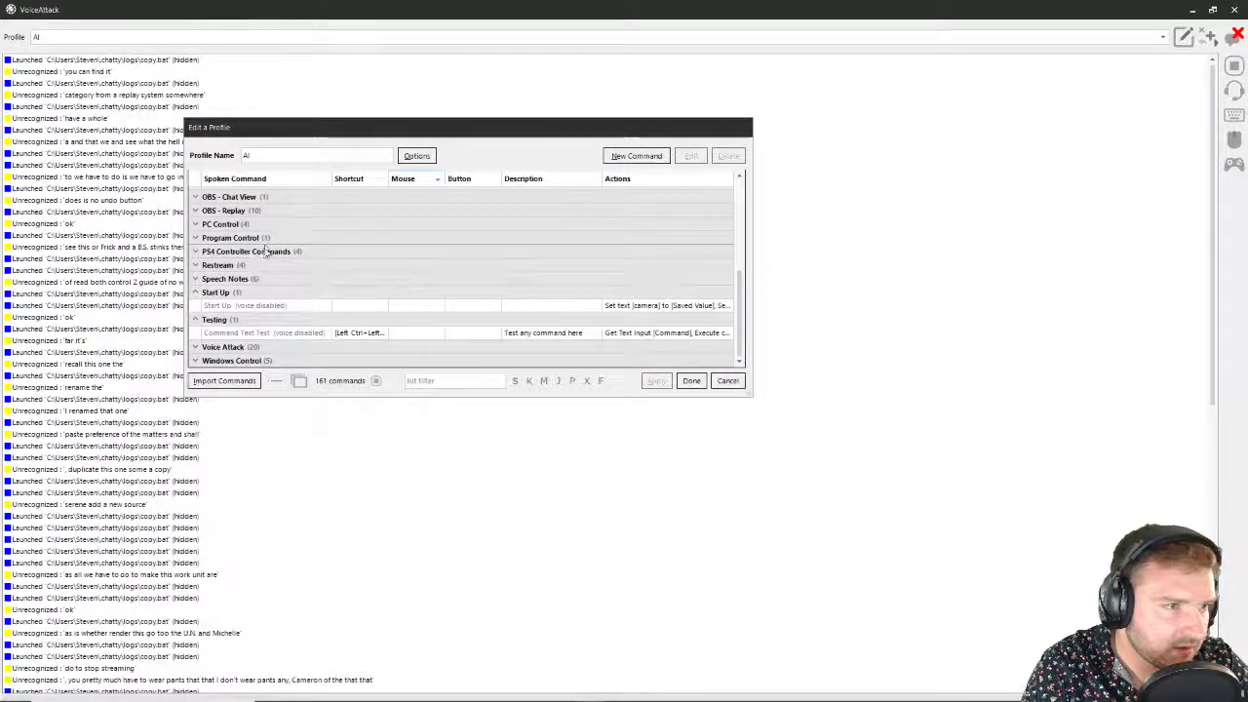
pyautogui.scroll(2, 268, 283)
pyautogui.scroll(3, 278, 259)
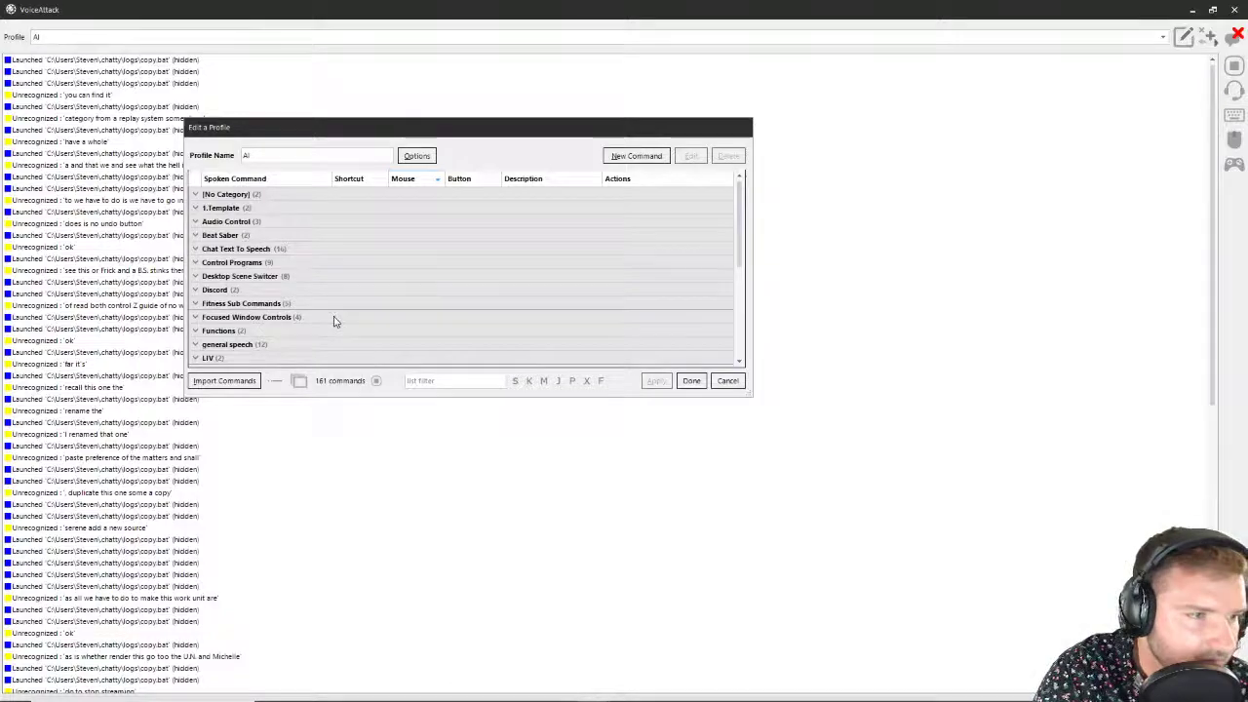
pyautogui.scroll(-2, 332, 322)
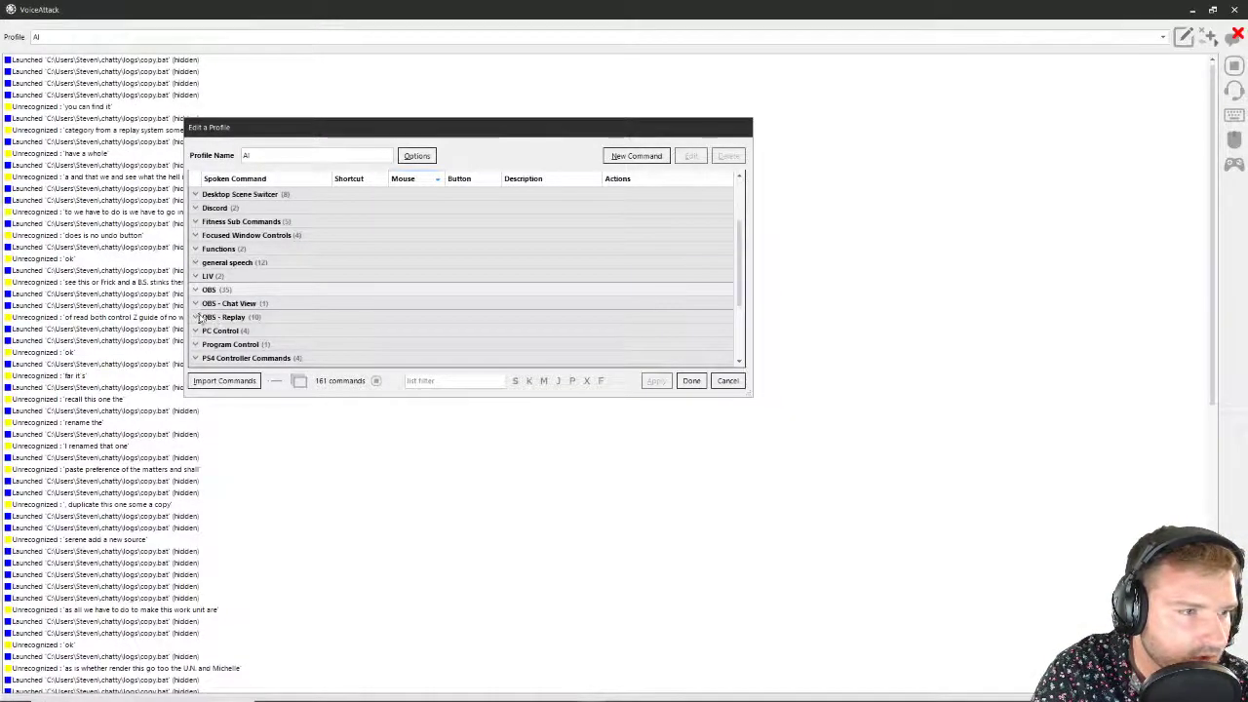
pyautogui.click(196, 317)
pyautogui.scroll(-3, 277, 322)
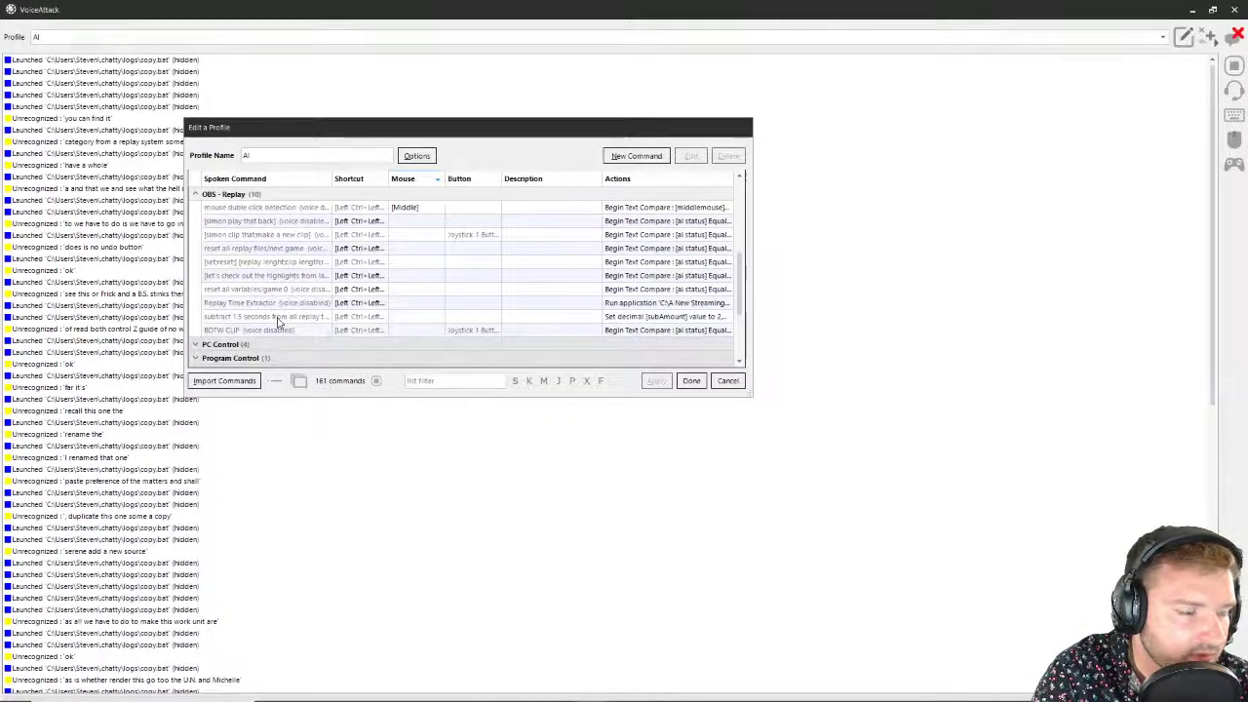
# Step: Examine the Clip Transition show and hide actions in the "play that back" command, then return to OBS
pyautogui.click(282, 222)
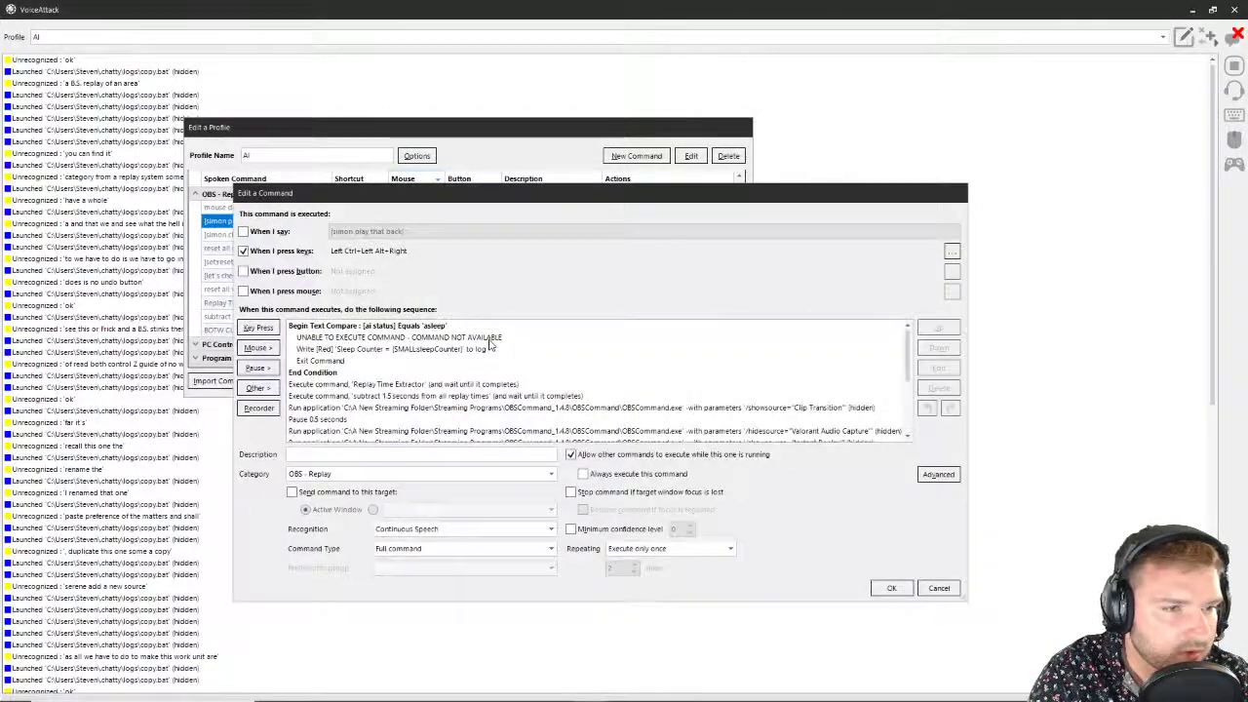
pyautogui.click(458, 384)
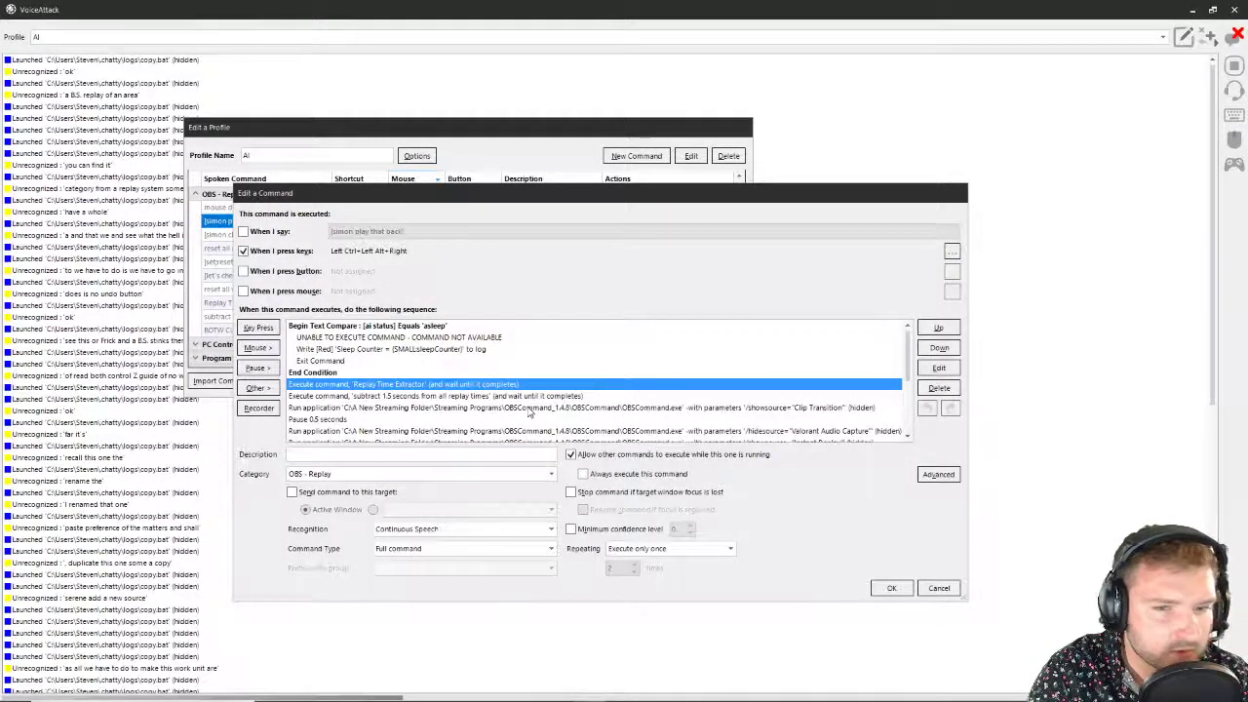
pyautogui.click(538, 407)
pyautogui.scroll(-1, 594, 421)
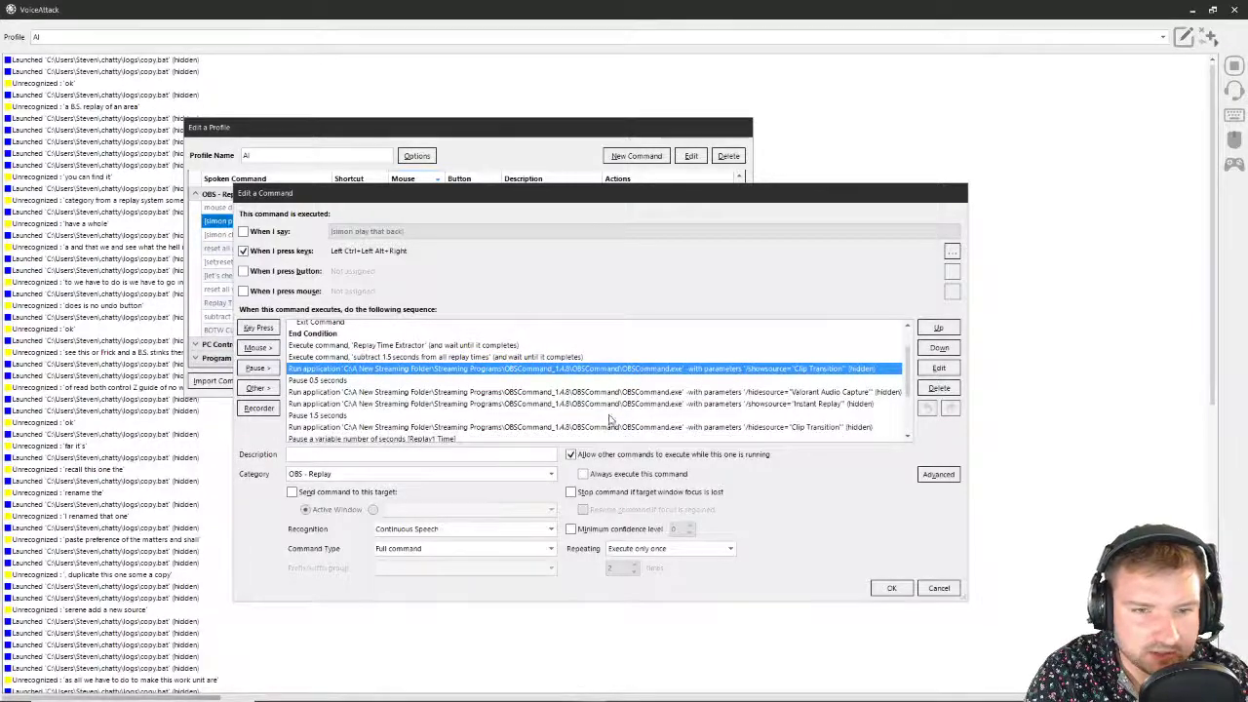
pyautogui.scroll(-2, 679, 428)
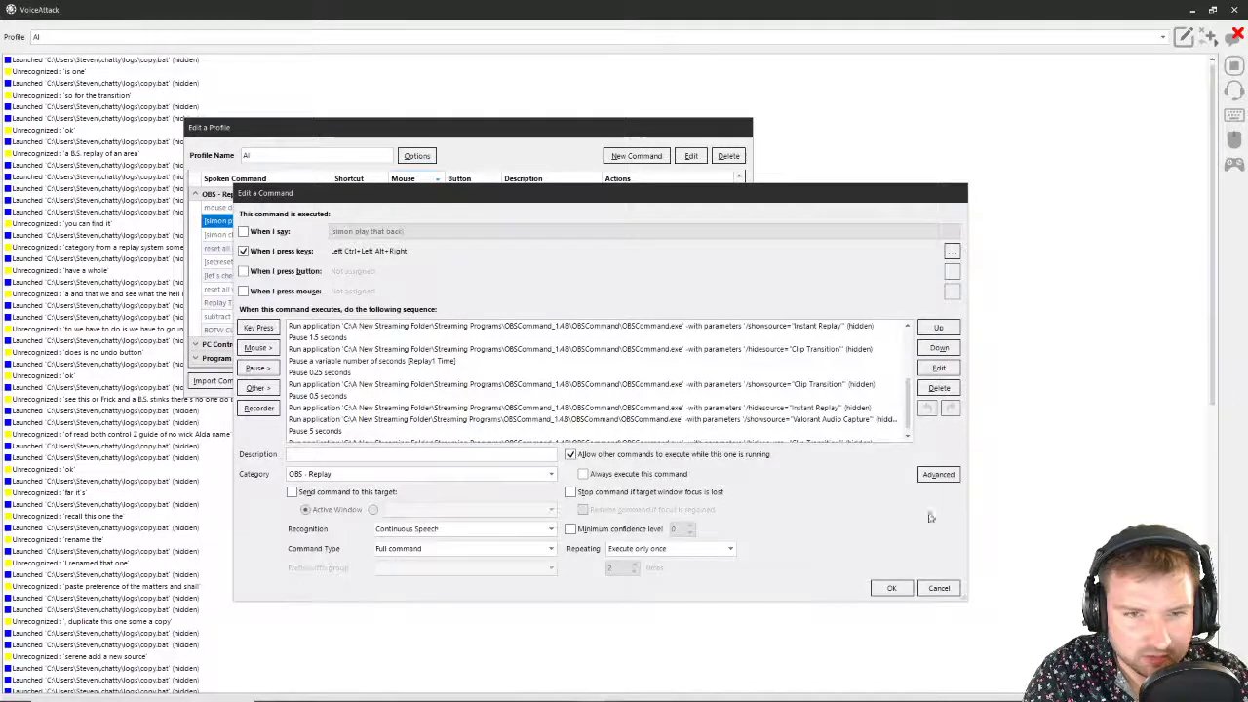
pyautogui.click(891, 588)
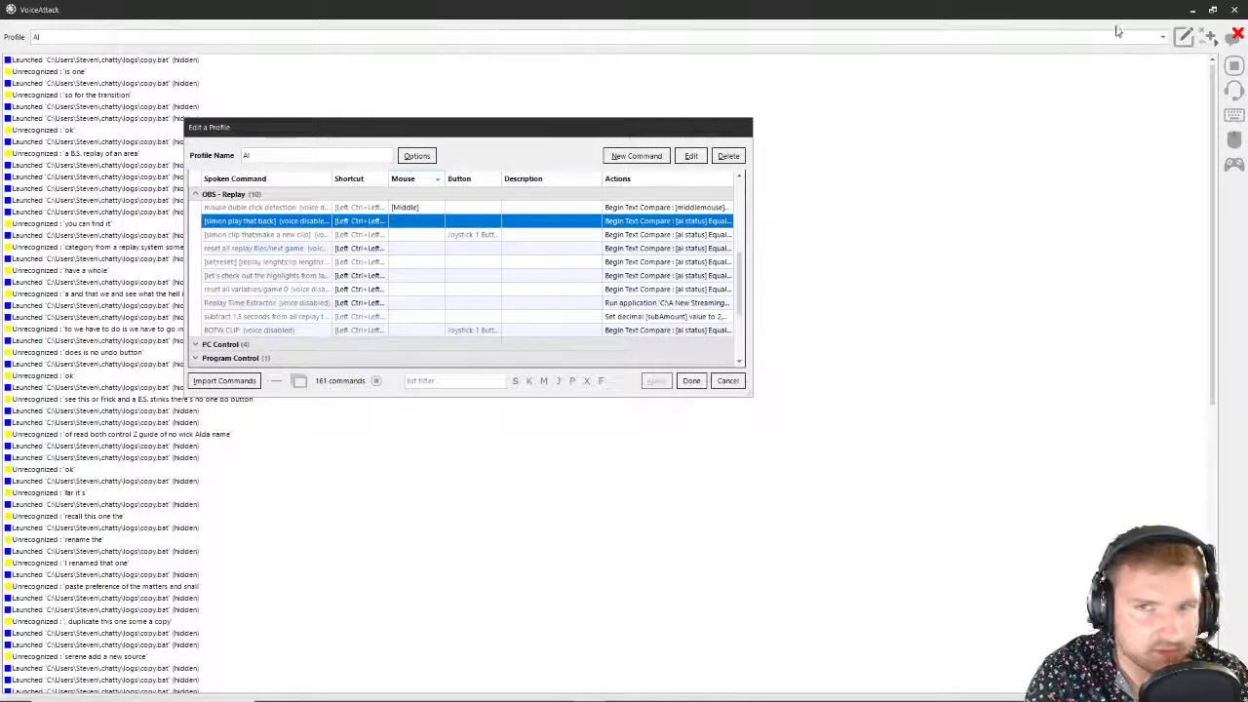
pyautogui.click(727, 380)
pyautogui.click(1187, 11)
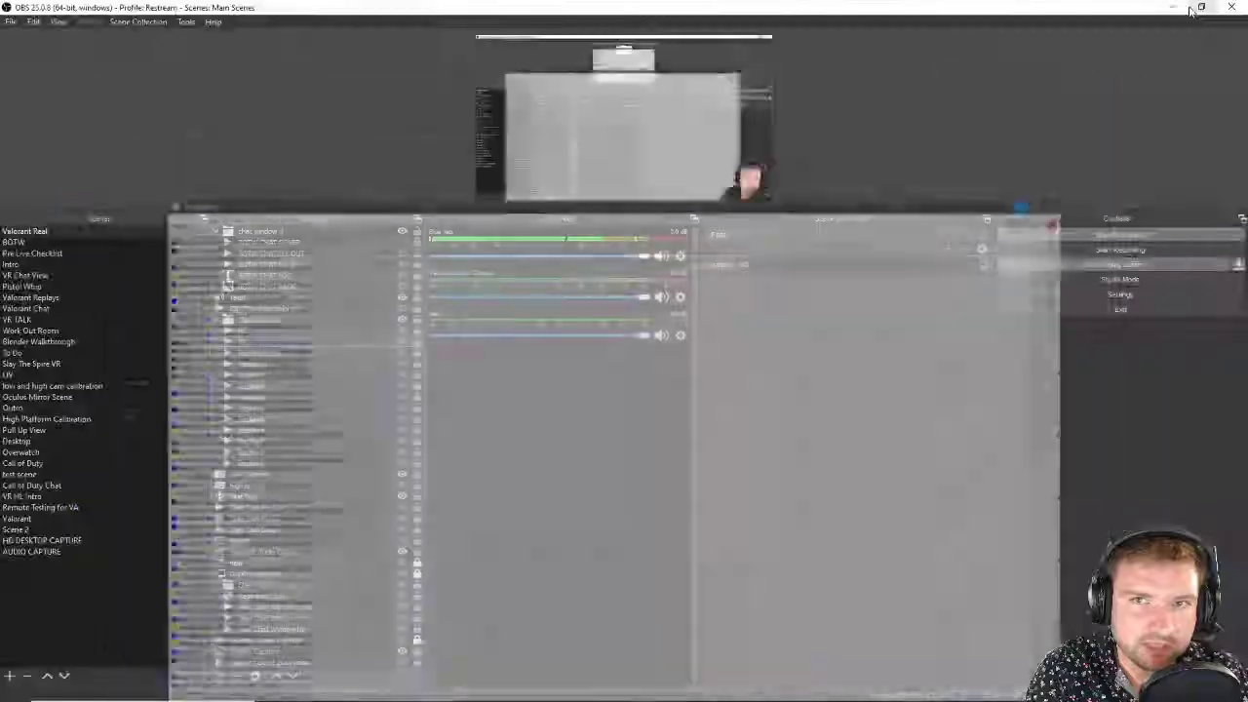
# Step: Rename the first RC source in the Clip System 2 group to "Clip Transition"
pyautogui.click(316, 331)
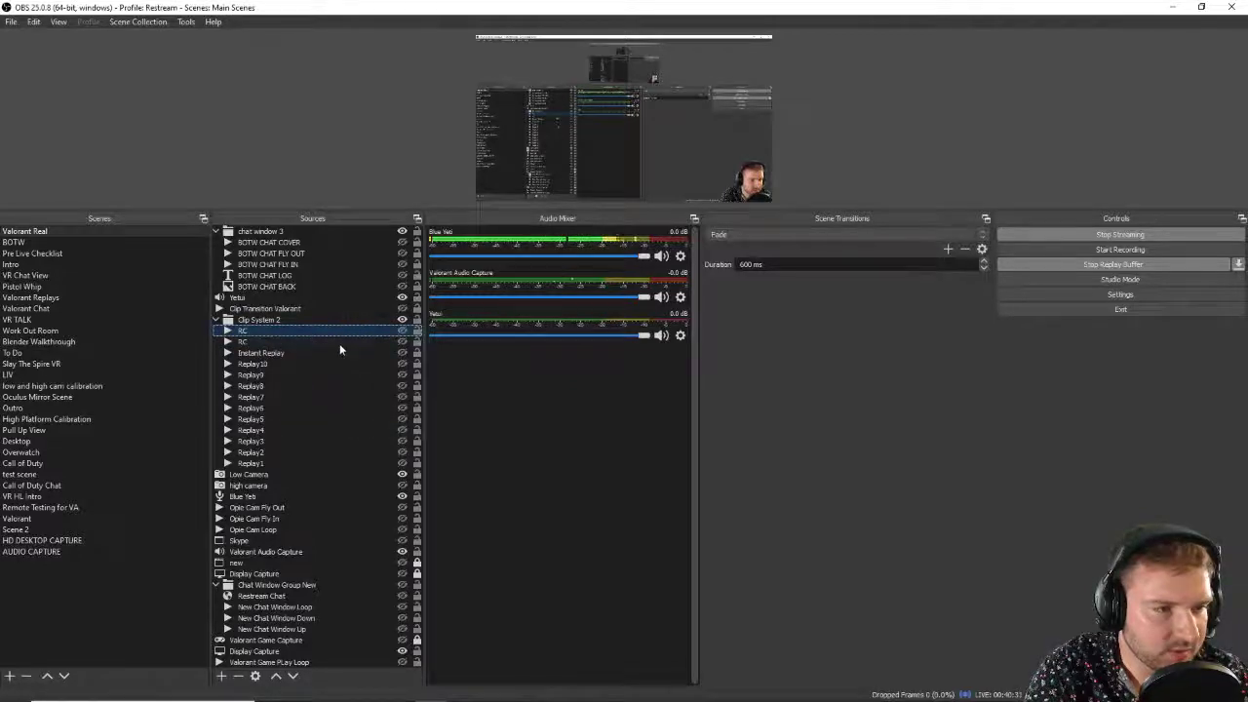
pyautogui.rightClick(346, 331)
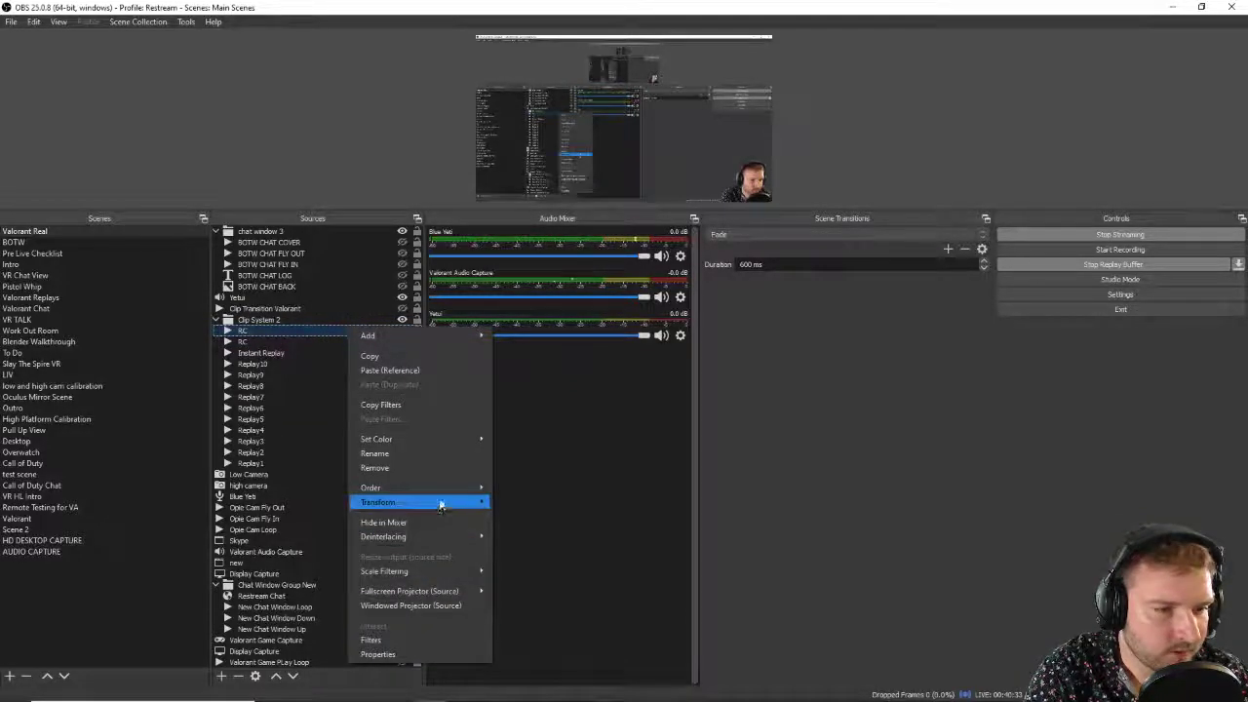
pyautogui.click(443, 459)
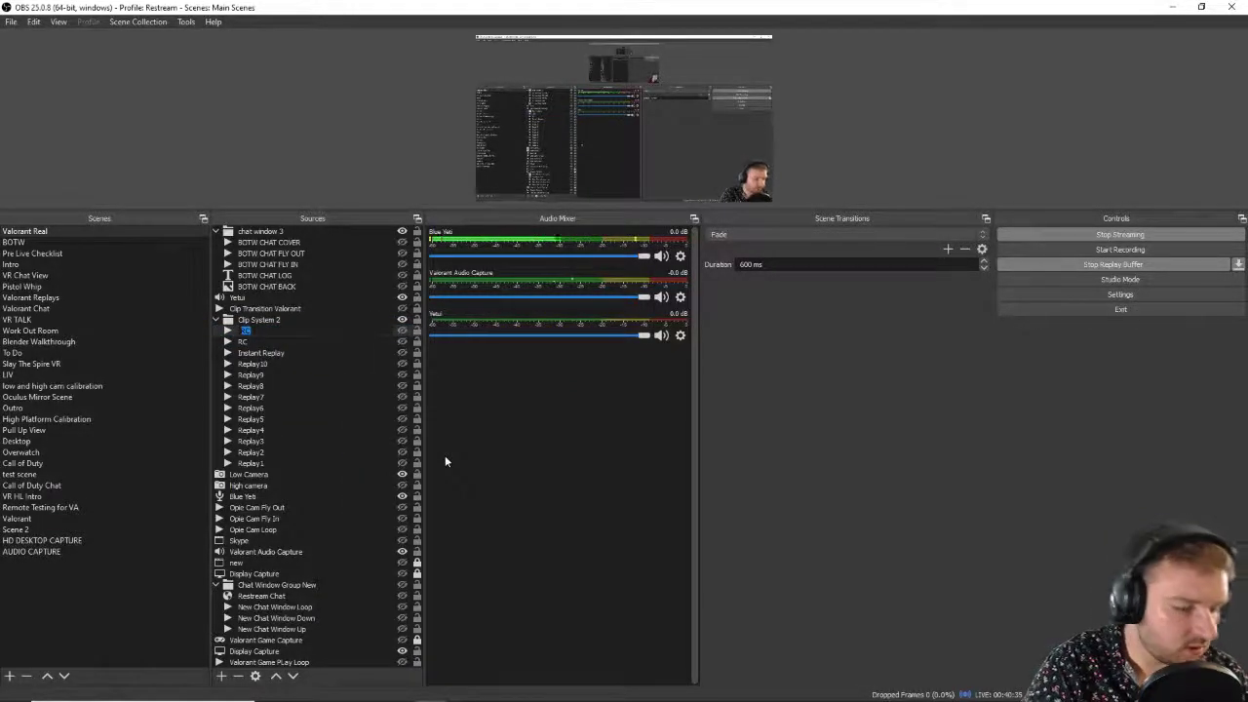
pyautogui.press('BackSpace')
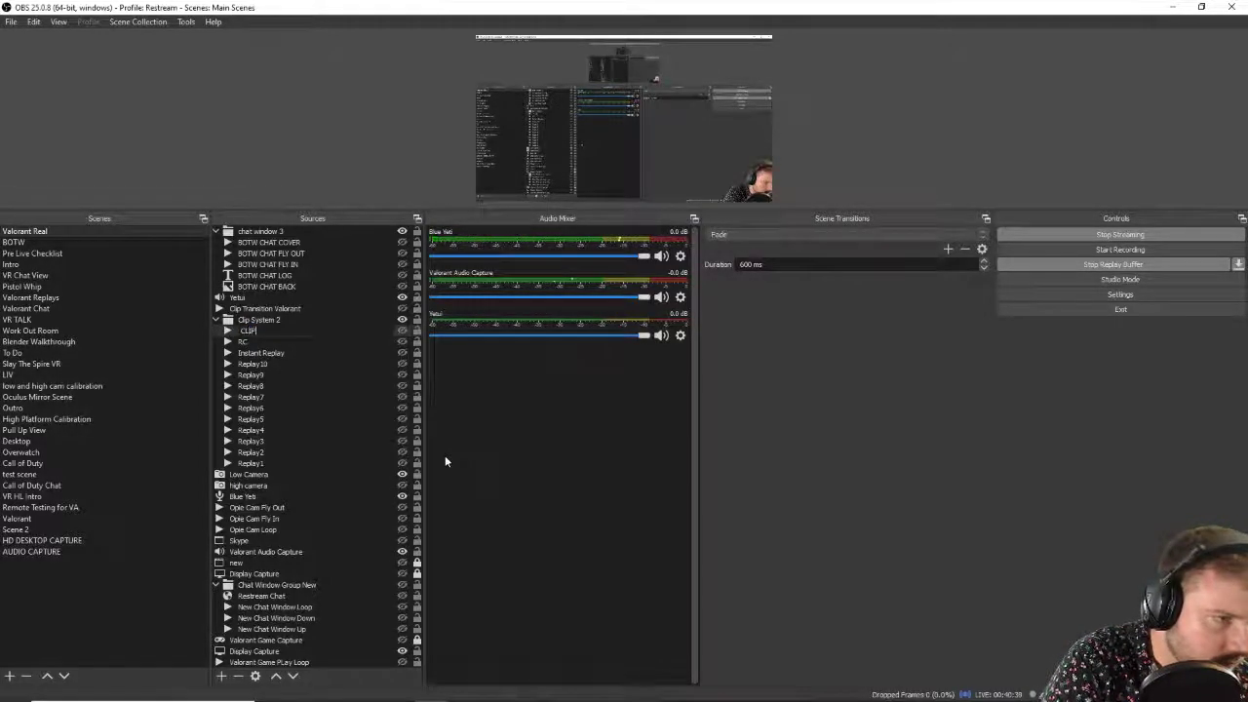
pyautogui.press('BackSpace')
pyautogui.press('BackSpace')
pyautogui.press('BackSpace')
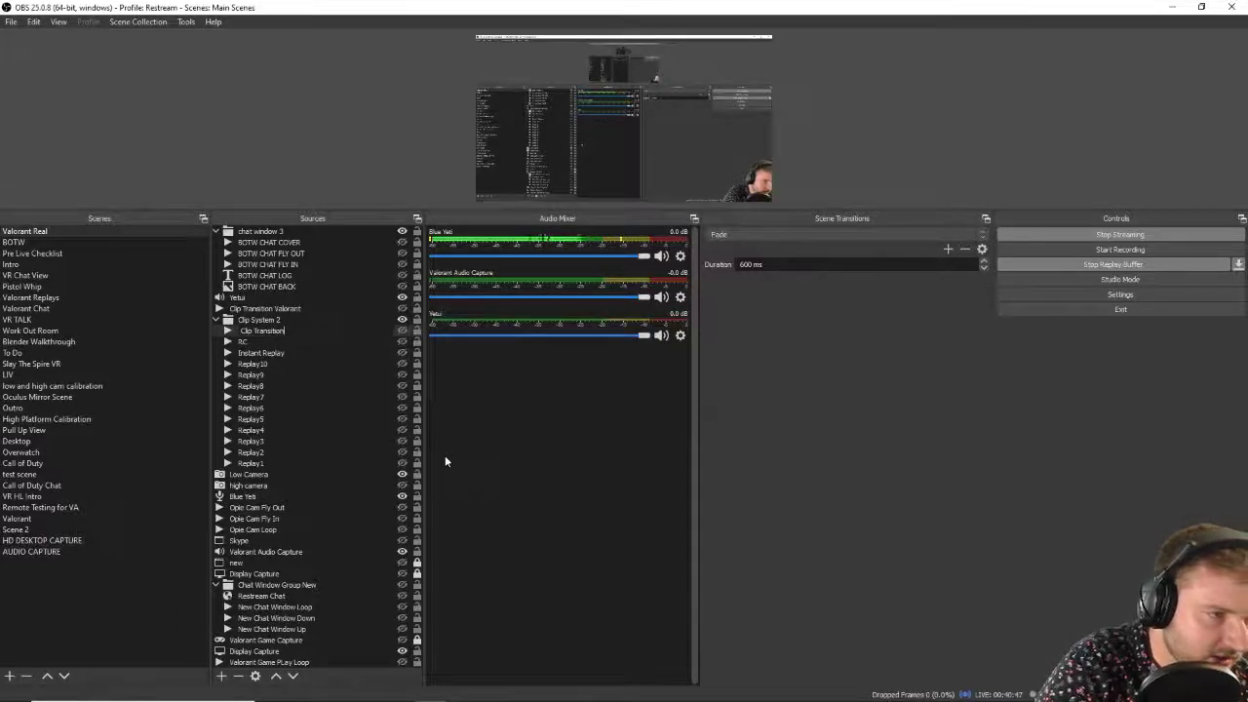
pyautogui.press('Return')
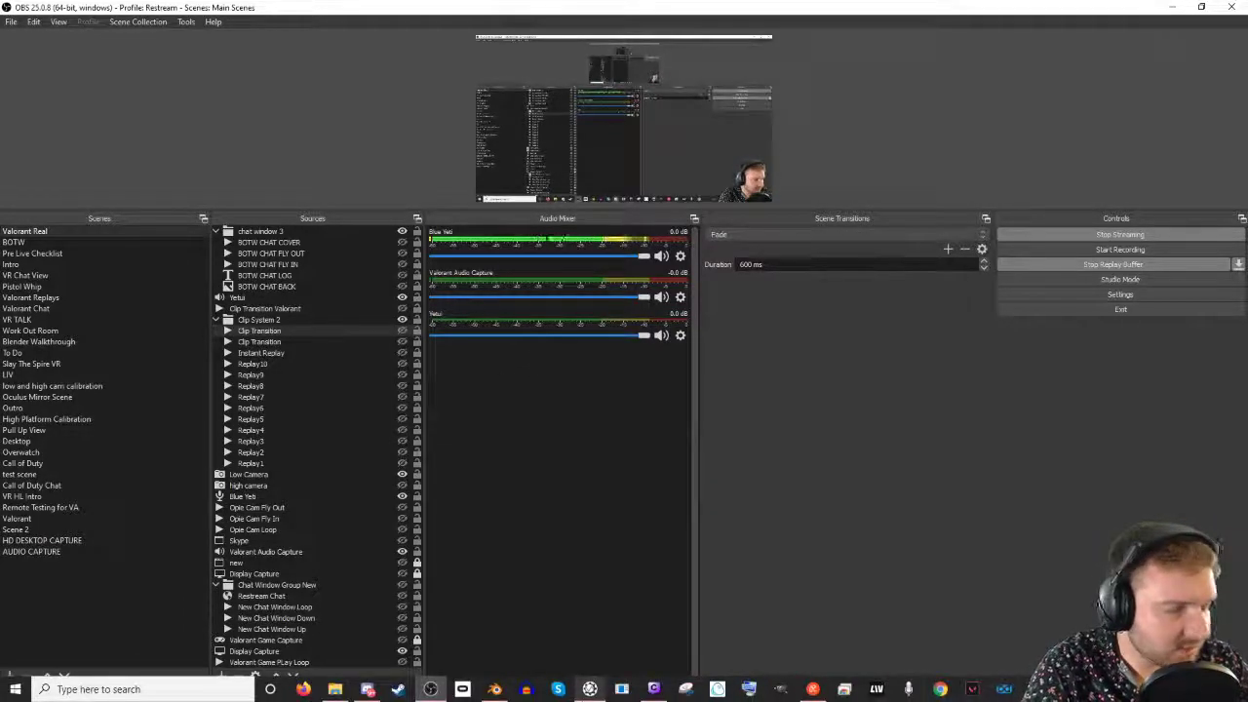
# Step: Remove the second Clip Transition source, just above Instant Replay, from the Clip System 2 group
pyautogui.rightClick(324, 345)
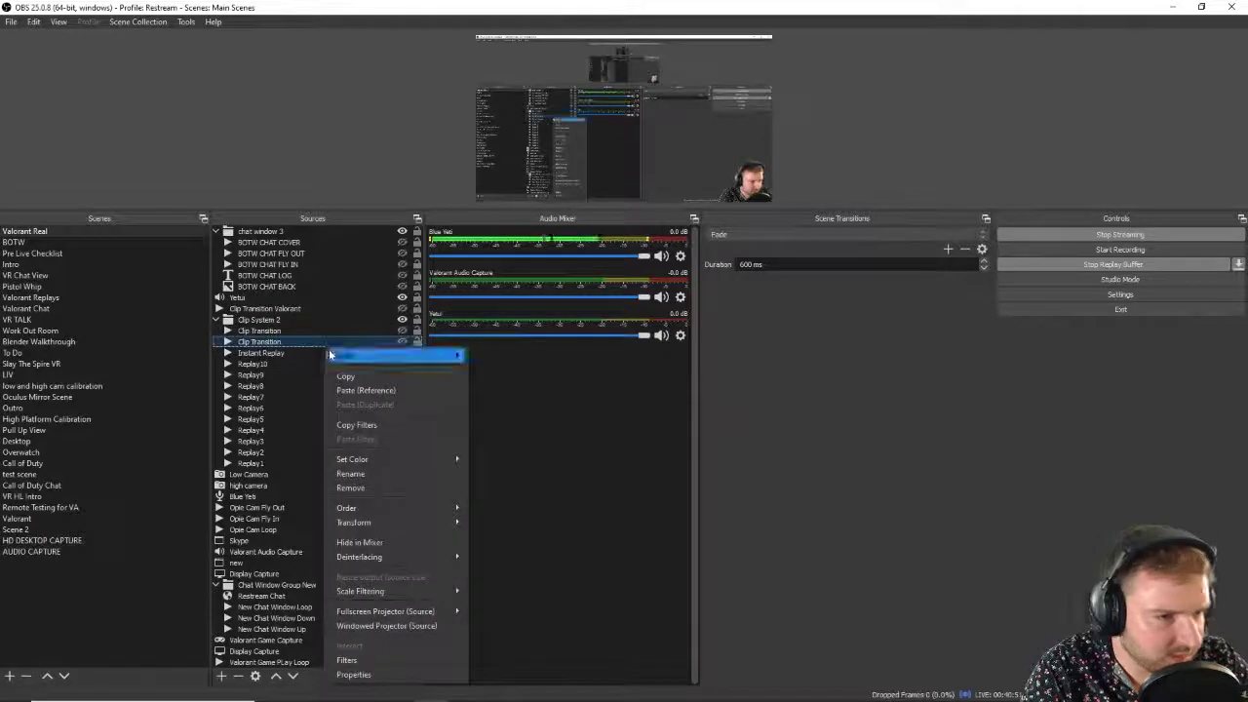
pyautogui.click(368, 488)
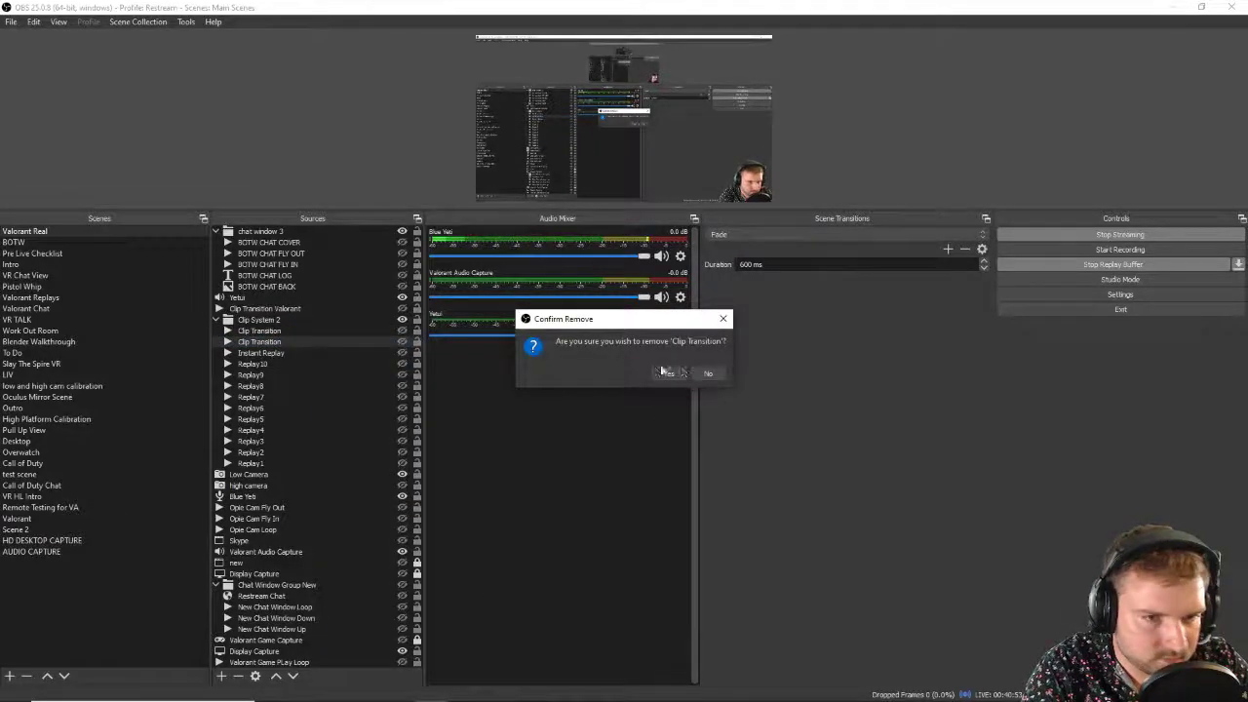
pyautogui.click(651, 373)
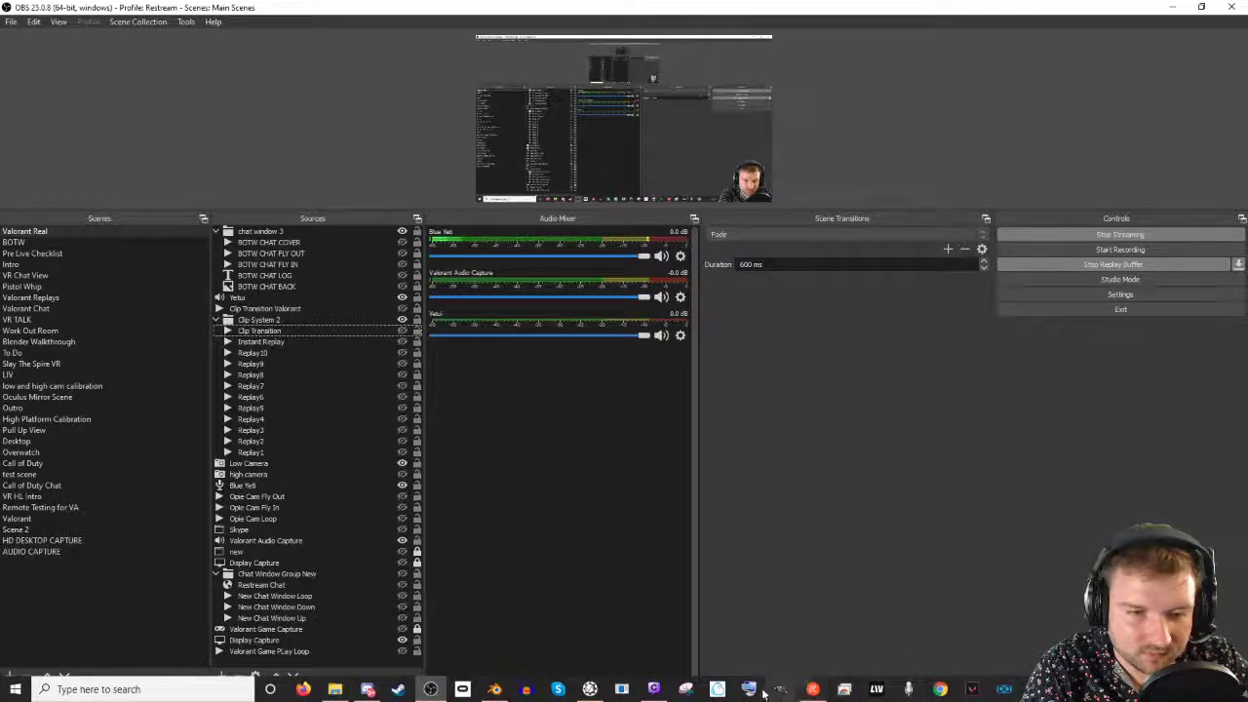
# Step: Switch to VoiceAttack and look through the AI profile's OBS commands for the replay playback command
pyautogui.click(589, 690)
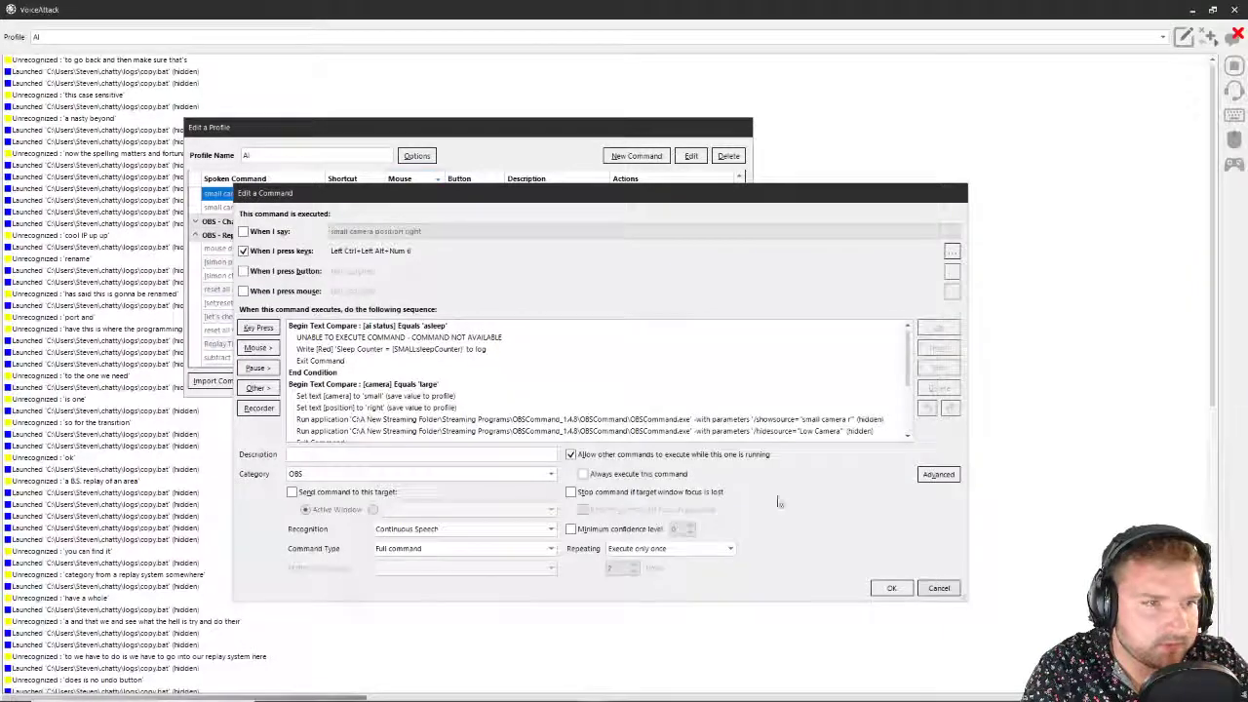
pyautogui.scroll(3, 264, 279)
pyautogui.click(263, 276)
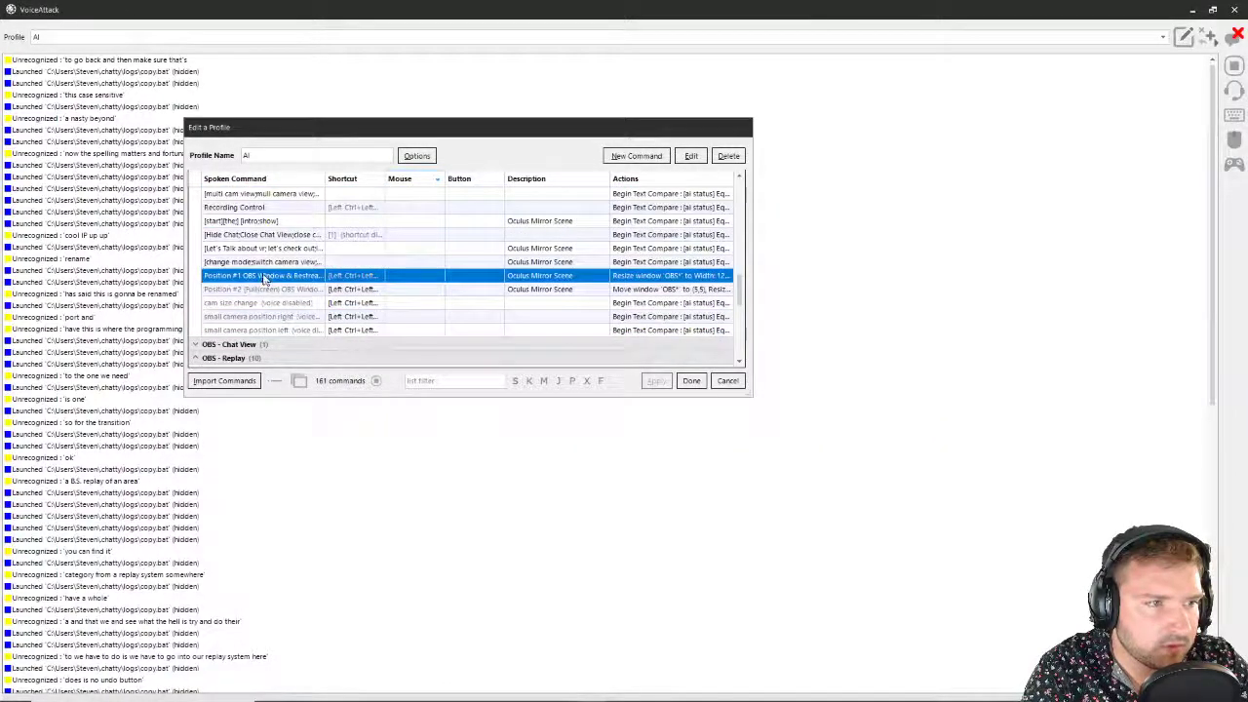
pyautogui.scroll(2, 264, 280)
pyautogui.scroll(2, 261, 235)
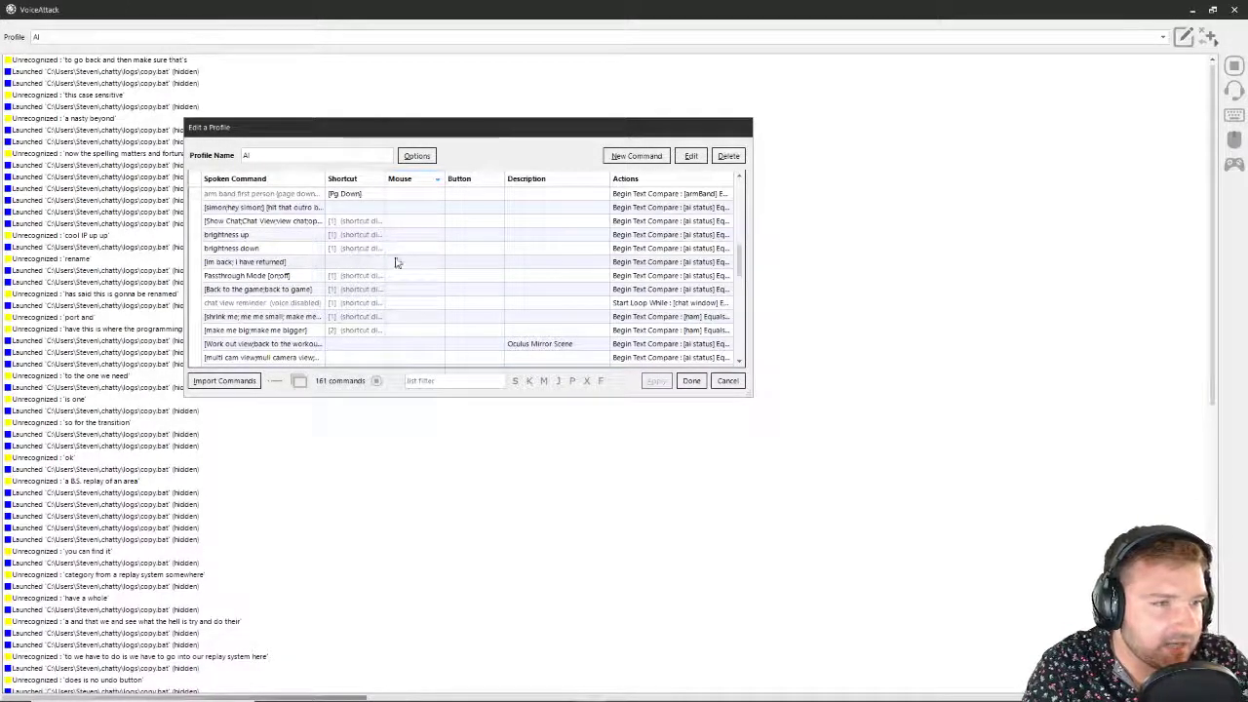
pyautogui.scroll(2, 398, 261)
pyautogui.scroll(1, 445, 270)
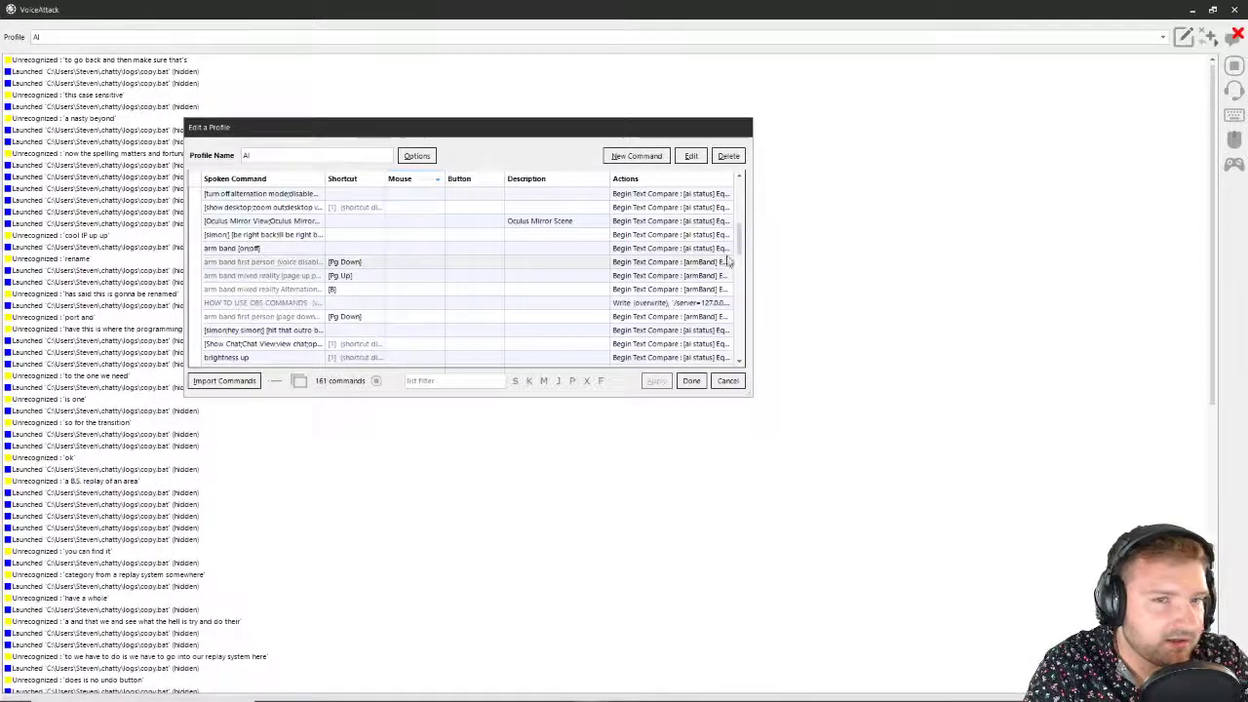
pyautogui.scroll(2, 740, 251)
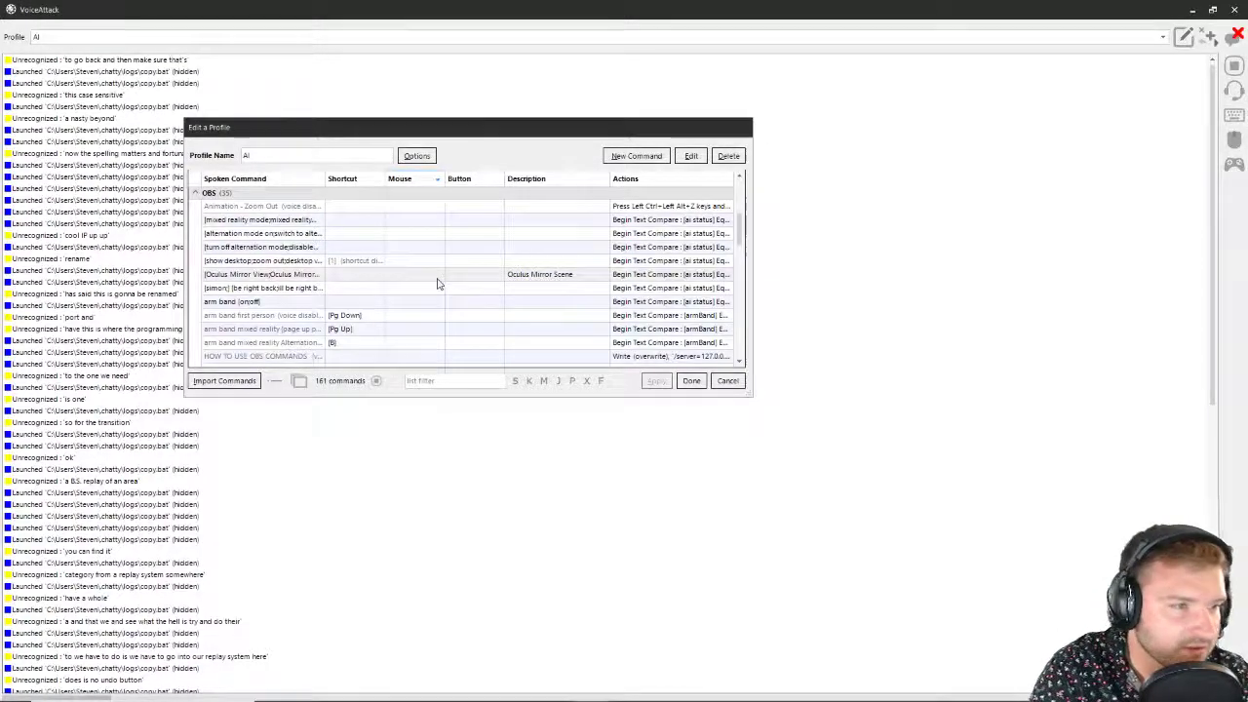
pyautogui.scroll(-3, 436, 283)
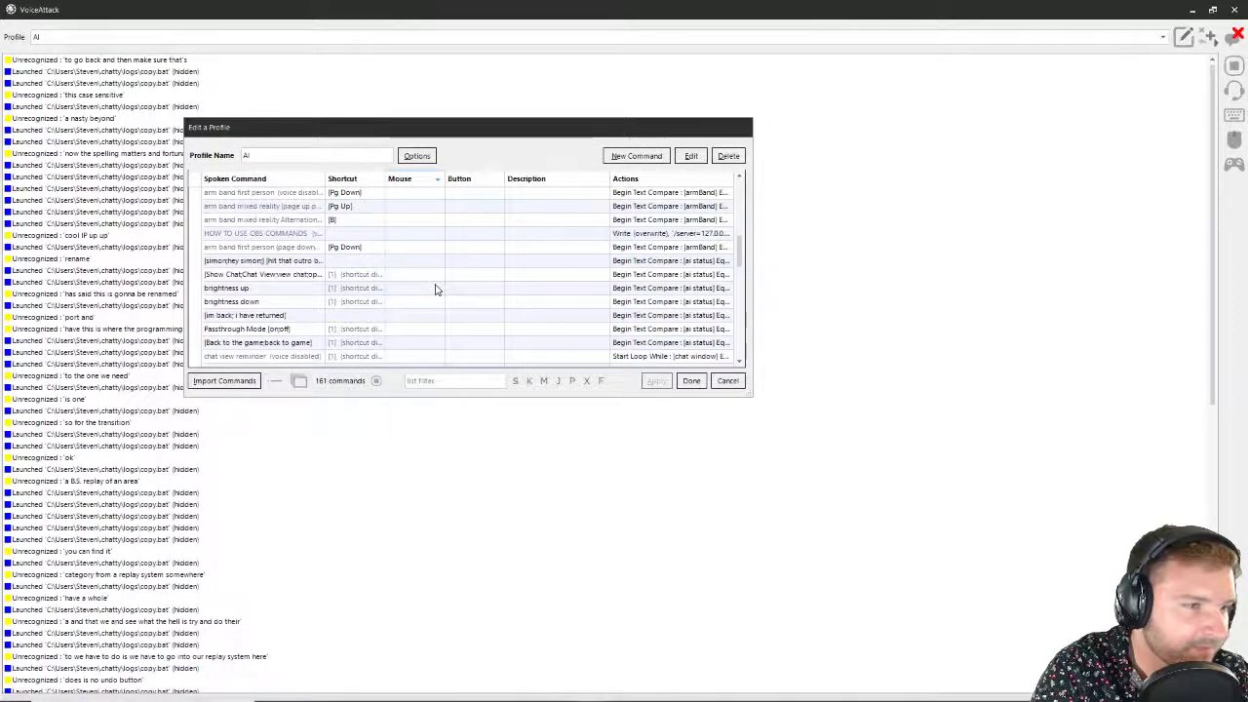
pyautogui.scroll(-2, 429, 289)
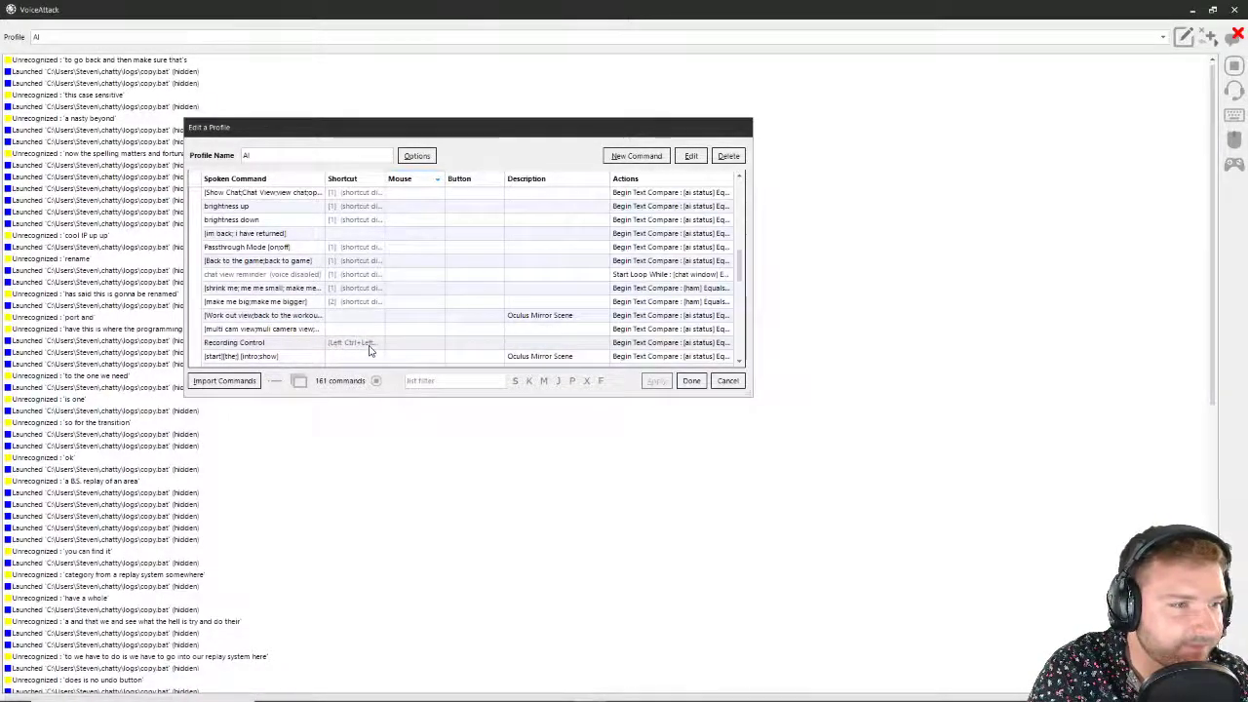
pyautogui.scroll(10, 365, 341)
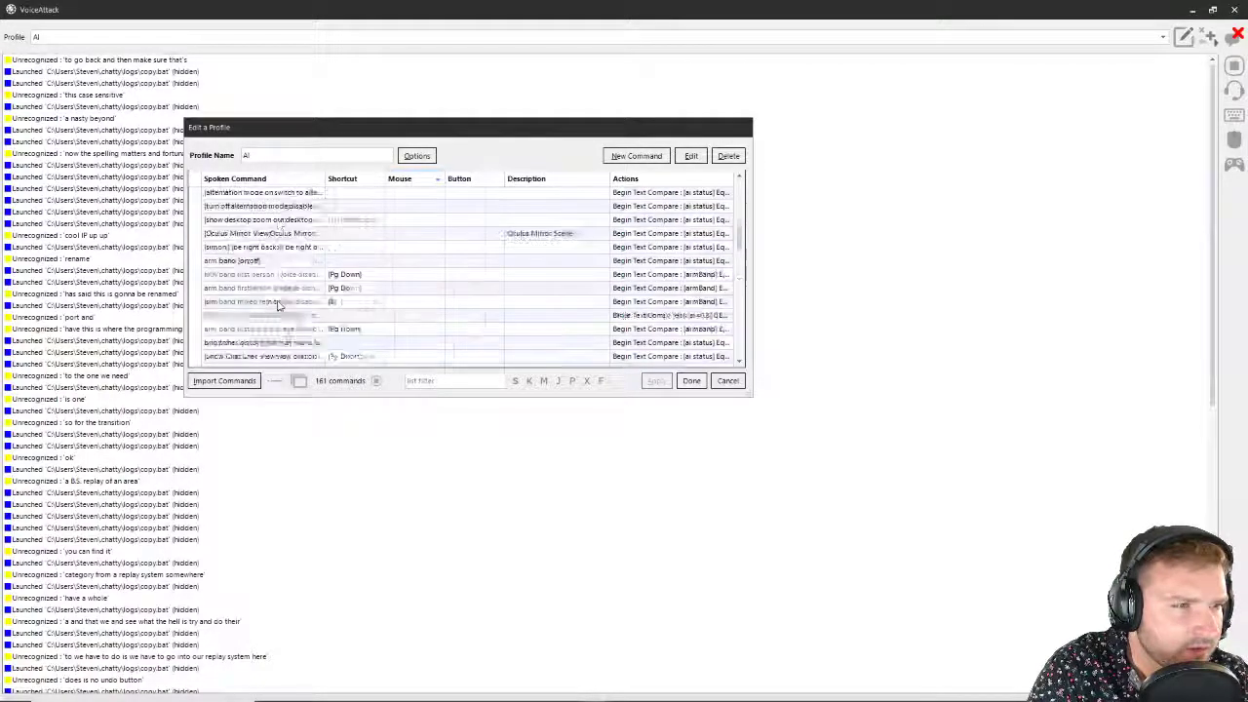
pyautogui.scroll(-10, 278, 305)
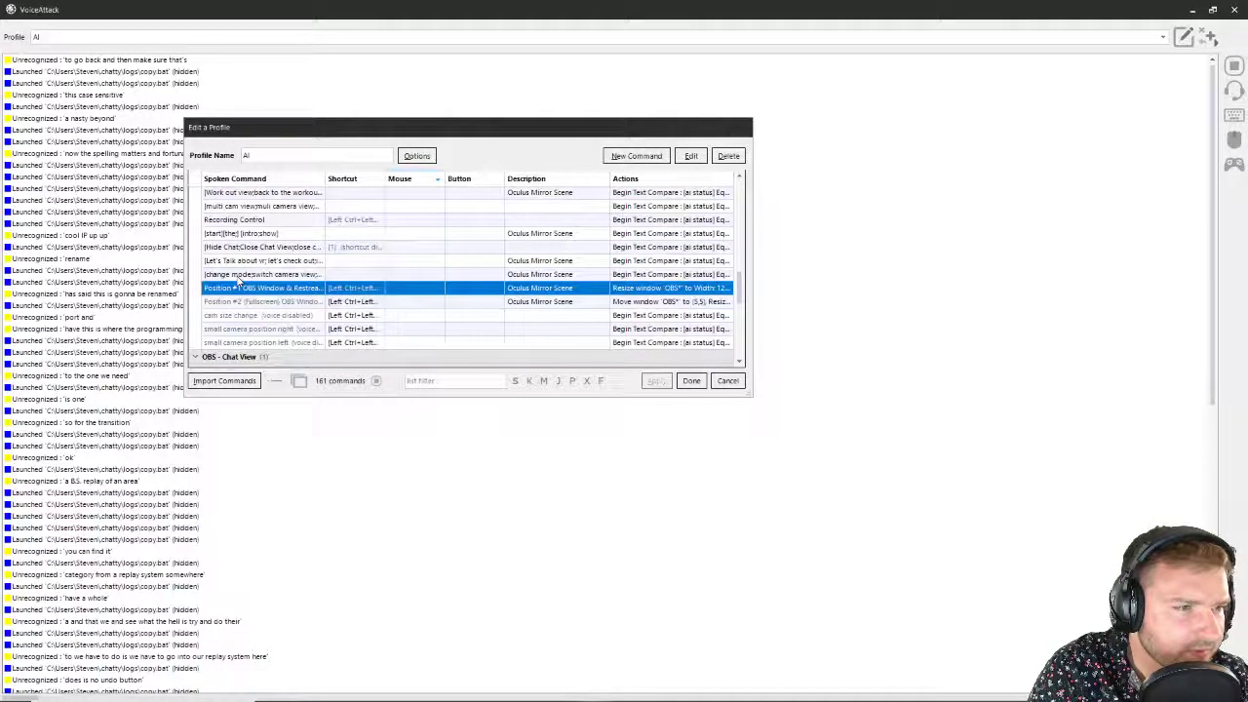
pyautogui.scroll(-3, 242, 282)
pyautogui.scroll(5, 242, 287)
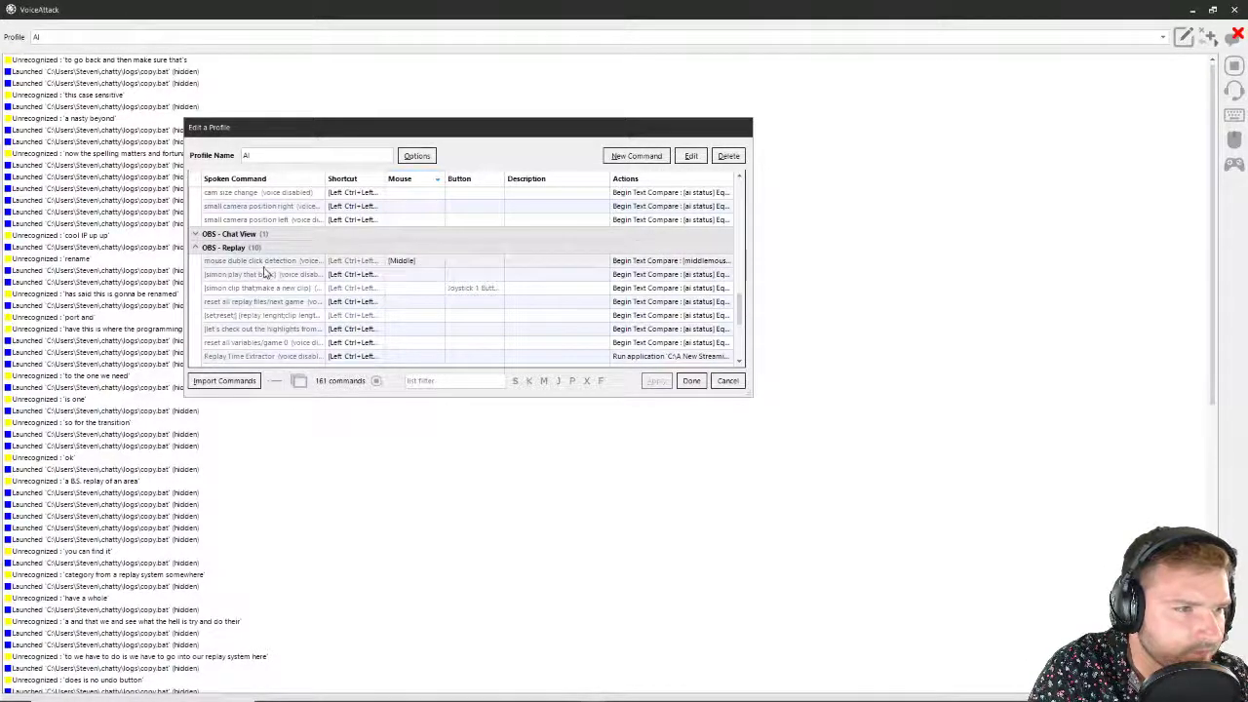
# Step: Check the Clip Transition action in the OBS - Replay "play that back" command, then close the profile and minimize VoiceAttack
pyautogui.click(264, 275)
pyautogui.doubleClick(265, 272)
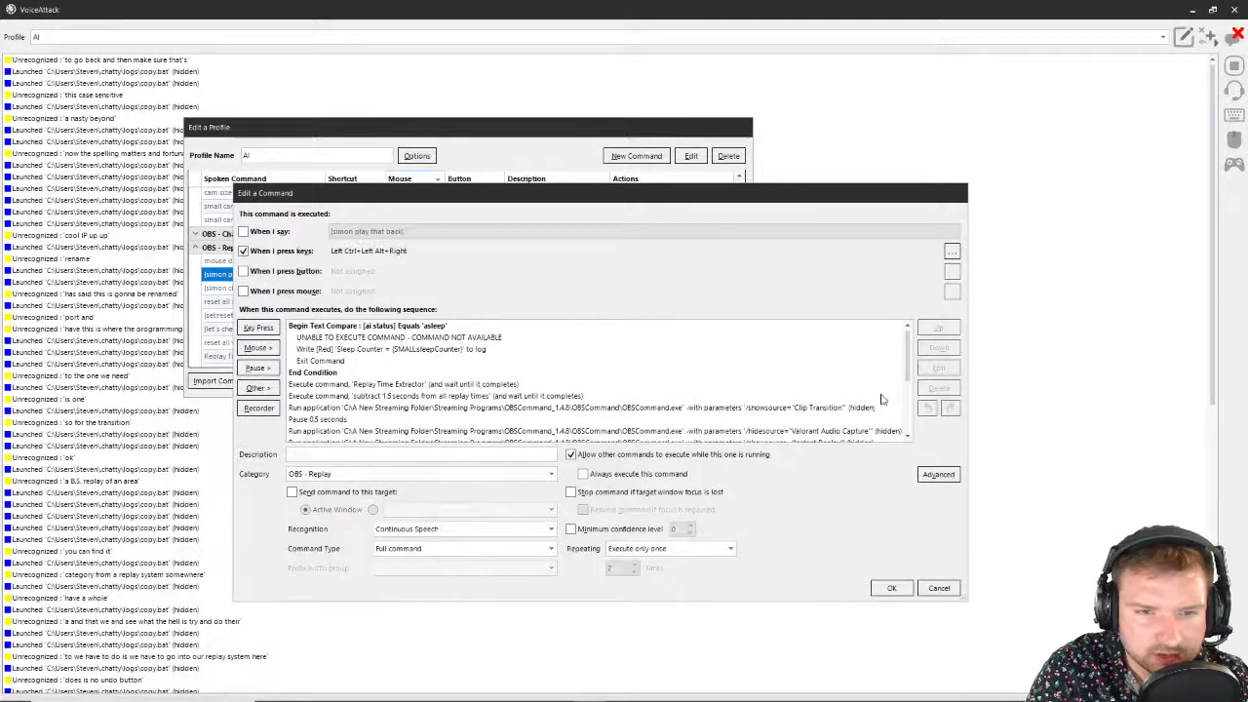
pyautogui.click(892, 587)
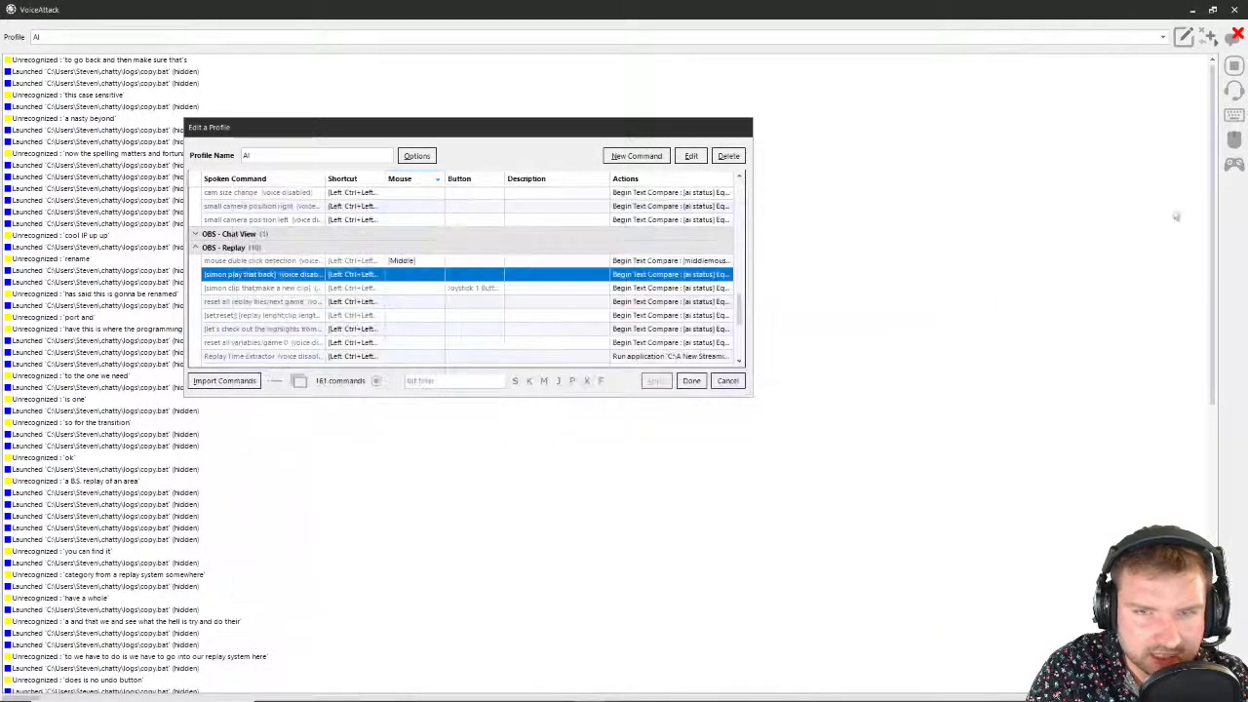
pyautogui.click(691, 381)
pyautogui.click(1191, 9)
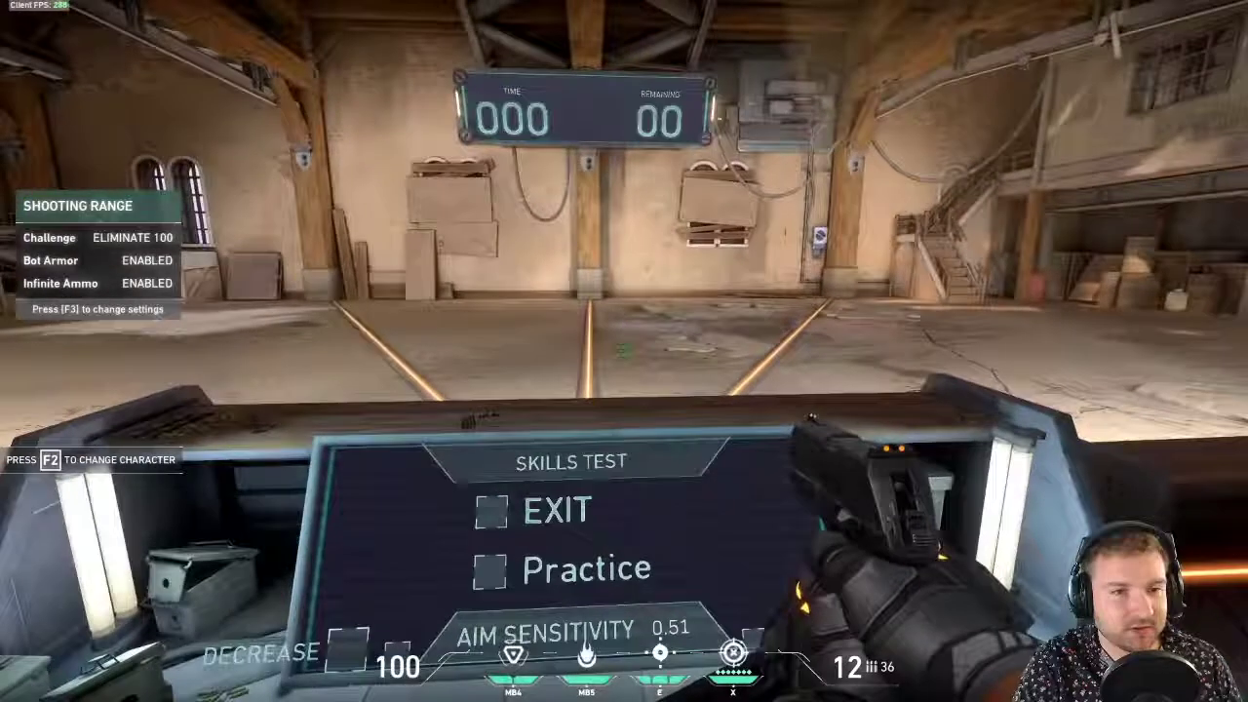
pyautogui.press('d')
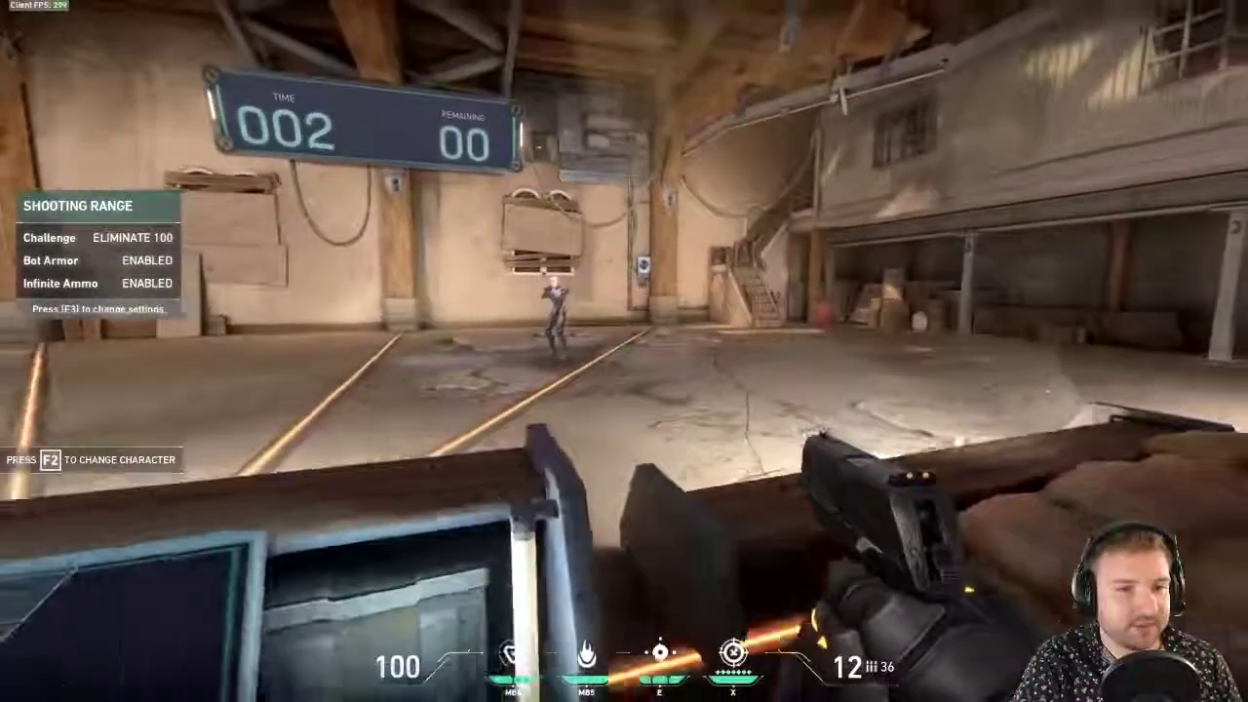
pyautogui.press('e')
pyautogui.click(629, 294)
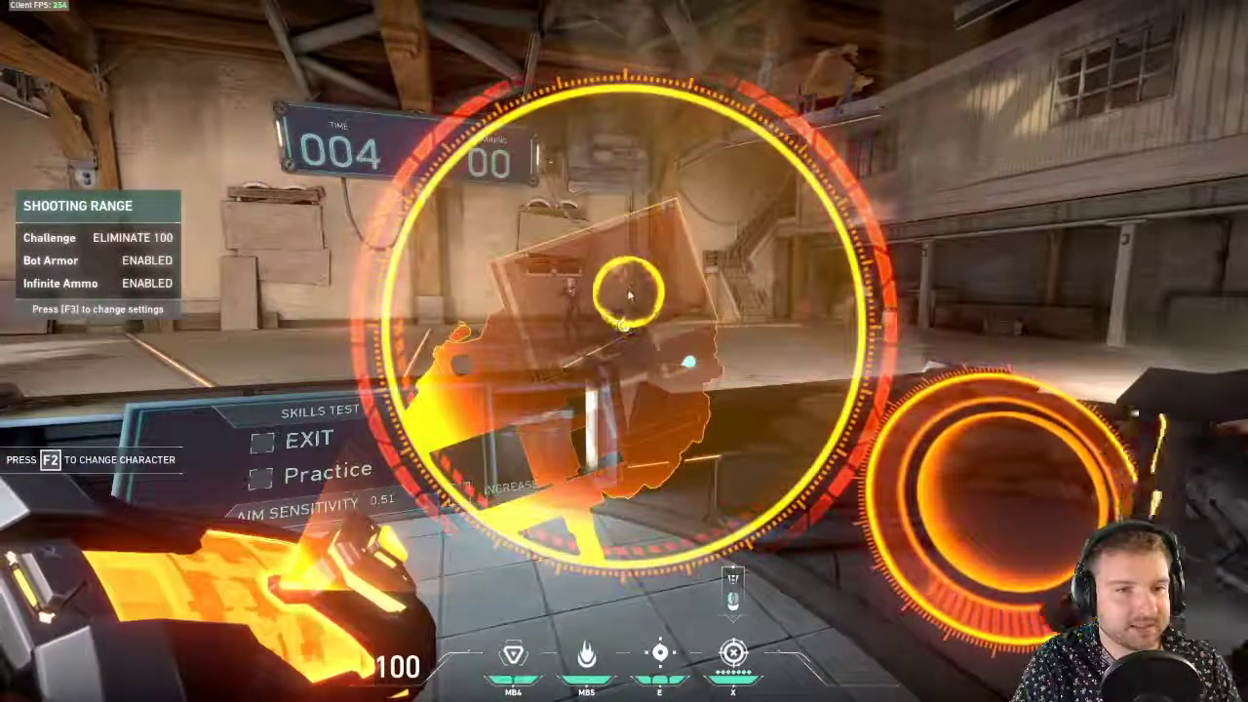
pyautogui.click(629, 295)
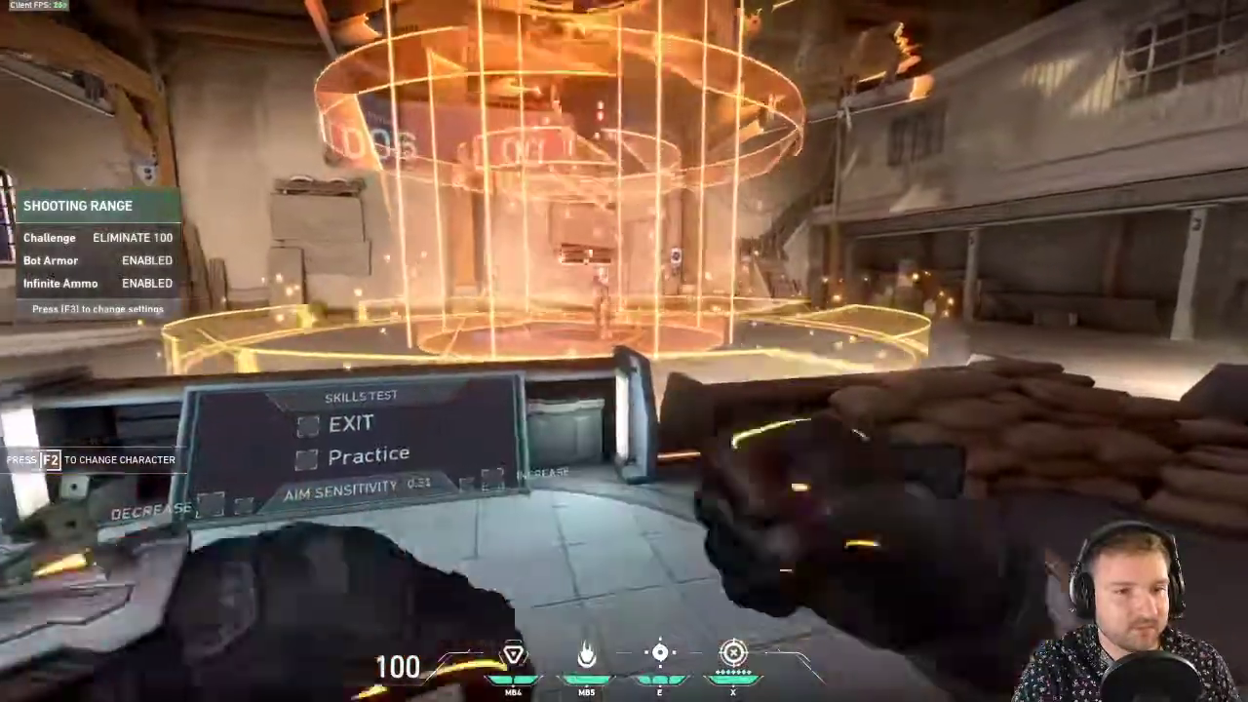
pyautogui.press('s')
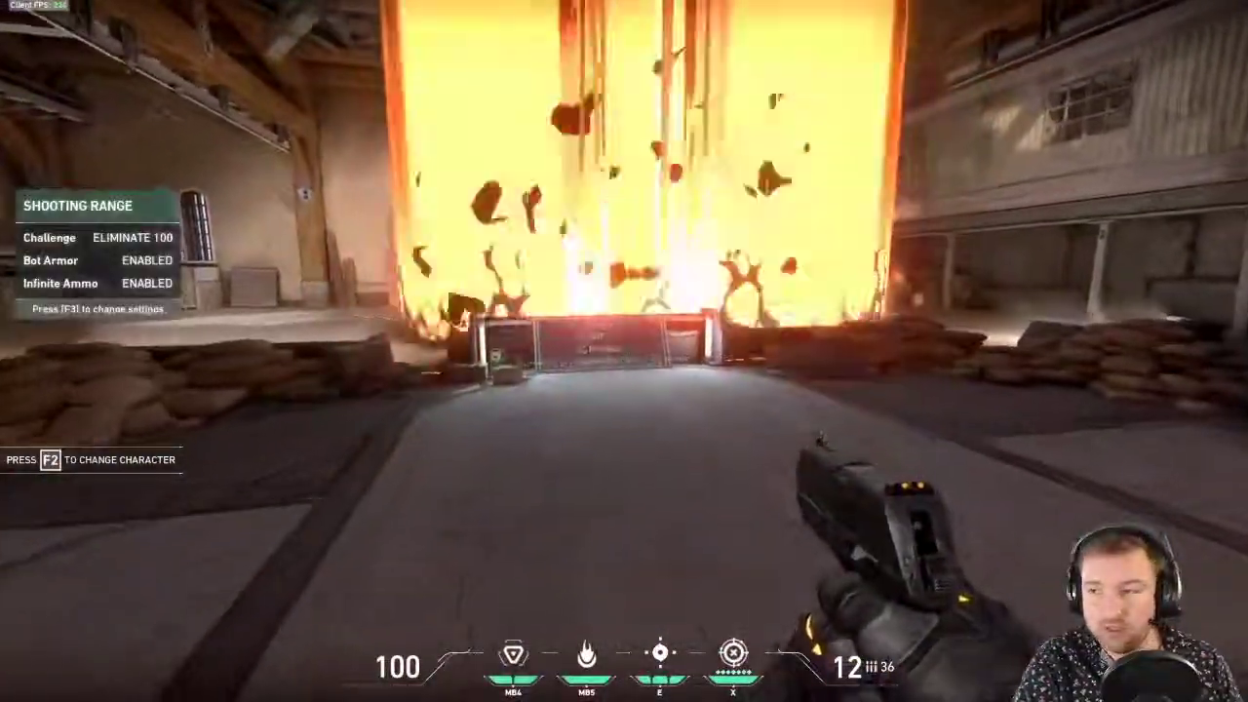
pyautogui.press('w')
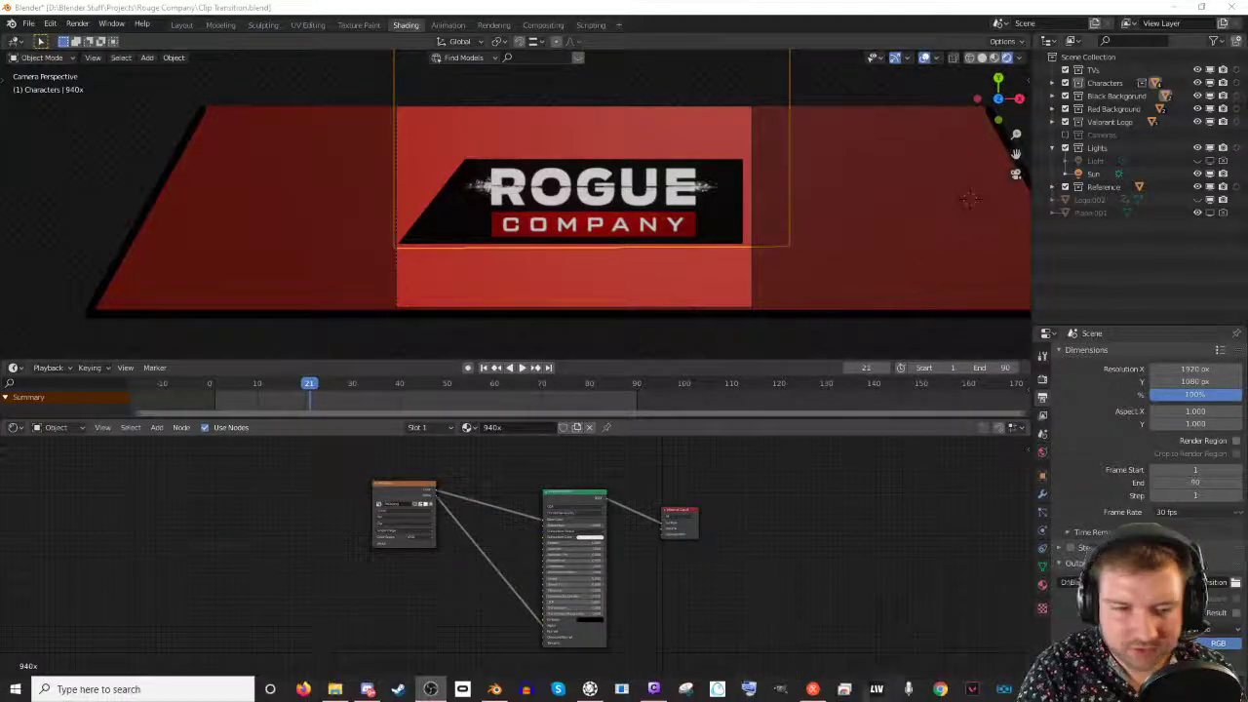
# Step: Switch to VoiceAttack and examine the log of the "play that back" run, including replay times and source show and hide commands
pyautogui.click(600, 690)
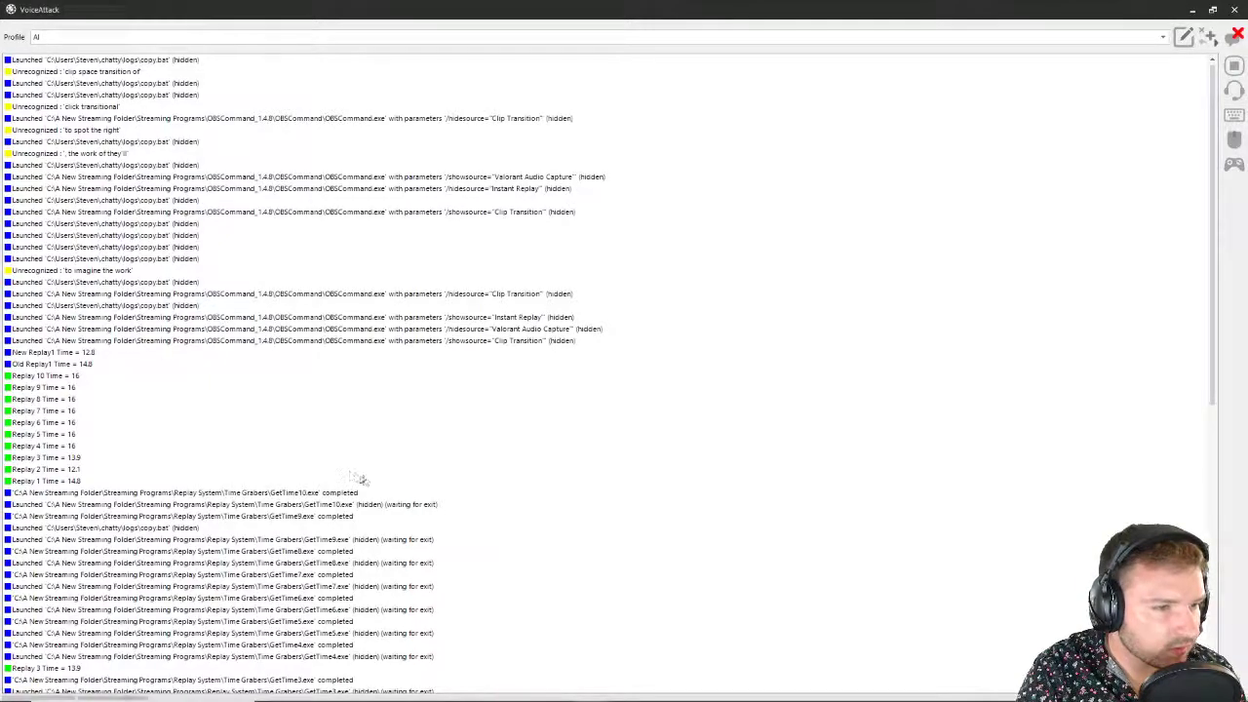
pyautogui.click(137, 505)
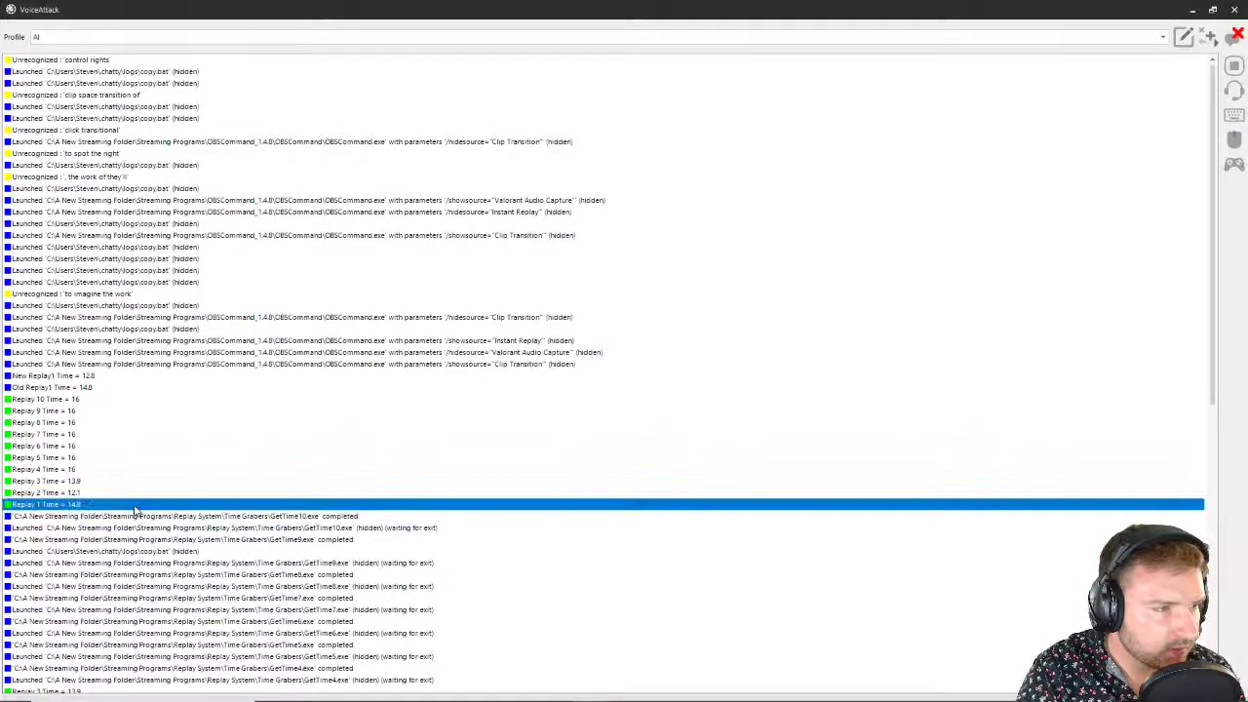
pyautogui.scroll(-7, 137, 509)
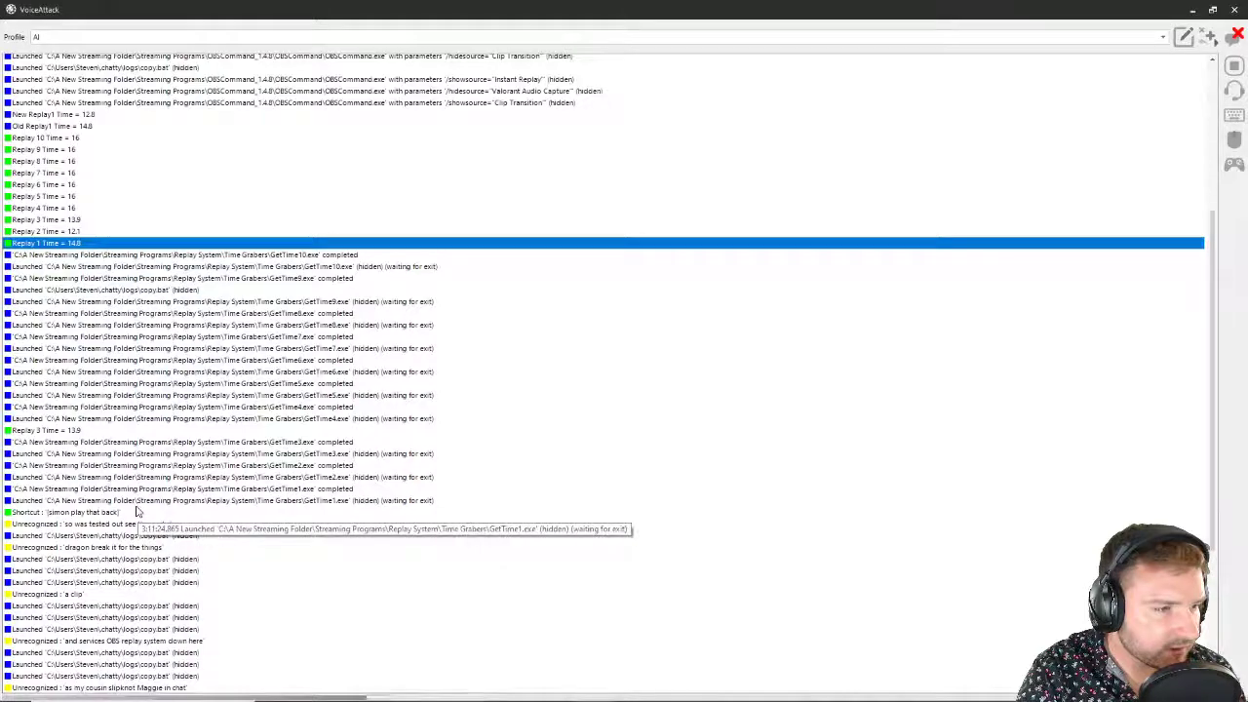
pyautogui.click(136, 511)
pyautogui.scroll(8, 107, 514)
pyautogui.click(78, 504)
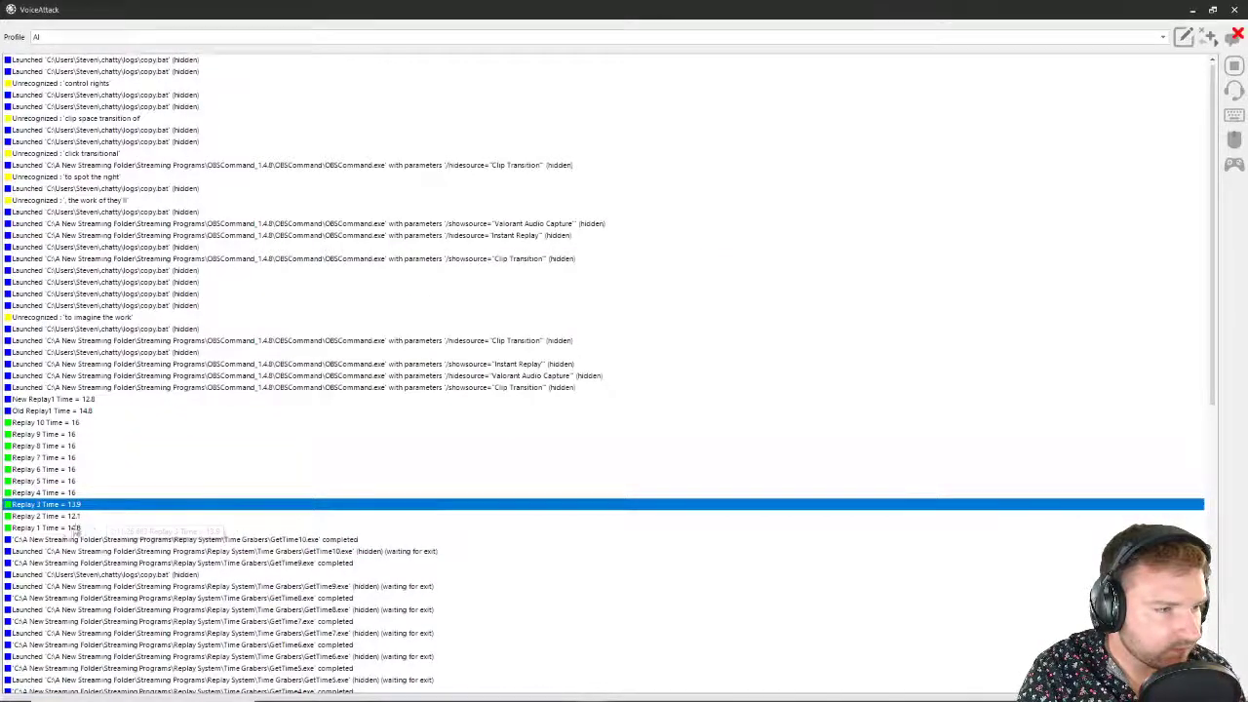
pyautogui.scroll(-7, 78, 546)
pyautogui.scroll(7, 80, 555)
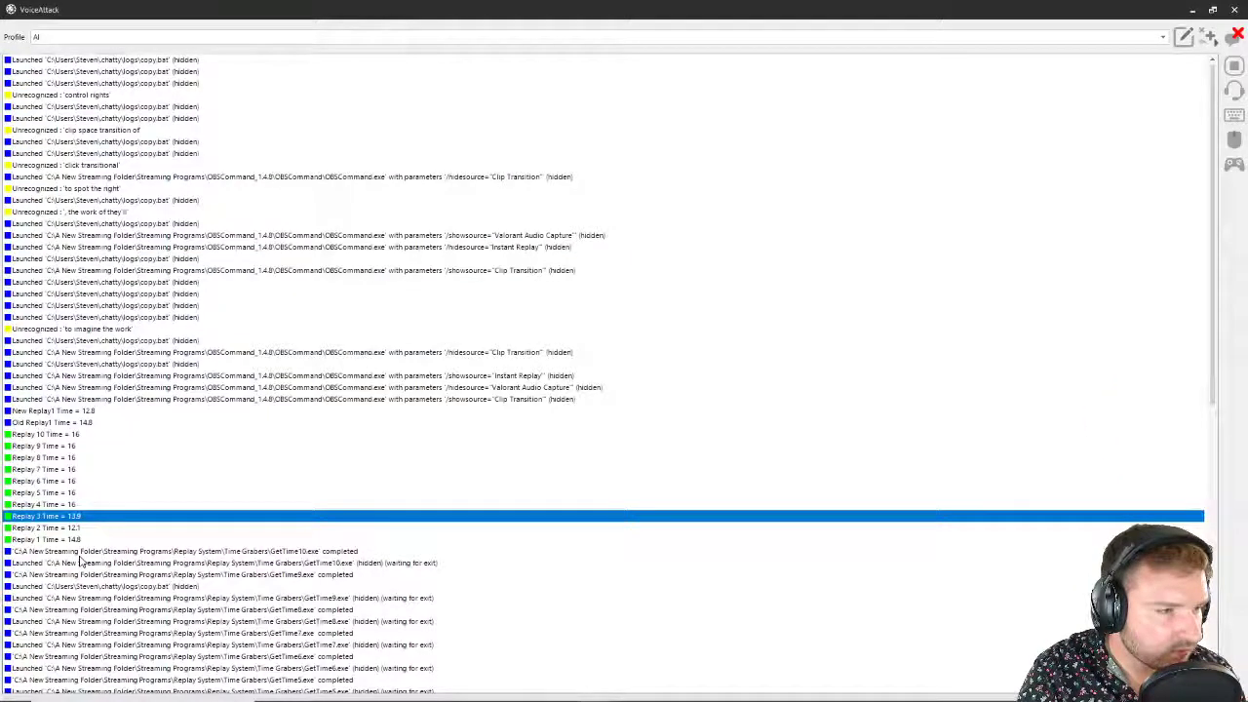
pyautogui.scroll(-9, 83, 565)
pyautogui.scroll(9, 97, 568)
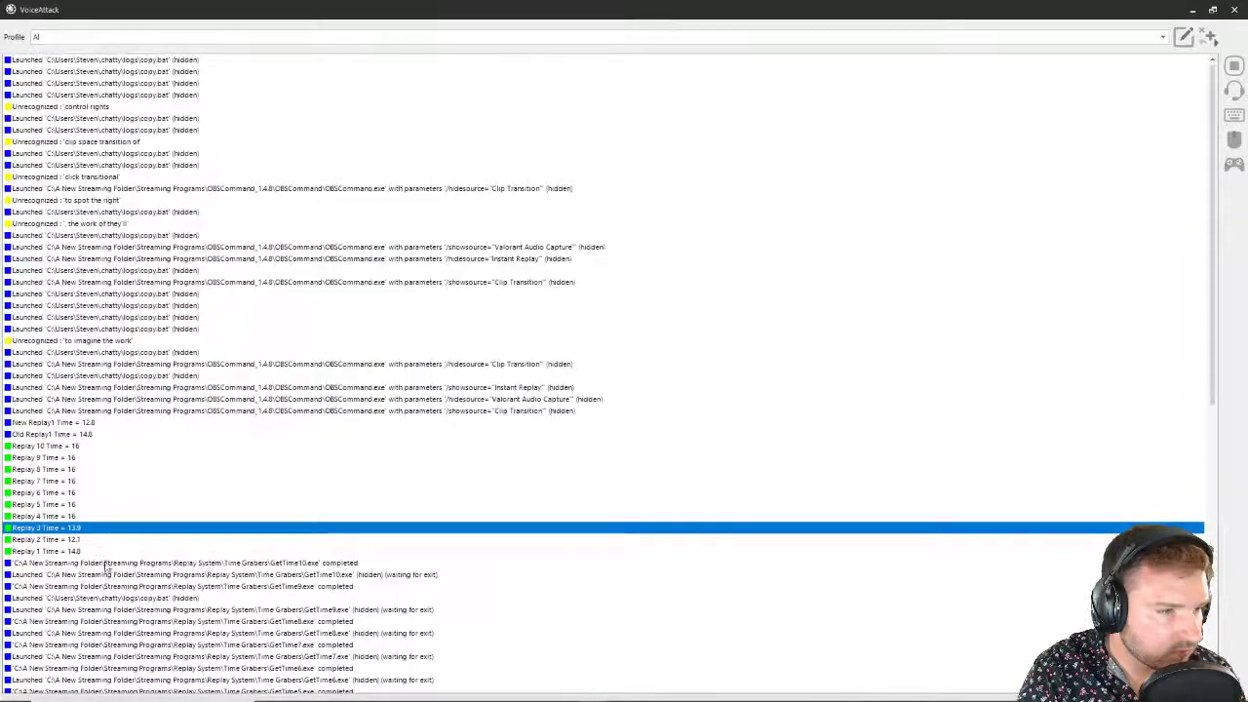
pyautogui.scroll(-4, 105, 568)
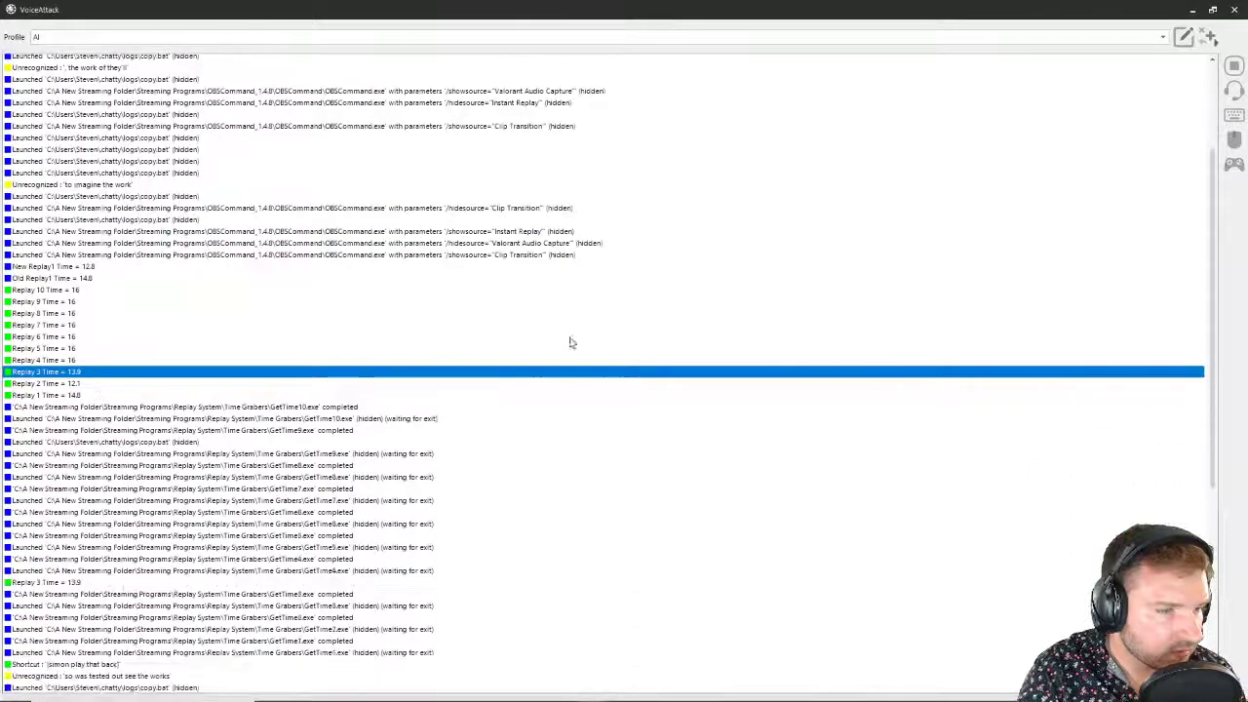
# Step: Reopen the AI profile, inspect the "subtract 1.5 seconds from all replay times" action in "play that back", and close the profile
pyautogui.click(1183, 37)
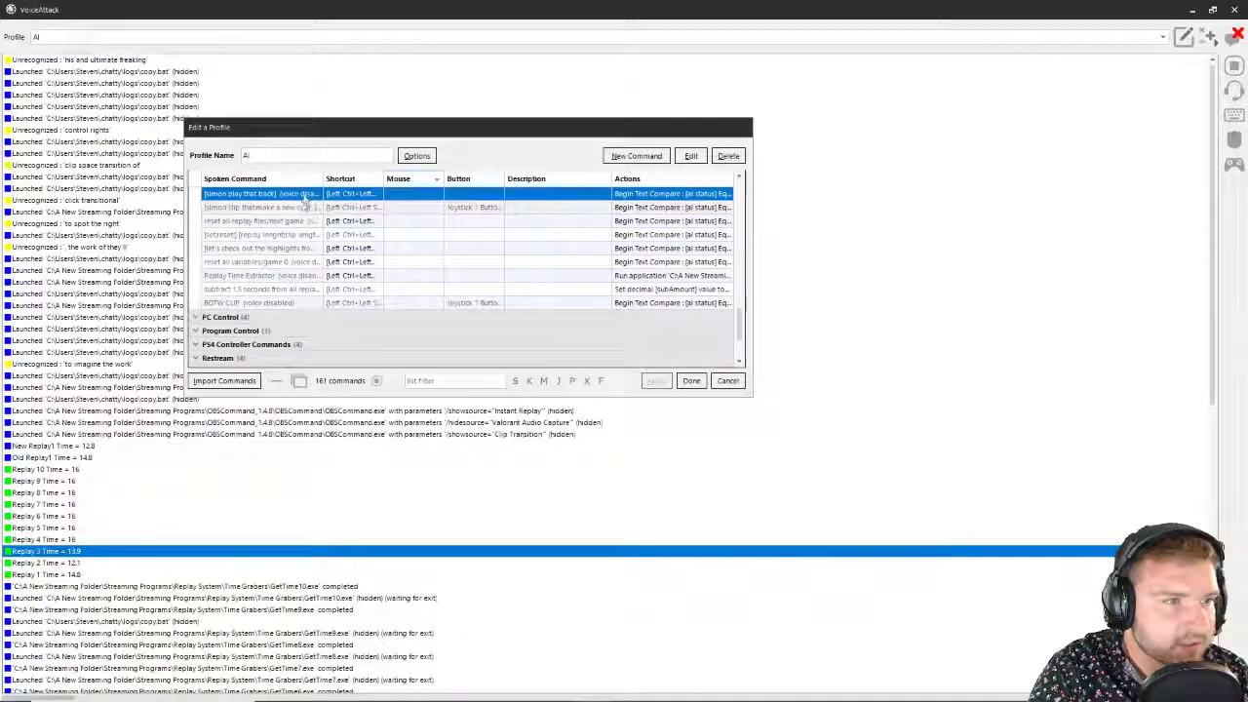
pyautogui.doubleClick(302, 192)
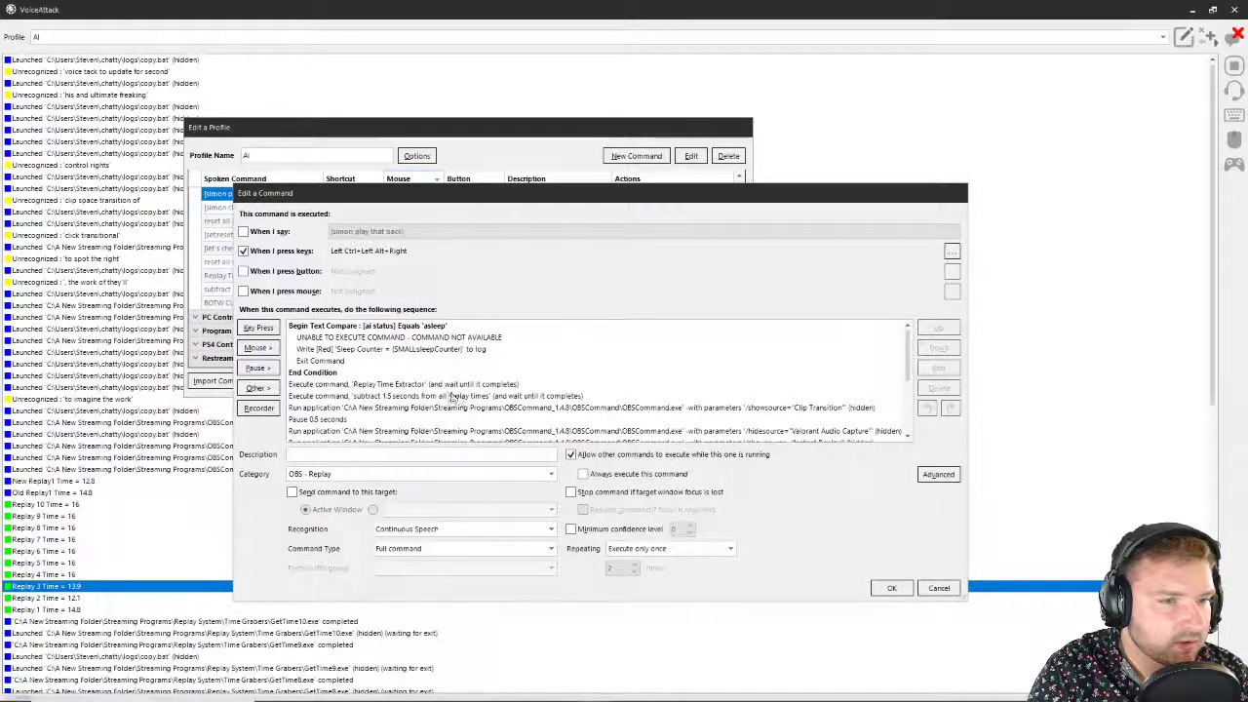
pyautogui.click(534, 406)
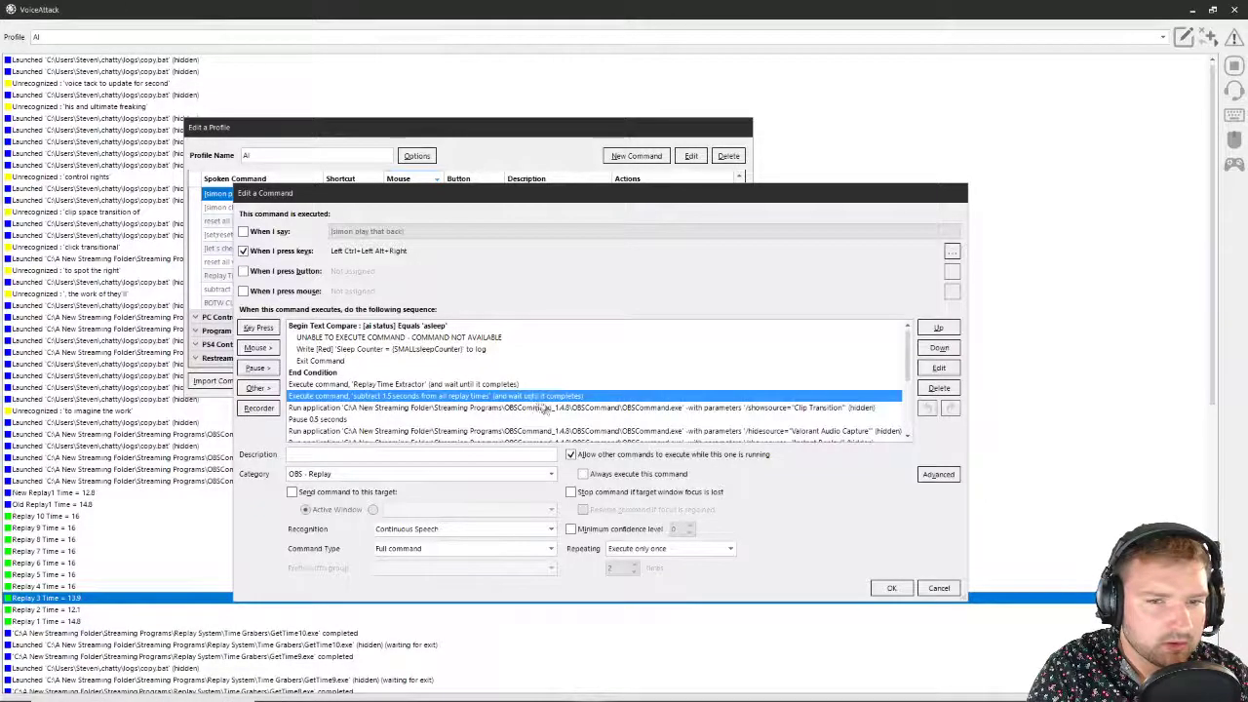
pyautogui.click(891, 587)
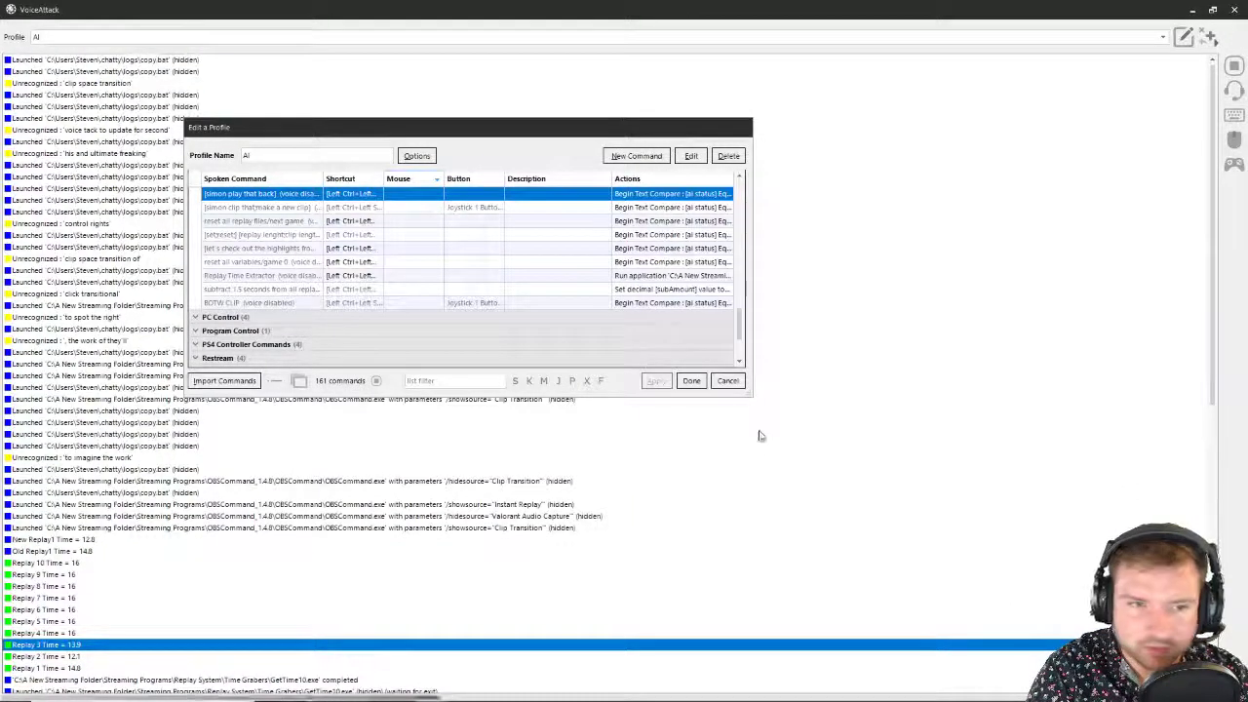
pyautogui.click(691, 381)
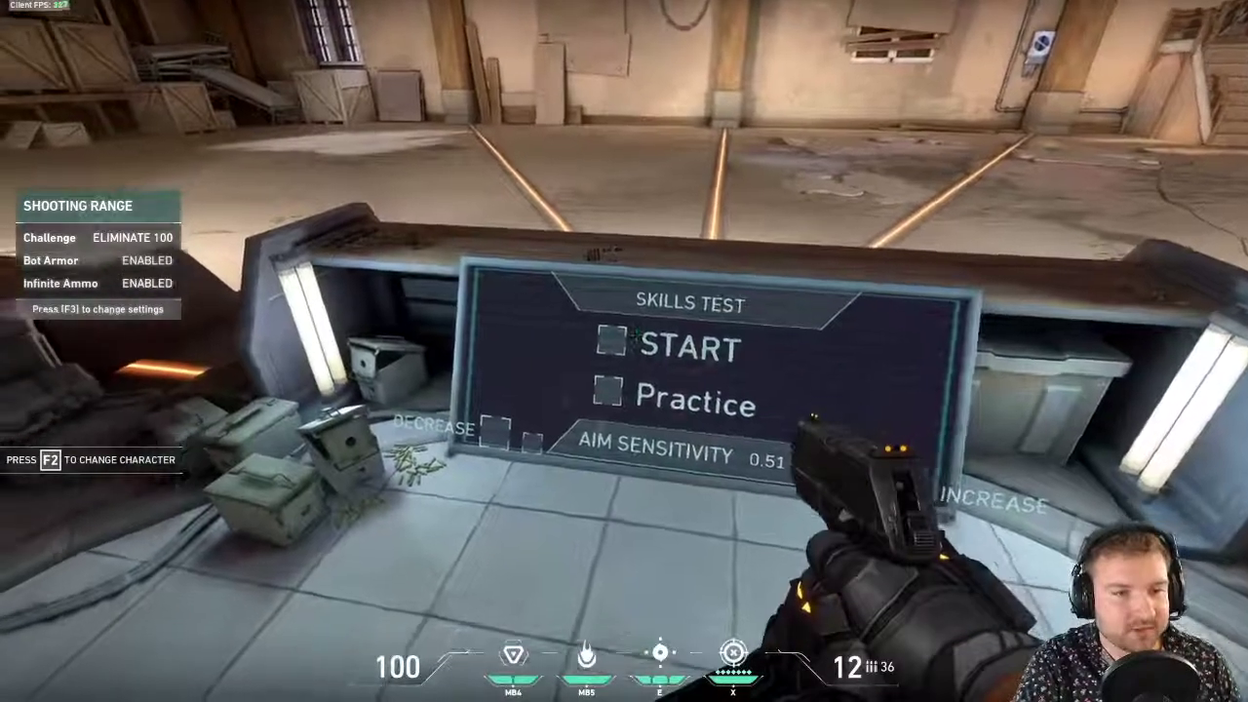
pyautogui.click(629, 341)
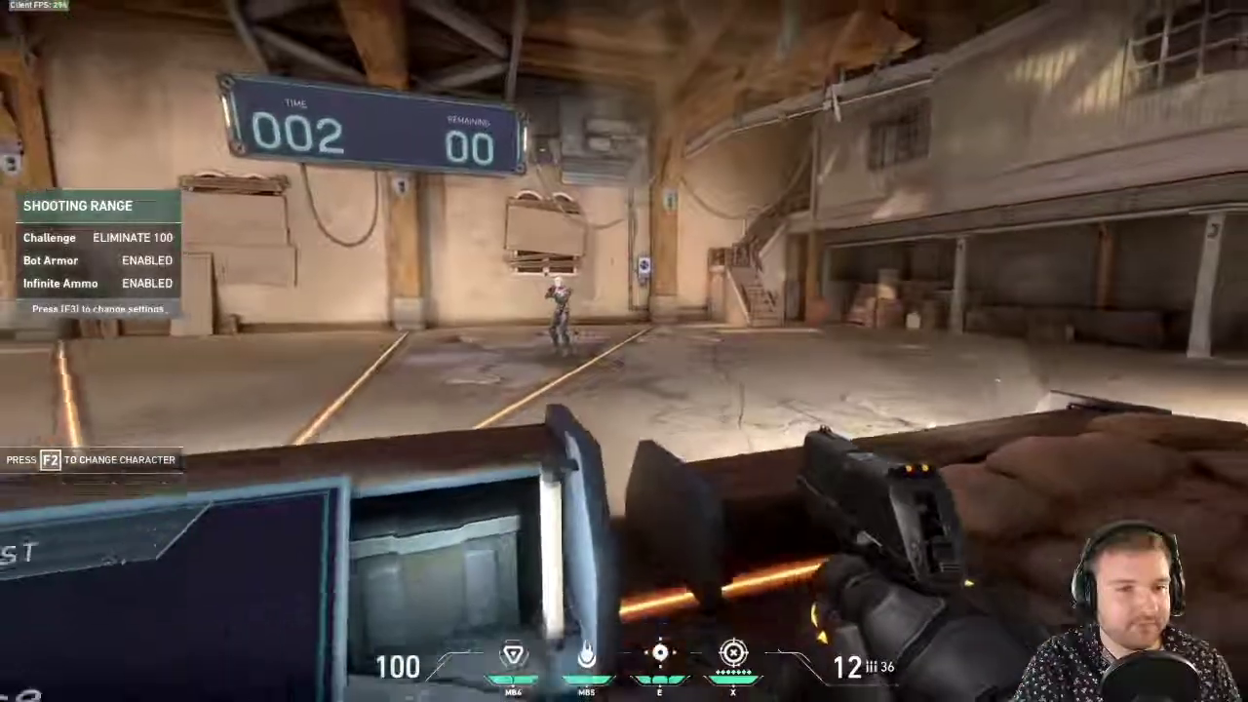
pyautogui.press('3')
pyautogui.click(625, 354)
pyautogui.moveTo(624, 355); pyautogui.dragTo(621, 264)
pyautogui.press('2')
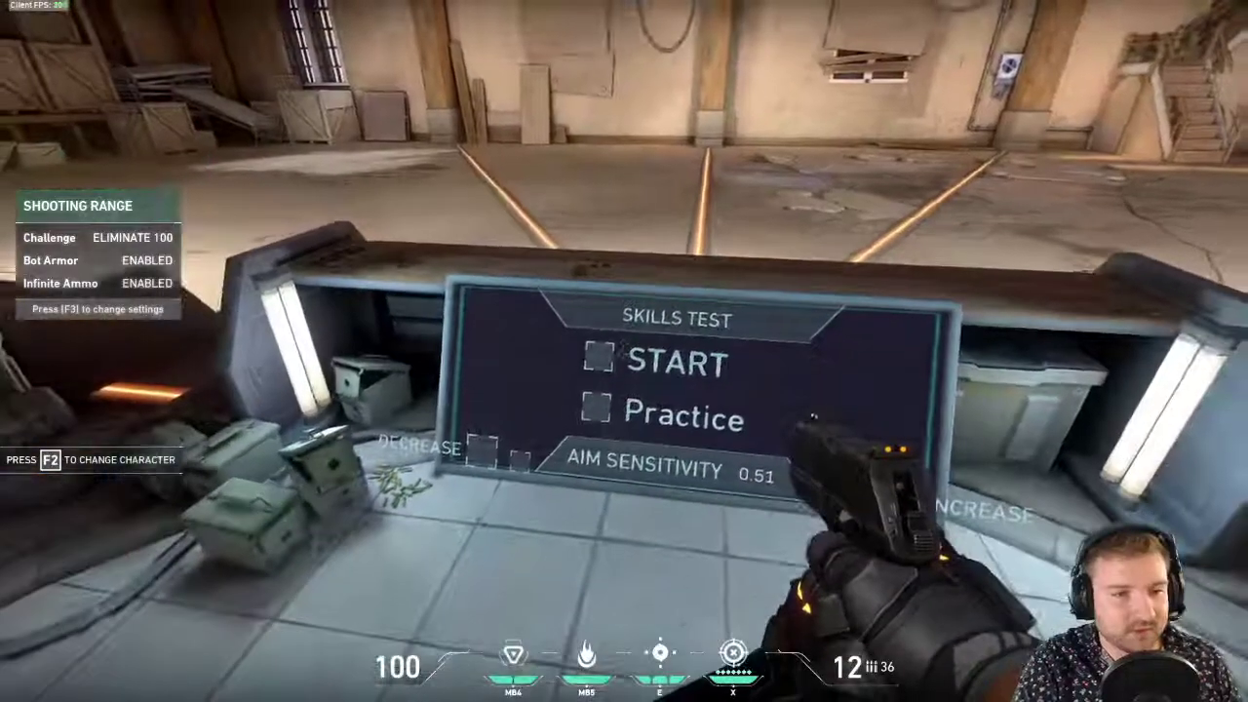
pyautogui.click(624, 350)
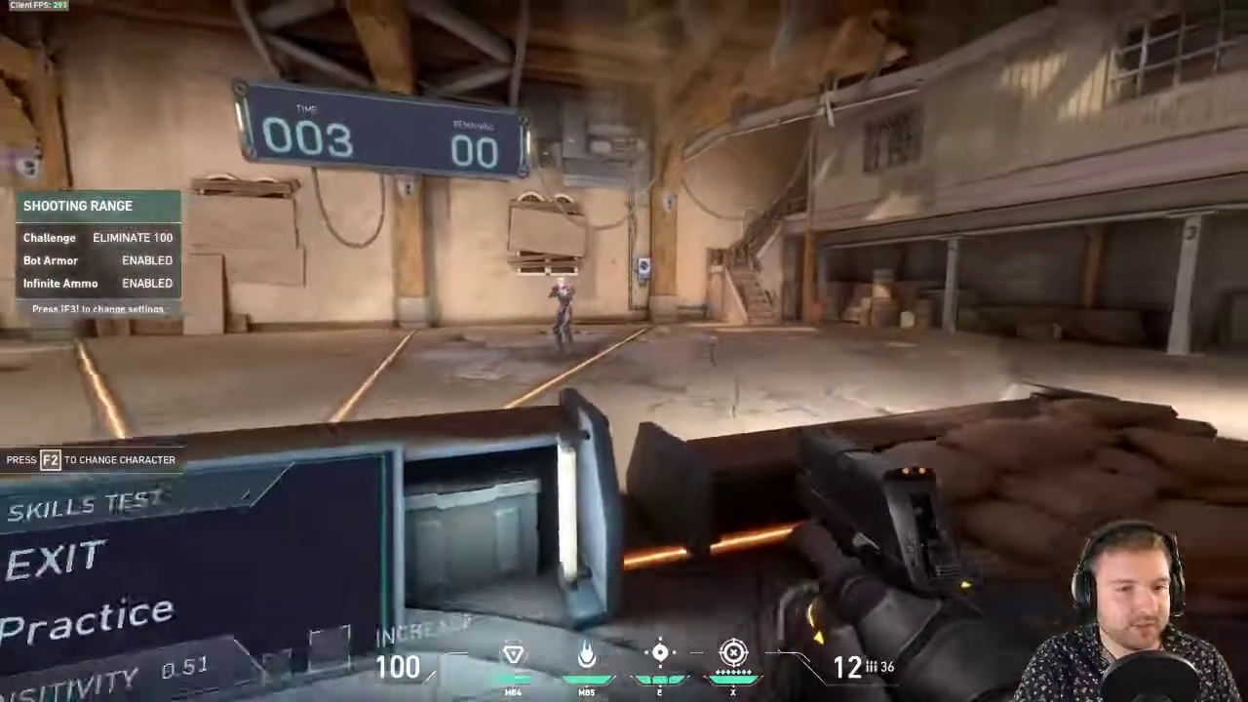
pyautogui.press('q')
pyautogui.click(624, 351)
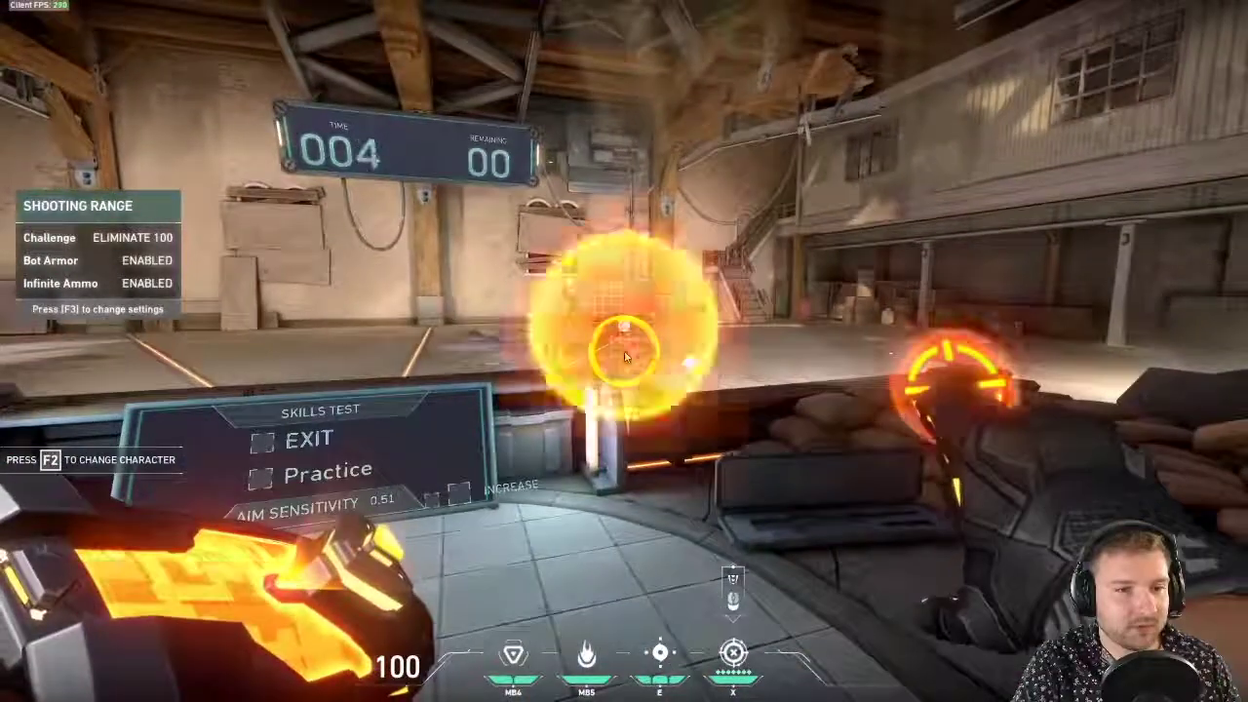
pyautogui.press('q')
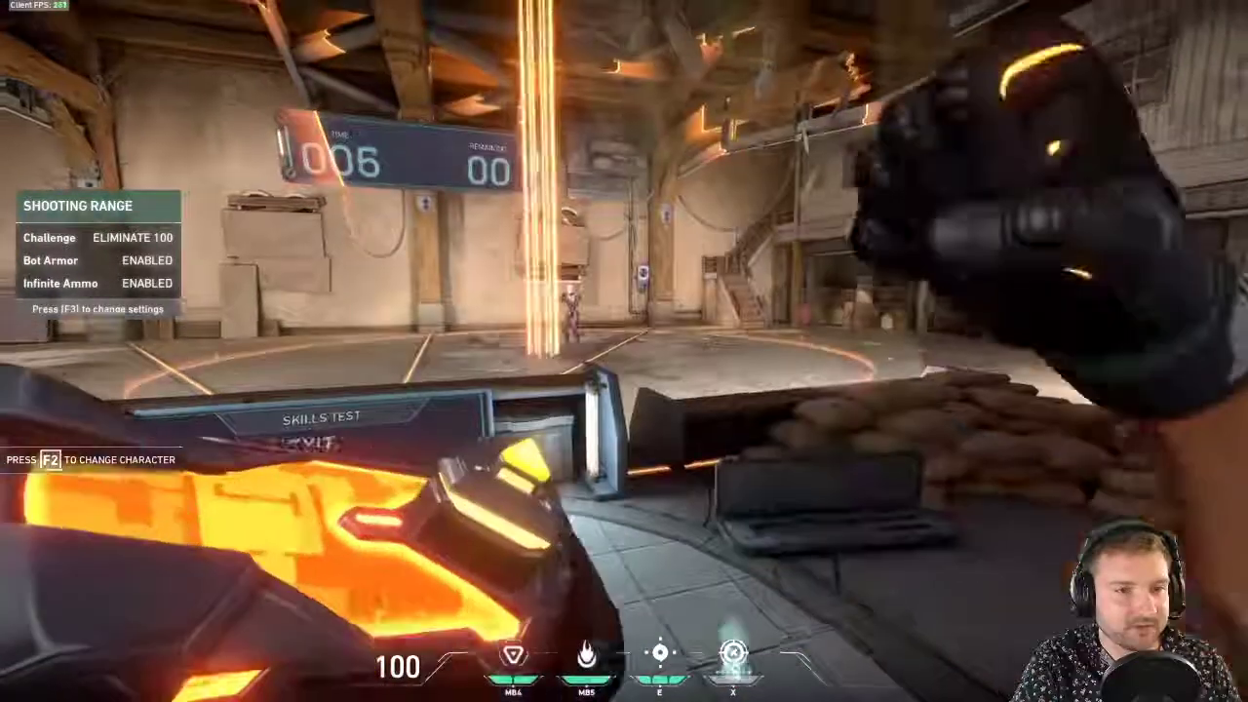
pyautogui.click(624, 351)
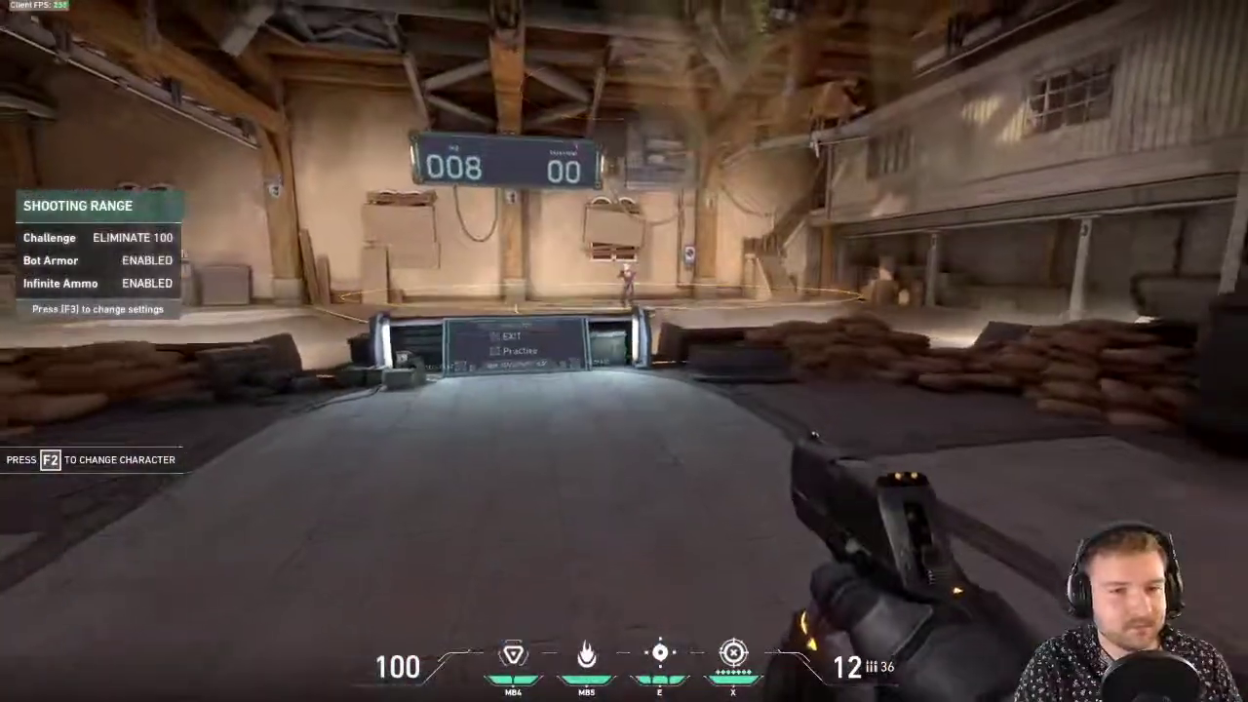
pyautogui.press('w')
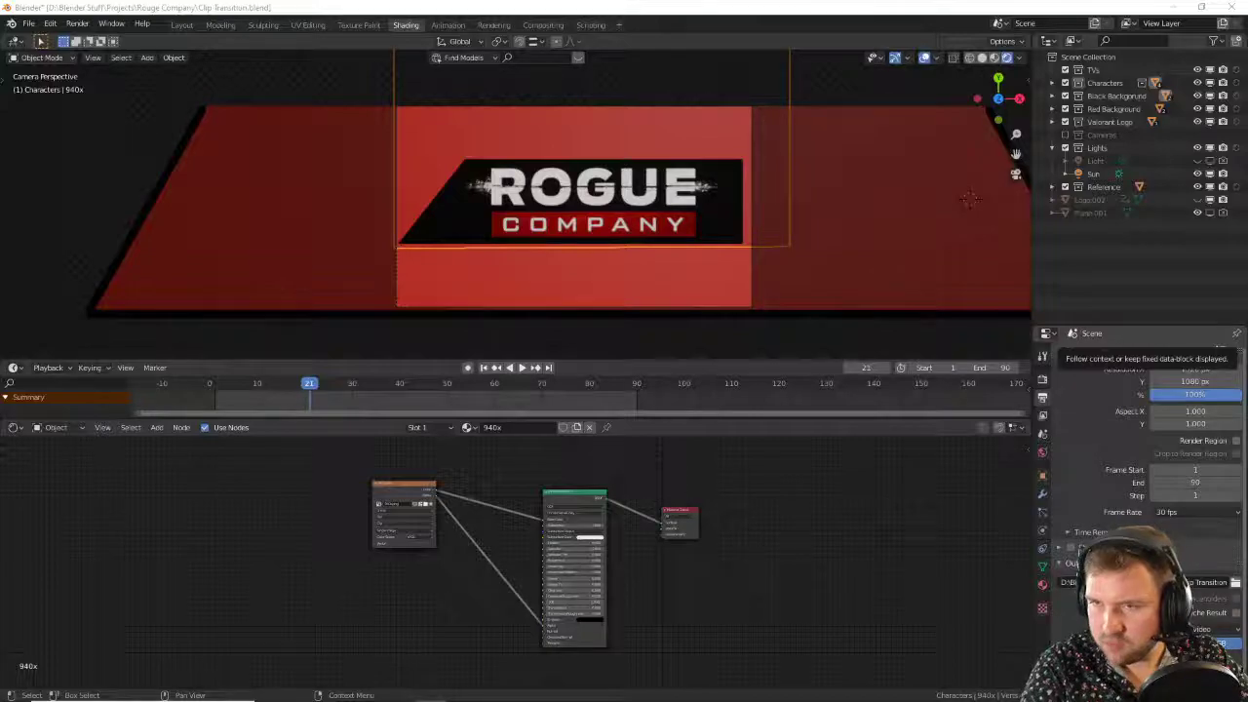
# Step: Switch to OBS and add a new media source named RC Trans to the Valorant Real scene
pyautogui.hotkey('alt', 'Tab')
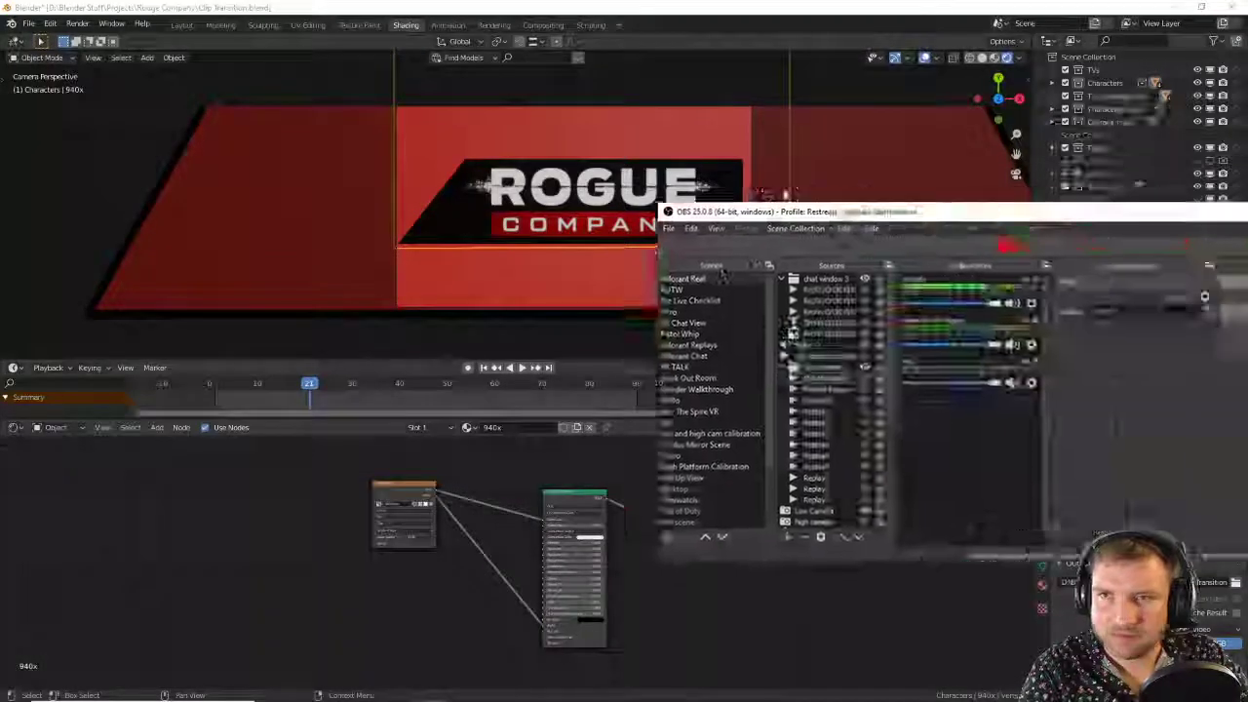
pyautogui.click(222, 674)
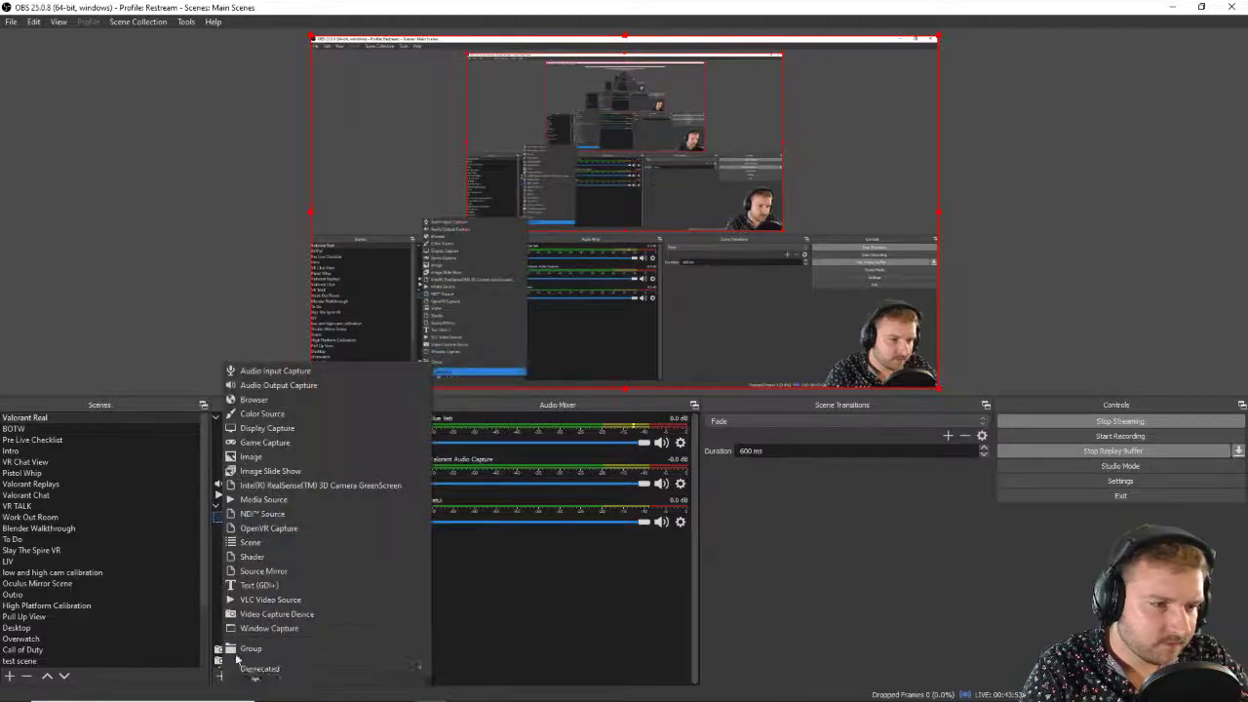
pyautogui.click(282, 499)
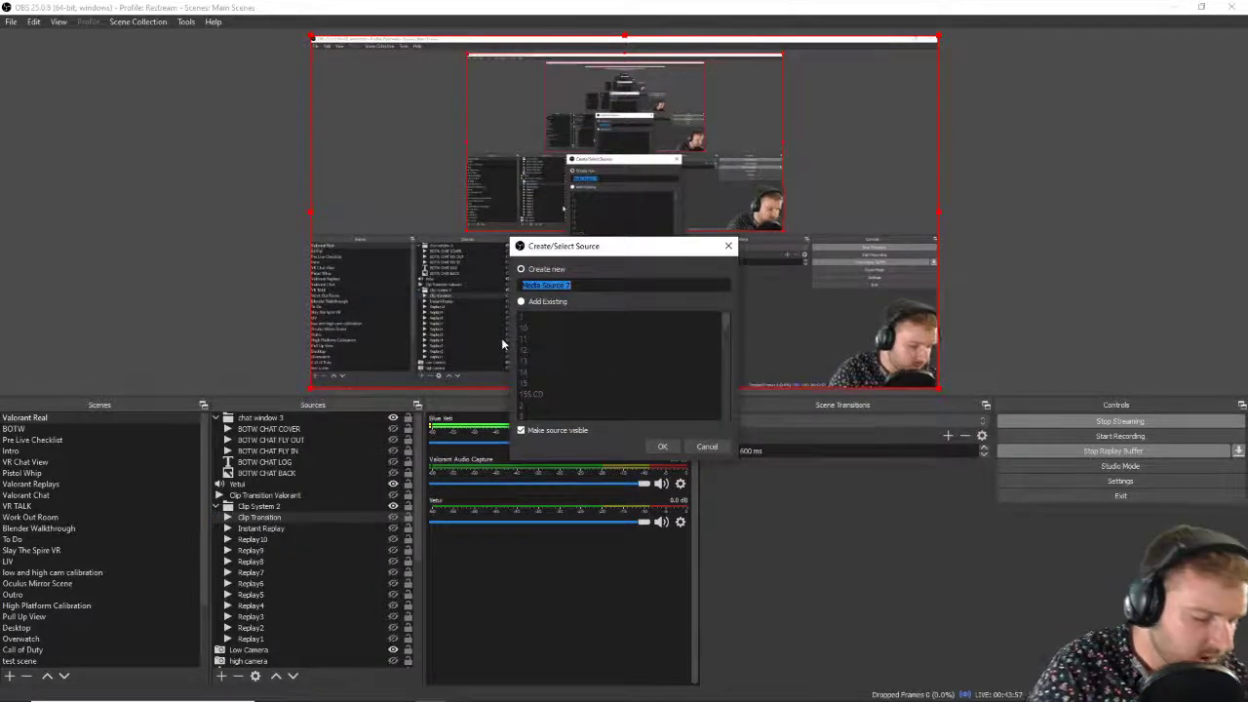
pyautogui.write('RC')
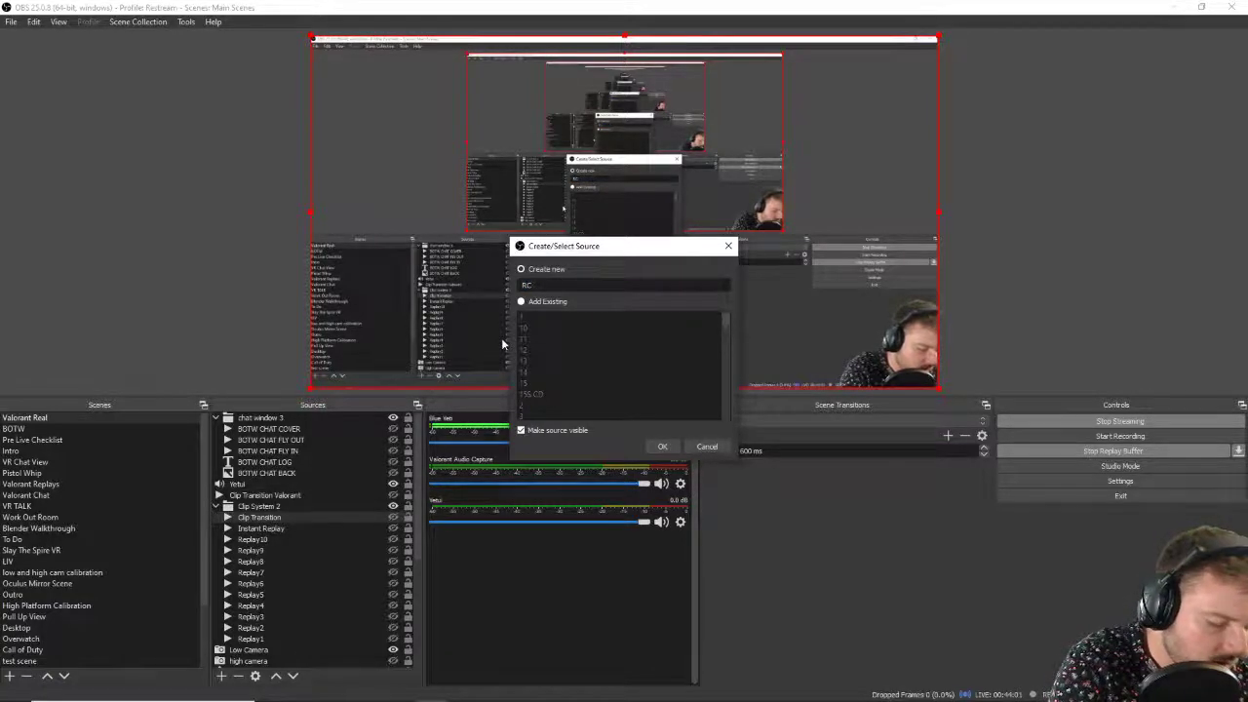
pyautogui.write(' Trans')
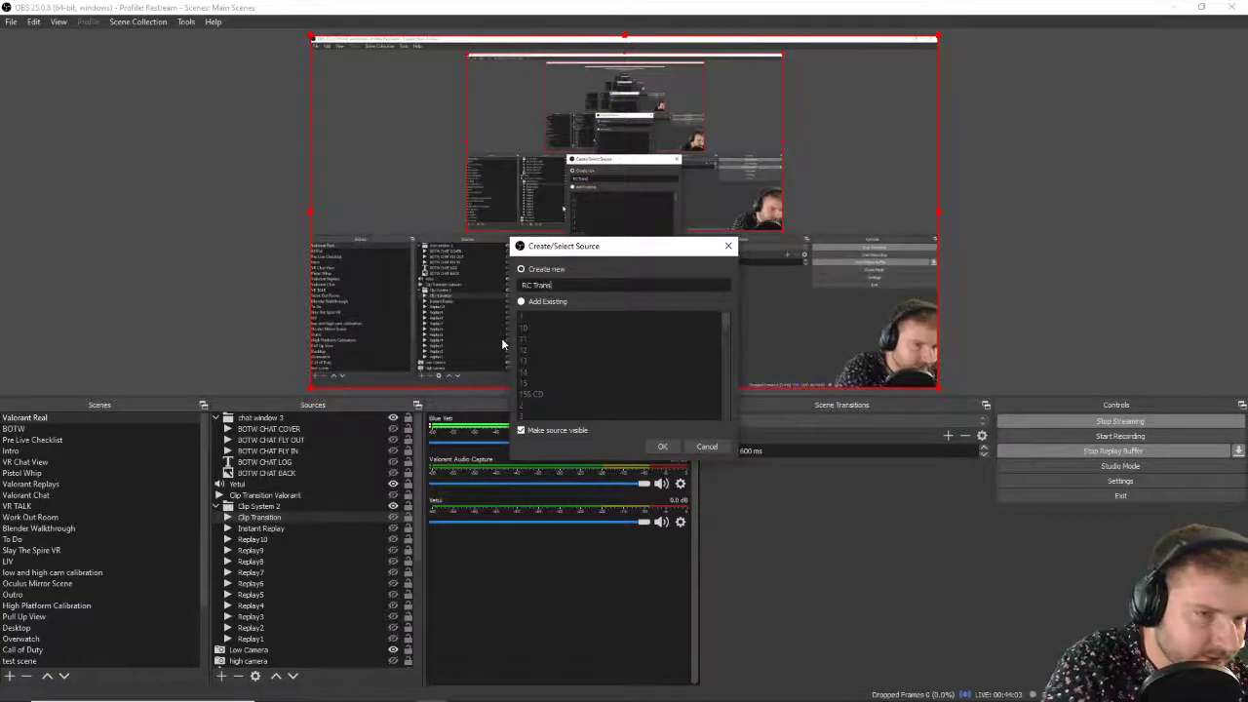
pyautogui.click(662, 448)
# Step: Set RC Trans's local file to Clip Transition0001-0090.mkv from the Rouge Company renders folder and accept the properties
pyautogui.click(921, 441)
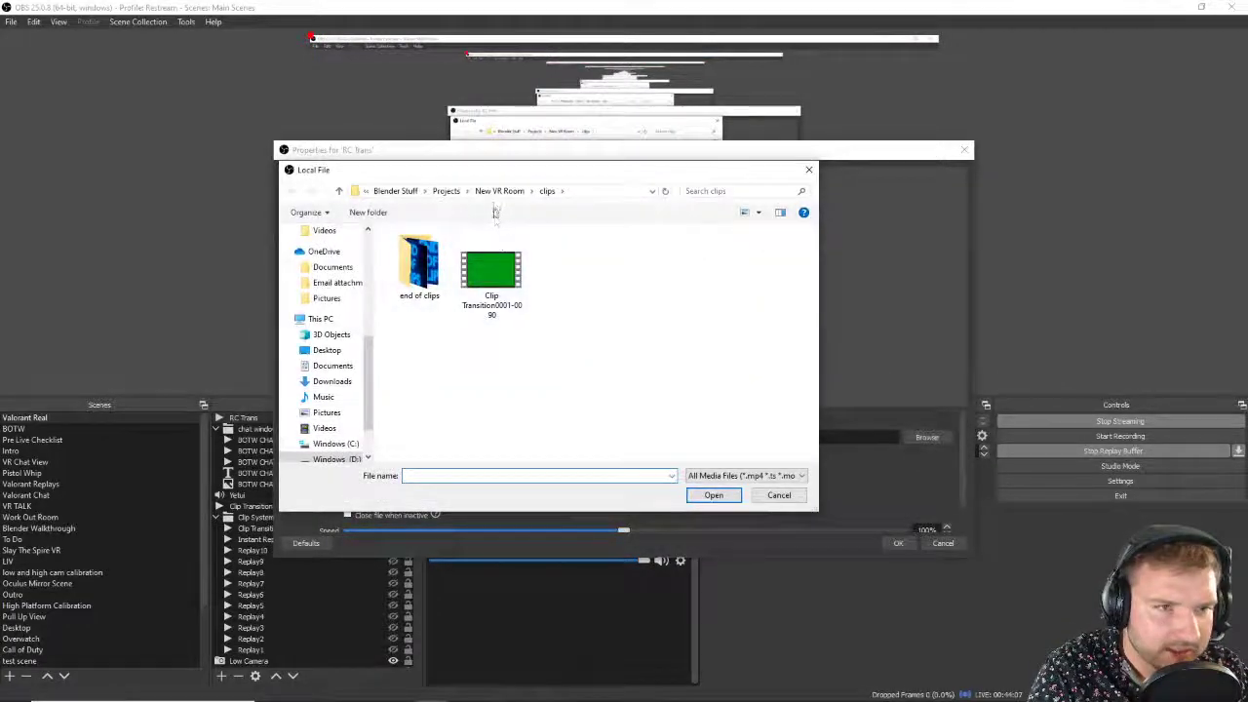
pyautogui.click(446, 191)
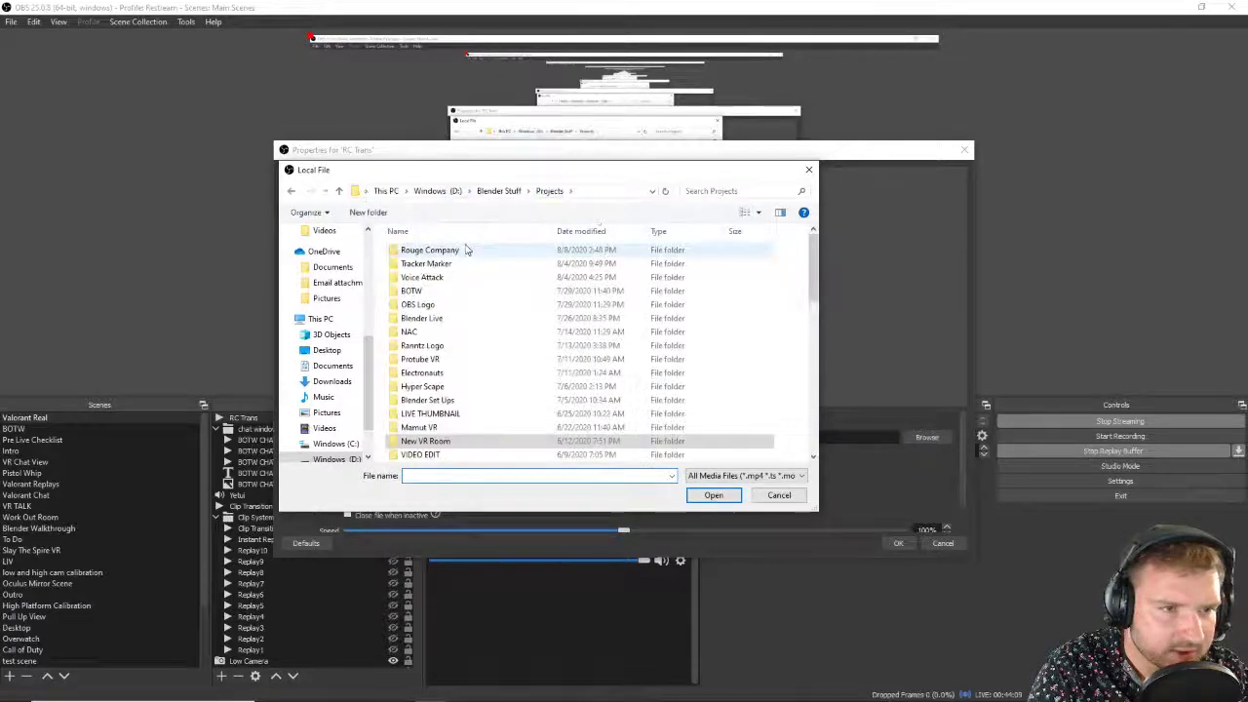
pyautogui.doubleClick(465, 251)
pyautogui.doubleClick(439, 272)
pyautogui.doubleClick(423, 268)
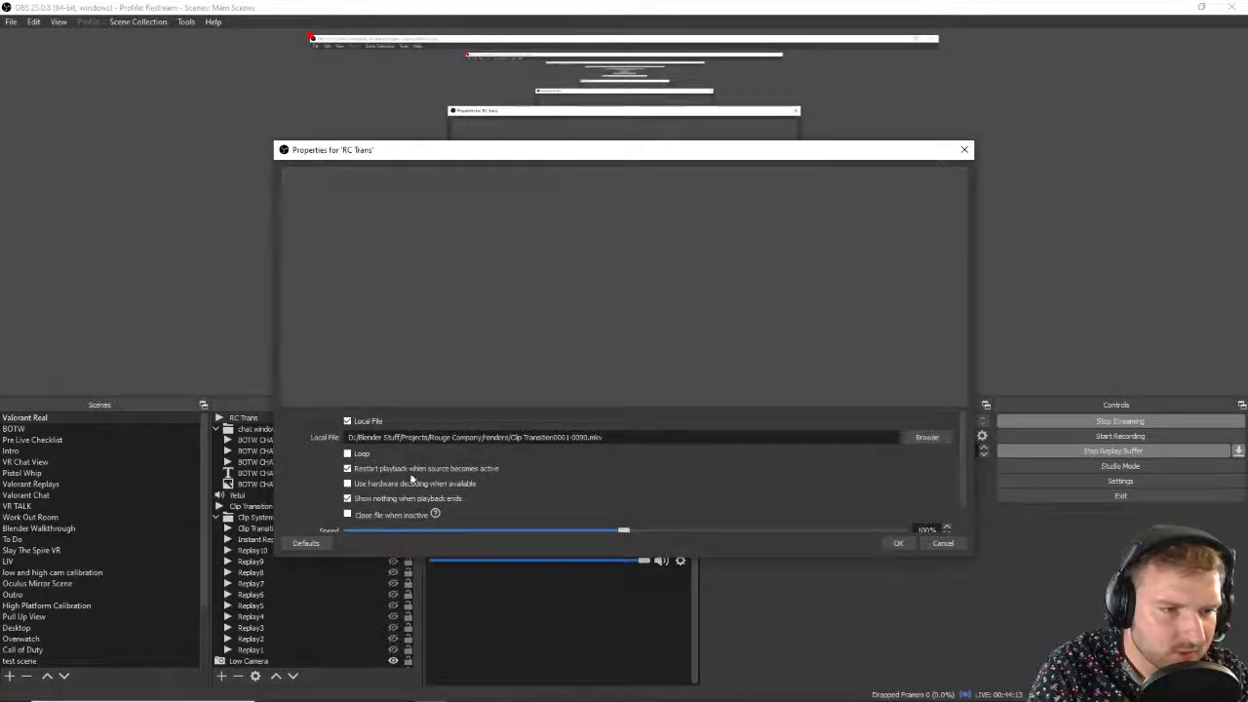
pyautogui.click(896, 543)
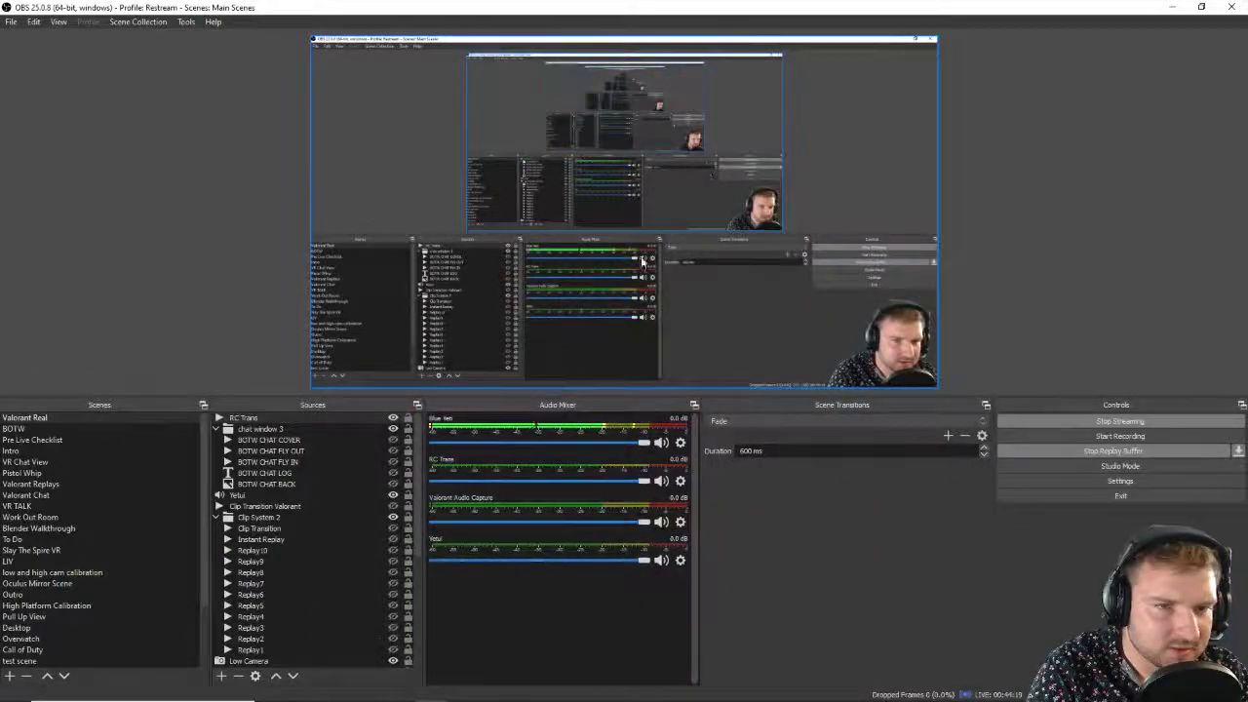
# Step: Enable Loop, hardware decoding and Close file when inactive in RC Trans's properties
pyautogui.click(367, 126)
pyautogui.click(398, 392)
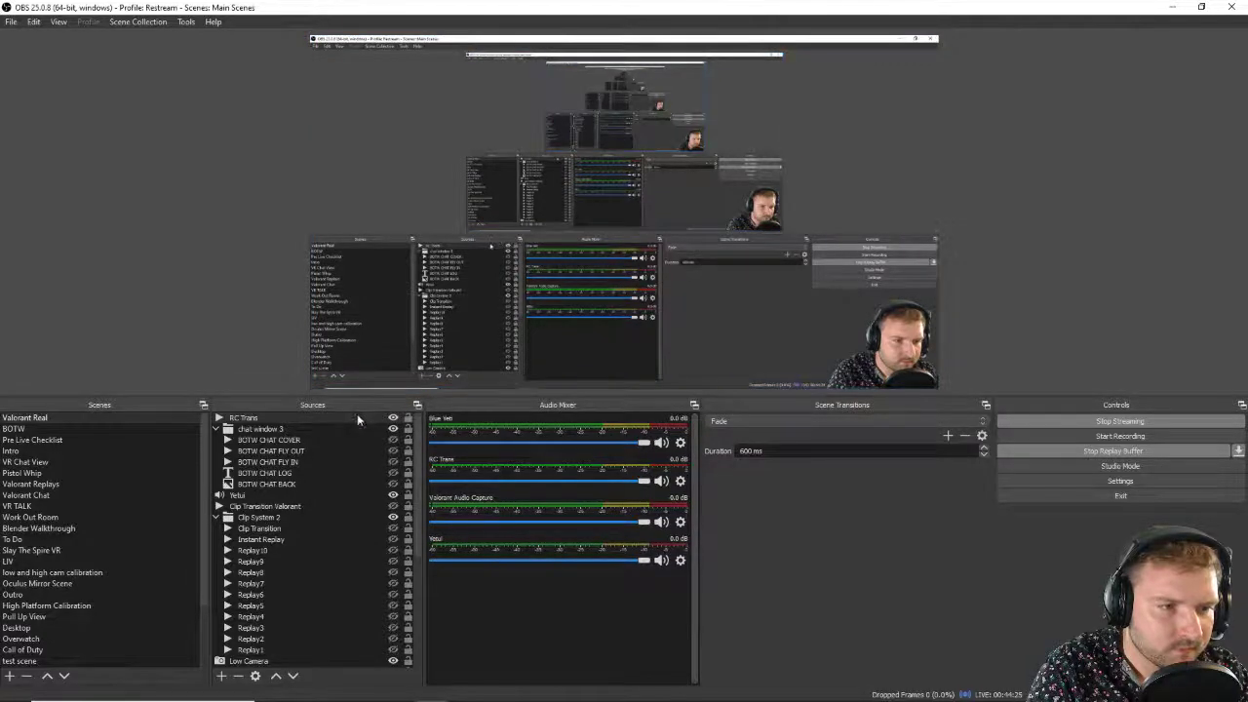
pyautogui.doubleClick(356, 415)
pyautogui.click(357, 452)
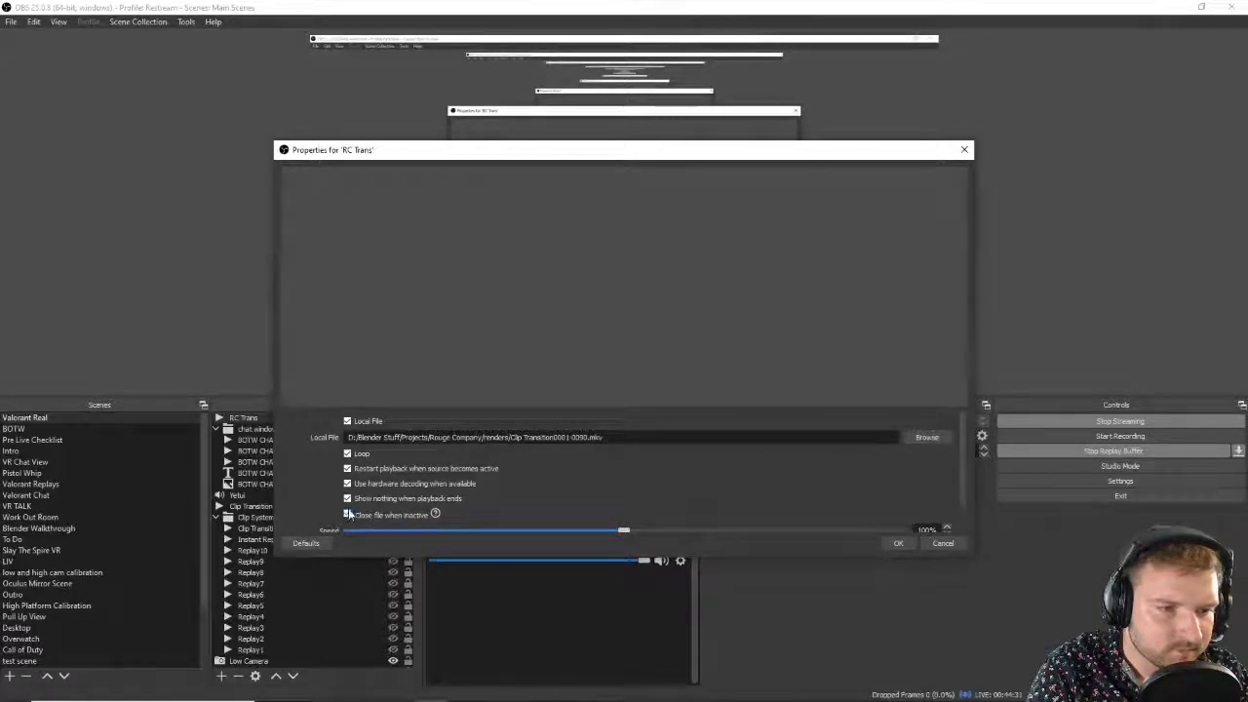
pyautogui.click(897, 543)
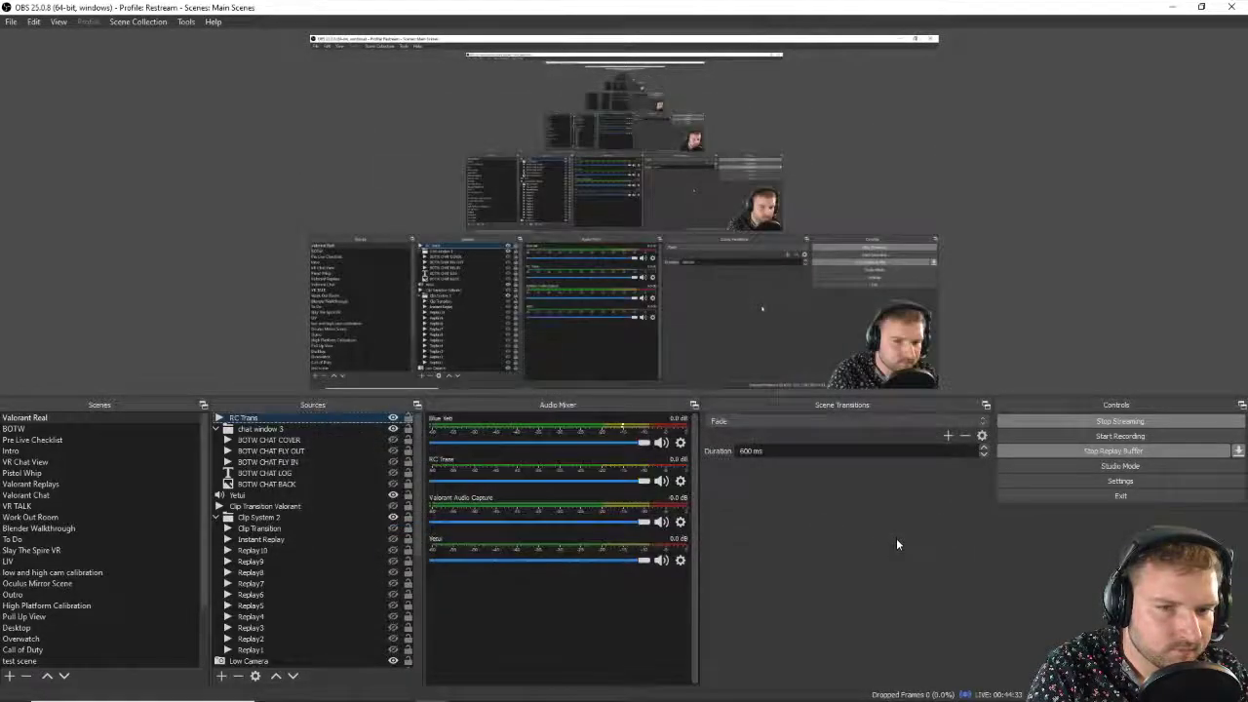
# Step: Hide and show RC Trans again, and turn off Show nothing when playback ends in its properties
pyautogui.click(393, 417)
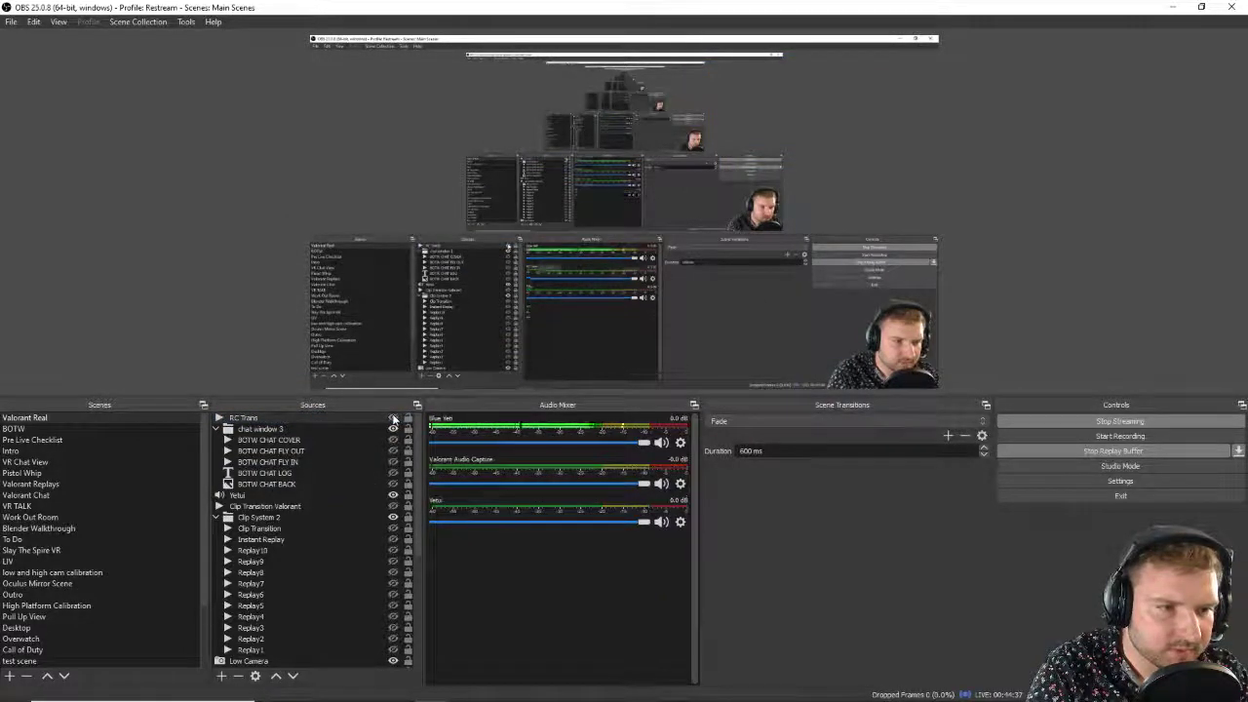
pyautogui.click(393, 418)
pyautogui.doubleClick(338, 417)
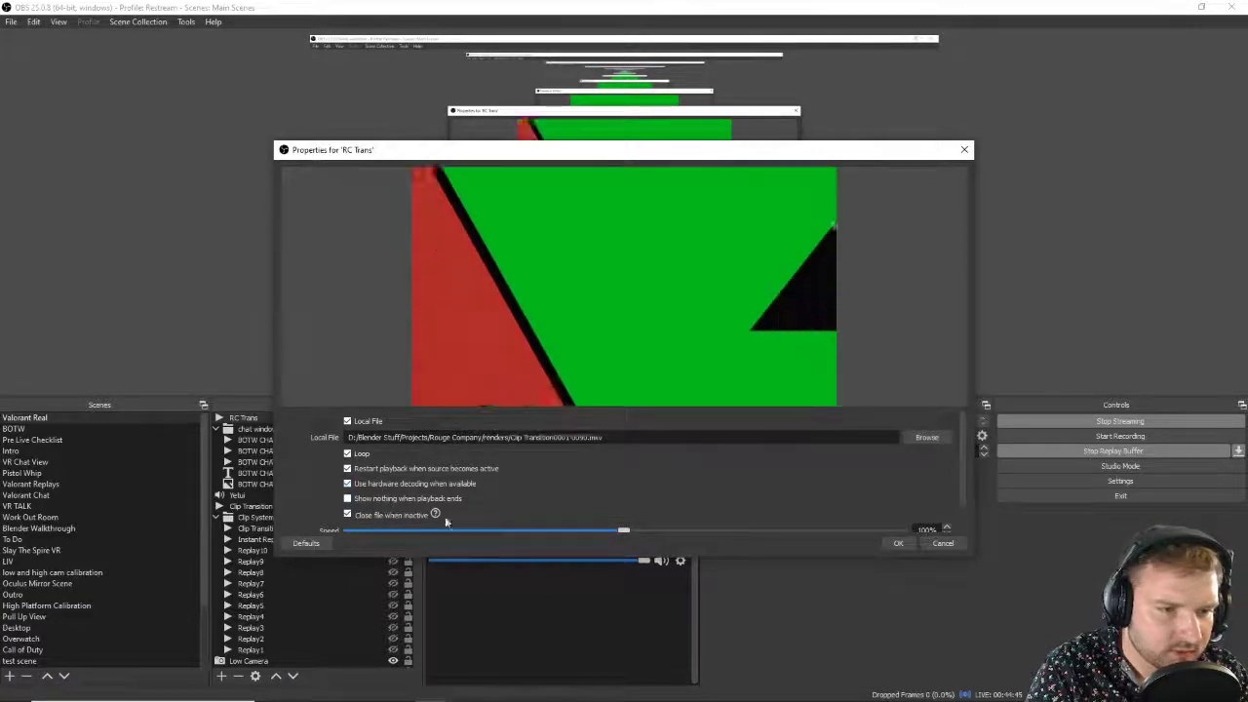
pyautogui.click(897, 543)
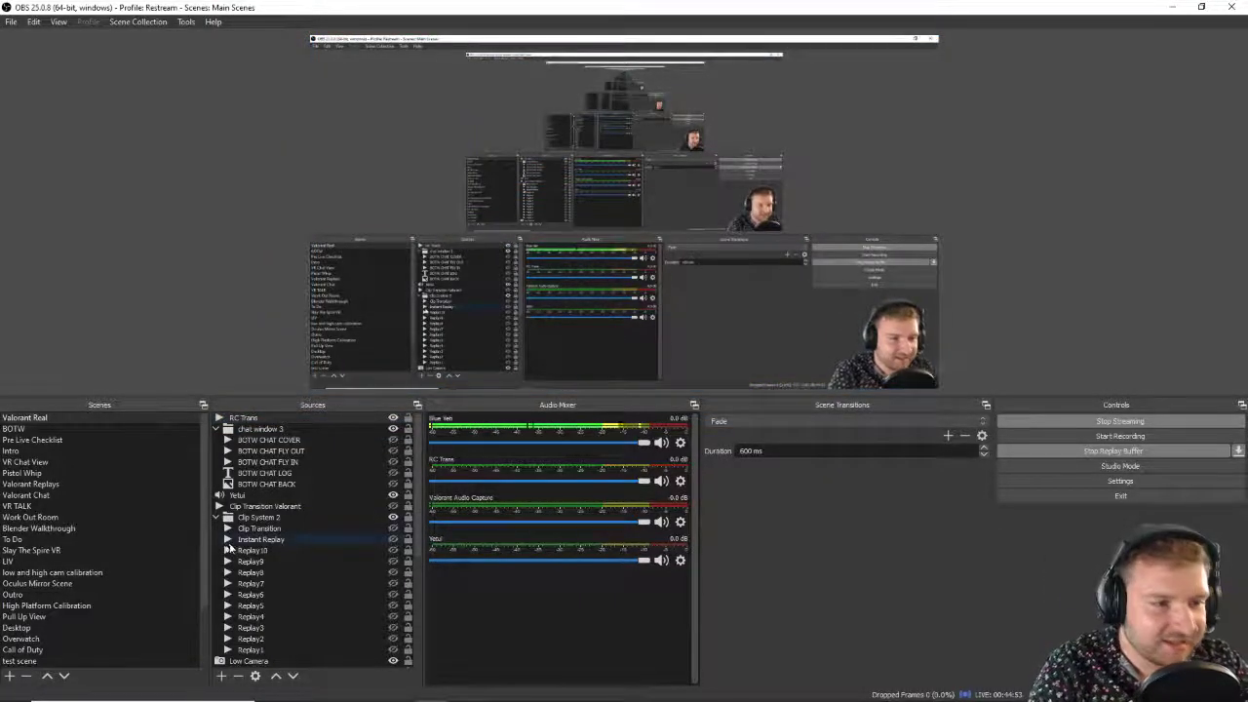
# Step: Reselect Clip Transition0001-0090.mkv as the local file of RC Trans and accept the properties
pyautogui.doubleClick(325, 416)
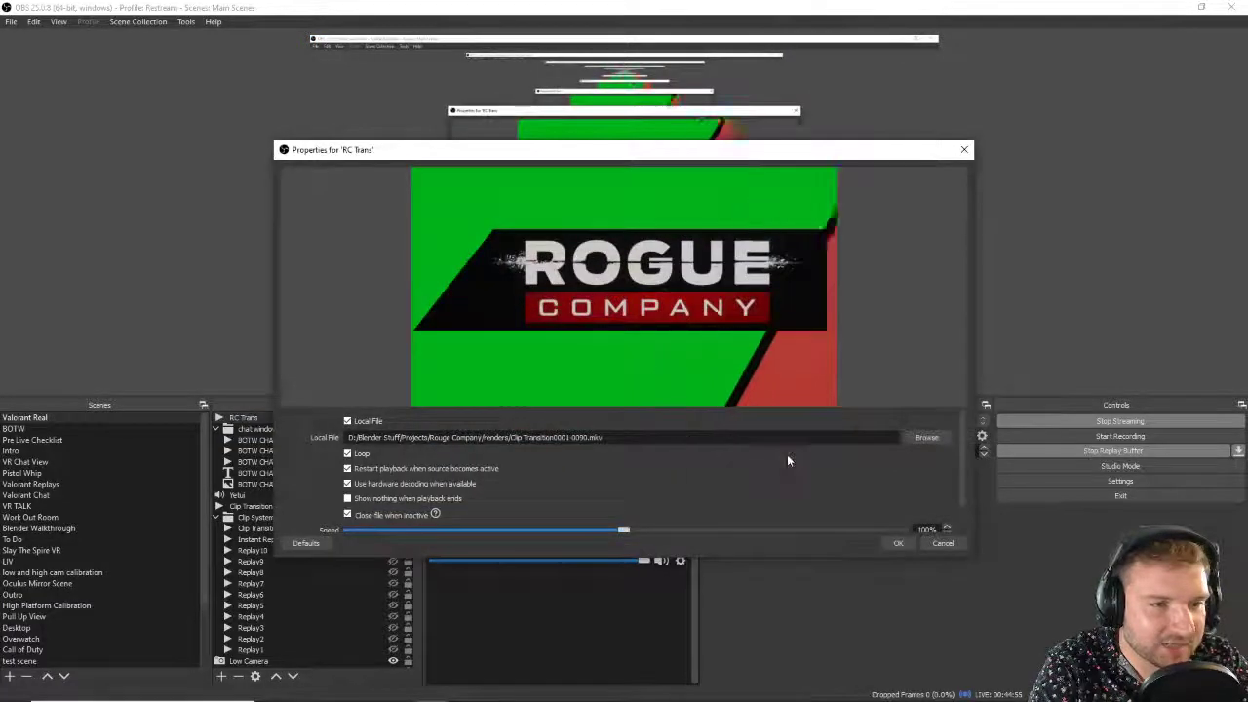
pyautogui.click(922, 437)
pyautogui.click(434, 256)
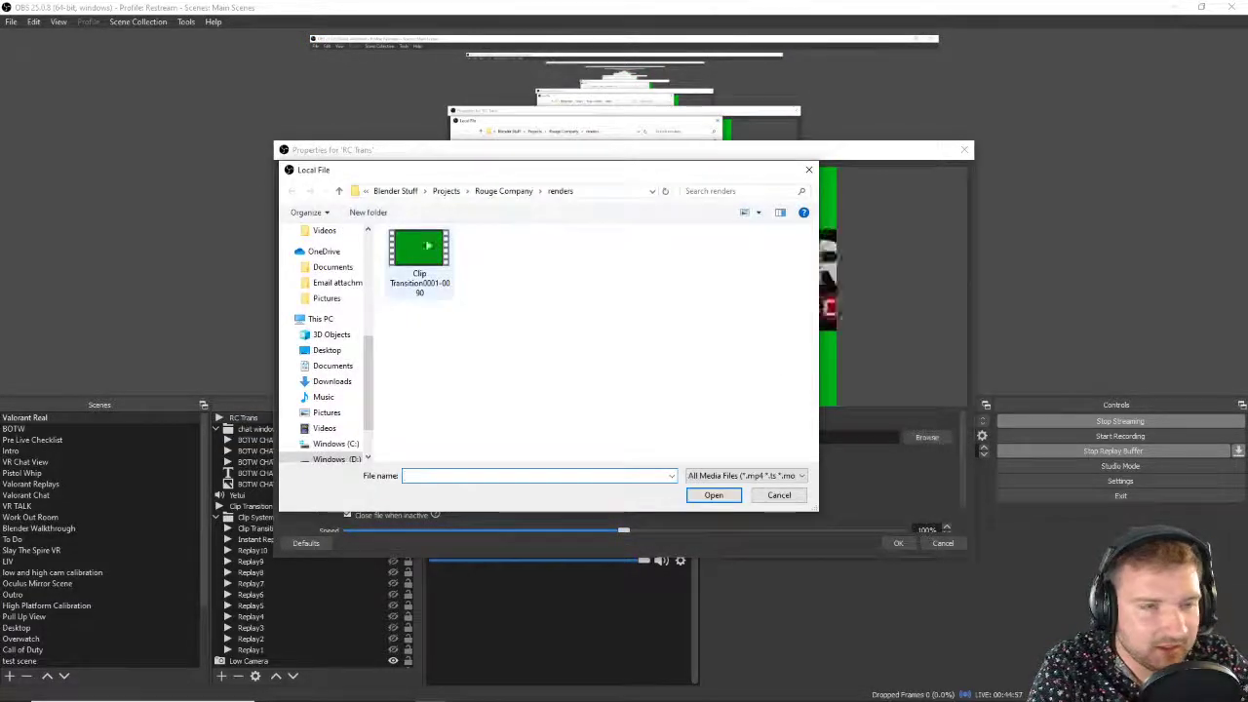
pyautogui.click(714, 495)
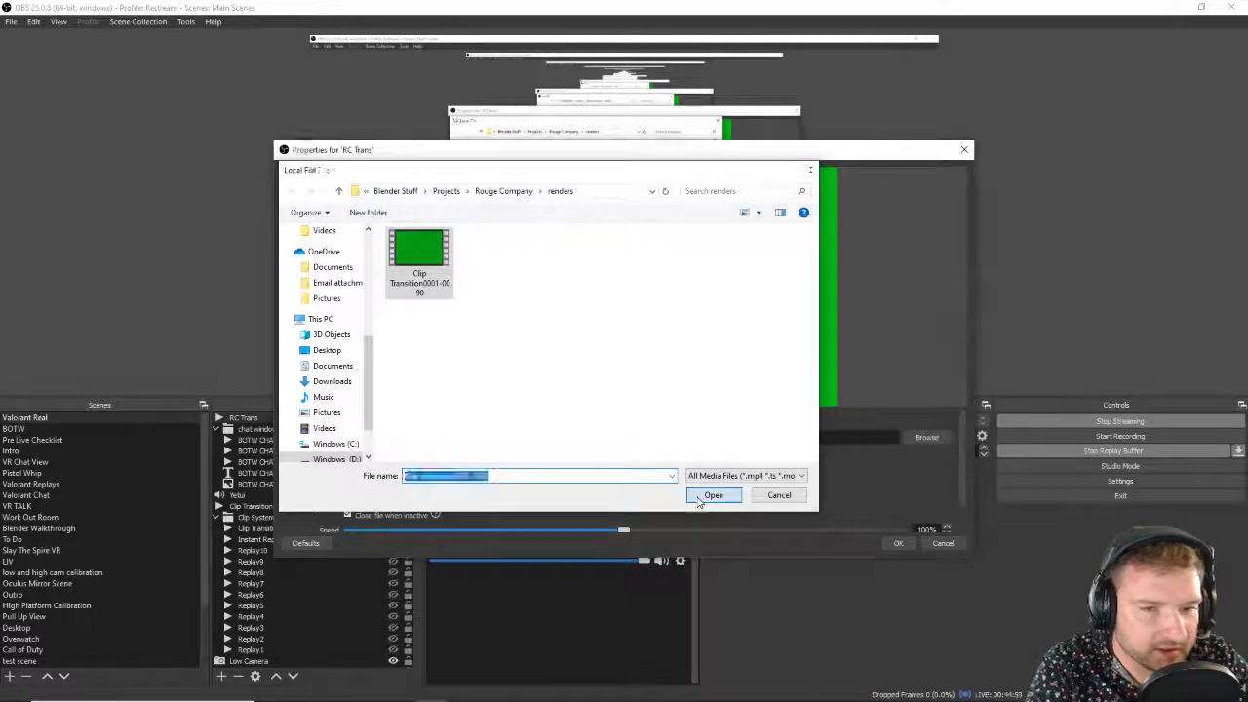
pyautogui.click(901, 547)
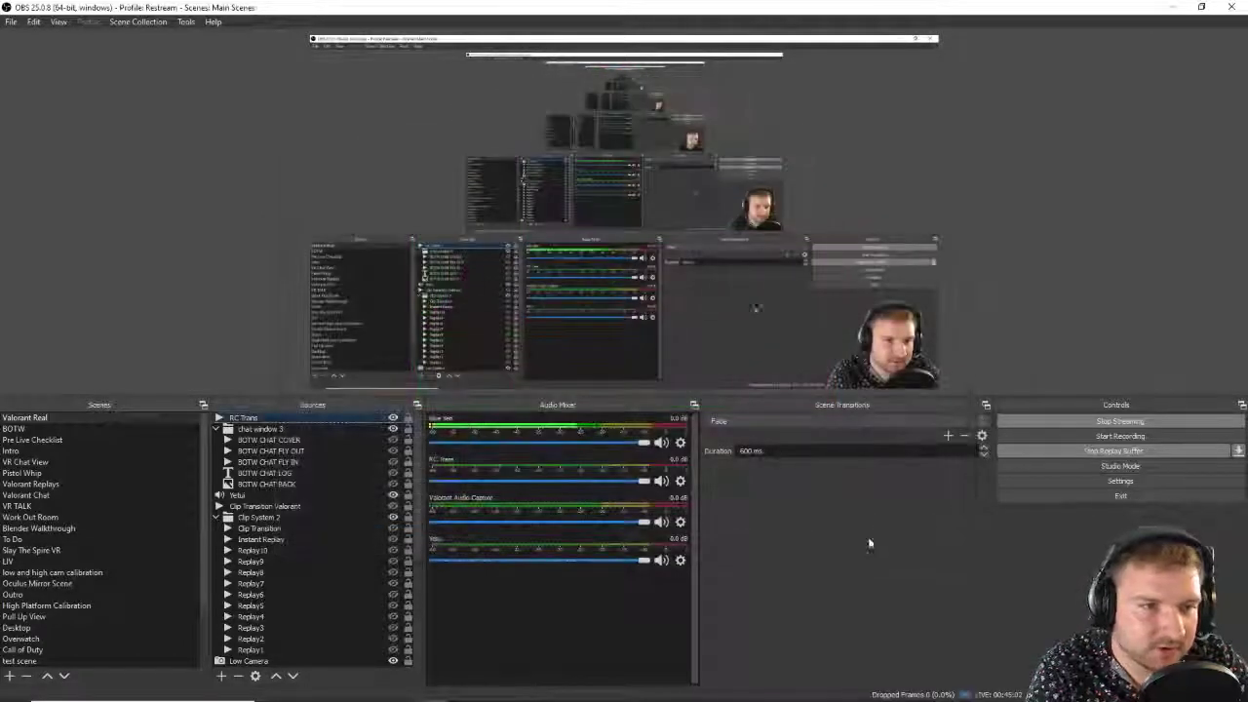
# Step: Check RC Trans's properties without changing them, and remove the source from the scene
pyautogui.doubleClick(366, 419)
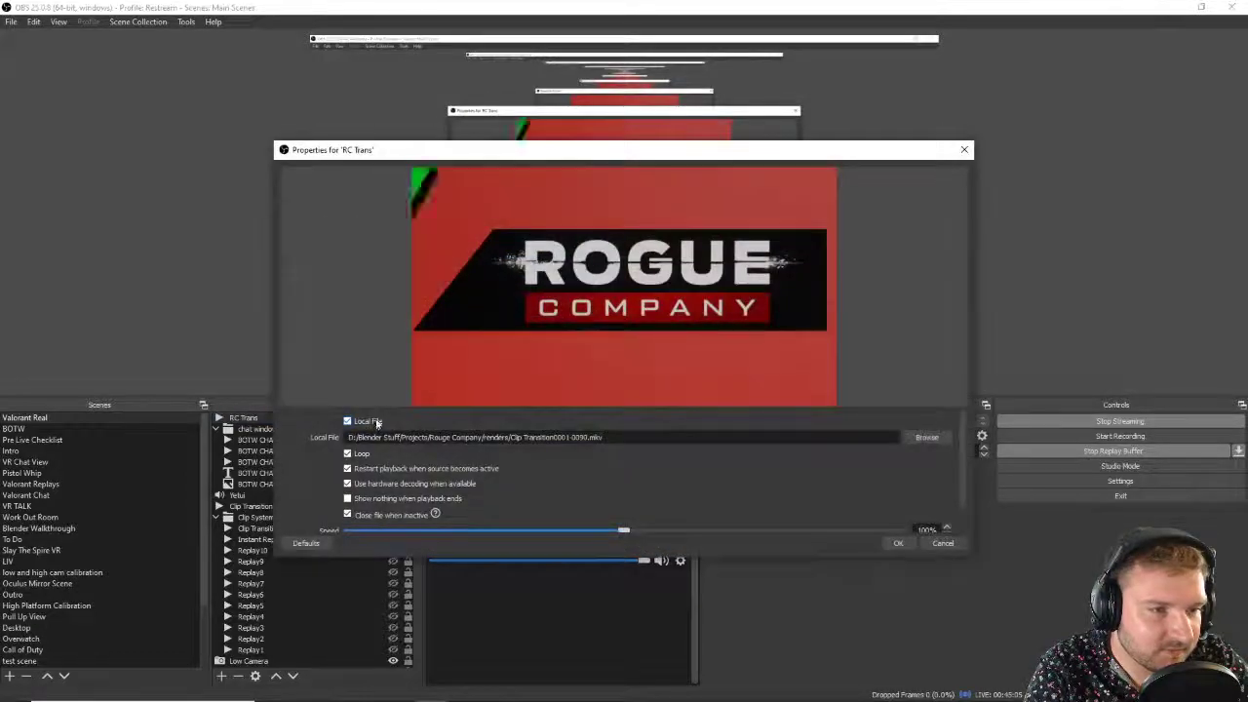
pyautogui.click(944, 546)
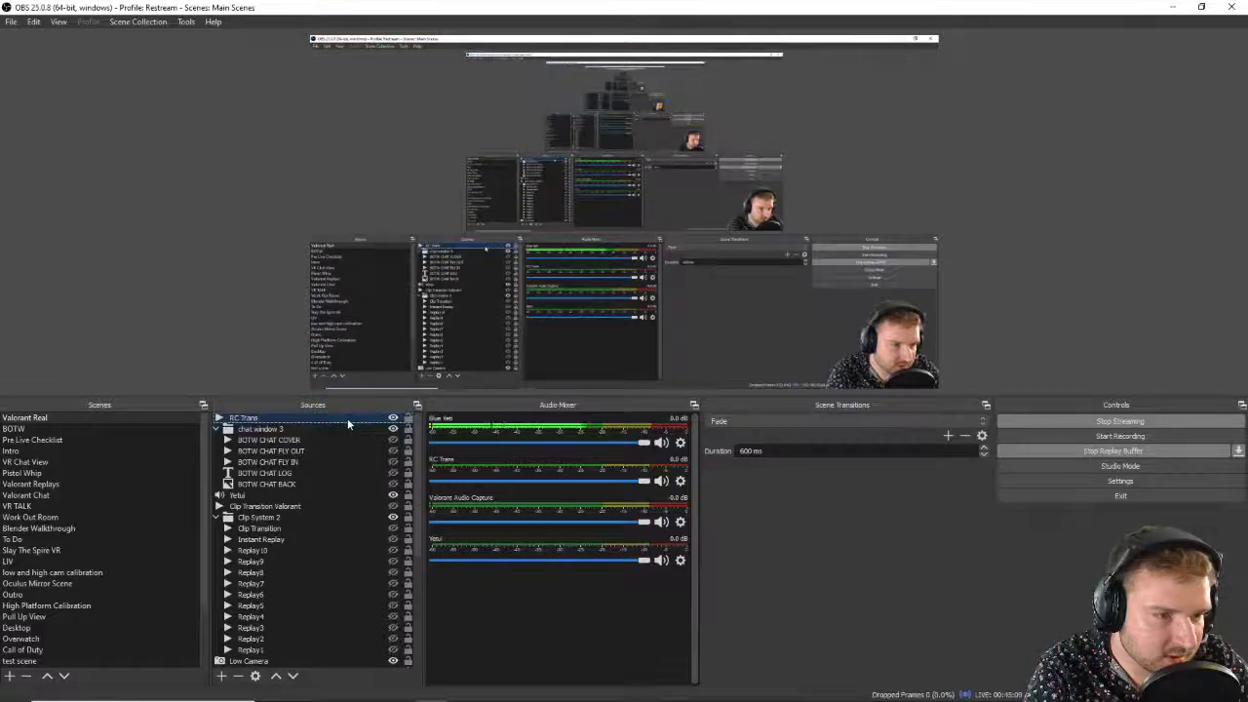
pyautogui.rightClick(347, 418)
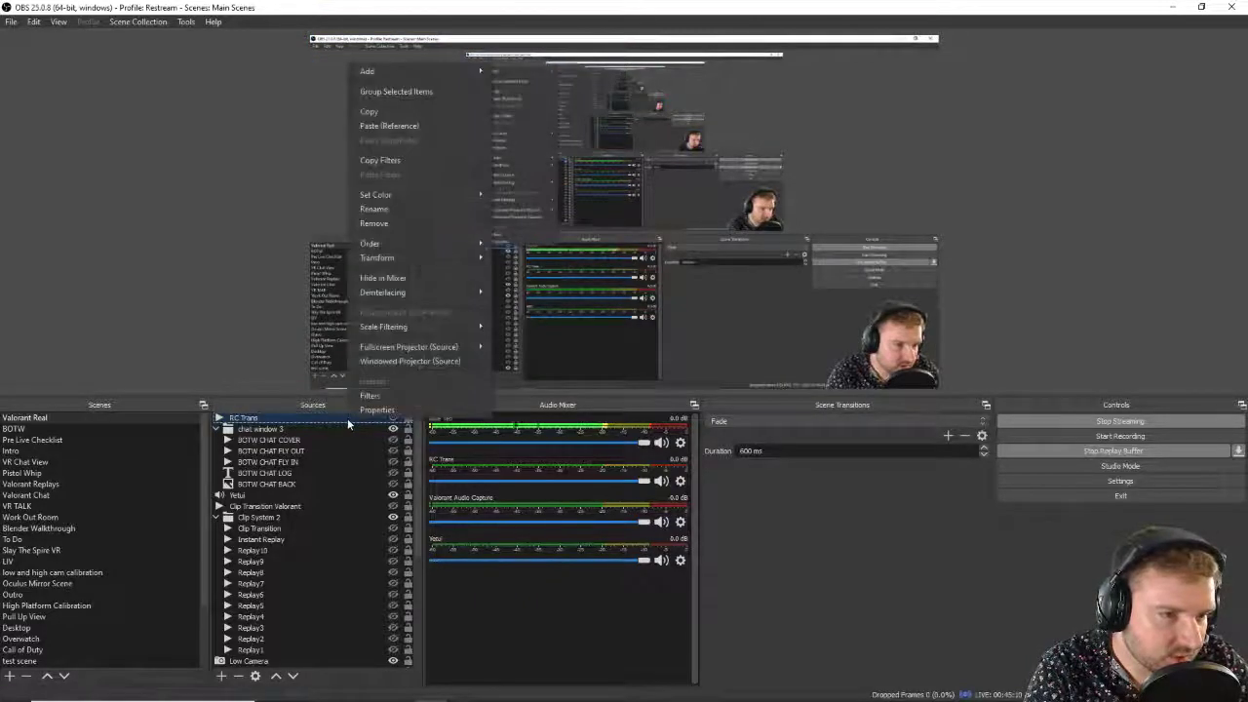
pyautogui.click(386, 224)
pyautogui.click(651, 372)
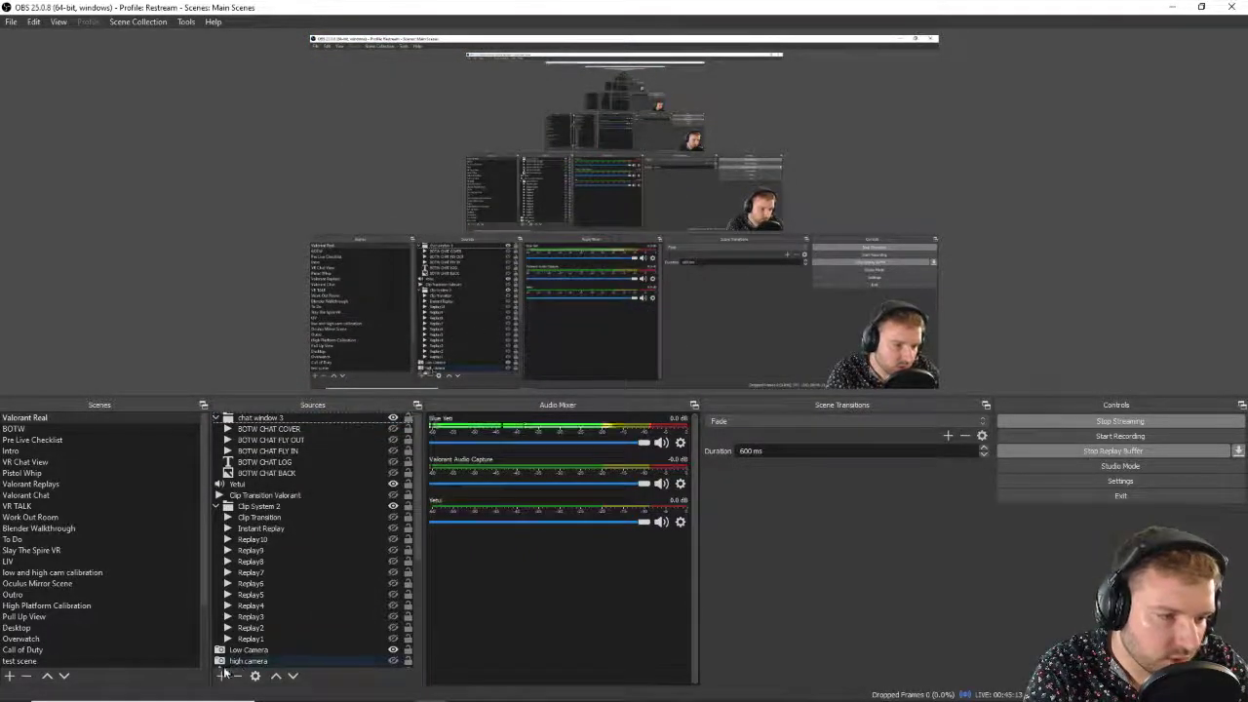
# Step: Add a new media source named RC Trans with Loop and hardware decoding on and Show nothing when playback ends off
pyautogui.click(222, 674)
pyautogui.click(278, 524)
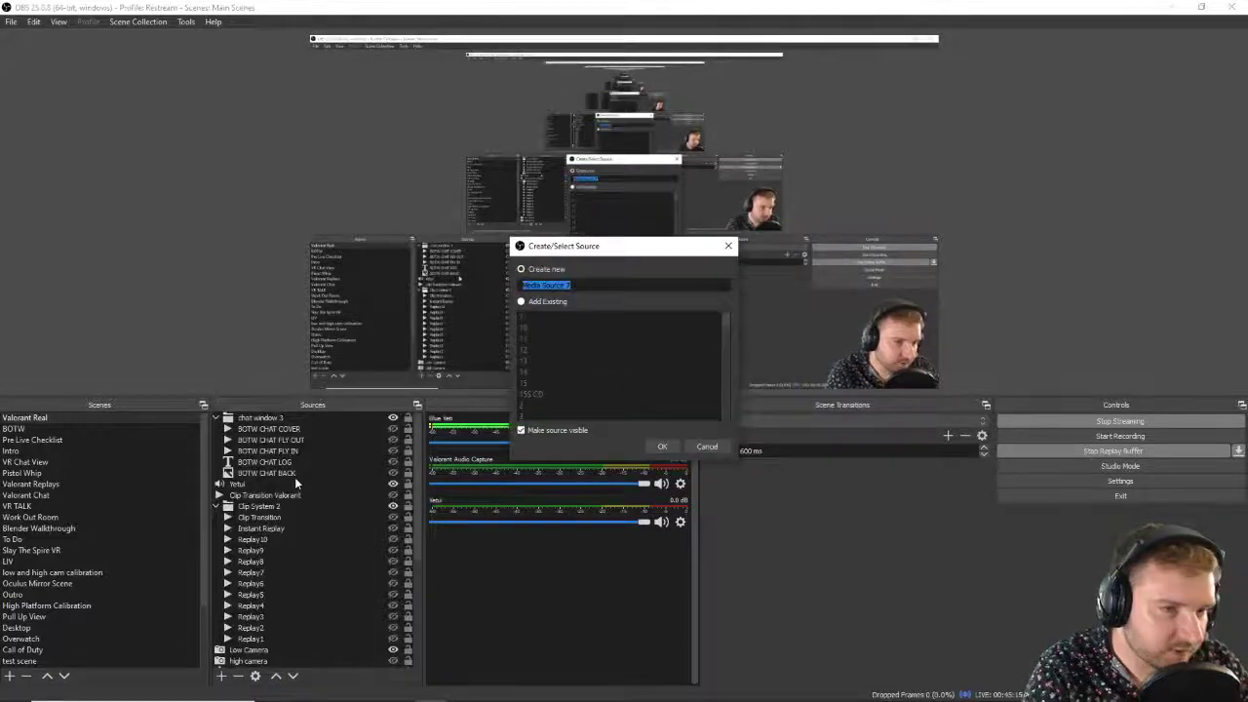
pyautogui.write('RC Tra')
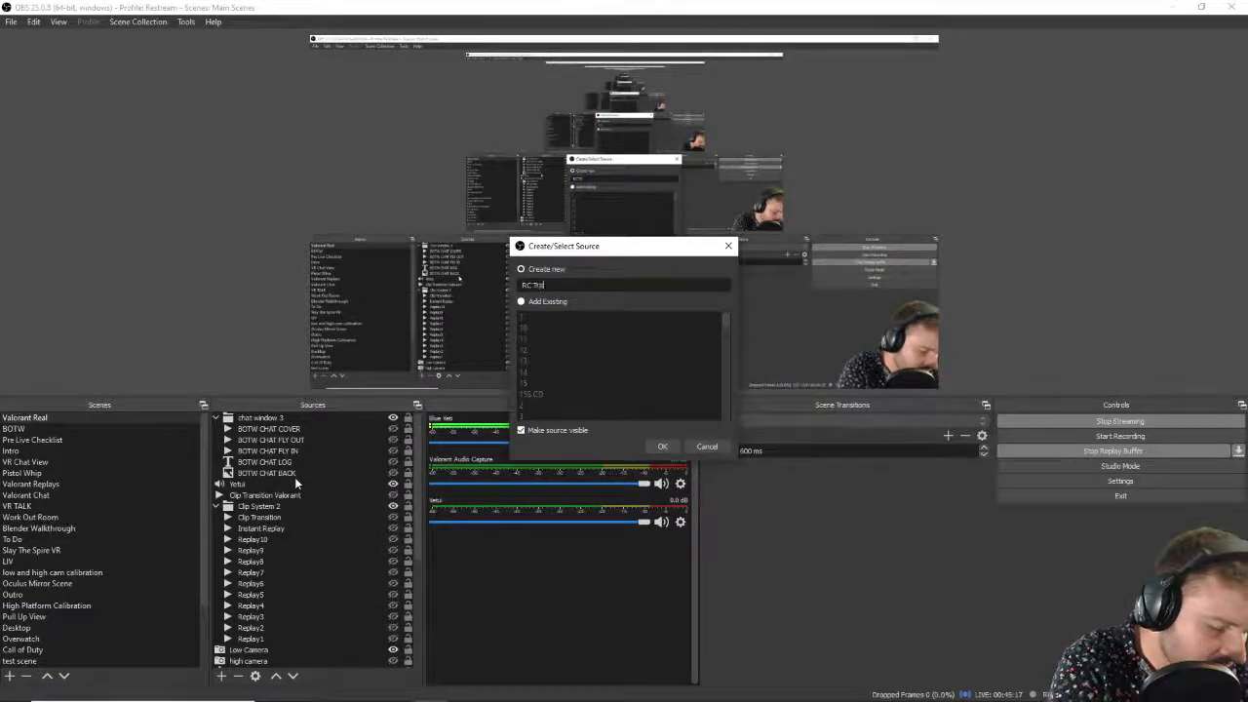
pyautogui.write('ns')
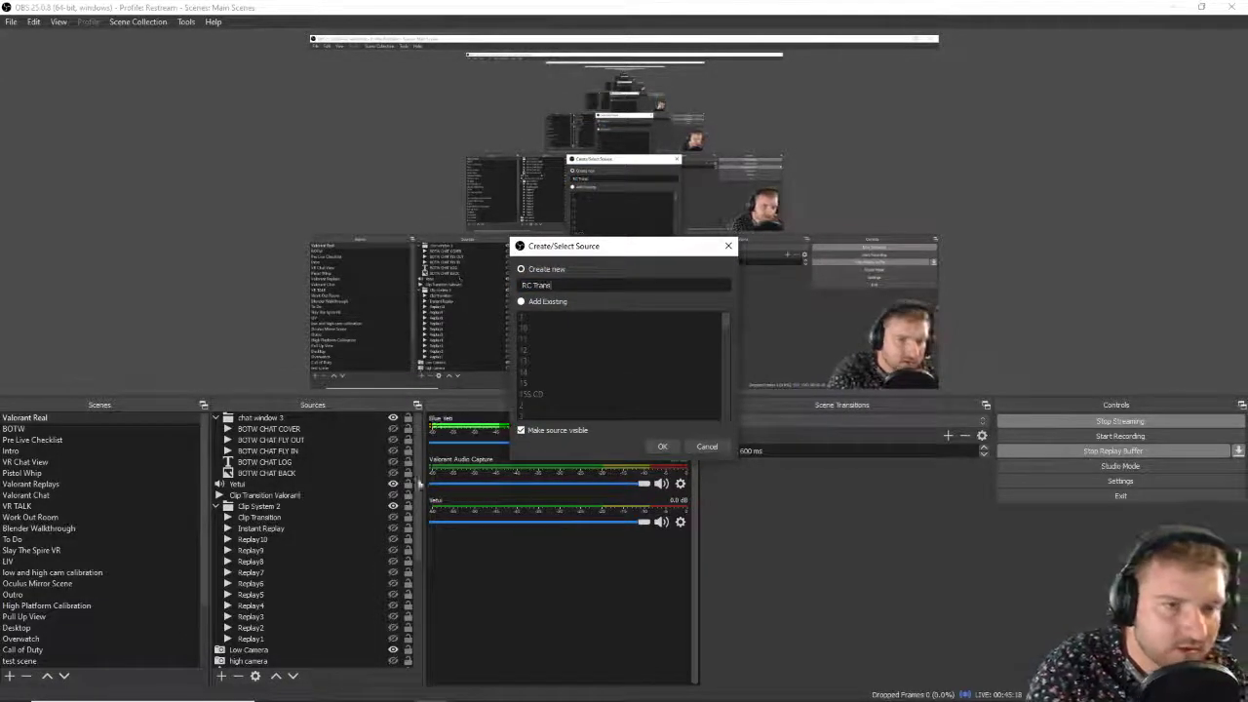
pyautogui.click(662, 448)
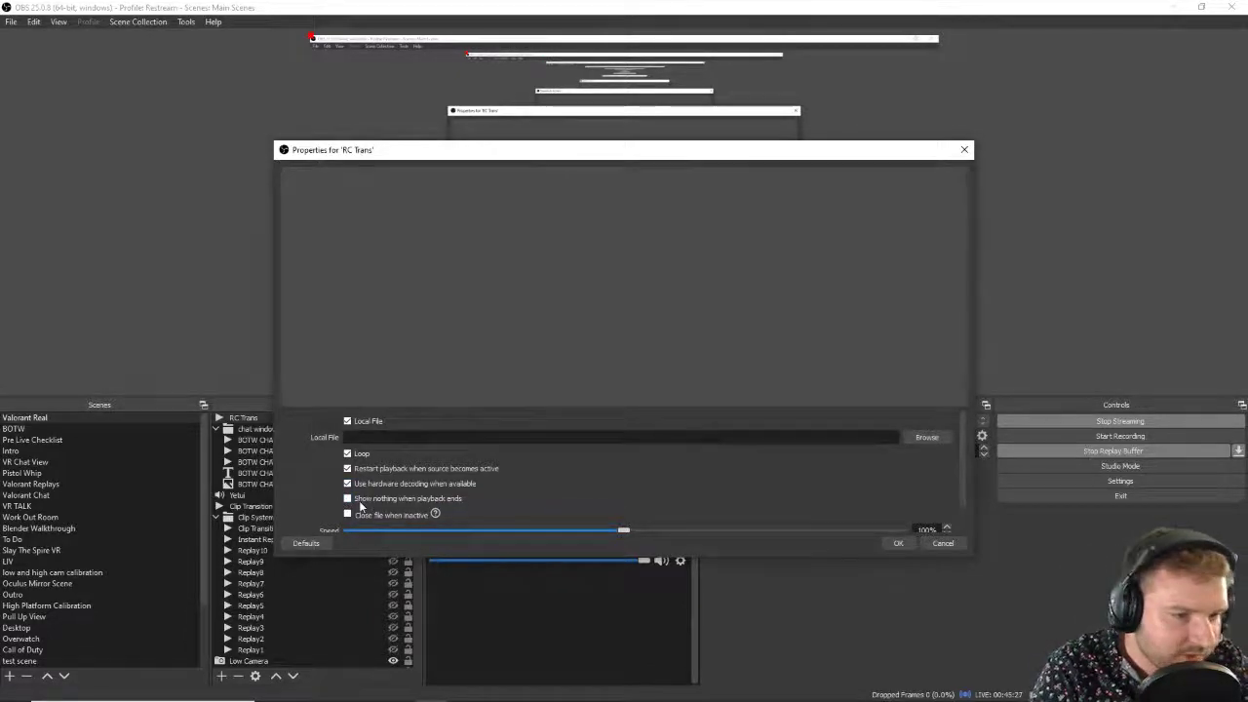
# Step: Load Clip Transition0001-0090.mkv into RC Trans and key out its green background with a Chroma Key filter
pyautogui.click(906, 439)
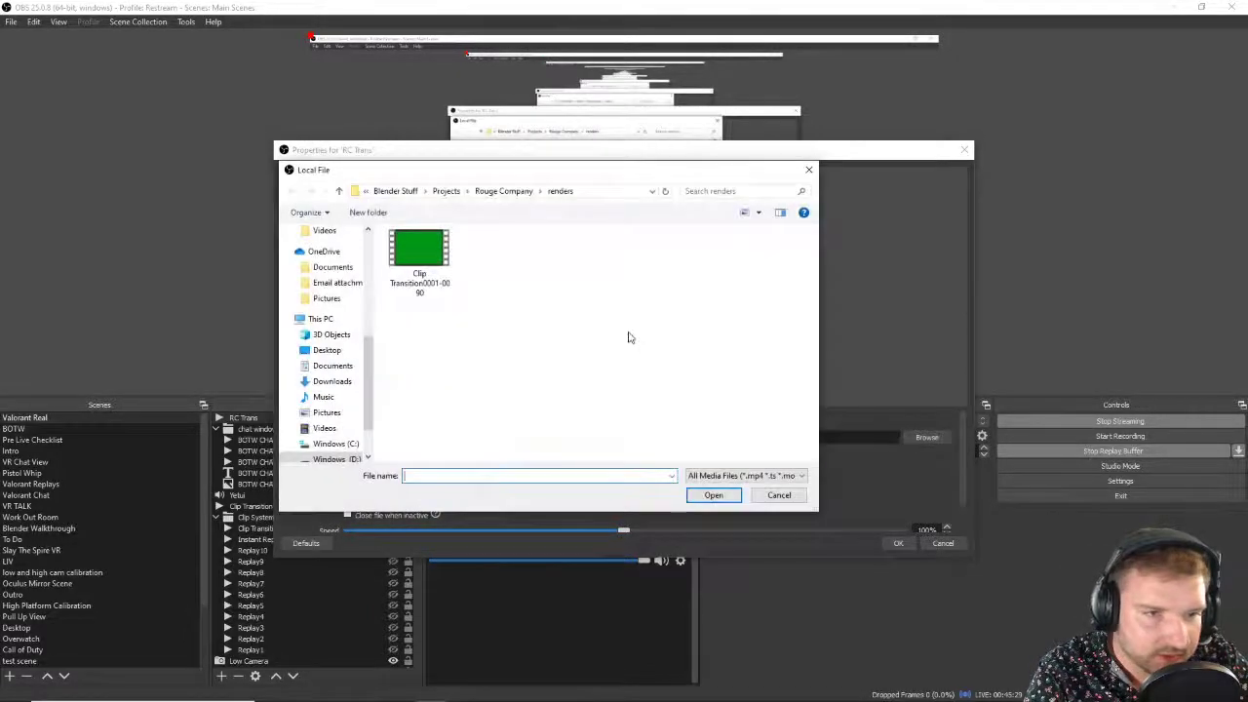
pyautogui.click(416, 256)
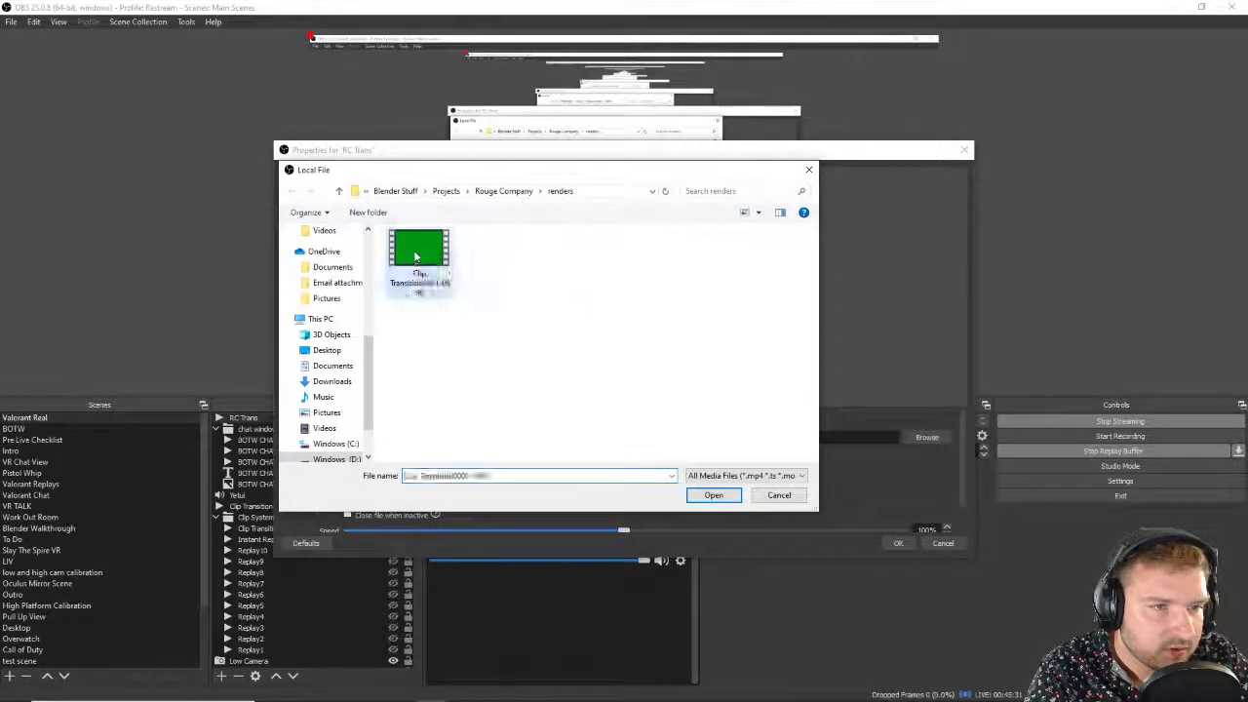
pyautogui.doubleClick(426, 256)
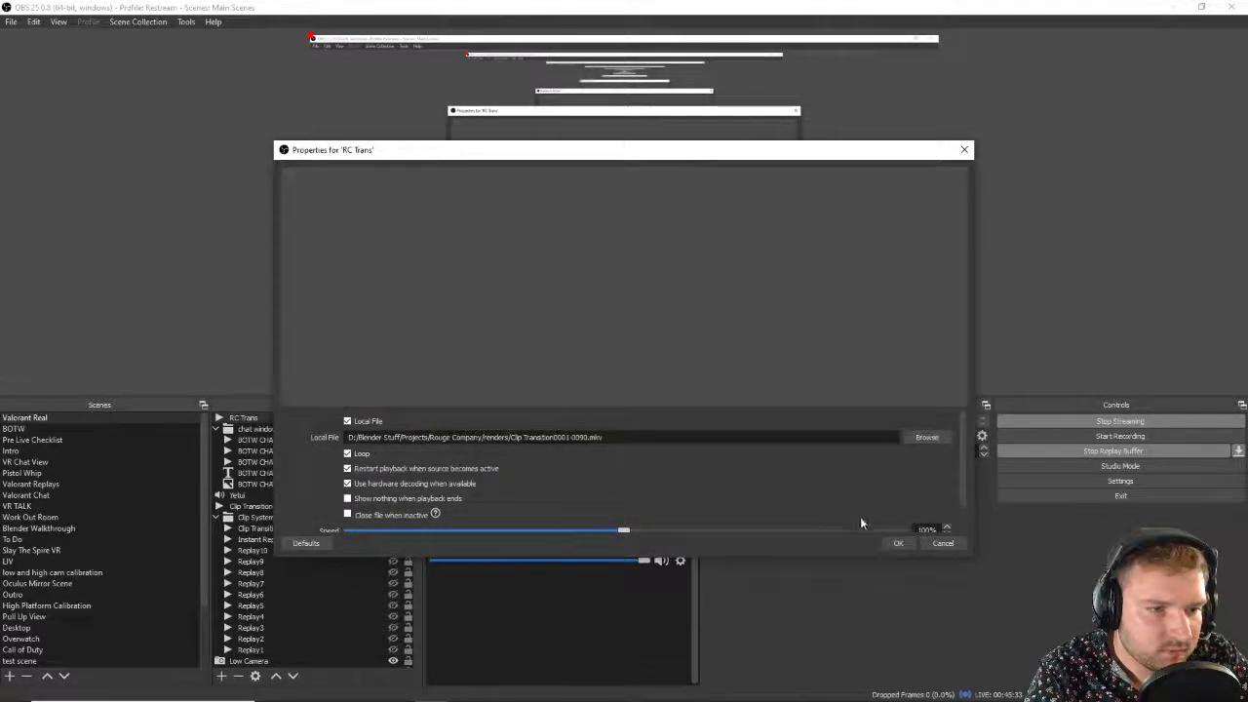
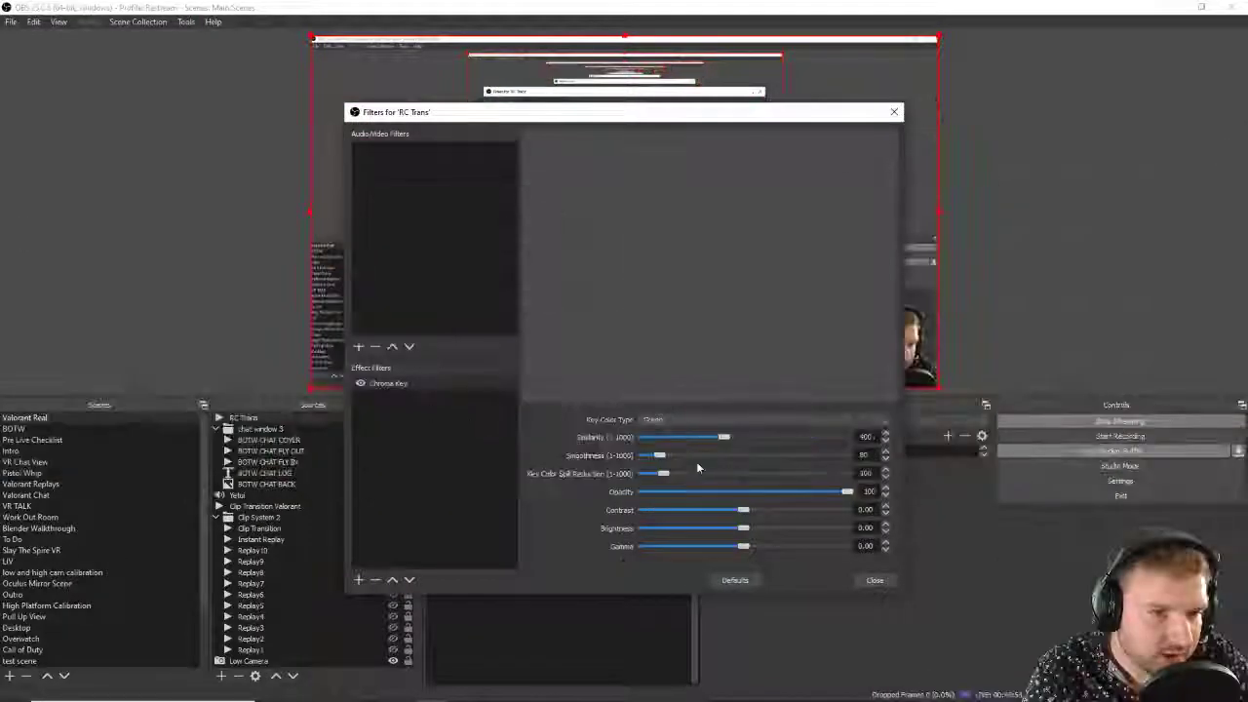
pyautogui.moveTo(645, 125); pyautogui.dragTo(693, 162)
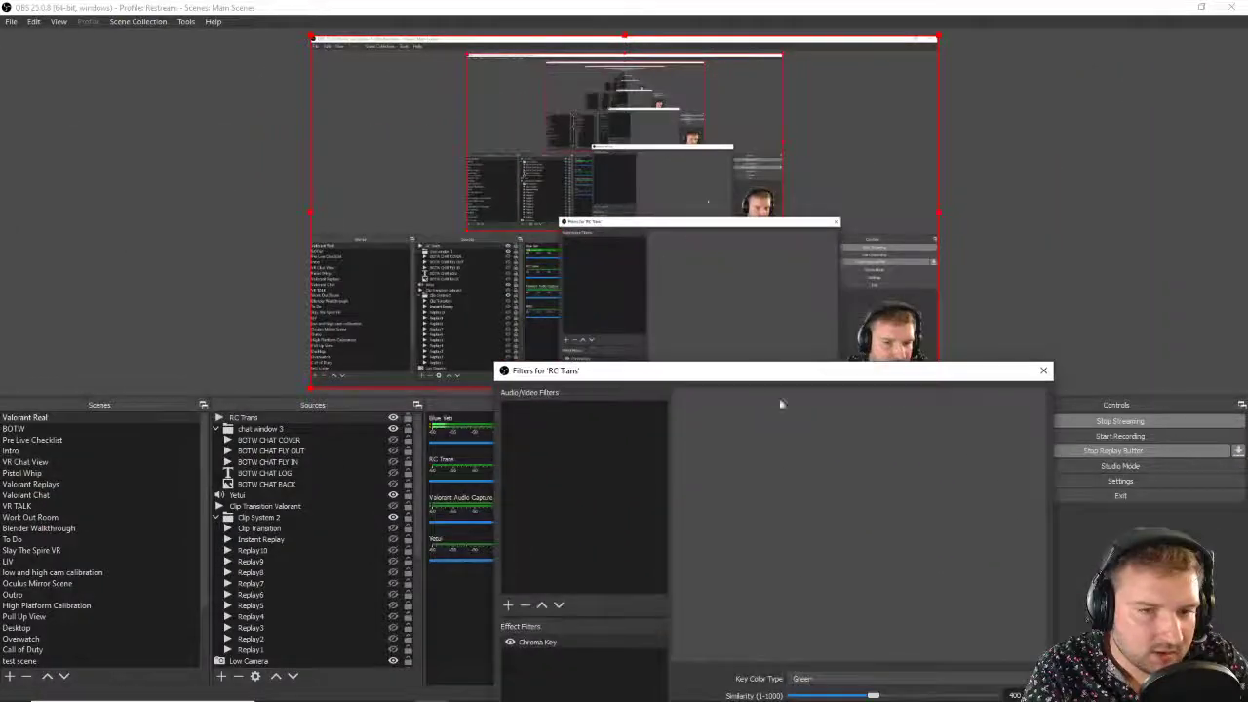
pyautogui.moveTo(763, 386); pyautogui.dragTo(645, 220)
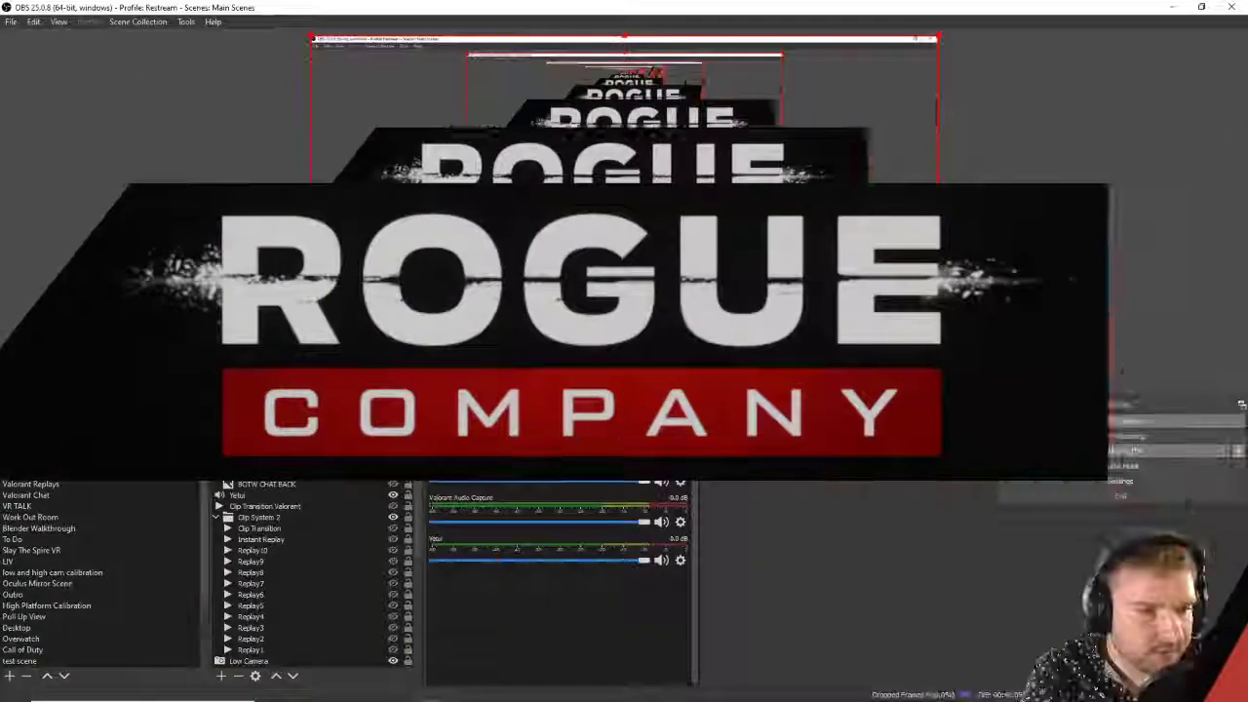
# Step: Turn off Loop in the properties of the RC Trans media source and accept the change
pyautogui.rightClick(370, 421)
pyautogui.click(375, 393)
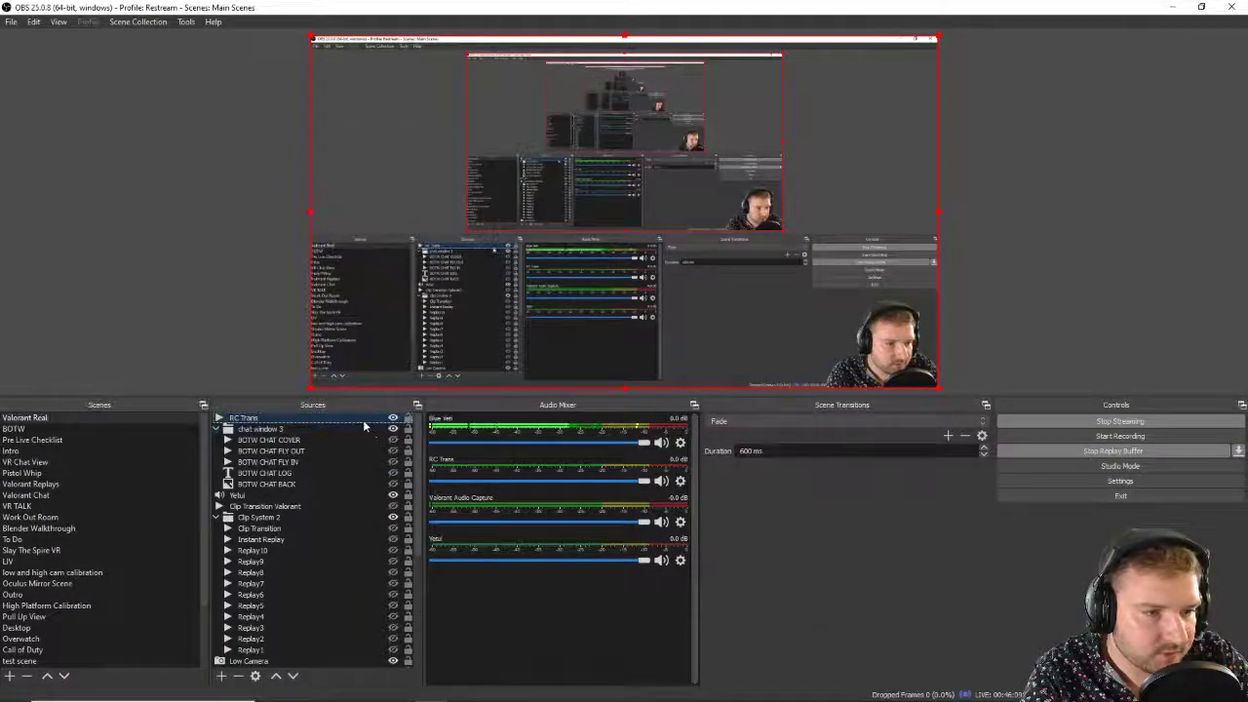
pyautogui.rightClick(369, 421)
pyautogui.click(394, 410)
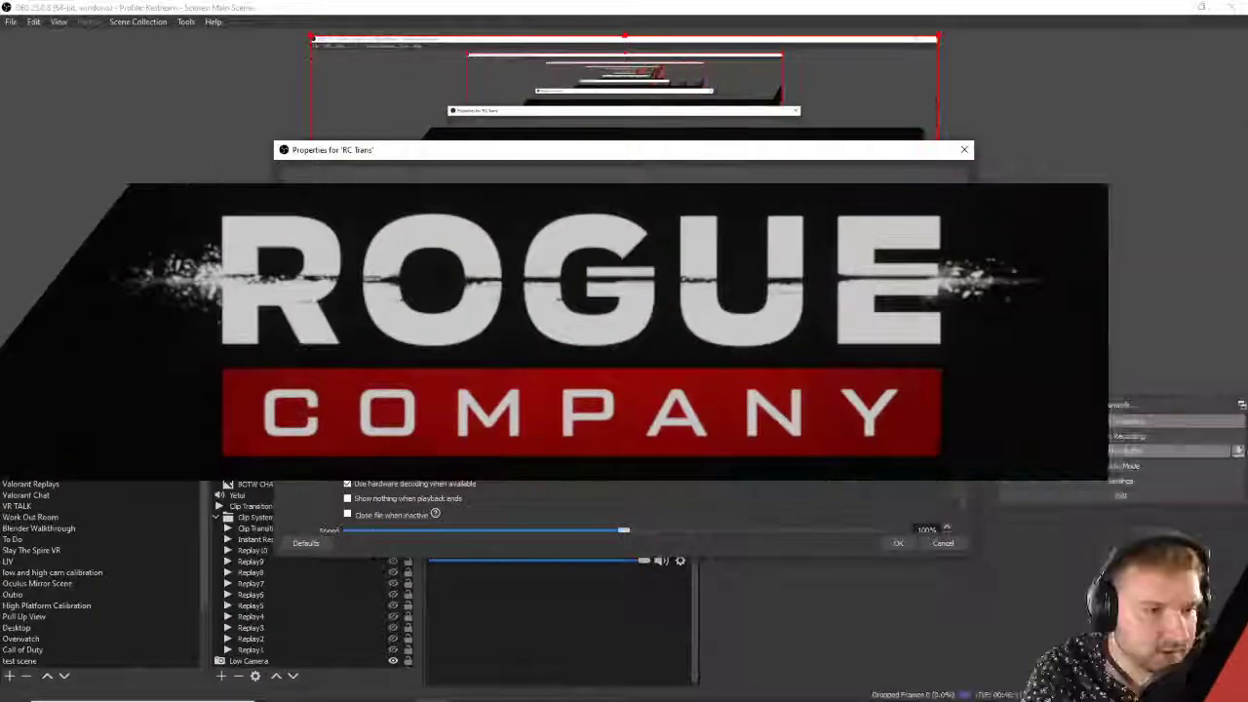
pyautogui.click(891, 540)
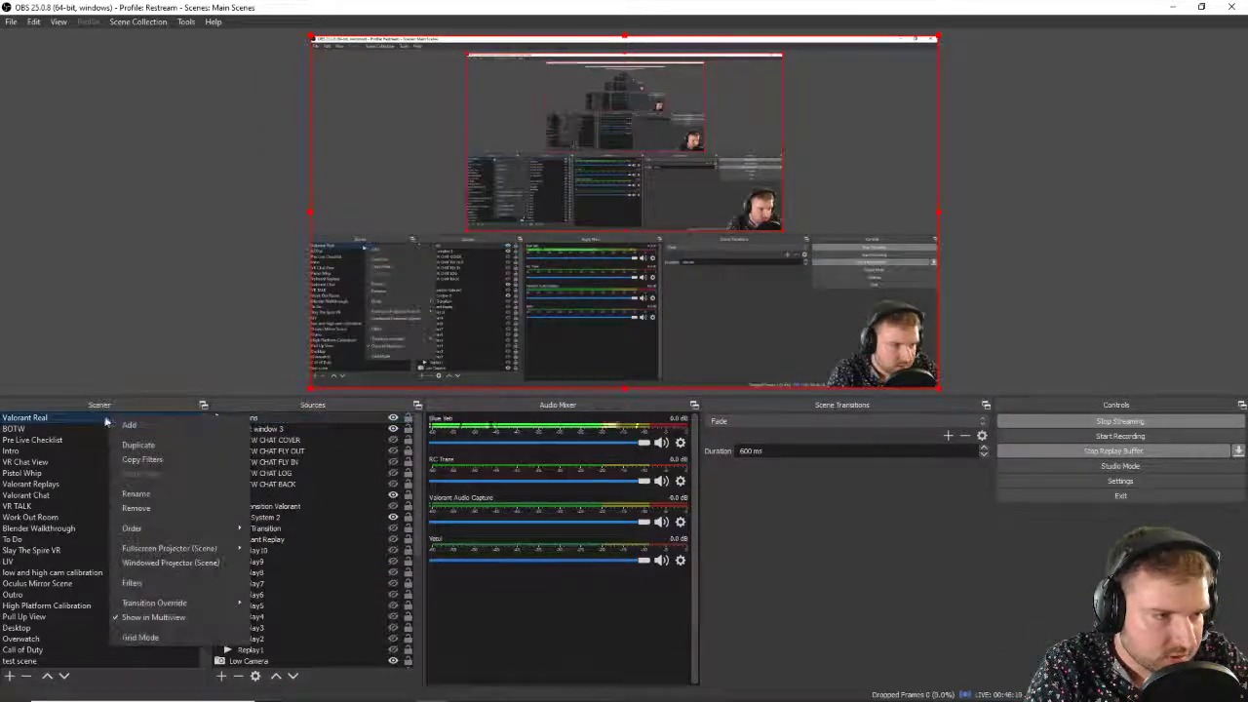
# Step: Duplicate the Valorant Real scene as RC Scene and move the copy to the top of the scene list
pyautogui.rightClick(109, 417)
pyautogui.click(151, 445)
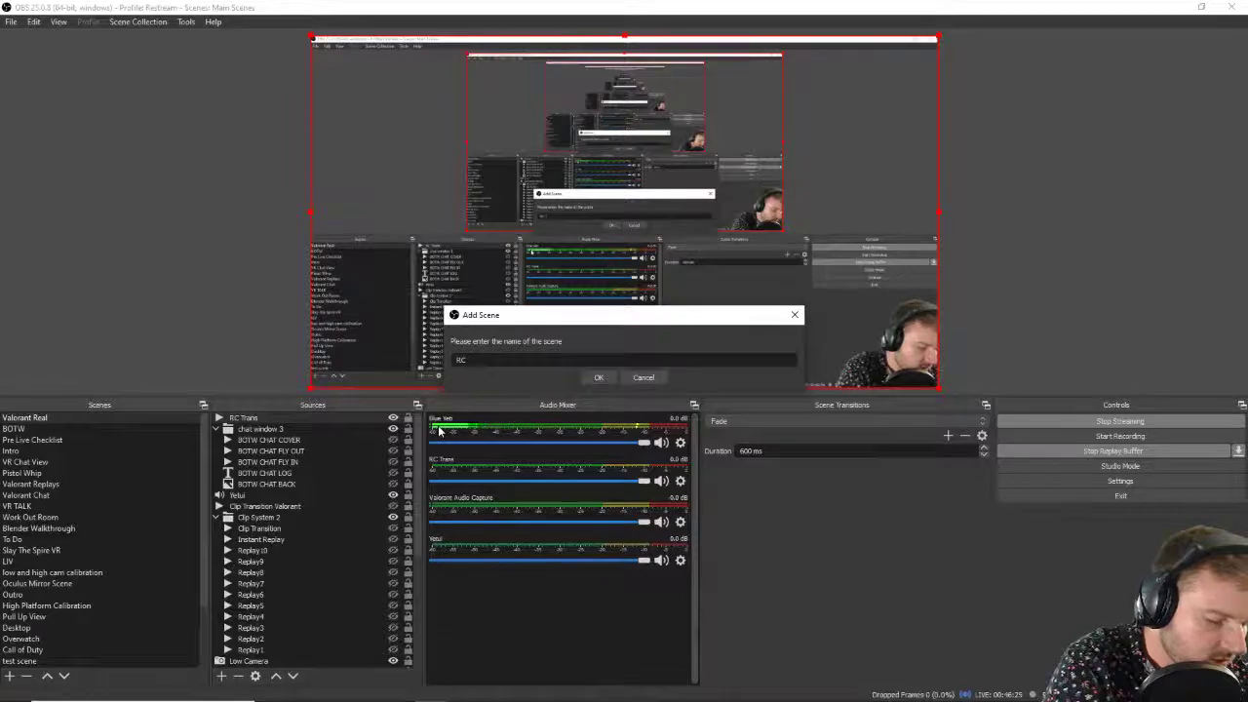
pyautogui.write('RC')
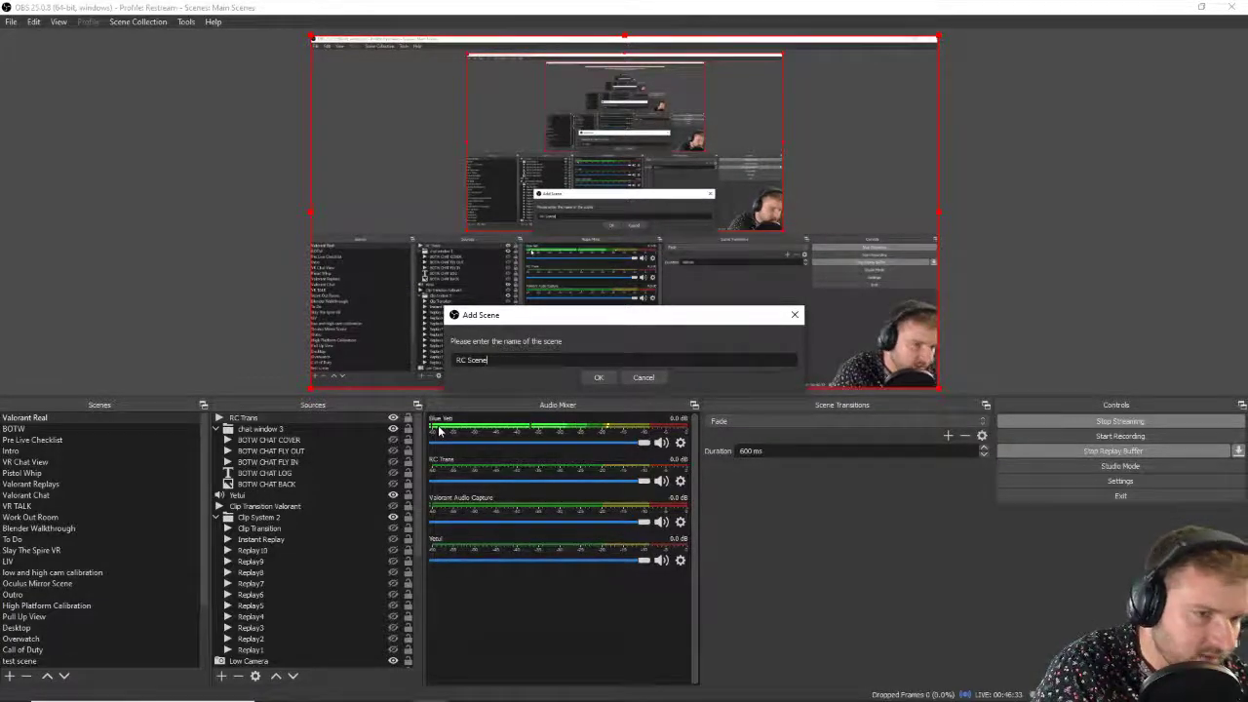
pyautogui.click(599, 377)
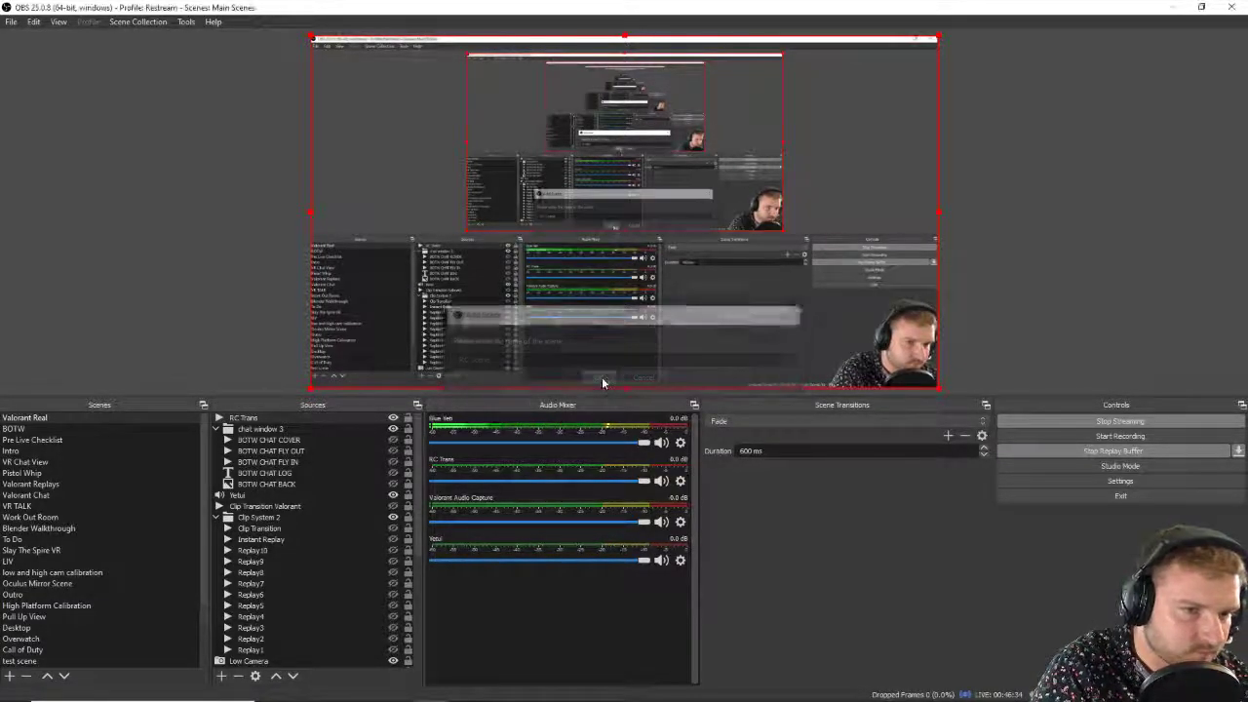
pyautogui.rightClick(162, 665)
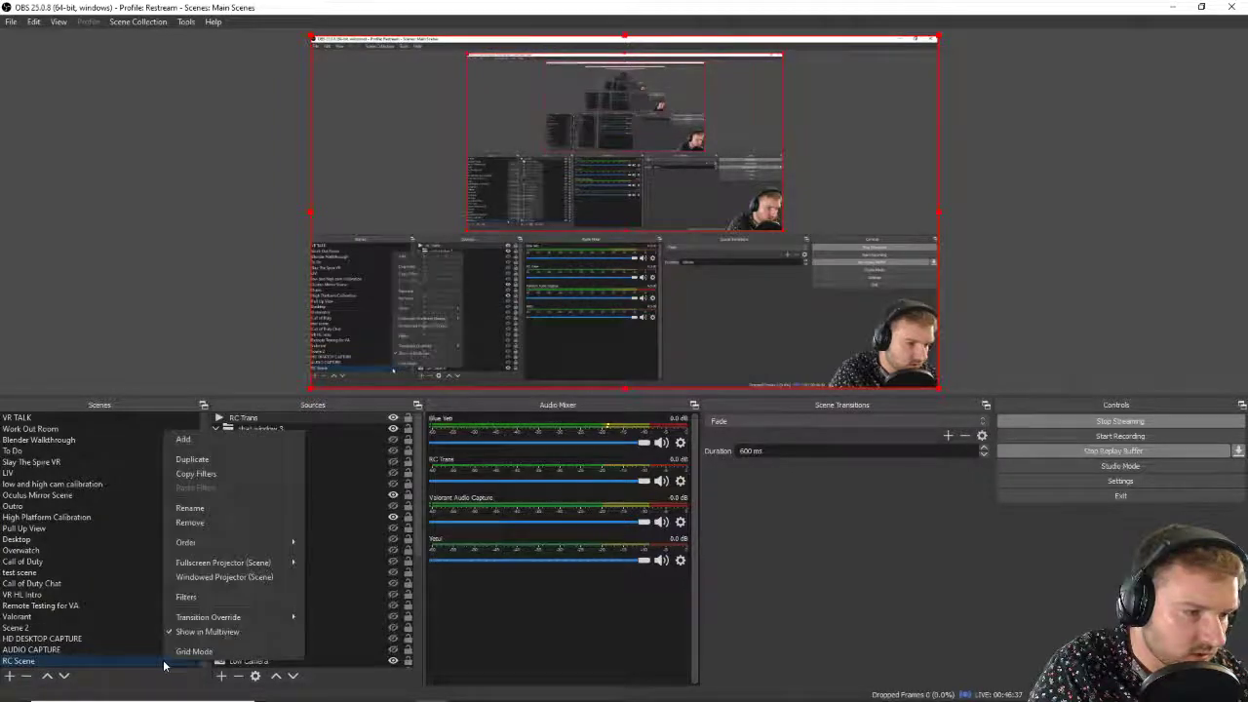
pyautogui.moveTo(229, 548)
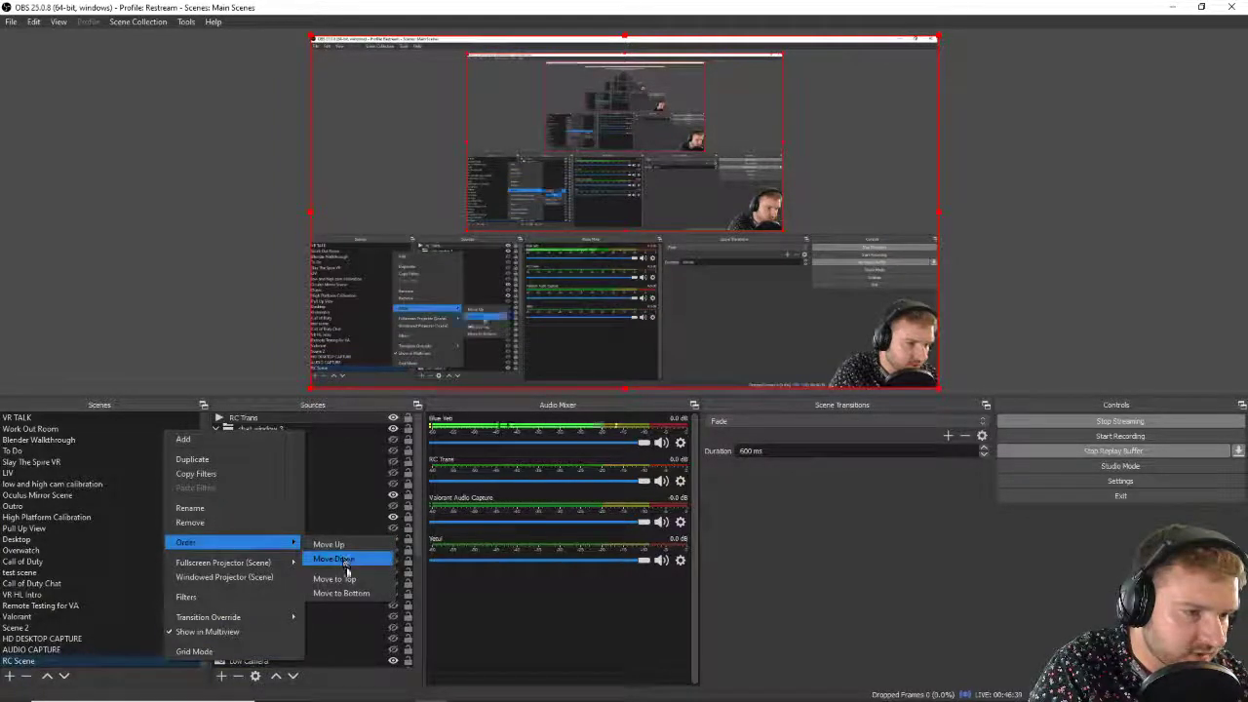
pyautogui.click(335, 578)
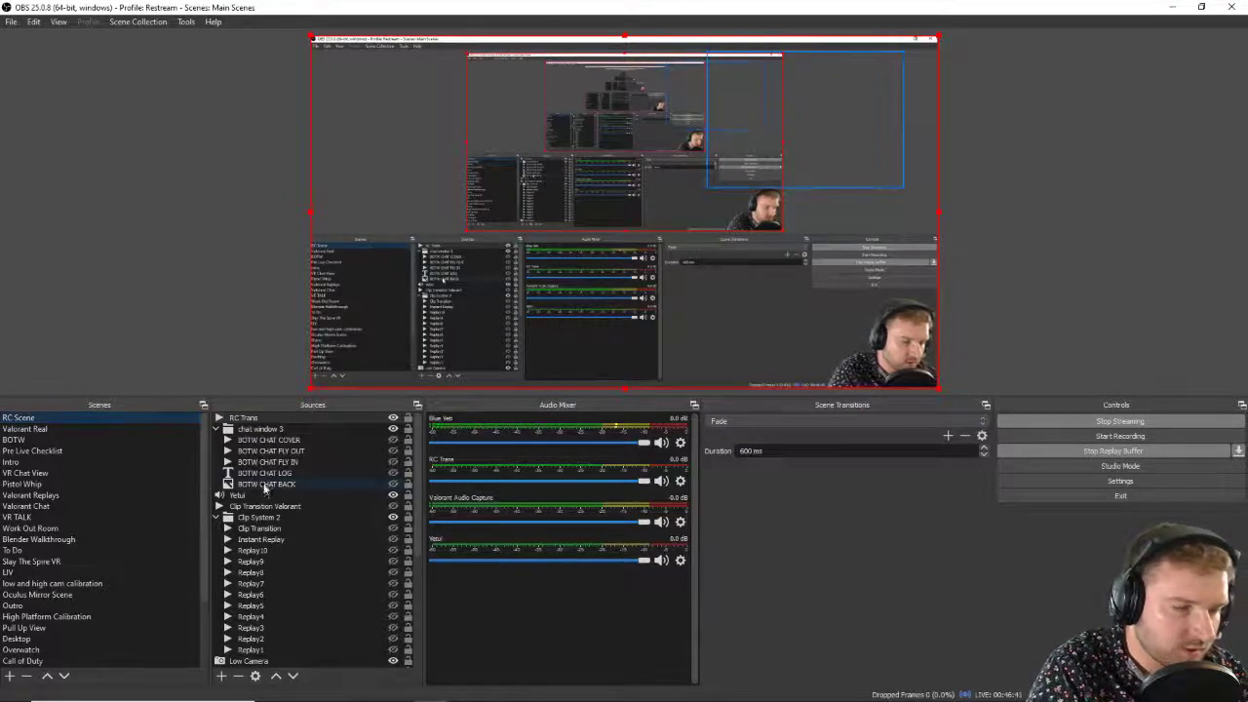
# Step: Remove the Clip Transition source from the Clip System 2 group
pyautogui.click(276, 542)
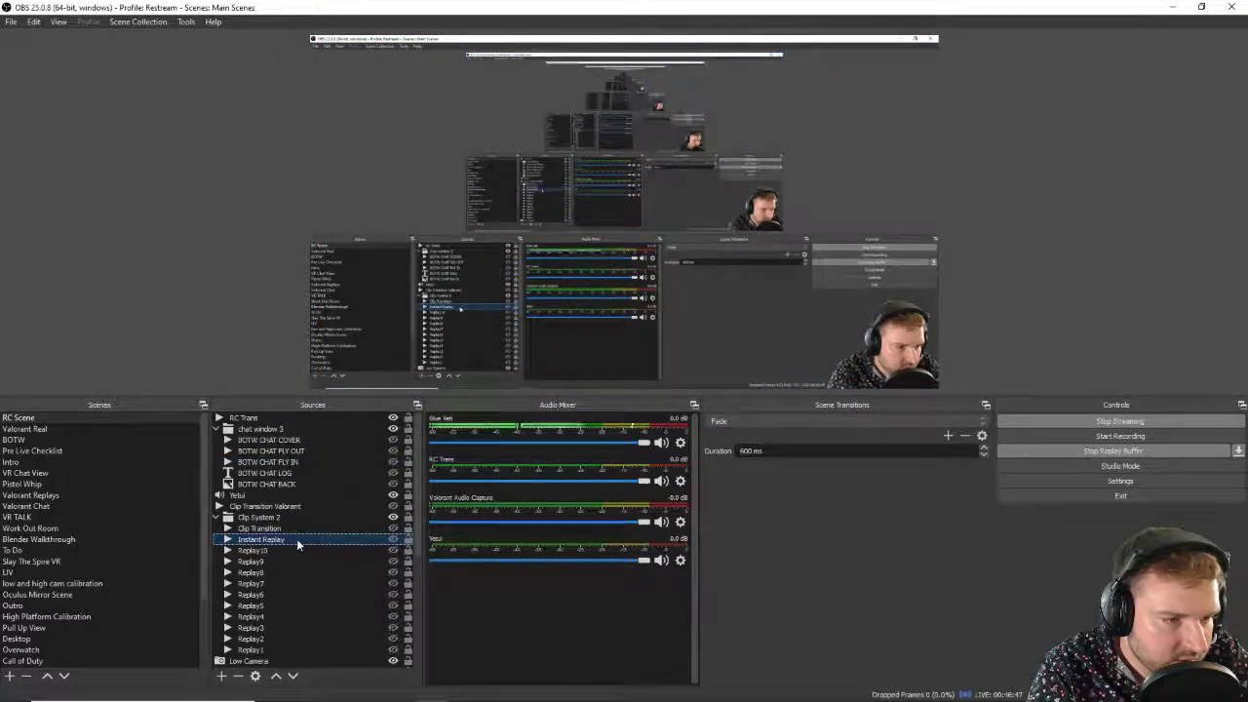
pyautogui.click(303, 528)
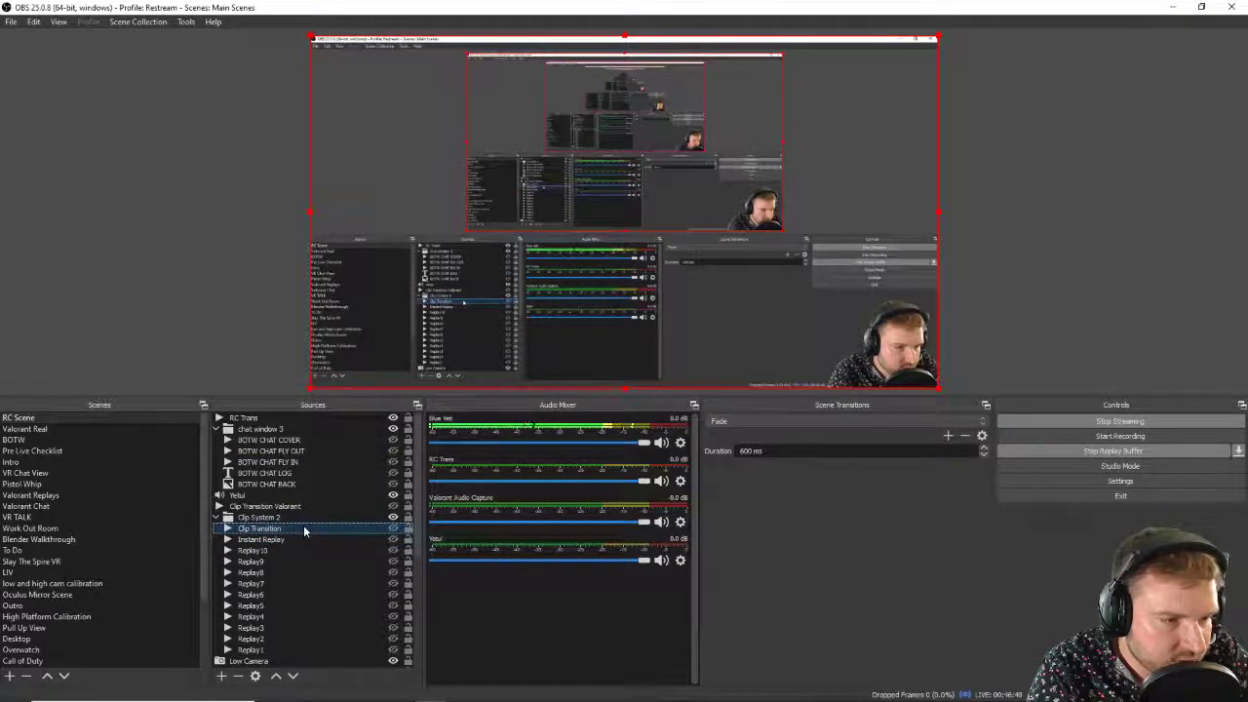
pyautogui.rightClick(307, 527)
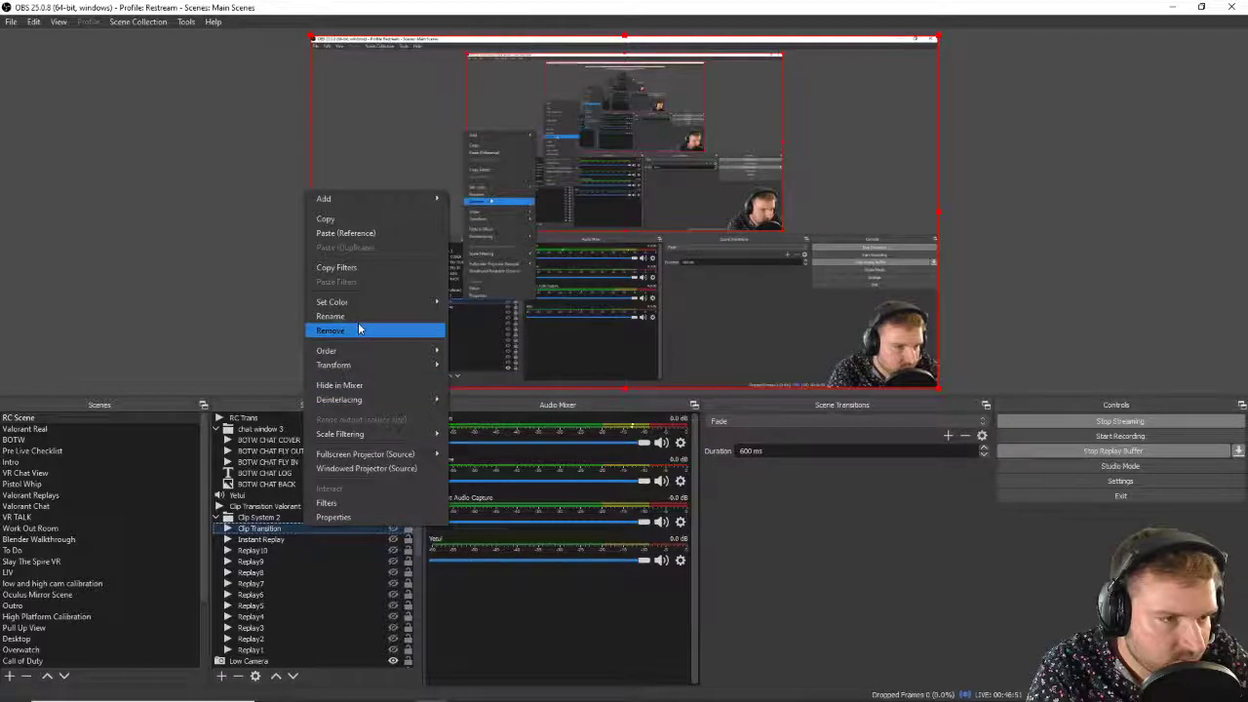
pyautogui.click(428, 330)
pyautogui.click(705, 671)
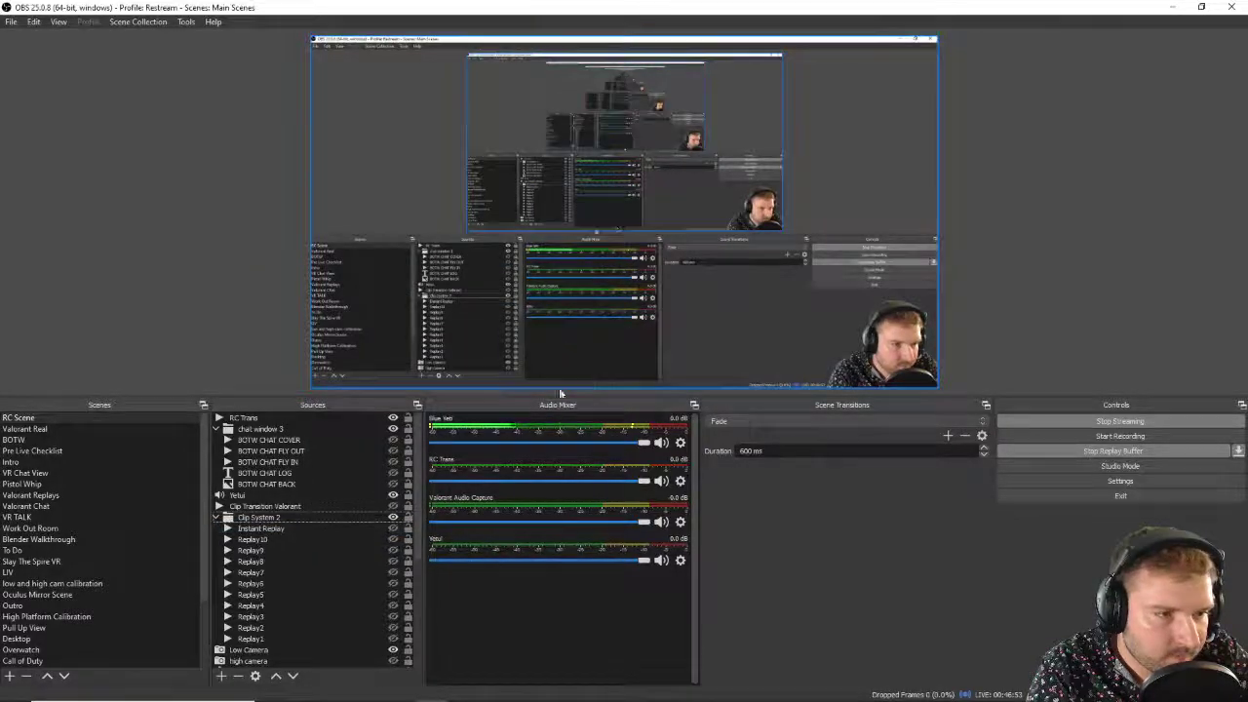
# Step: Switch to VoiceAttack and open the "play that back" command of the AI profile for editing
pyautogui.moveTo(331, 699)
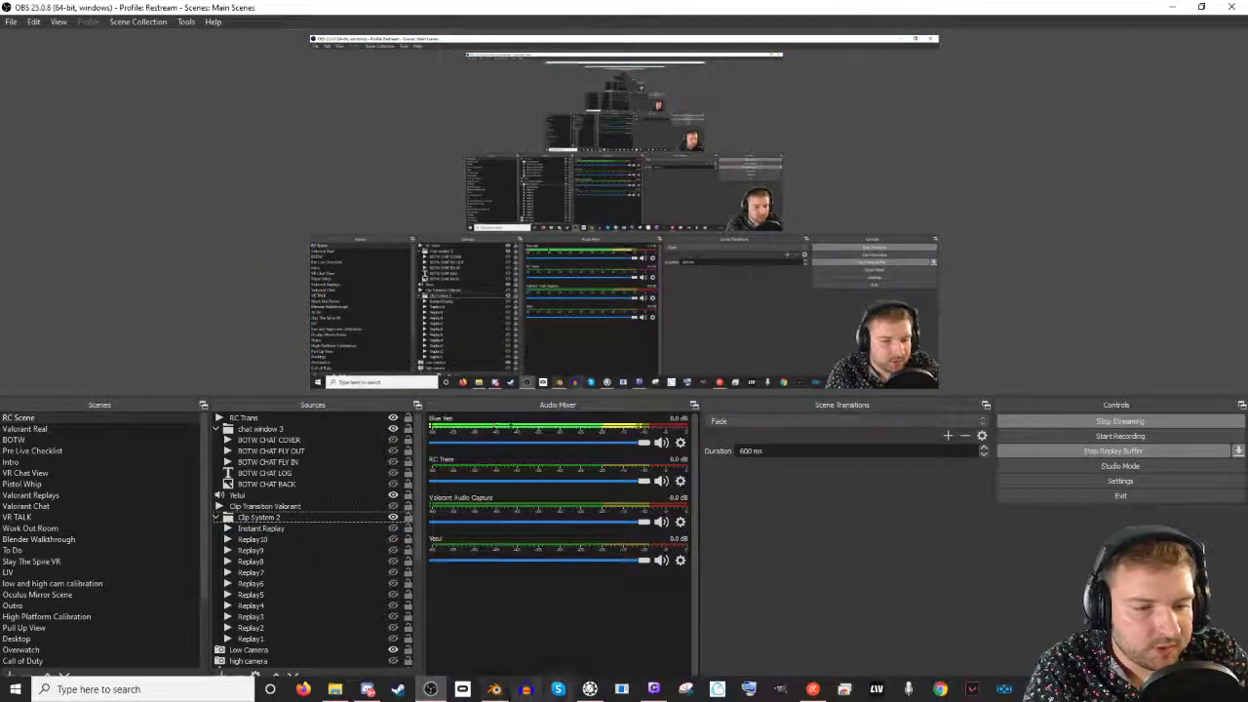
pyautogui.click(590, 688)
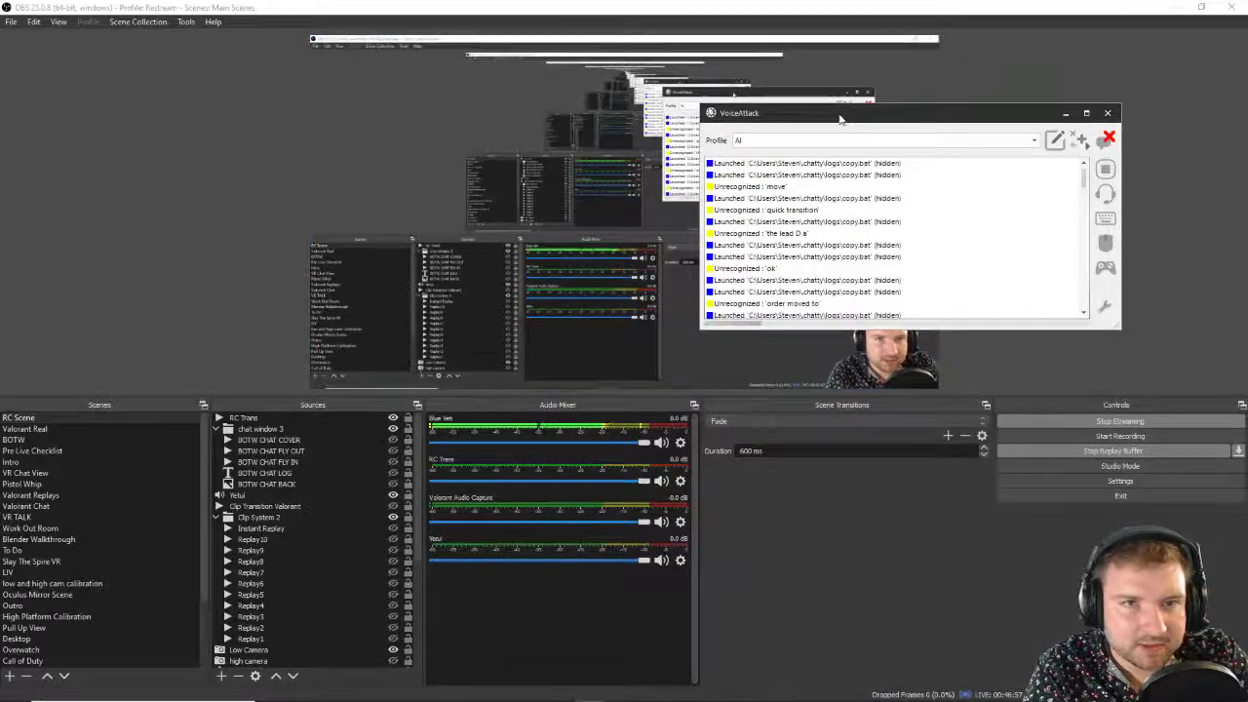
pyautogui.doubleClick(797, 114)
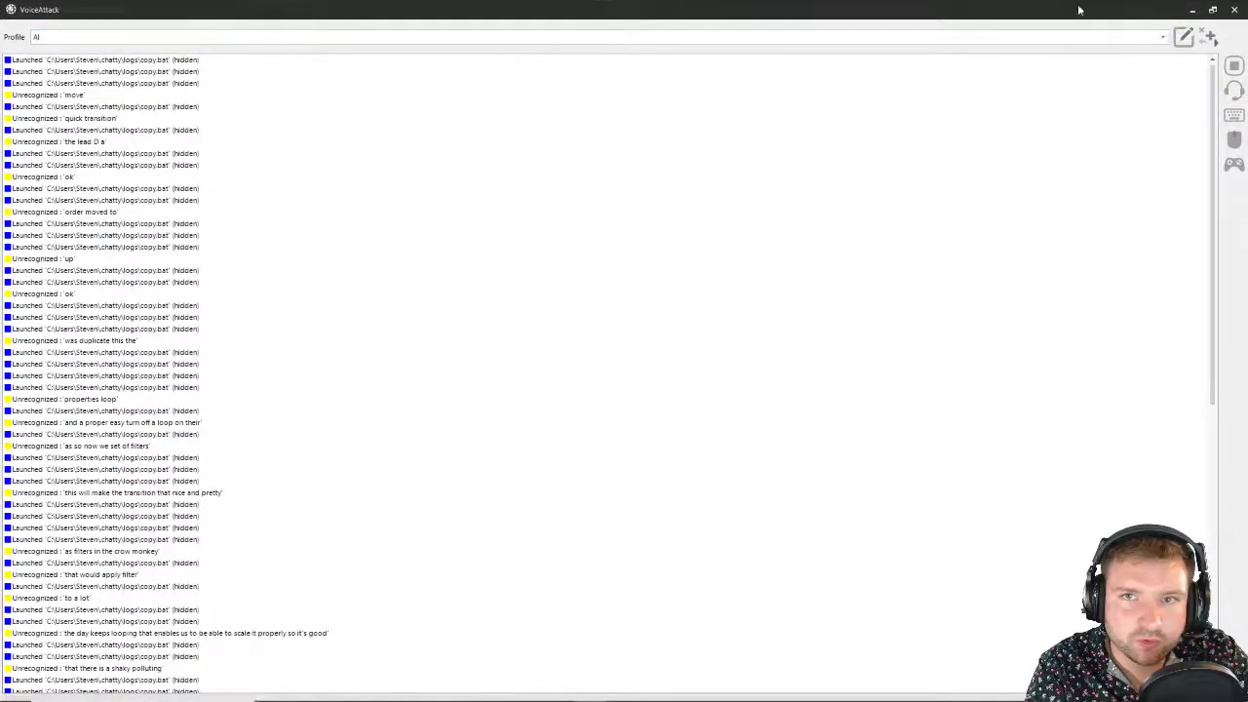
pyautogui.moveTo(1078, 9); pyautogui.dragTo(576, 280)
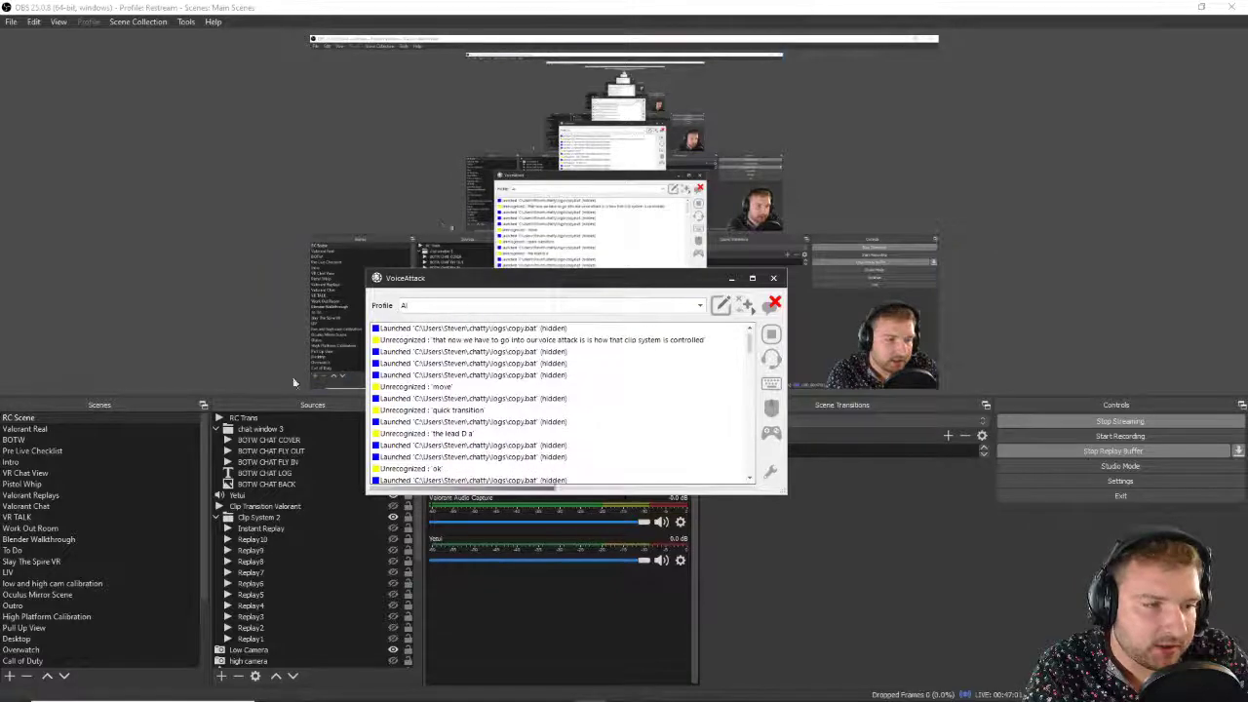
pyautogui.click(720, 305)
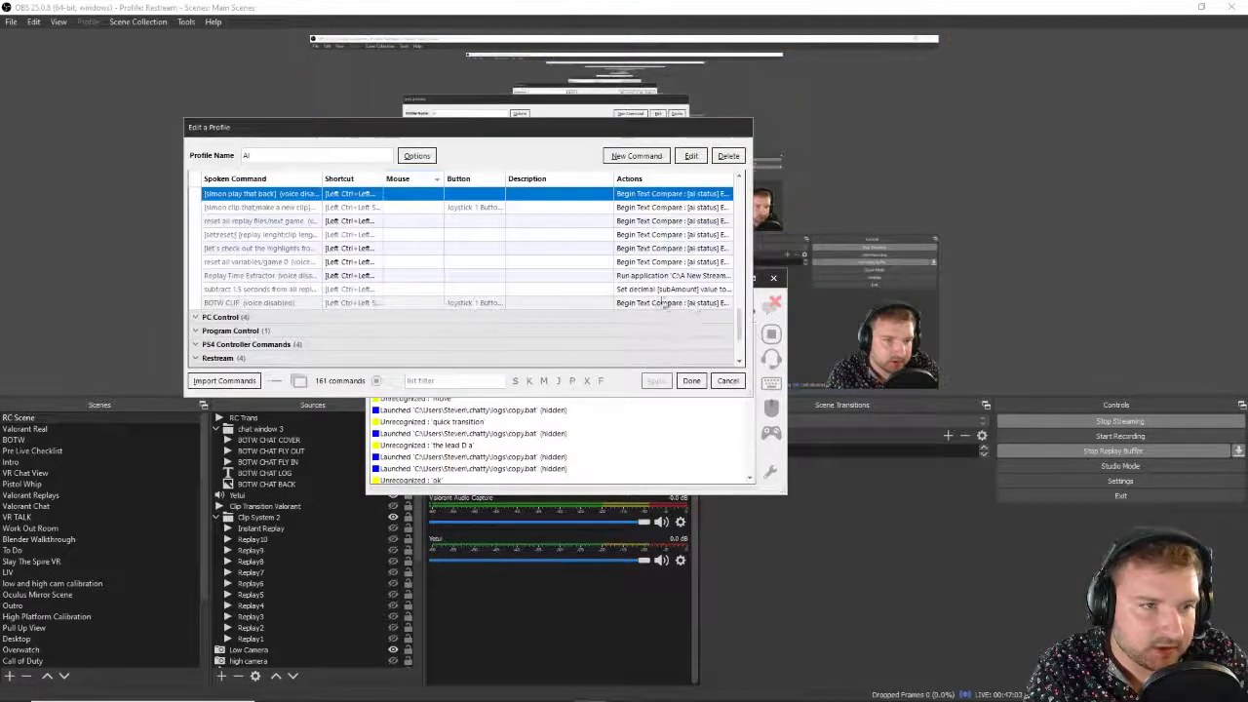
pyautogui.moveTo(515, 130); pyautogui.dragTo(456, 13)
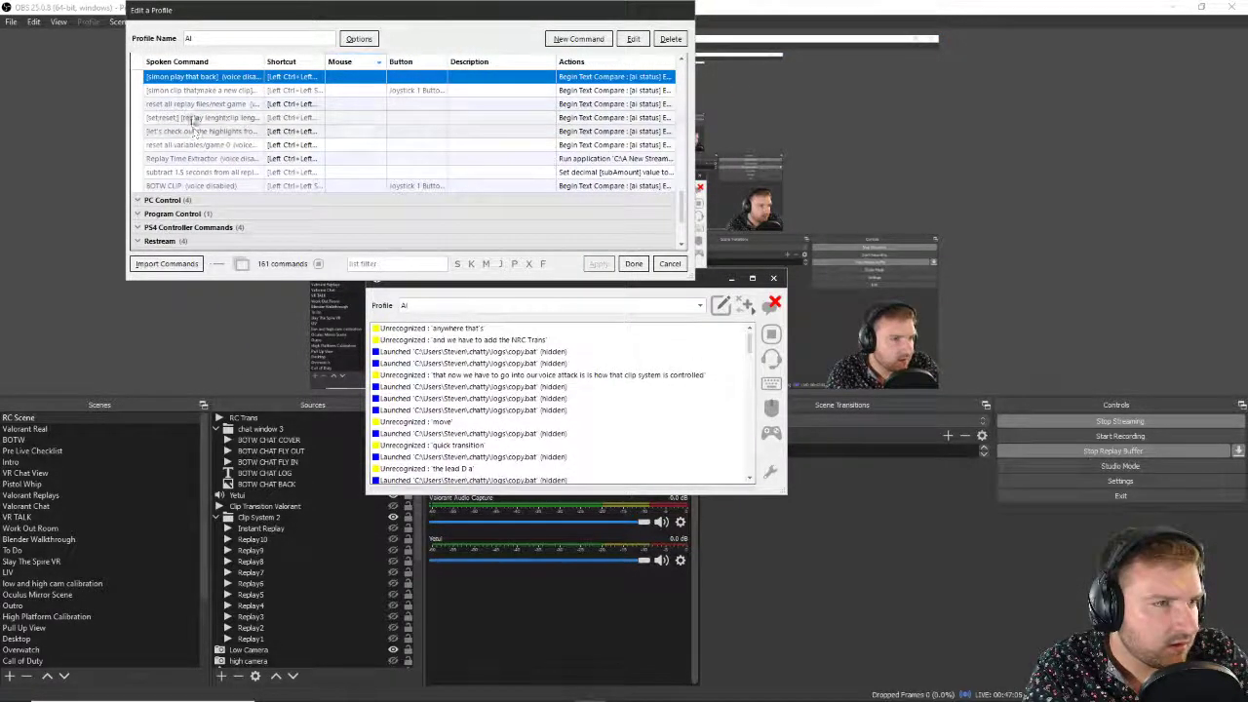
pyautogui.scroll(1, 202, 109)
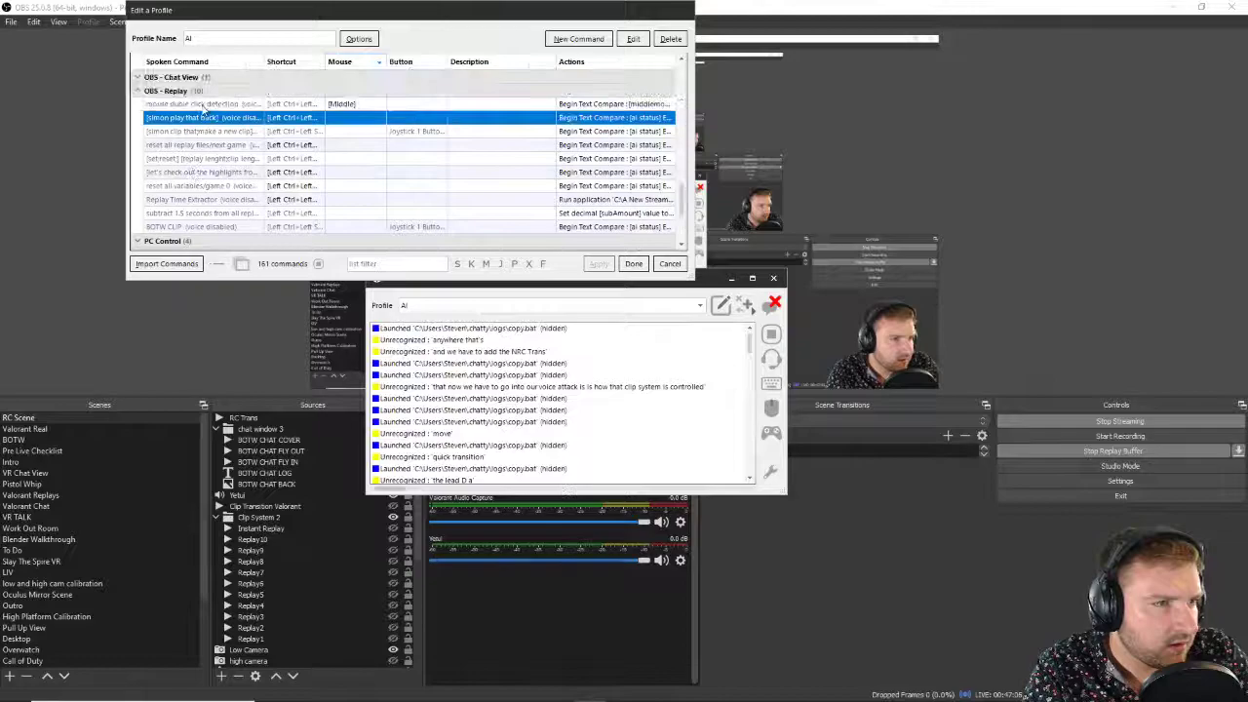
pyautogui.doubleClick(242, 117)
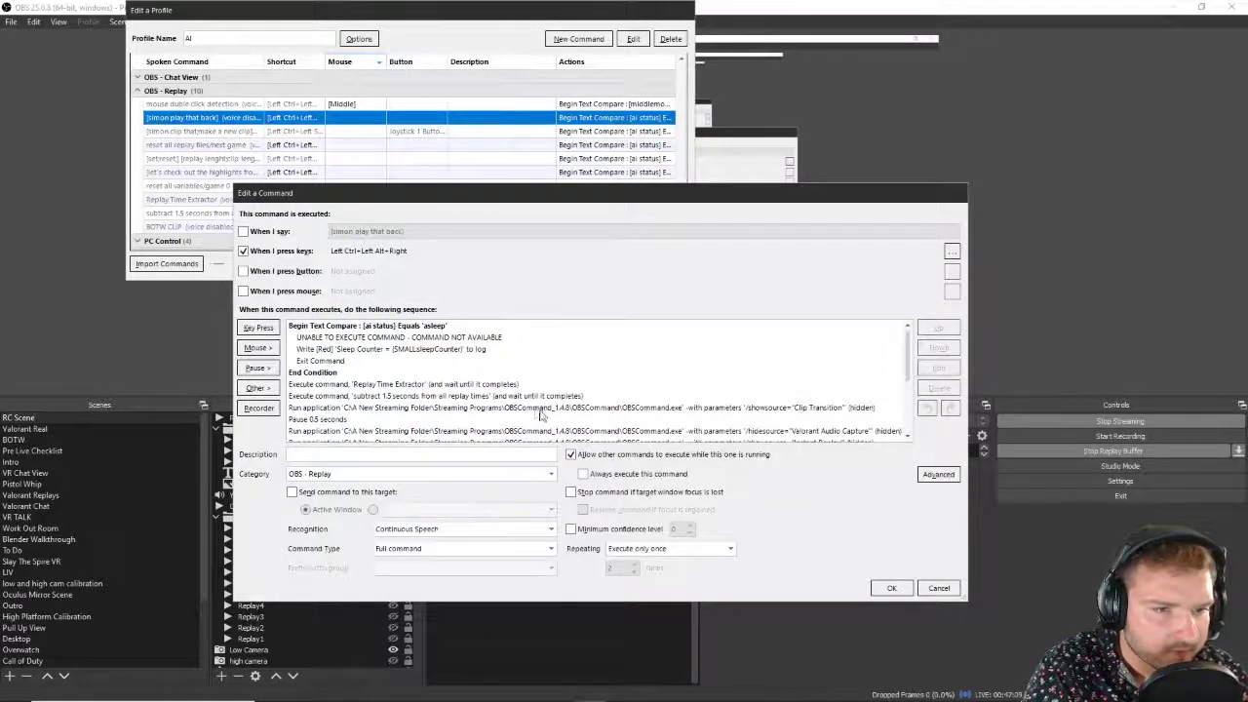
# Step: Duplicate the first action that shows Clip Transition and set the copy's parameters to /showsource="RC Trans"
pyautogui.click(542, 407)
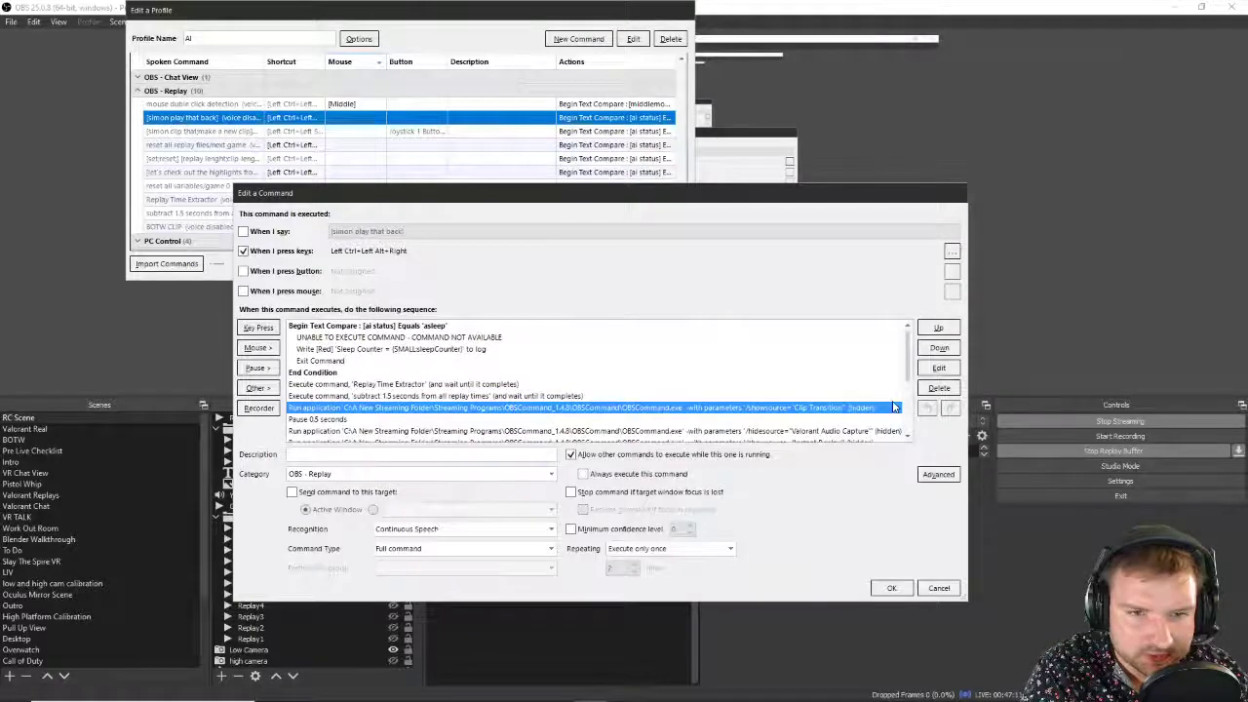
pyautogui.moveTo(519, 194); pyautogui.dragTo(434, 155)
pyautogui.rightClick(688, 373)
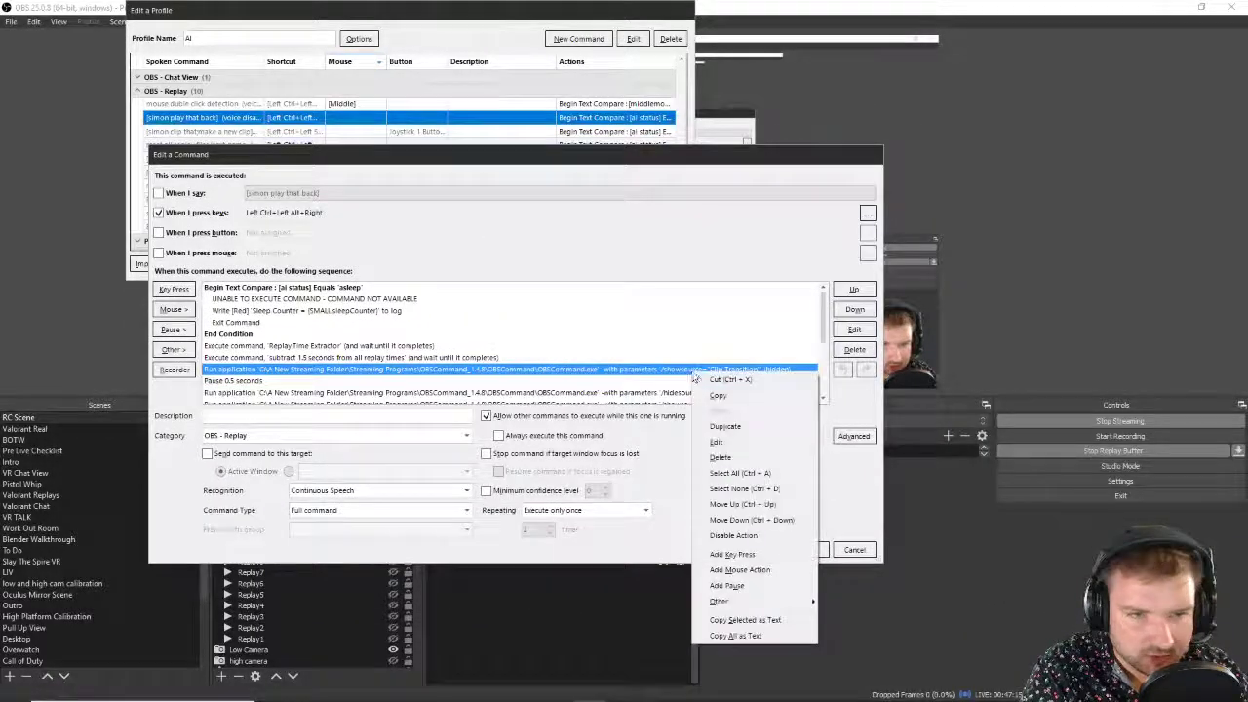
pyautogui.click(721, 427)
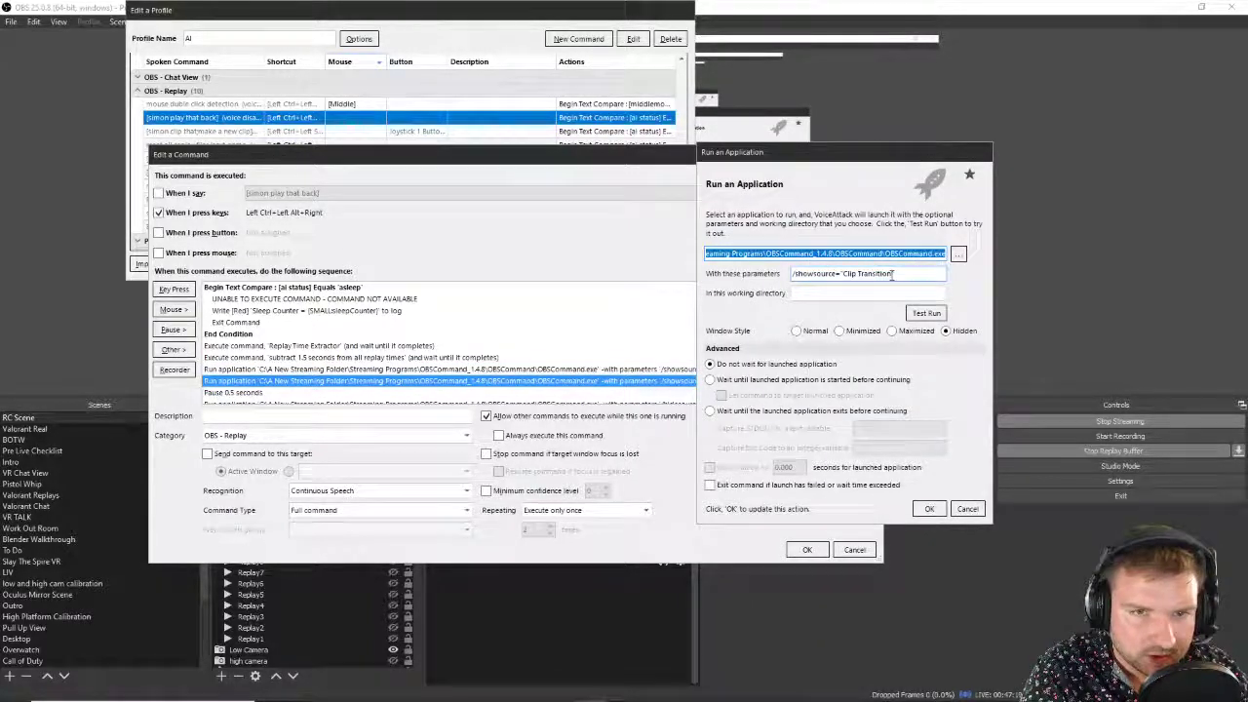
pyautogui.moveTo(891, 275); pyautogui.dragTo(844, 274)
pyautogui.press('BackSpace')
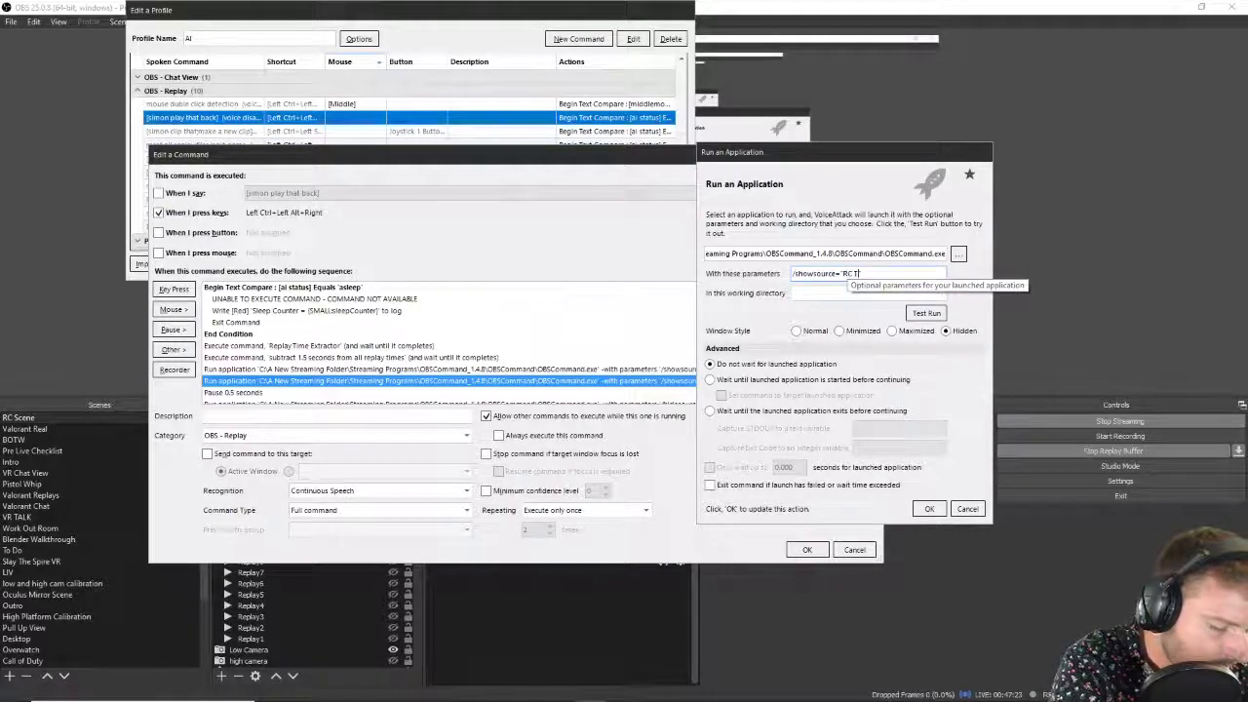
pyautogui.click(929, 508)
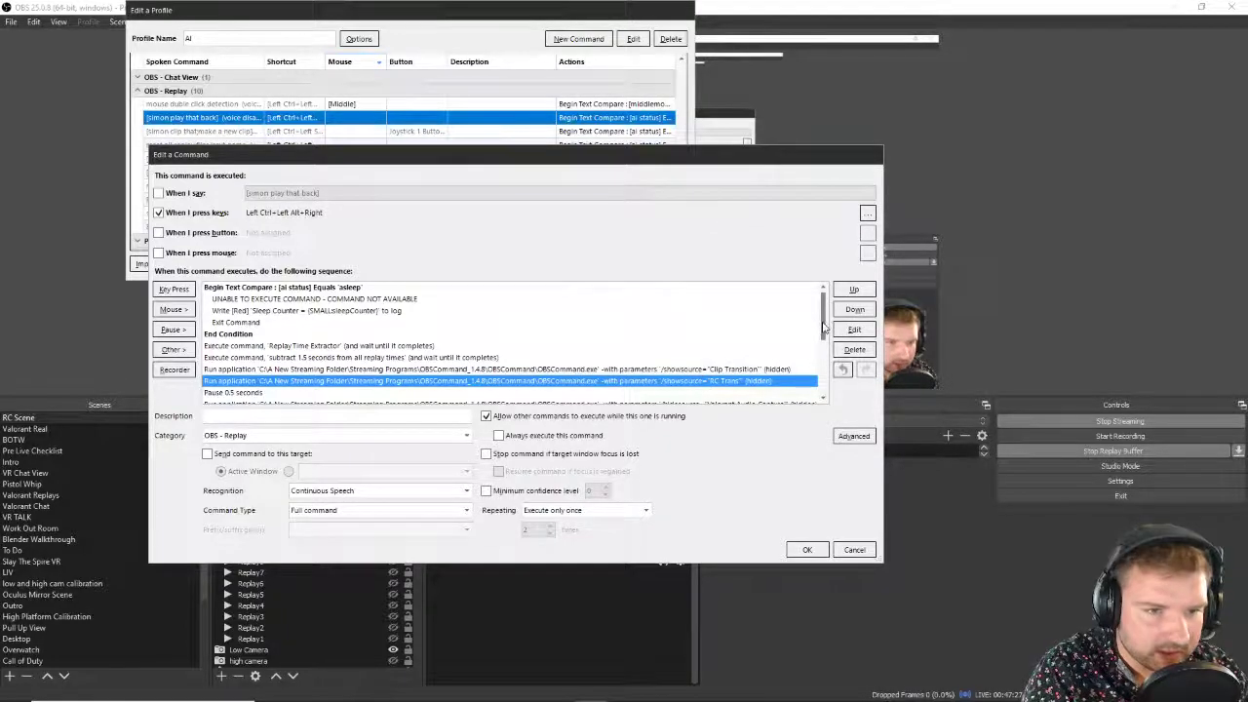
# Step: Duplicate the hide Clip Transition action after the 1.5-second pause and set the copy's parameters to /hidesource="RC Trans"
pyautogui.moveTo(824, 326); pyautogui.dragTo(830, 352)
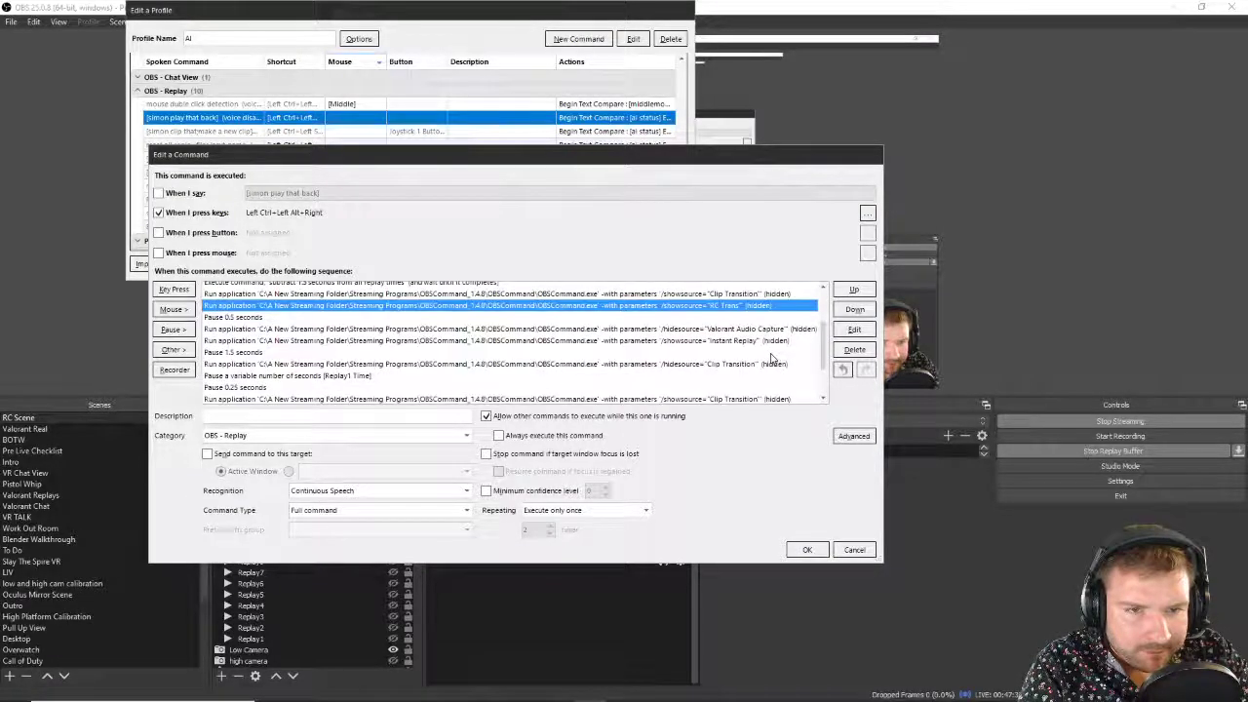
pyautogui.click(763, 364)
pyautogui.rightClick(765, 365)
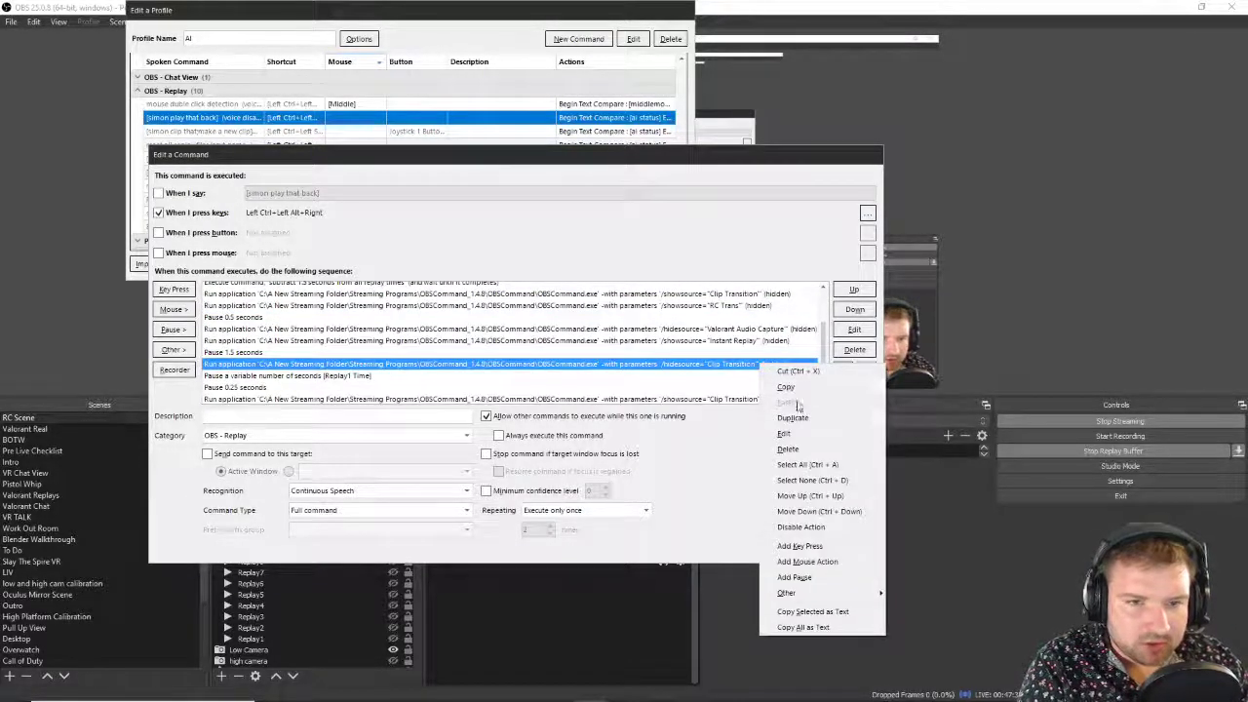
pyautogui.click(773, 403)
pyautogui.doubleClick(765, 380)
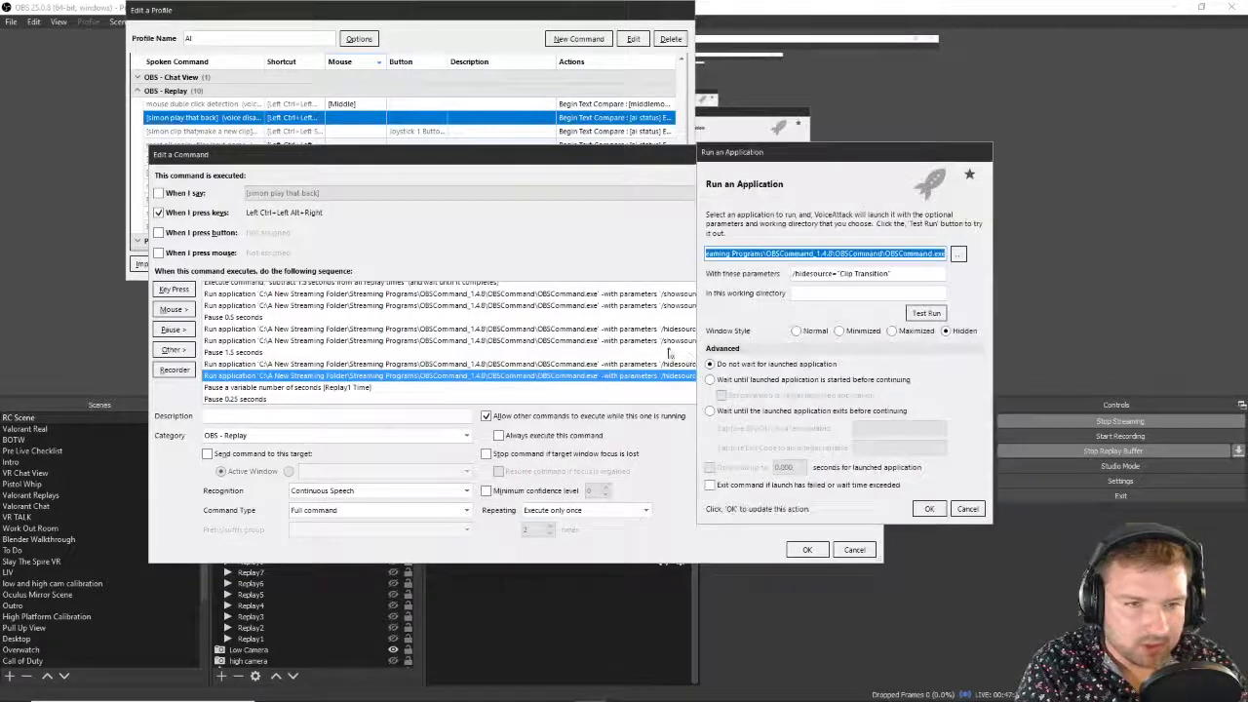
pyautogui.moveTo(889, 274); pyautogui.dragTo(839, 274)
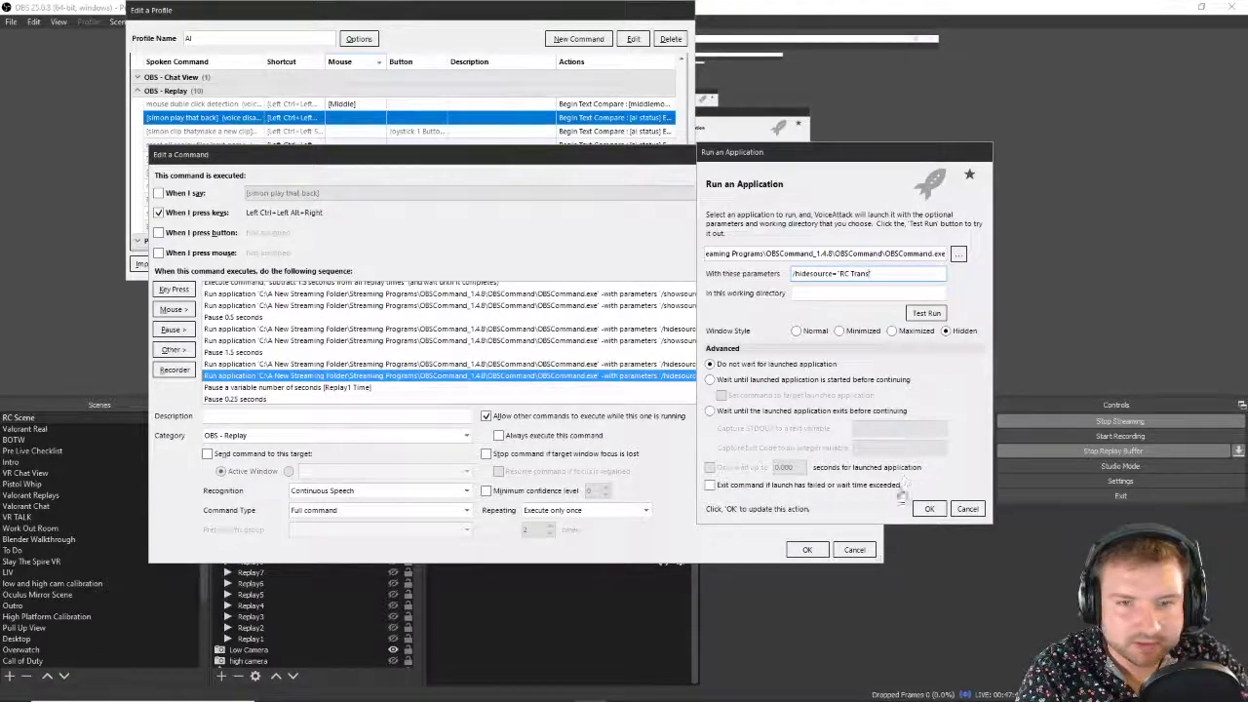
pyautogui.click(926, 509)
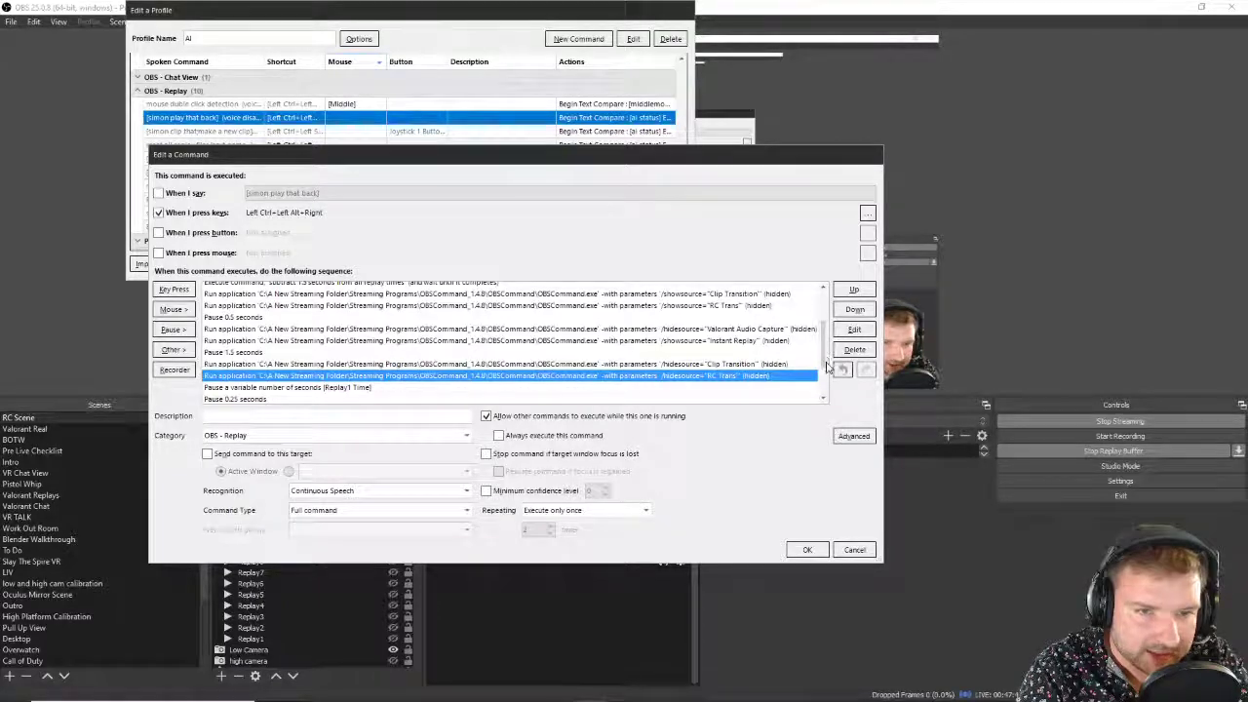
# Step: Duplicate the hide Clip Transition action after the 5-second pause and set the copy's parameters to /hidesource="RC Trans"
pyautogui.moveTo(824, 363); pyautogui.dragTo(823, 394)
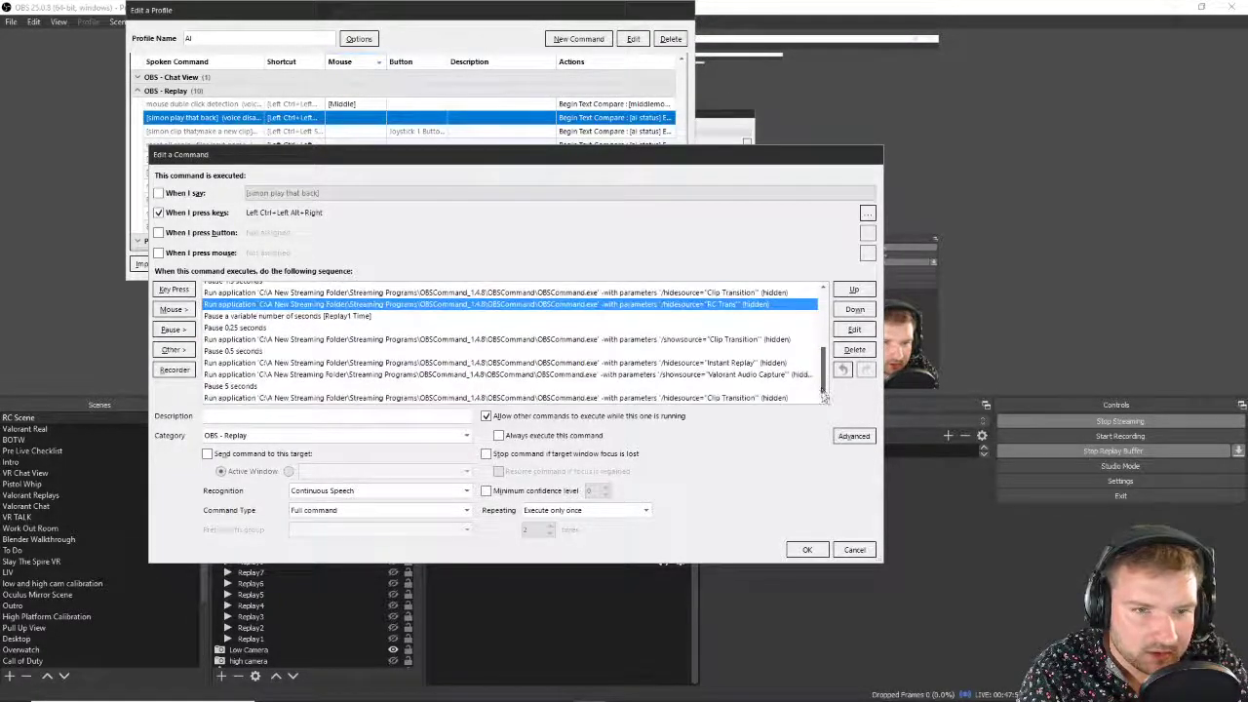
pyautogui.click(742, 399)
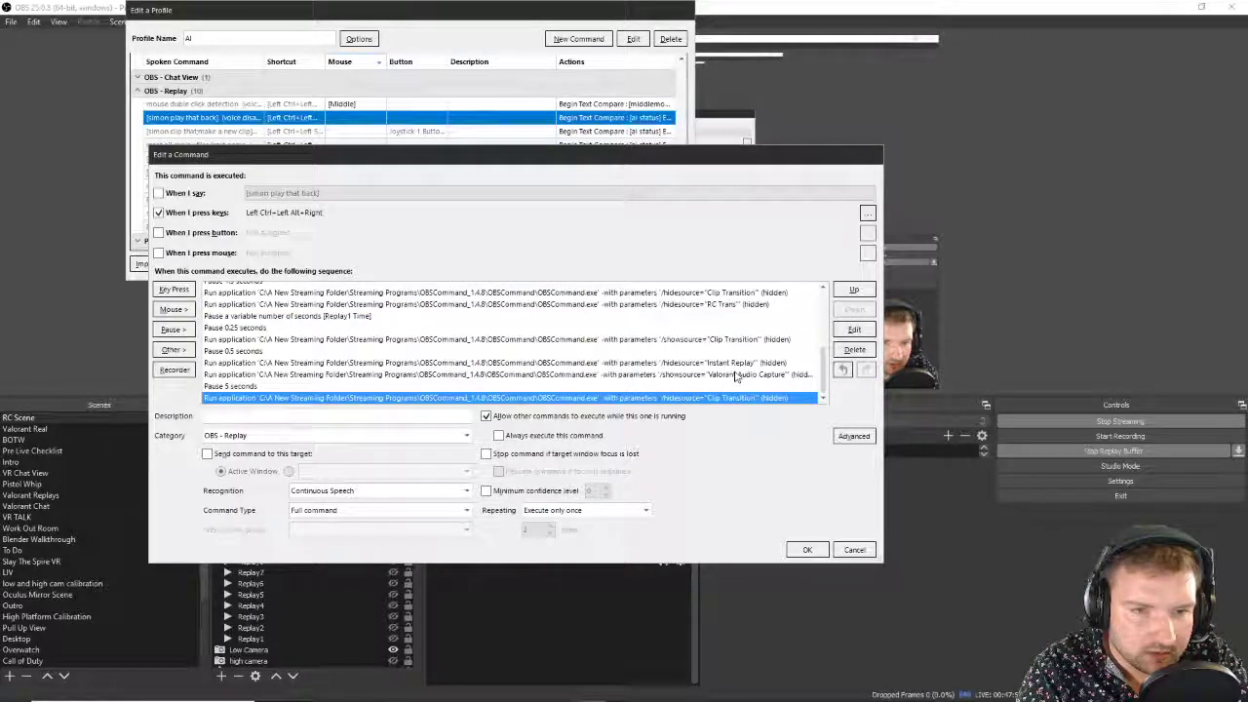
pyautogui.rightClick(737, 405)
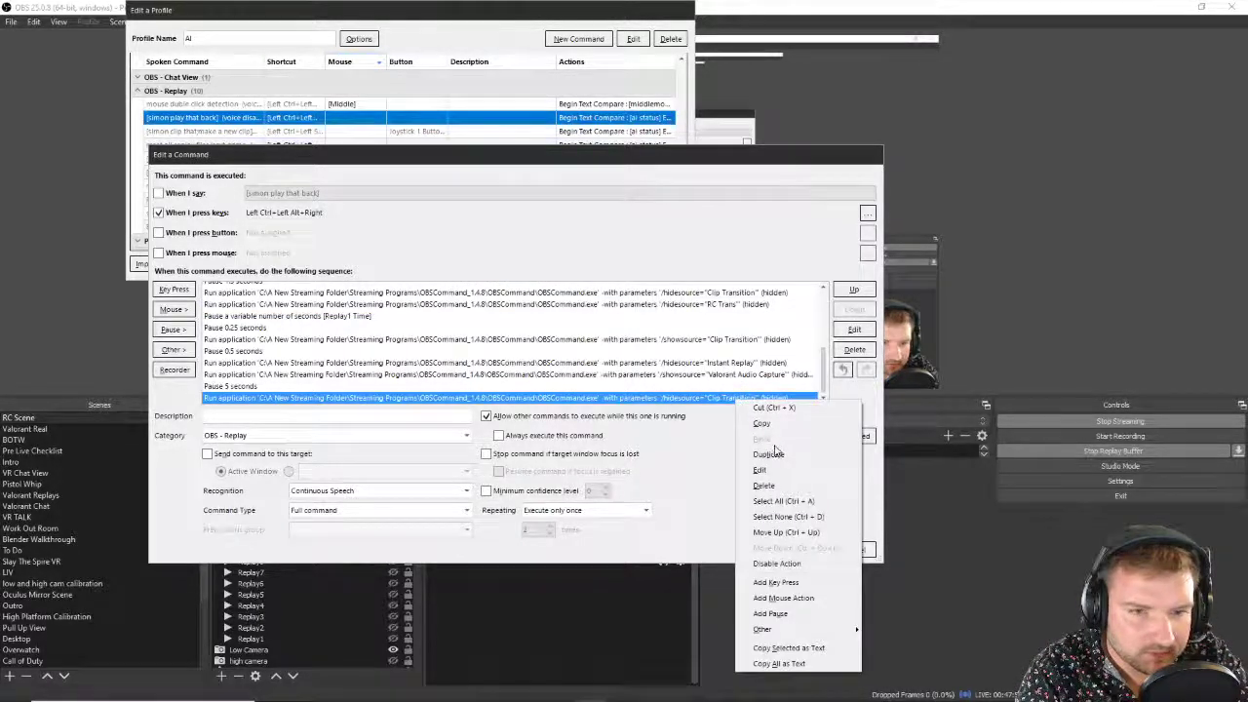
pyautogui.click(770, 454)
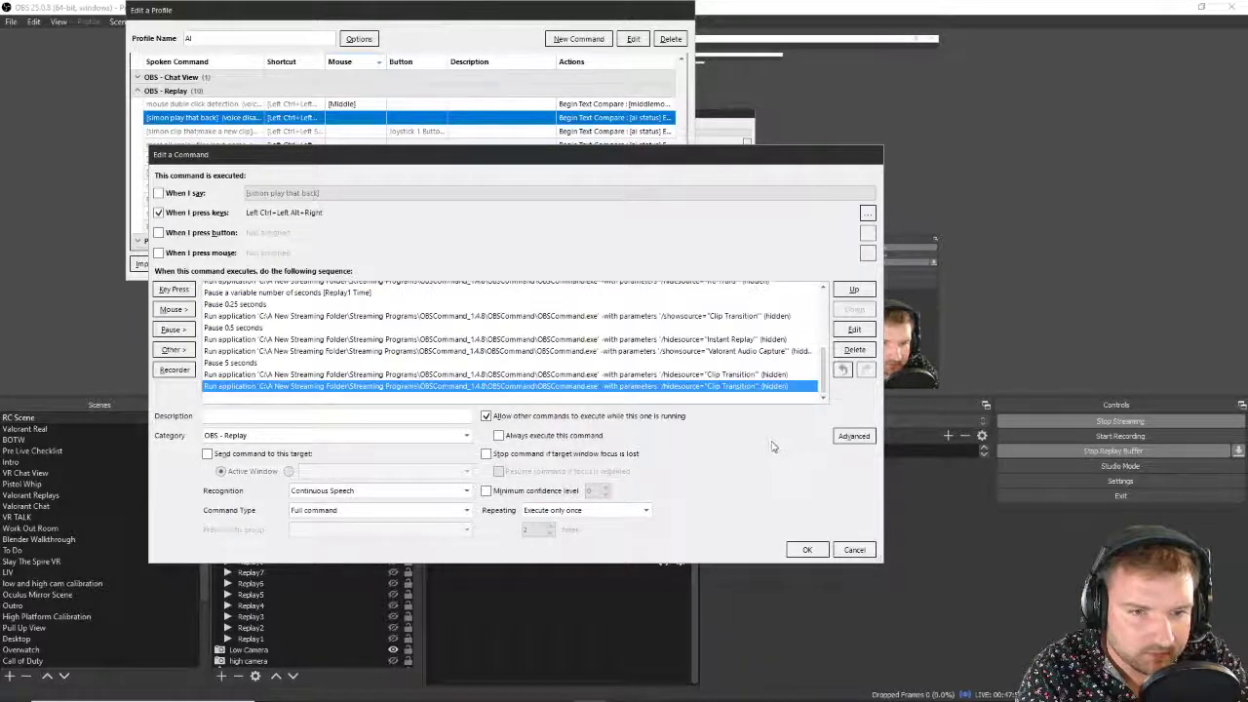
pyautogui.doubleClick(735, 386)
pyautogui.click(884, 274)
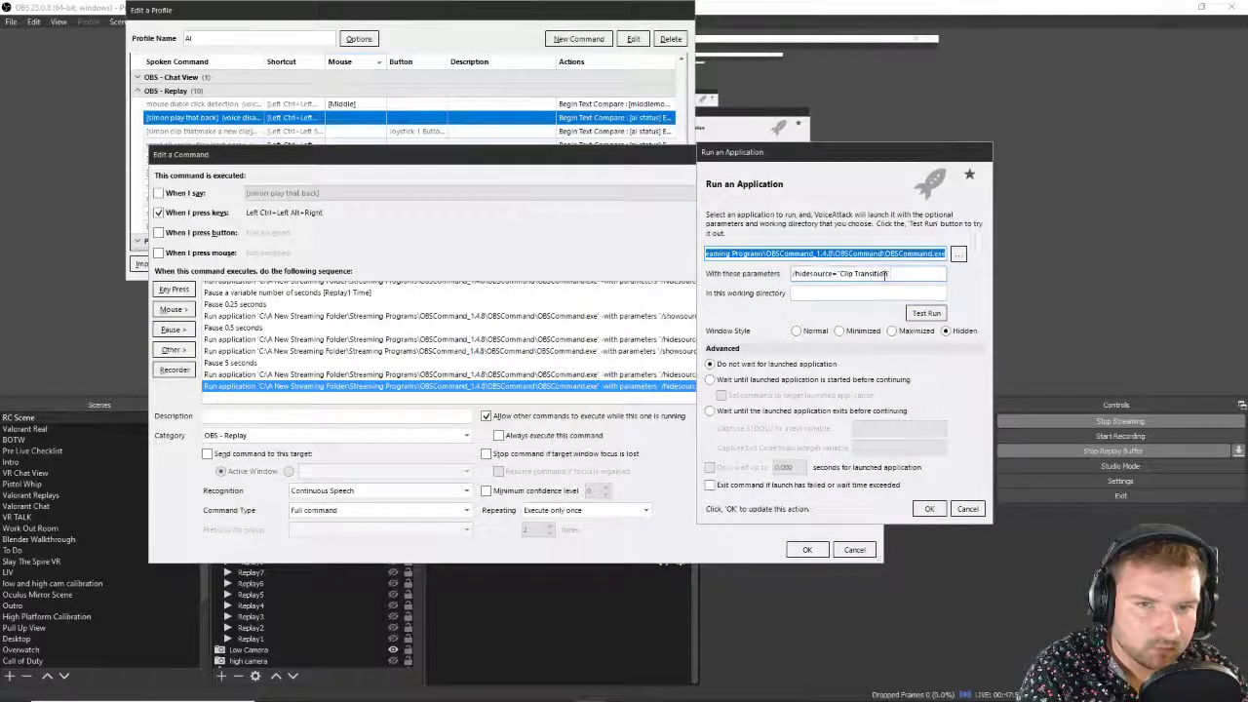
pyautogui.moveTo(887, 274); pyautogui.dragTo(834, 282)
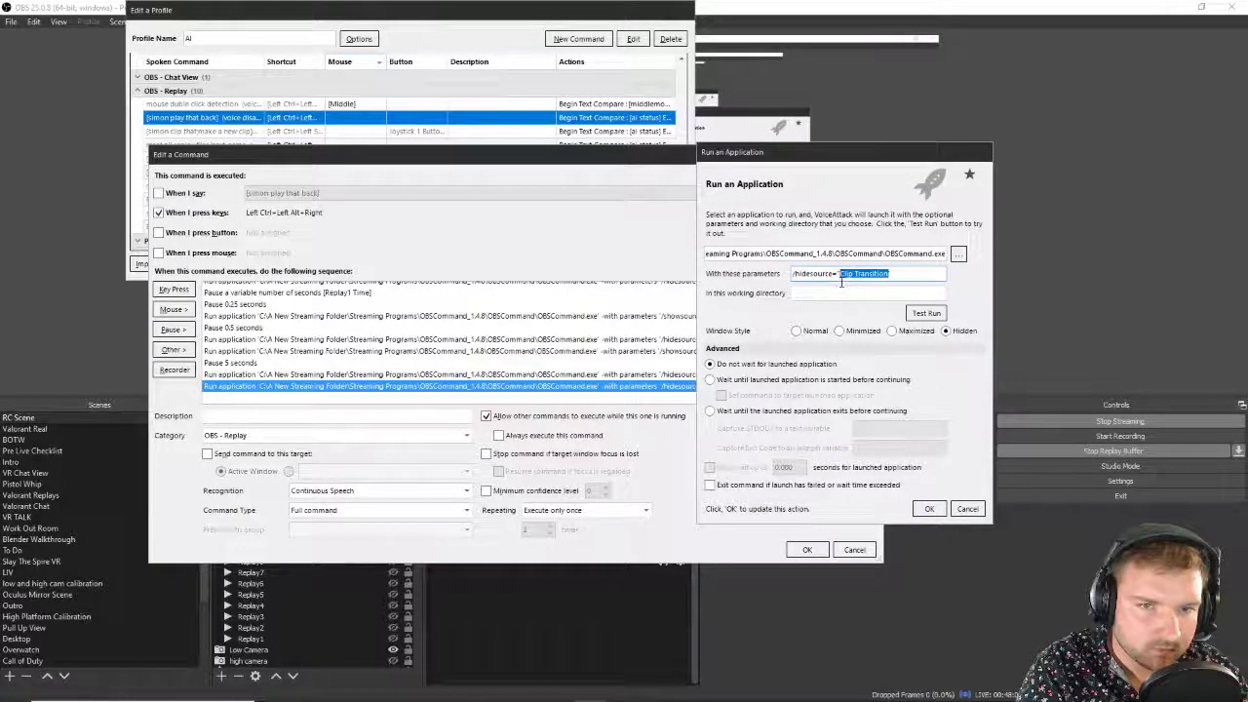
pyautogui.press('BackSpace')
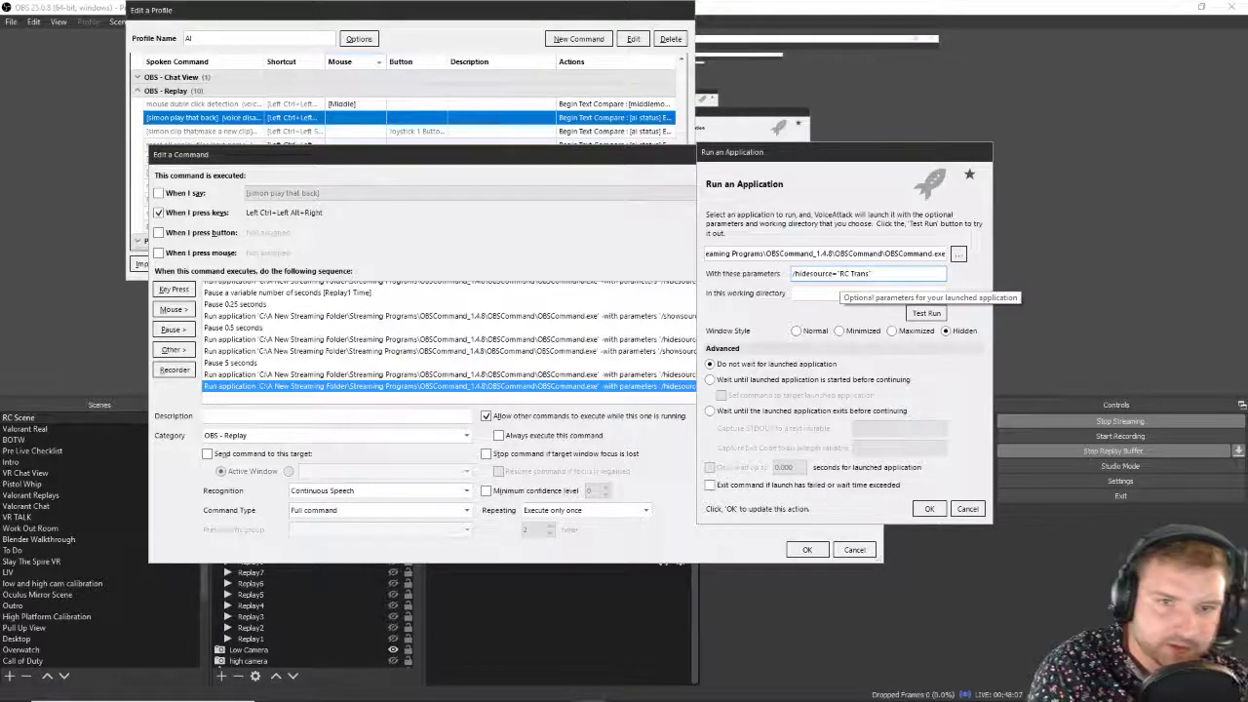
pyautogui.click(928, 508)
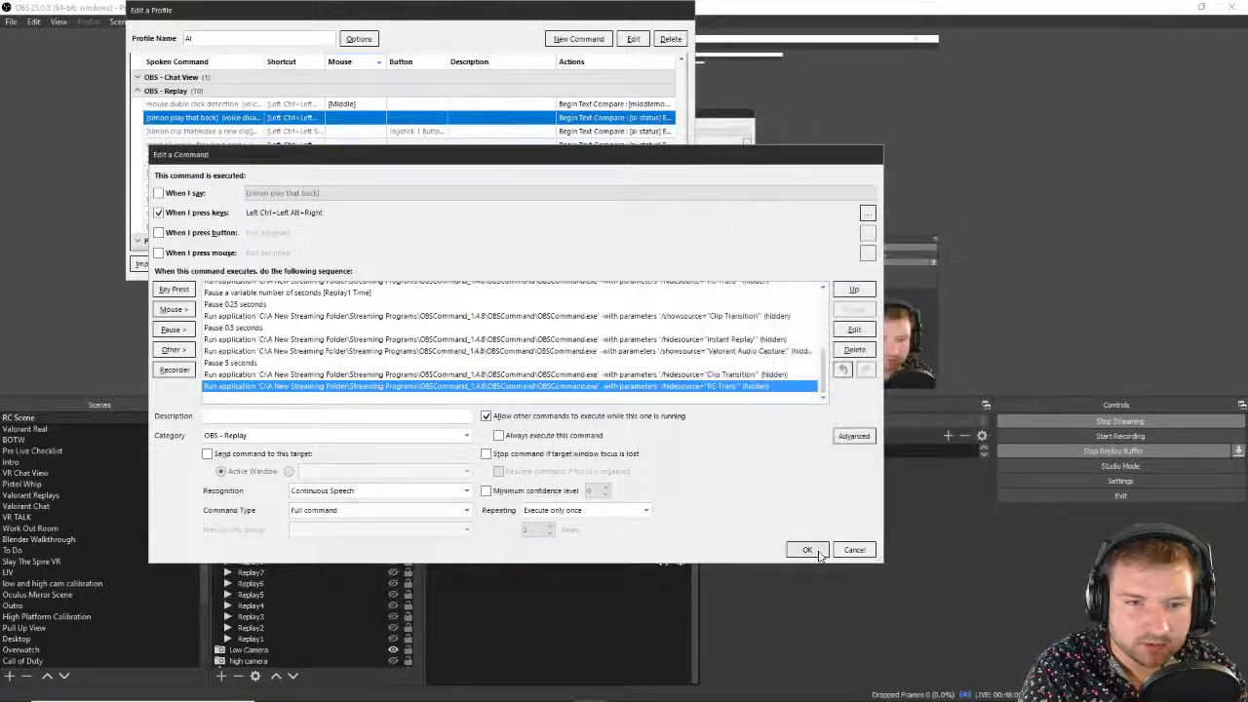
# Step: Save the edited command and apply the AI profile changes, stopping the running commands first
pyautogui.click(807, 548)
pyautogui.click(611, 264)
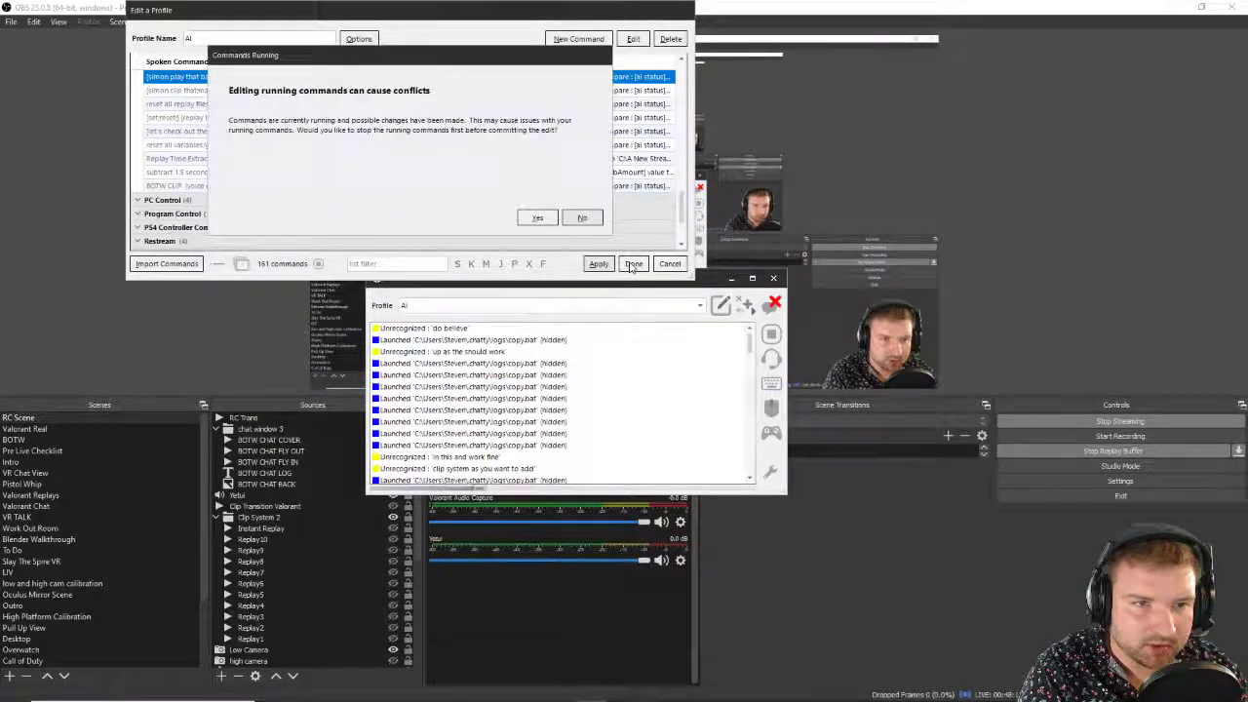
pyautogui.click(538, 218)
pyautogui.click(633, 263)
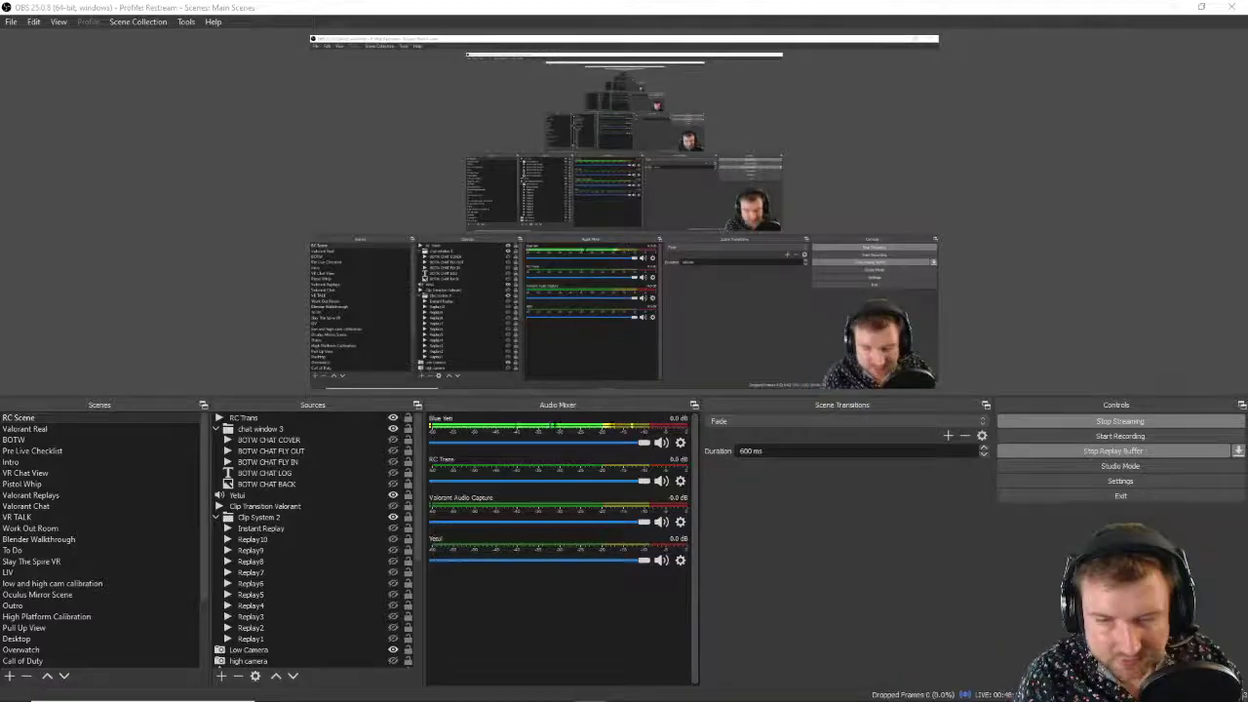
pyautogui.hotkey('alt', 'Tab')
pyautogui.doubleClick(1051, 283)
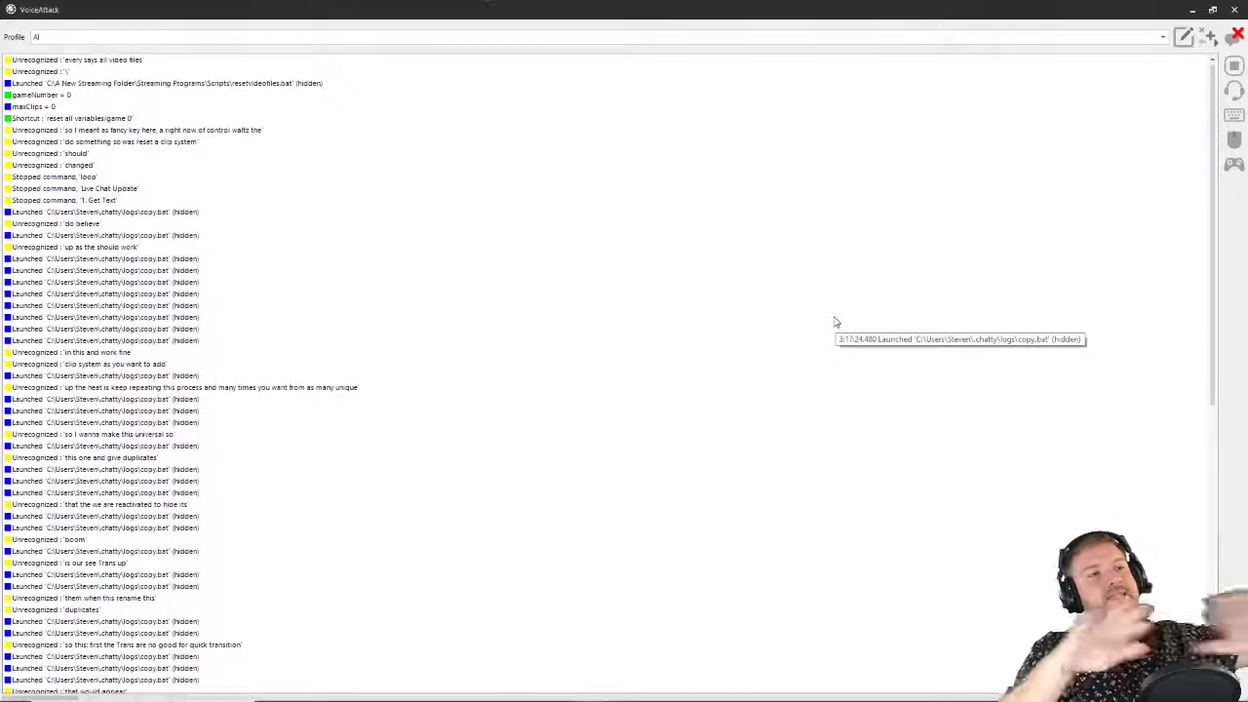
pyautogui.doubleClick(454, 6)
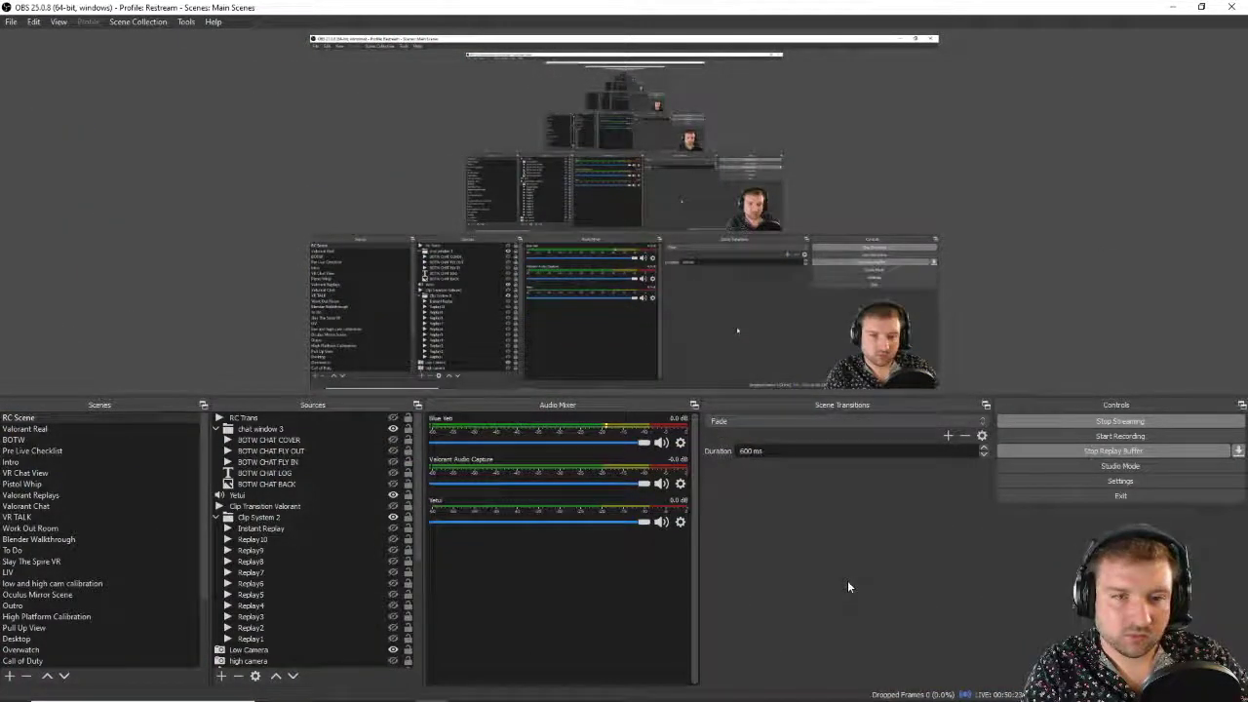
# Step: Switch to Blender and start opening another project file, saving the changes to Clip Transition
pyautogui.click(1220, 18)
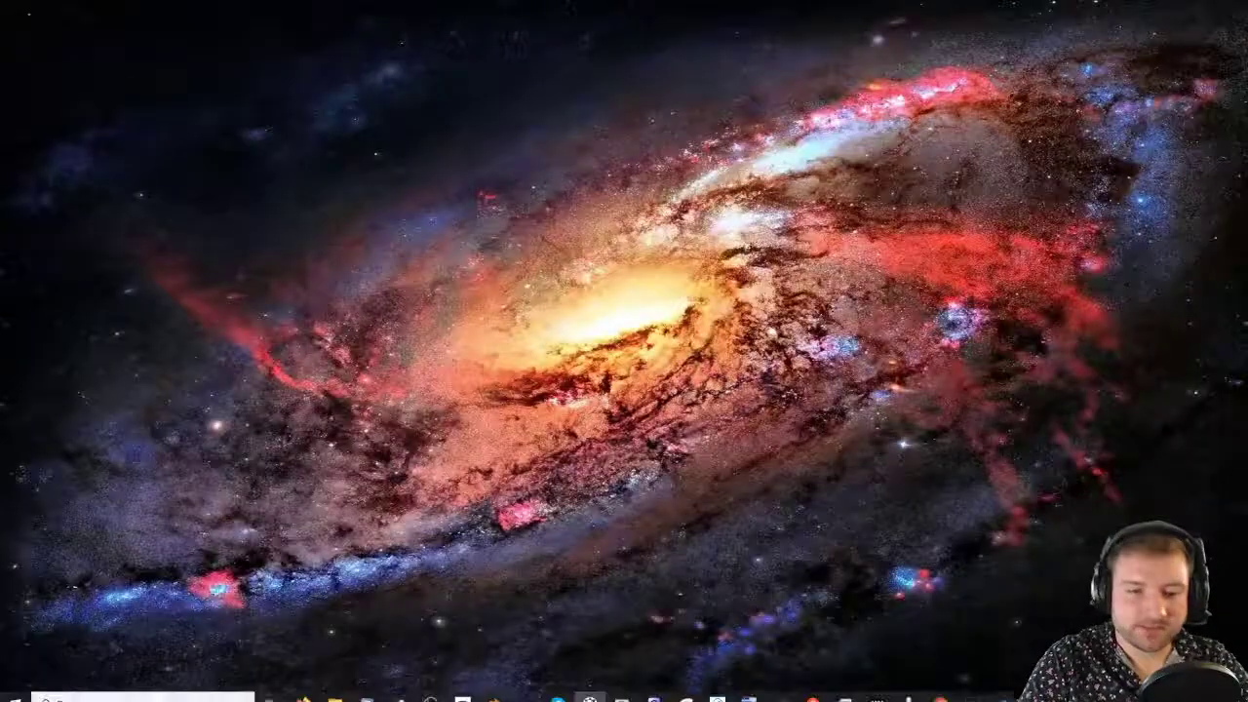
pyautogui.click(493, 690)
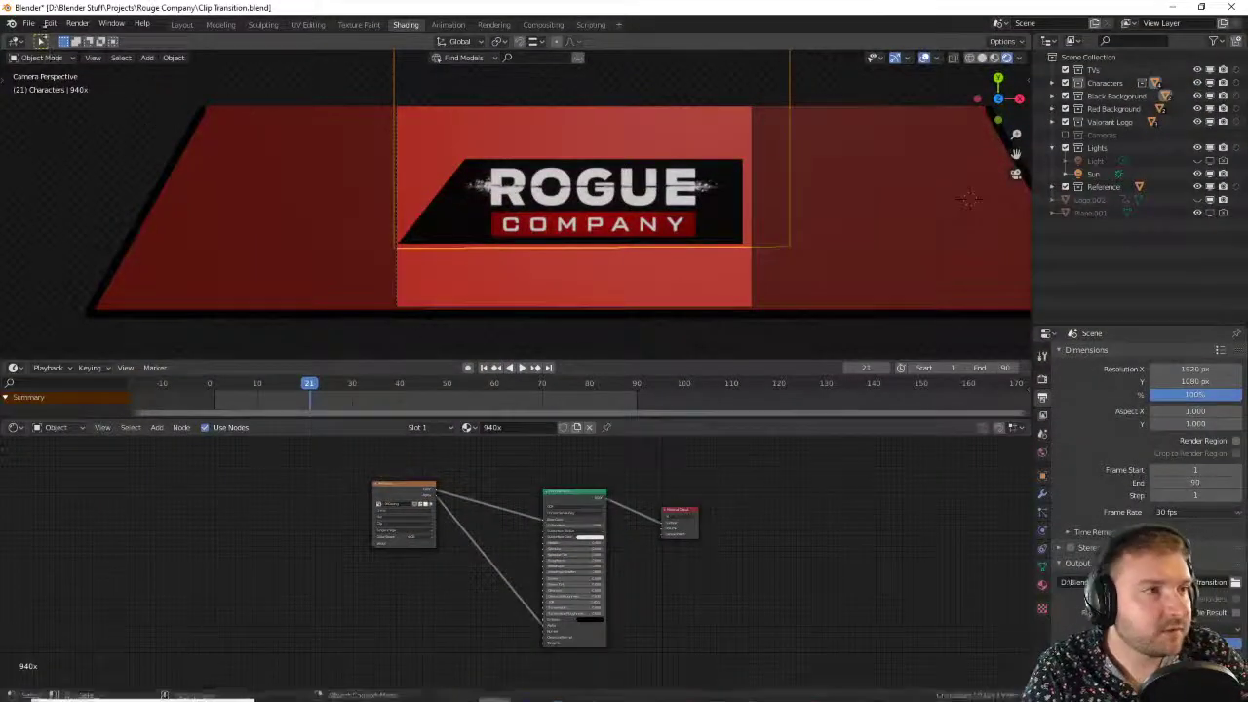
pyautogui.click(29, 24)
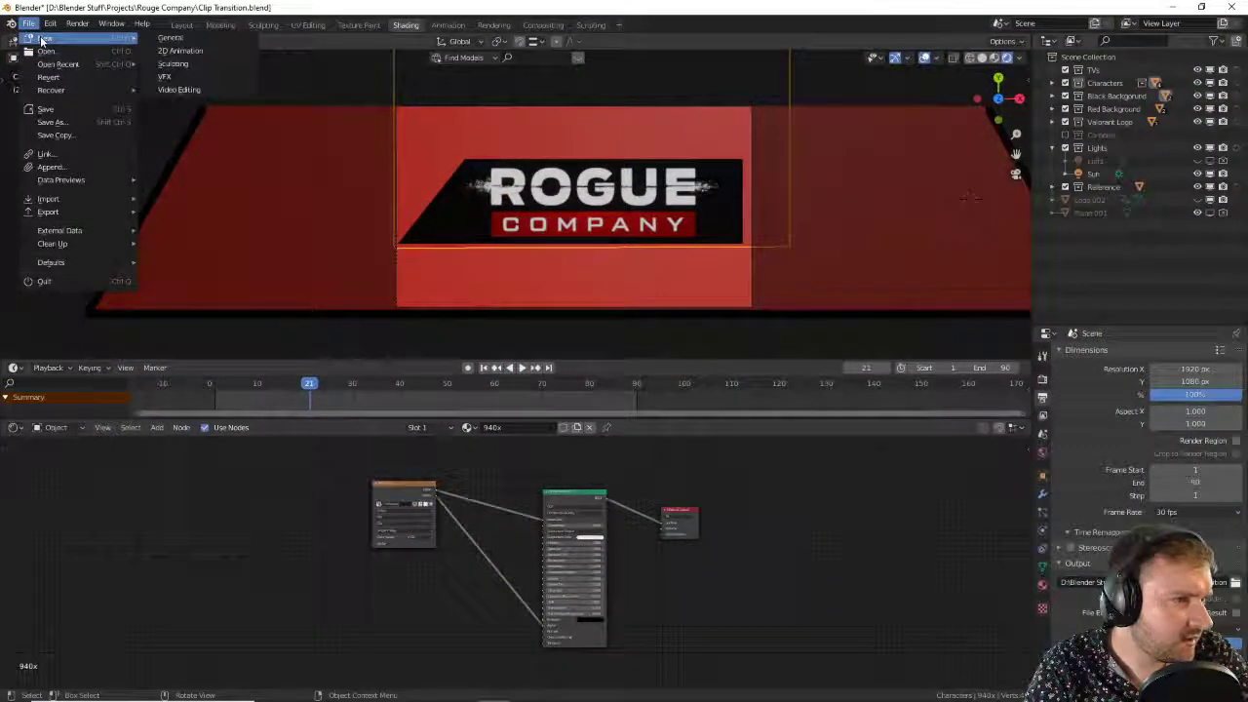
pyautogui.click(49, 51)
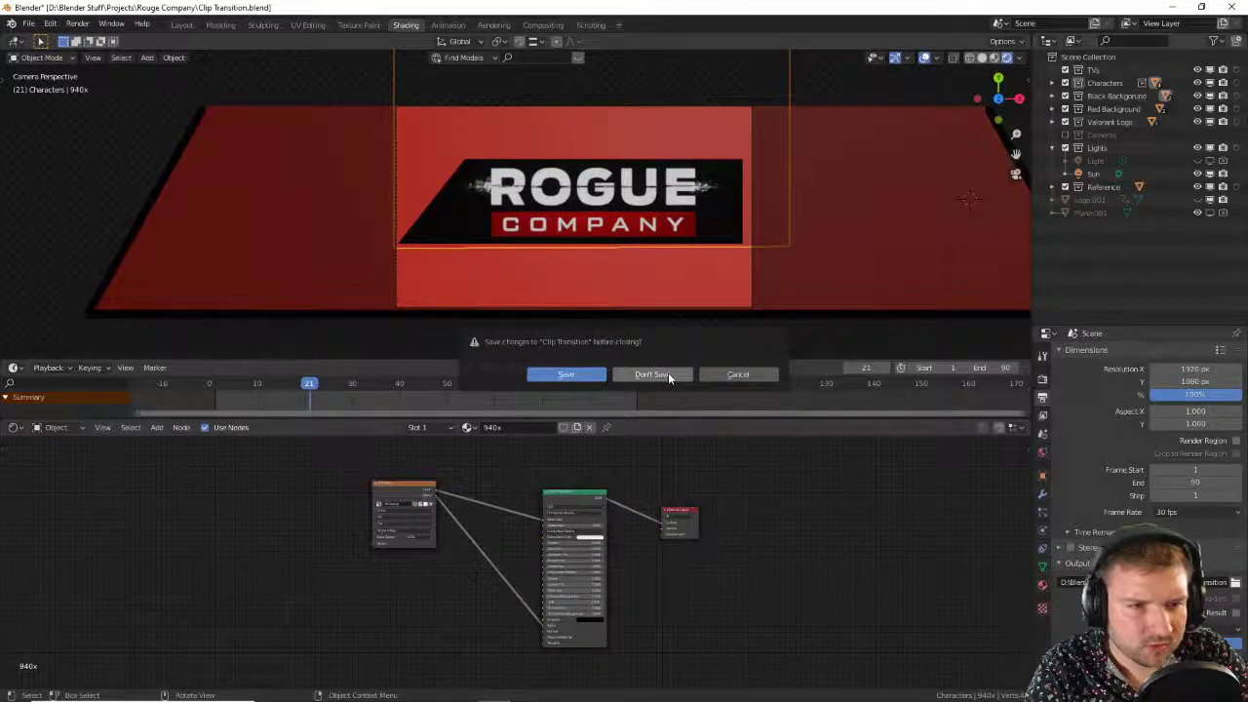
pyautogui.click(589, 373)
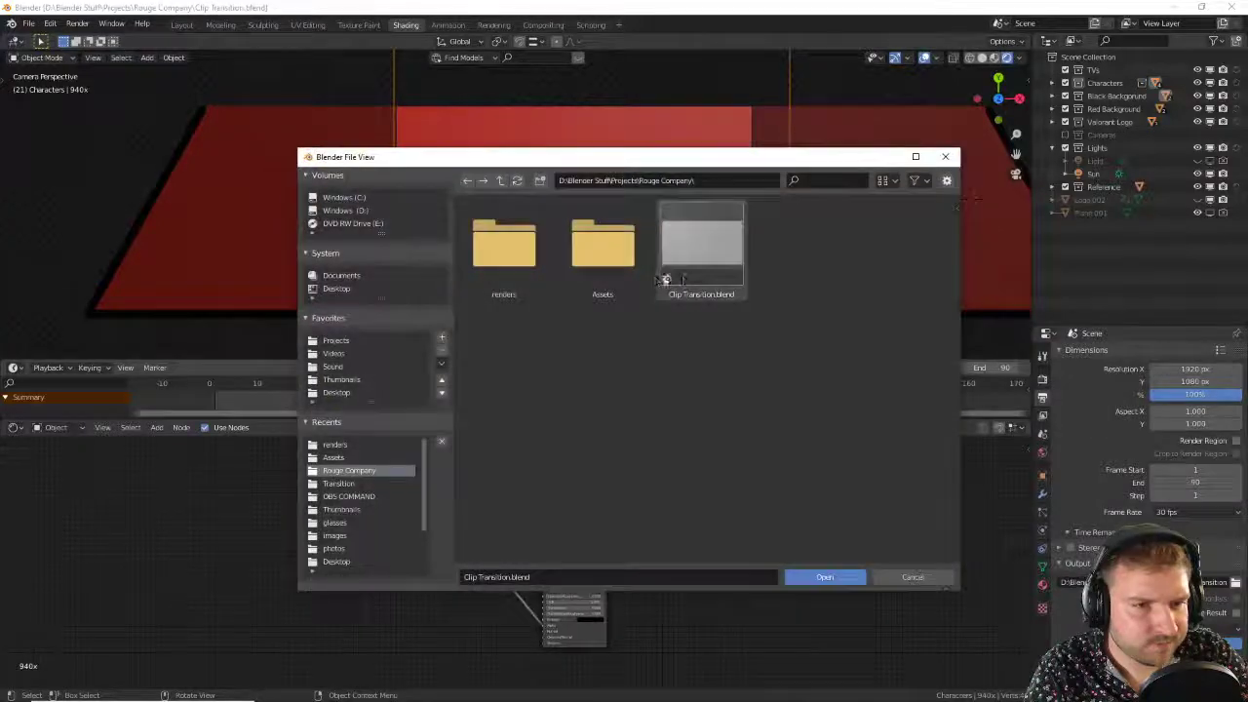
# Step: Browse from the Rouge Company folder to the Transition folder of the Valorant project
pyautogui.click(500, 181)
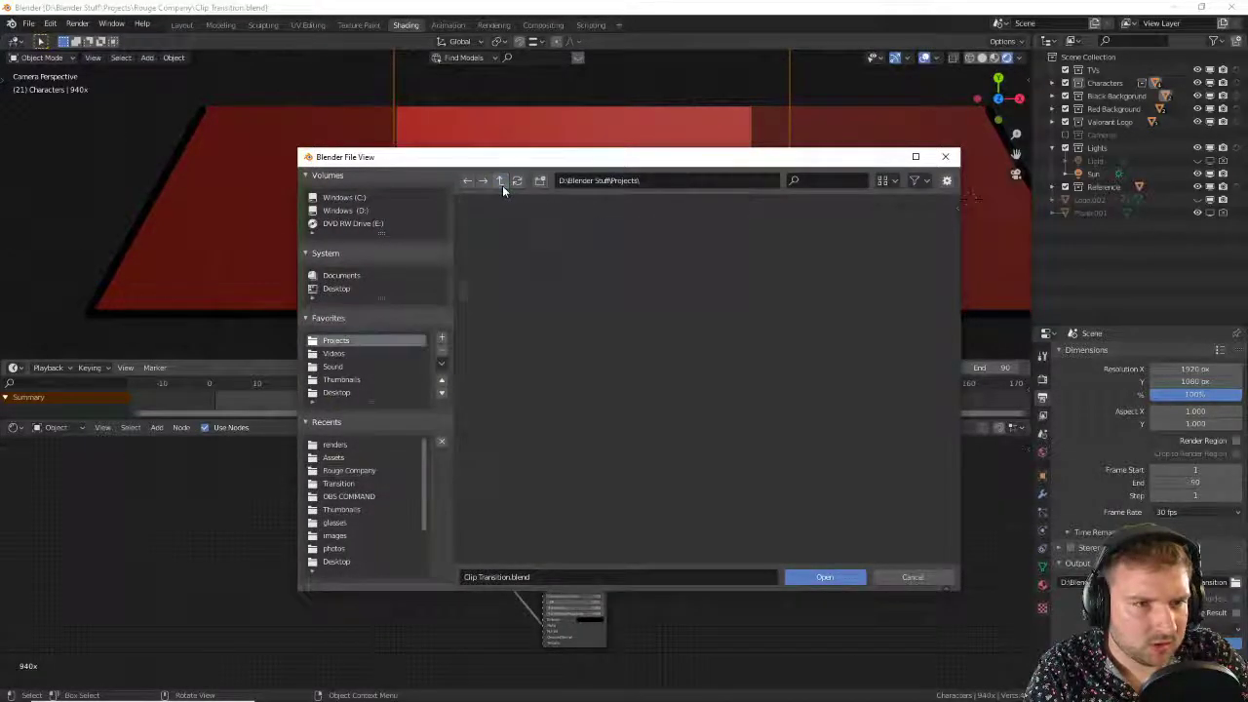
pyautogui.scroll(-1, 875, 412)
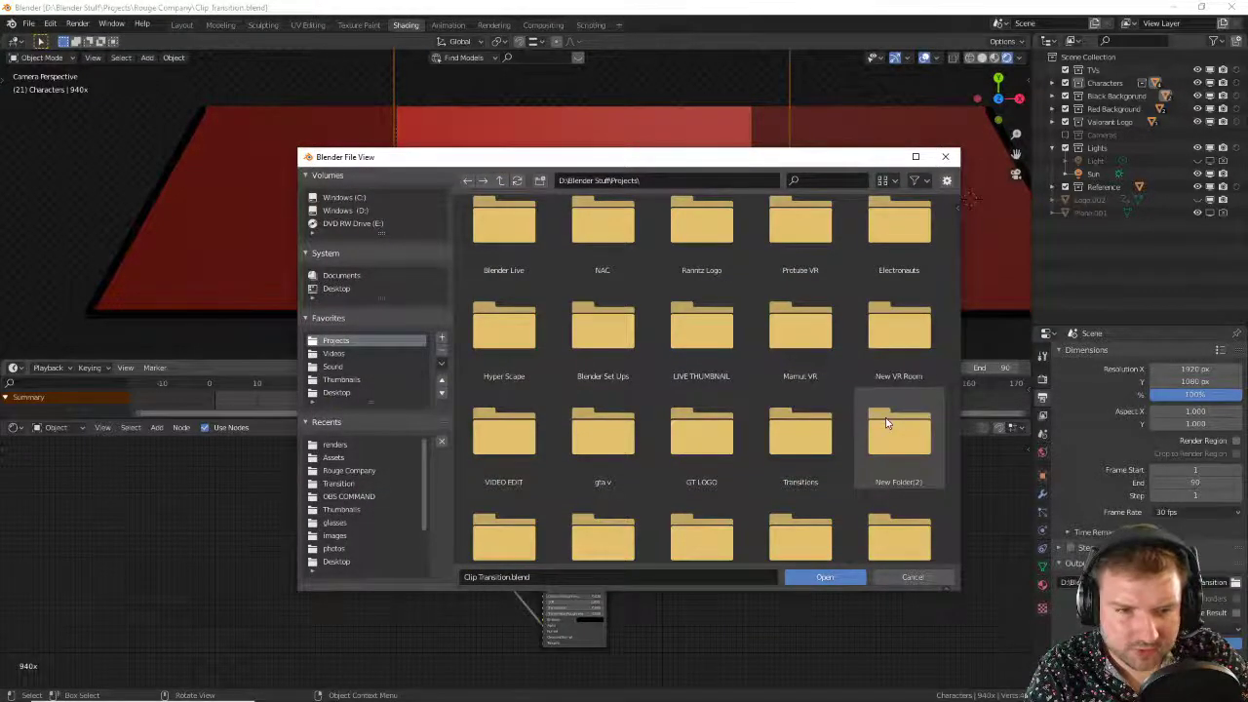
pyautogui.scroll(-1, 877, 417)
pyautogui.scroll(1, 802, 414)
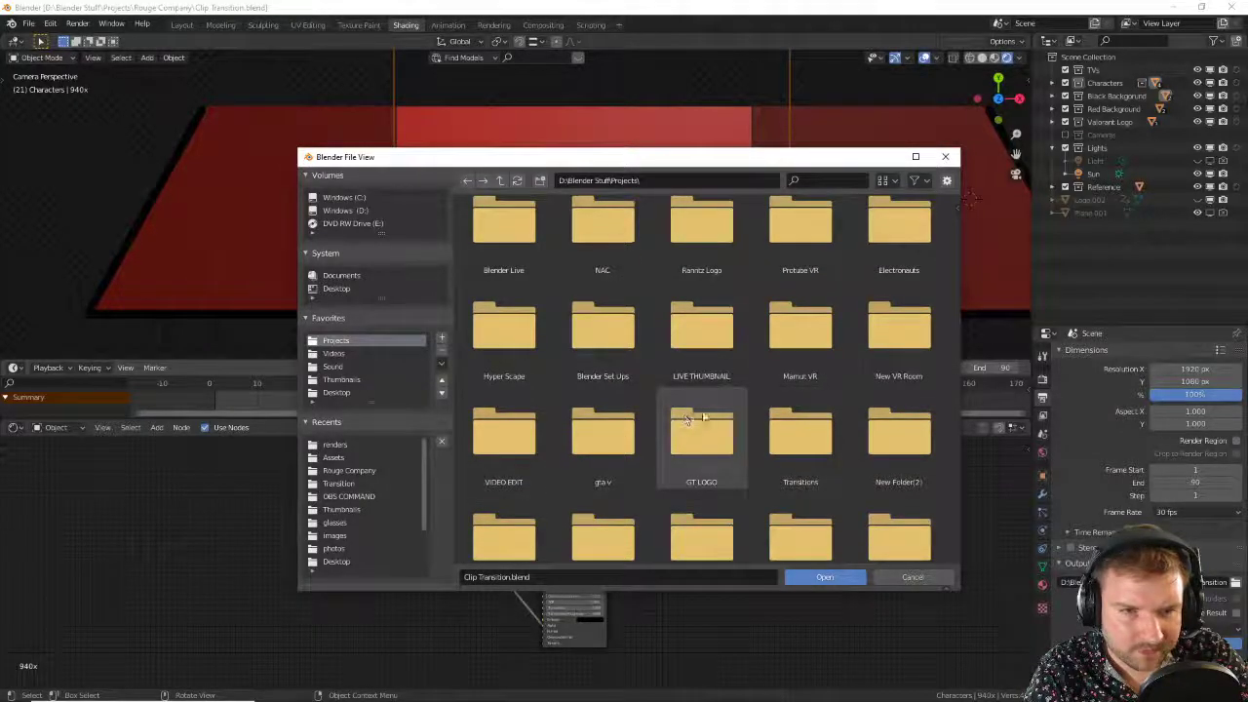
pyautogui.scroll(-3, 775, 444)
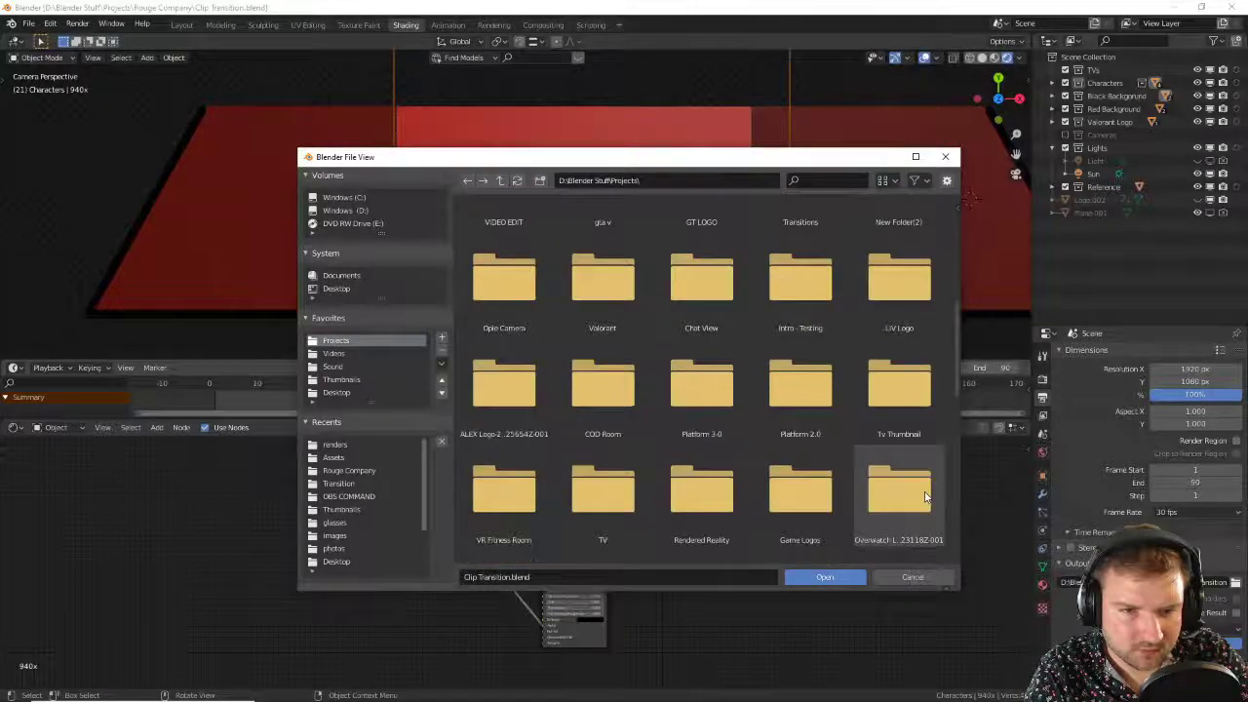
pyautogui.scroll(-2, 761, 464)
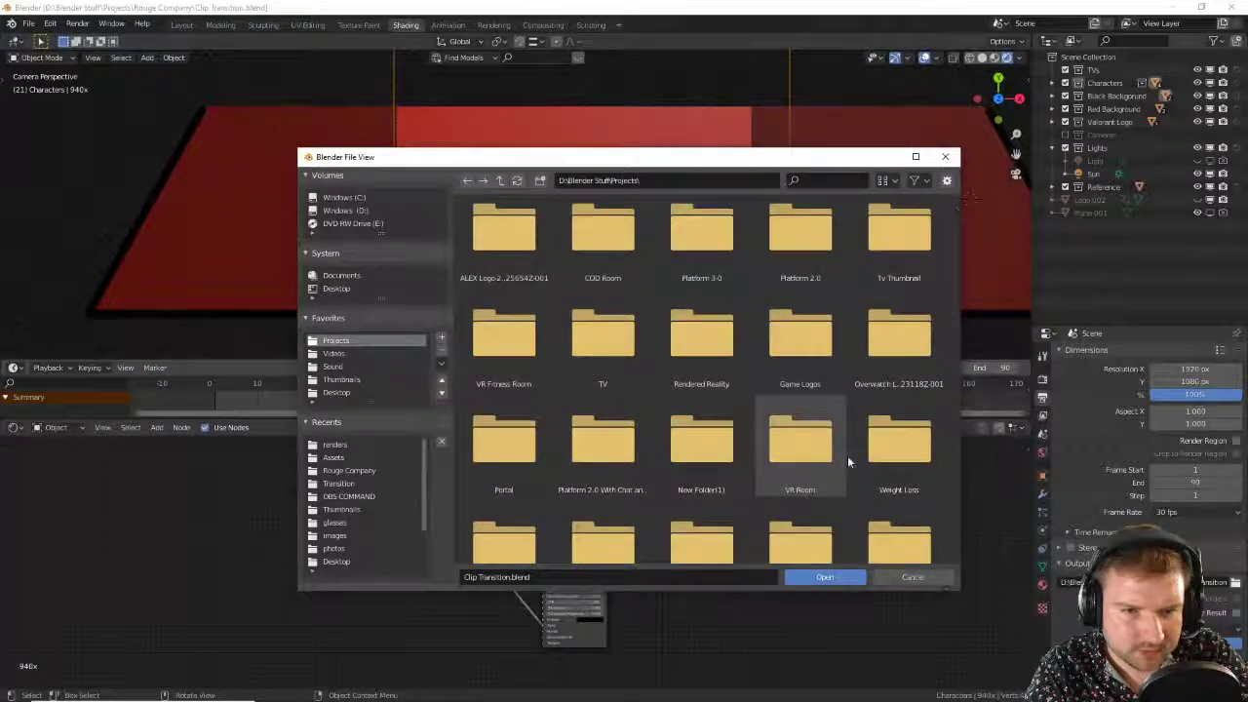
pyautogui.scroll(-1, 648, 436)
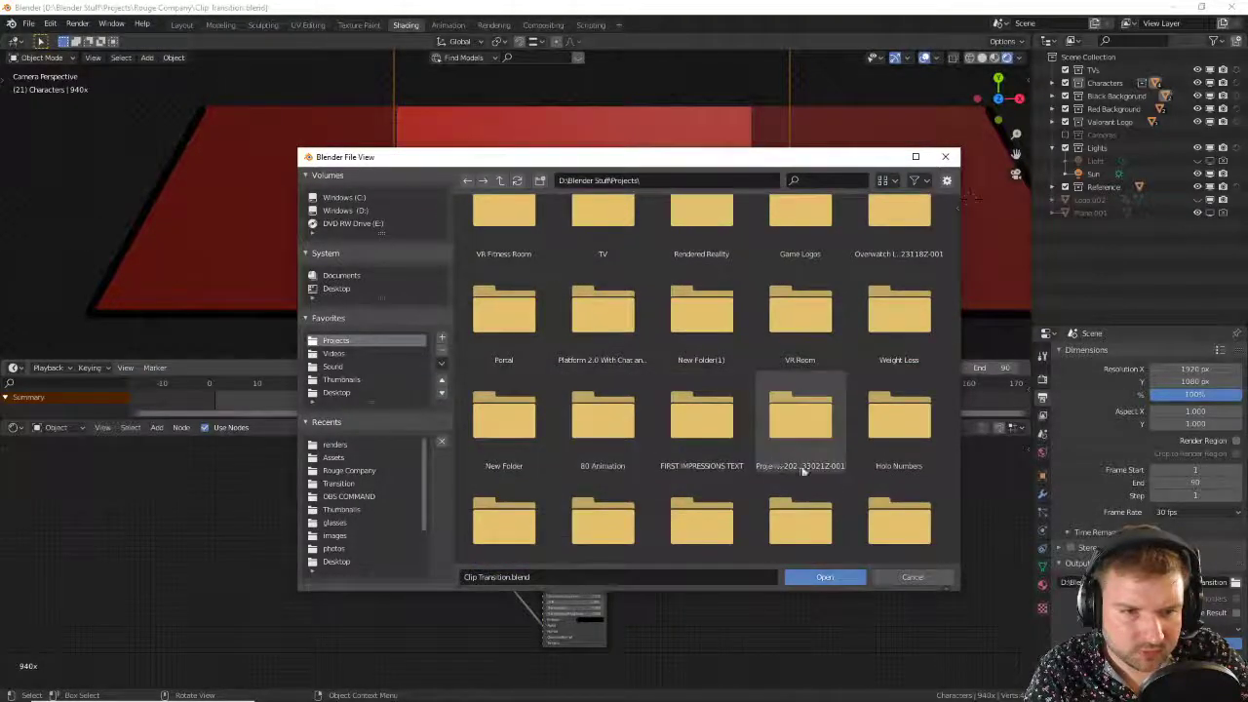
pyautogui.scroll(1, 795, 468)
pyautogui.scroll(-1, 788, 469)
pyautogui.scroll(4, 561, 417)
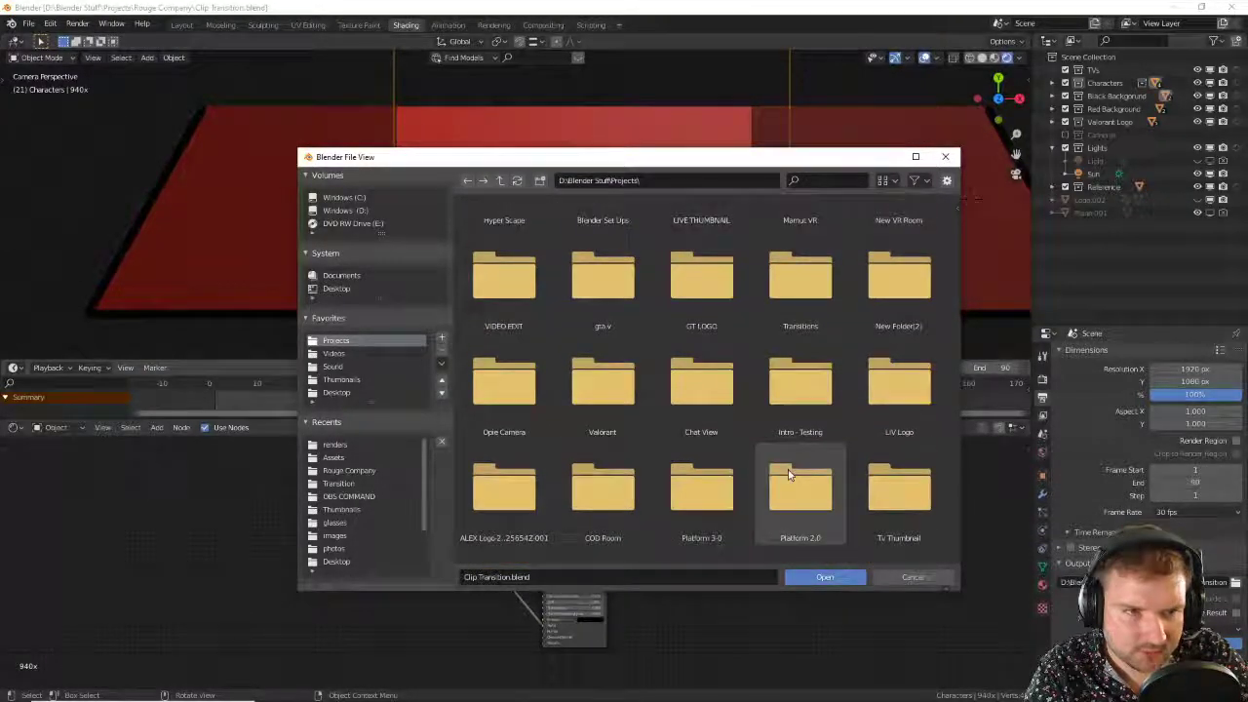
pyautogui.doubleClick(592, 396)
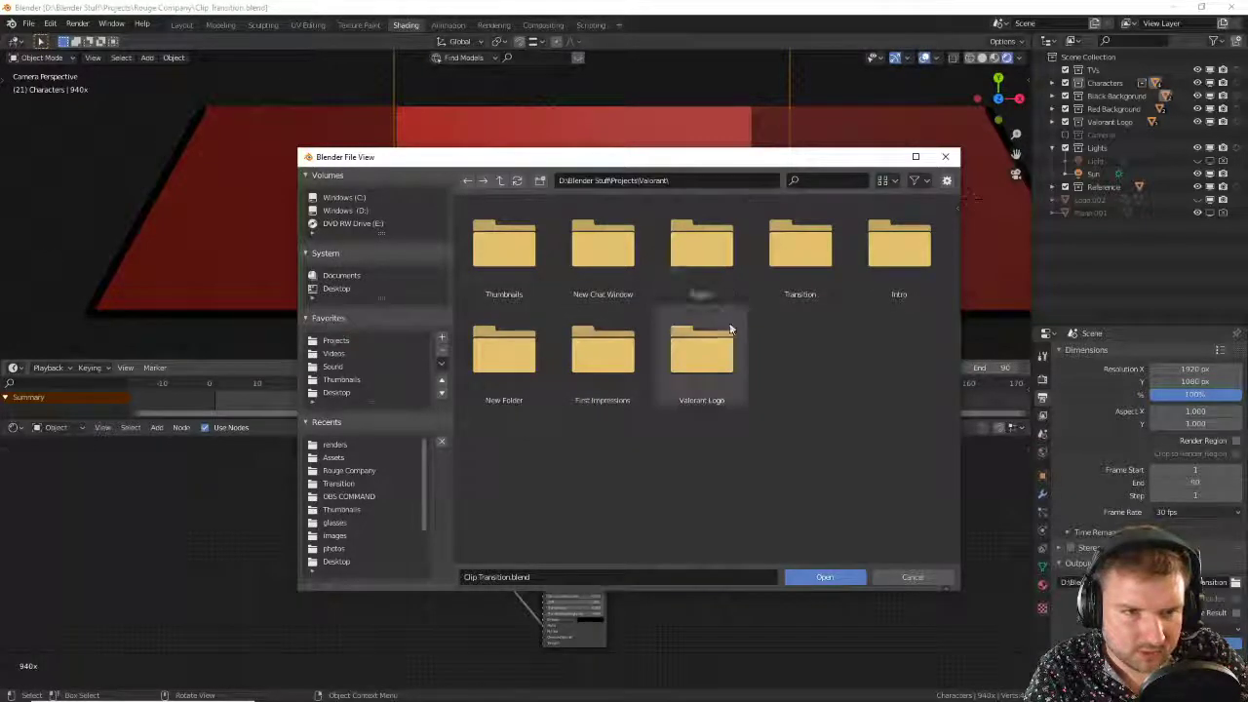
pyautogui.doubleClick(797, 266)
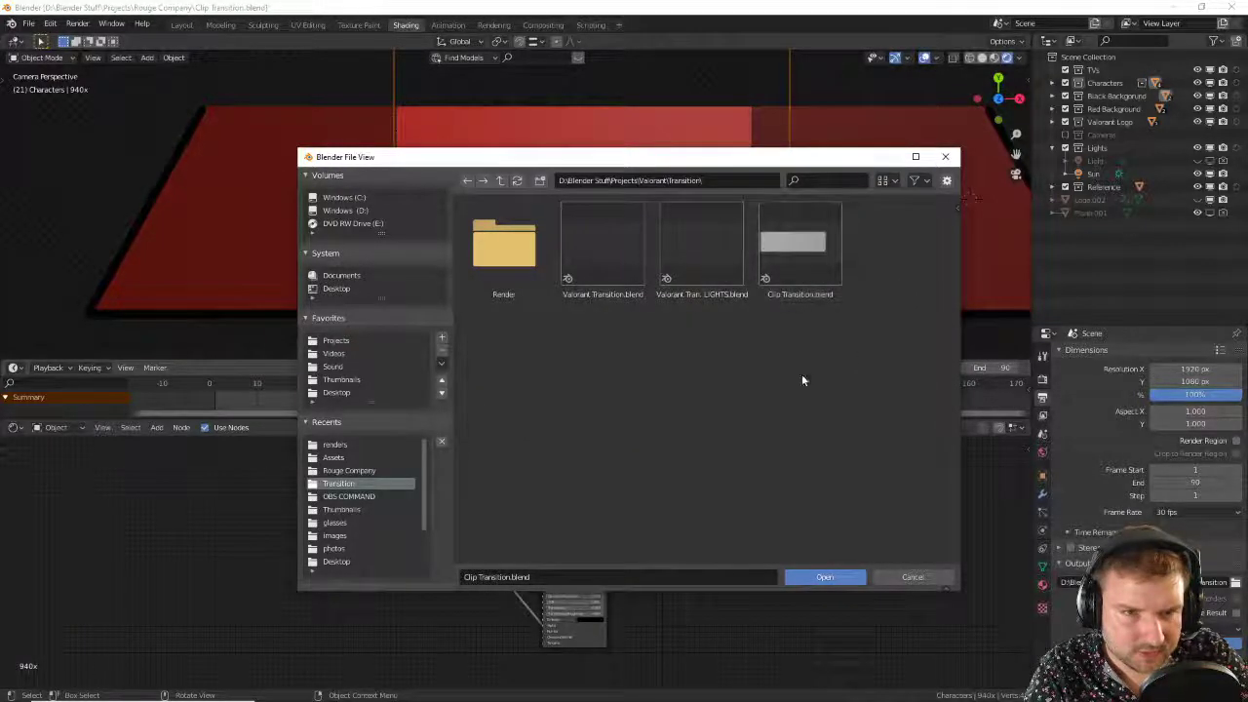
# Step: Open the Valorant Transition.blend file
pyautogui.click(617, 278)
pyautogui.press('Right')
pyautogui.press('Right')
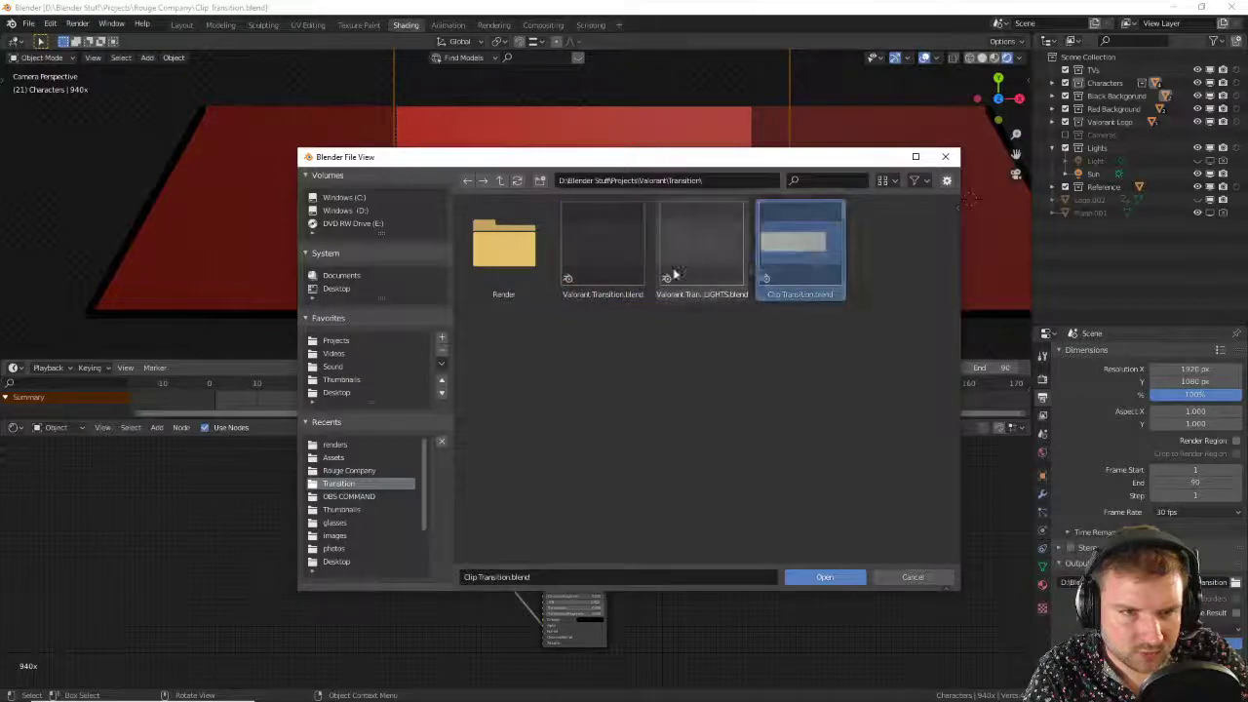
pyautogui.press('Left')
pyautogui.press('Left')
pyautogui.click(809, 257)
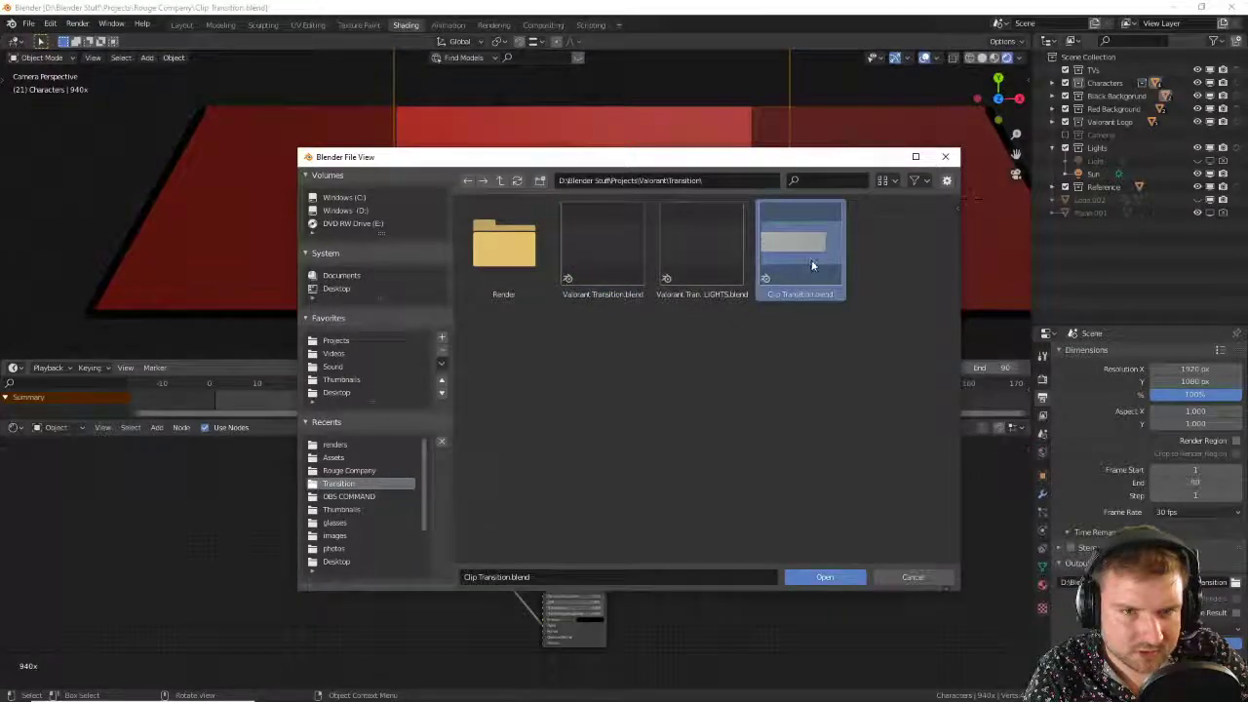
pyautogui.doubleClick(629, 261)
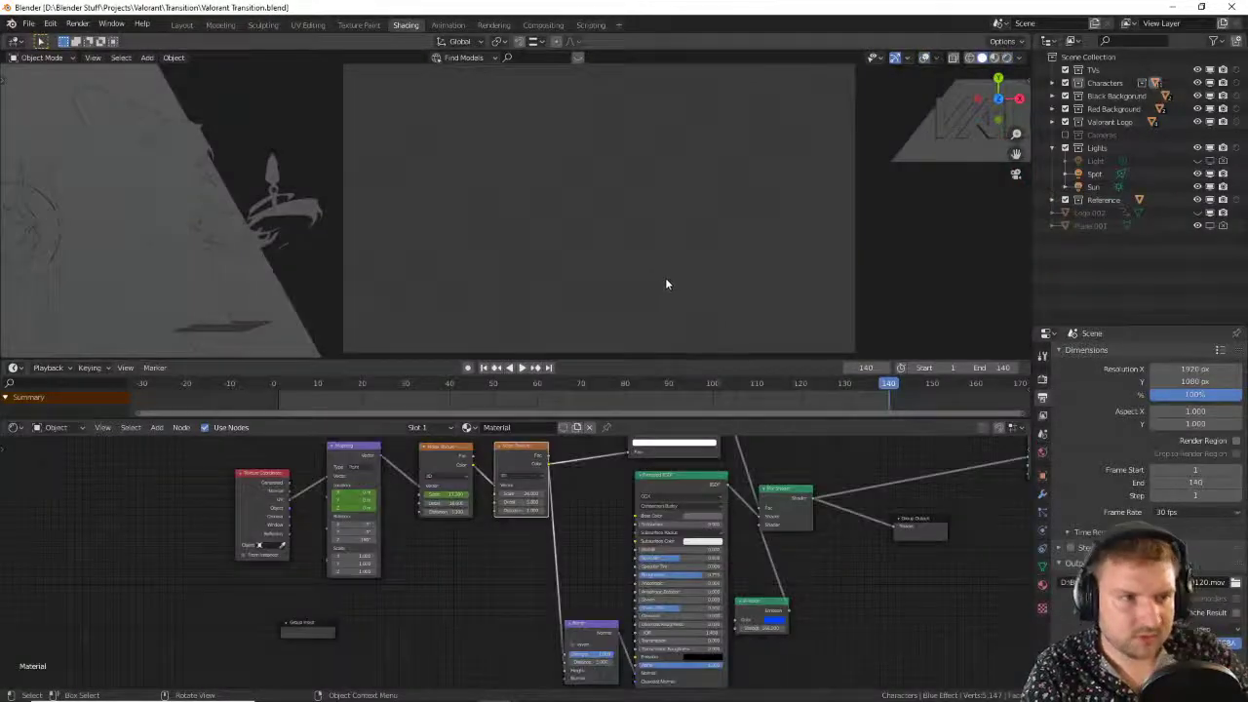
# Step: Play the Valorant transition animation in solid shading and again in rendered viewport shading
pyautogui.press('space')
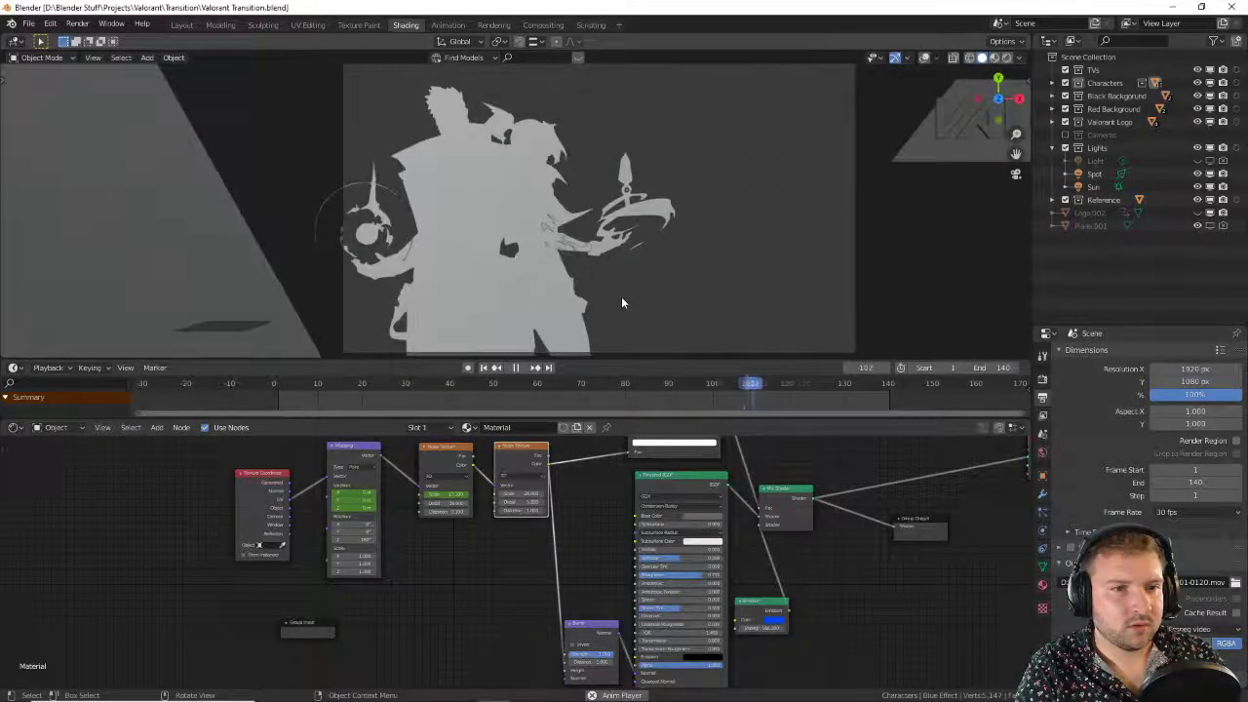
pyautogui.press('space')
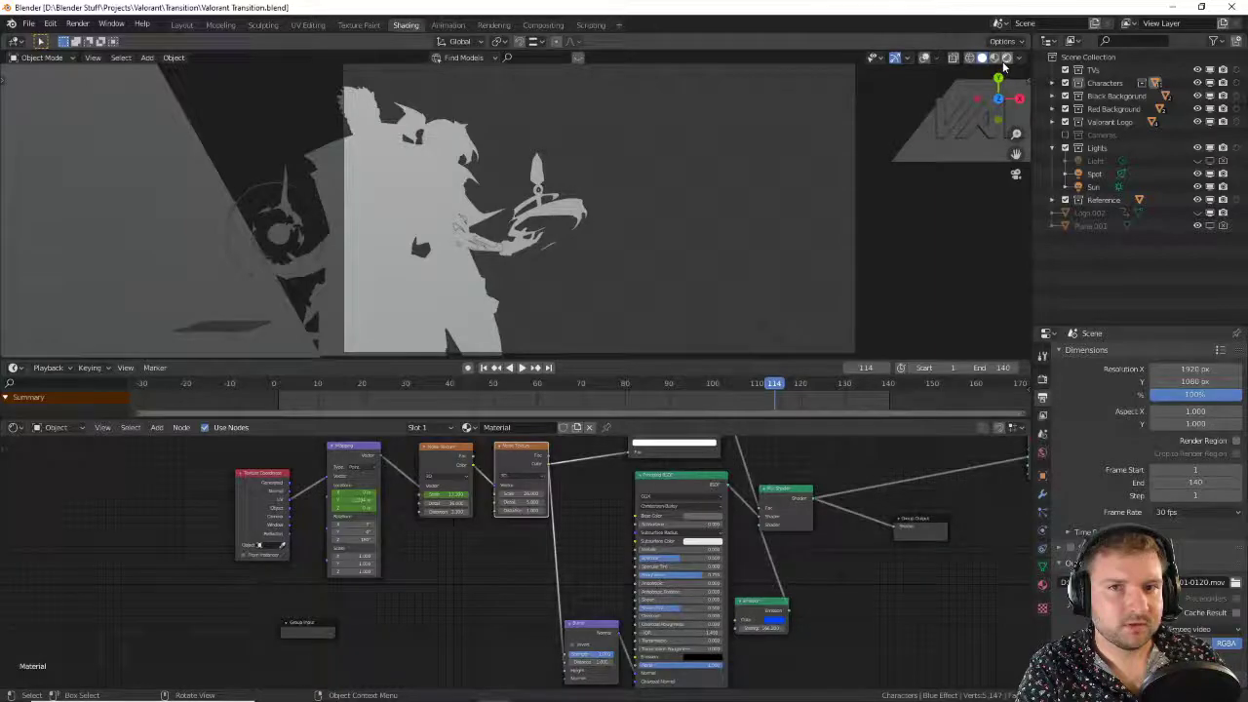
pyautogui.click(1007, 57)
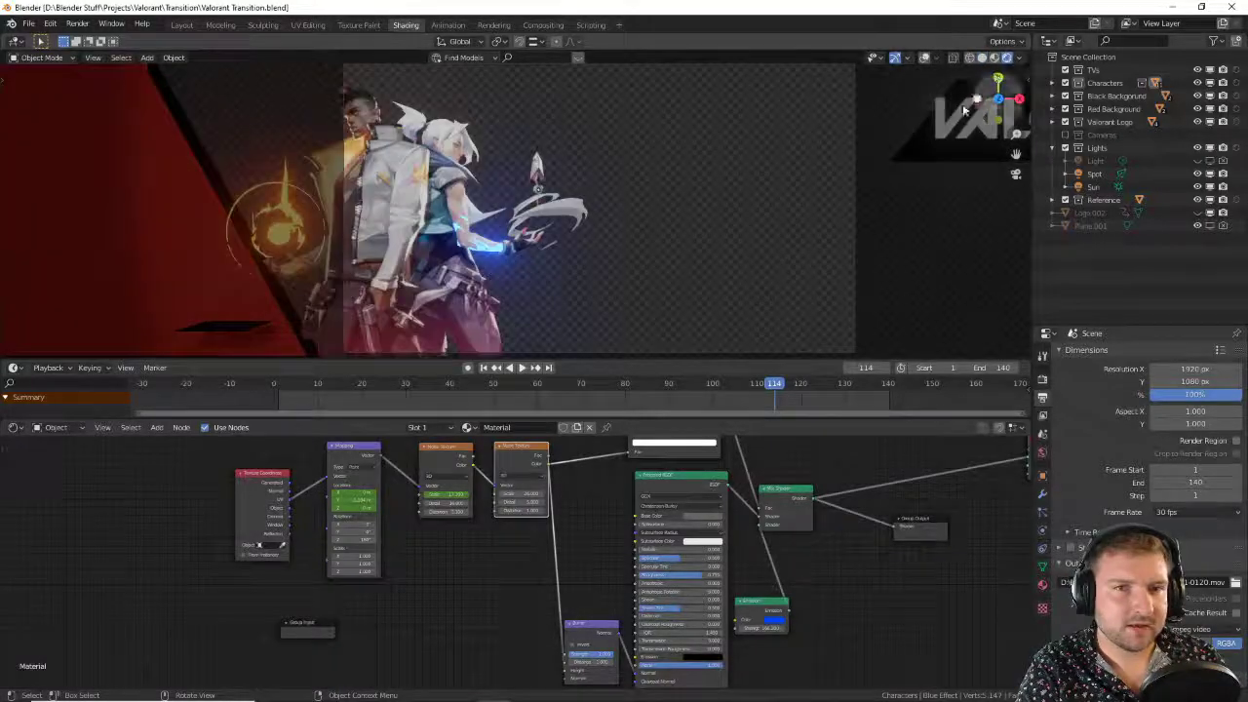
pyautogui.press('space')
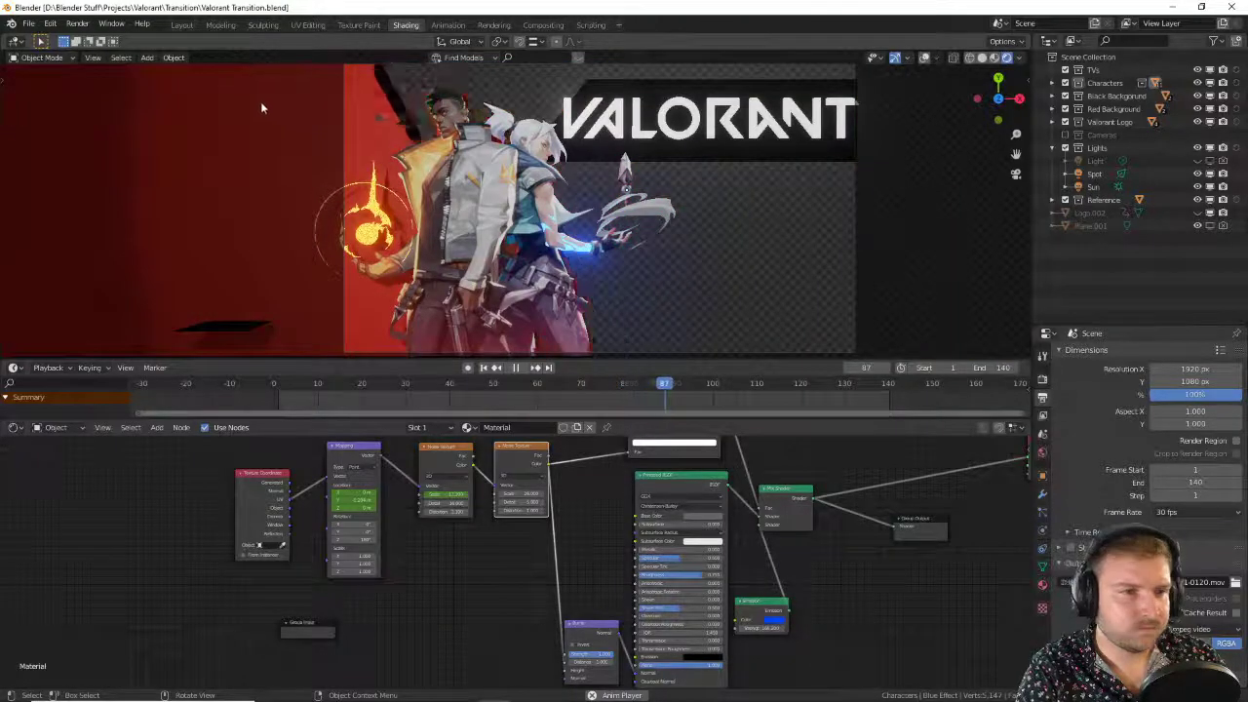
pyautogui.press('space')
# Step: Open Valorant Transition HIGHLIGHTS.blend from the same Transition folder
pyautogui.click(30, 24)
pyautogui.click(49, 63)
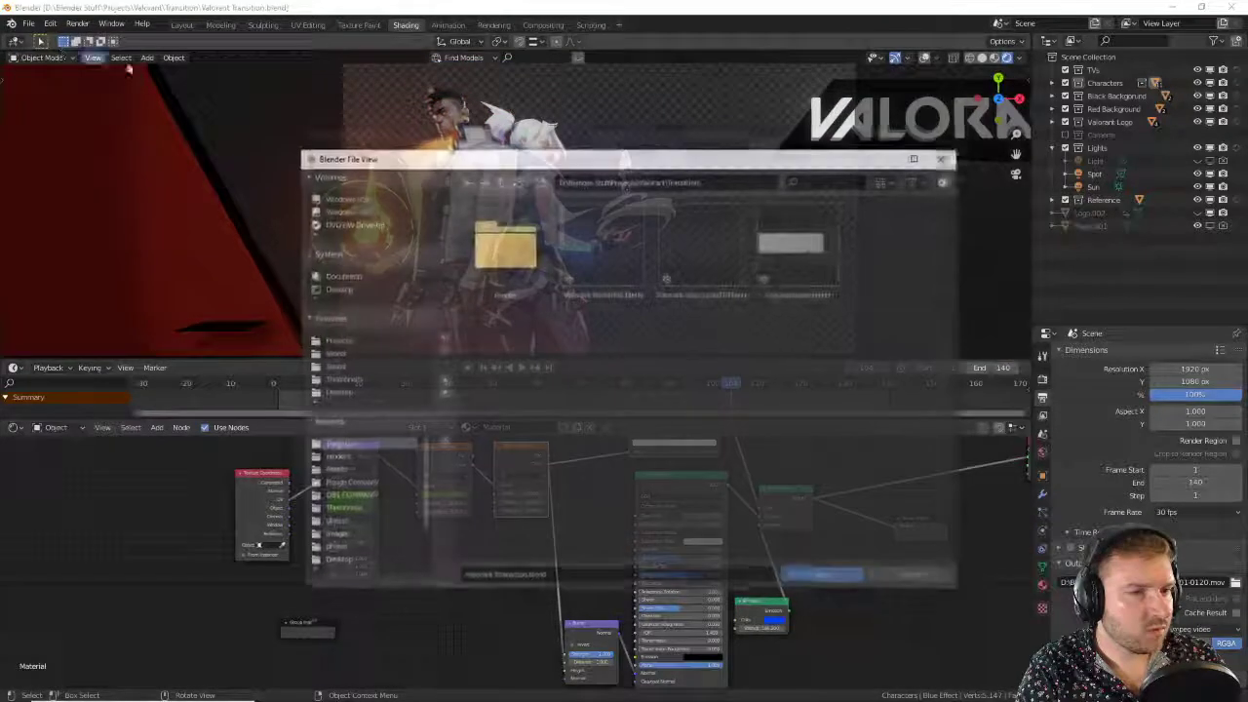
pyautogui.doubleClick(691, 239)
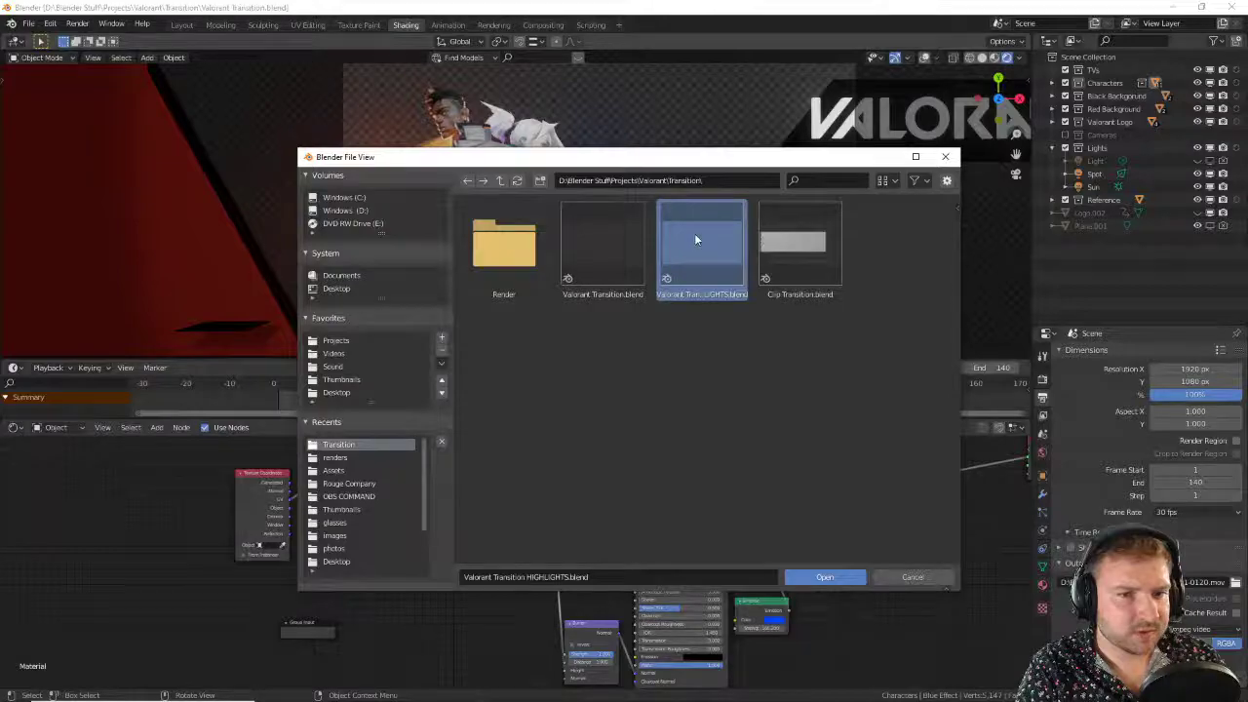
# Step: Play the Valorant highlights transition animation, stop it at frame 70 and examine it through the camera
pyautogui.press('space')
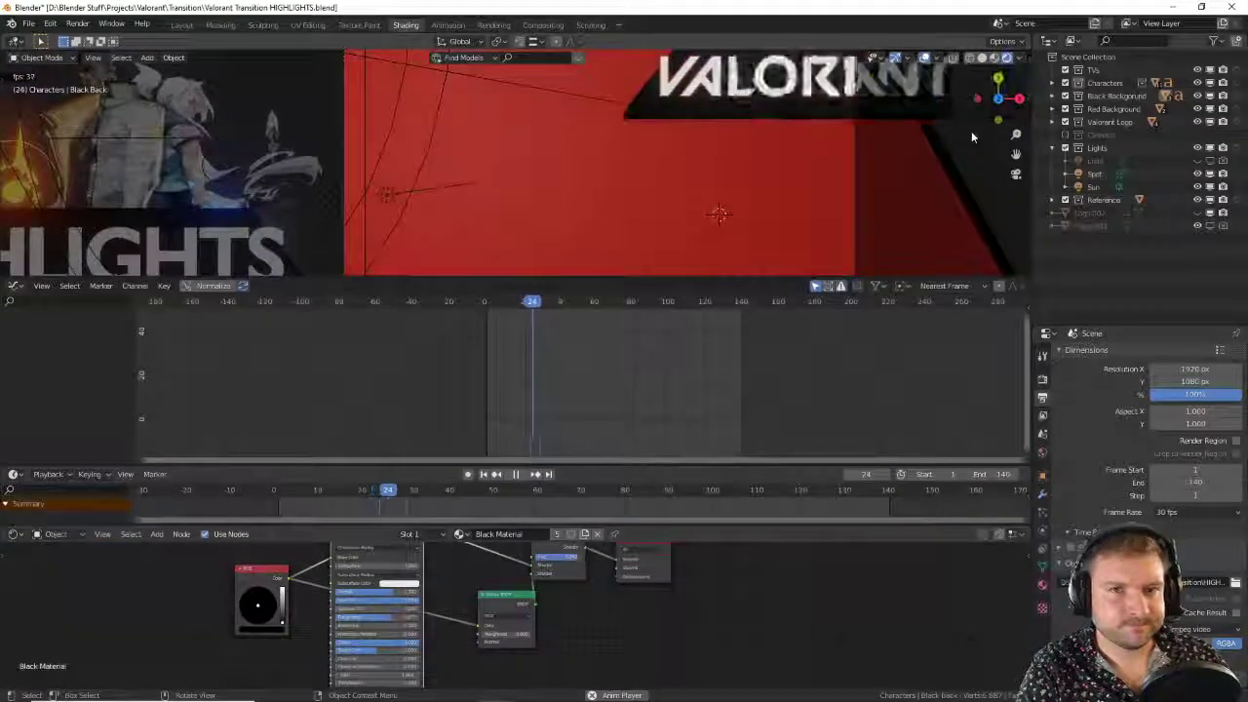
pyautogui.press('space')
pyautogui.moveTo(764, 172)
pyautogui.mouseDown(button='middle')
pyautogui.moveTo(784, 154)
pyautogui.moveTo(779, 192)
pyautogui.mouseUp(button='middle')
pyautogui.press('KP_0')
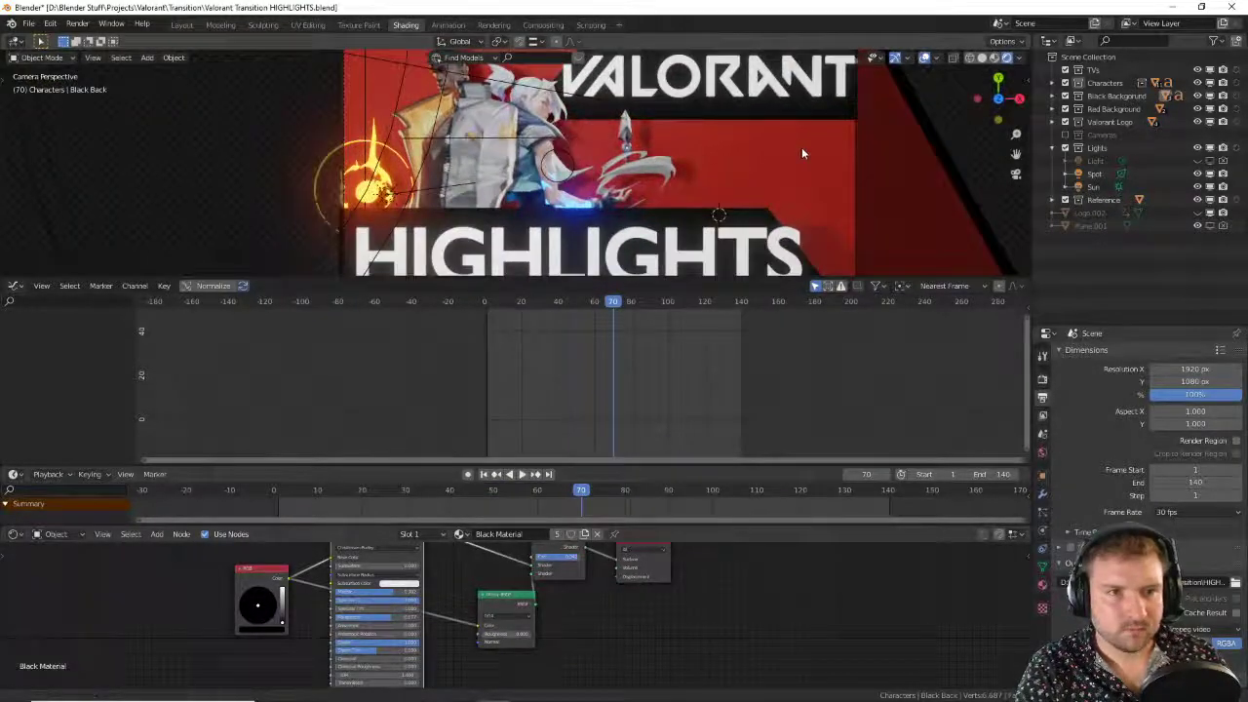
pyautogui.scroll(-2, 801, 147)
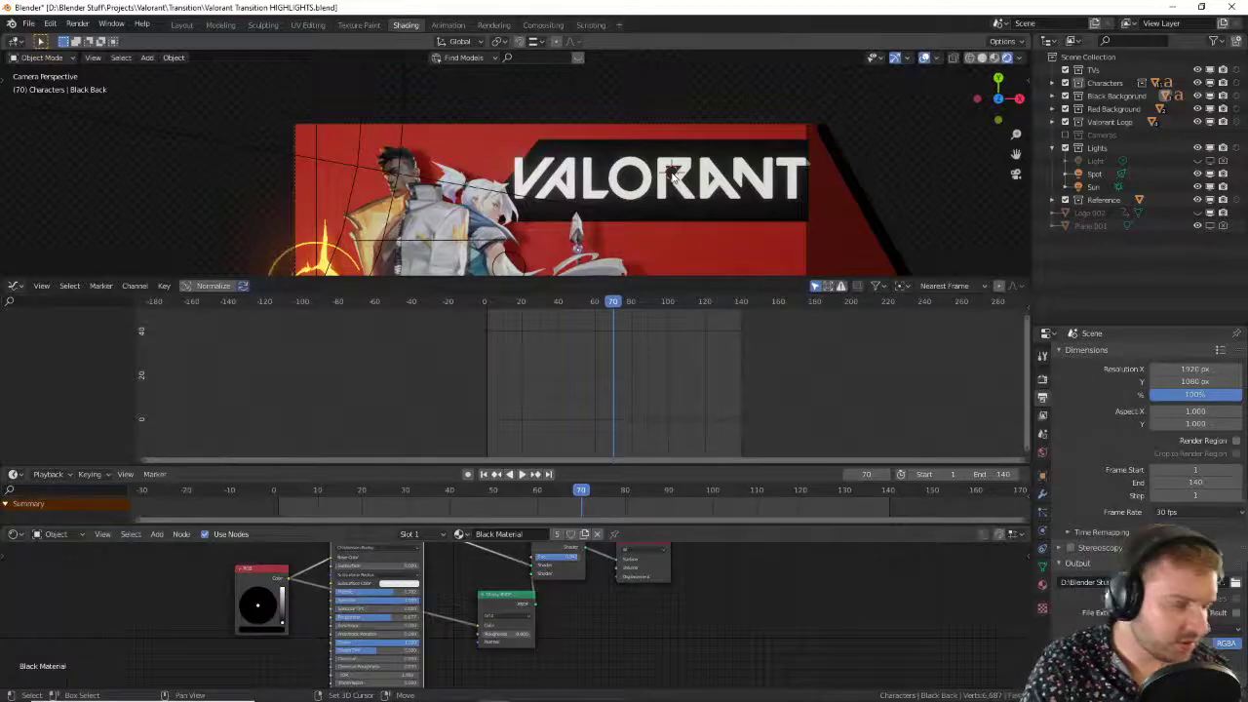
# Step: Import 940x.png from the Rouge Company Assets folder as an image plane
pyautogui.hotkey('shift', 'a')
pyautogui.click(28, 22)
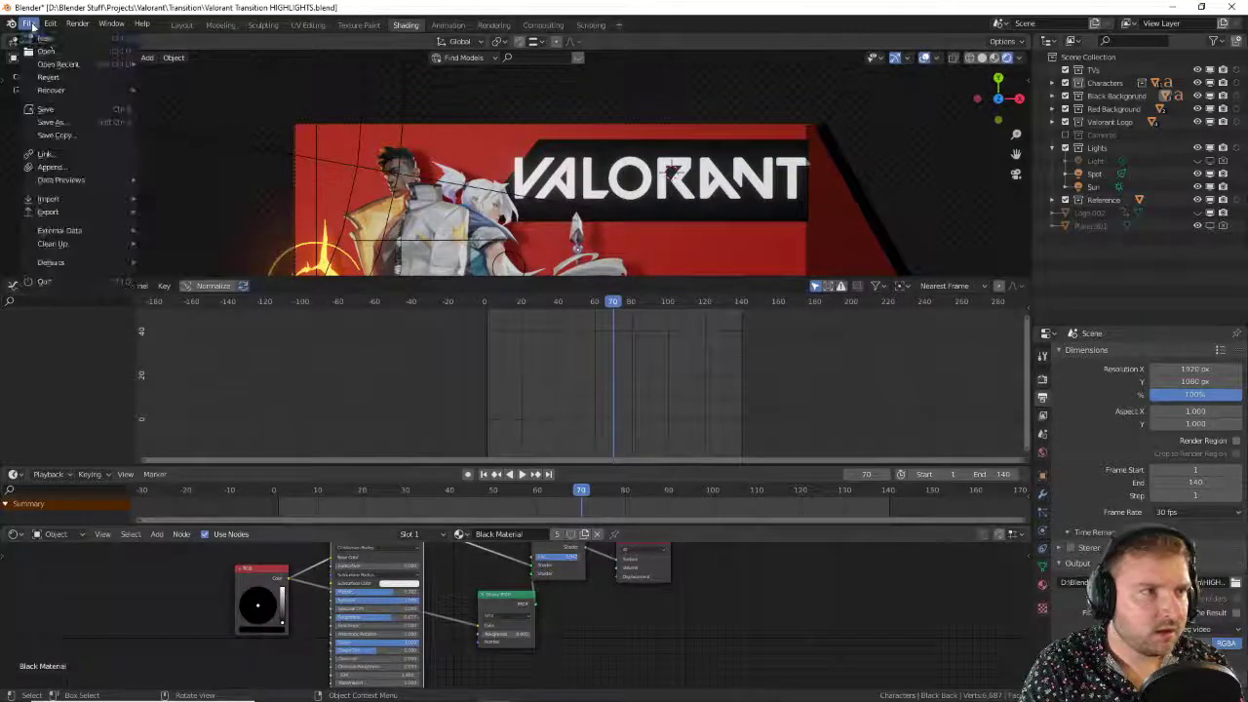
pyautogui.moveTo(58, 199)
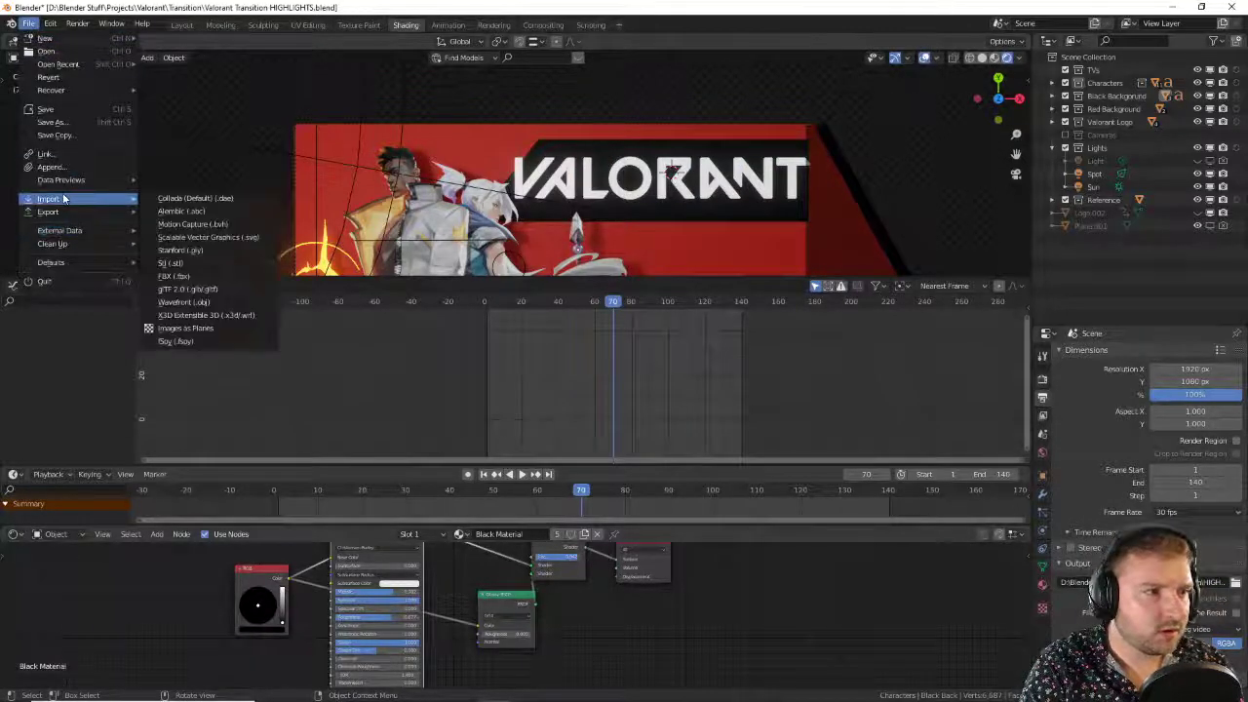
pyautogui.click(185, 327)
pyautogui.click(500, 182)
pyautogui.click(500, 182)
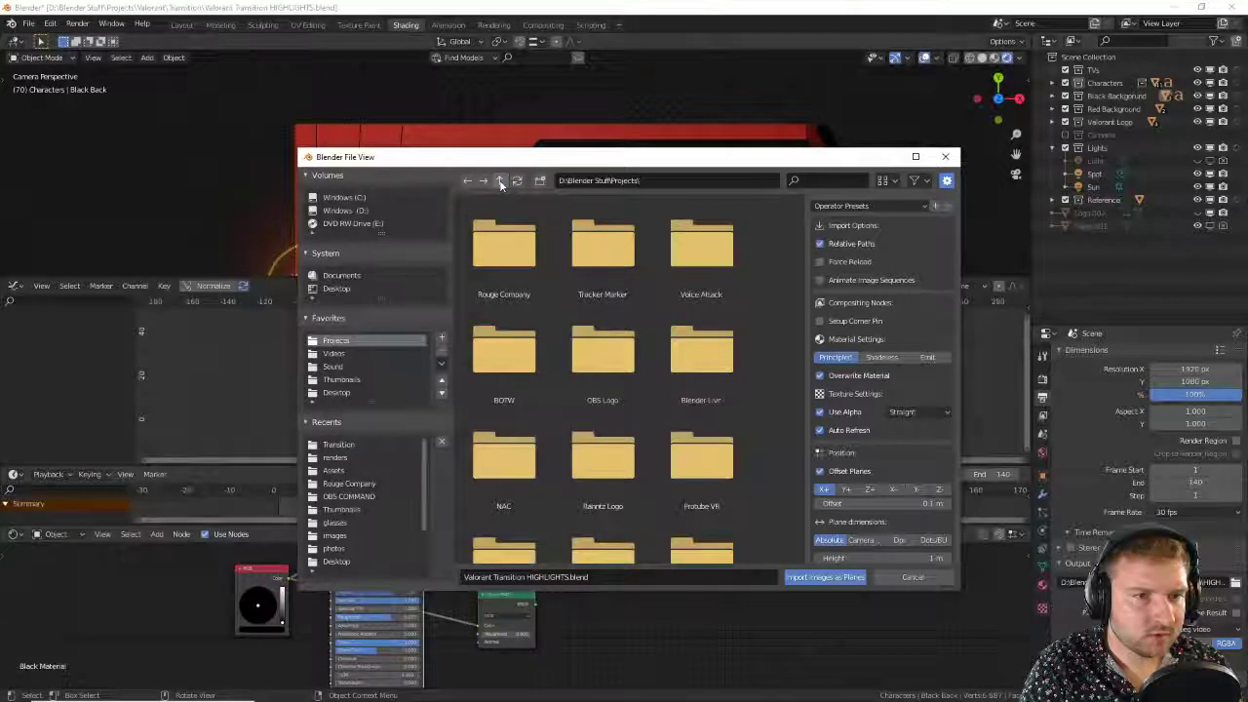
pyautogui.doubleClick(517, 261)
pyautogui.click(518, 261)
pyautogui.doubleClick(618, 263)
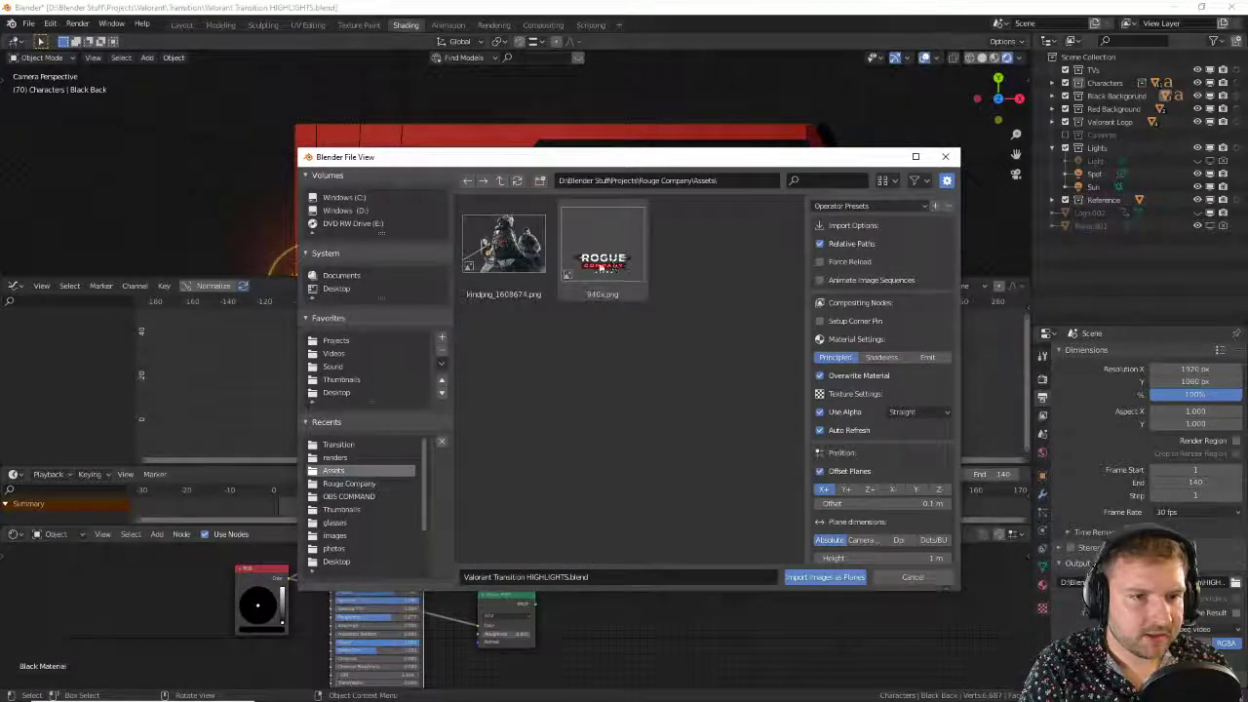
pyautogui.doubleClick(602, 243)
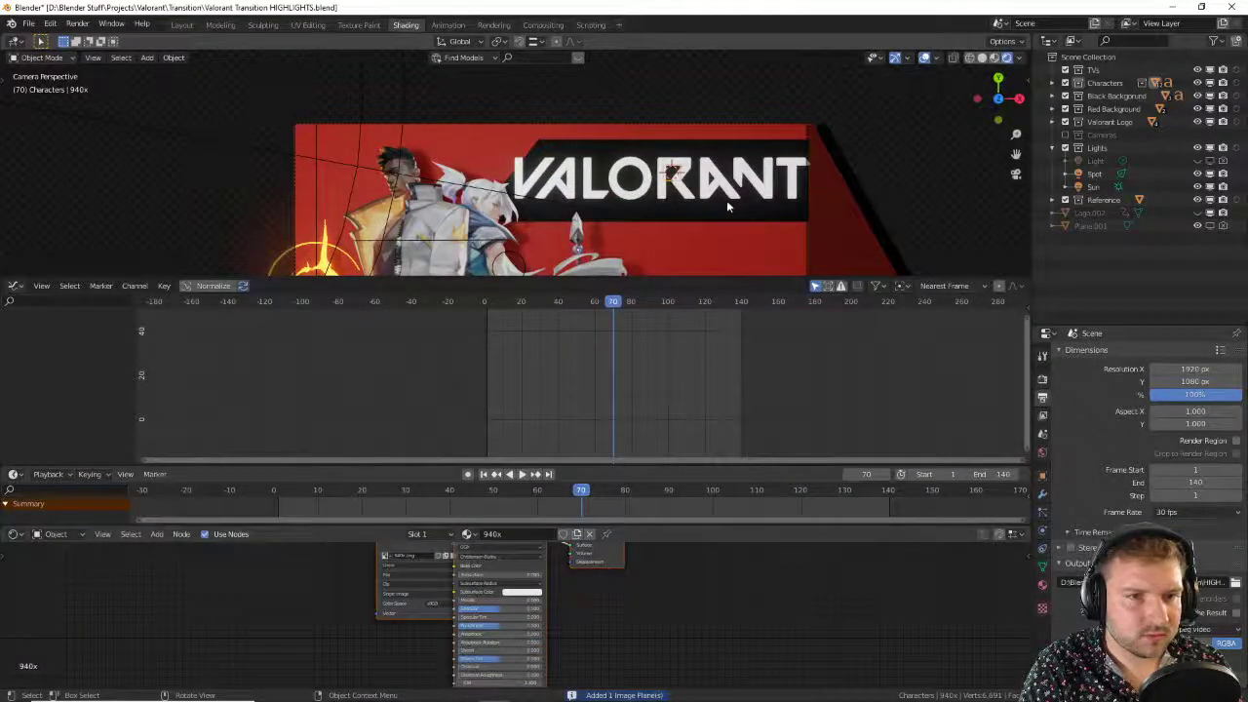
# Step: Raise the Rogue Company logo plane along Z above the black banner, and delete the 3D Valorant logo
pyautogui.moveTo(726, 200); pyautogui.dragTo(757, 204, button='middle')
pyautogui.press('g')
pyautogui.press('z')
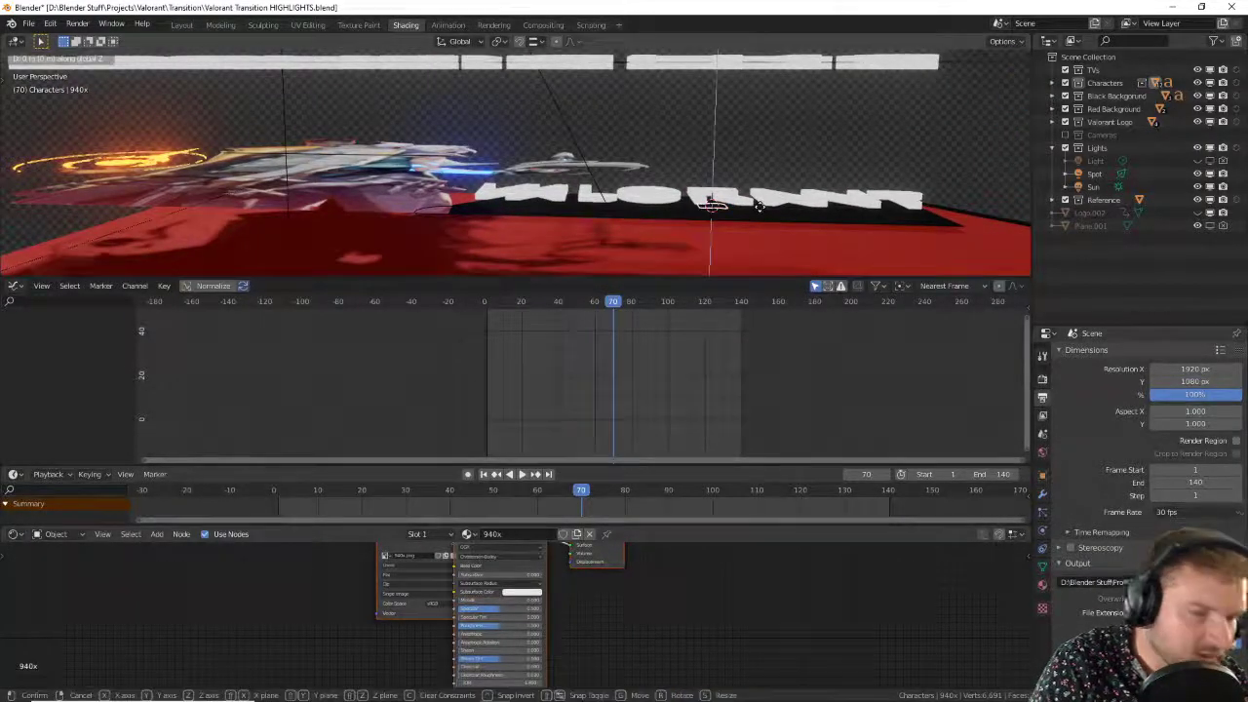
pyautogui.click(764, 202)
pyautogui.click(768, 202)
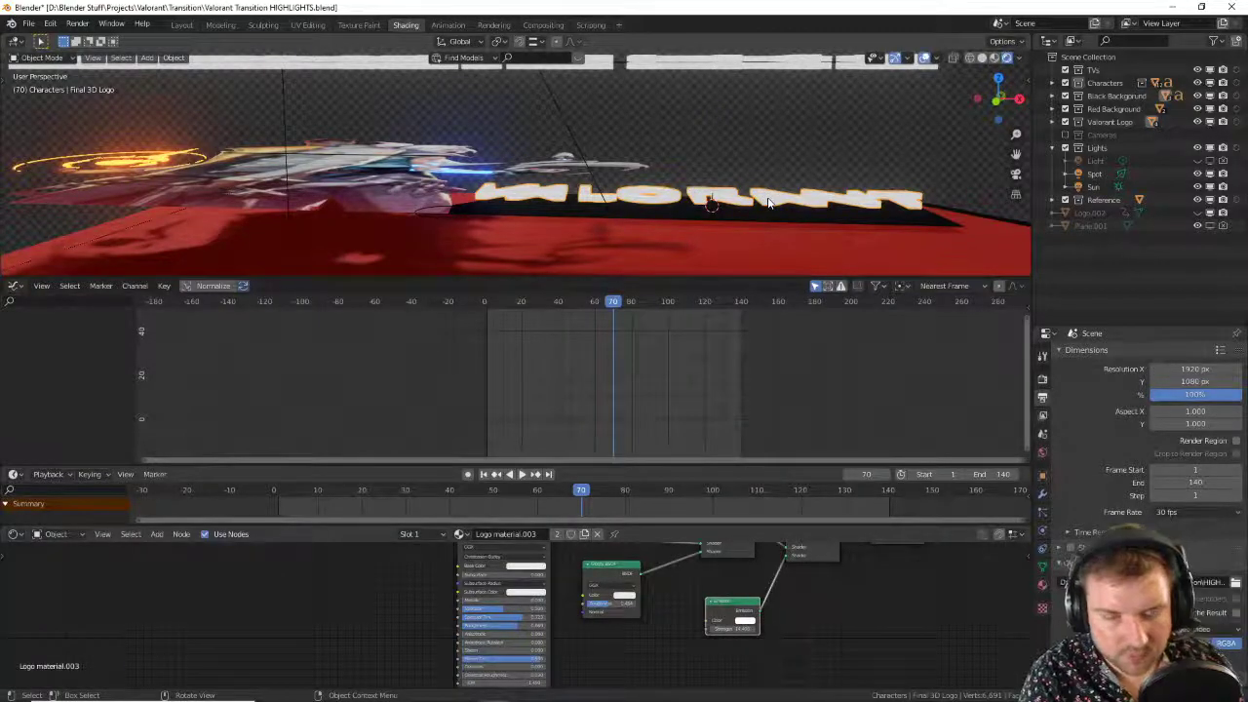
pyautogui.press('Delete')
# Step: Save the project as RC Transition HIGHLIGHTS.blend in the Rouge Company folder
pyautogui.click(29, 23)
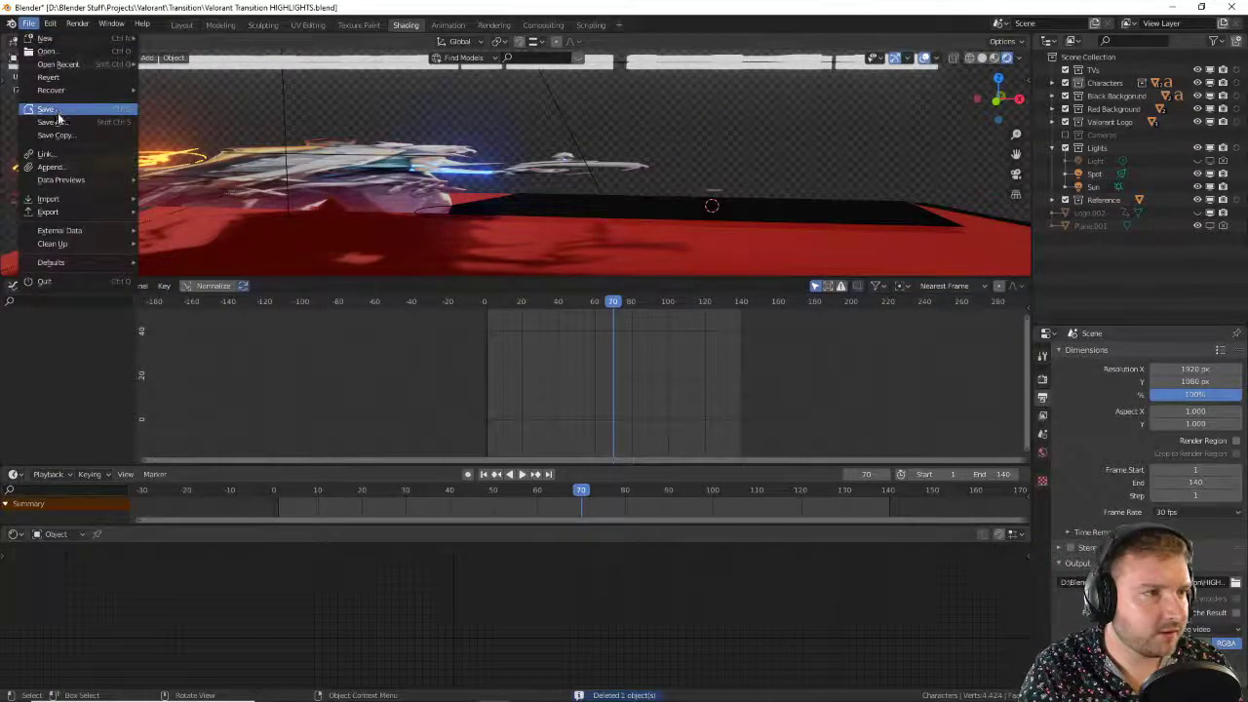
pyautogui.click(58, 116)
pyautogui.click(500, 180)
pyautogui.click(500, 180)
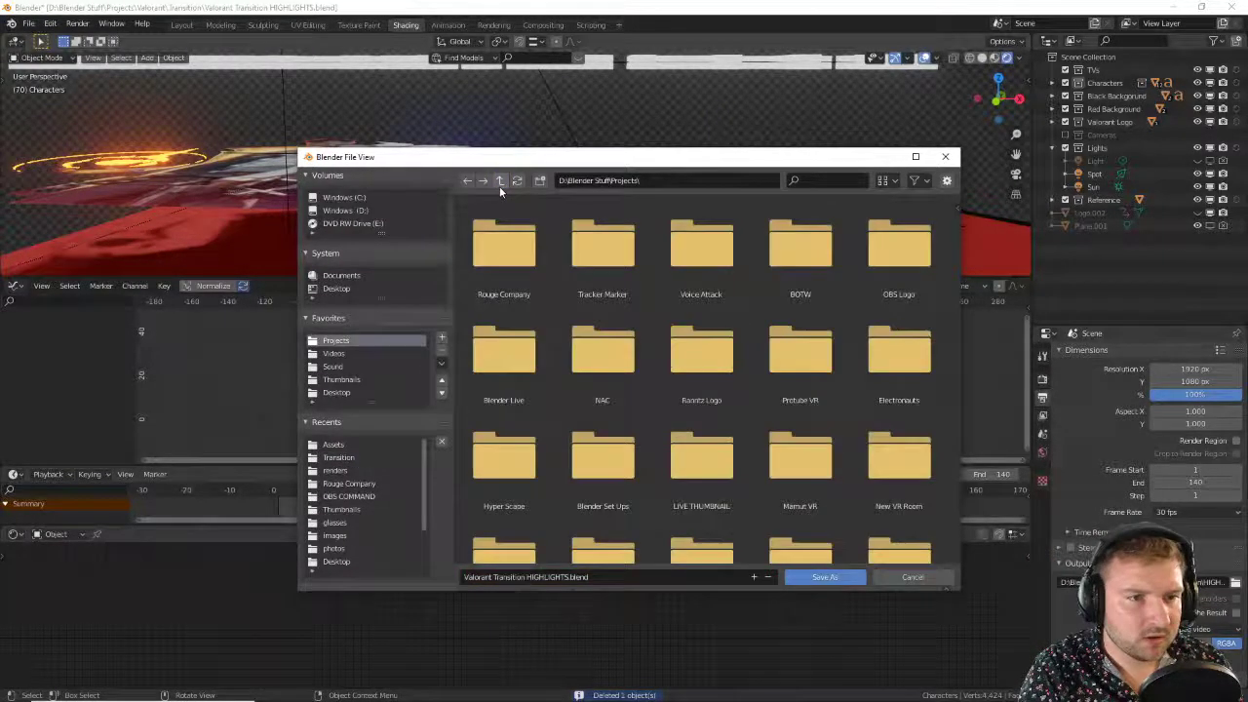
pyautogui.doubleClick(502, 239)
pyautogui.click(526, 576)
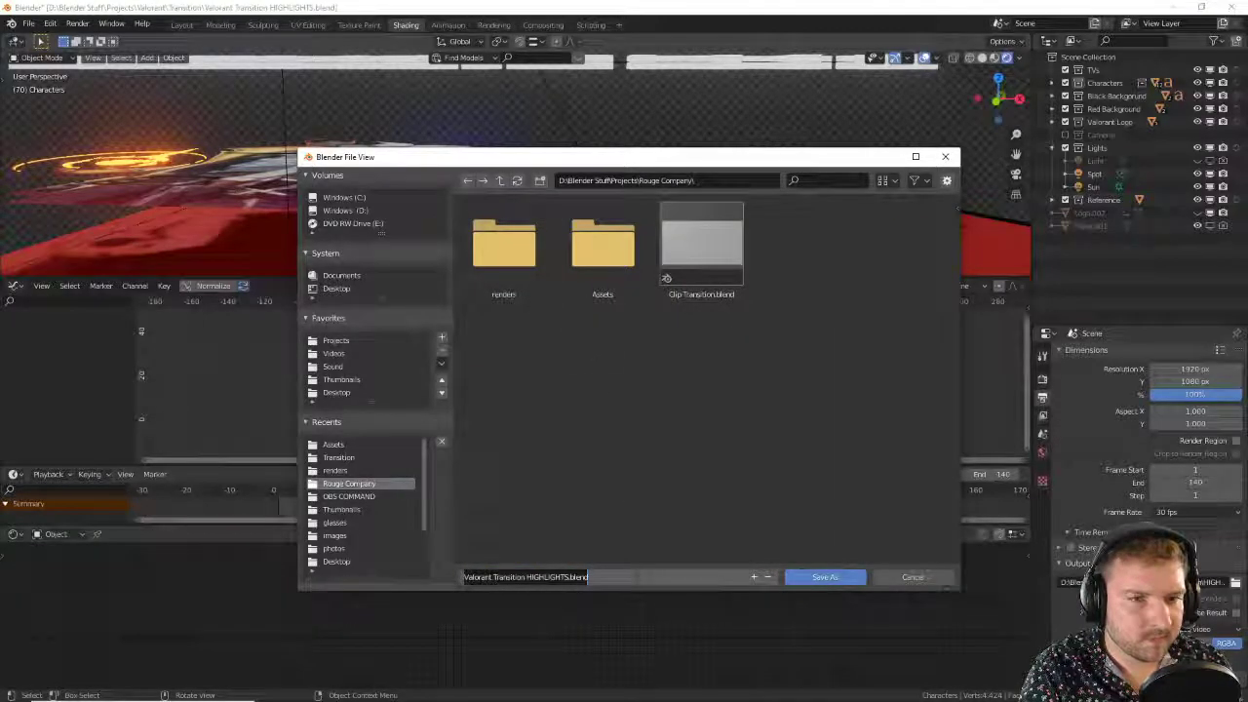
pyautogui.click(518, 576)
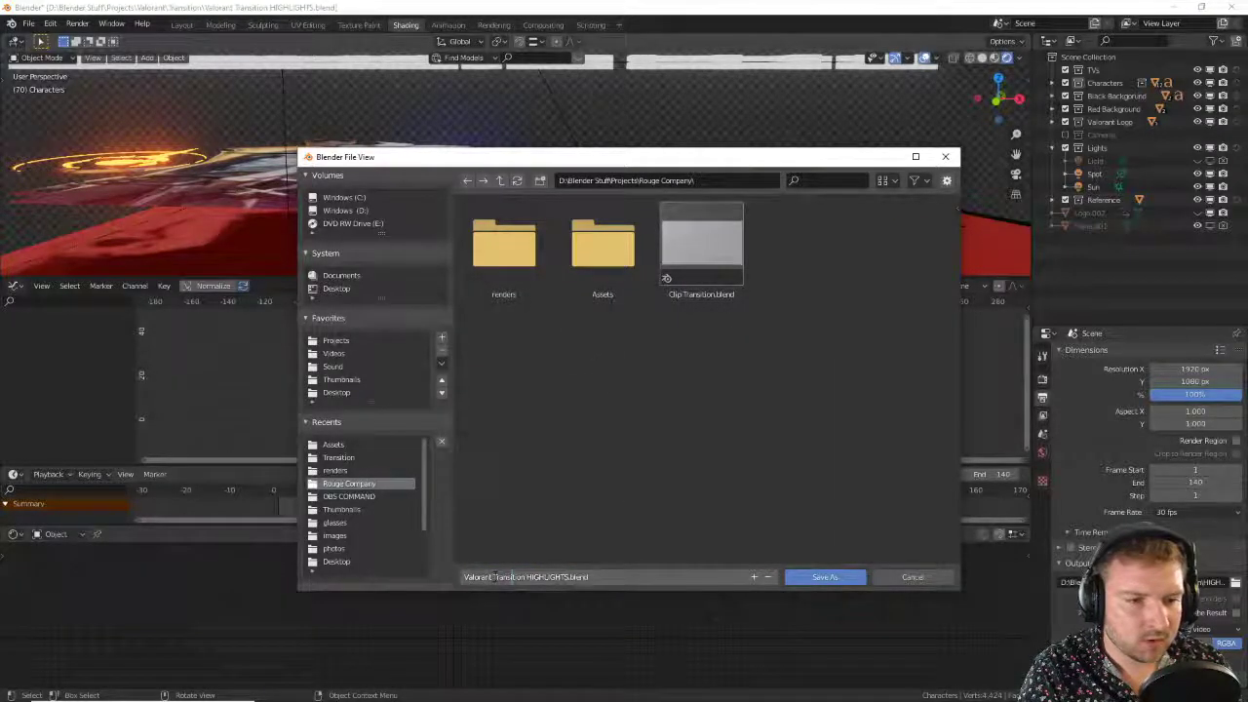
pyautogui.doubleClick(487, 576)
pyautogui.press('BackSpace')
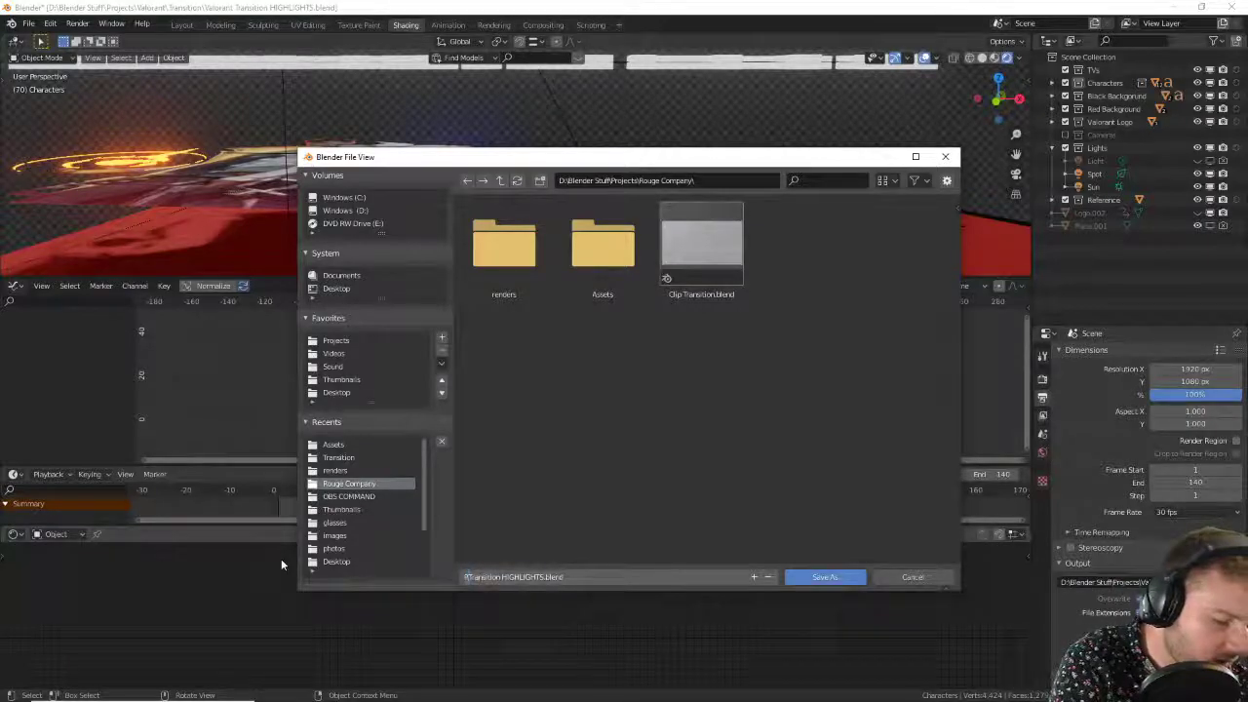
pyautogui.write('RC')
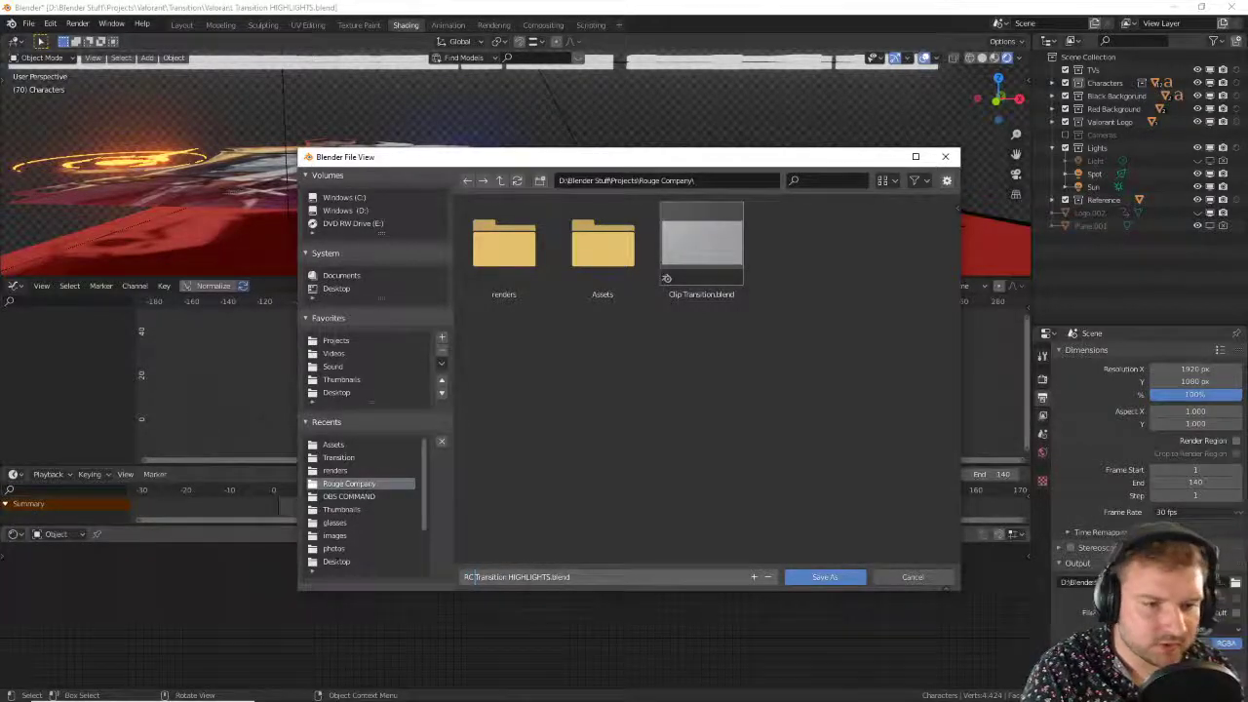
pyautogui.click(824, 576)
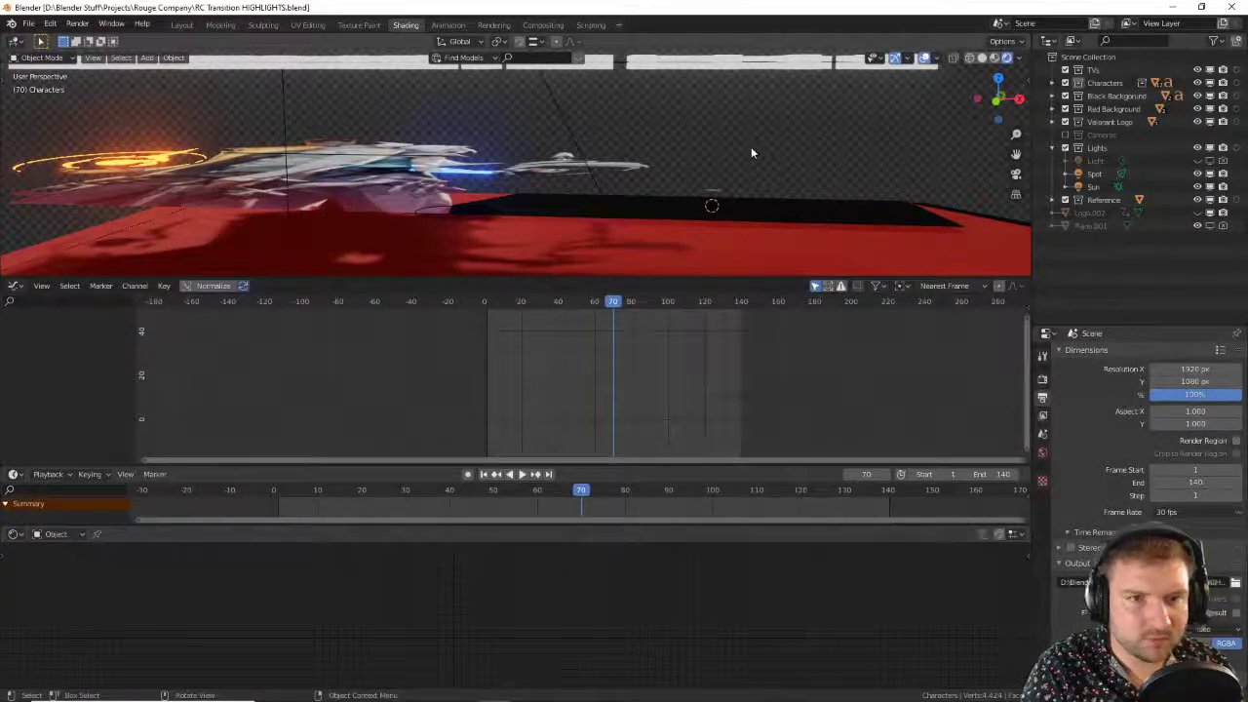
# Step: Scale up the Rogue Company logo plane by about 13.5 times in top view
pyautogui.press('KP_7')
pyautogui.keyDown('shift'); pyautogui.scroll(3, 726, 154); pyautogui.keyUp('shift')
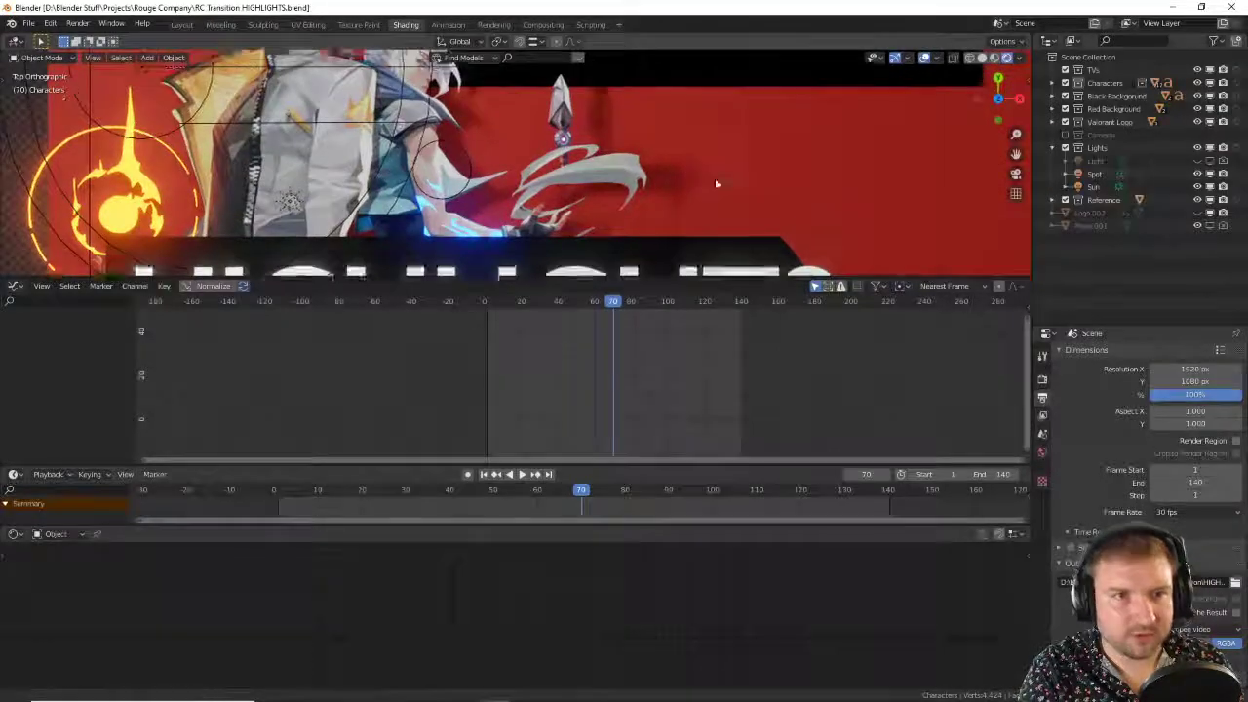
pyautogui.keyDown('shift'); pyautogui.scroll(3, 732, 153); pyautogui.keyUp('shift')
pyautogui.scroll(2, 708, 200)
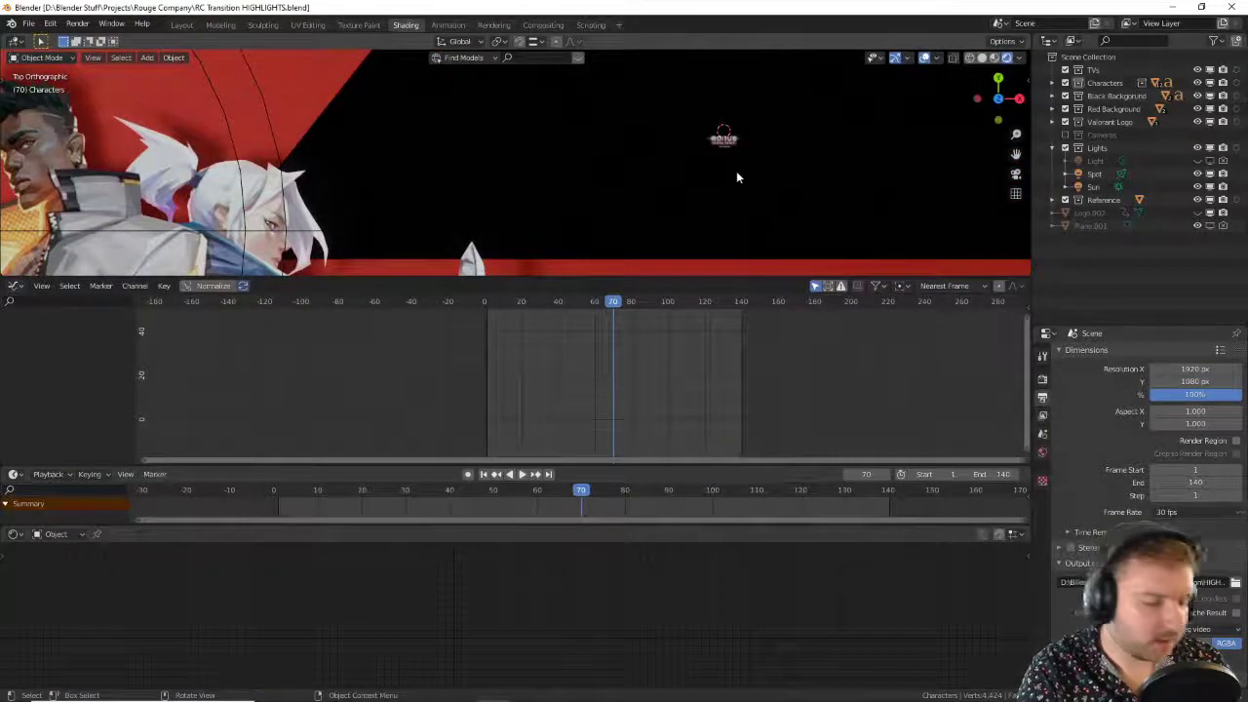
pyautogui.keyDown('shift'); pyautogui.moveTo(724, 179); pyautogui.dragTo(640, 219, button='middle'); pyautogui.keyUp('shift')
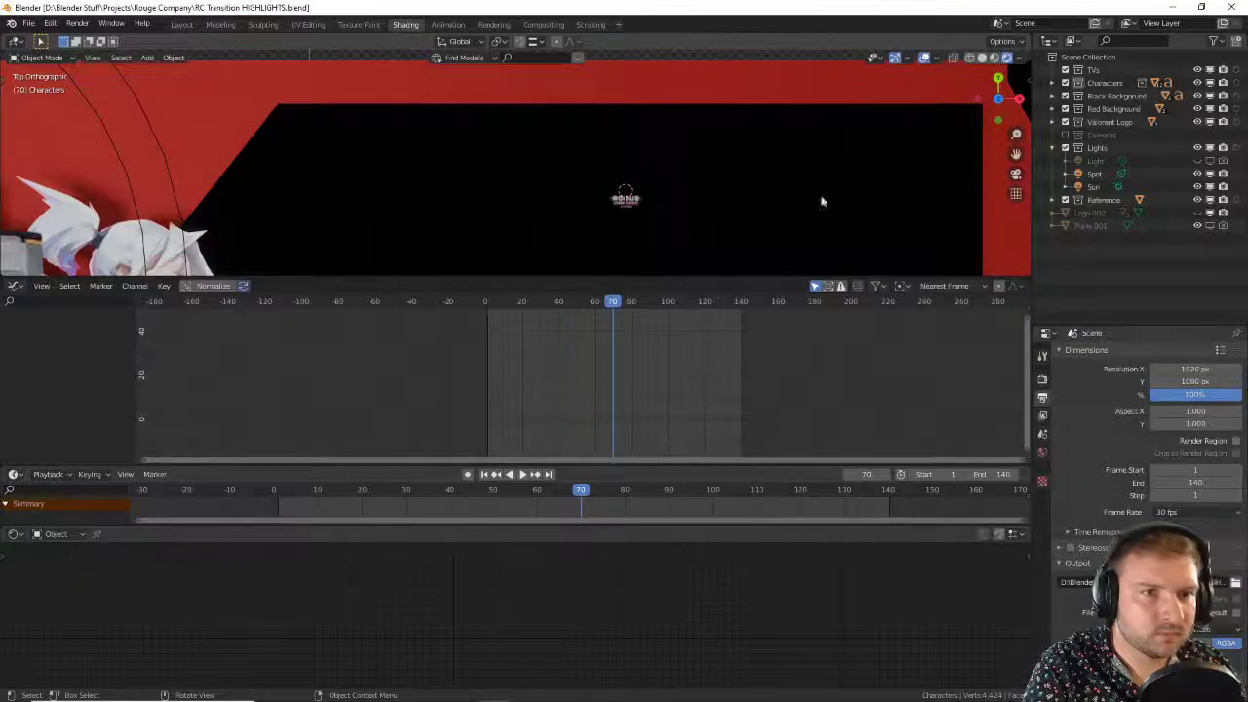
pyautogui.click(630, 208)
pyautogui.press('s')
pyautogui.click(821, 195)
pyautogui.scroll(-4, 697, 259)
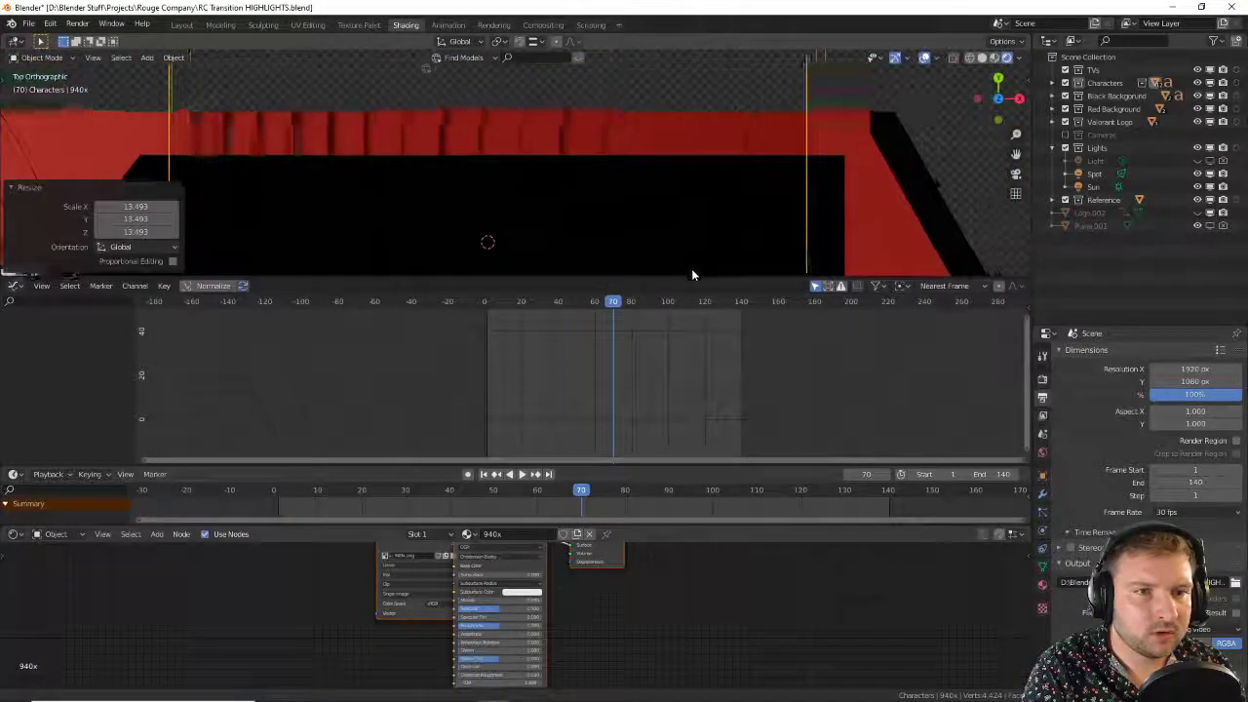
pyautogui.scroll(-2, 716, 232)
pyautogui.scroll(1, 595, 193)
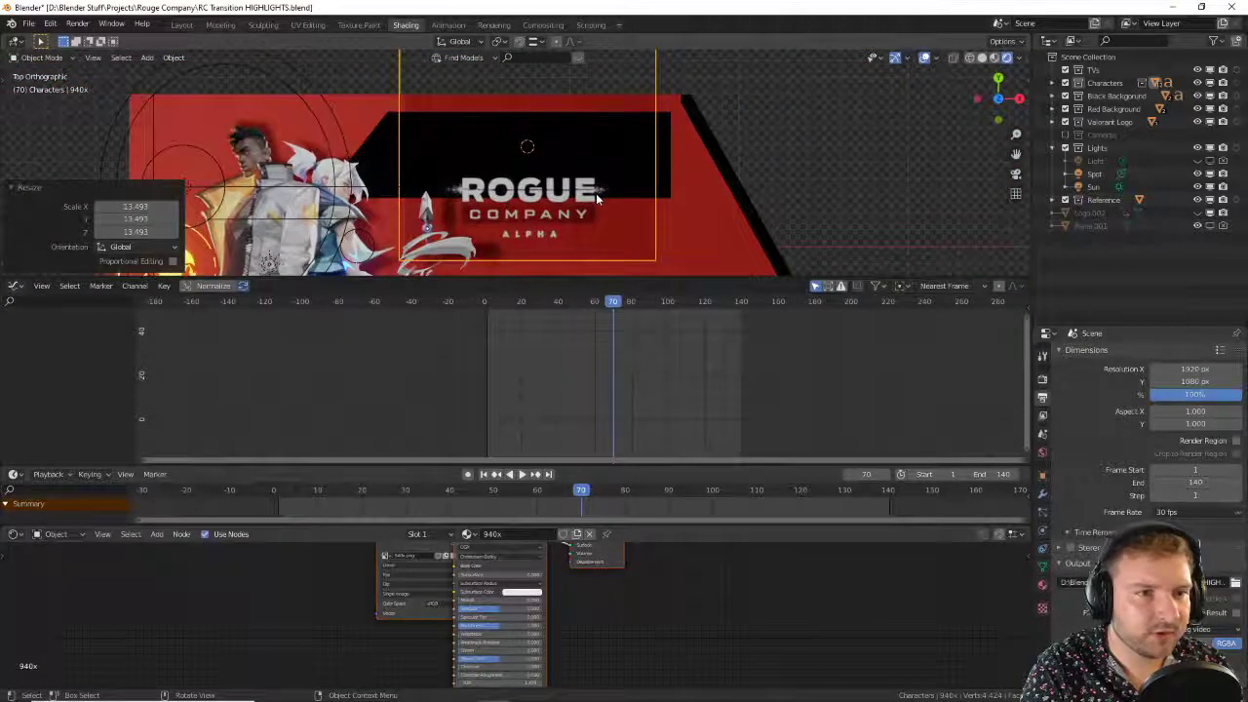
# Step: Move the Rogue Company logo plane up along Y so the logo sits over the black banner
pyautogui.press('g')
pyautogui.press('y')
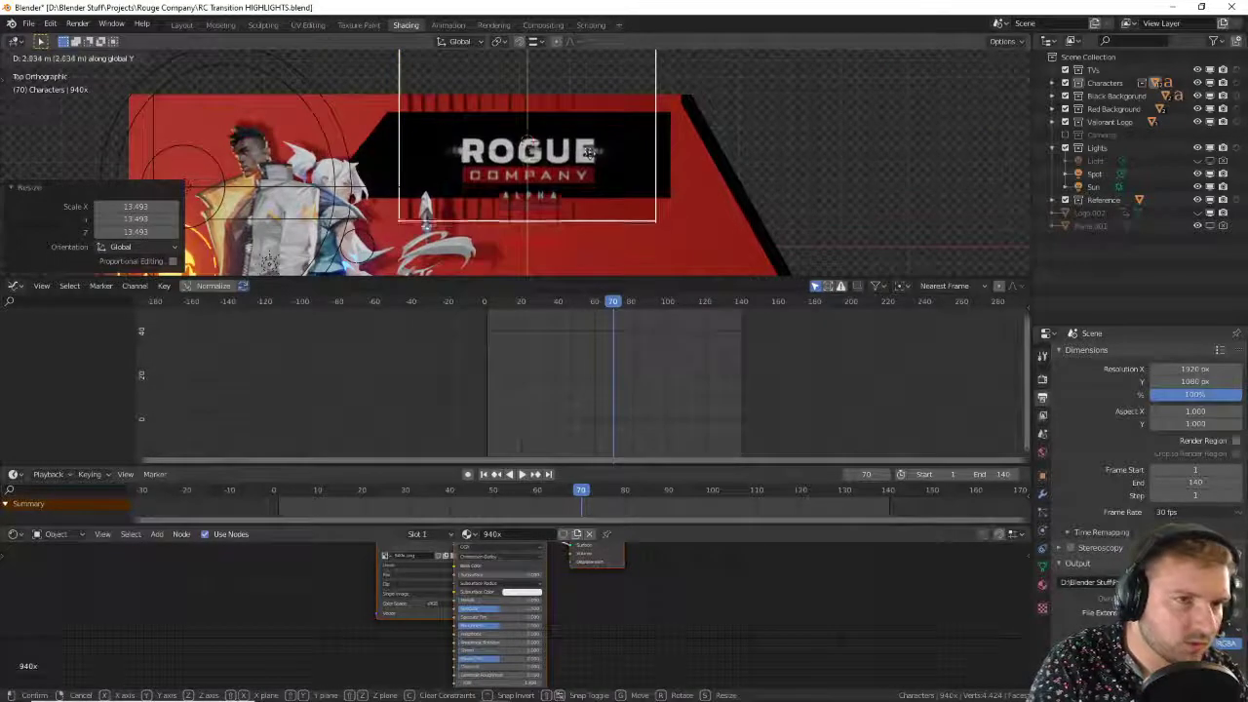
pyautogui.scroll(4, 575, 146)
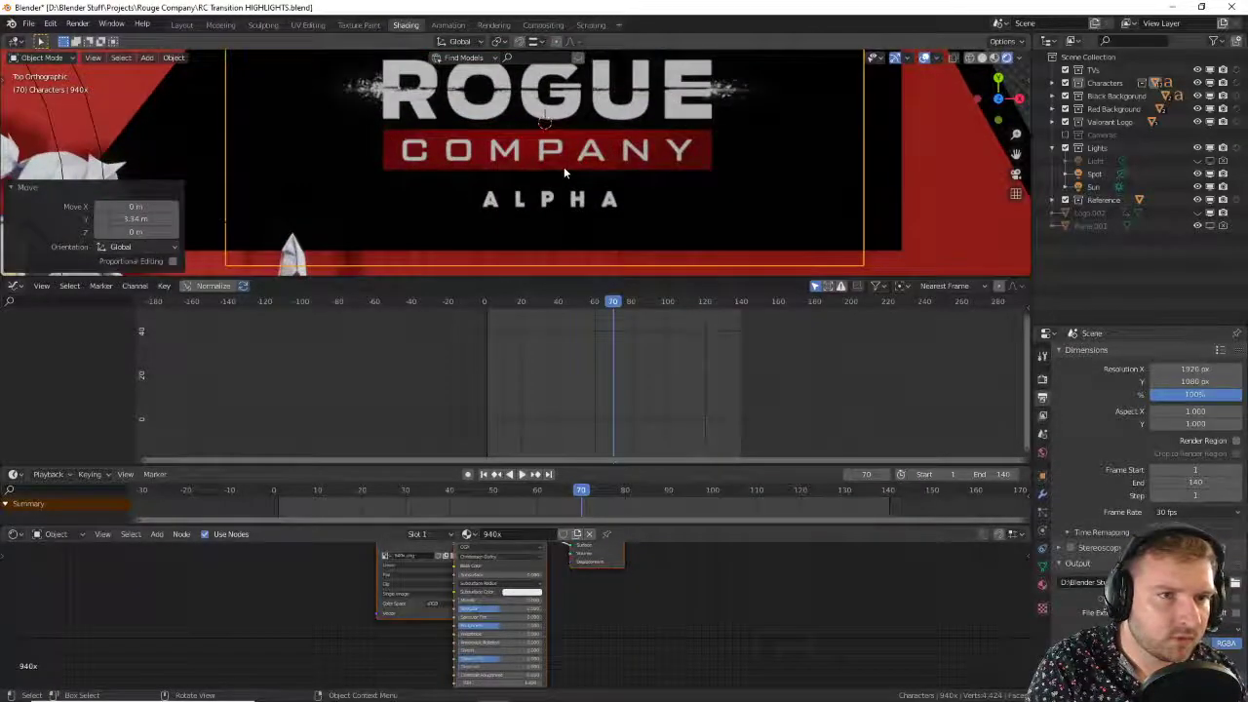
pyautogui.scroll(-2, 563, 167)
pyautogui.click(563, 167)
# Step: Scale the logo plane by about 1.63 and again by 0.926, and adjust its Y position to fit ROGUE COMPANY within the banner
pyautogui.scroll(-2, 564, 167)
pyautogui.press('s')
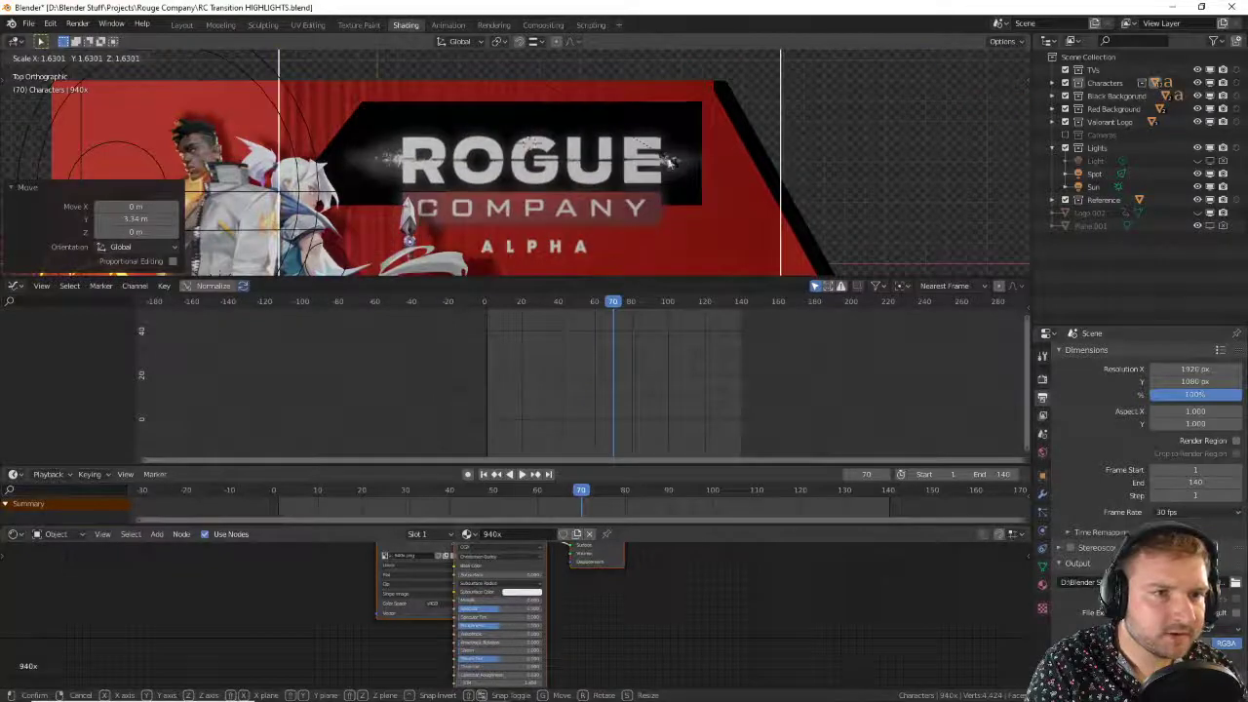
pyautogui.click(668, 163)
pyautogui.press('s')
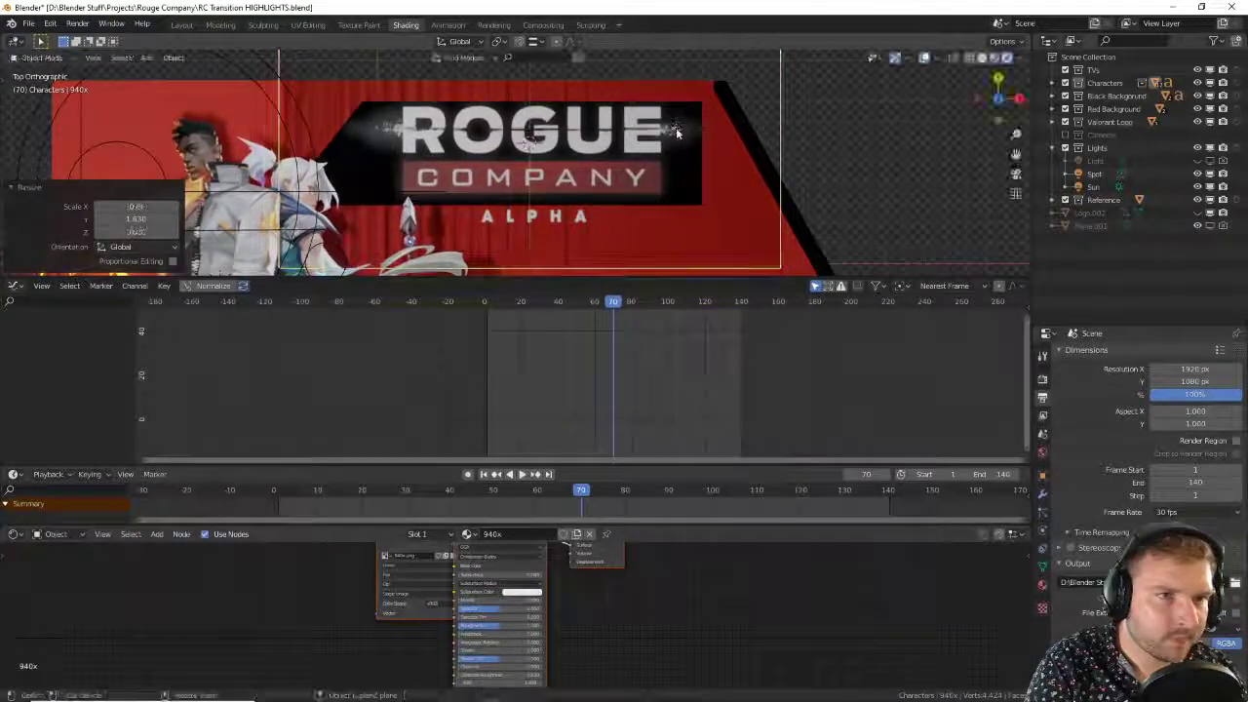
pyautogui.click(655, 136)
pyautogui.press('g')
pyautogui.press('y')
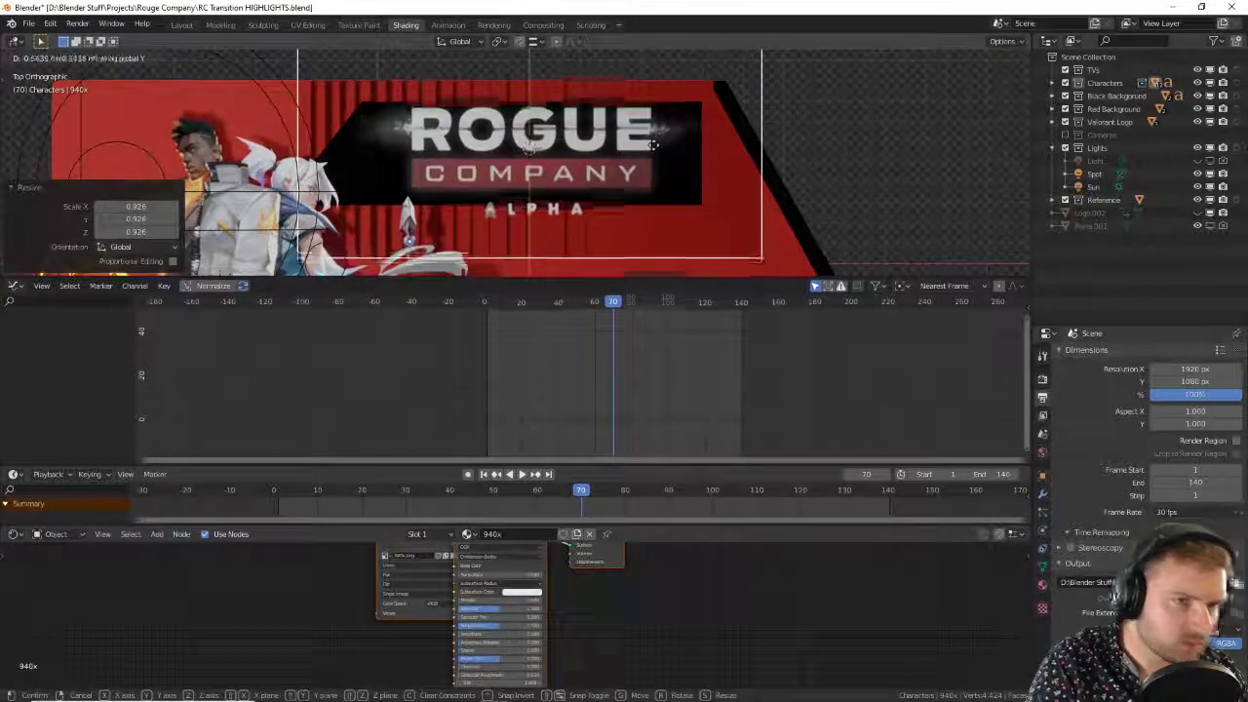
pyautogui.click(652, 142)
# Step: Subdivide the logo plane's mesh three times with one cut each
pyautogui.rightClick(652, 142)
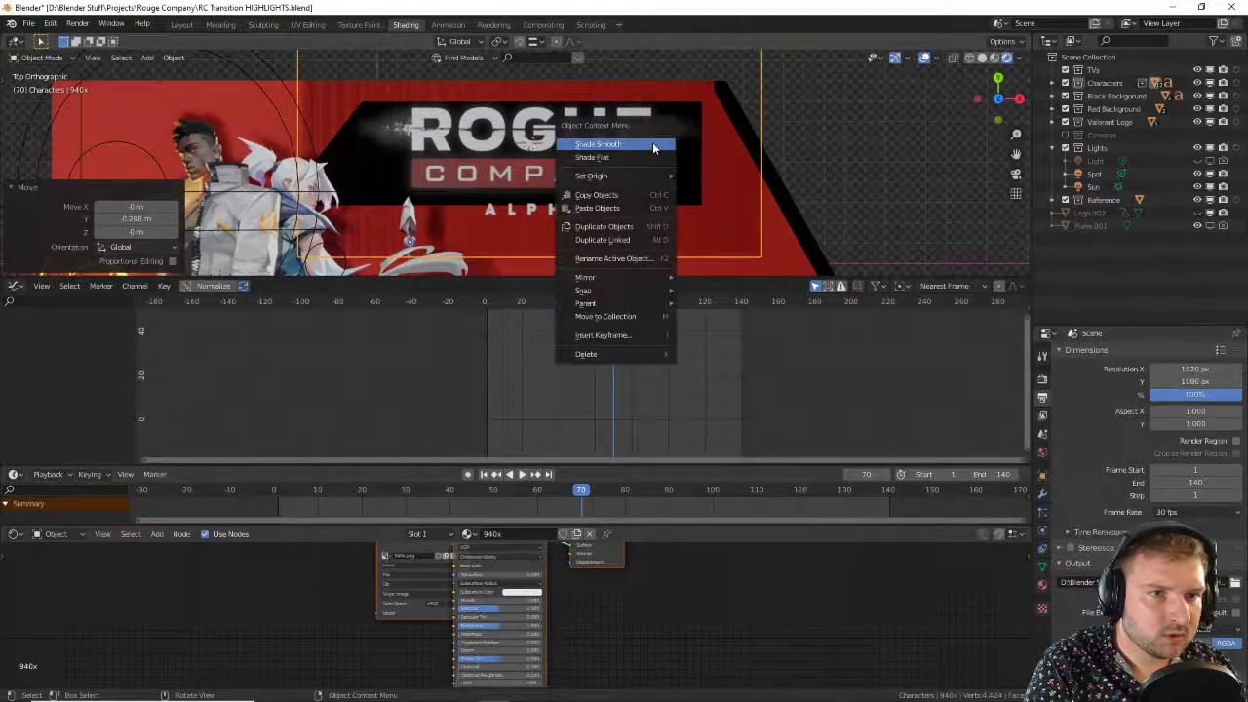
pyautogui.press('Tab')
pyautogui.rightClick(694, 140)
pyautogui.click(694, 139)
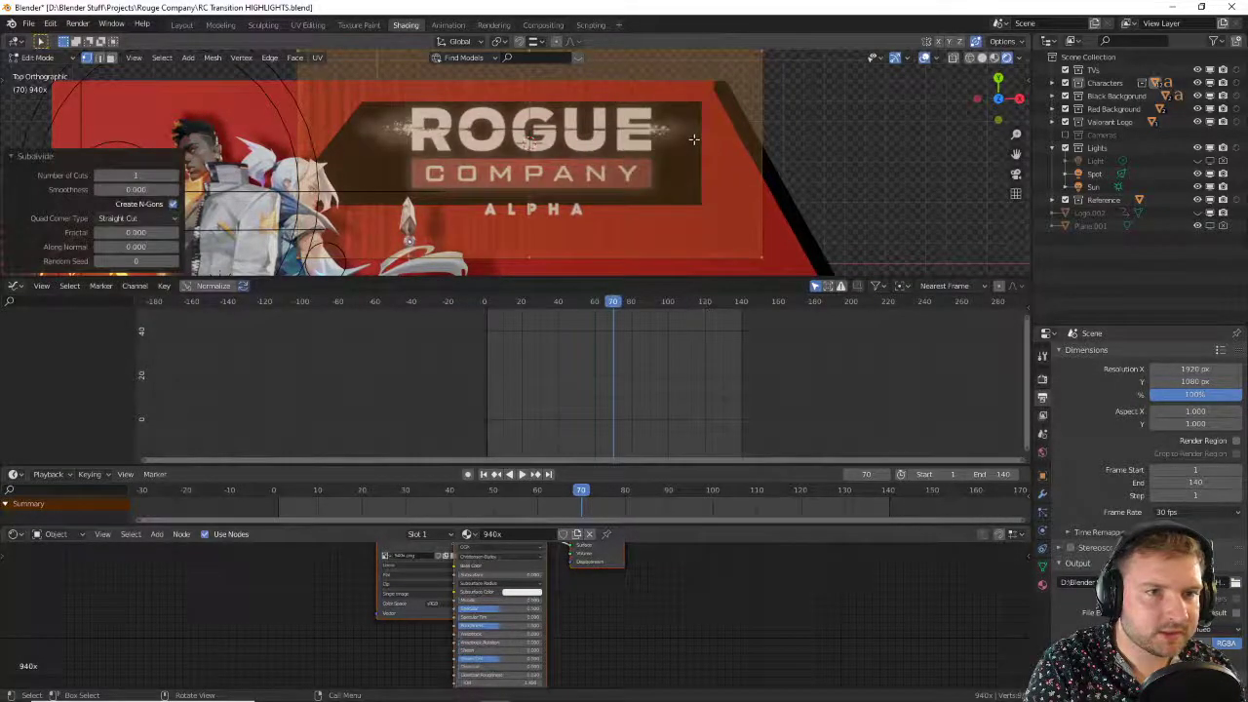
pyautogui.rightClick(694, 139)
pyautogui.click(694, 139)
pyautogui.rightClick(693, 139)
pyautogui.click(693, 139)
# Step: Knife-cut a horizontal line across the logo mesh between the COMPANY bar and the ALPHA text
pyautogui.scroll(2, 629, 240)
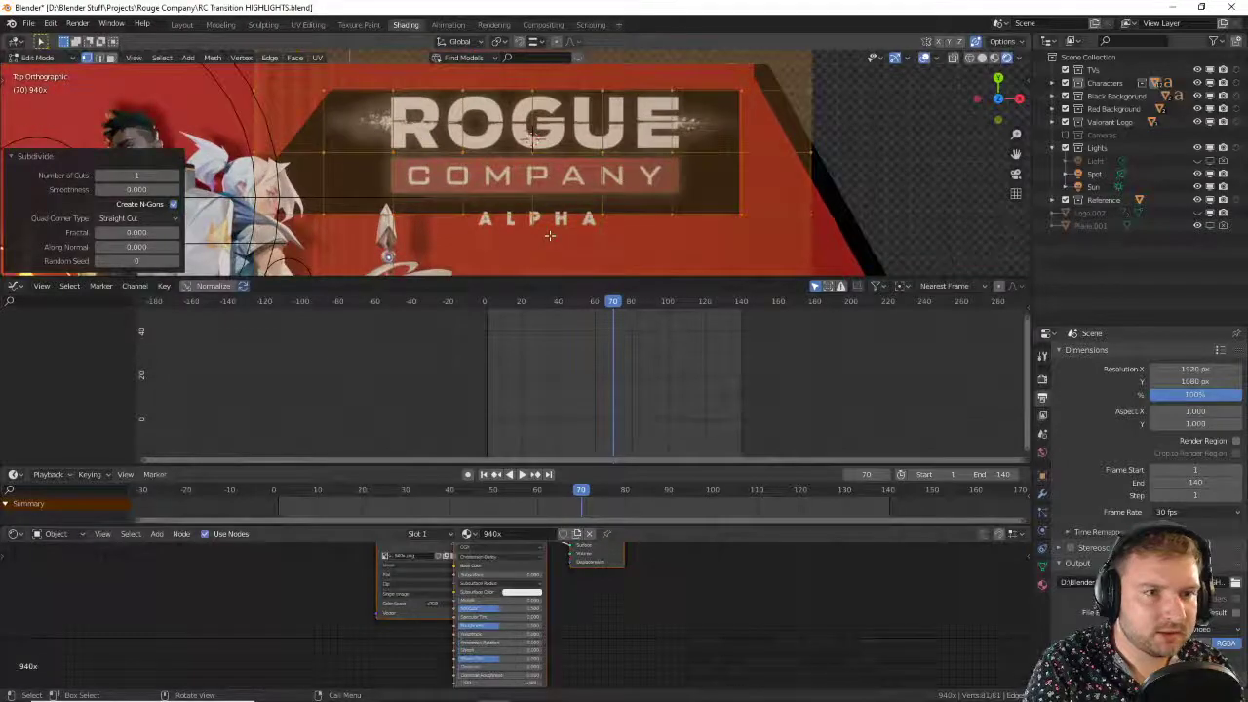
pyautogui.keyDown('shift'); pyautogui.moveTo(628, 240); pyautogui.dragTo(612, 229, button='middle'); pyautogui.keyUp('shift')
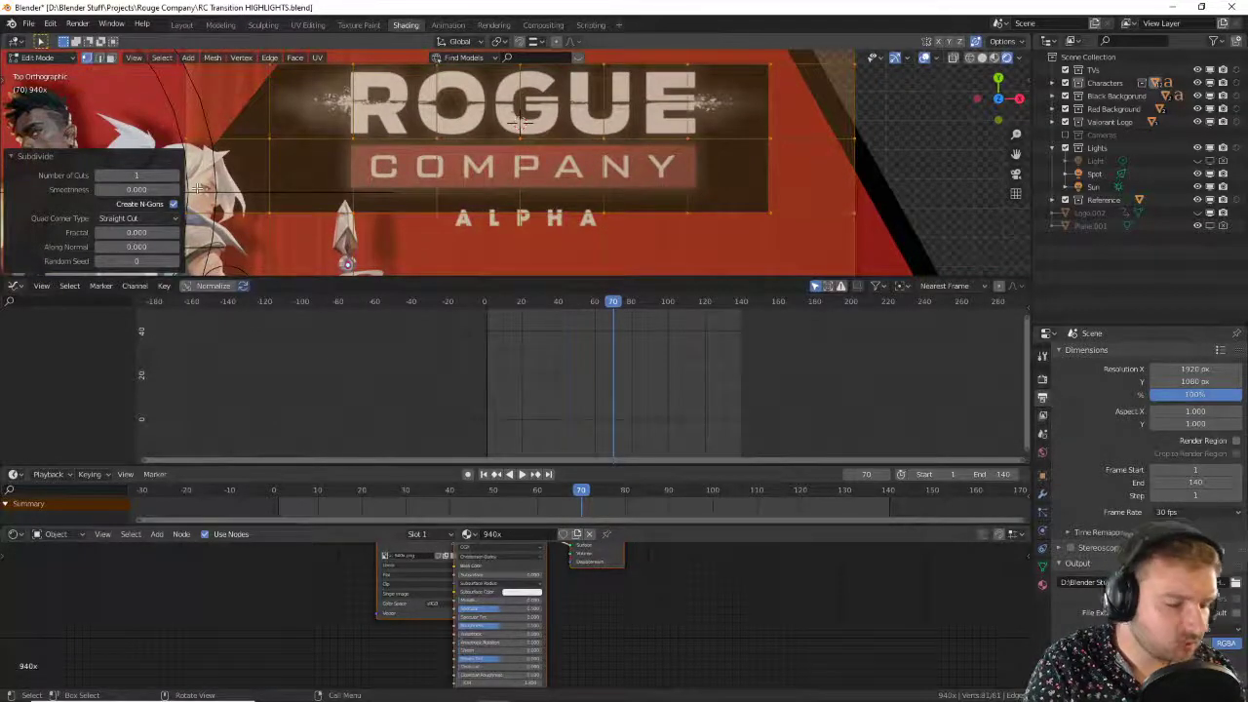
pyautogui.press('k')
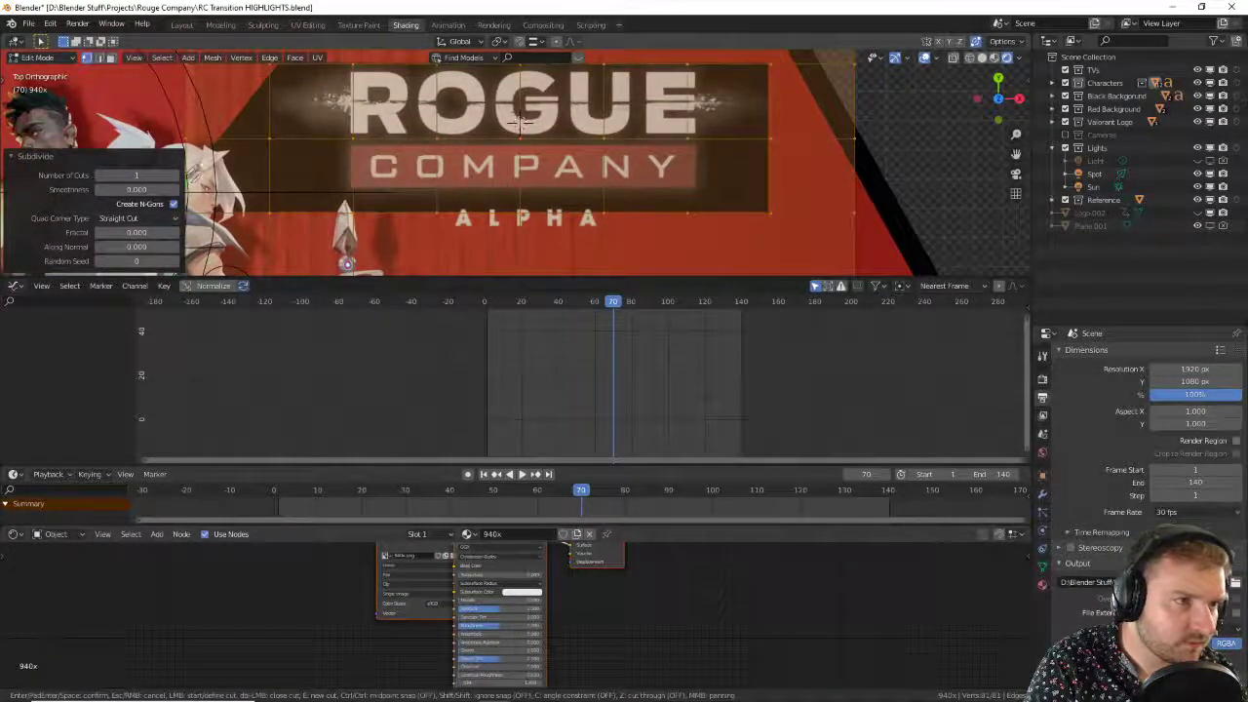
pyautogui.click(436, 201)
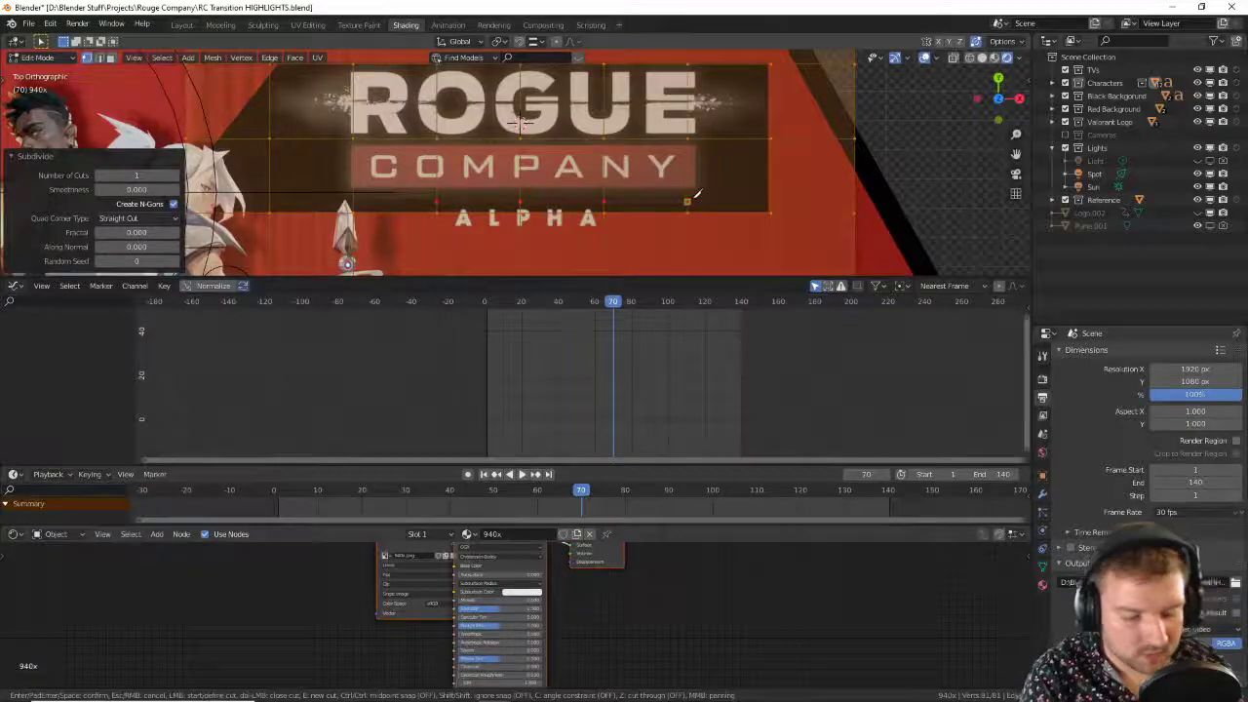
pyautogui.press('Return')
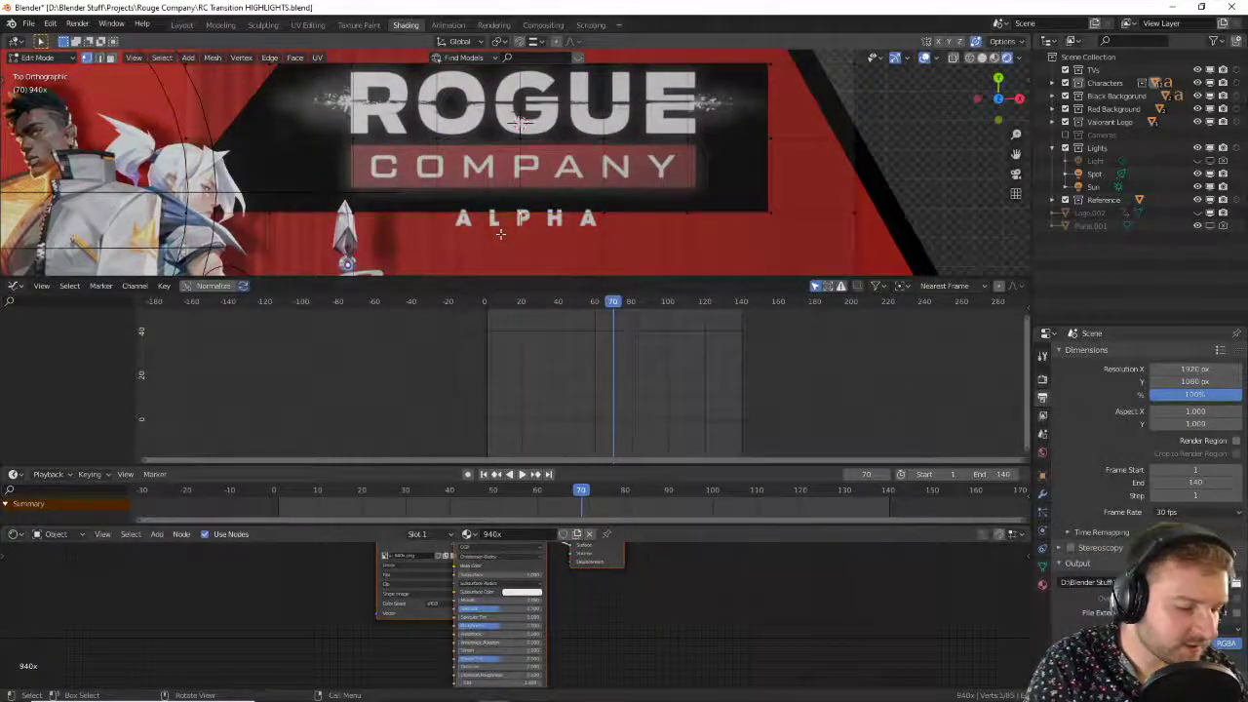
# Step: Delete the lower faces of the logo mesh that carry the ALPHA text and return to the camera view in Object Mode
pyautogui.click(602, 261)
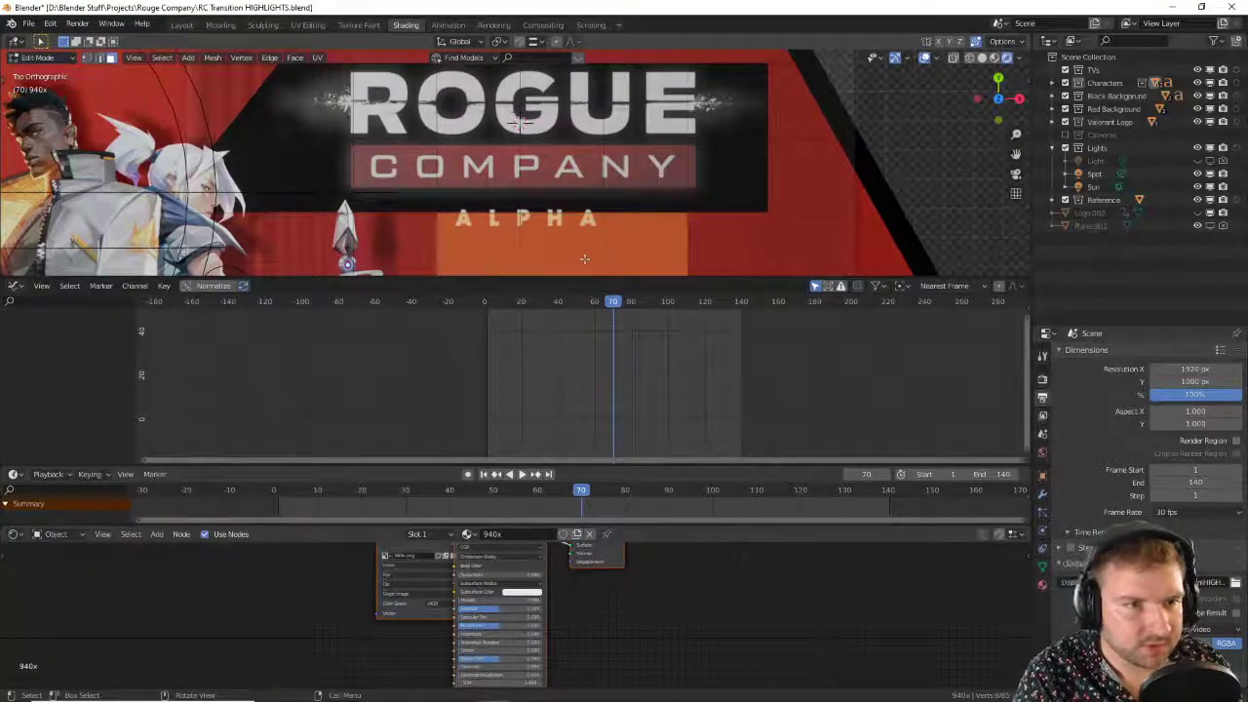
pyautogui.scroll(2, 575, 256)
pyautogui.press('k')
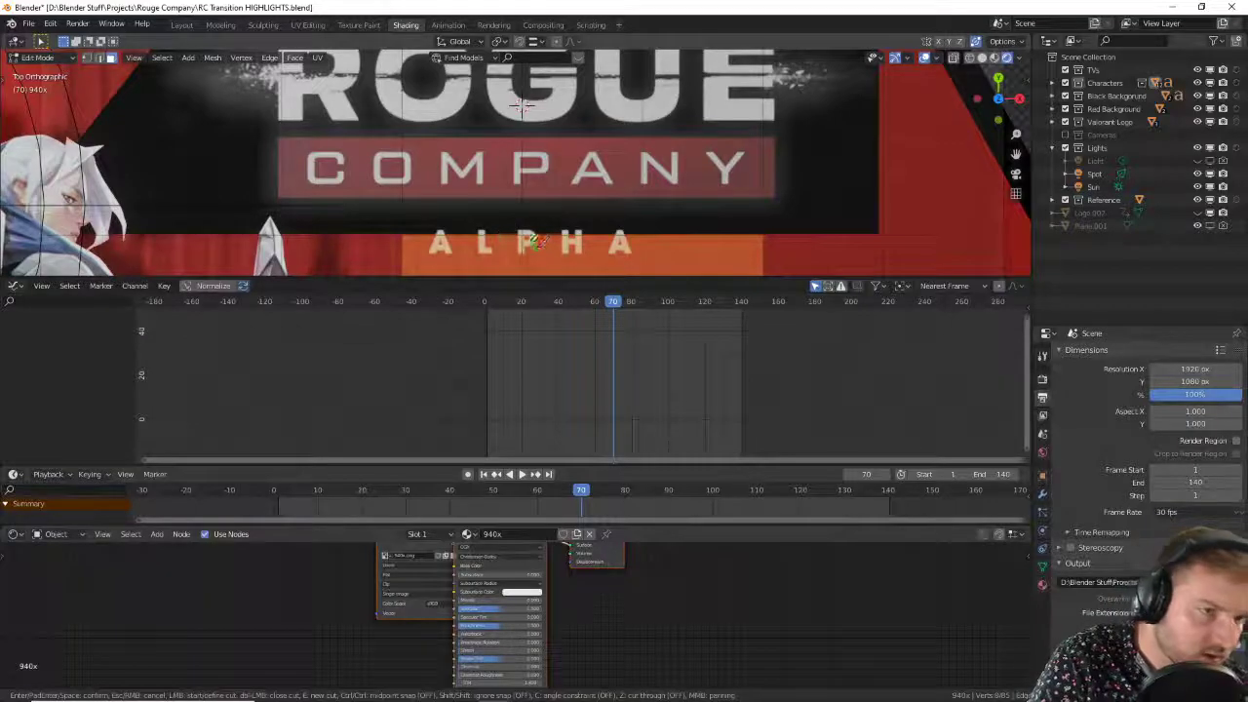
pyautogui.press('Escape')
pyautogui.click(447, 229)
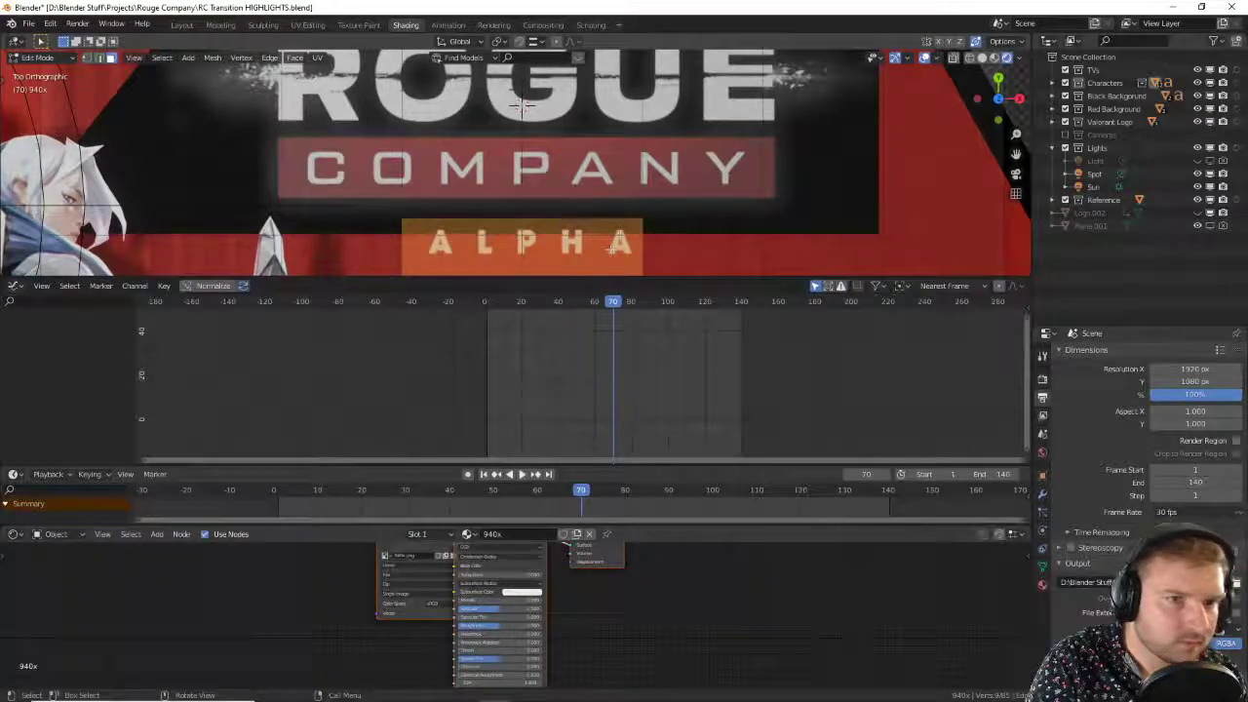
pyautogui.press('x')
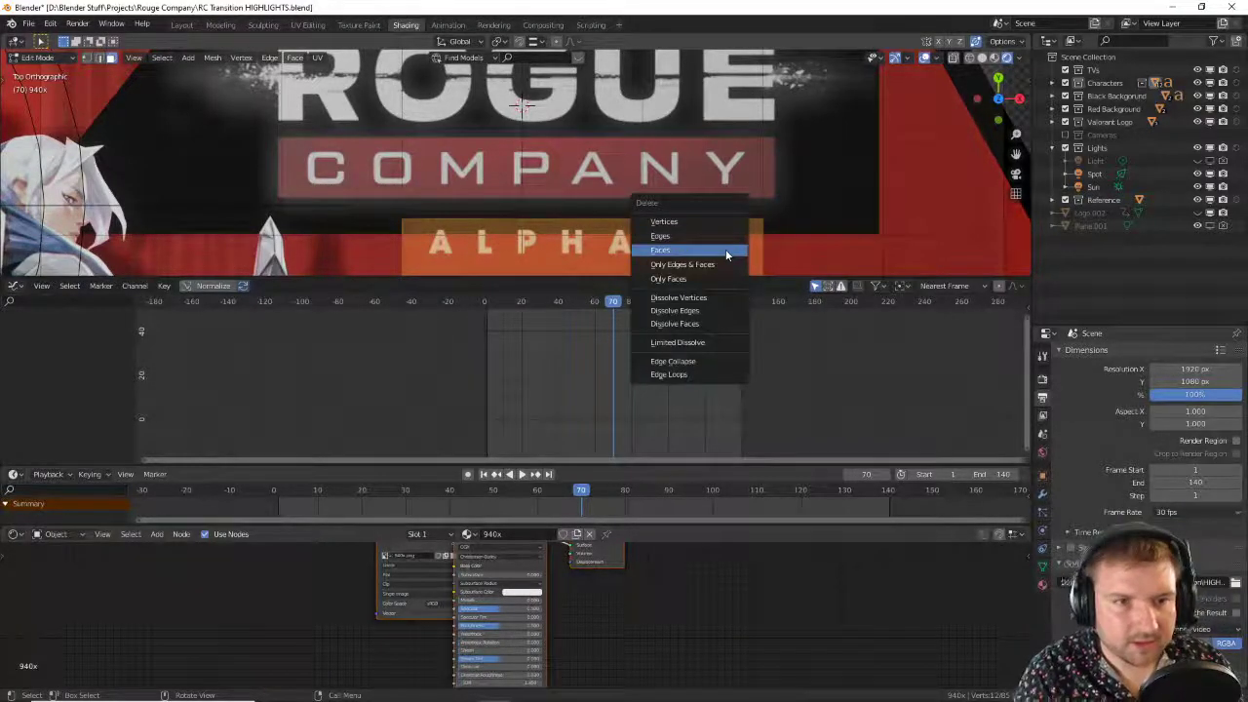
pyautogui.click(725, 248)
pyautogui.scroll(-4, 717, 177)
pyautogui.press('Tab')
pyautogui.moveTo(716, 177); pyautogui.dragTo(569, 164, button='middle')
pyautogui.press('KP_0')
pyautogui.scroll(-3, 550, 161)
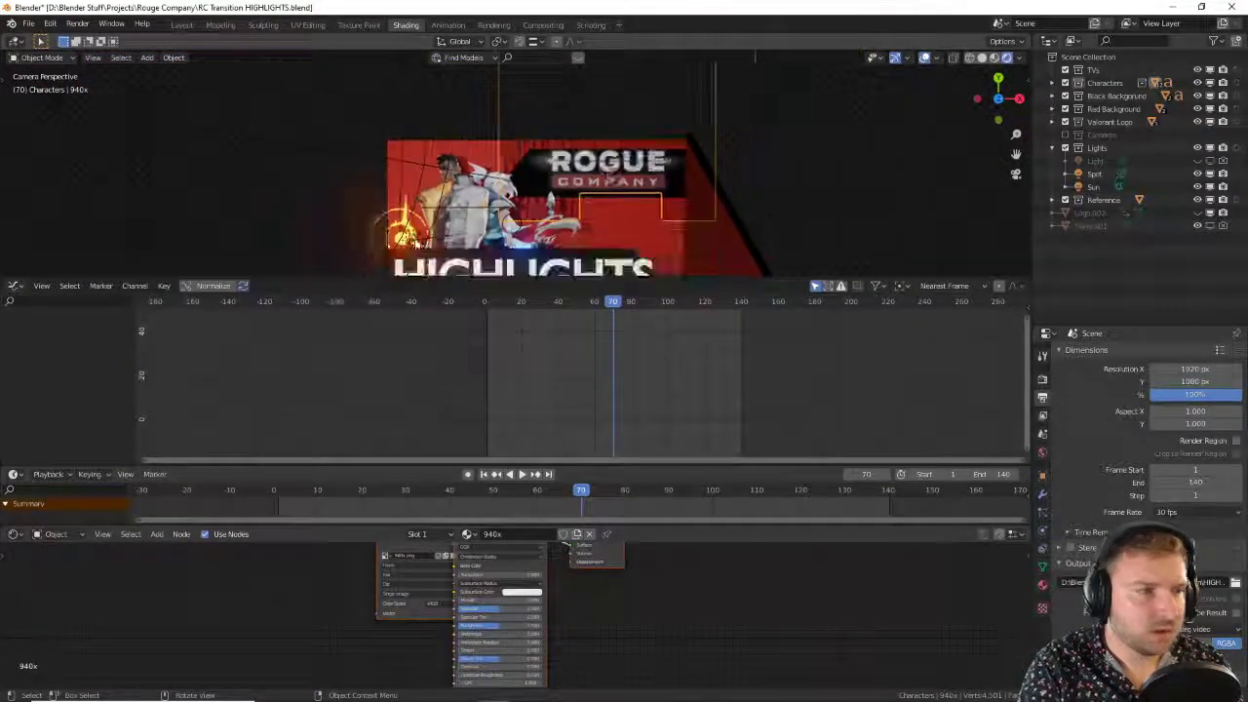
# Step: Delete the Valorant character cutout, the orange ring effect, the blue effect and the small leftover glowing piece below the logo banner
pyautogui.click(461, 182)
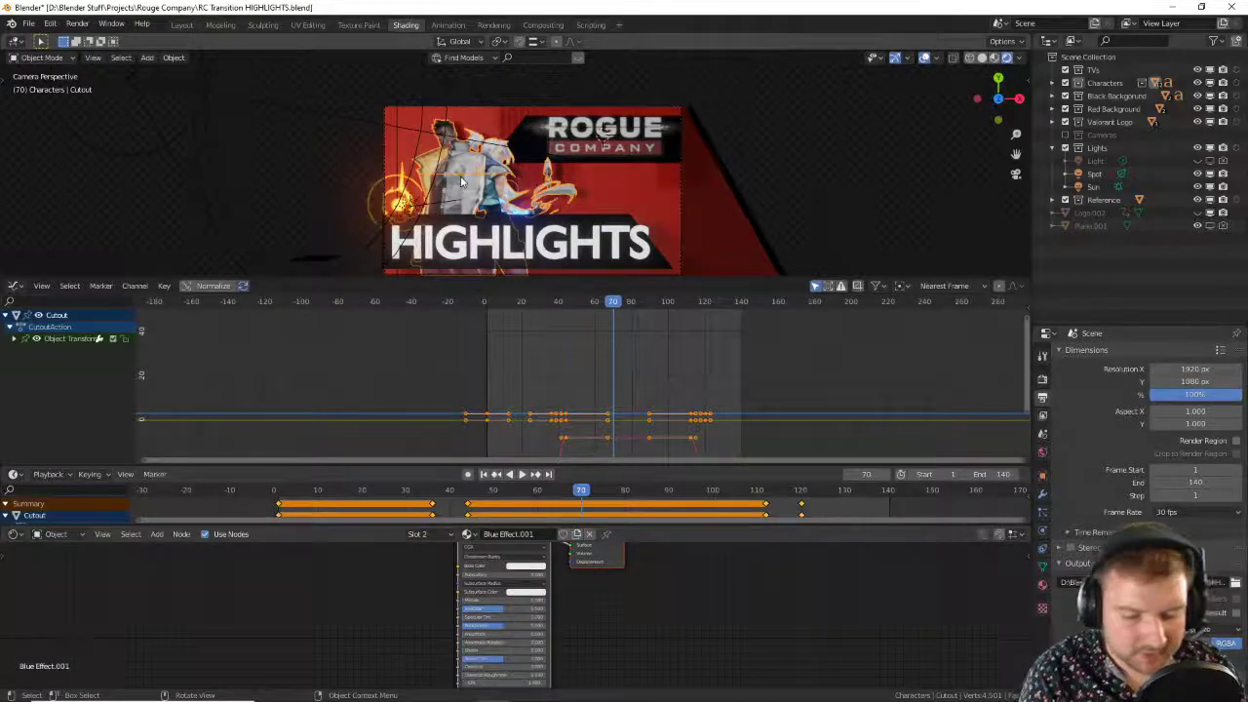
pyautogui.press('Delete')
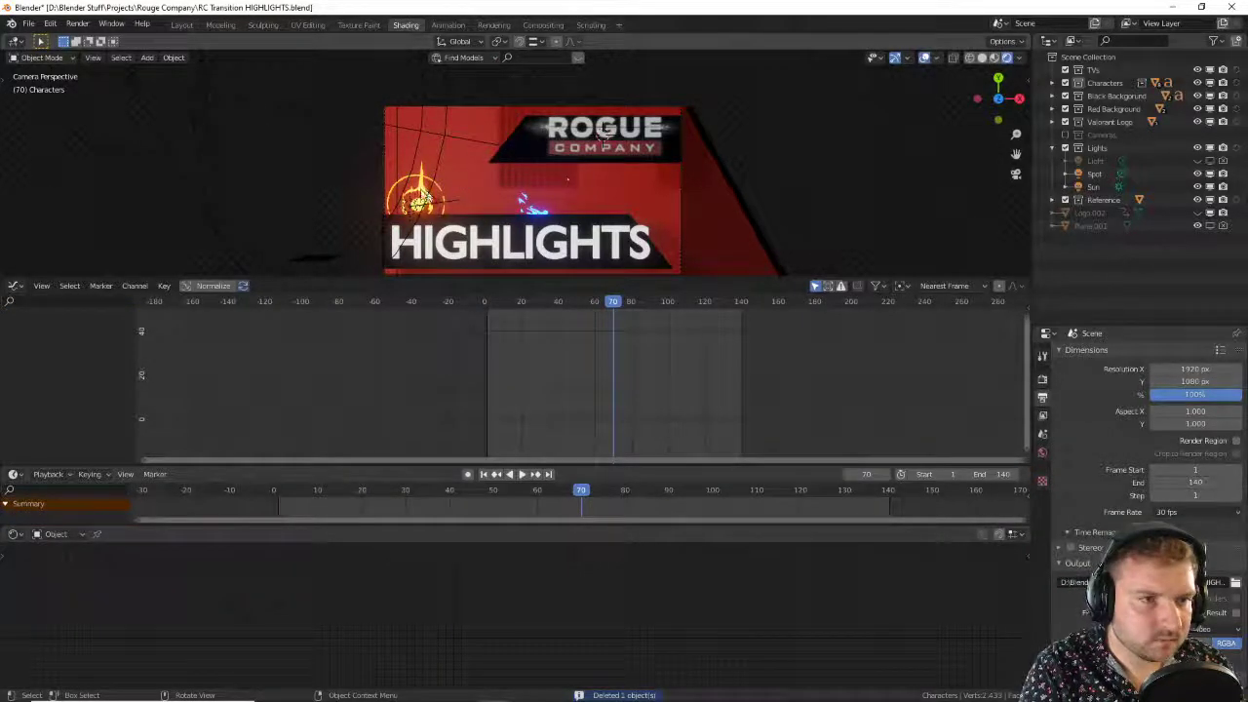
pyautogui.click(420, 192)
pyautogui.press('Delete')
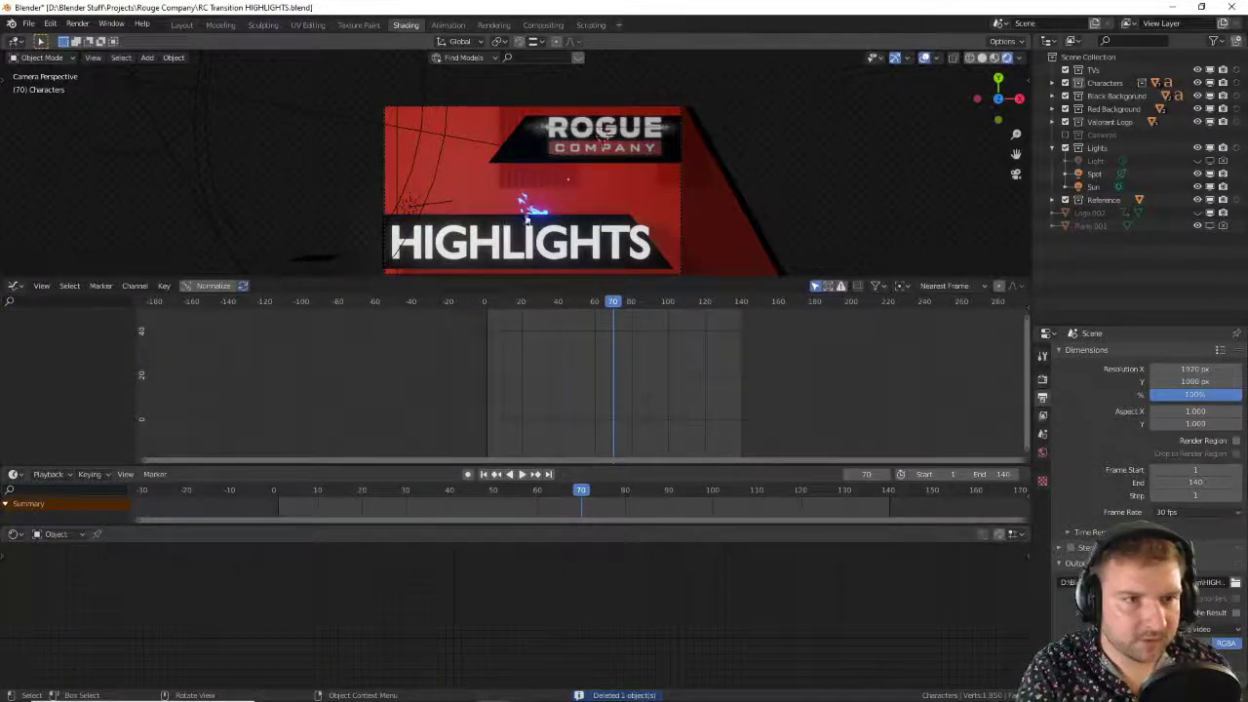
pyautogui.click(541, 211)
pyautogui.press('Delete')
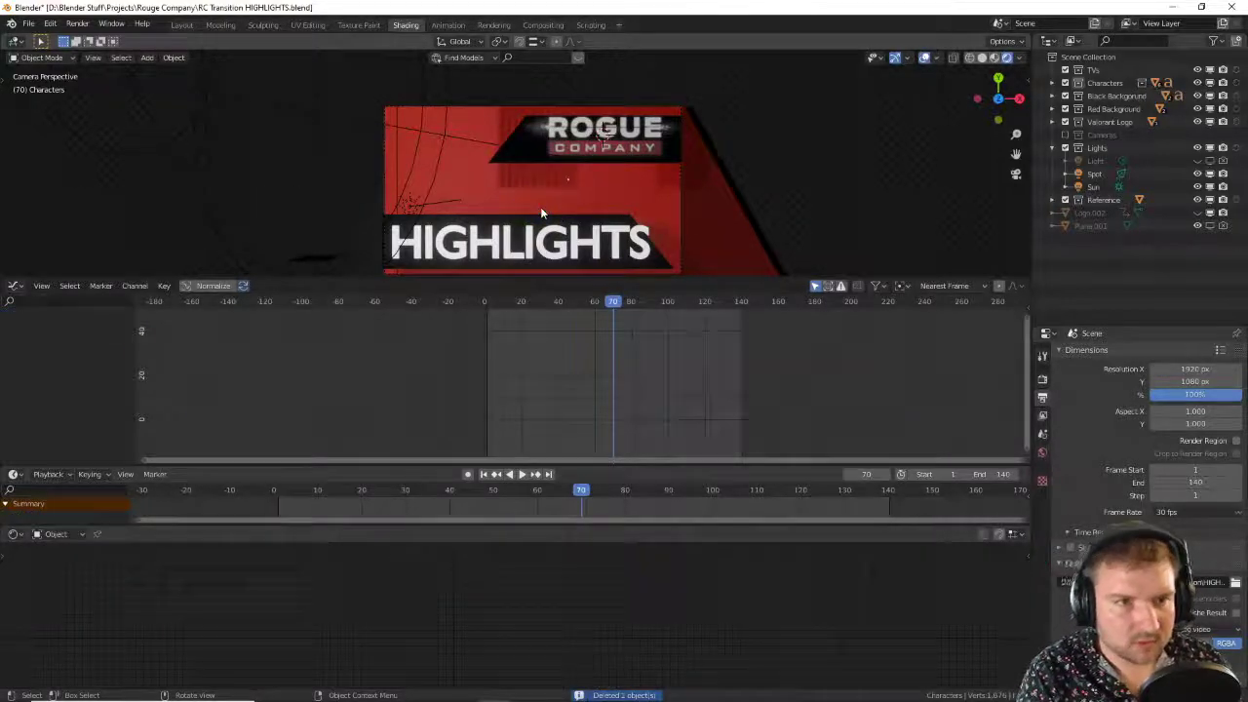
pyautogui.scroll(5, 540, 207)
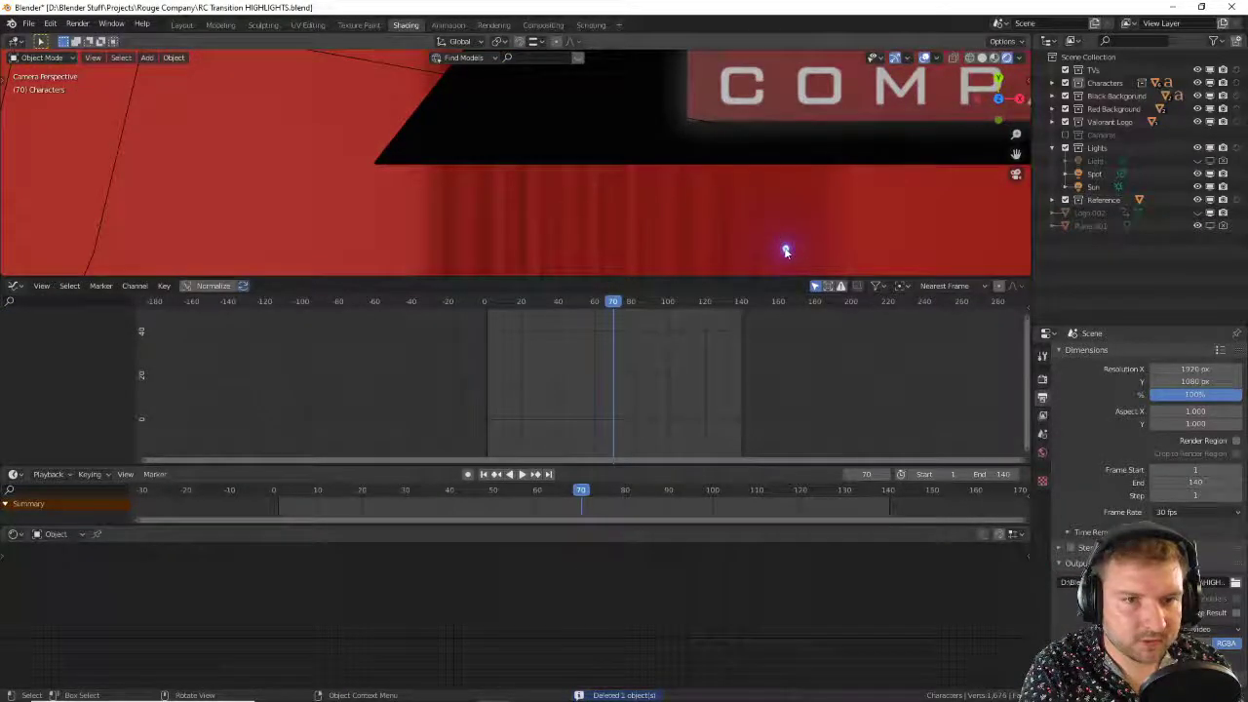
pyautogui.click(785, 250)
pyautogui.scroll(-5, 781, 250)
pyautogui.press('Delete')
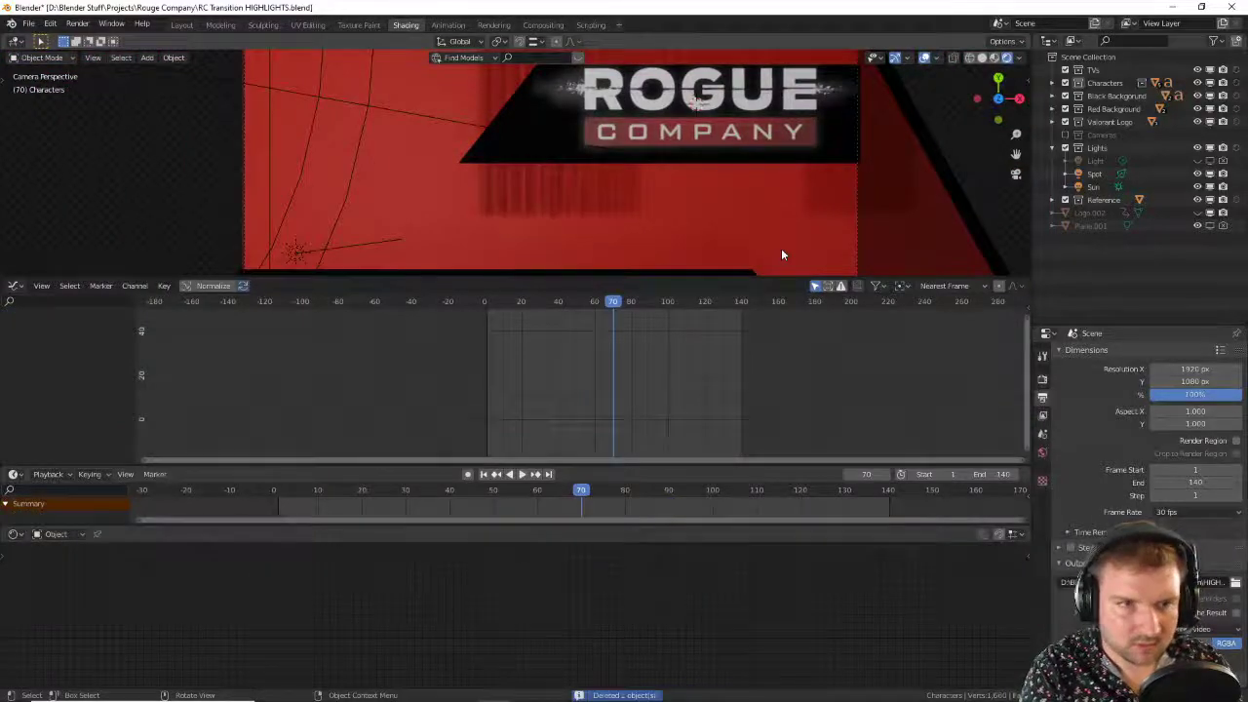
pyautogui.scroll(-3, 781, 254)
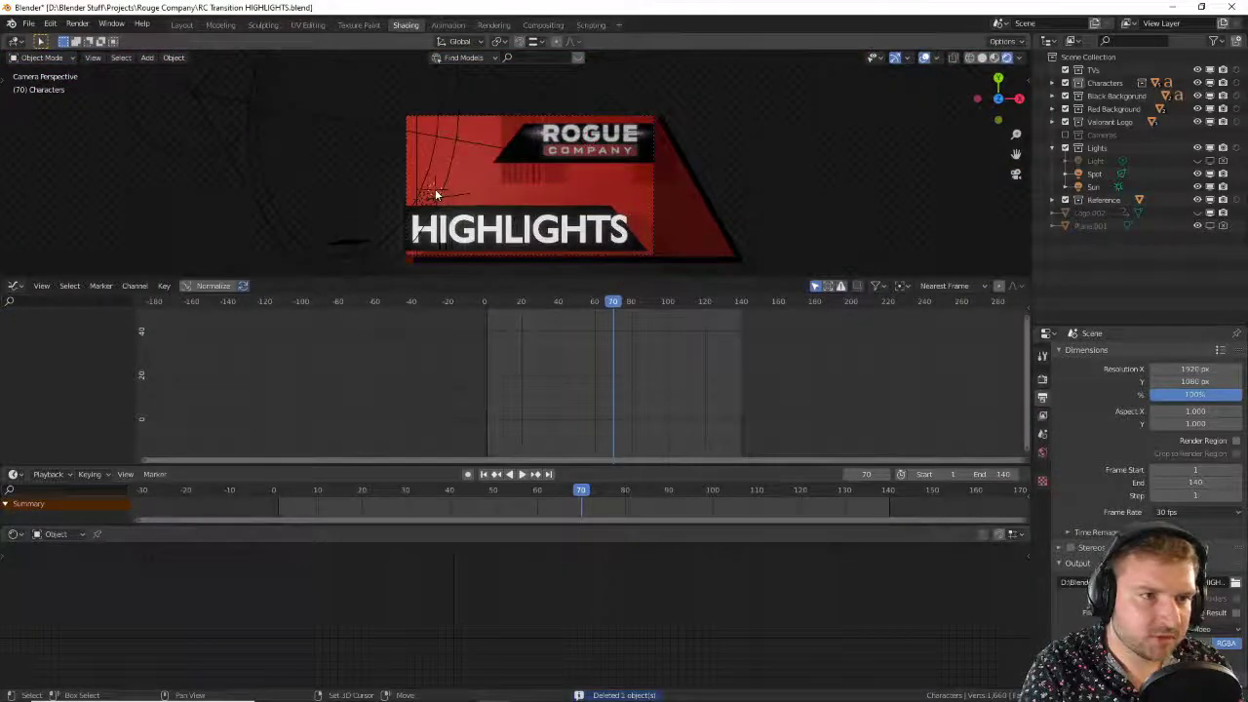
# Step: Import kindpng_1608674.png from the Rouge Company Assets folder as an image plane
pyautogui.hotkey('shift', 'a')
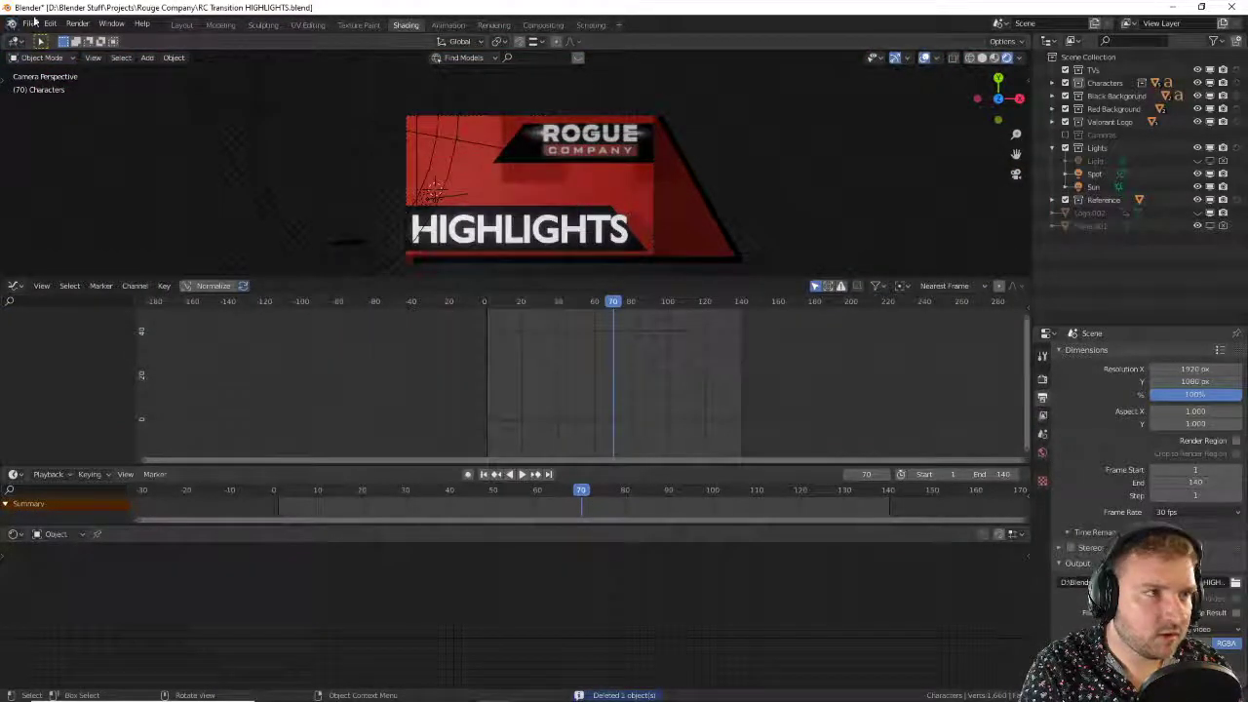
pyautogui.click(32, 22)
pyautogui.moveTo(83, 199)
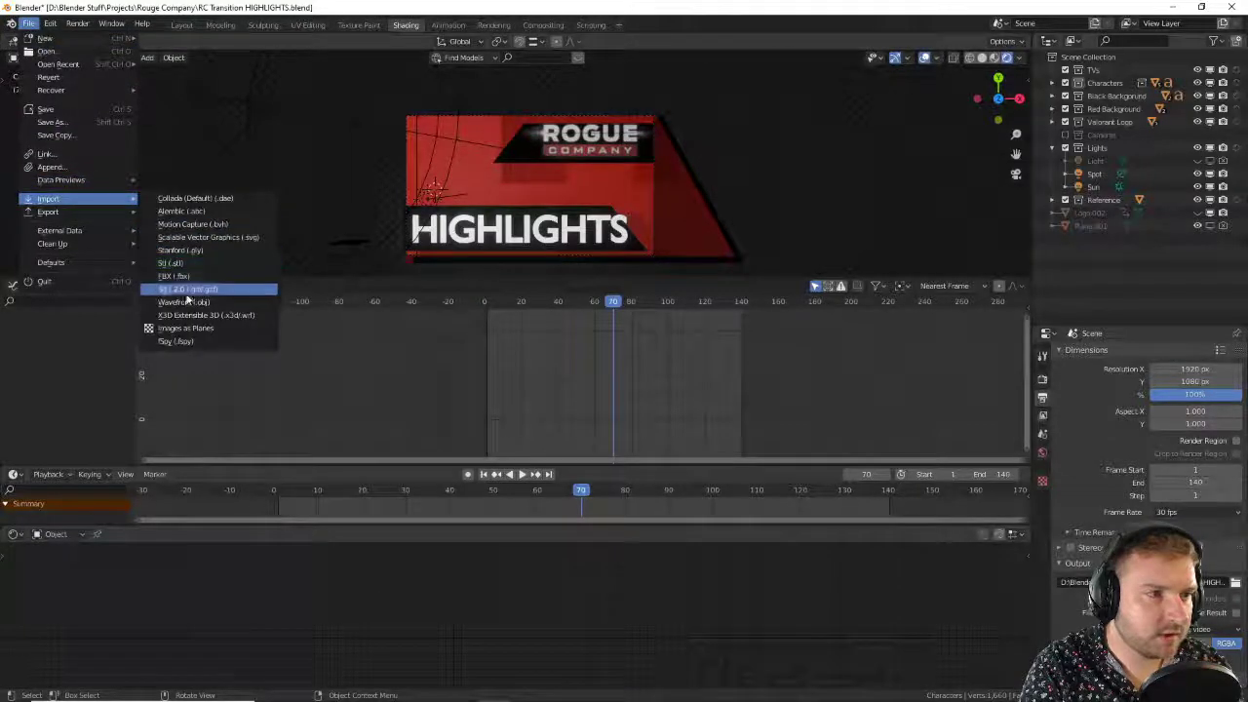
pyautogui.click(180, 327)
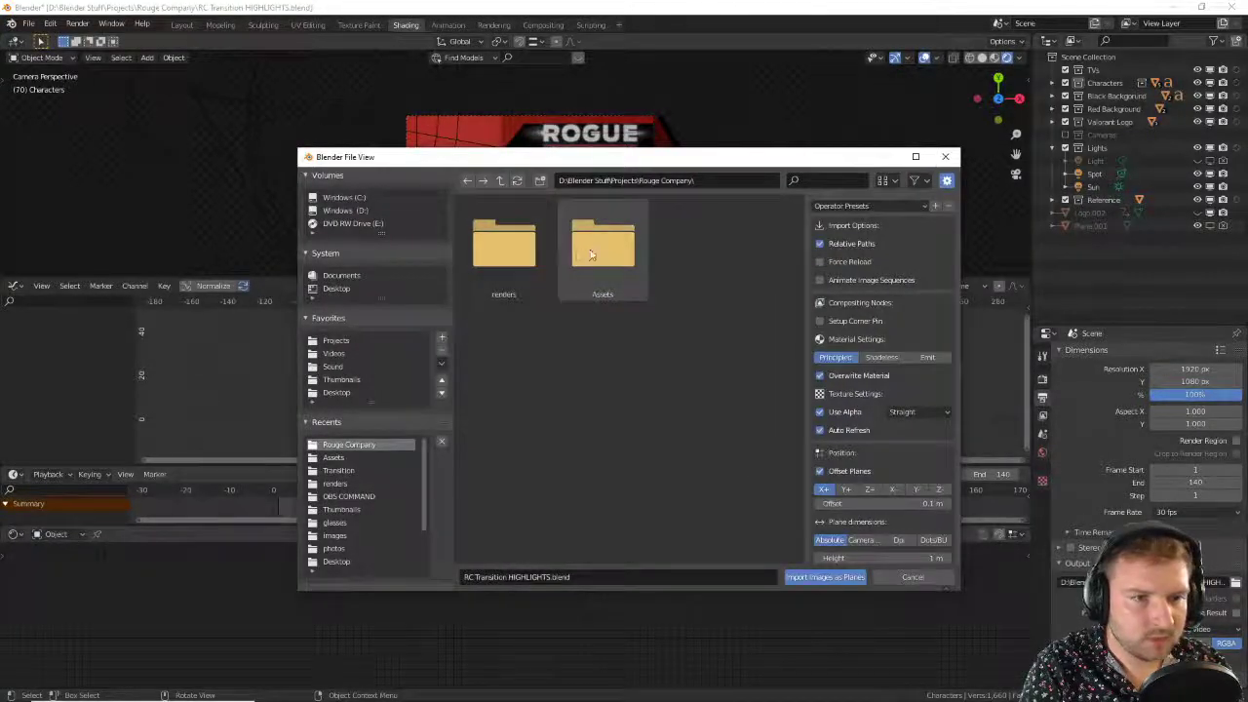
pyautogui.doubleClick(599, 246)
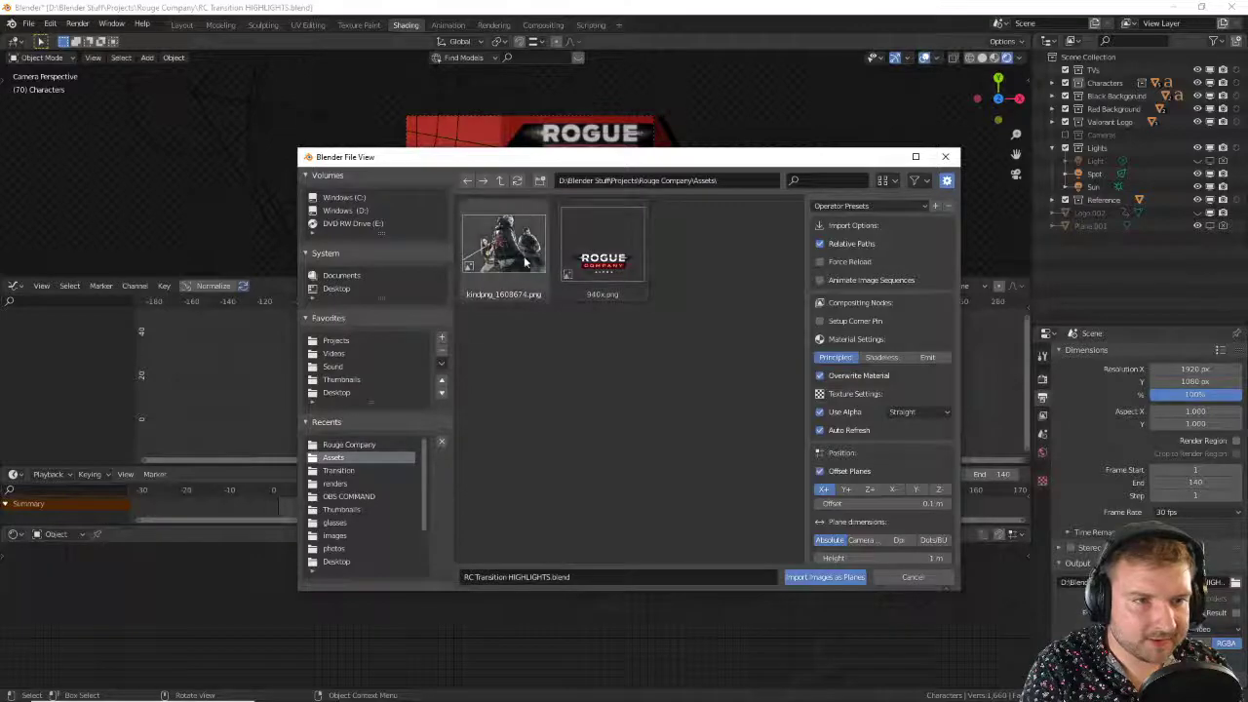
pyautogui.doubleClick(503, 246)
# Step: Scale the imported character plane up by about 15.58
pyautogui.scroll(6, 433, 218)
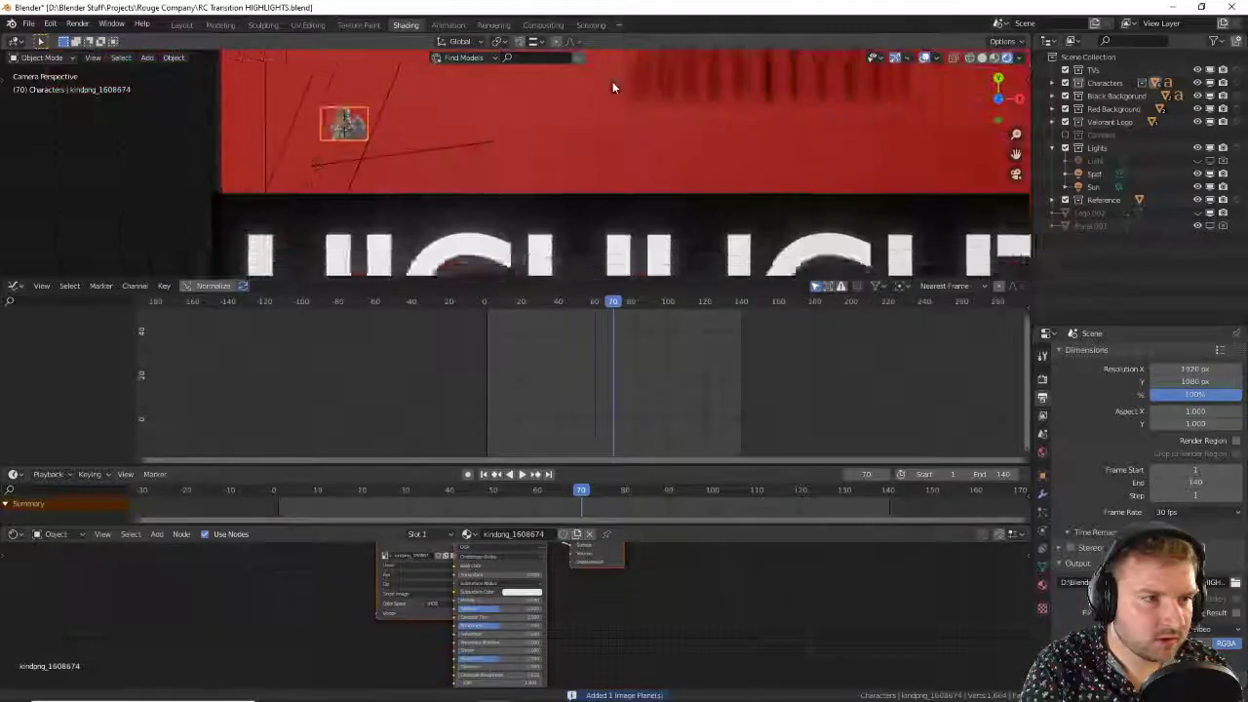
pyautogui.scroll(-5, 494, 157)
pyautogui.press('s')
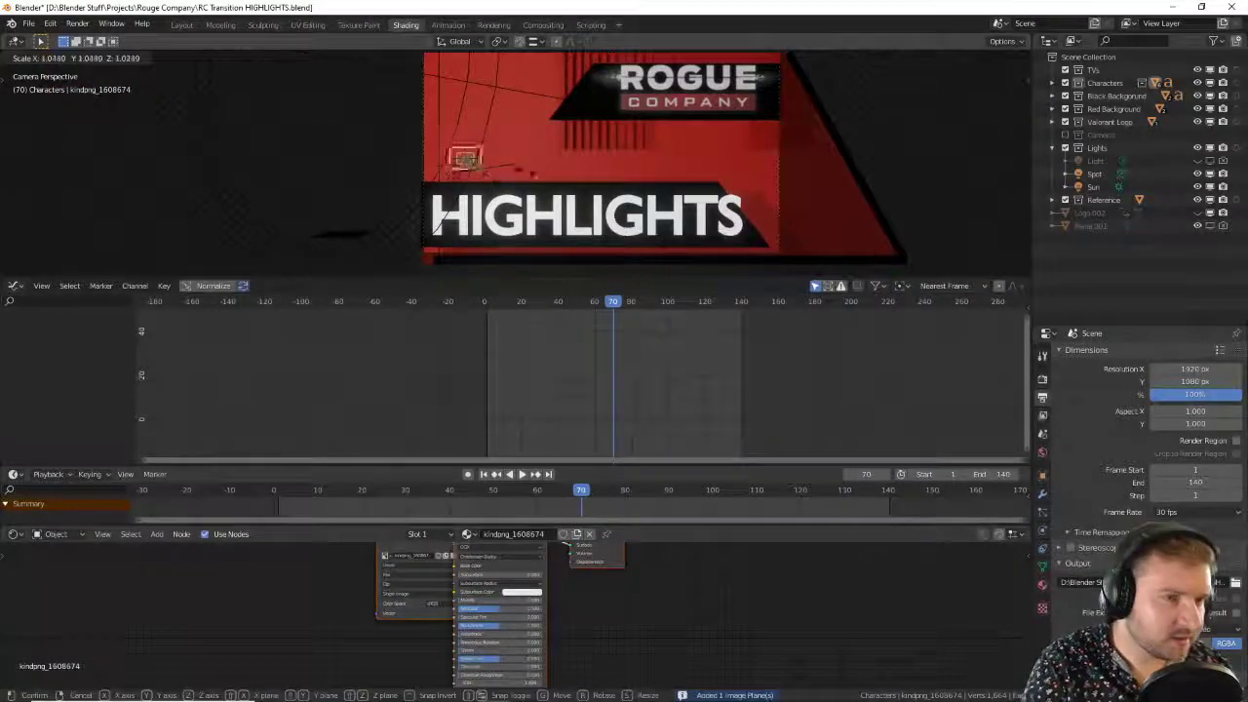
pyautogui.click(460, 155)
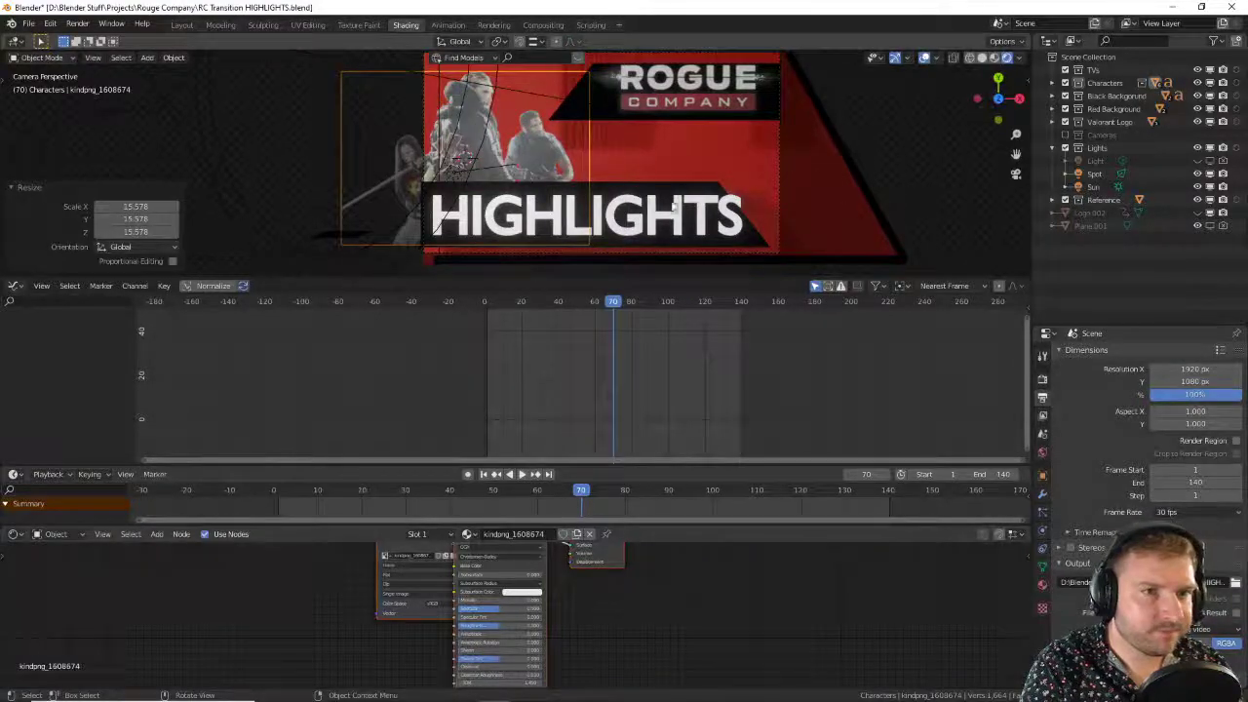
# Step: Set the Rogue Company logo material's roughness to 1 and specular to 0
pyautogui.click(729, 90)
pyautogui.scroll(3, 516, 616)
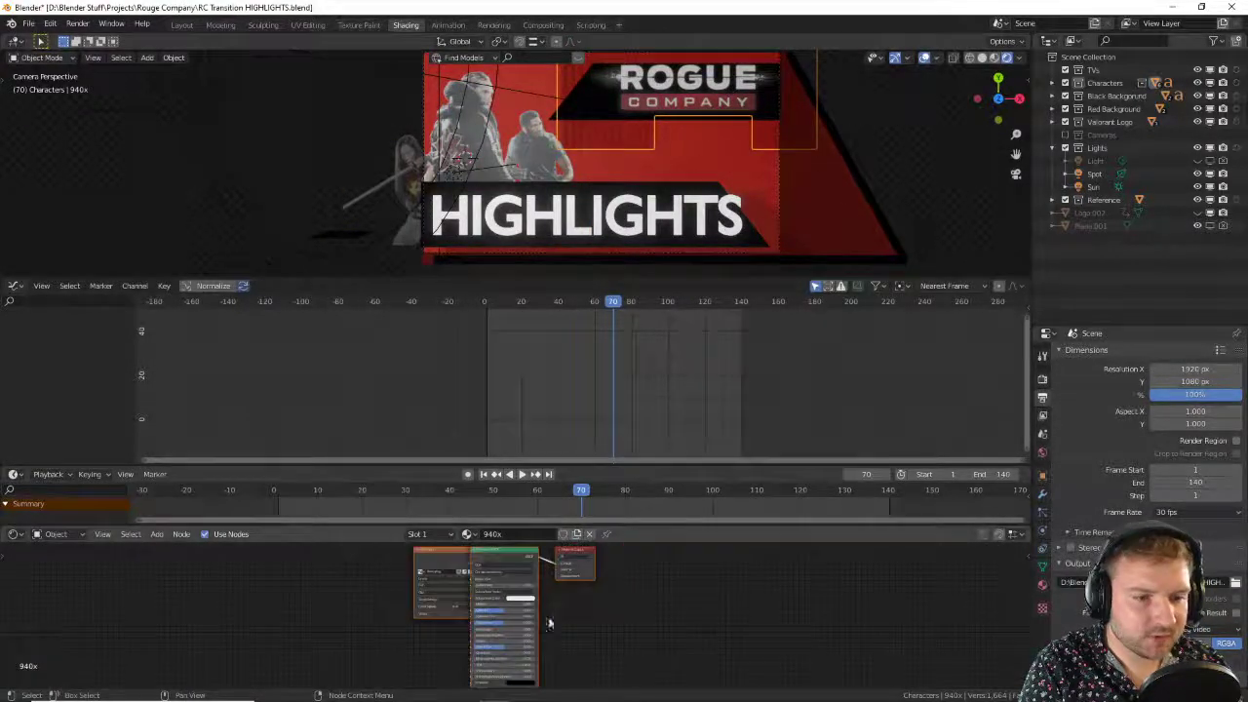
pyautogui.moveTo(482, 629); pyautogui.dragTo(552, 629)
pyautogui.moveTo(474, 605); pyautogui.dragTo(431, 605)
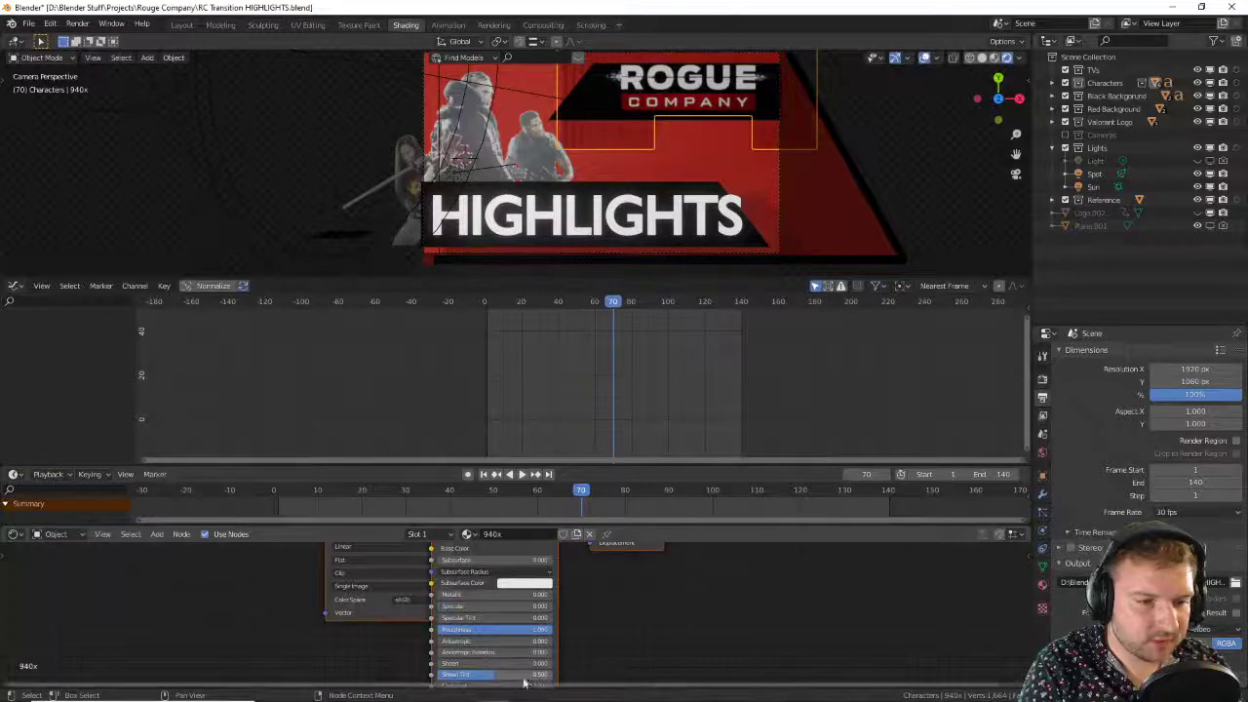
# Step: Set the character plane material's roughness to 1, with specular and sheen tint at 0
pyautogui.click(399, 165)
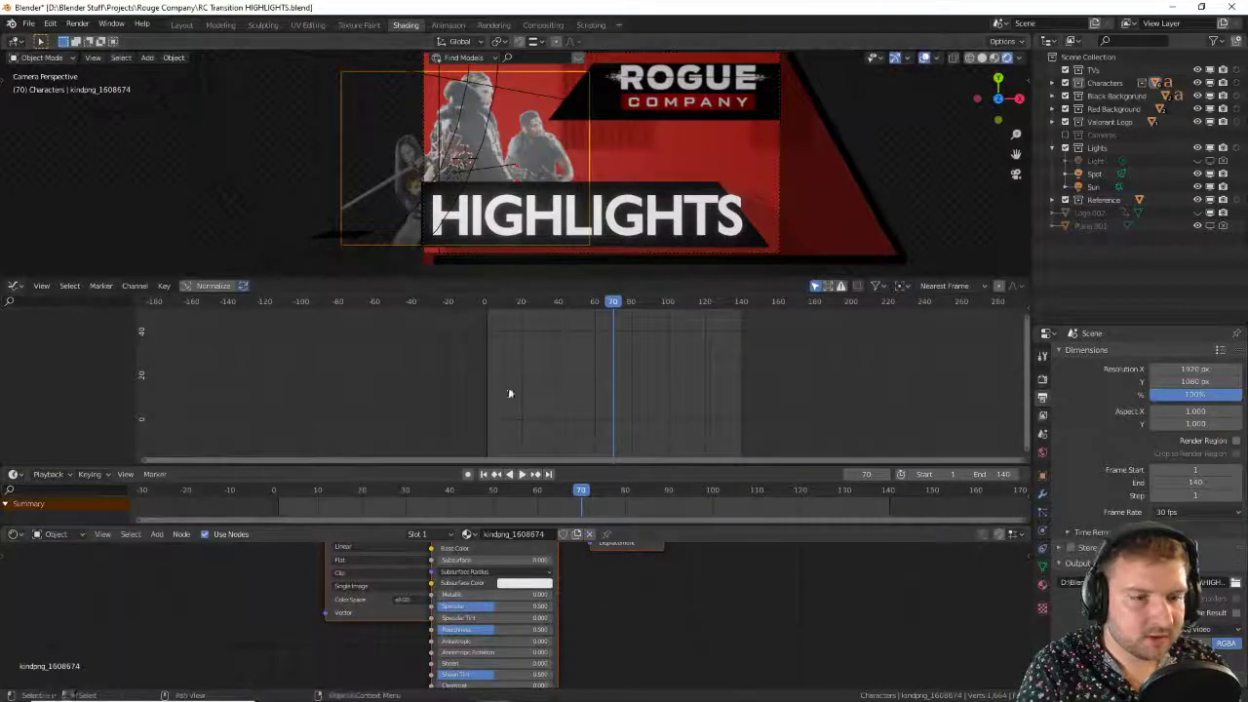
pyautogui.moveTo(505, 629); pyautogui.dragTo(552, 628)
pyautogui.moveTo(482, 606); pyautogui.dragTo(431, 605)
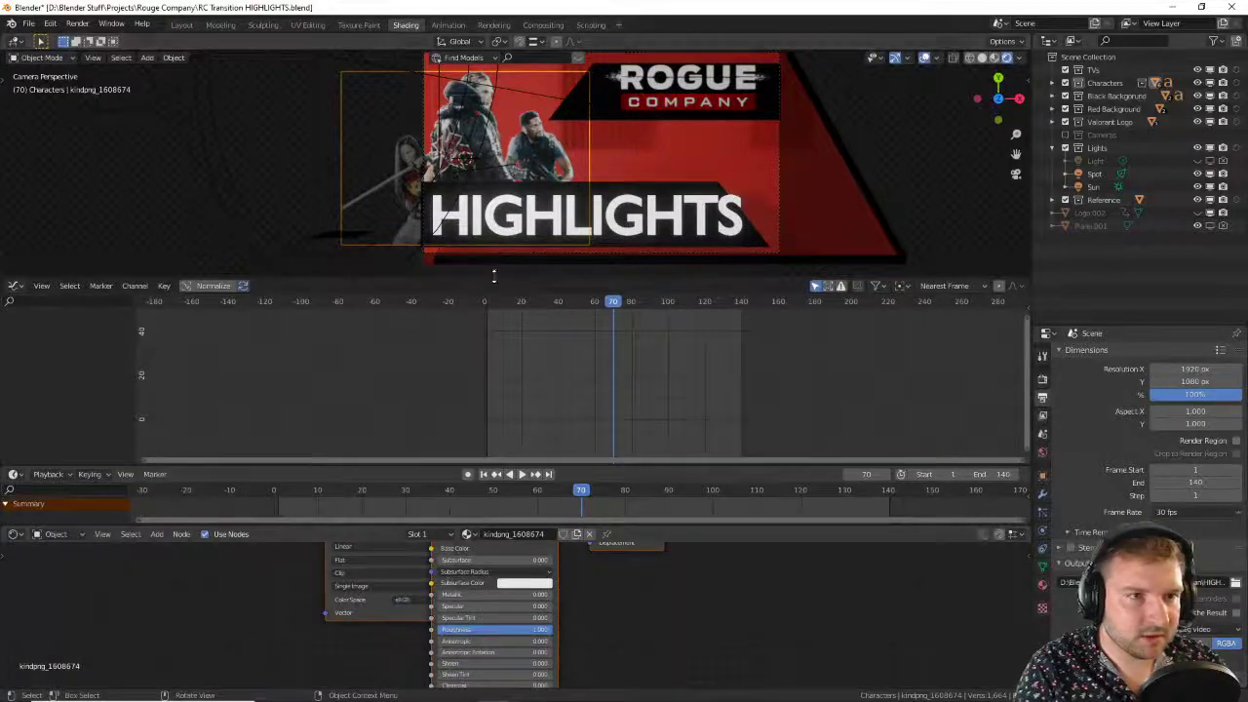
# Step: Move the character plane about 4.19 m along X, then fine-tune it by about 0.12 m so the group sits above HIGHLIGHTS
pyautogui.press('g')
pyautogui.press('x')
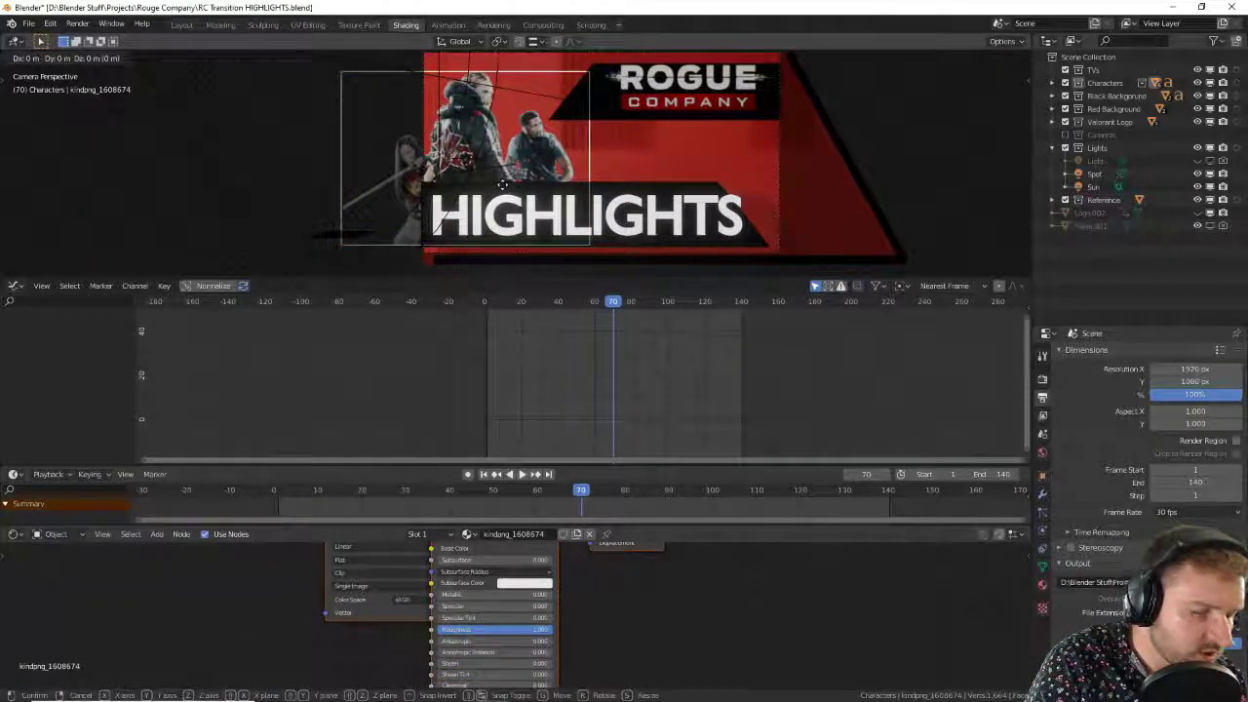
pyautogui.click(551, 195)
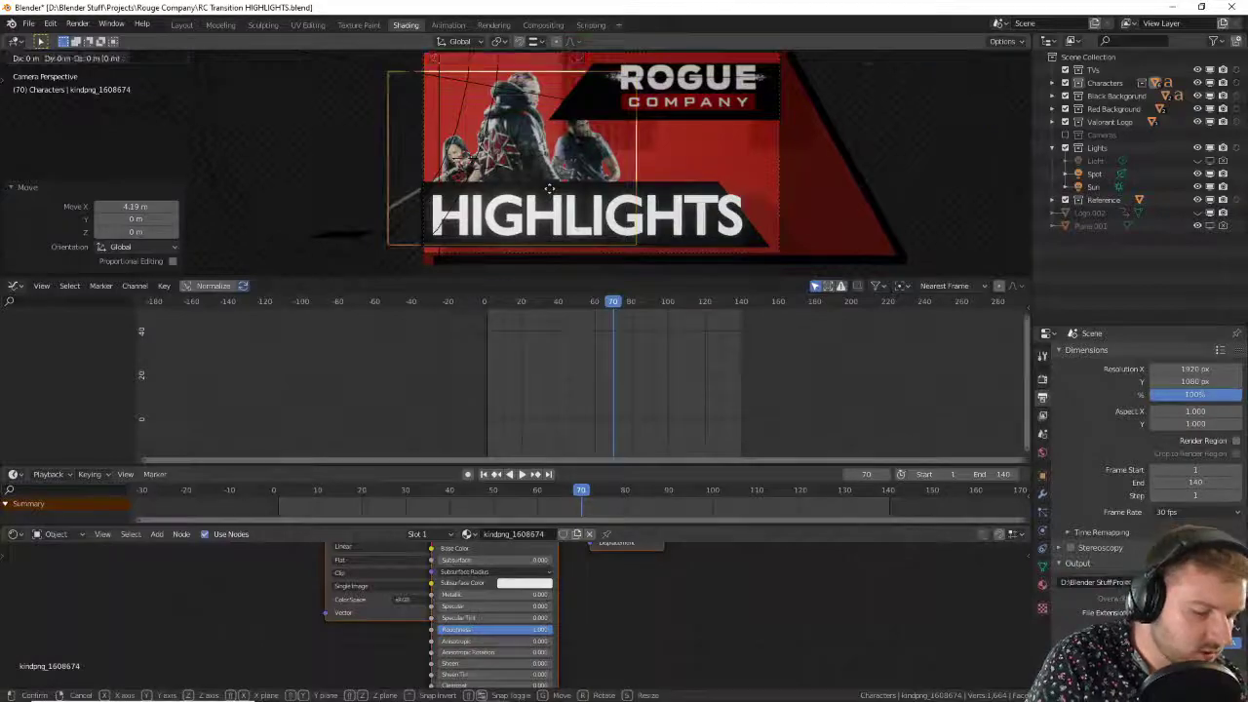
pyautogui.press('g')
pyautogui.press('y')
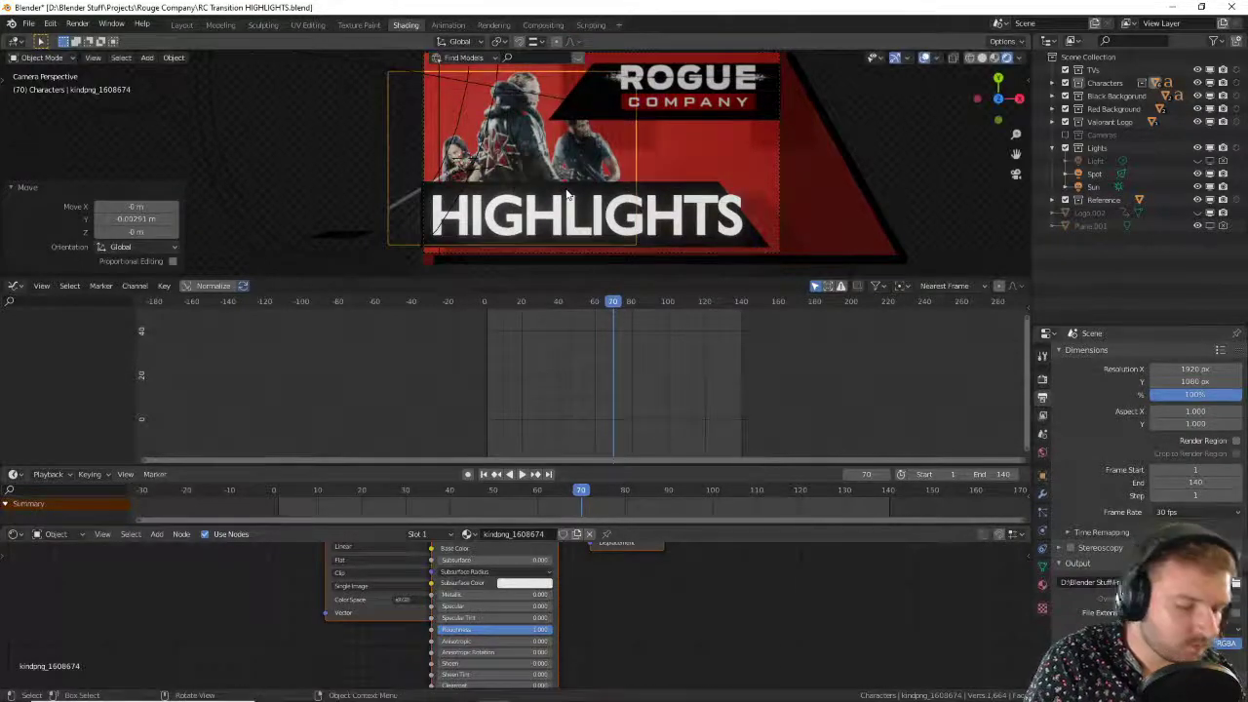
pyautogui.click(568, 192)
pyautogui.press('g')
pyautogui.press('x')
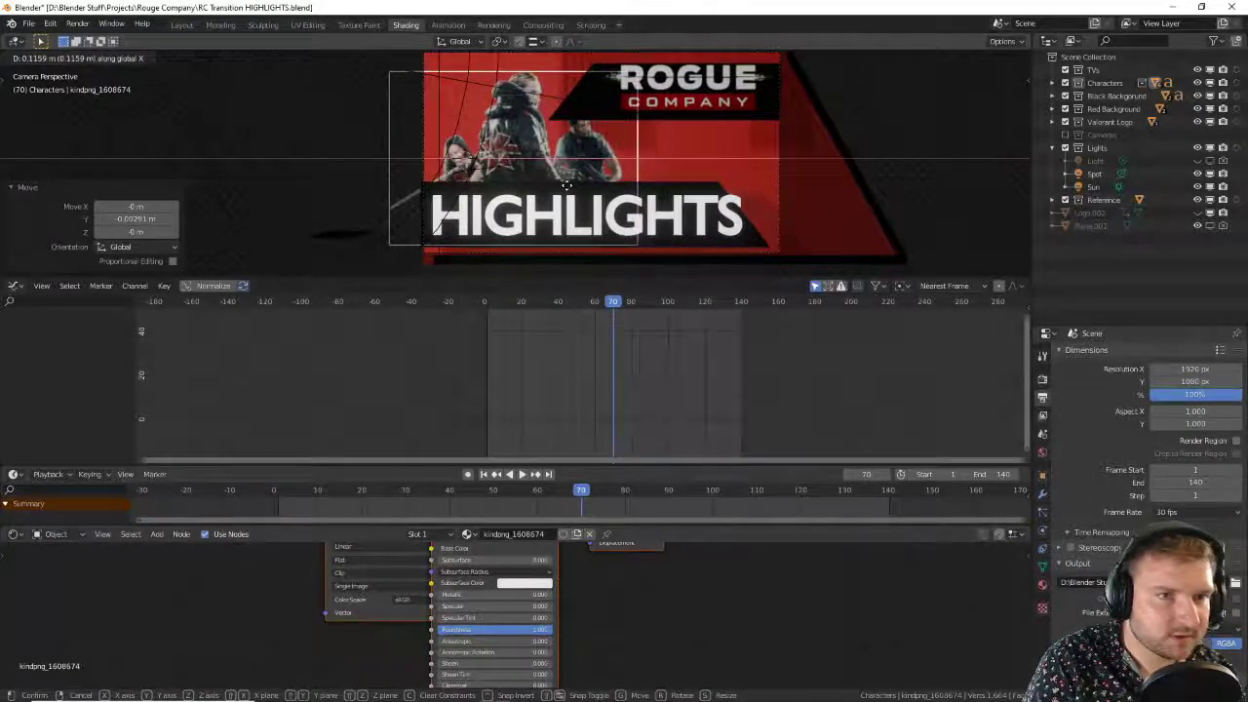
pyautogui.click(604, 185)
# Step: Scale the character plane by 1.1
pyautogui.write('s1.1')
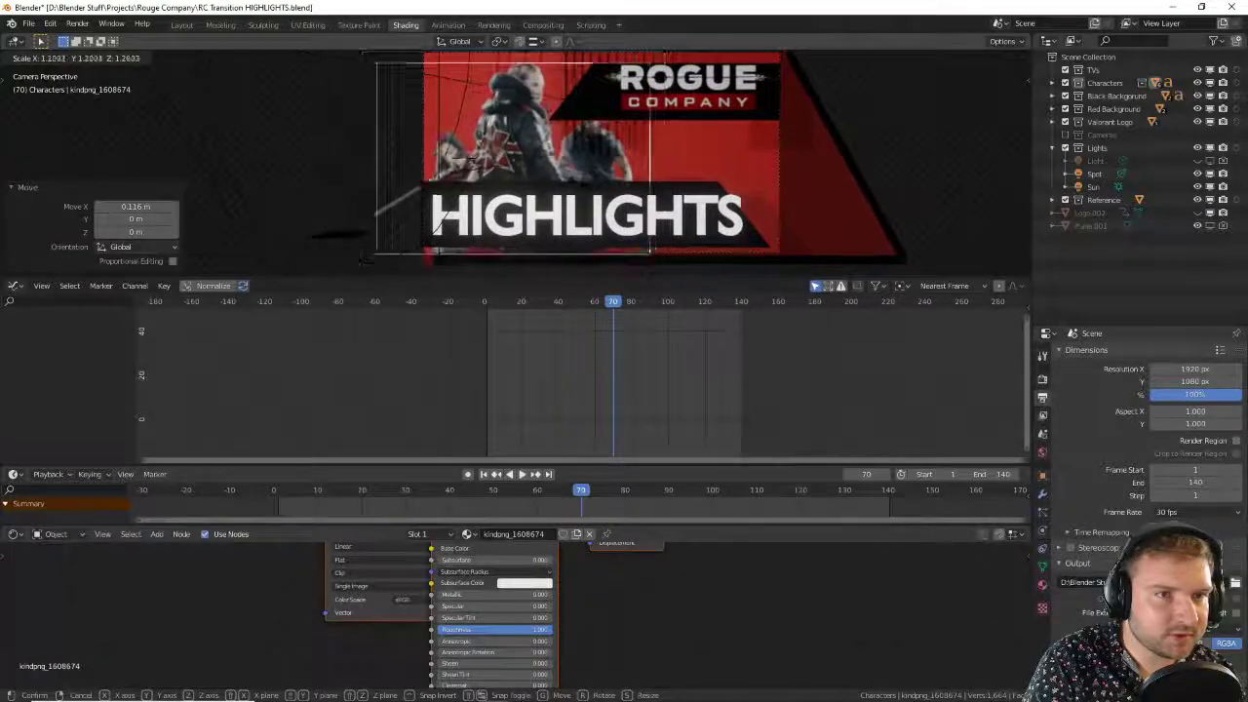
pyautogui.press('Return')
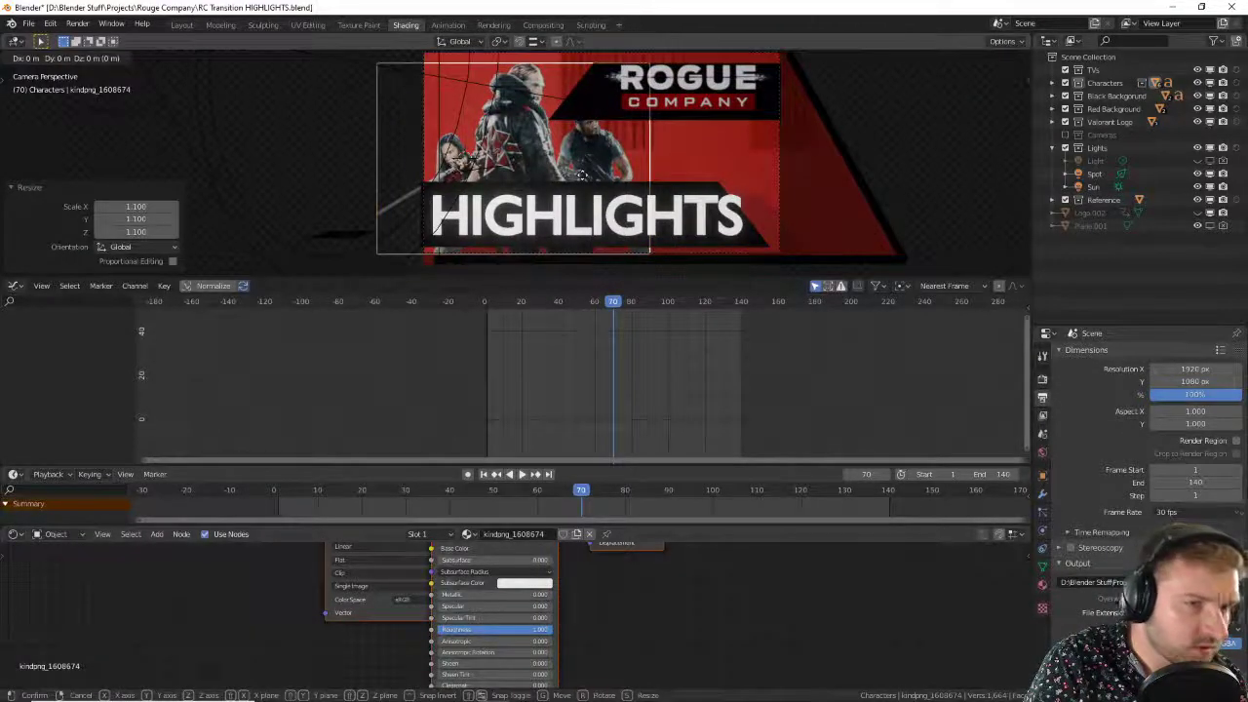
pyautogui.click(880, 145)
# Step: Raise the character plane about 1.28 m along Z off the red background and return to the camera view
pyautogui.moveTo(881, 145); pyautogui.dragTo(722, 187, button='middle')
pyautogui.scroll(2, 575, 380)
pyautogui.moveTo(545, 217); pyautogui.dragTo(498, 238, button='middle')
pyautogui.press('KP_0')
pyautogui.click(497, 238)
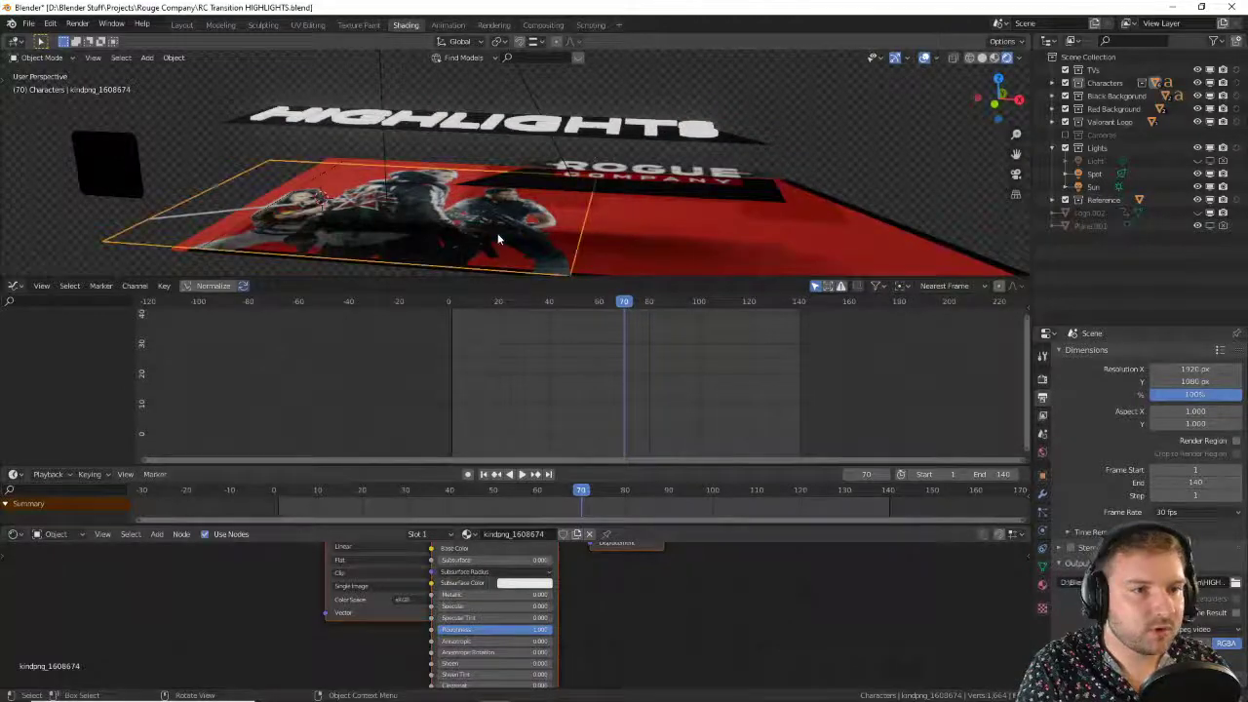
pyautogui.press('g')
pyautogui.press('z')
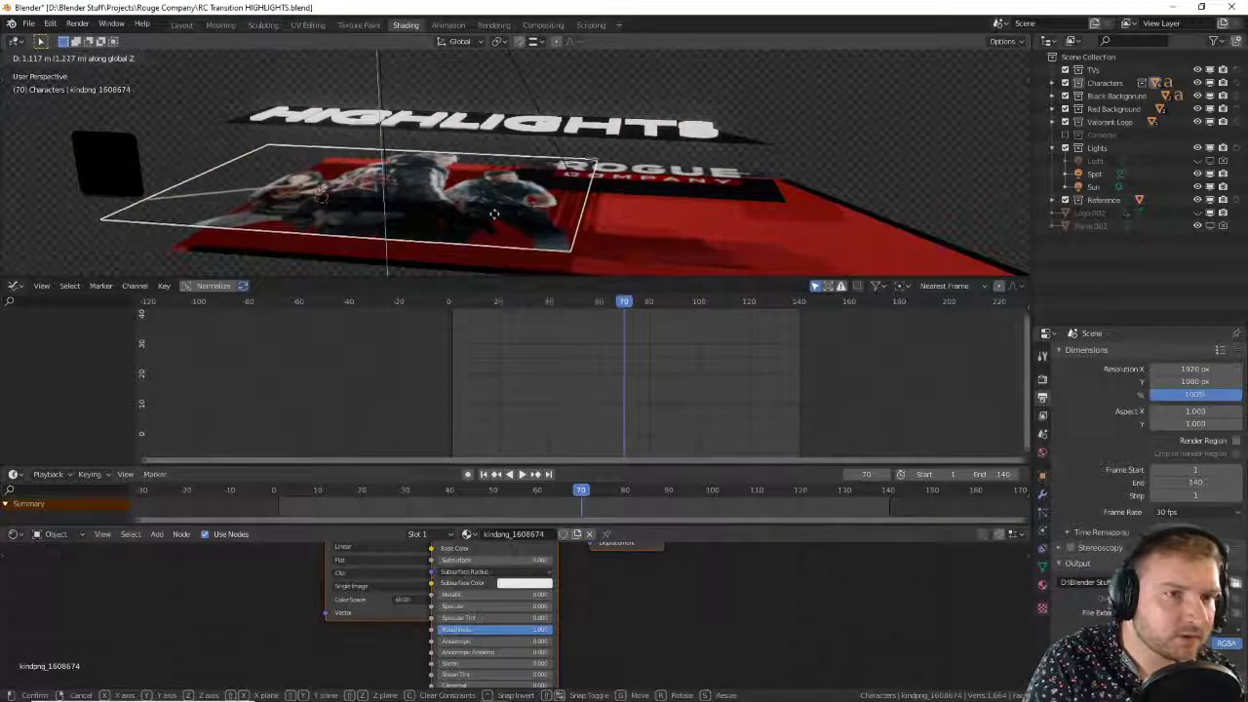
pyautogui.click(494, 213)
pyautogui.press('KP_0')
pyautogui.scroll(-2, 816, 137)
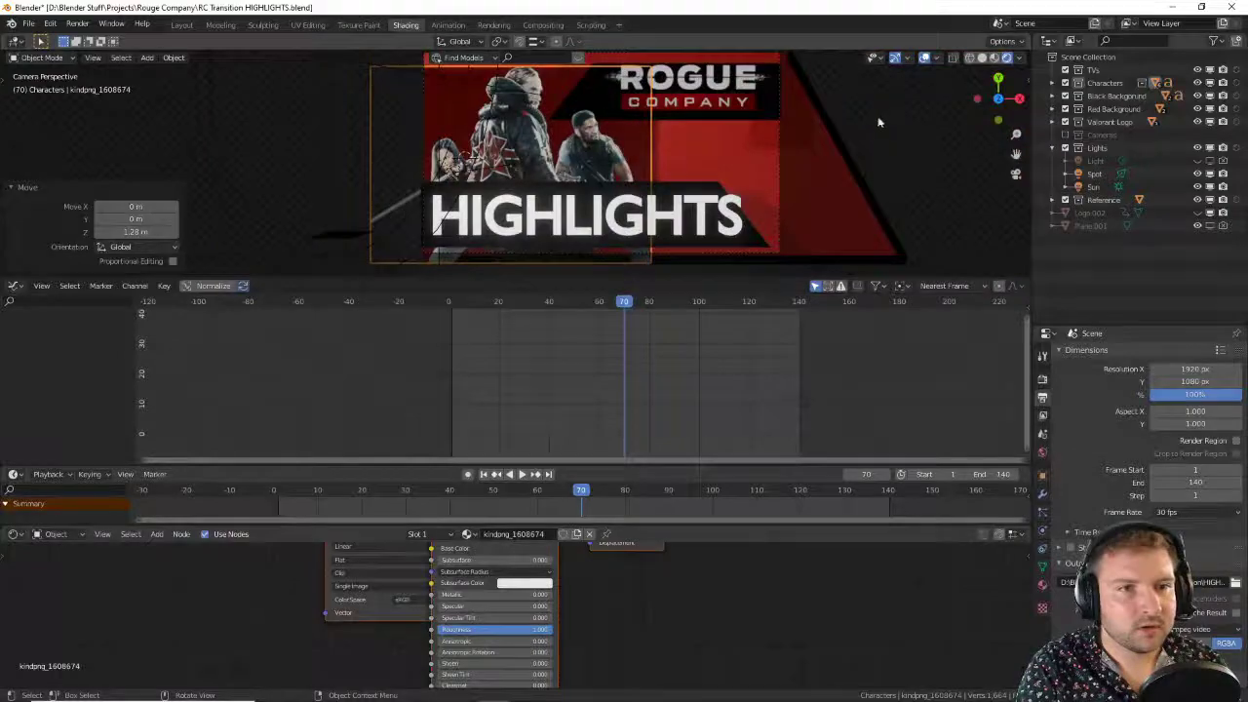
# Step: Delete the Spot light from the scene and select the Sun light
pyautogui.scroll(-2, 848, 132)
pyautogui.press('Delete')
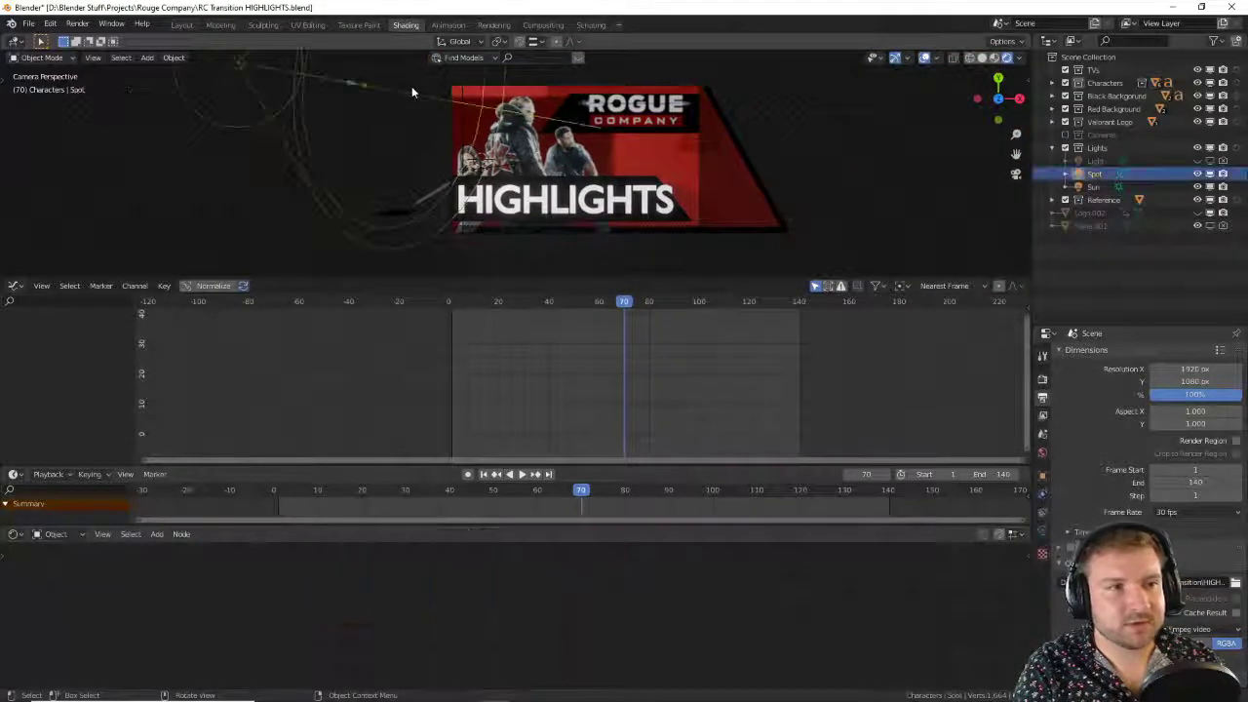
pyautogui.scroll(-2, 411, 86)
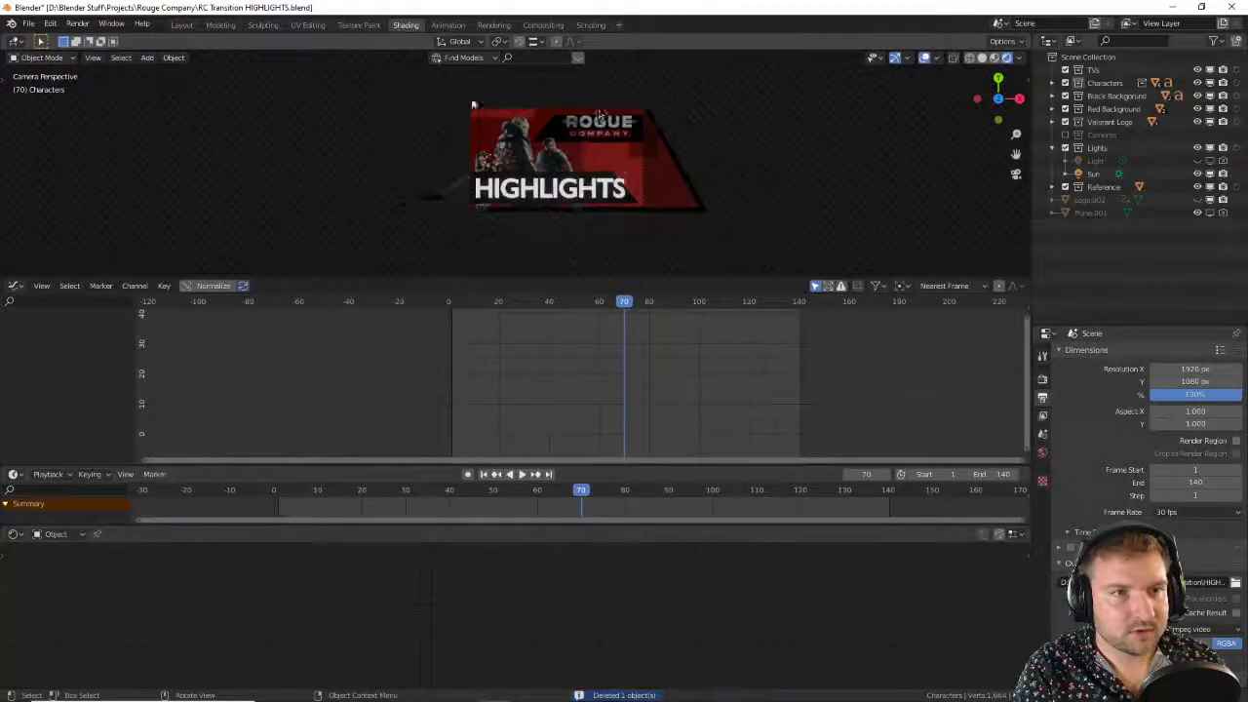
pyautogui.click(1097, 174)
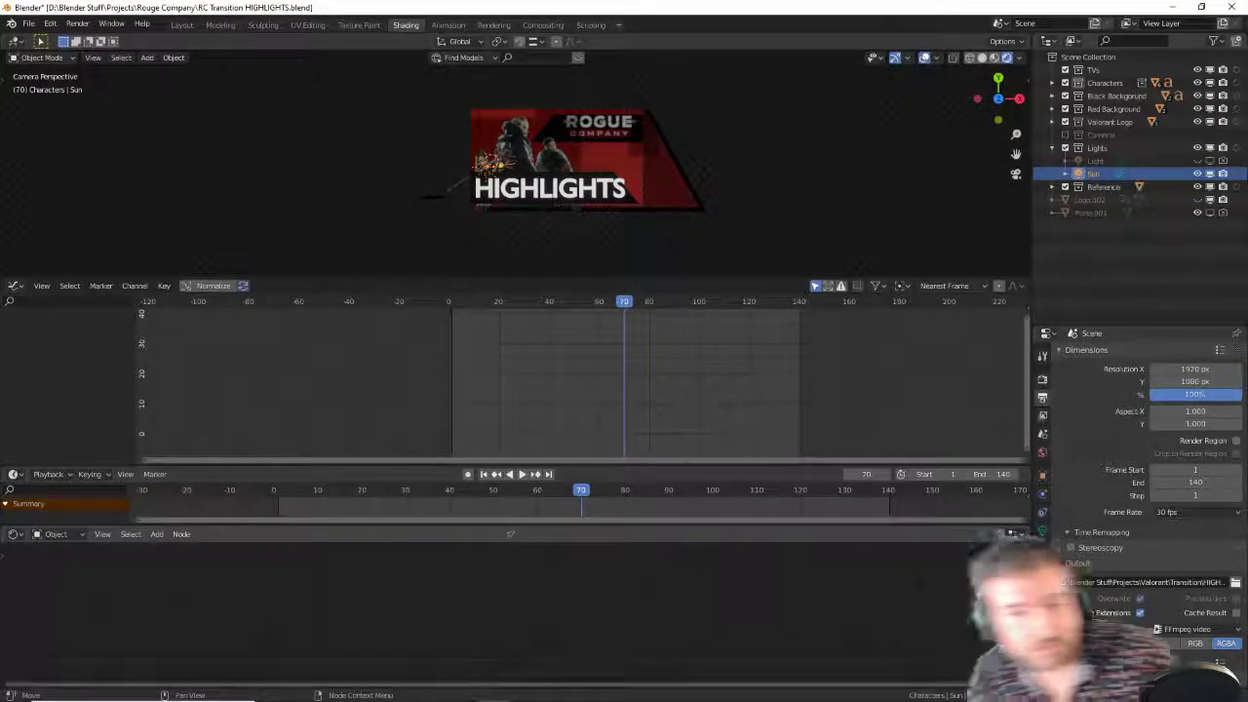
pyautogui.moveTo(430, 693)
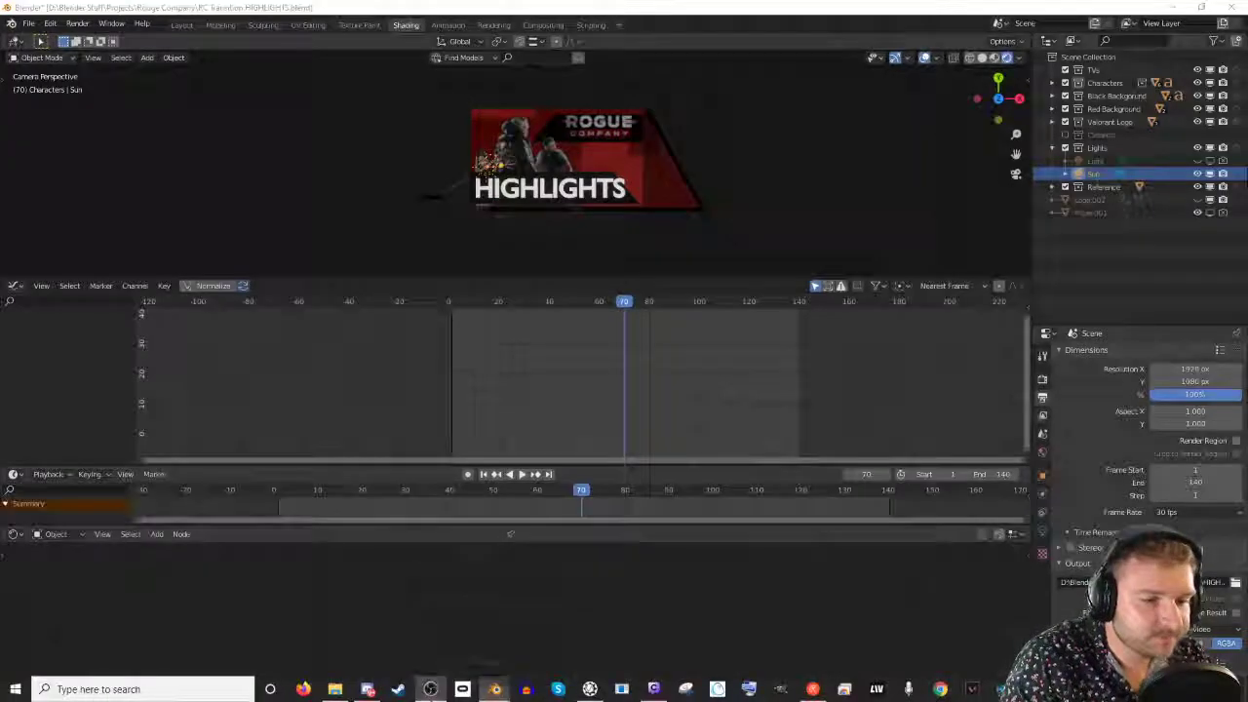
pyautogui.click(430, 689)
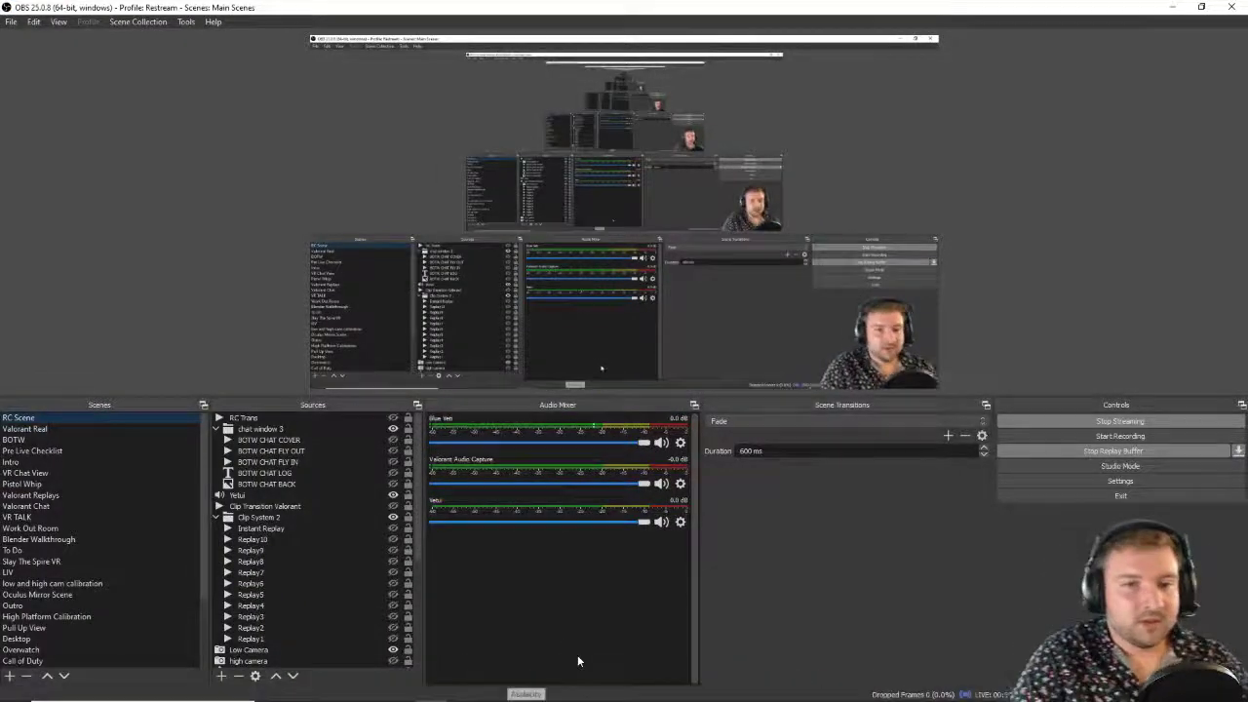
pyautogui.hotkey('alt', 'Tab')
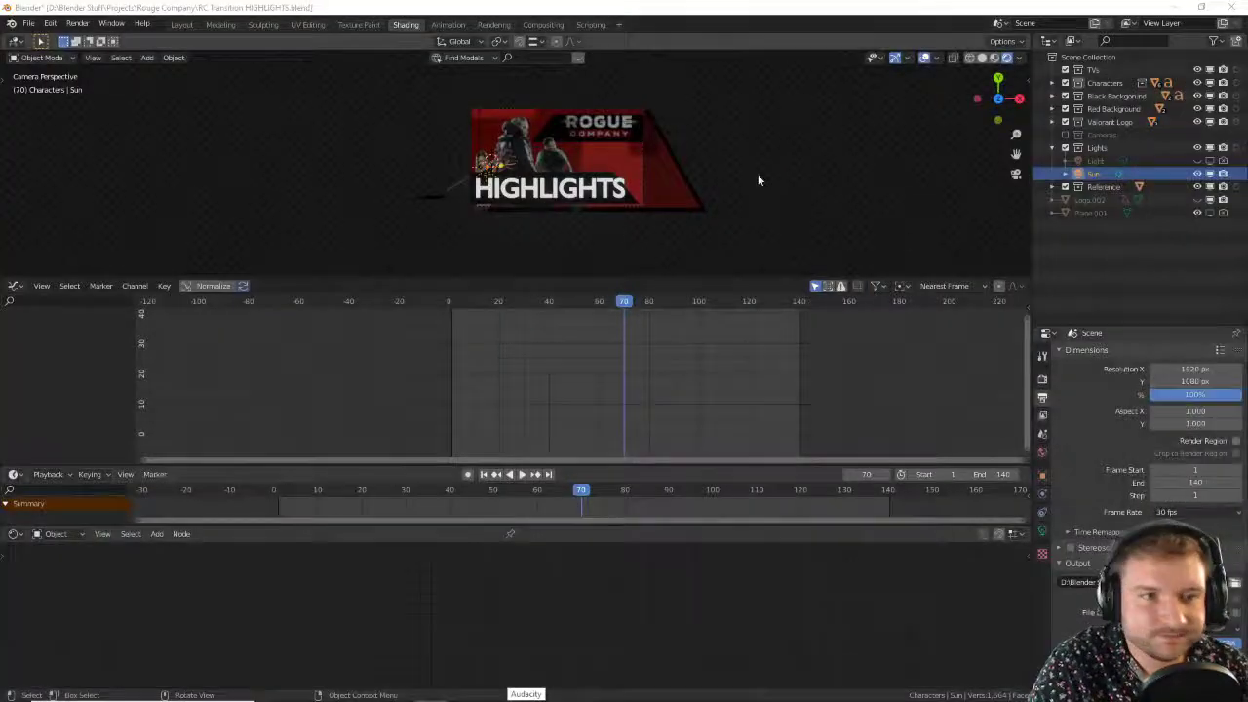
# Step: Examine the character plane and the Rogue Company logo plane from several angles and review their object visibility settings
pyautogui.click(751, 177)
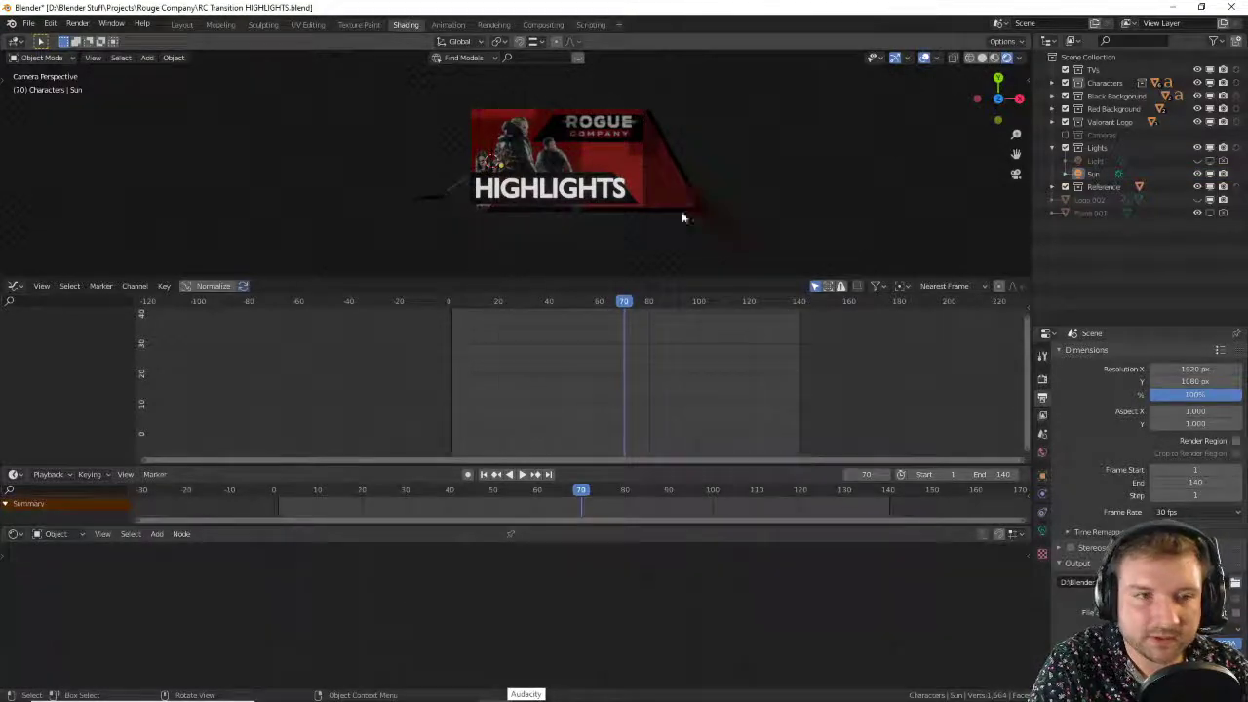
pyautogui.scroll(3, 683, 217)
pyautogui.scroll(-2, 529, 189)
pyautogui.moveTo(529, 189); pyautogui.dragTo(621, 188, button='middle')
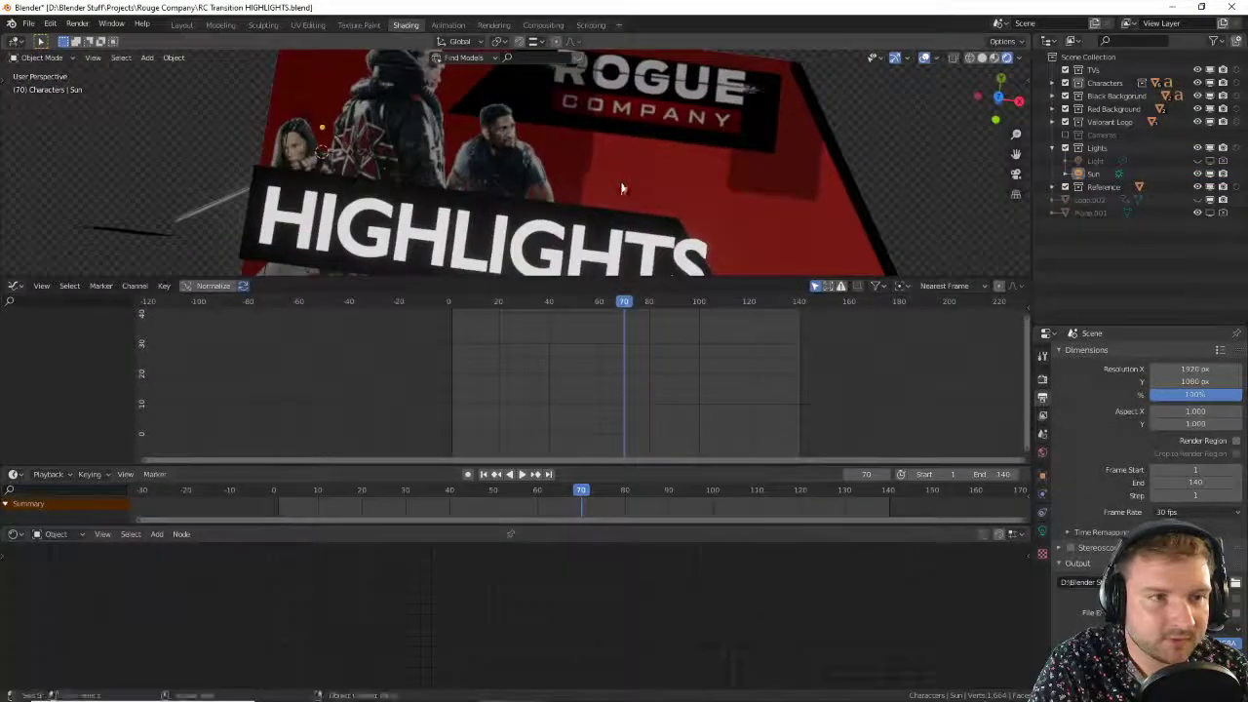
pyautogui.click(492, 167)
pyautogui.scroll(-4, 643, 197)
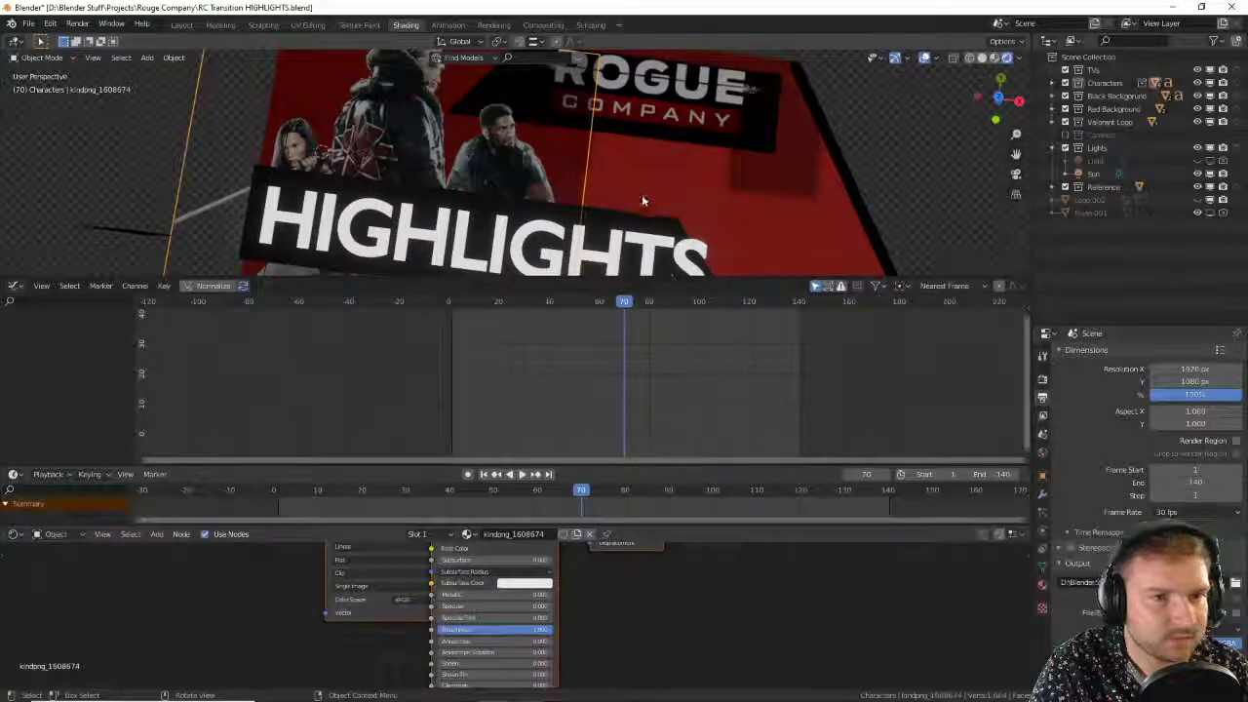
pyautogui.click(1043, 476)
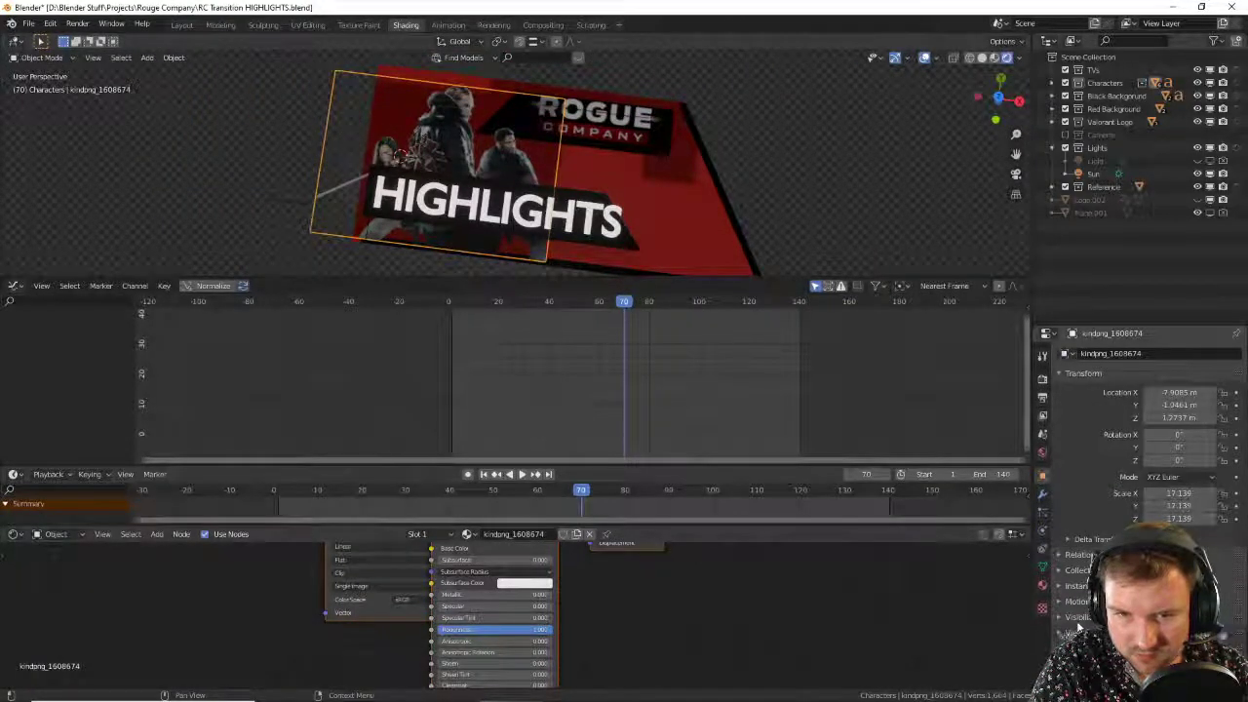
pyautogui.scroll(-1, 1078, 628)
pyautogui.scroll(-5, 1131, 517)
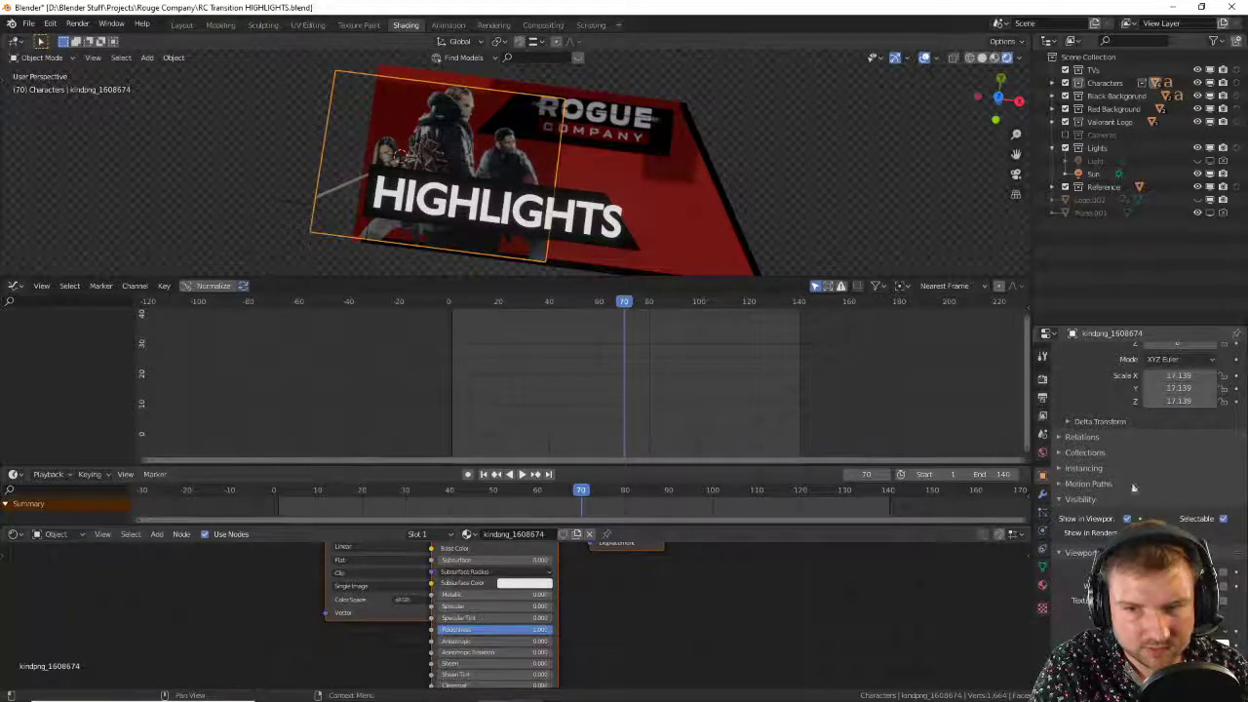
pyautogui.moveTo(588, 201); pyautogui.dragTo(653, 145, button='middle')
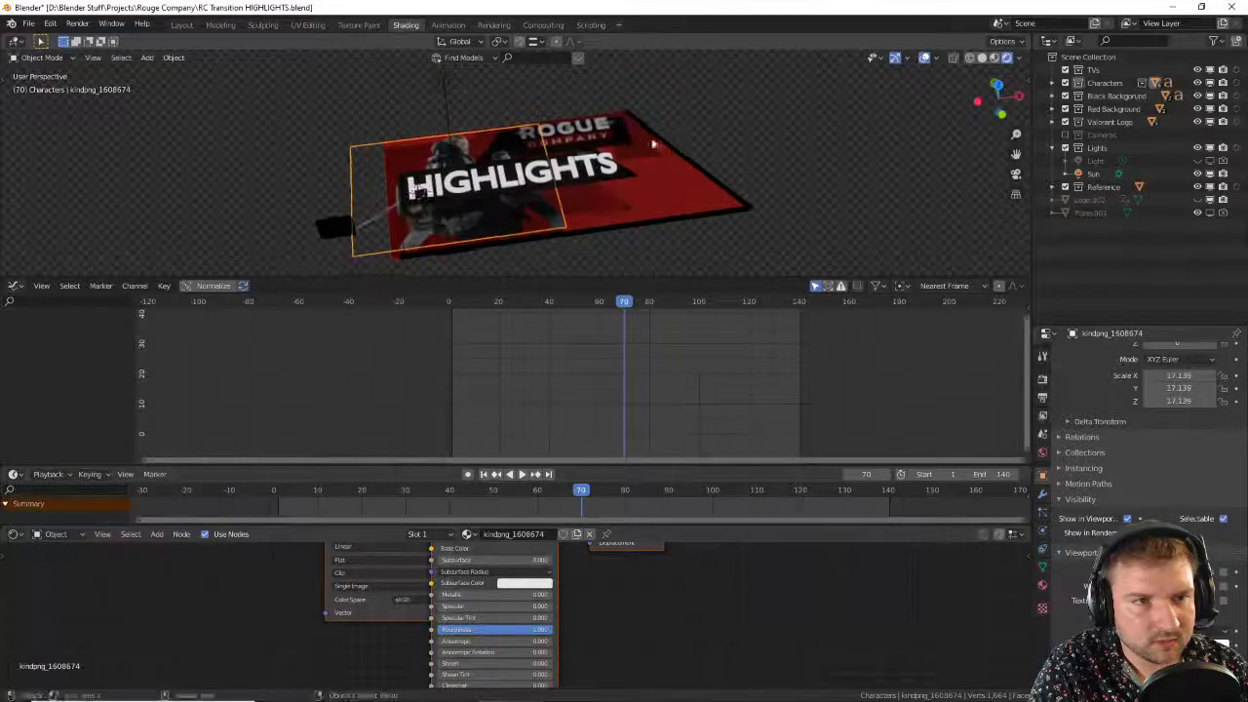
pyautogui.click(654, 144)
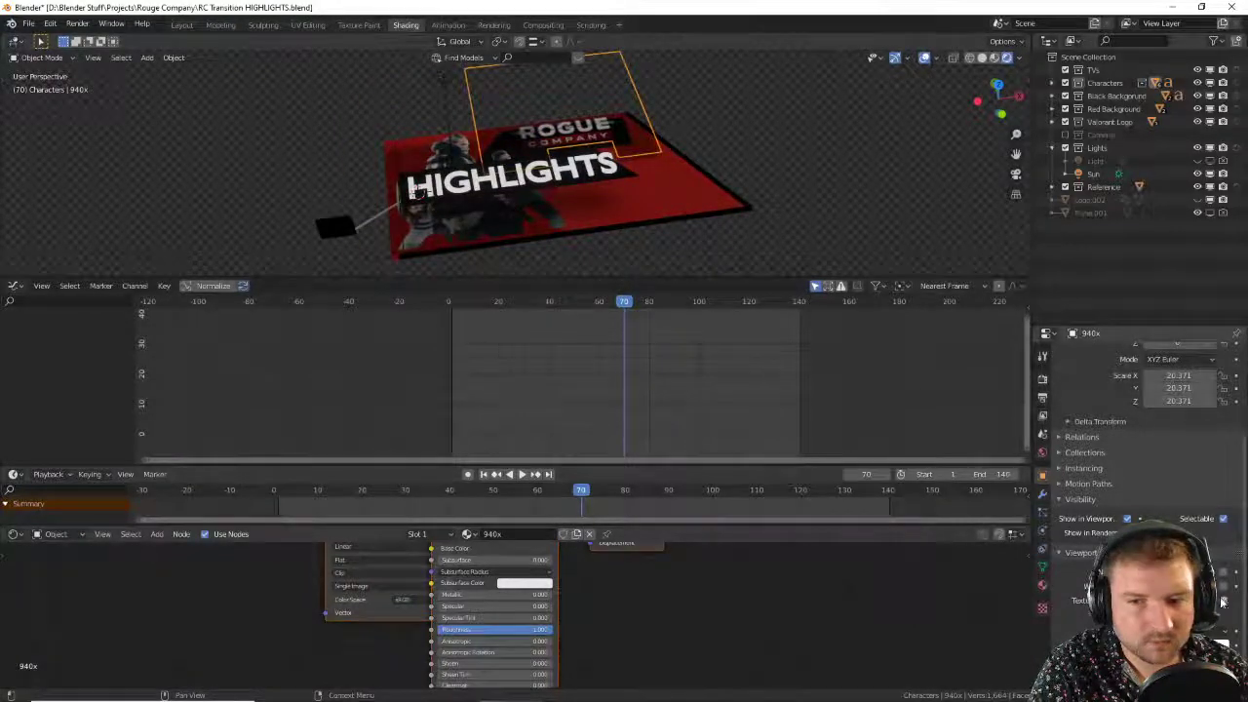
pyautogui.moveTo(835, 229); pyautogui.dragTo(740, 227, button='middle')
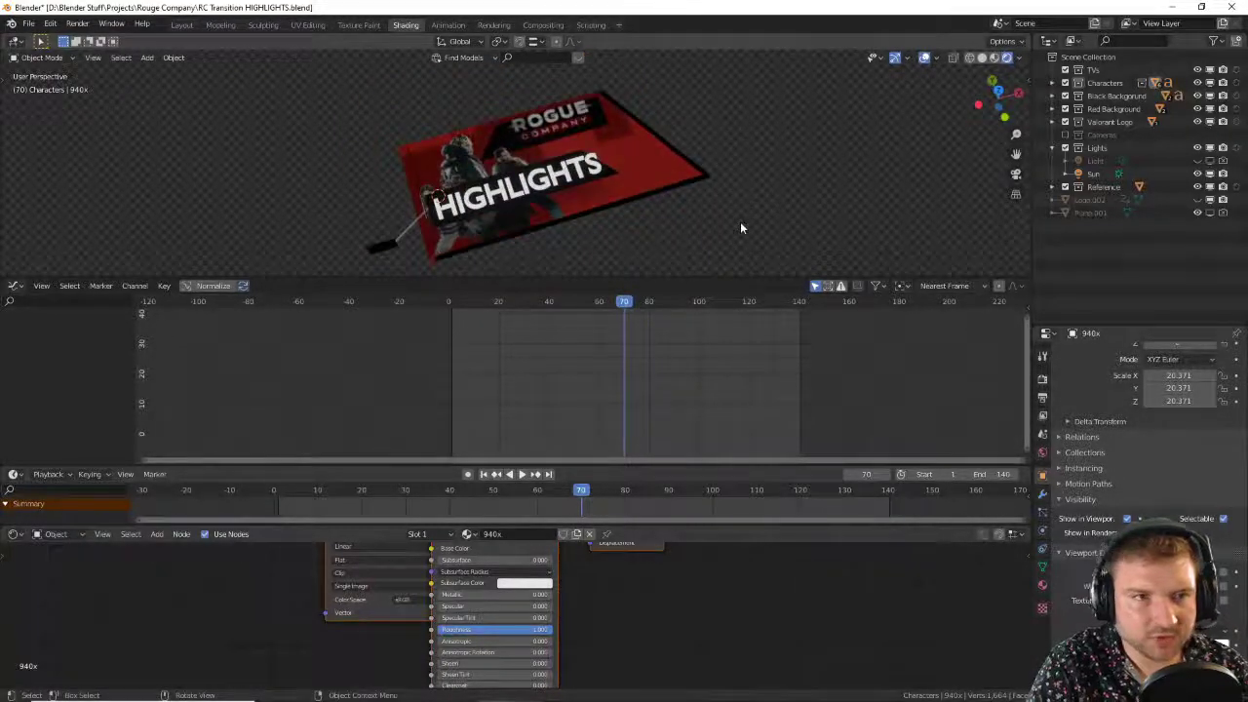
# Step: Return to the camera view, render frame 70 to check the composition and close the render
pyautogui.press('KP_0')
pyautogui.scroll(3, 740, 228)
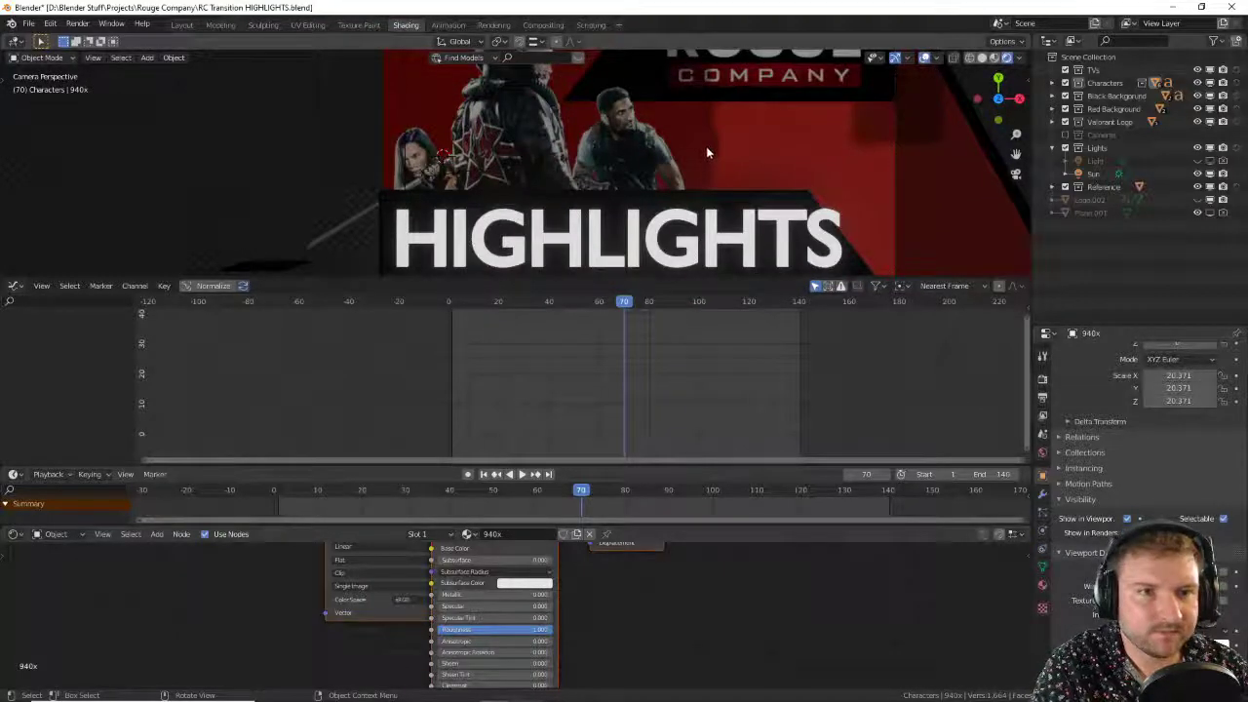
pyautogui.scroll(-3, 741, 141)
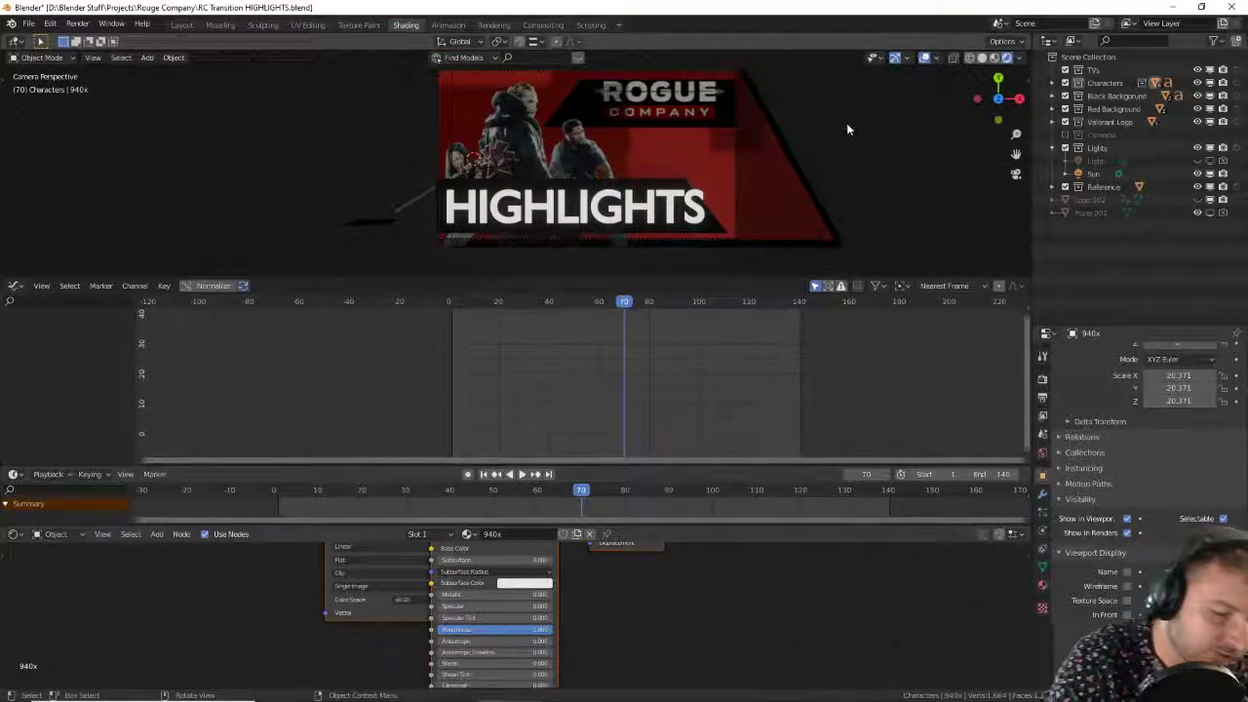
pyautogui.press('F12')
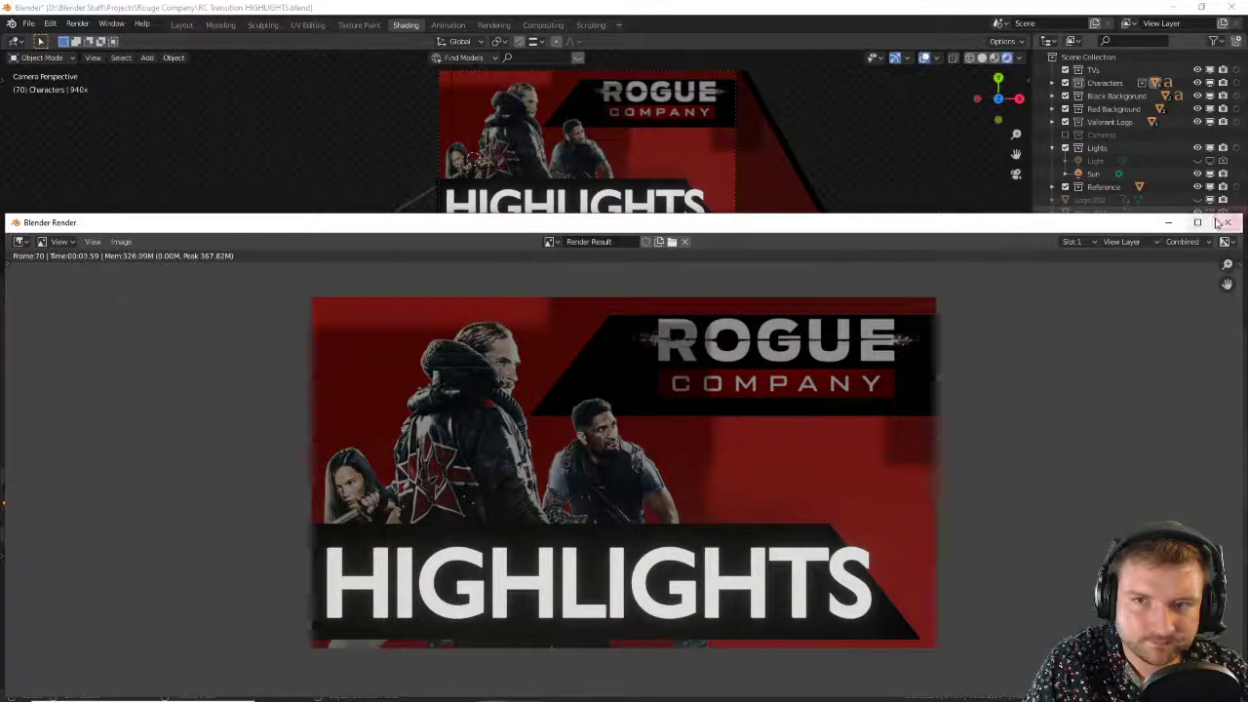
pyautogui.press('Escape')
# Step: Move the Rogue Company logo plane about -0.385 m along Y and -0.497 m along X within its black banner
pyautogui.scroll(3, 805, 123)
pyautogui.scroll(4, 700, 180)
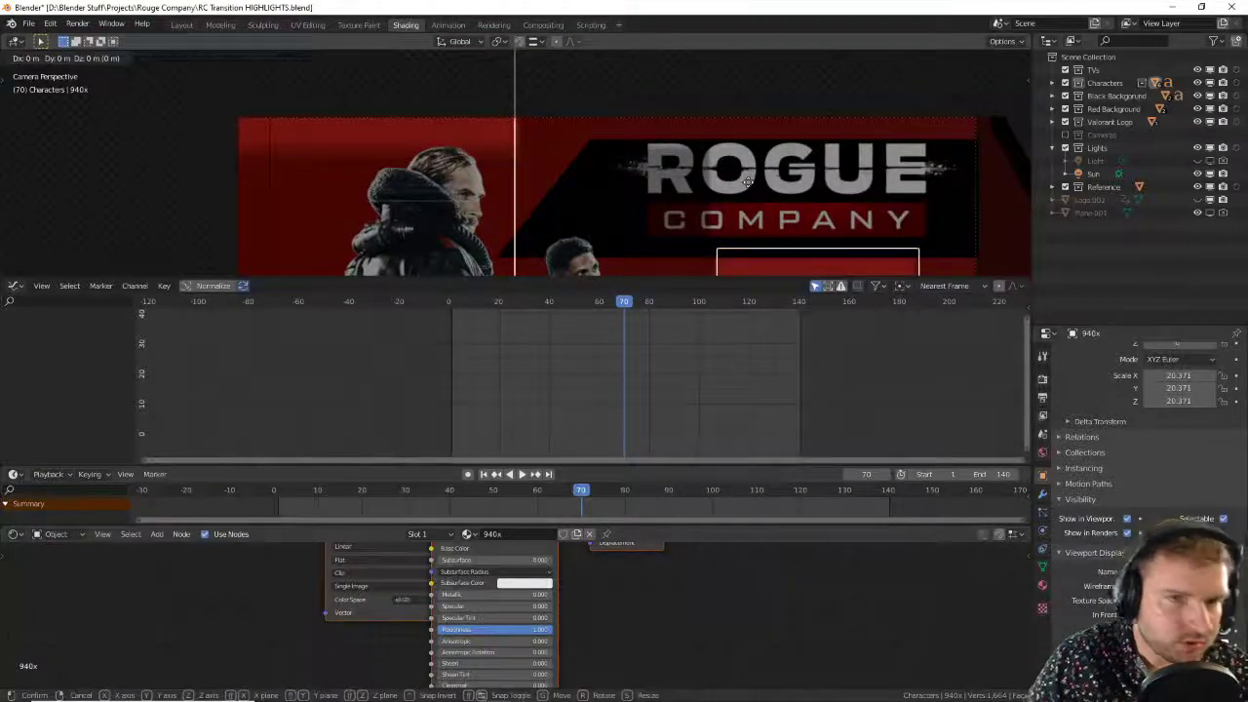
pyautogui.press('g')
pyautogui.press('y')
pyautogui.click(747, 190)
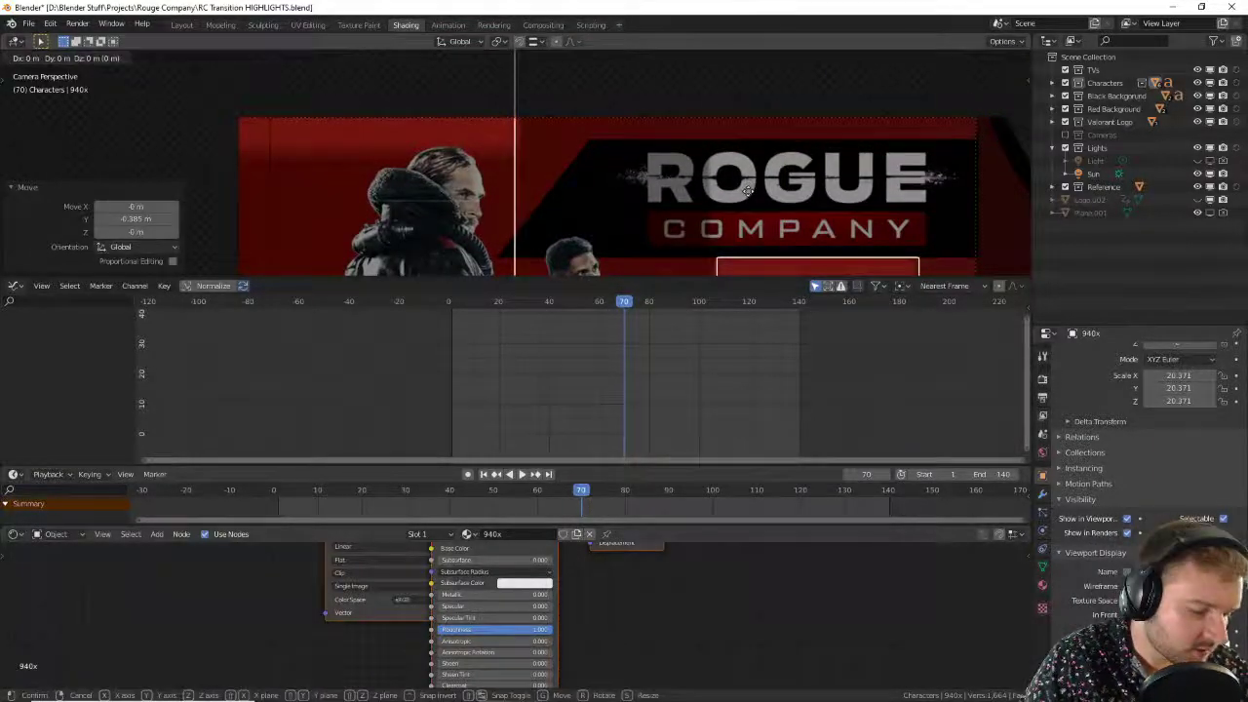
pyautogui.press('g')
pyautogui.press('x')
pyautogui.click(746, 192)
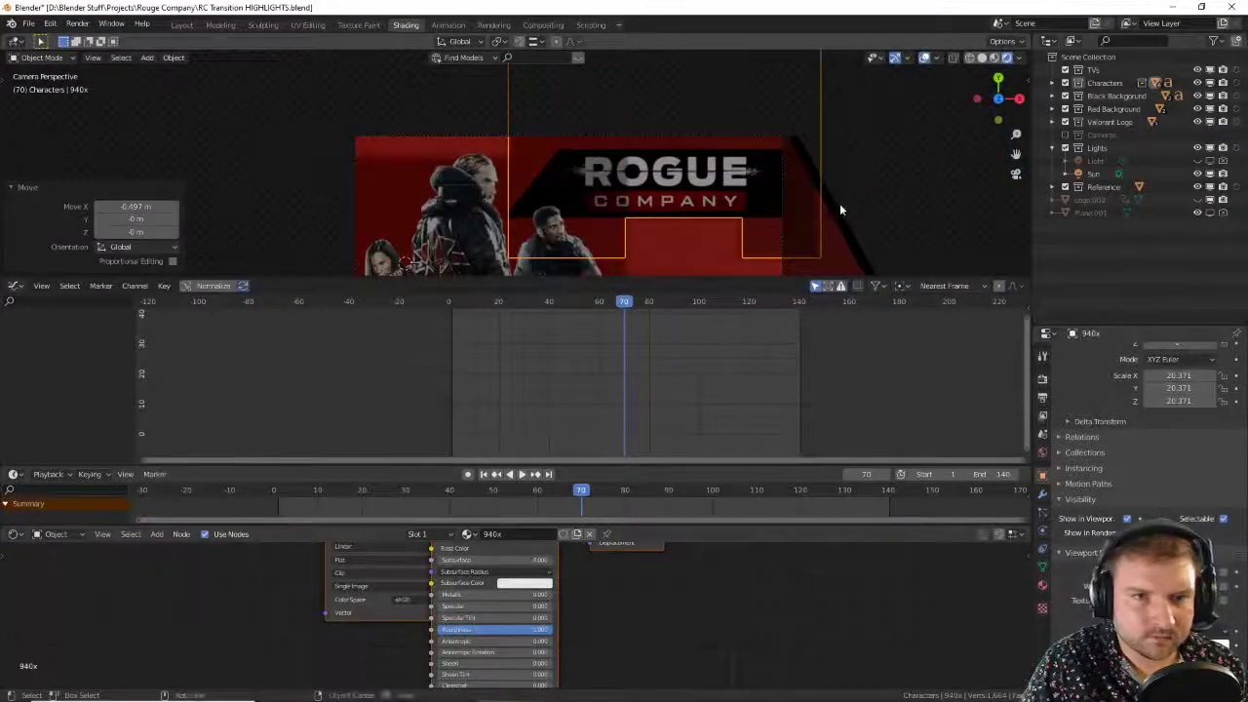
pyautogui.hotkey('ctrl', 'z')
pyautogui.hotkey('ctrl', 'z')
# Step: Render the frame again to check the logo's new placement, and close the render
pyautogui.press('F12')
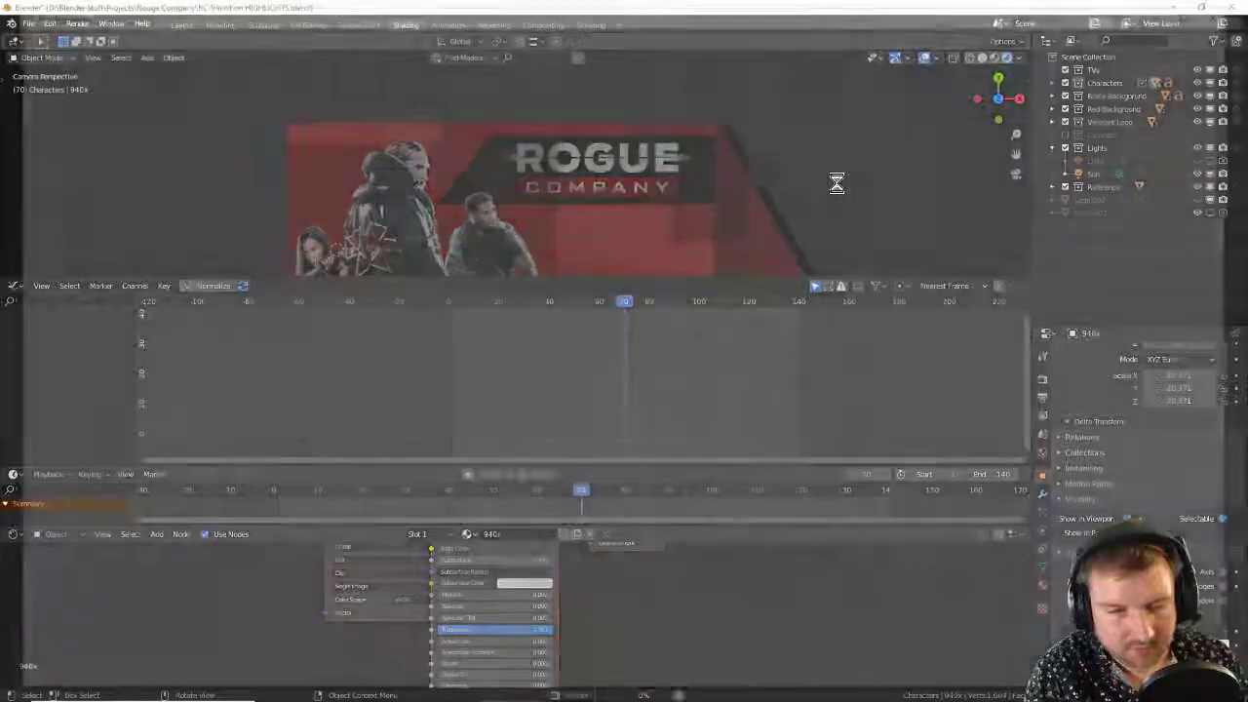
pyautogui.scroll(-1, 836, 183)
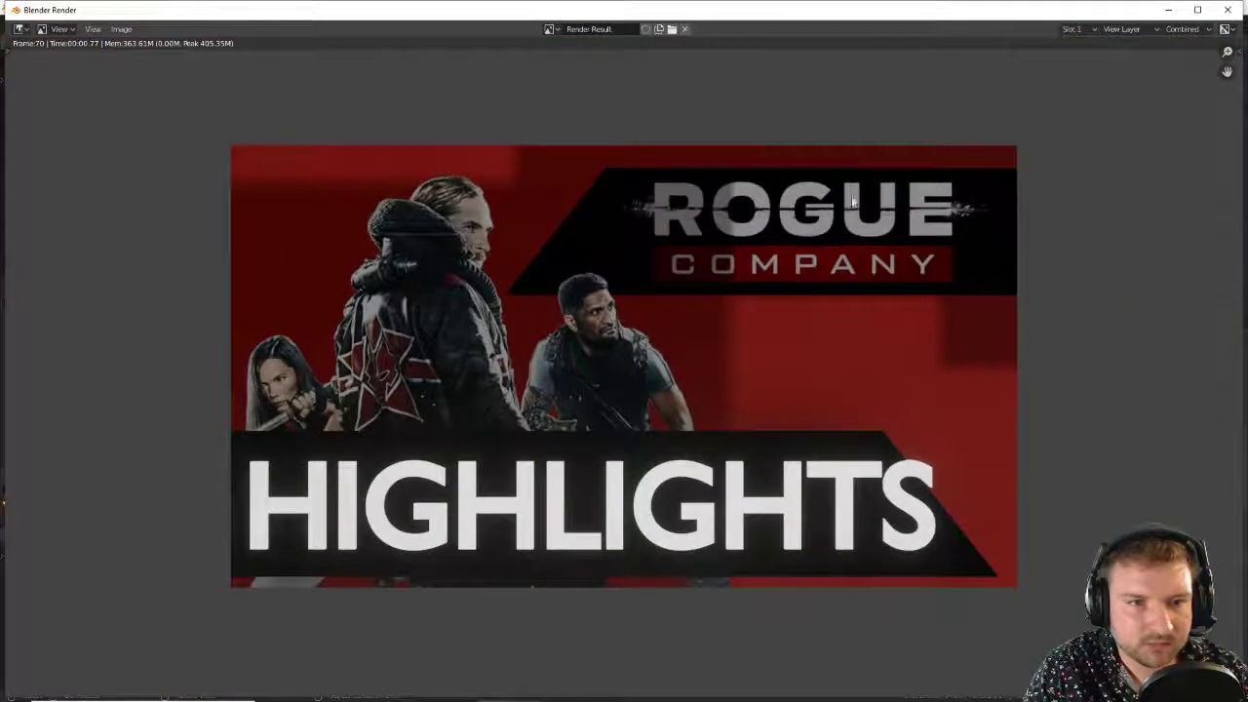
pyautogui.click(1227, 9)
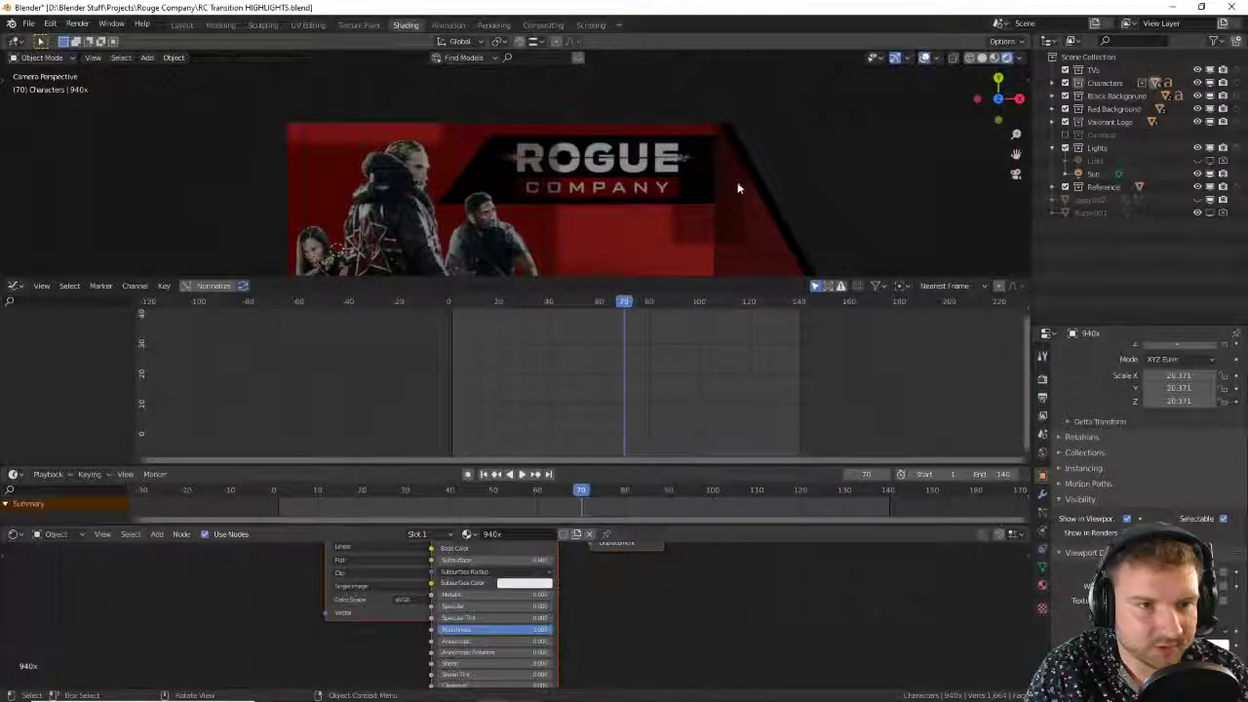
# Step: Delete the Sun light from the scene and view the result through the camera
pyautogui.moveTo(738, 189); pyautogui.dragTo(715, 109, button='middle')
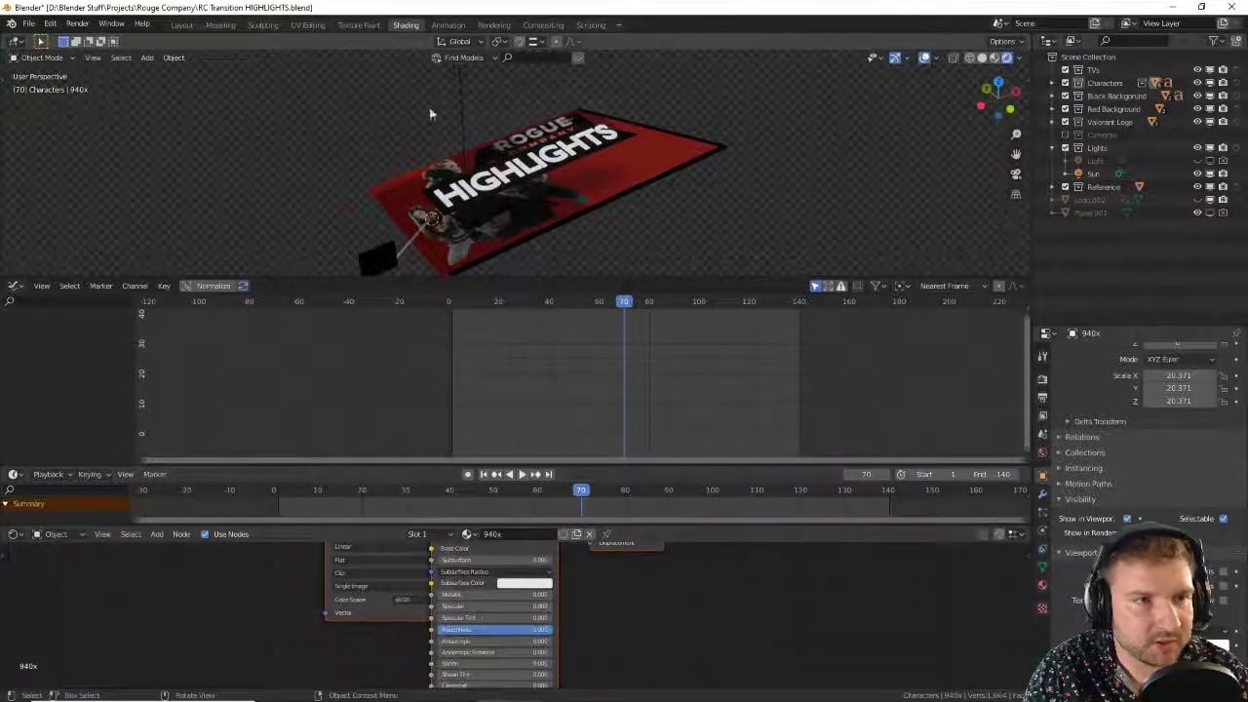
pyautogui.press('Delete')
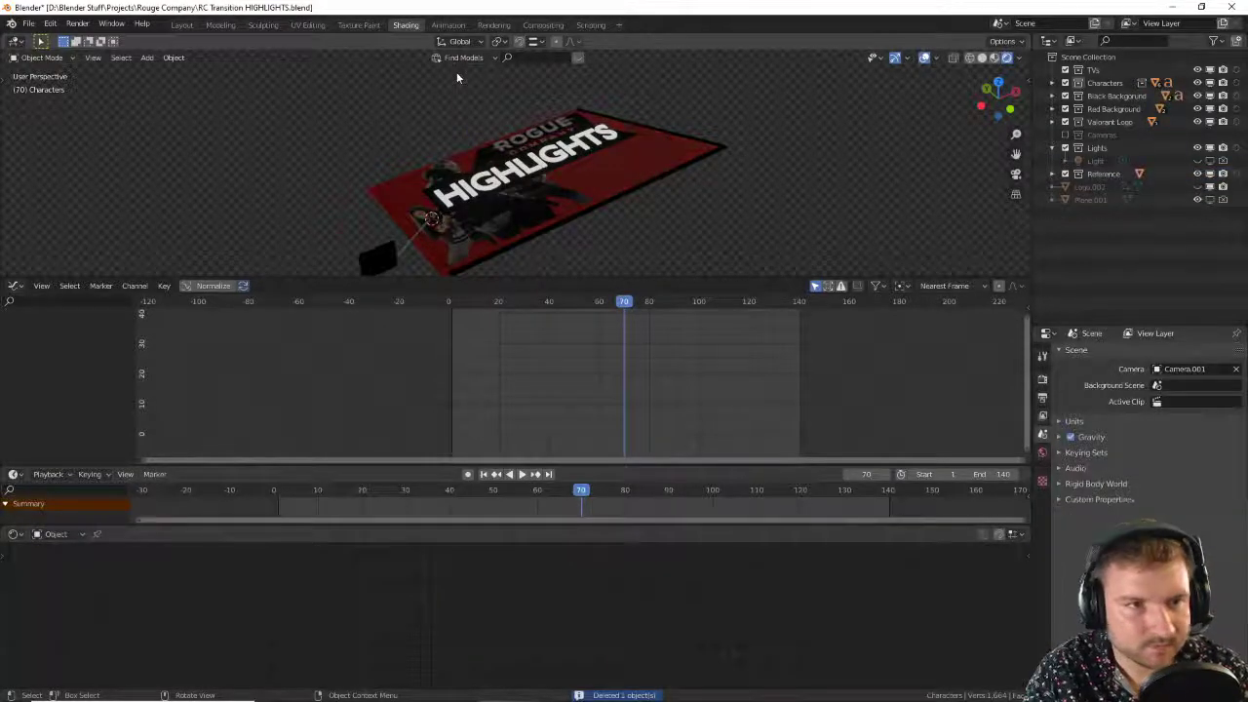
pyautogui.press('KP_0')
pyautogui.scroll(-2, 570, 137)
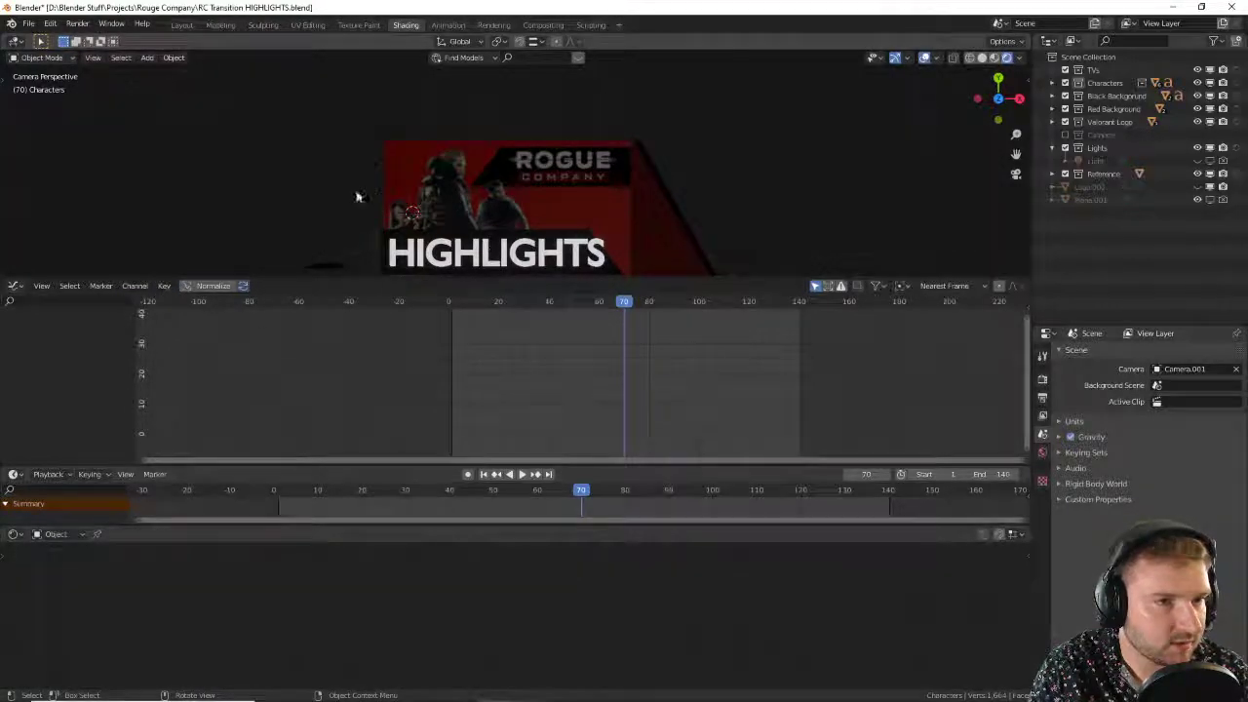
pyautogui.scroll(4, 478, 185)
pyautogui.scroll(-3, 487, 159)
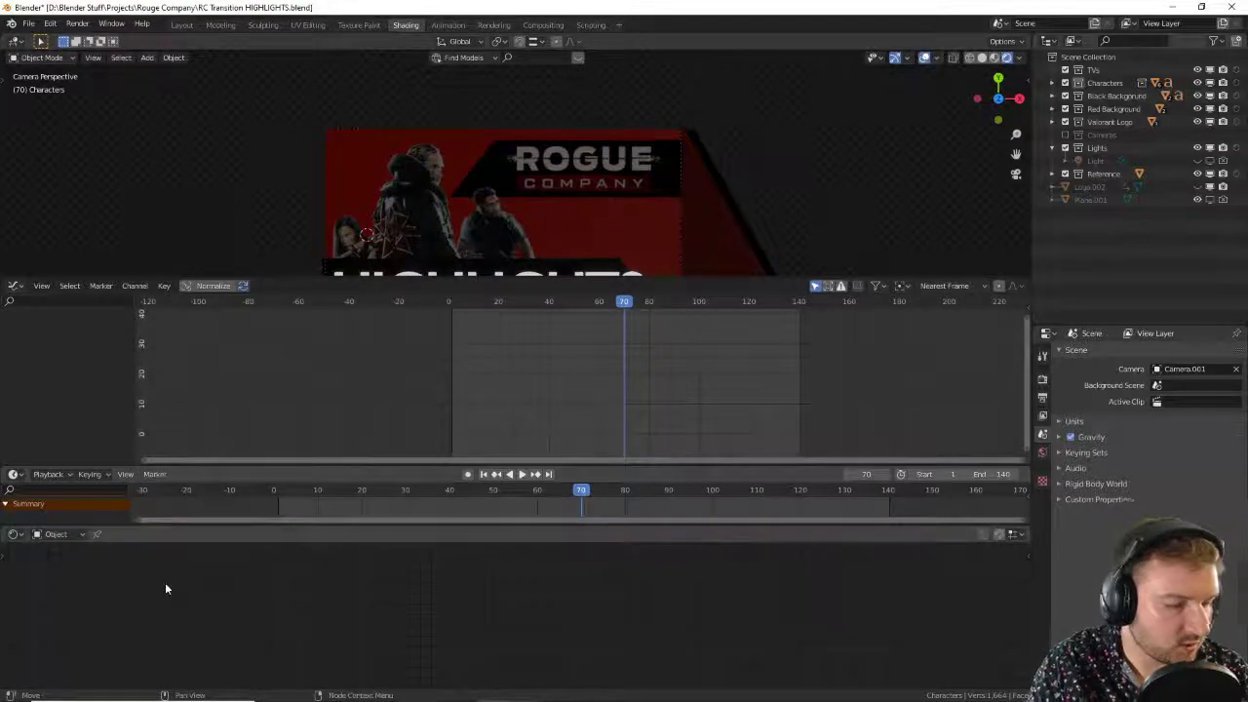
pyautogui.hotkey('shift', 'F3')
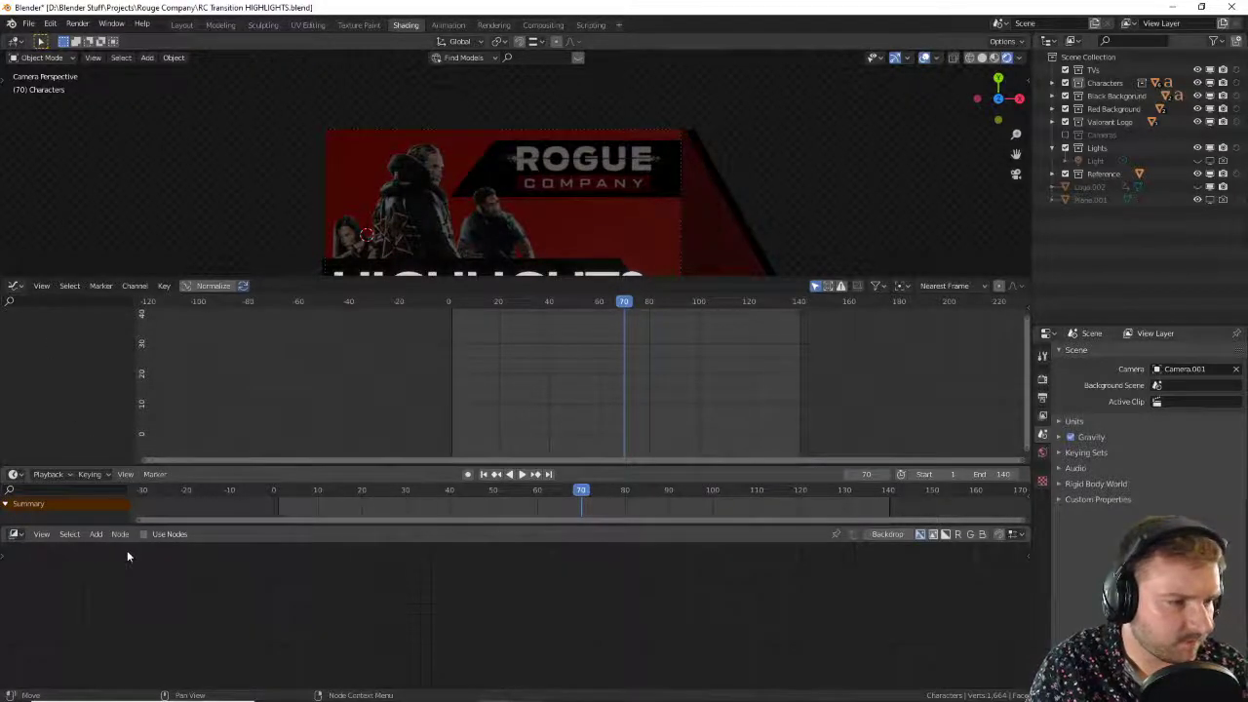
pyautogui.hotkey('shift', 'F6')
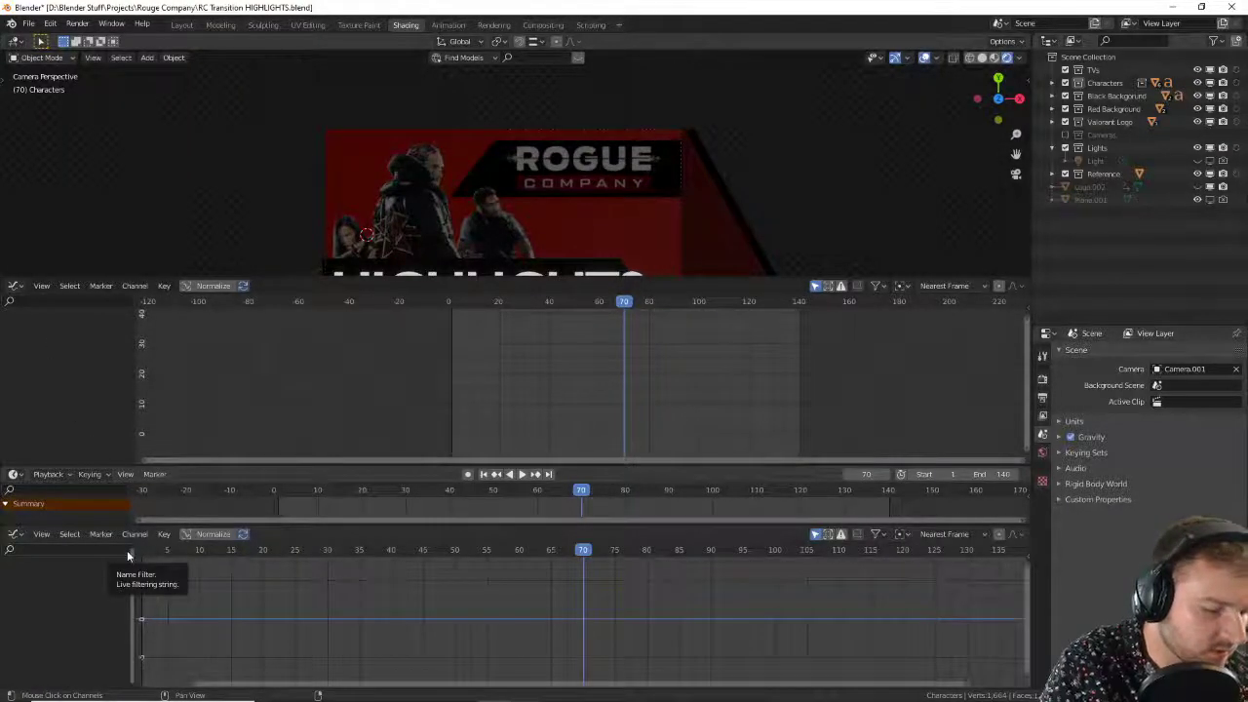
pyautogui.hotkey('shift', 'F3')
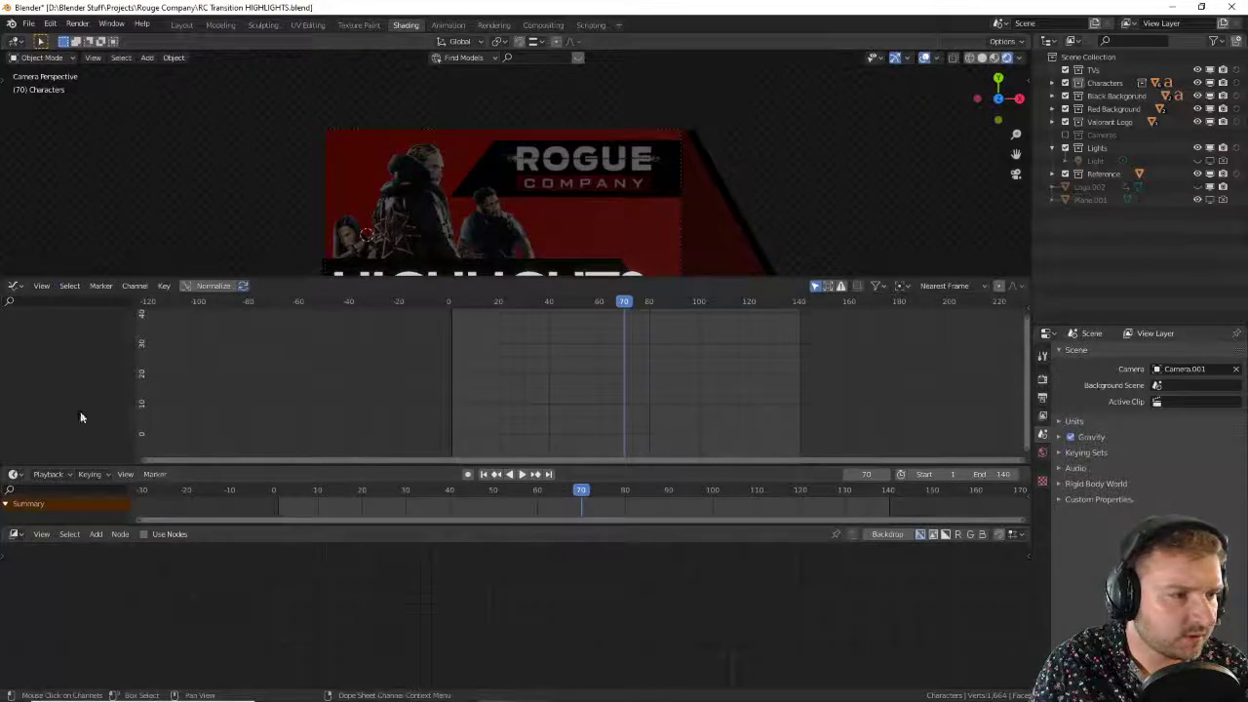
pyautogui.click(15, 534)
pyautogui.click(42, 534)
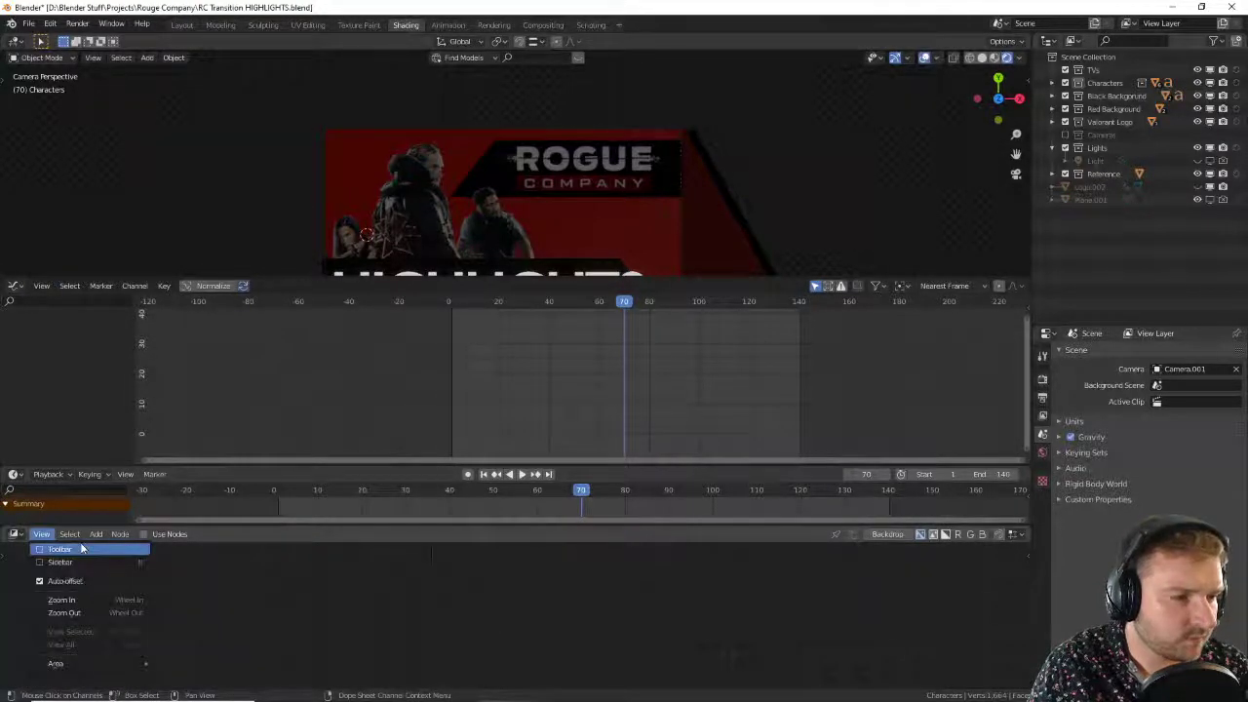
pyautogui.click(13, 536)
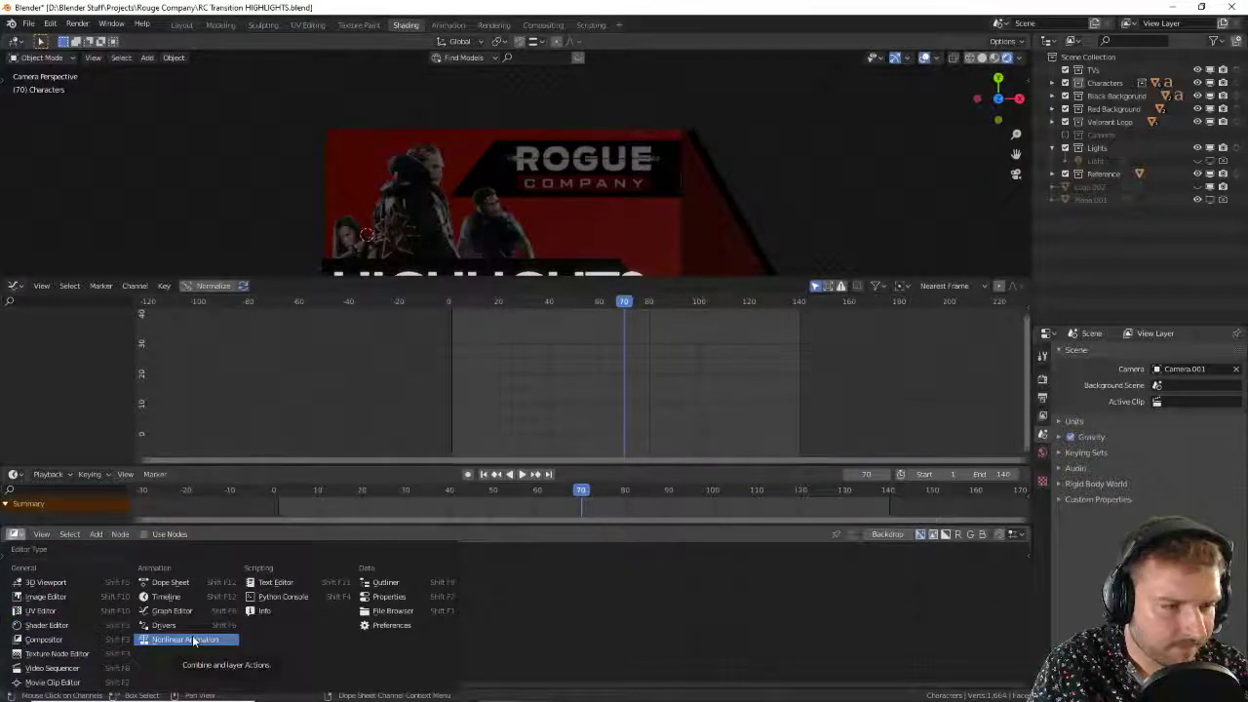
pyautogui.click(115, 625)
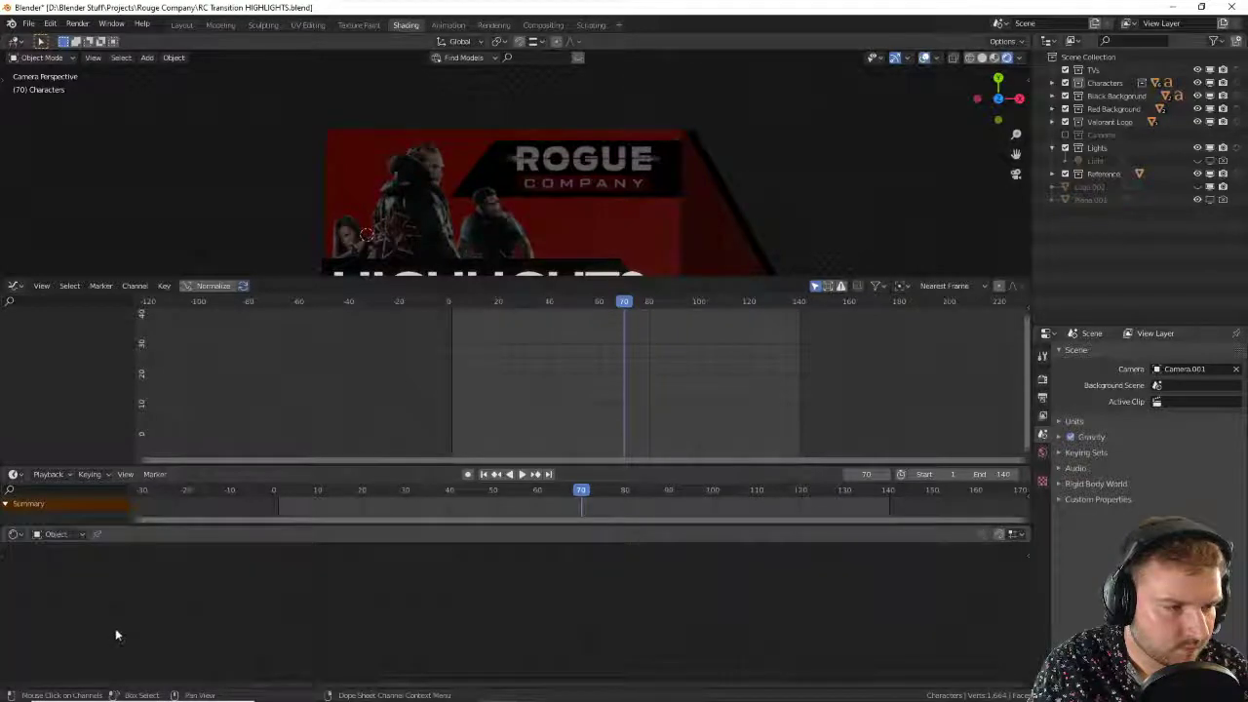
# Step: Show the World shader nodes and set the Background strength to 0.5
pyautogui.click(60, 534)
pyautogui.click(76, 570)
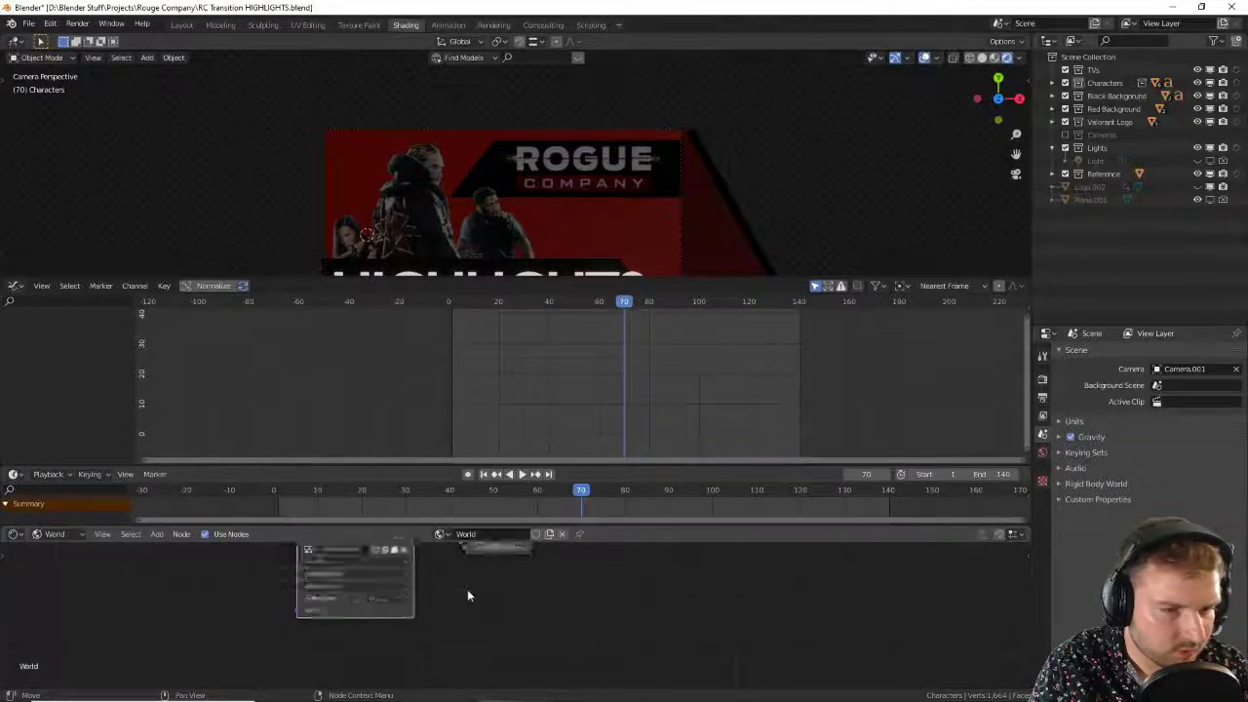
pyautogui.scroll(6, 467, 589)
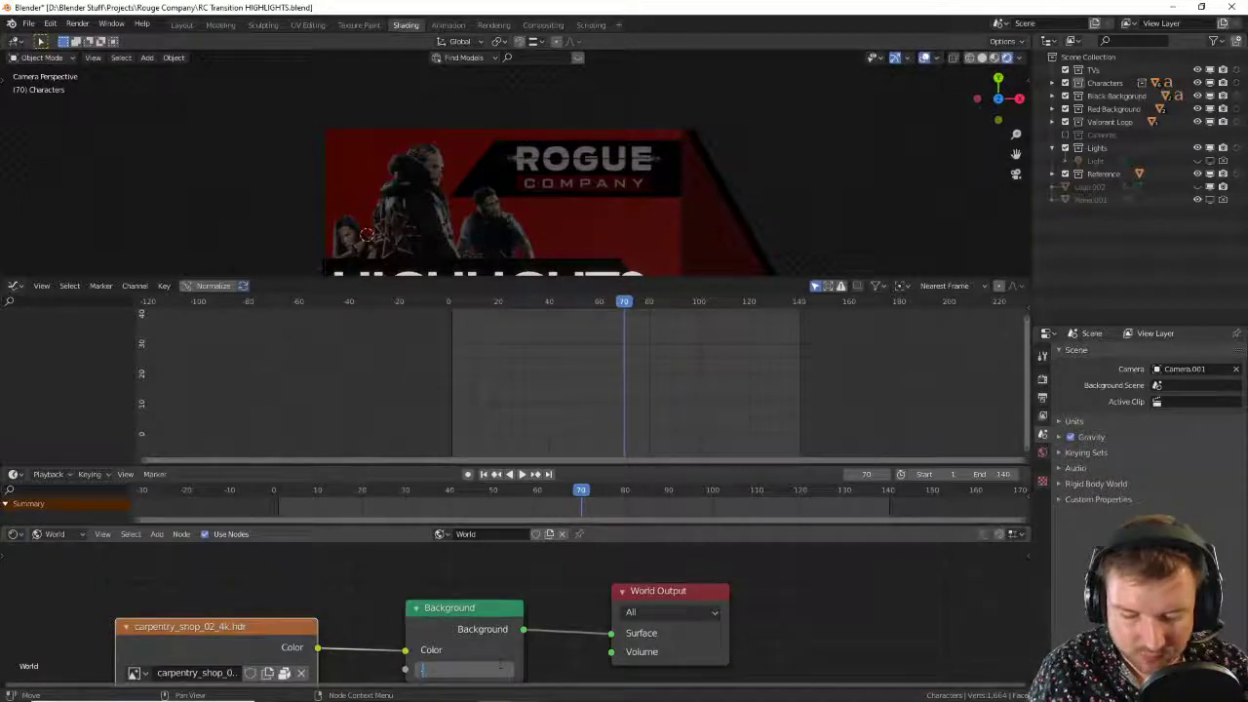
pyautogui.write('0.5')
pyautogui.press('Return')
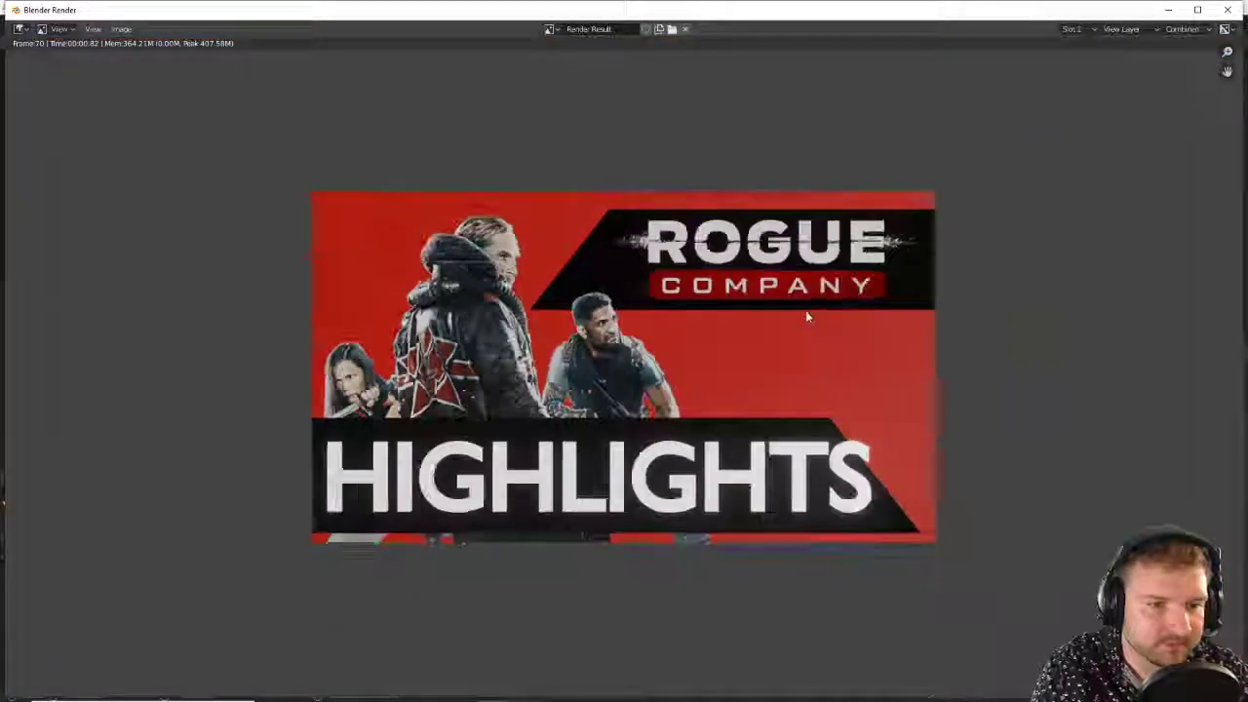
# Step: Examine the characters and their cut-out edges up close in a new render of frame 70
pyautogui.scroll(2, 562, 357)
pyautogui.scroll(3, 487, 336)
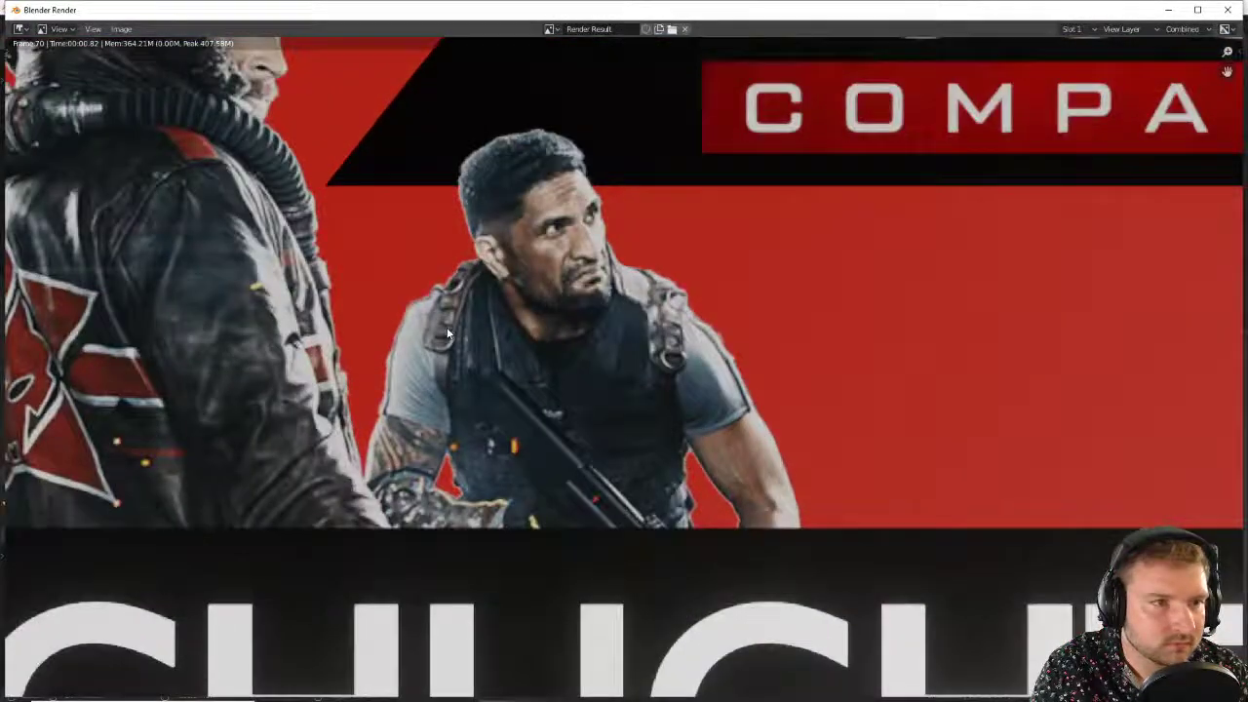
pyautogui.scroll(-4, 488, 336)
pyautogui.scroll(6, 512, 331)
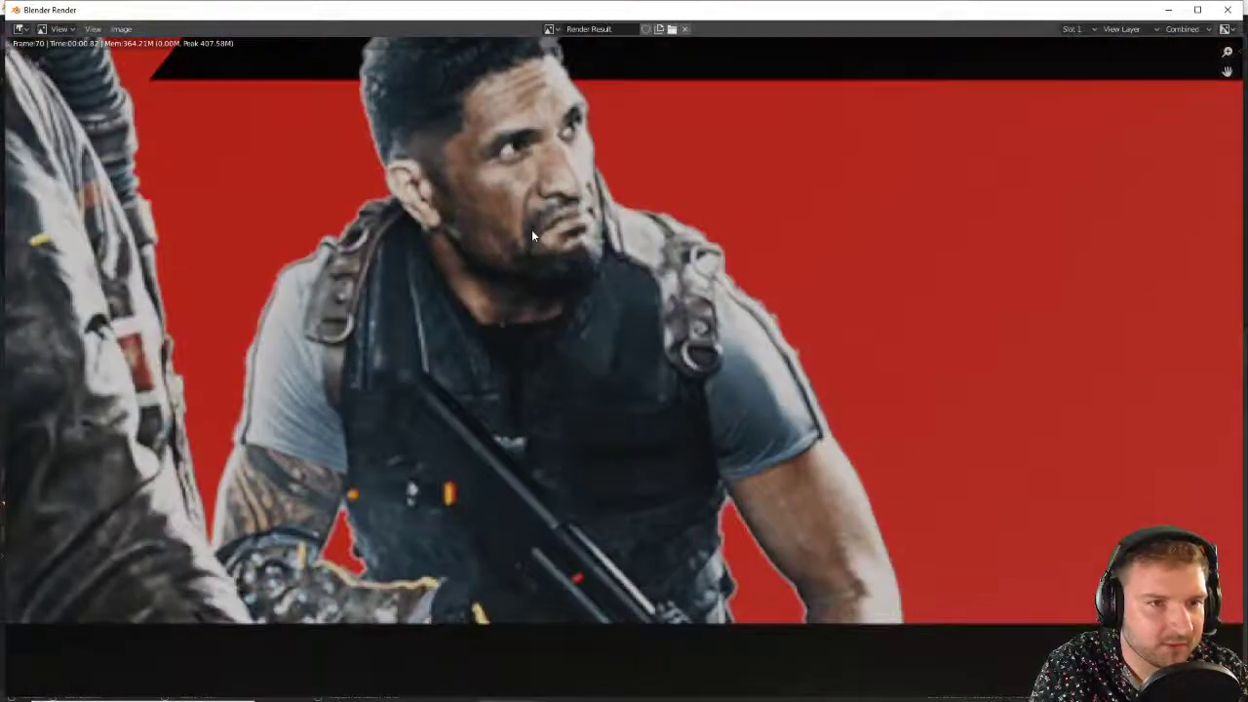
# Step: Inspect the cut-out edges of the character at right up close in the render, close it and play the animation in the viewport
pyautogui.scroll(-4, 526, 299)
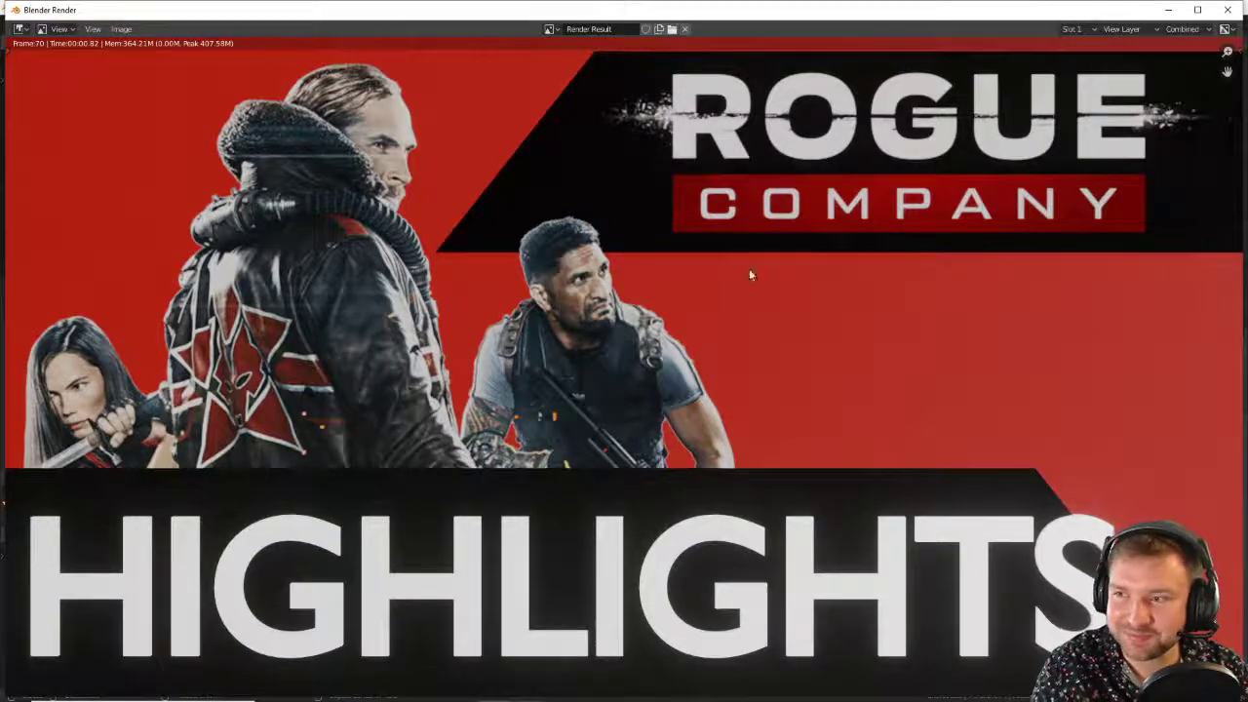
pyautogui.scroll(5, 617, 372)
pyautogui.moveTo(591, 290); pyautogui.dragTo(776, 561, button='middle')
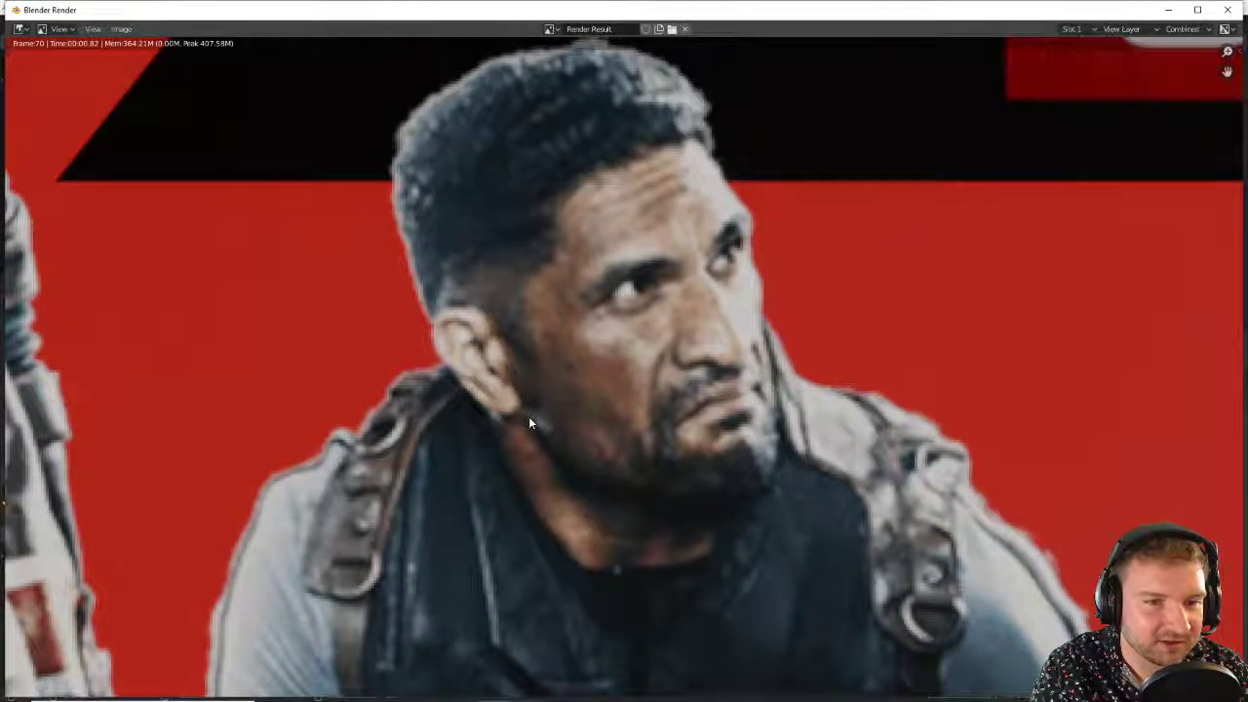
pyautogui.scroll(-6, 529, 422)
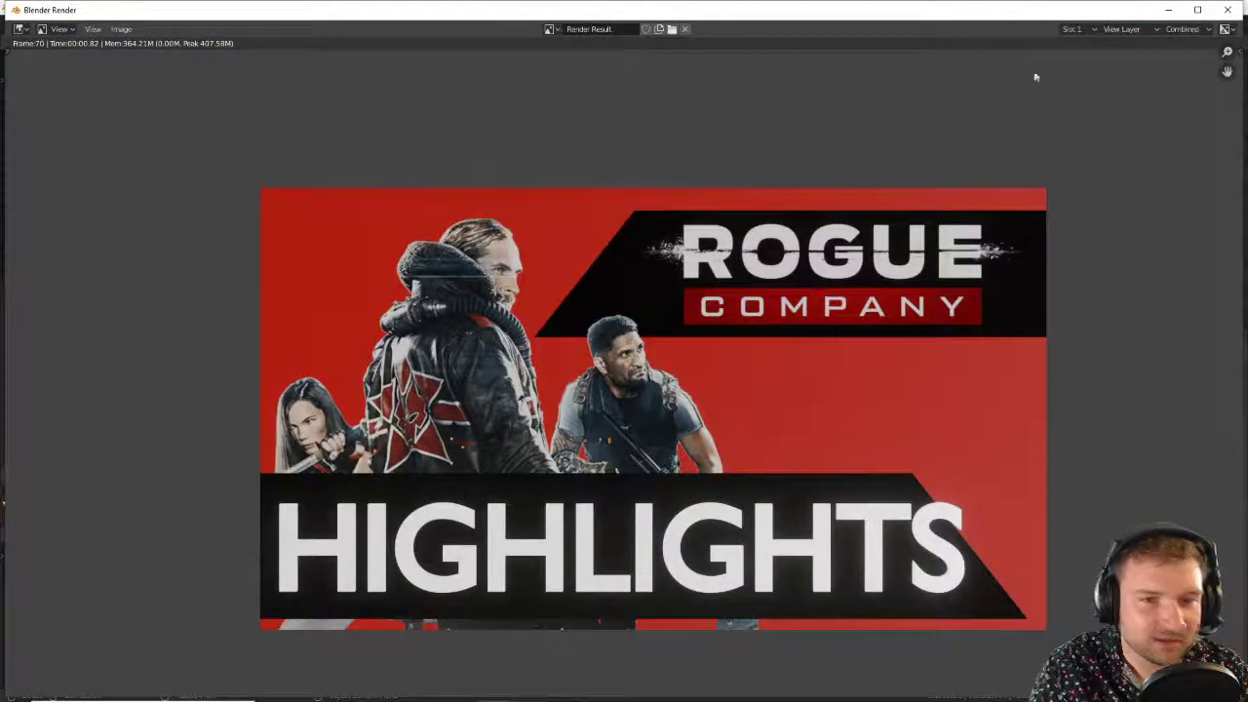
pyautogui.click(1227, 9)
pyautogui.press('space')
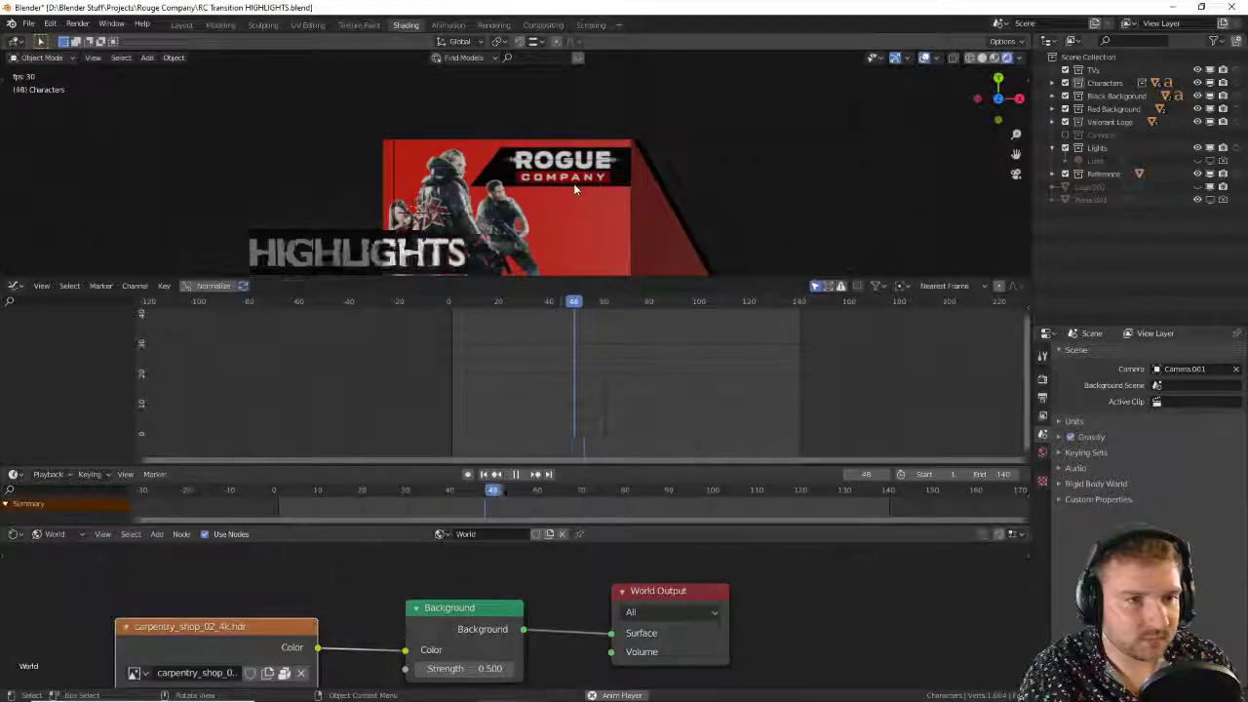
pyautogui.press('space')
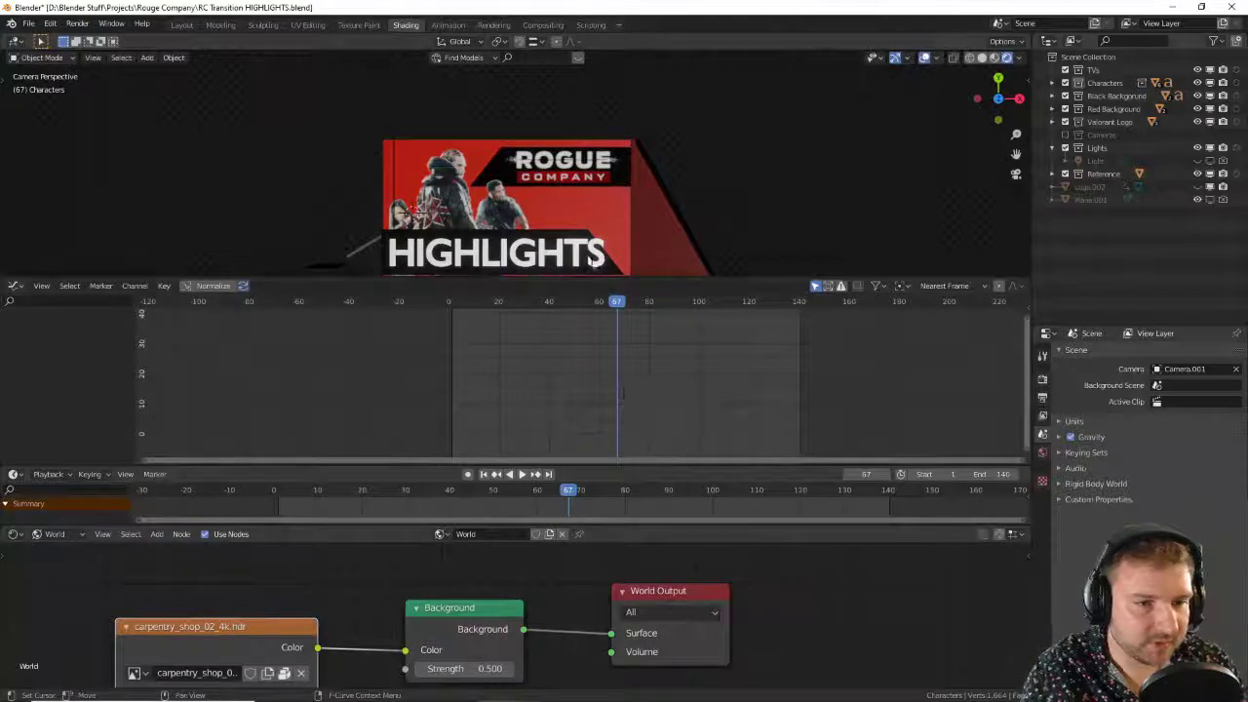
# Step: Parent the Rogue Company logo to the Black Back banner as Object, and play the animation through the camera
pyautogui.click(630, 228)
pyautogui.scroll(4, 682, 226)
pyautogui.moveTo(724, 222); pyautogui.dragTo(696, 239, button='middle')
pyautogui.click(705, 227)
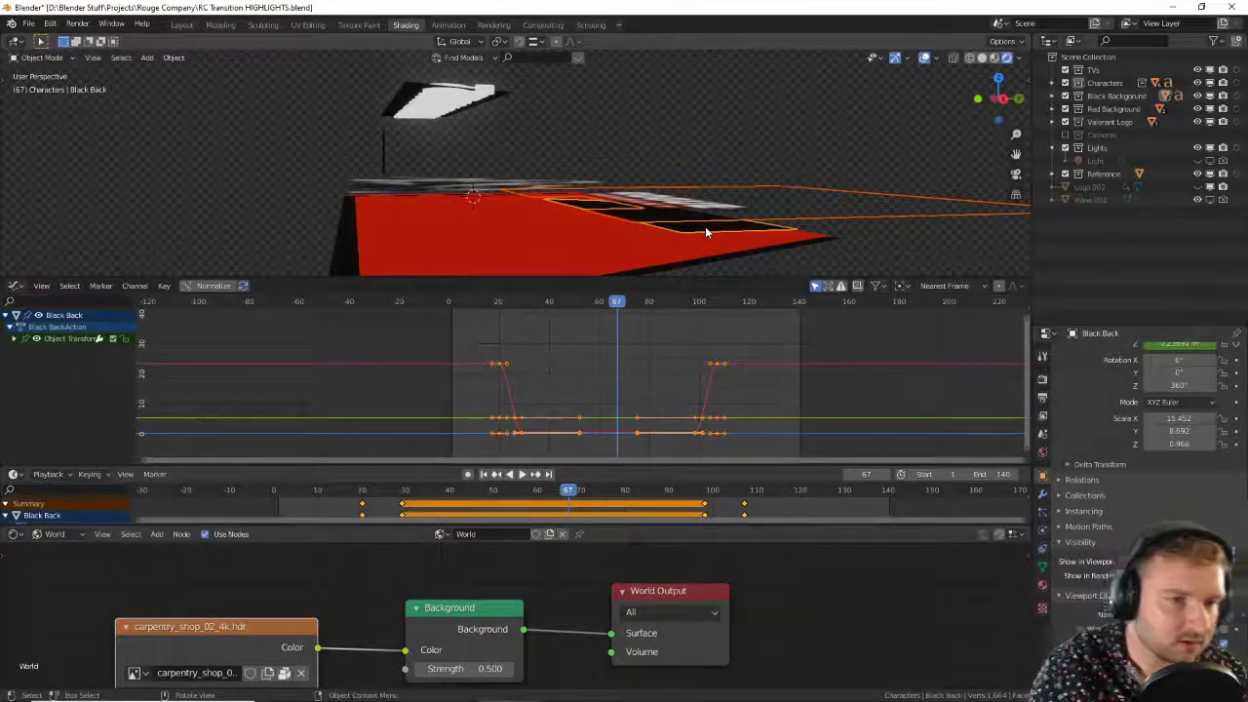
pyautogui.hotkey('ctrl', 'p')
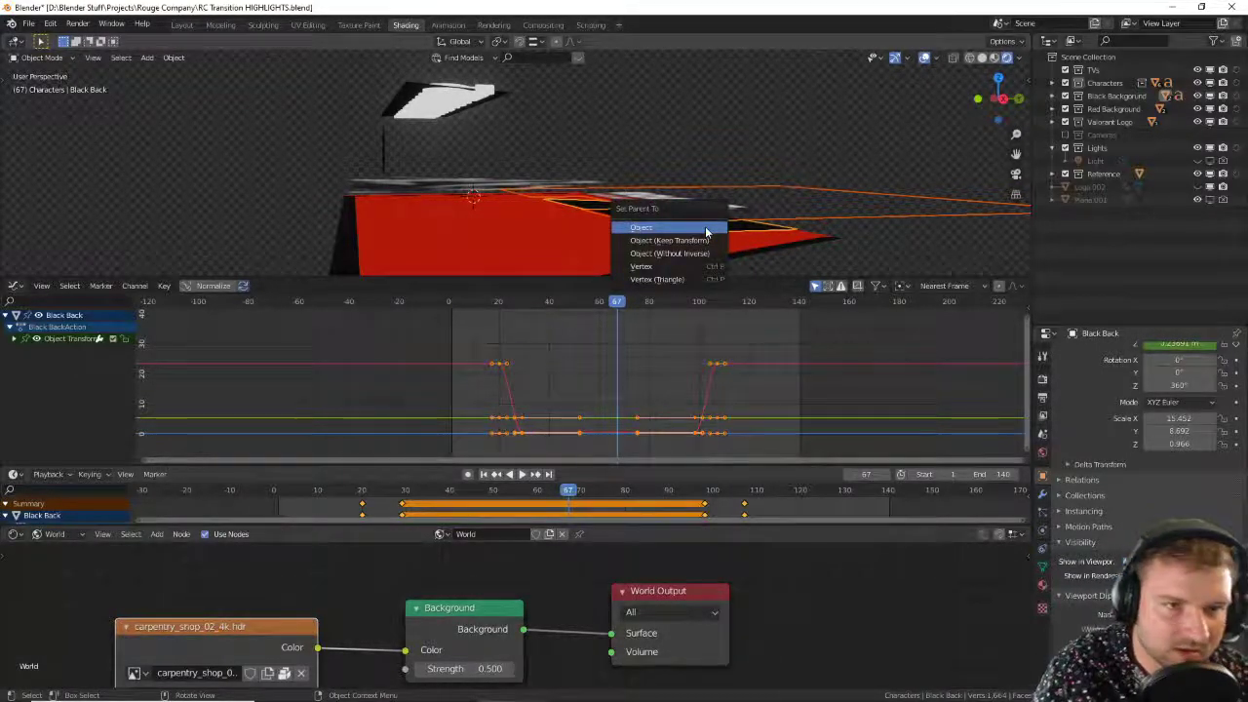
pyautogui.click(707, 230)
pyautogui.press('KP_0')
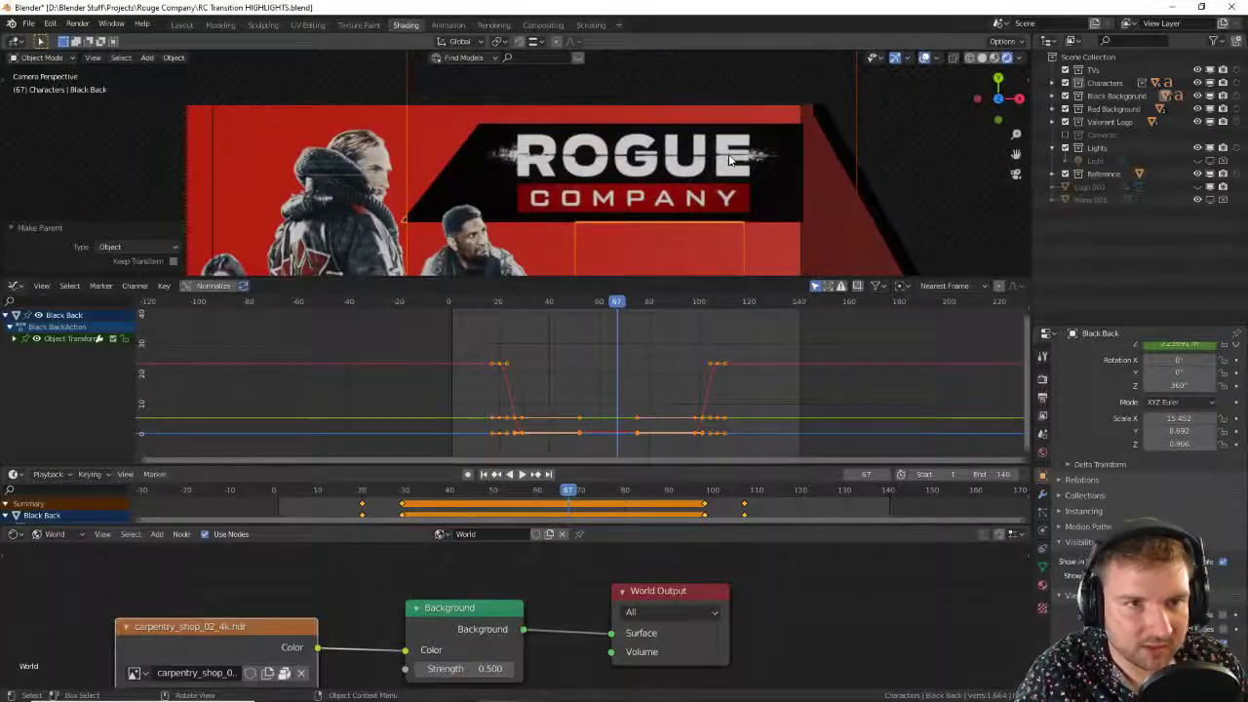
pyautogui.press('space')
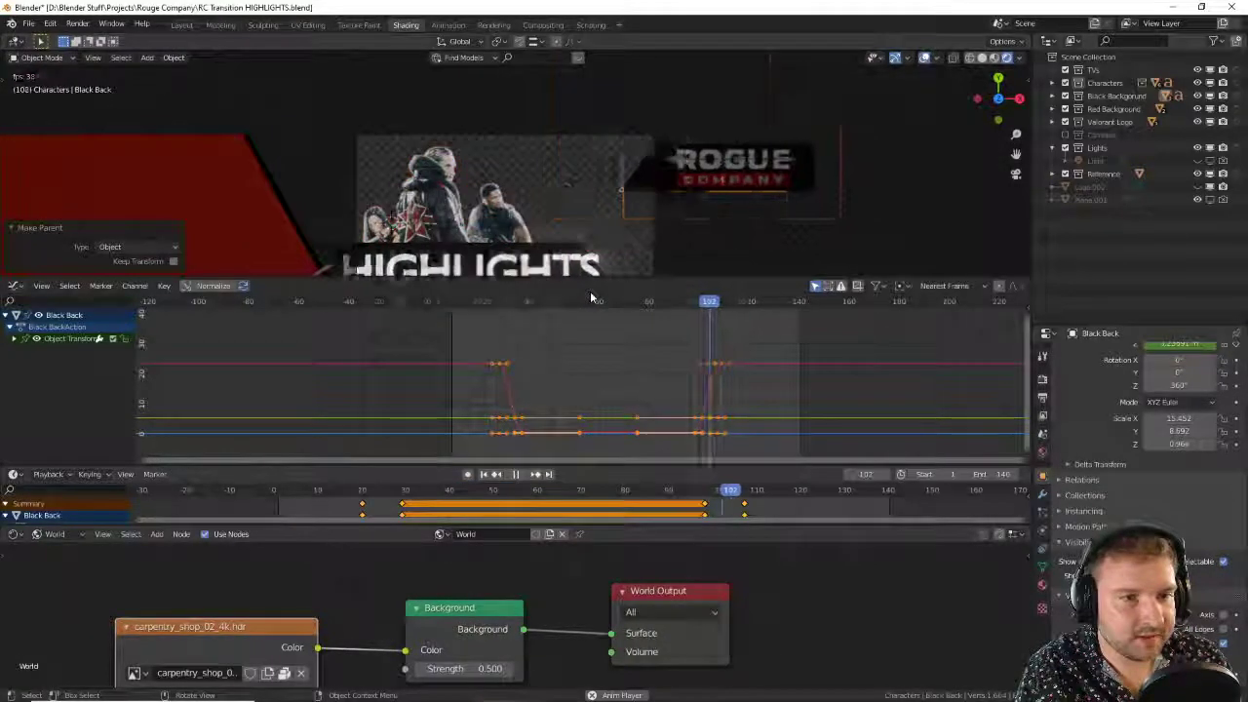
# Step: At frame 1, move the characters image along negative X out of the camera view and keyframe its location
pyautogui.click(464, 303)
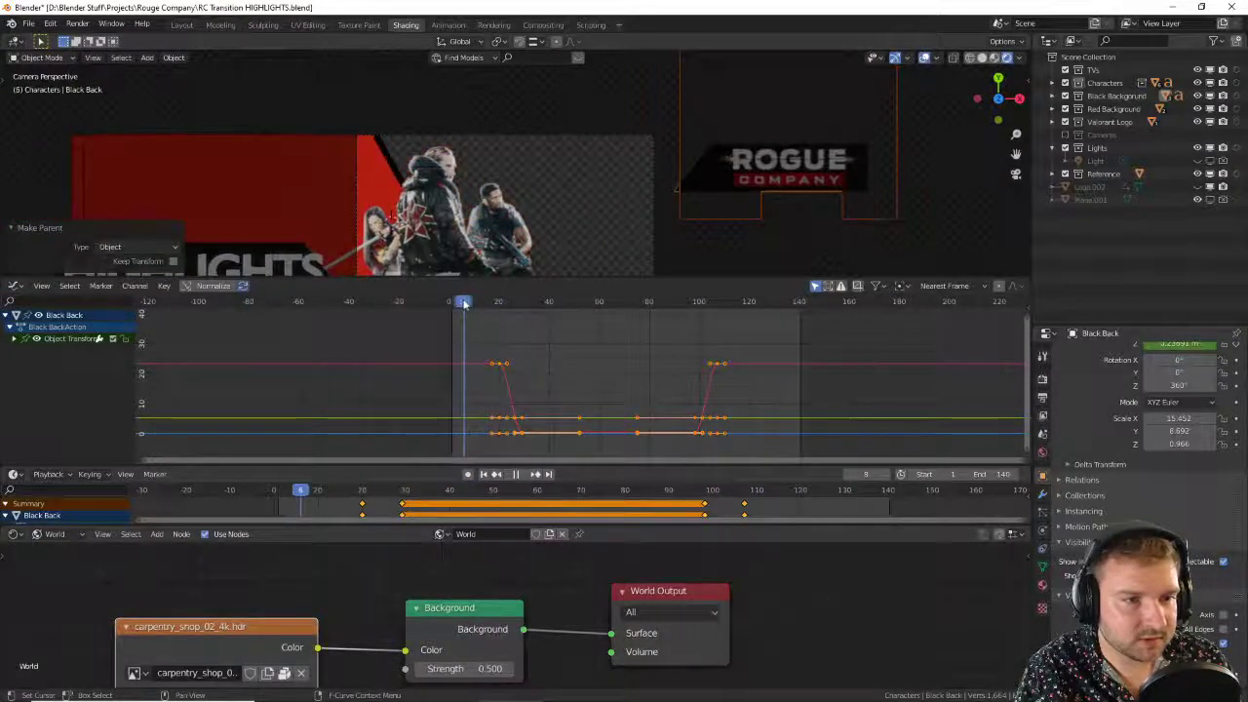
pyautogui.moveTo(464, 303); pyautogui.dragTo(450, 304)
pyautogui.press('space')
pyautogui.click(451, 233)
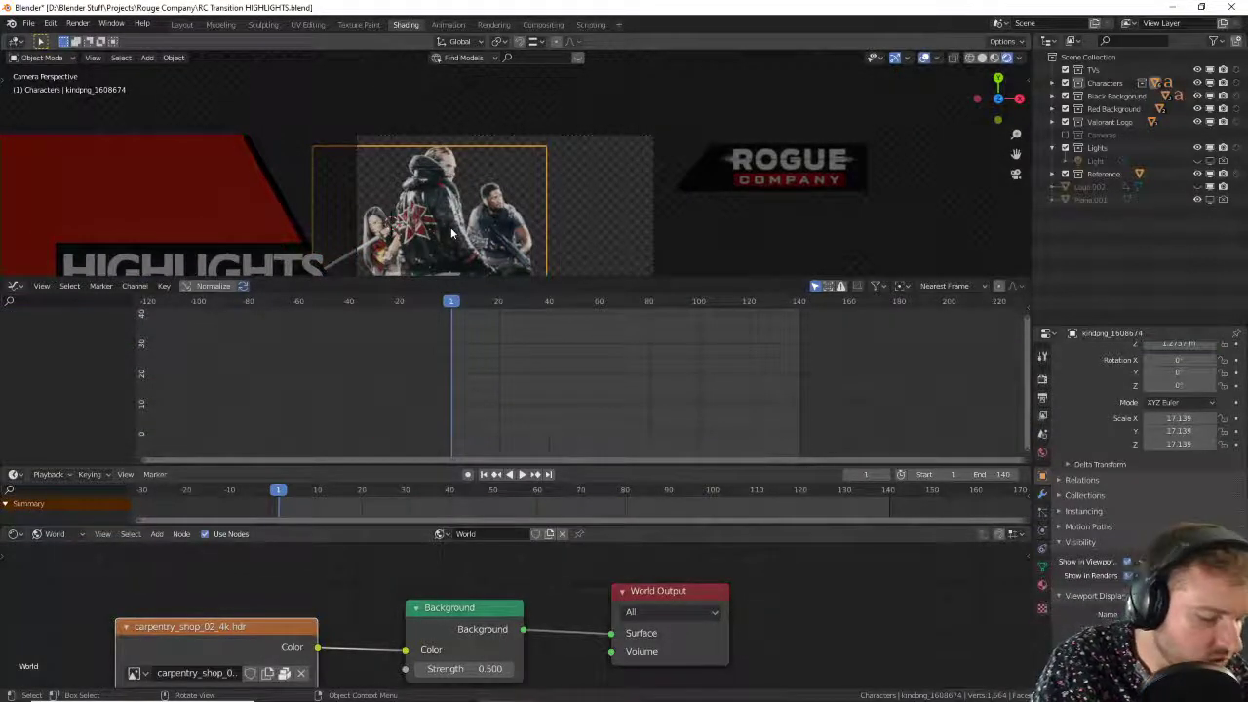
pyautogui.press('g')
pyautogui.press('z')
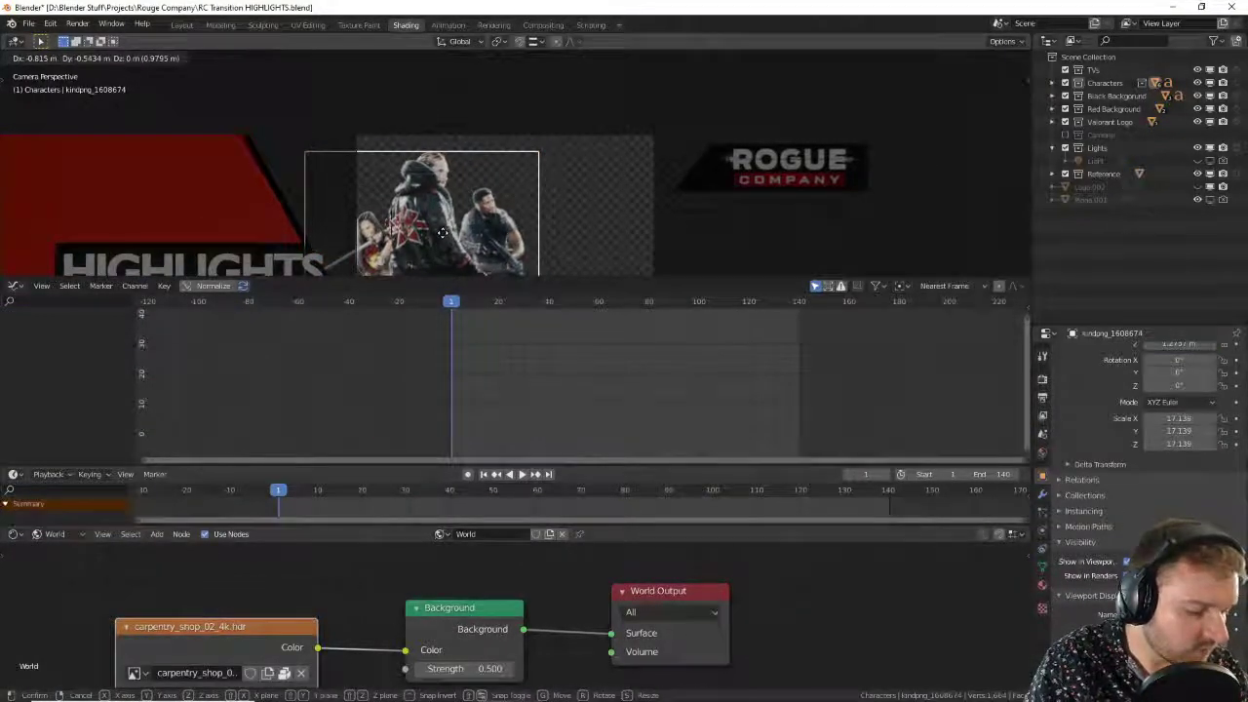
pyautogui.press('x')
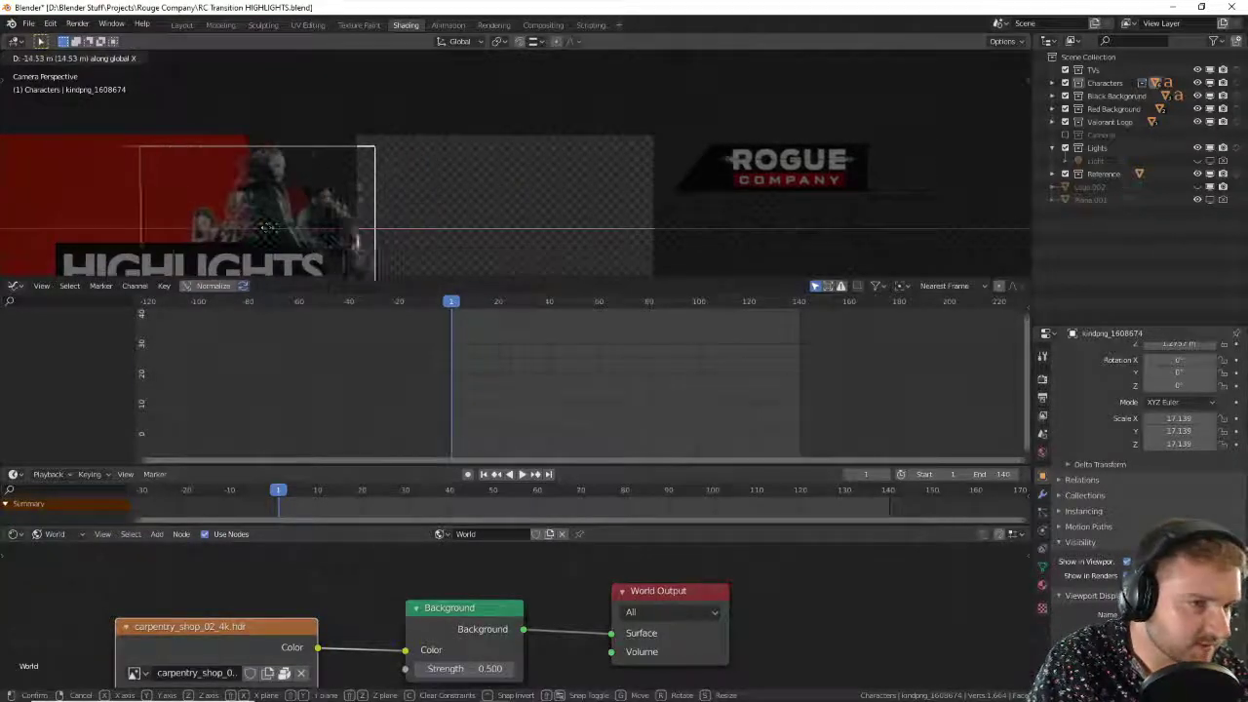
pyautogui.click(211, 230)
pyautogui.press('i')
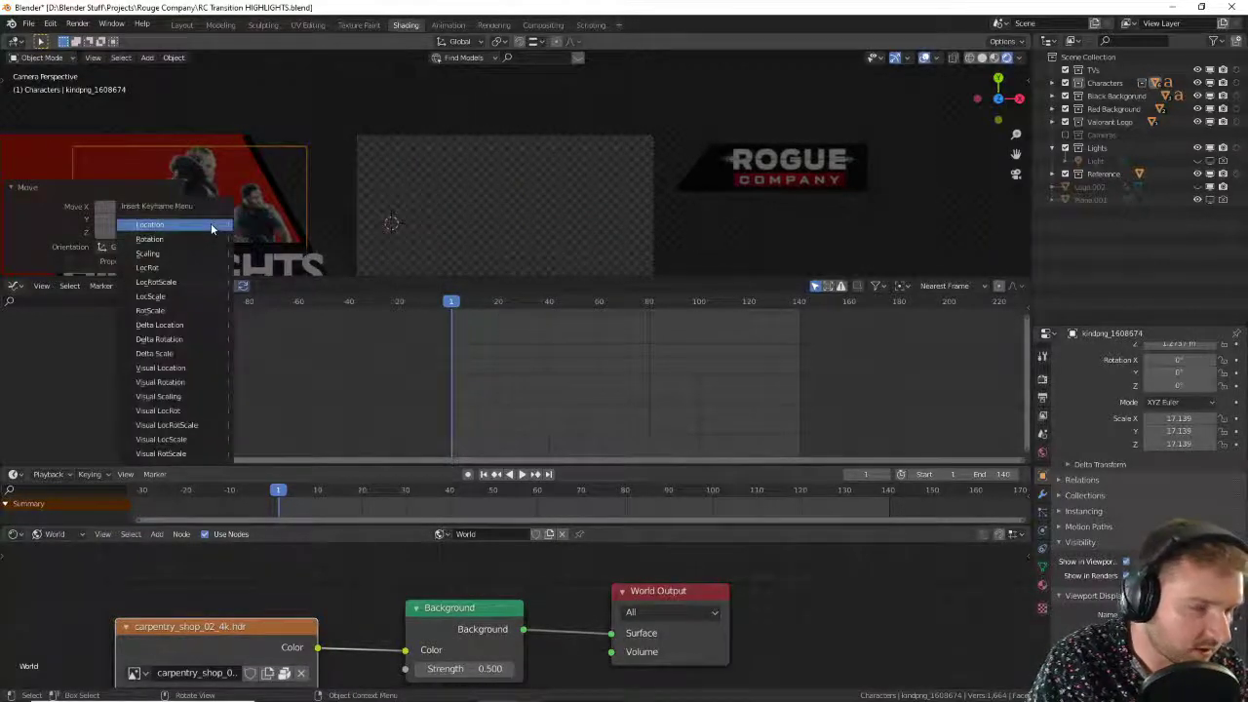
pyautogui.click(211, 224)
# Step: At frame 45, move the characters image 26.6 m along X back into the camera view and keyframe its location
pyautogui.press('space')
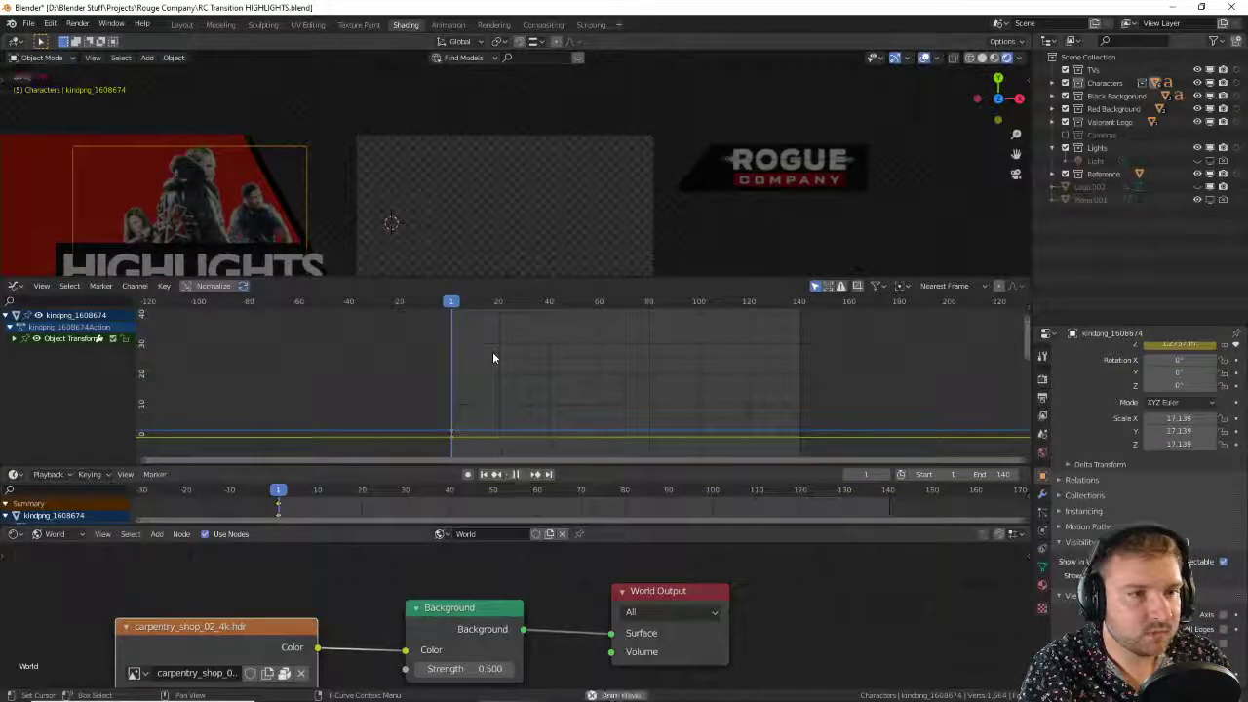
pyautogui.press('space')
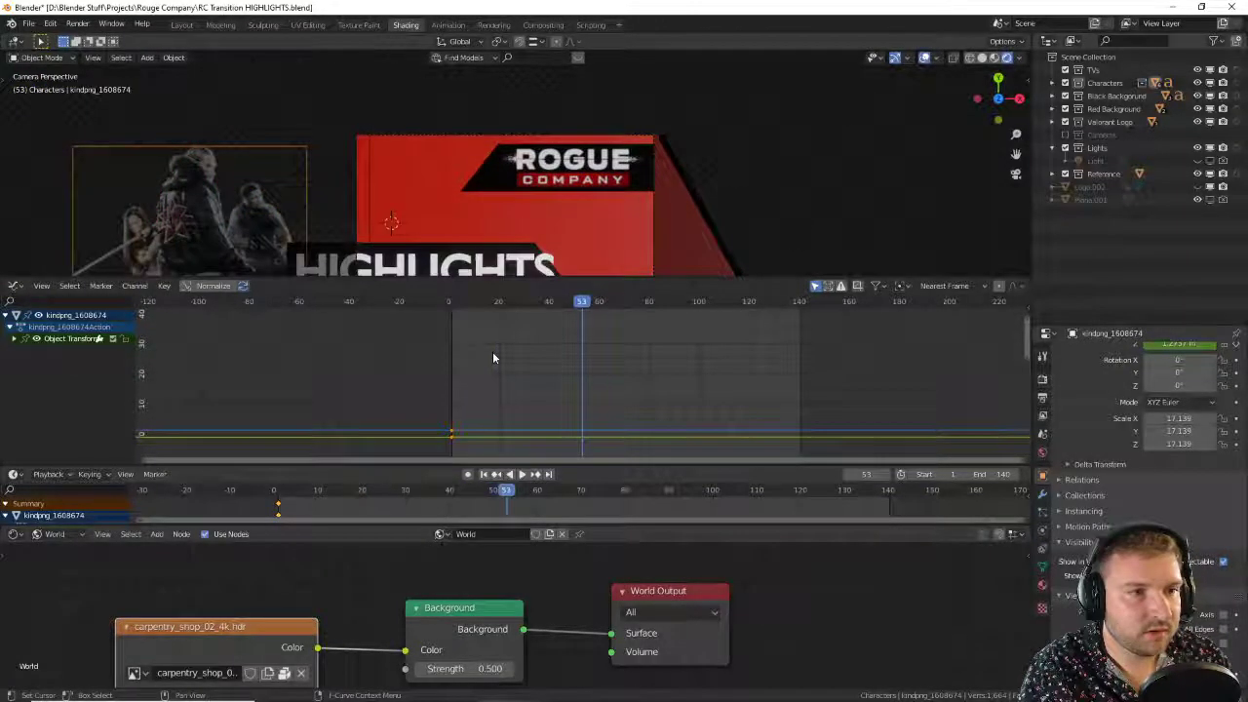
pyautogui.moveTo(527, 303); pyautogui.dragTo(562, 304)
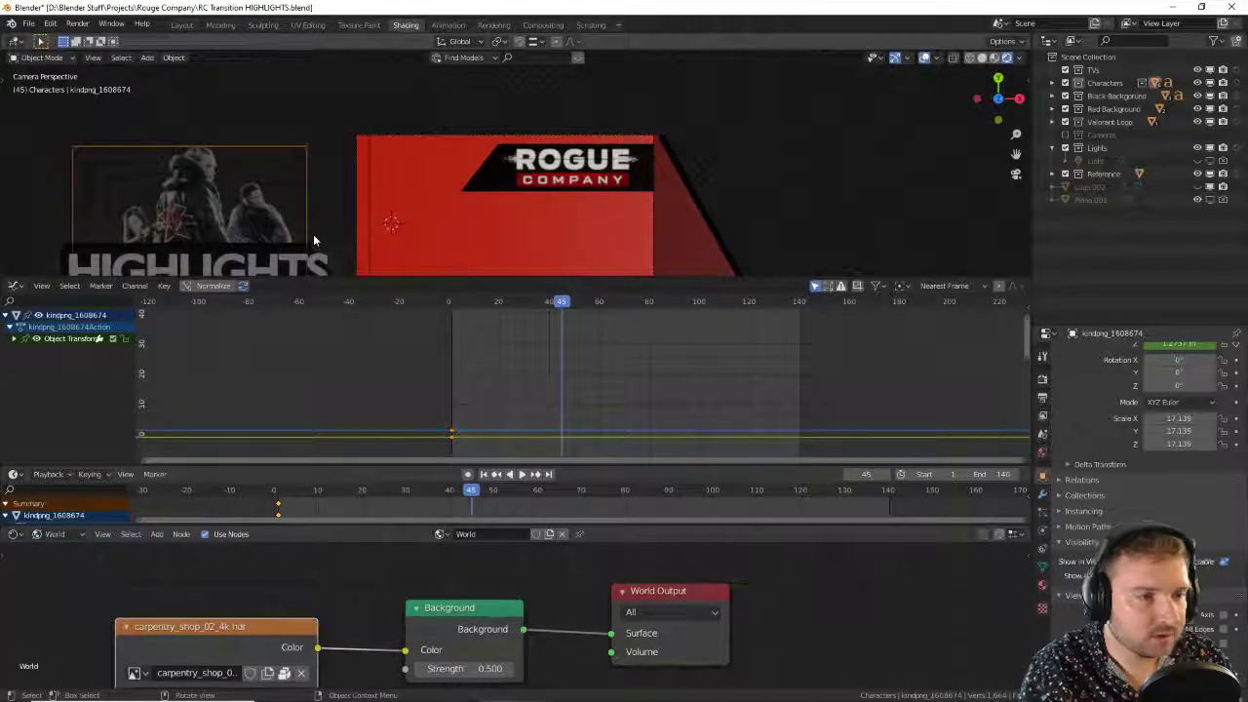
pyautogui.press('g')
pyautogui.press('x')
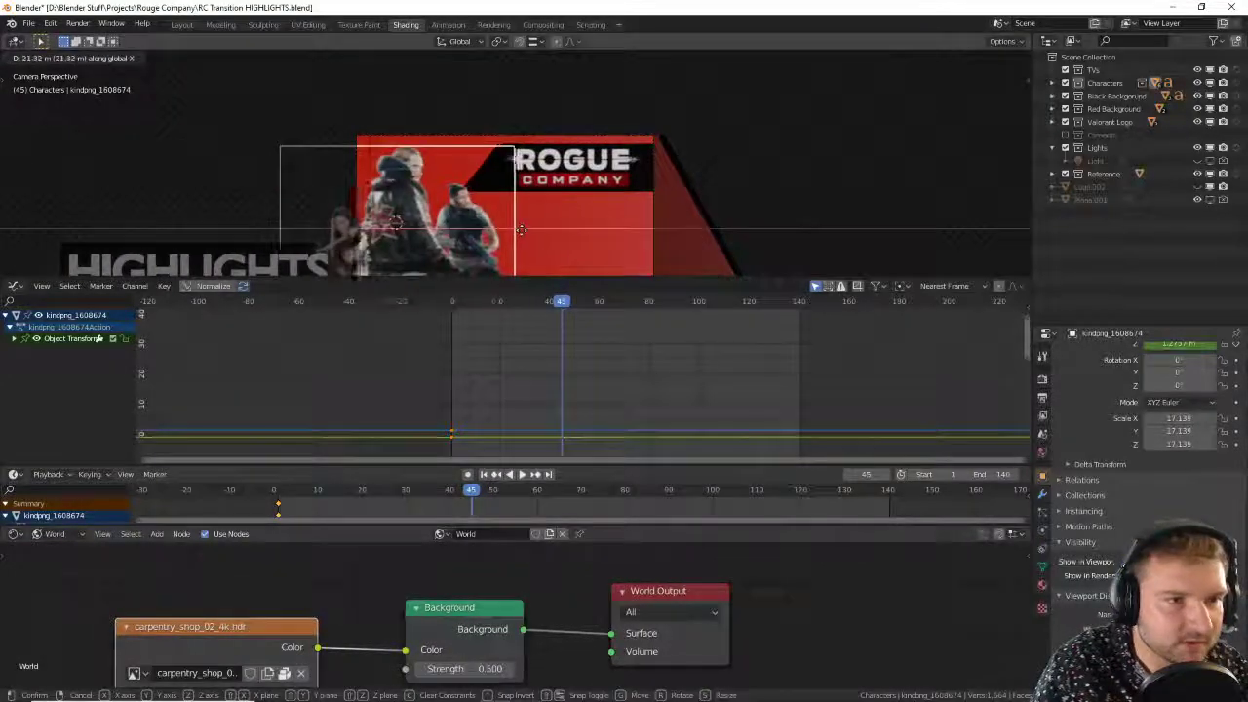
pyautogui.click(562, 233)
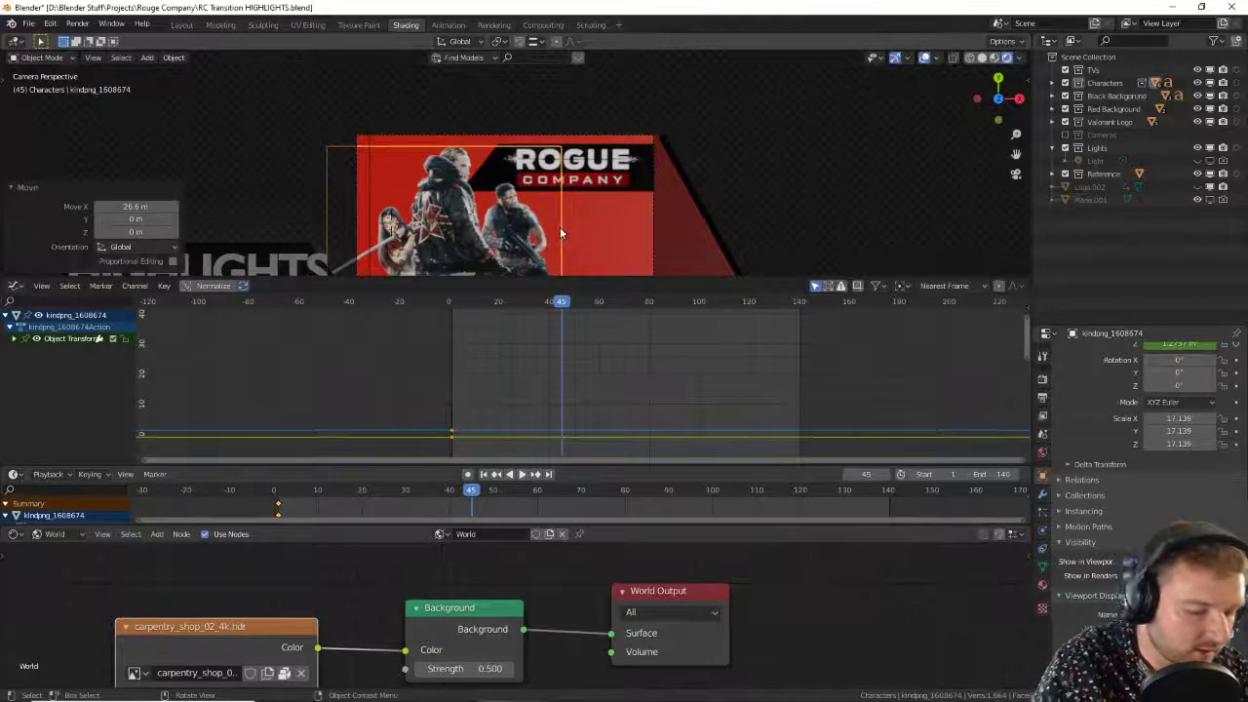
pyautogui.press('i')
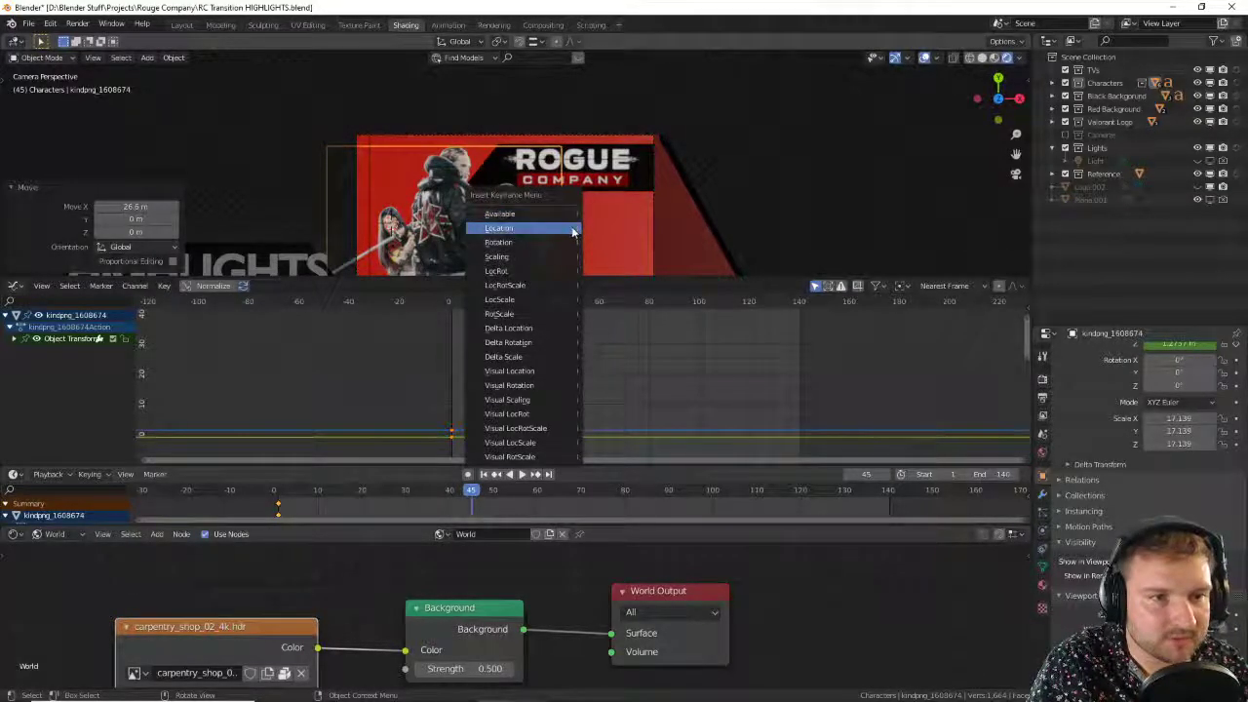
pyautogui.click(573, 230)
# Step: Move the characters' arrival keyframe on the X location curve to frame 20, and play the animation to check the timing
pyautogui.press('space')
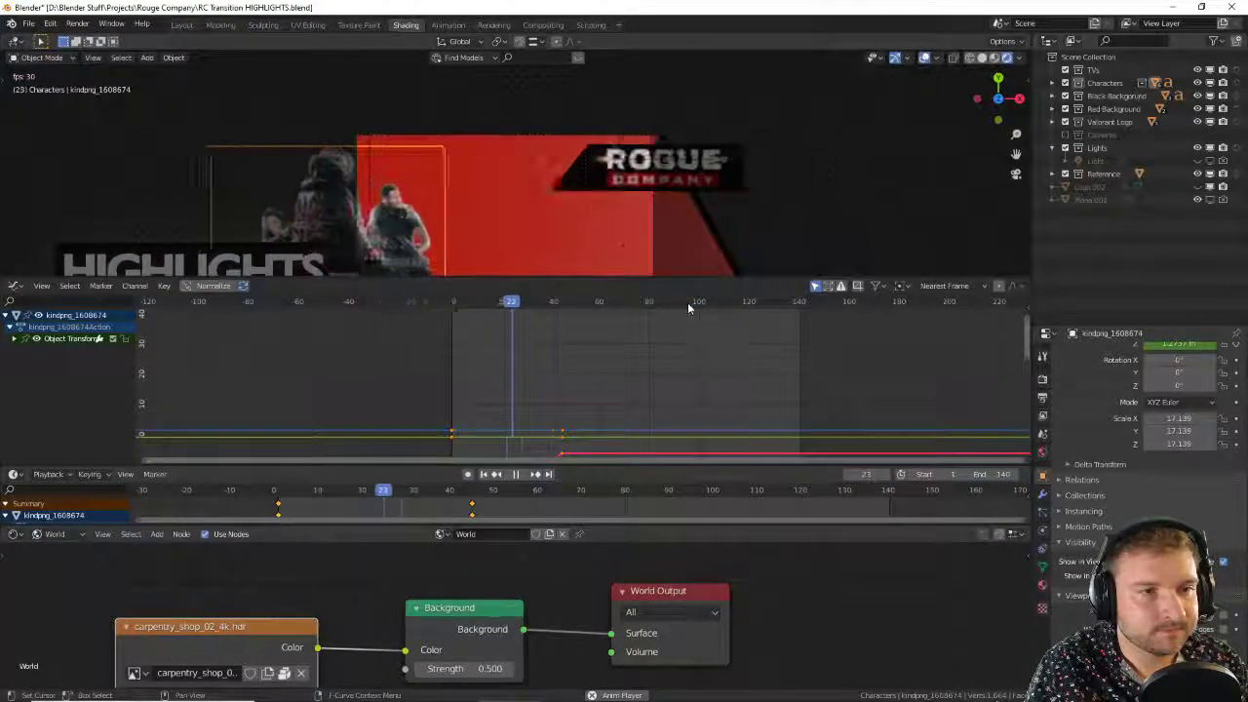
pyautogui.press('space')
pyautogui.press('Home')
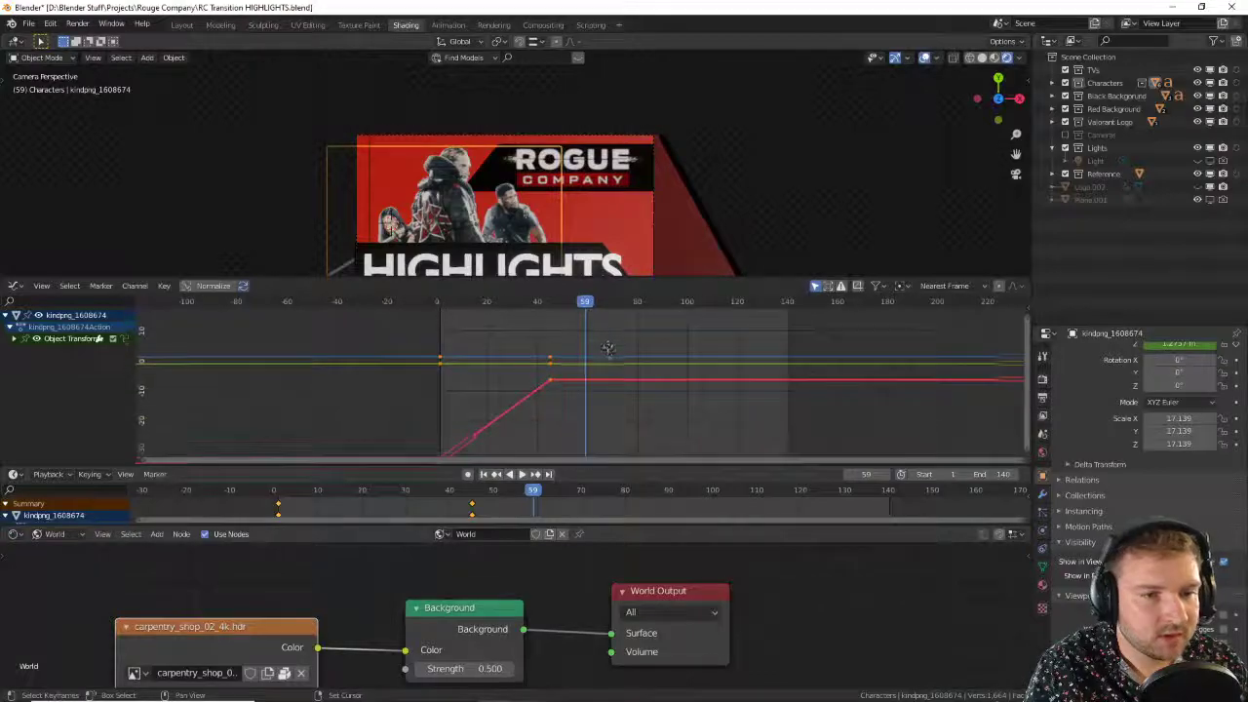
pyautogui.scroll(3, 607, 347)
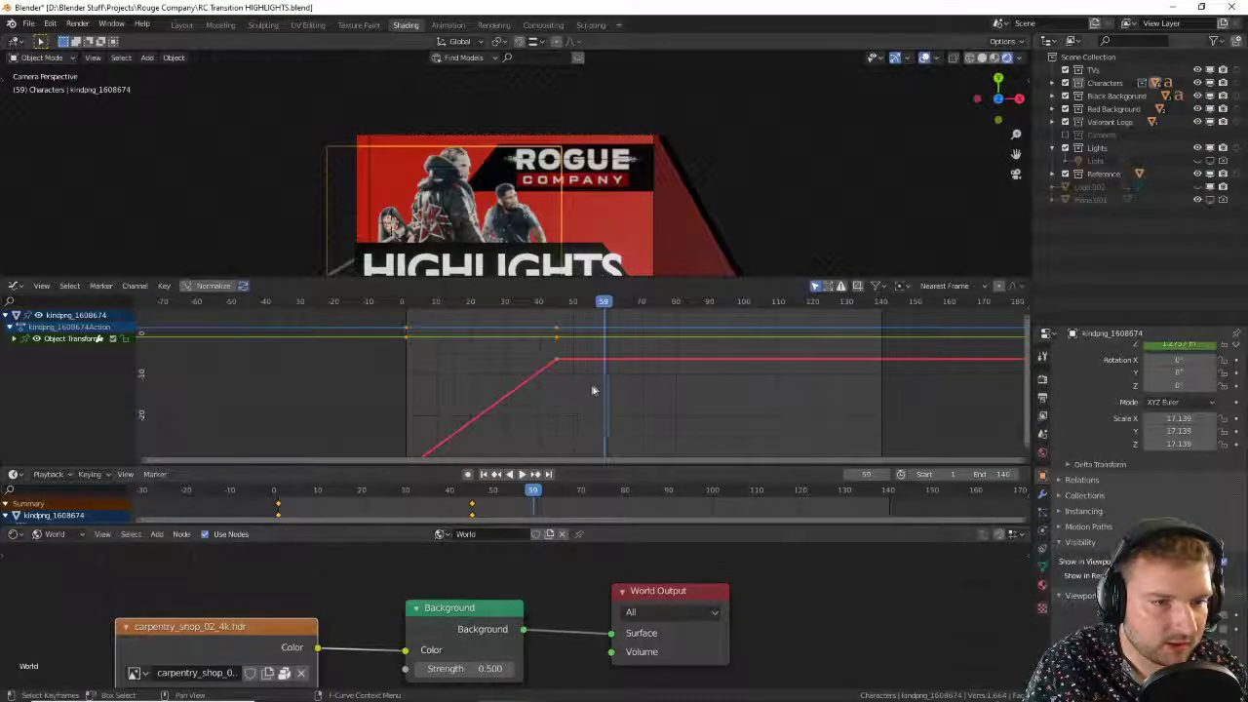
pyautogui.moveTo(591, 390); pyautogui.dragTo(550, 356)
pyautogui.press('g')
pyautogui.press('x')
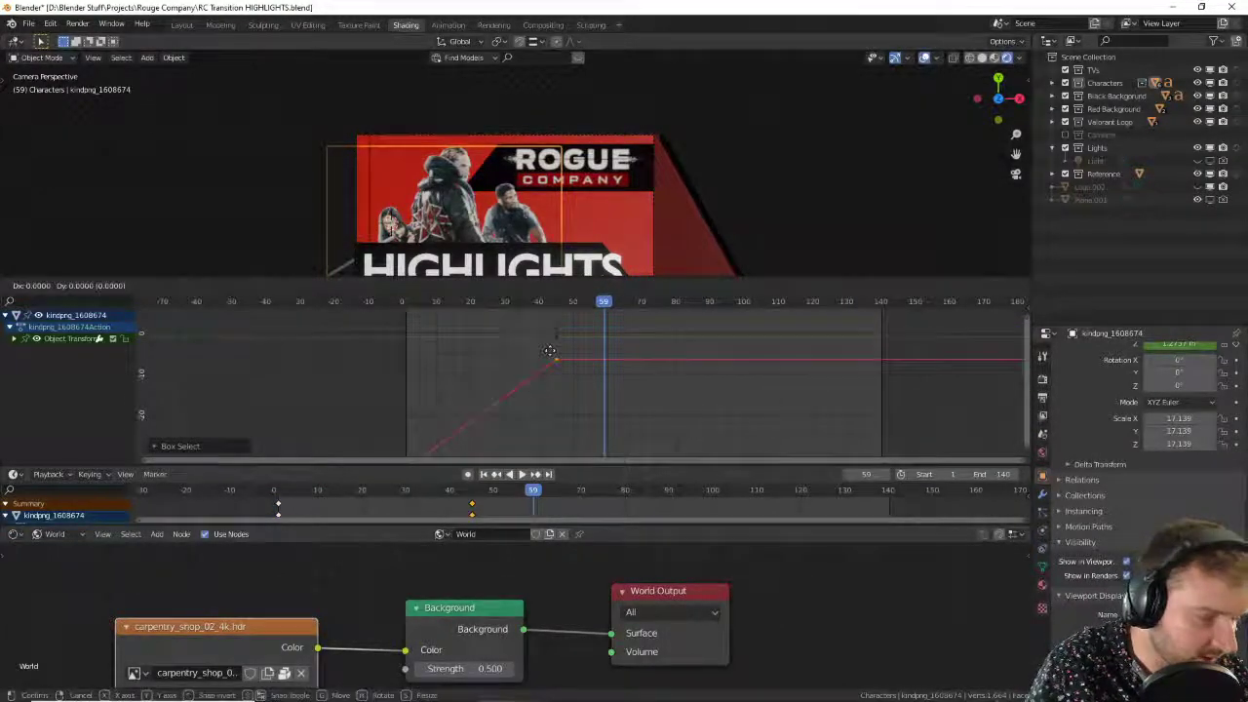
pyautogui.click(464, 355)
pyautogui.click(775, 250)
pyautogui.press('space')
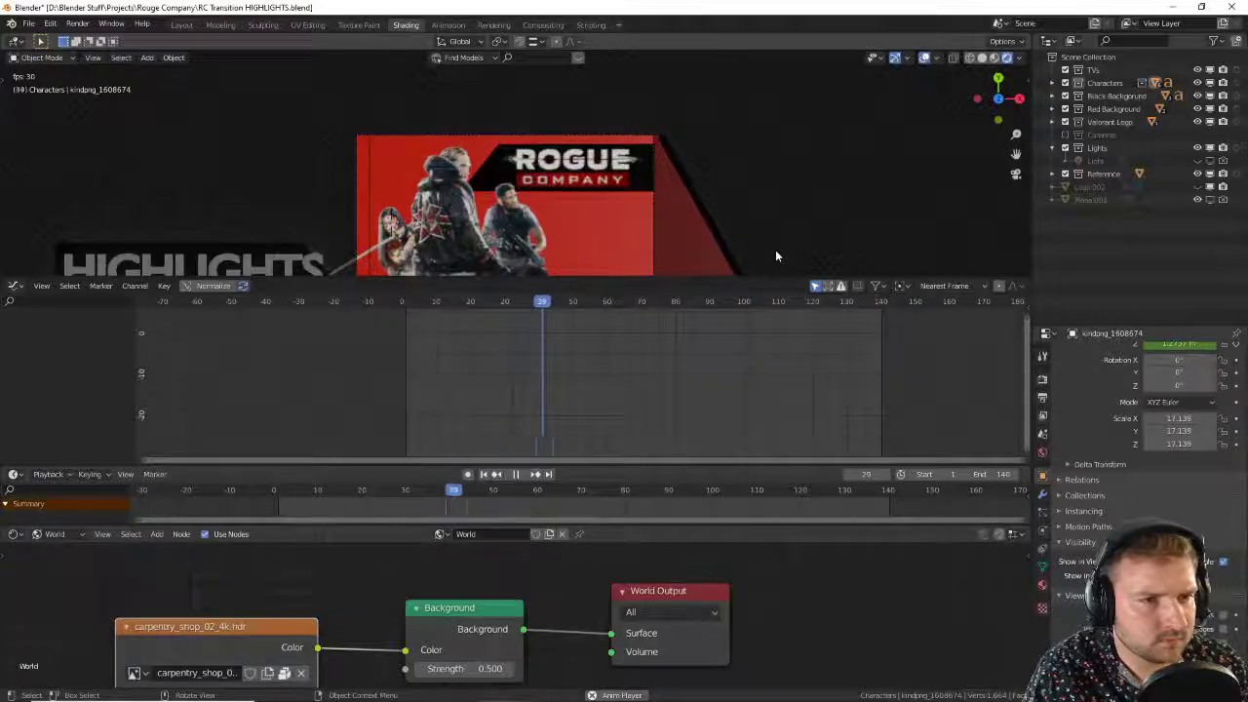
pyautogui.press('space')
# Step: Shift both X location keyframes of the characters image to frames 17 and 36, and play back the entrance
pyautogui.click(464, 264)
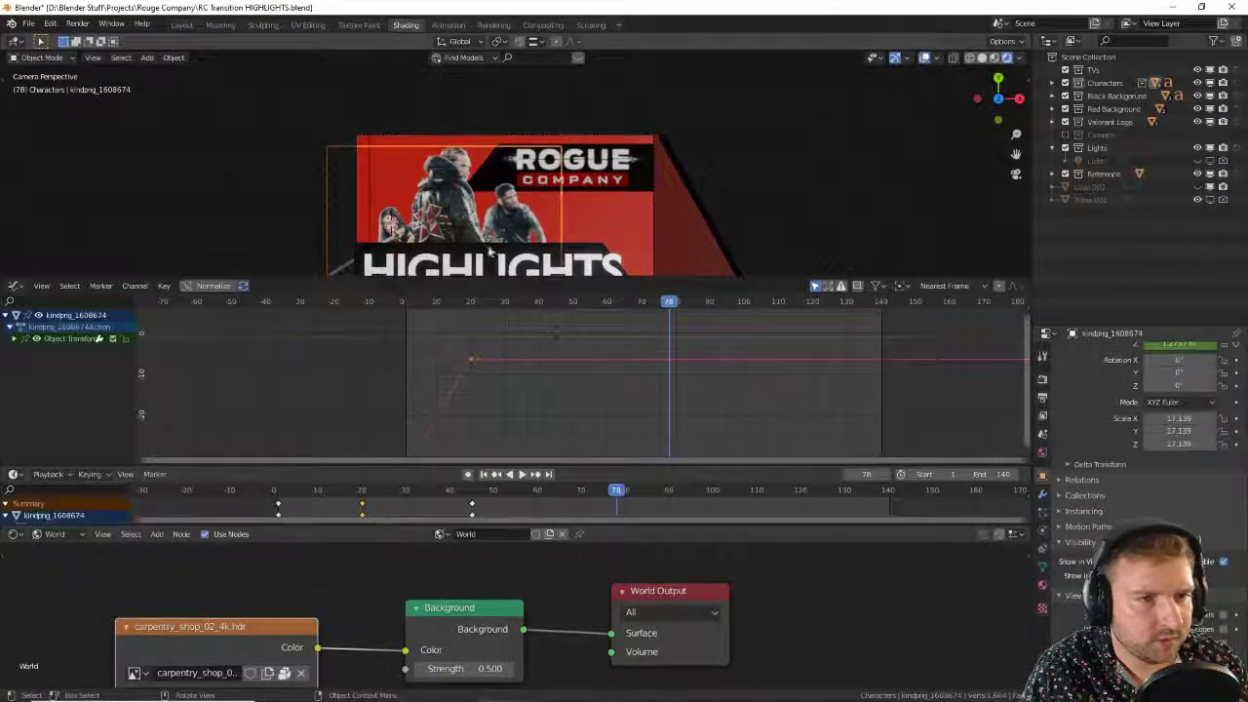
pyautogui.scroll(-2, 535, 398)
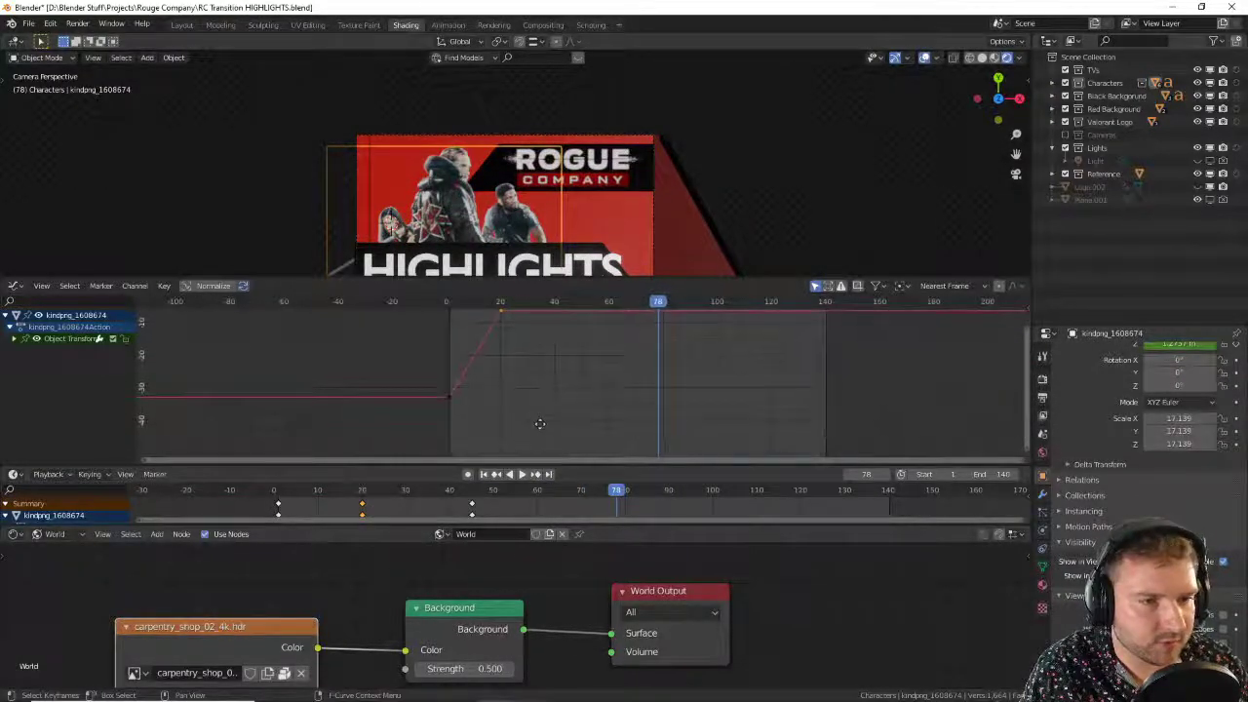
pyautogui.moveTo(559, 446); pyautogui.dragTo(425, 327)
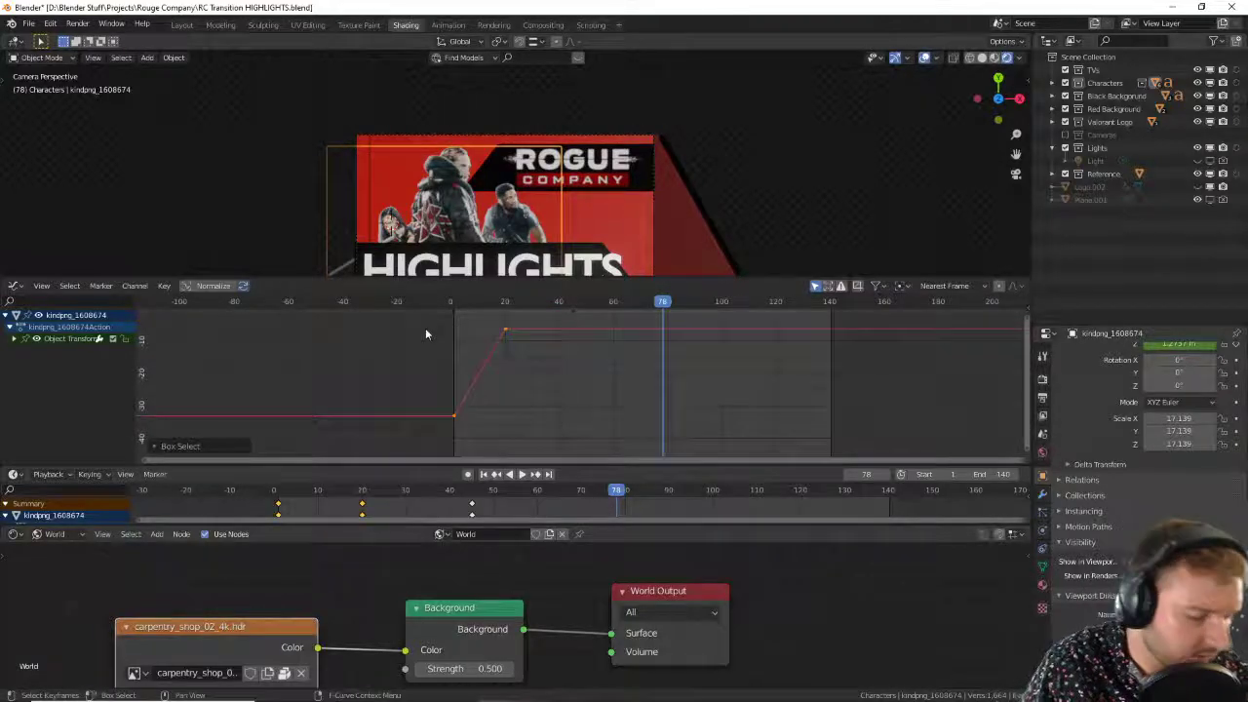
pyautogui.press('g')
pyautogui.press('x')
pyautogui.click(469, 331)
pyautogui.press('space')
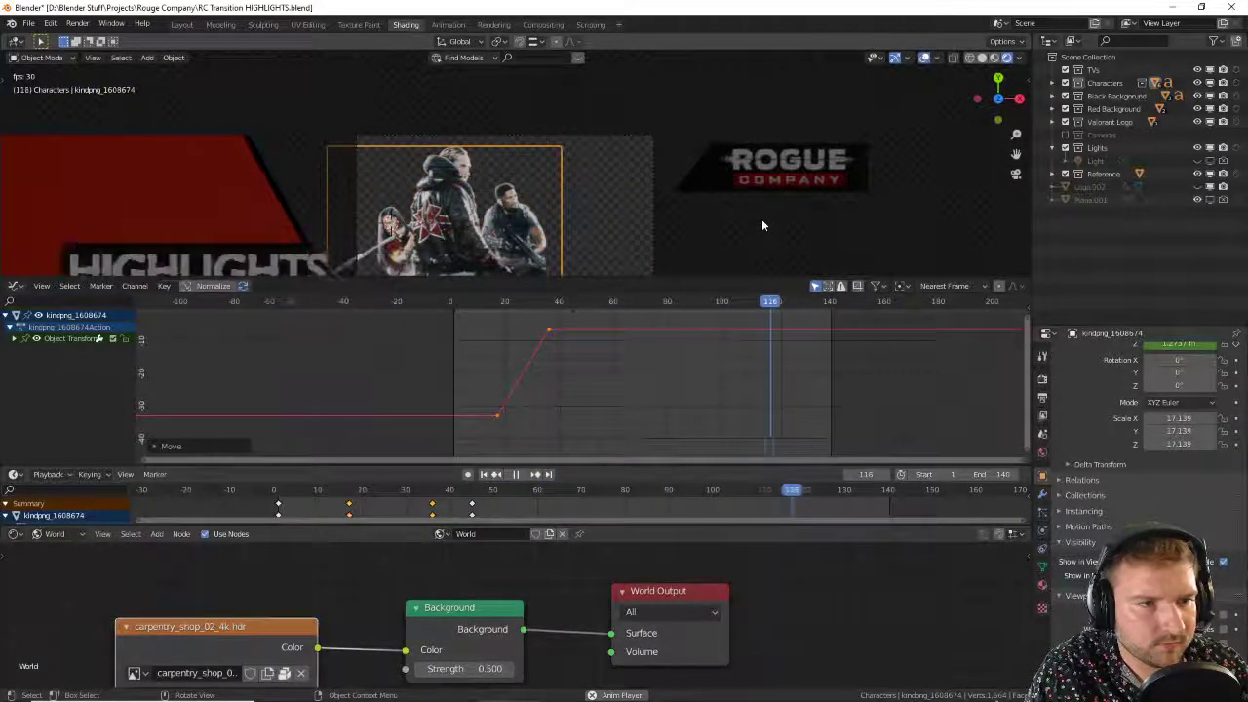
pyautogui.press('space')
# Step: Keyframe the characters image's current location at frame 115 to hold it before its exit
pyautogui.moveTo(745, 315)
pyautogui.mouseDown()
pyautogui.moveTo(688, 312)
pyautogui.moveTo(762, 312)
pyautogui.mouseUp()
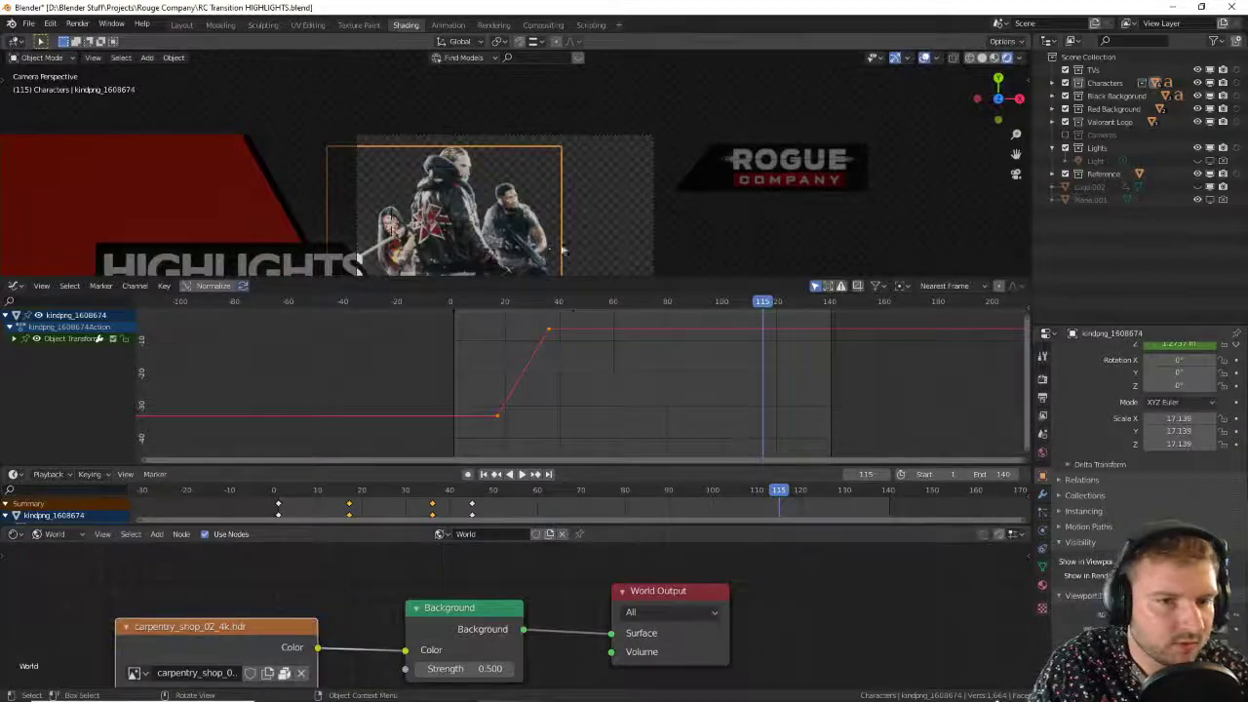
pyautogui.press('i')
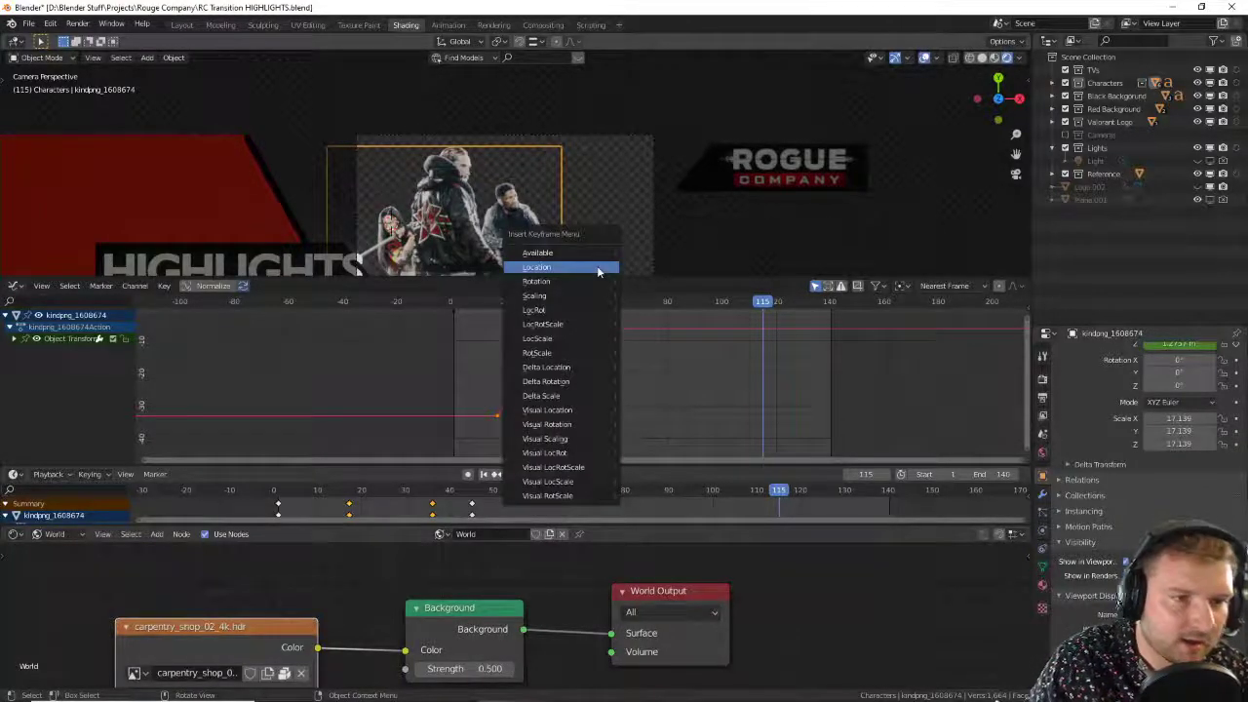
pyautogui.click(546, 267)
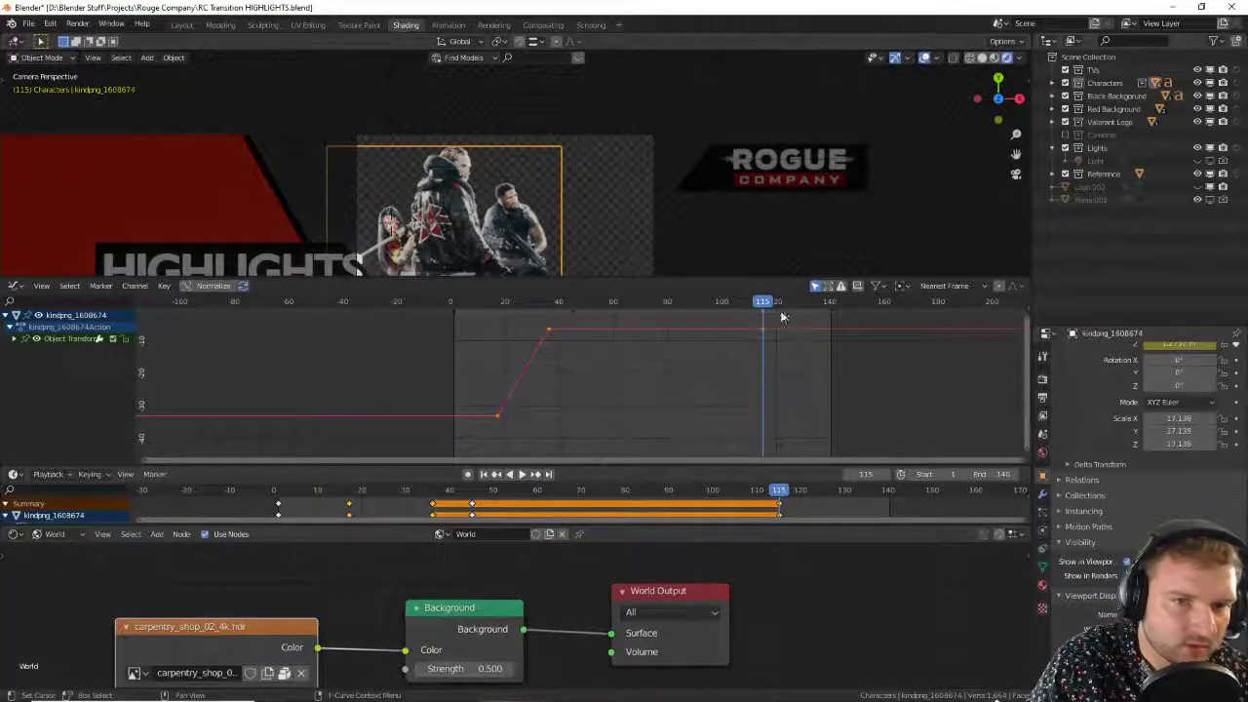
# Step: At frame 133, move the characters image about 27.4 m along negative X out of the camera view and keyframe its location
pyautogui.press('space')
pyautogui.press('space')
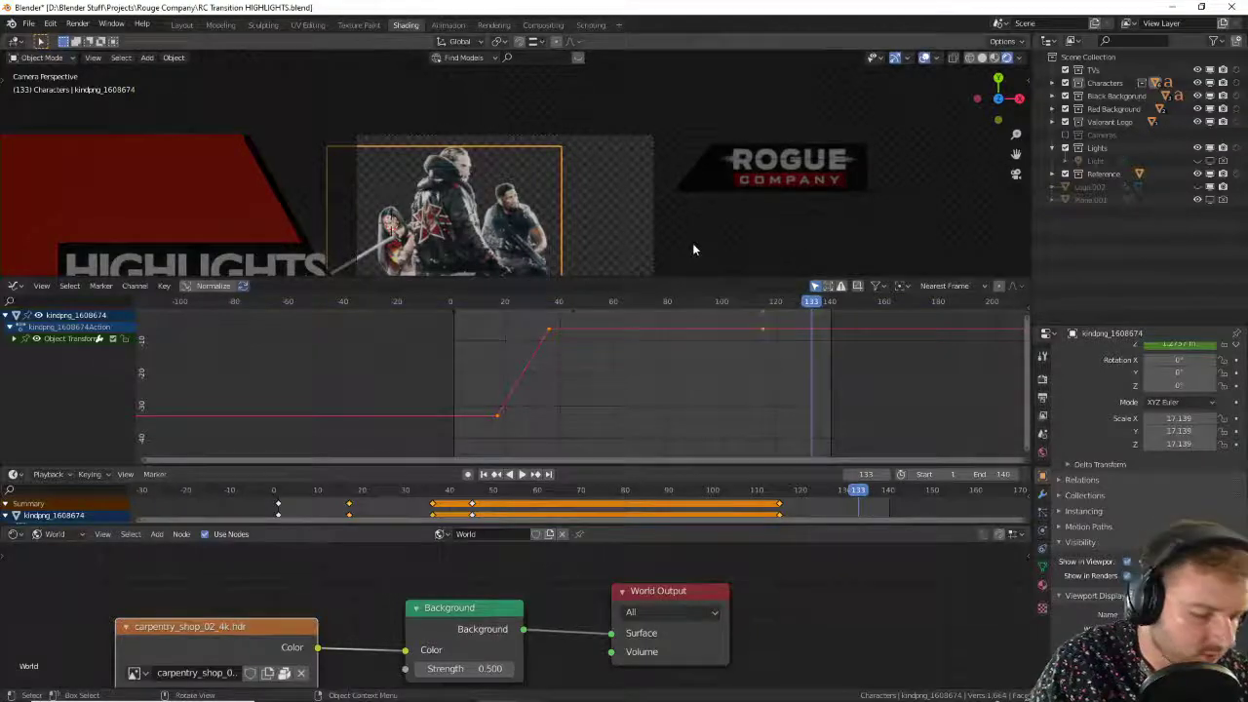
pyautogui.press('g')
pyautogui.press('x')
pyautogui.click(430, 228)
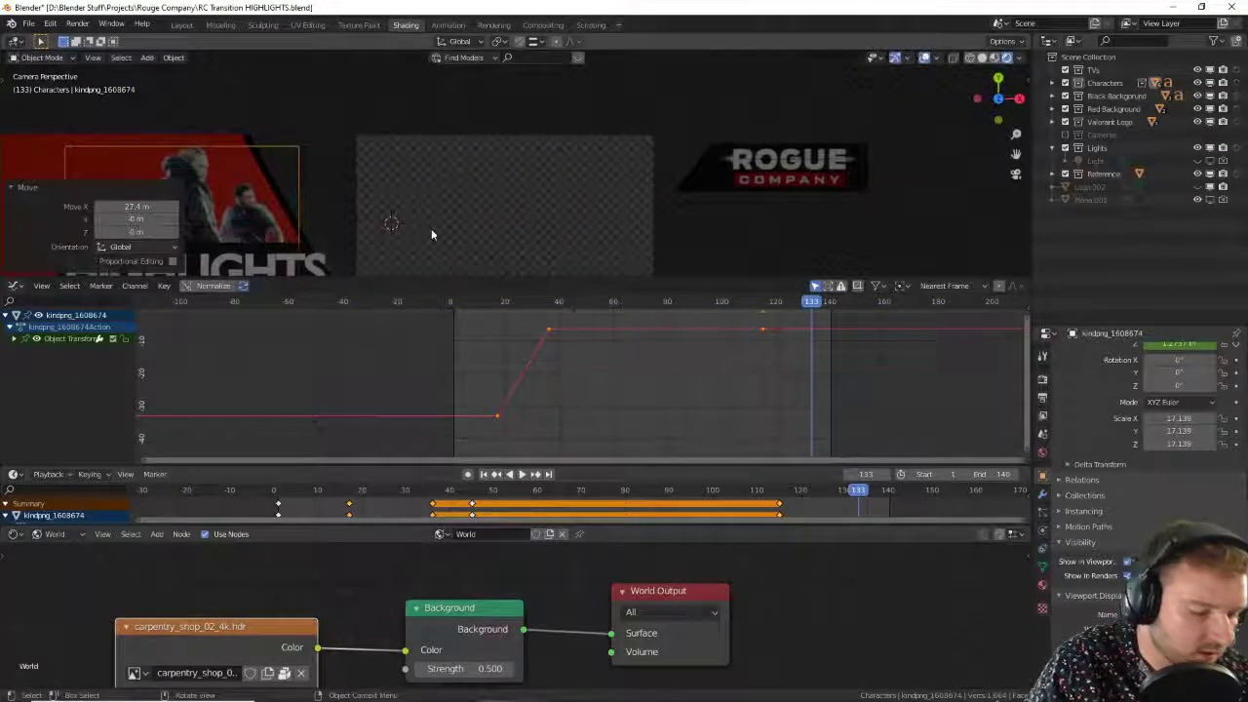
pyautogui.press('i')
pyautogui.click(432, 230)
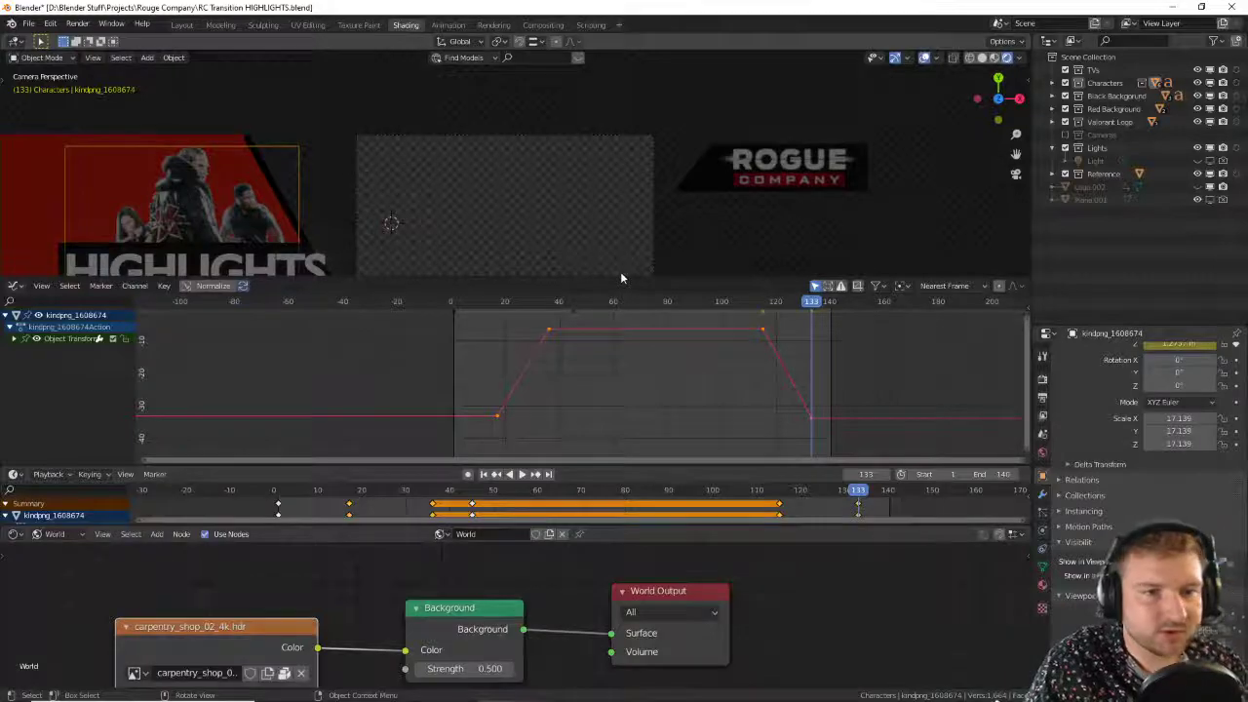
# Step: Play back the animation, and move the keyframe that starts the characters' entrance to about frame 28 on the X location curve
pyautogui.press('space')
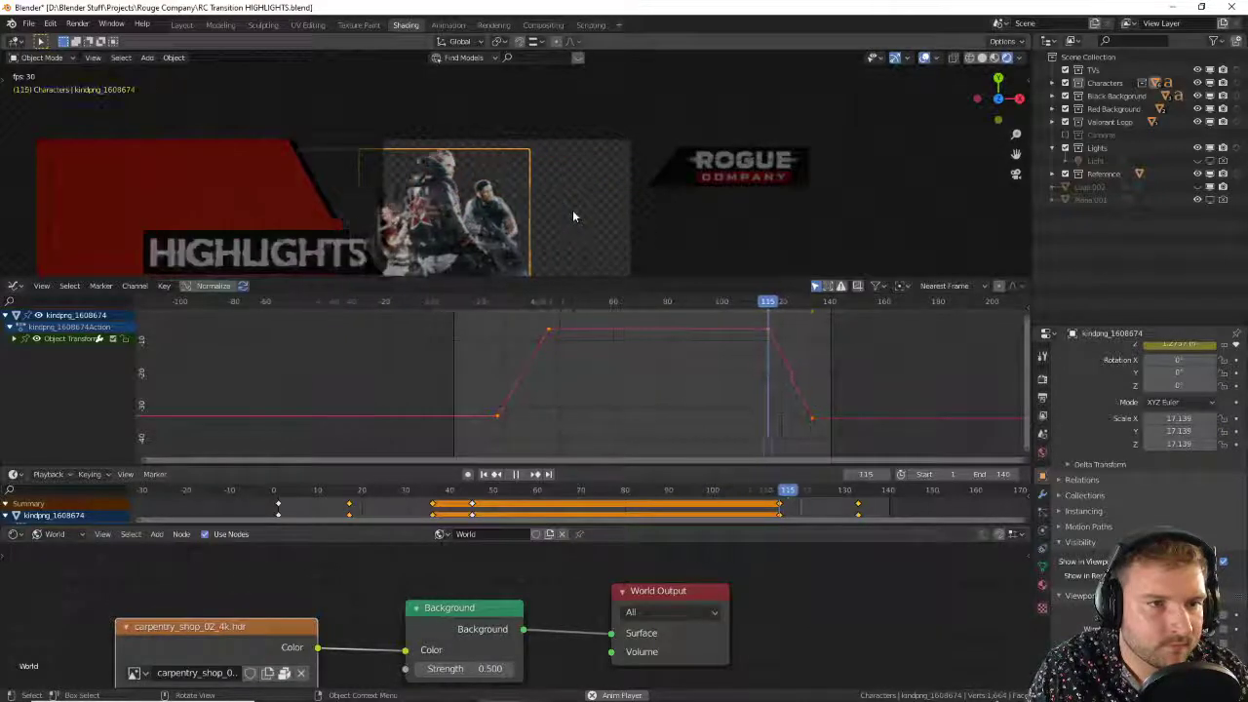
pyautogui.press('space')
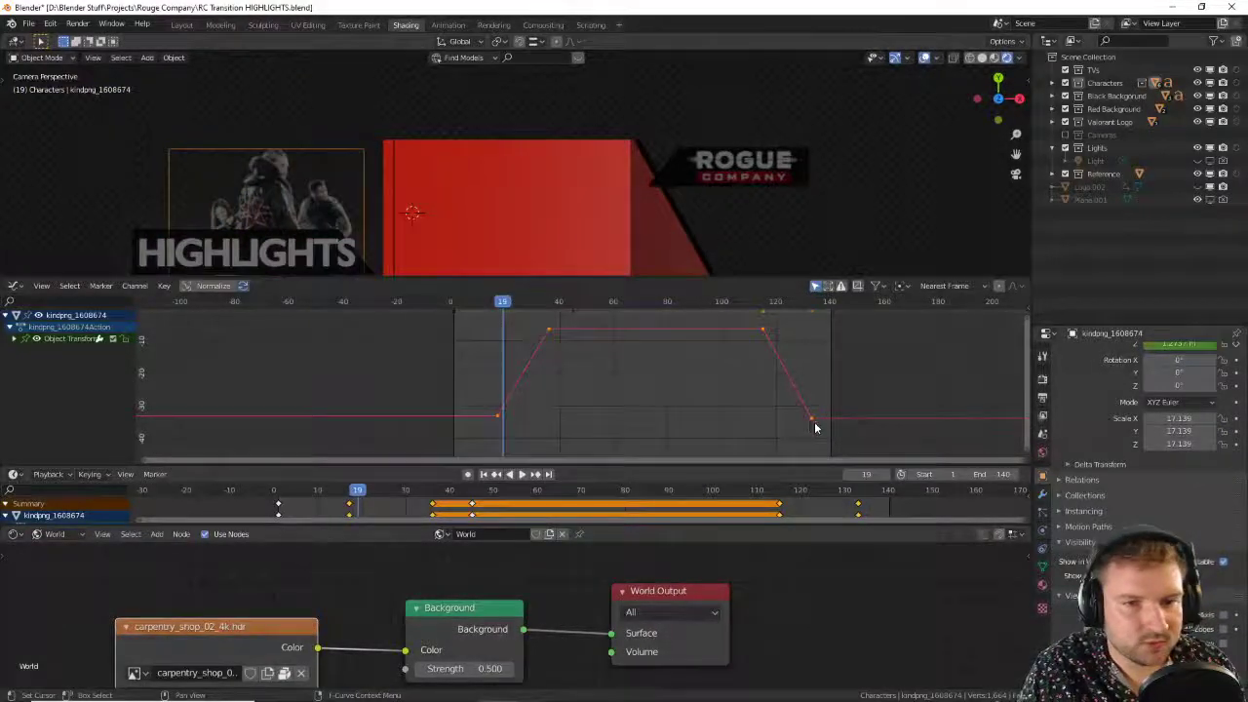
pyautogui.moveTo(546, 440); pyautogui.dragTo(460, 410)
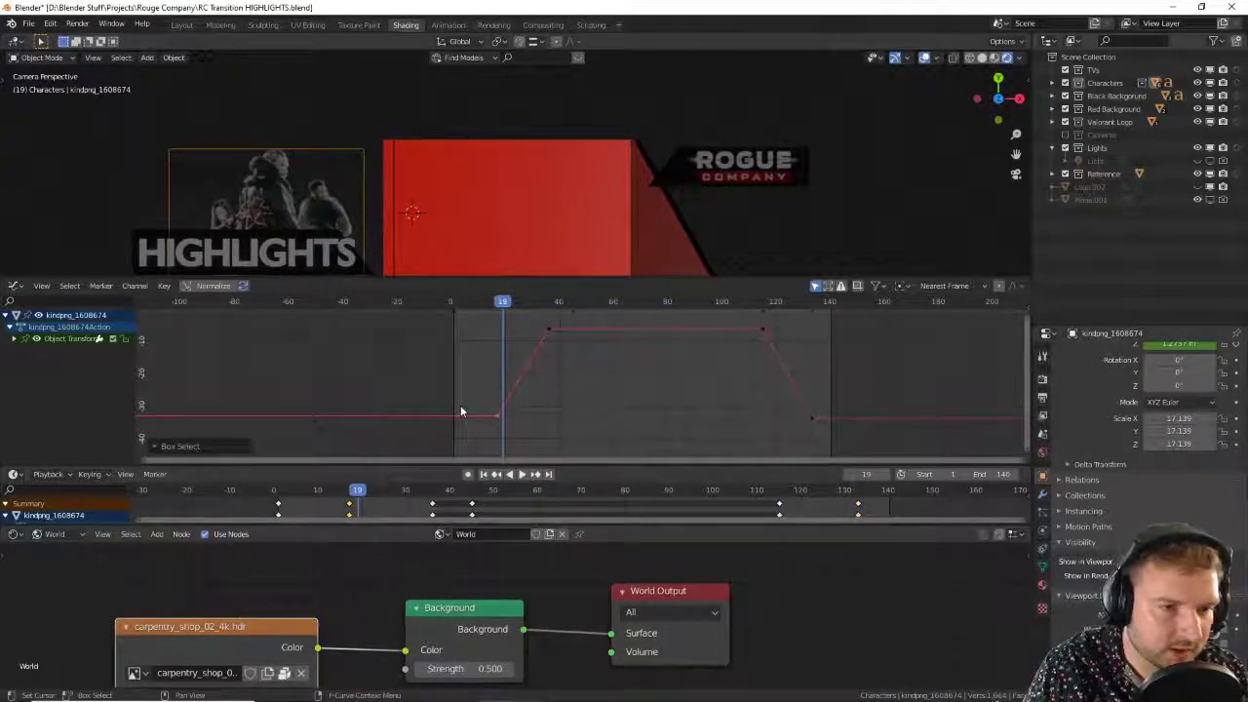
pyautogui.press('g')
pyautogui.press('x')
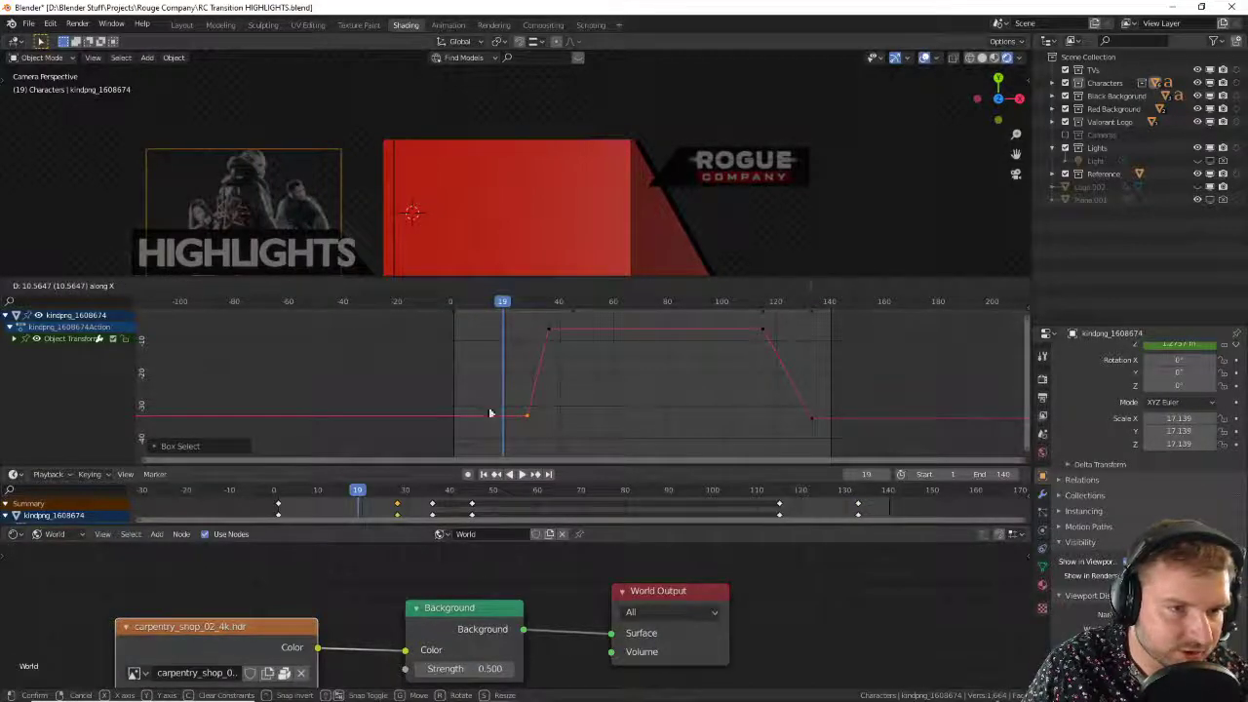
pyautogui.click(489, 414)
# Step: Move the final exit keyframe on the characters' X location curve to about frame 124, and play the animation to check the timing
pyautogui.click(809, 421)
pyautogui.press('g')
pyautogui.press('x')
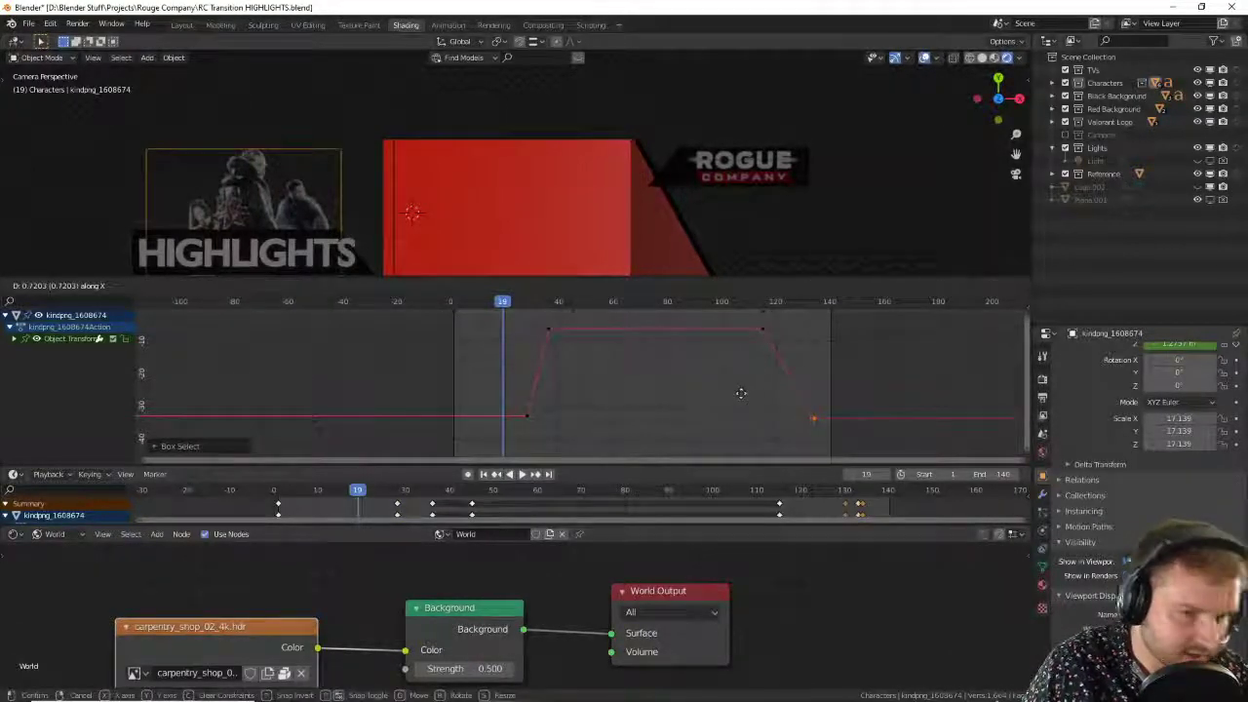
pyautogui.click(717, 390)
pyautogui.press('space')
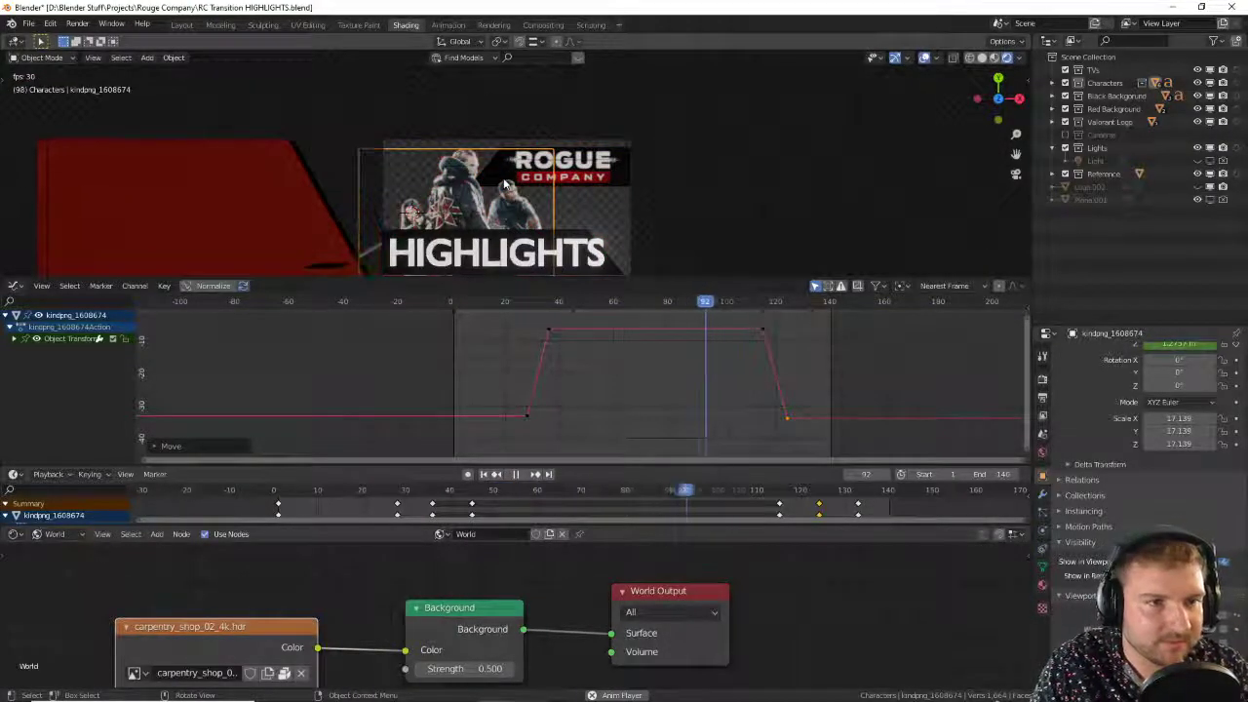
pyautogui.press('space')
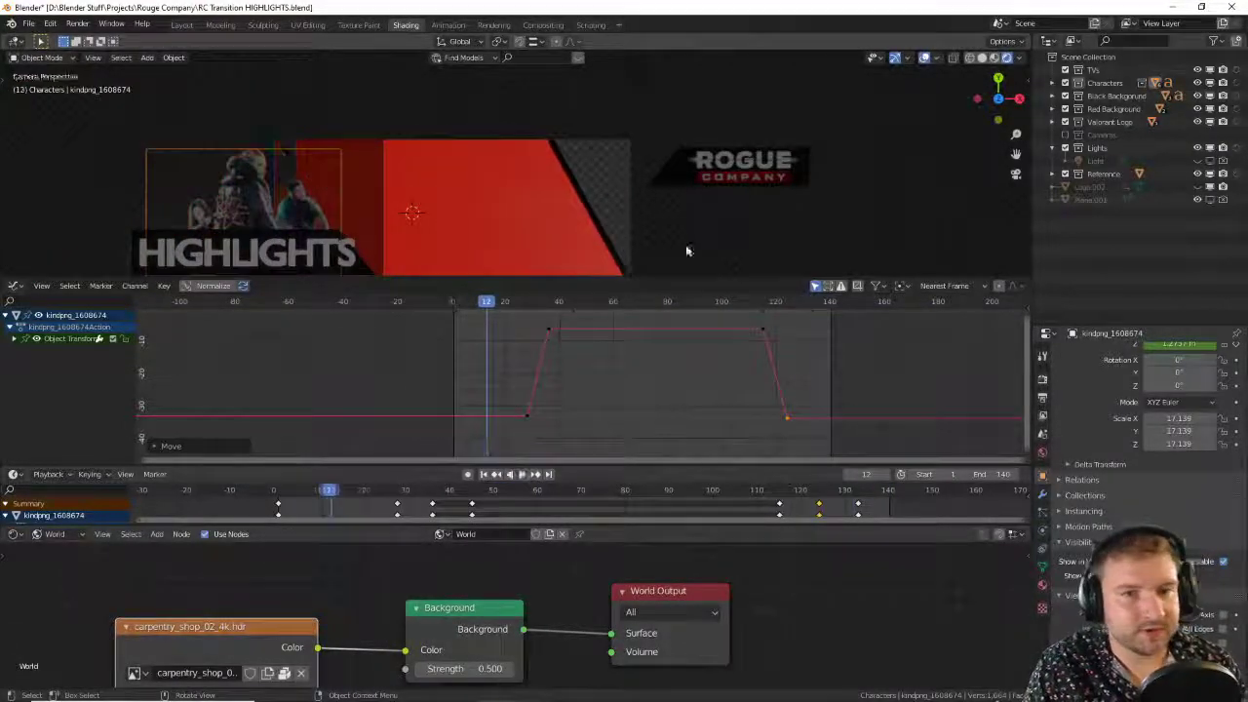
# Step: Set the render output path to the Rouge Company project's renders folder, with HIGHLIGHTS as the file name
pyautogui.scroll(3, 1077, 413)
pyautogui.click(1042, 378)
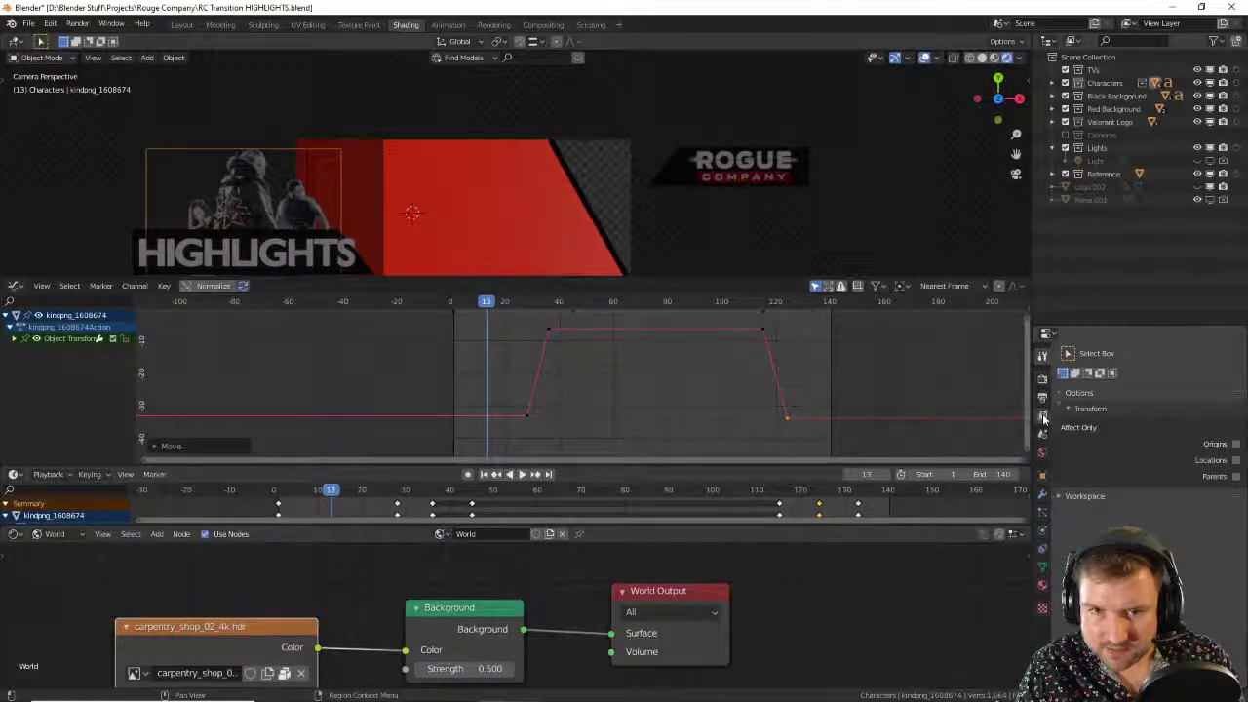
pyautogui.click(1042, 396)
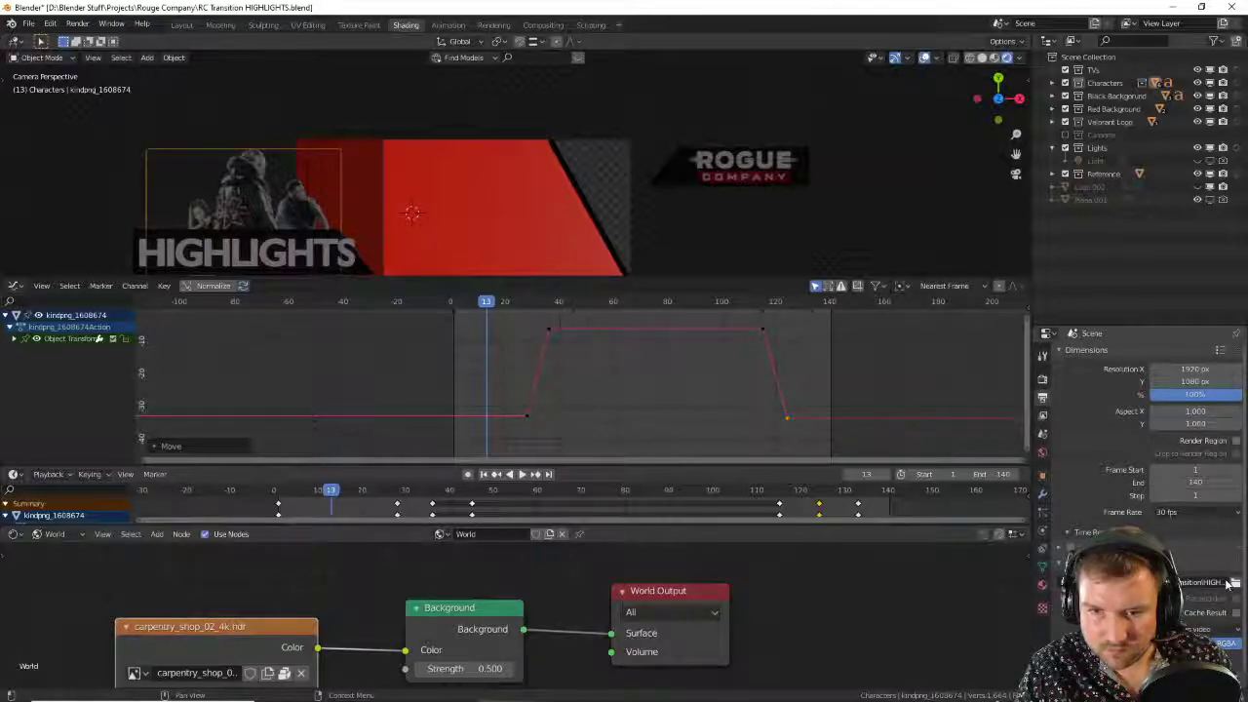
pyautogui.click(1235, 583)
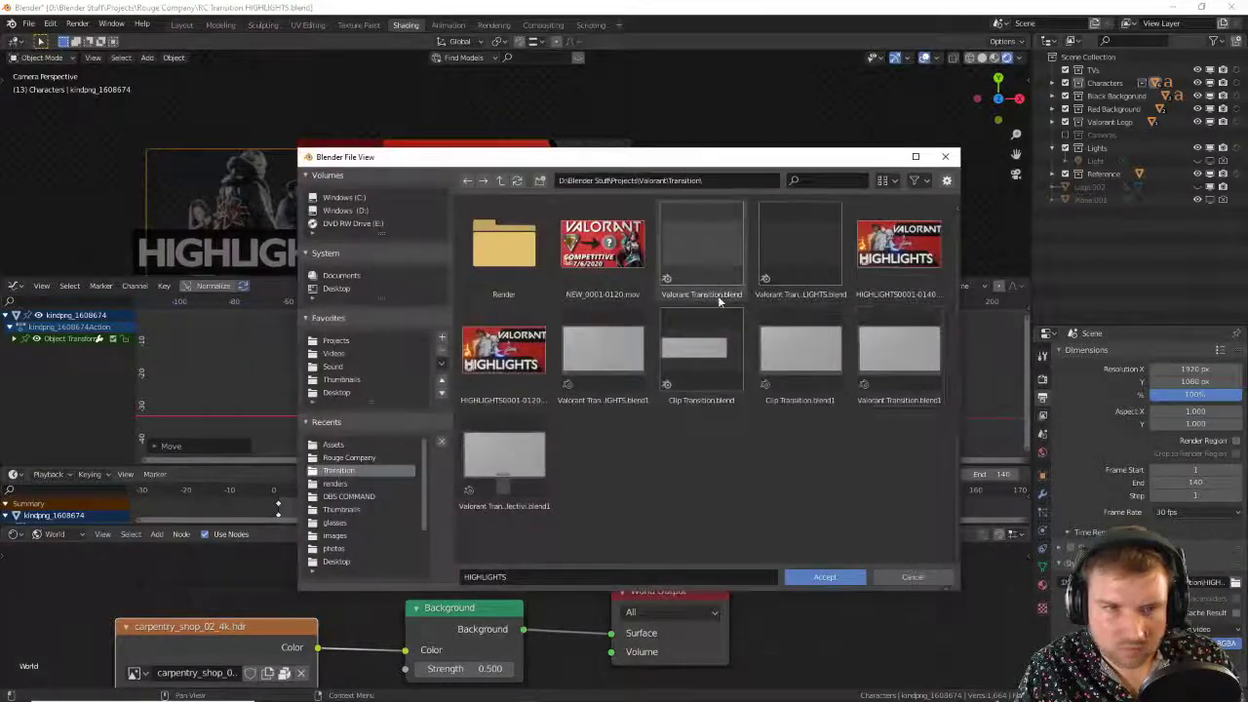
pyautogui.click(501, 183)
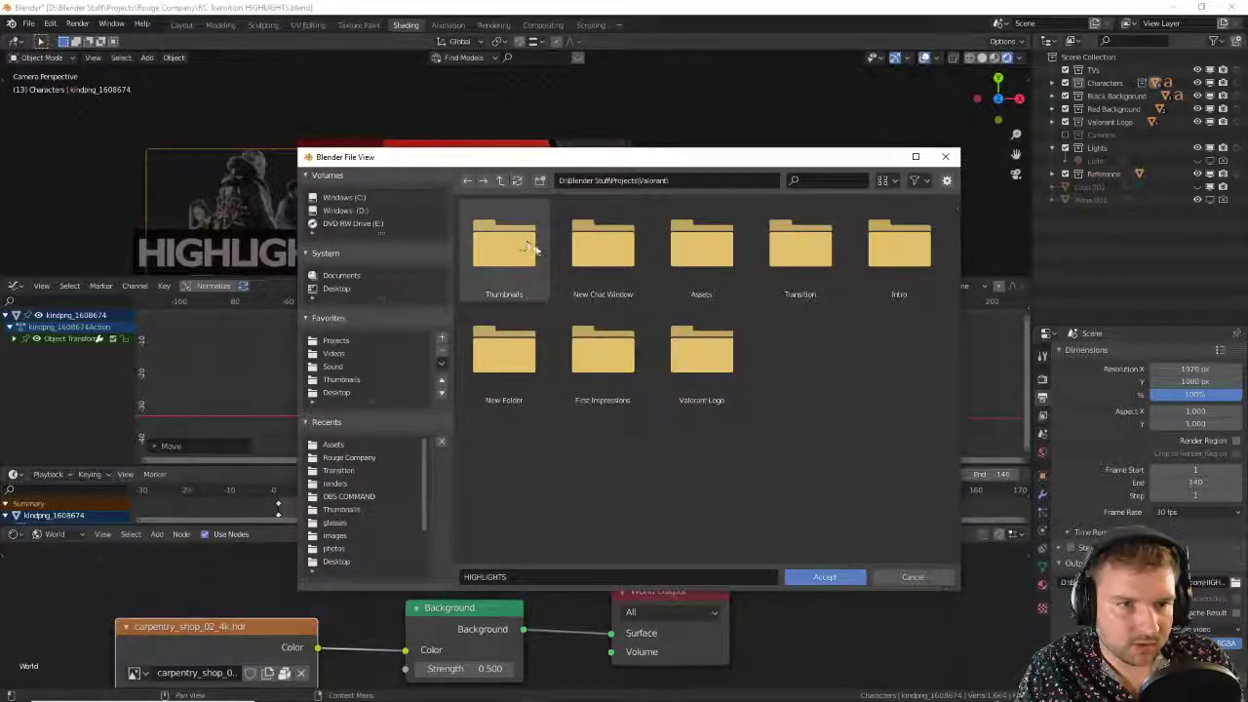
pyautogui.click(503, 181)
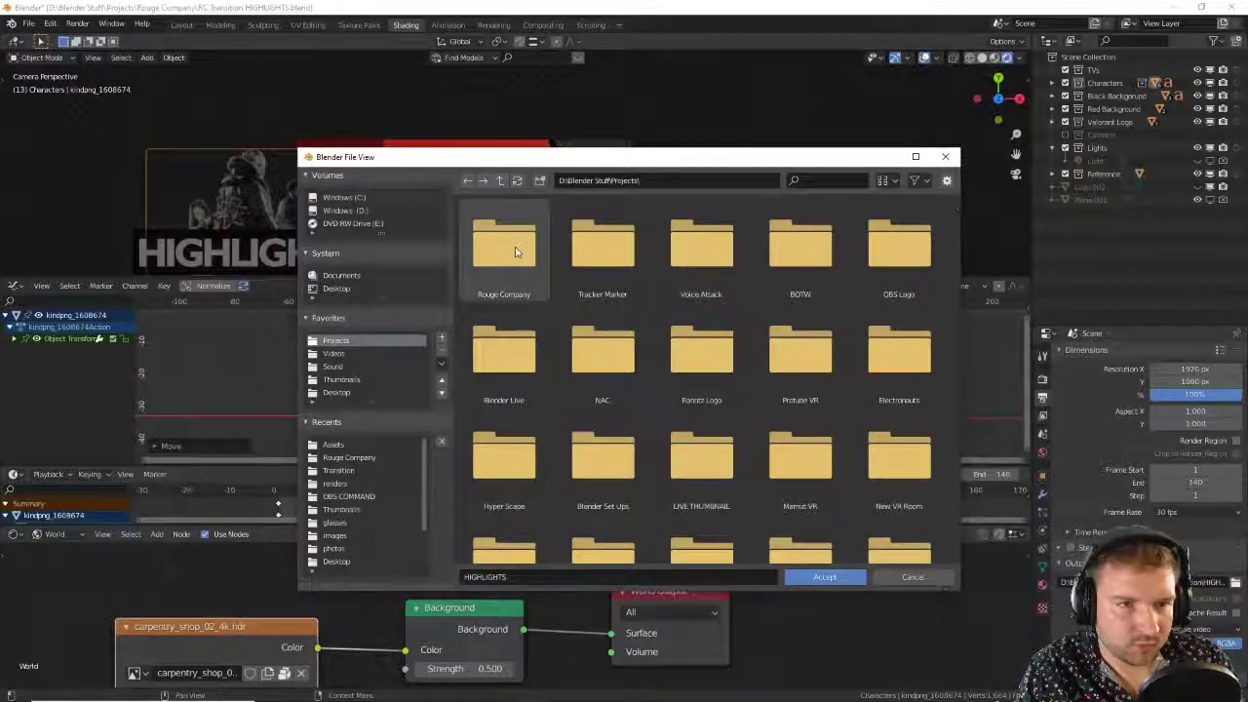
pyautogui.doubleClick(515, 249)
pyautogui.doubleClick(523, 255)
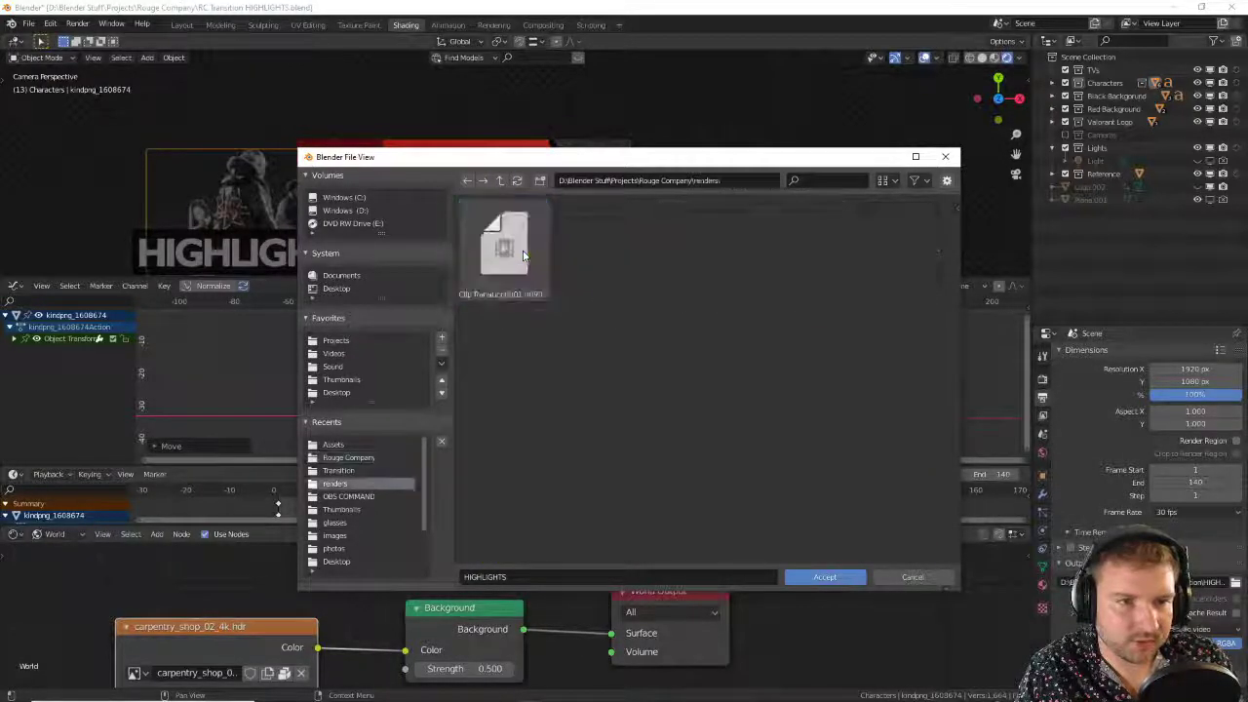
pyautogui.click(549, 572)
pyautogui.press('Return')
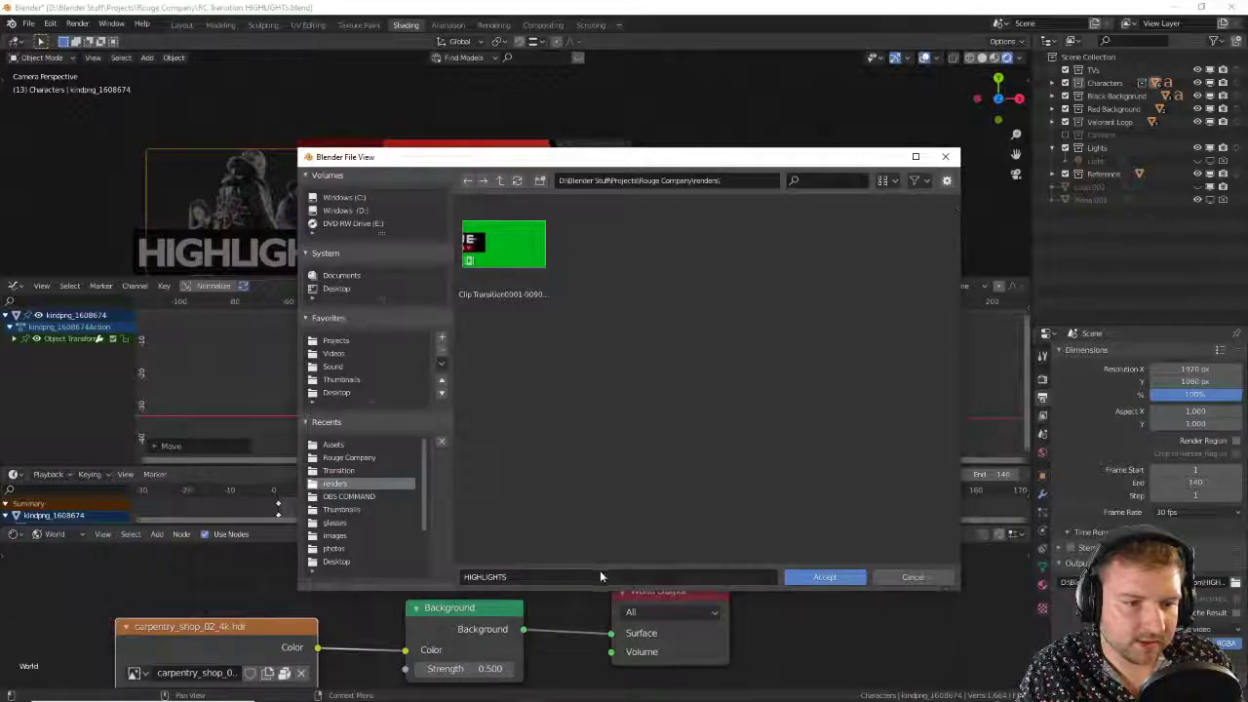
pyautogui.click(825, 576)
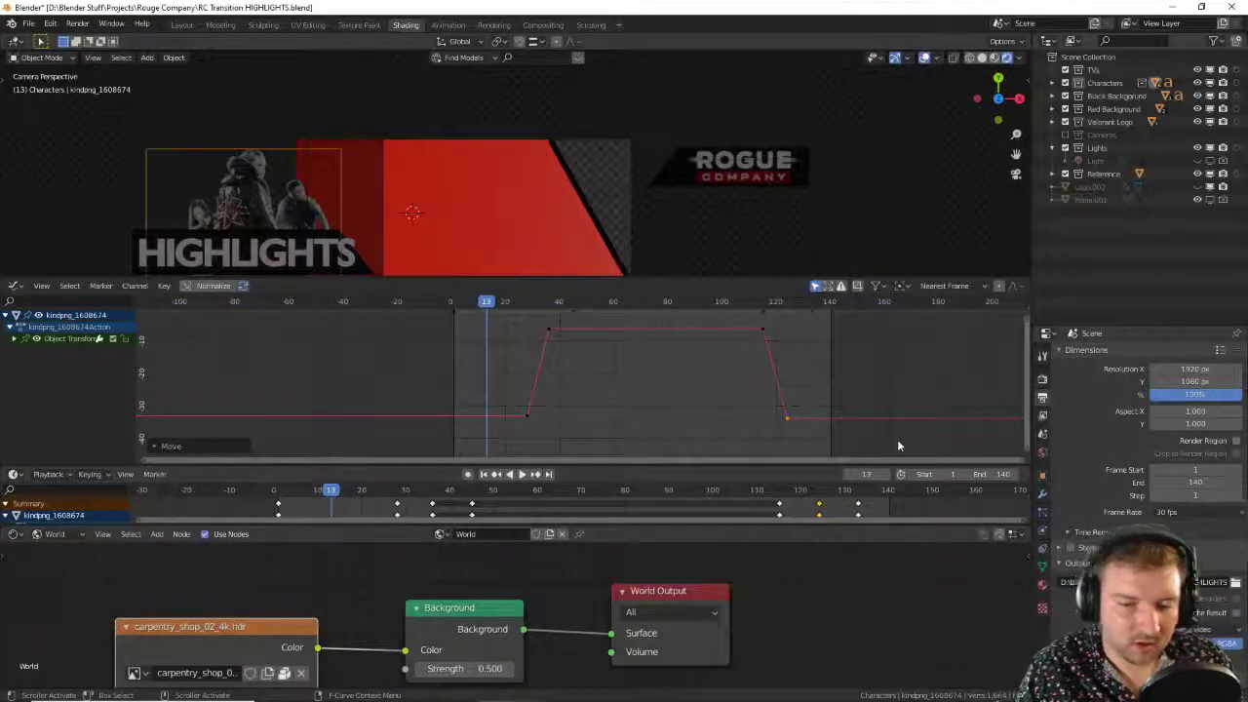
# Step: Render a still of frame 13, zoom out to view it, and close the render window
pyautogui.scroll(-1, 1150, 429)
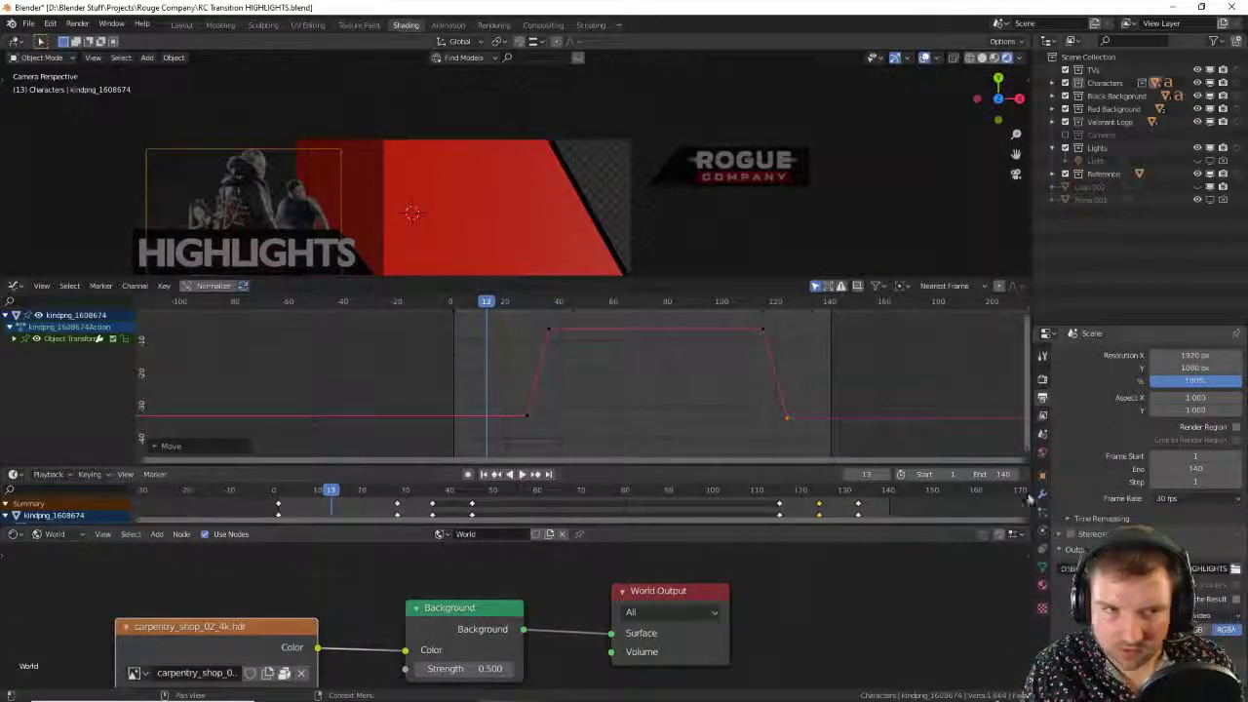
pyautogui.hotkey('ctrl', 'F12')
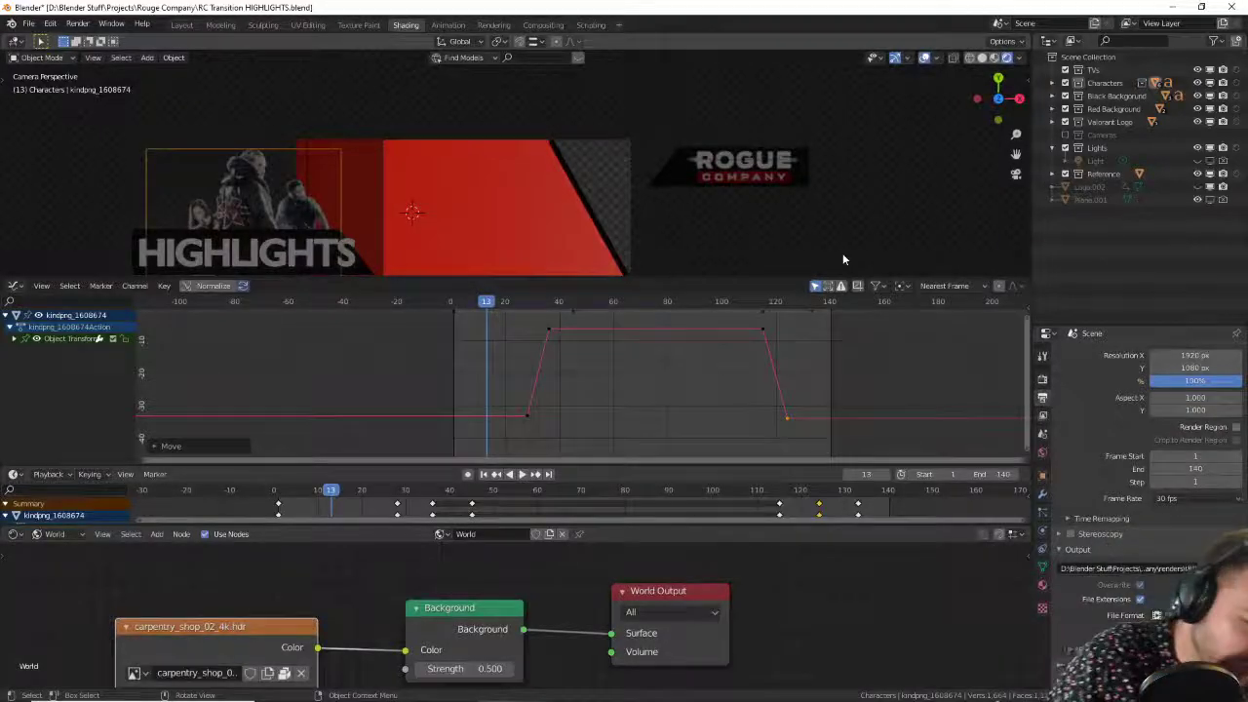
pyautogui.scroll(-4, 867, 263)
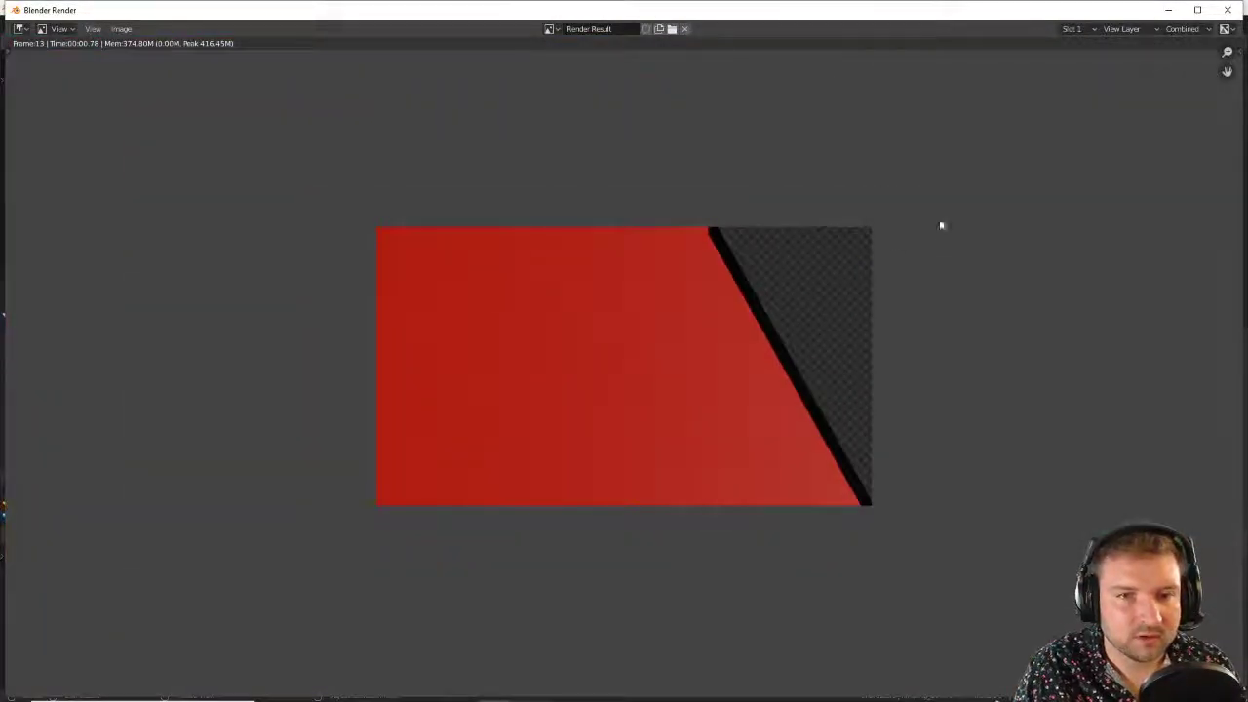
pyautogui.click(1228, 9)
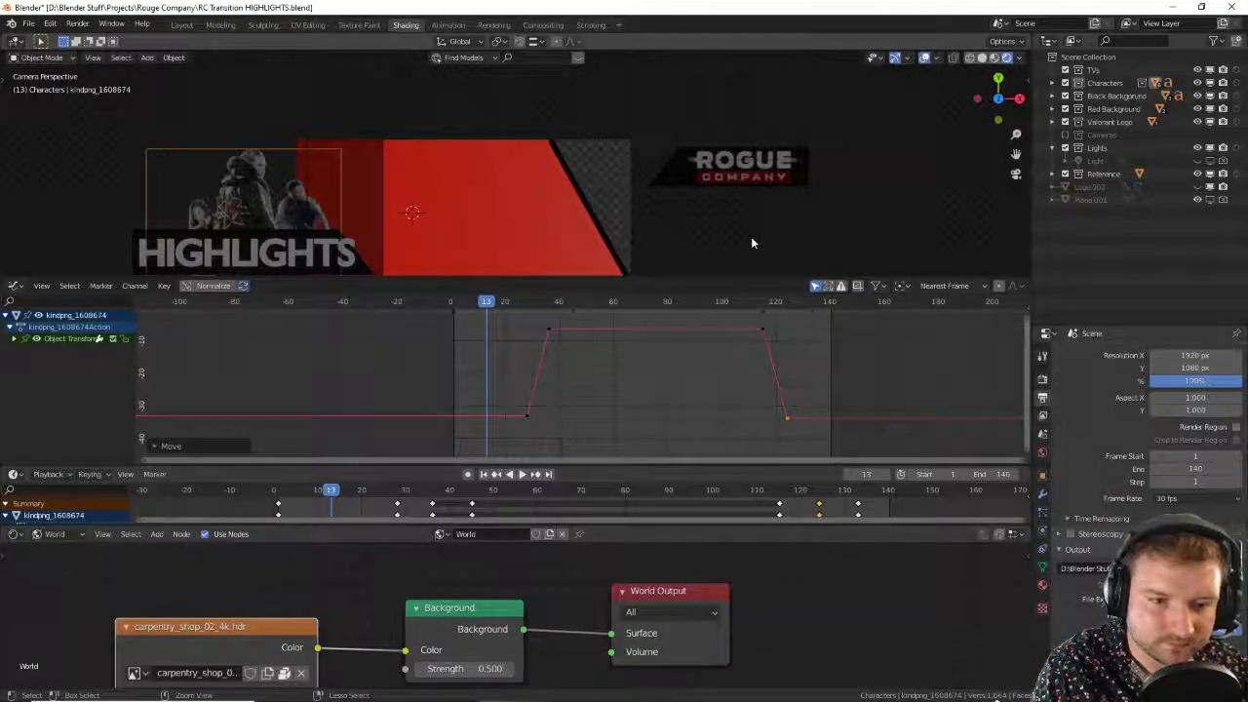
# Step: Render the full animation over frames 1 to 140, and switch to OBS
pyautogui.hotkey('ctrl', 'F12')
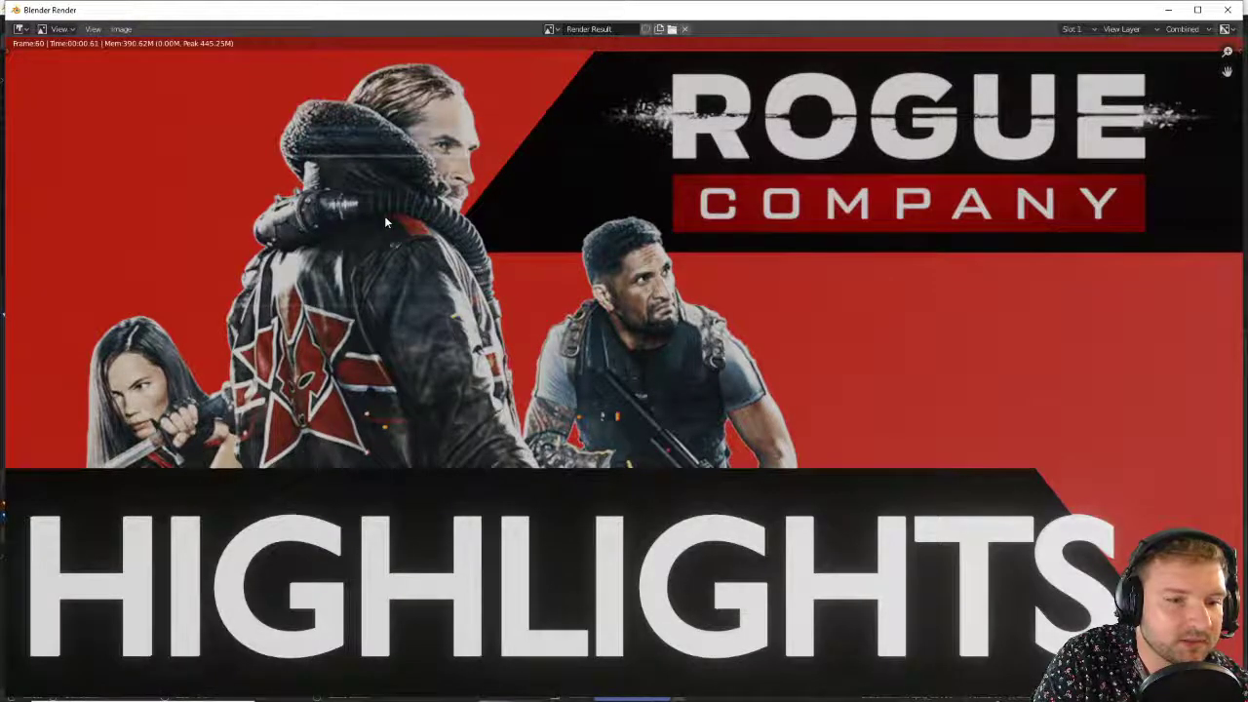
pyautogui.moveTo(292, 8); pyautogui.dragTo(482, 156)
pyautogui.click(545, 117)
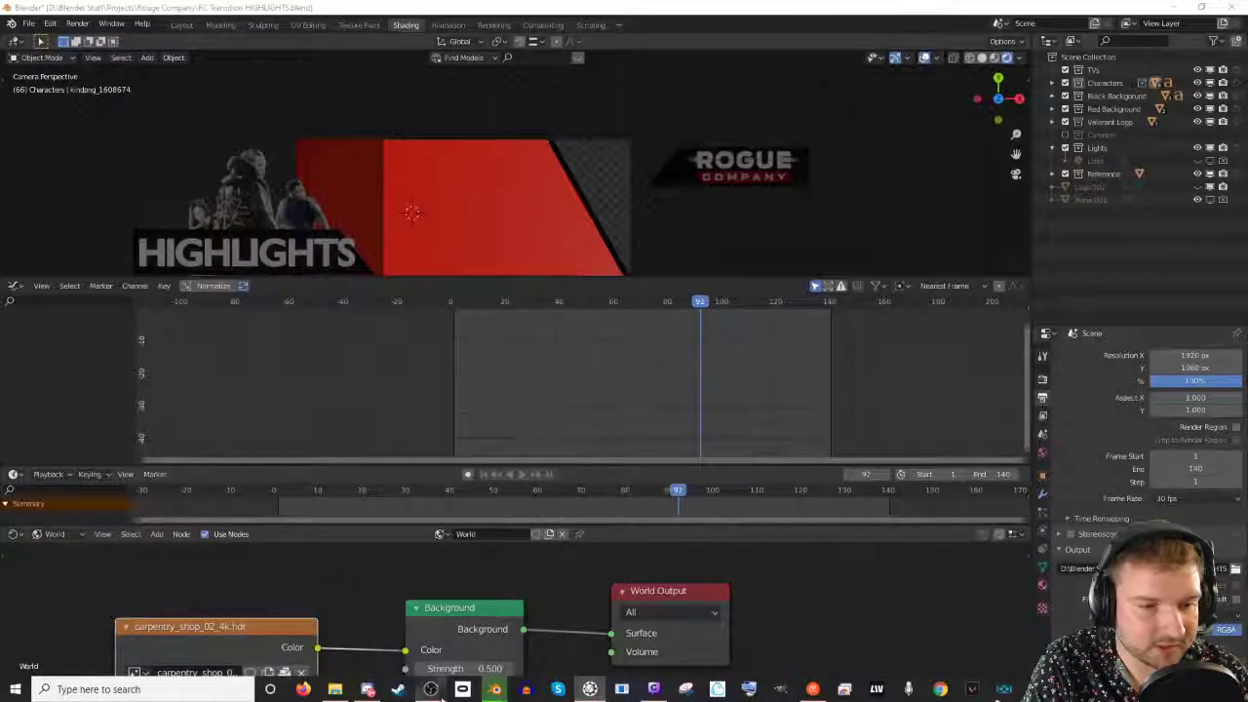
pyautogui.hotkey('alt', 'Tab')
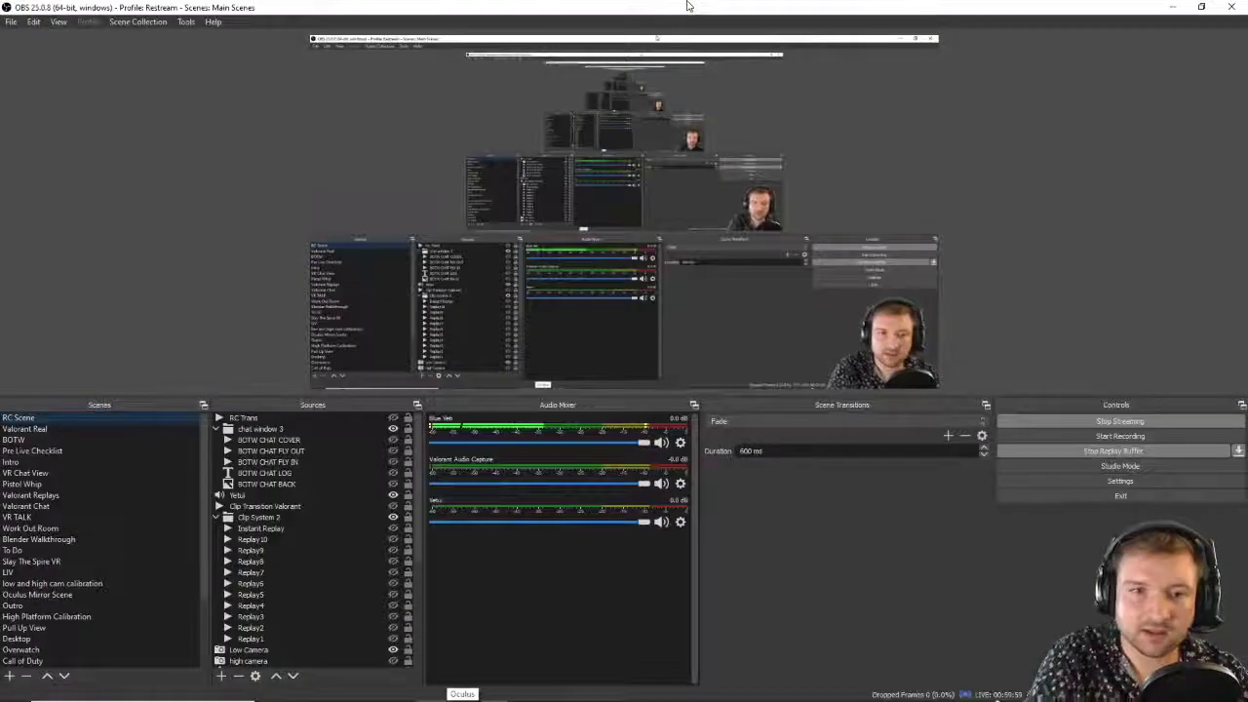